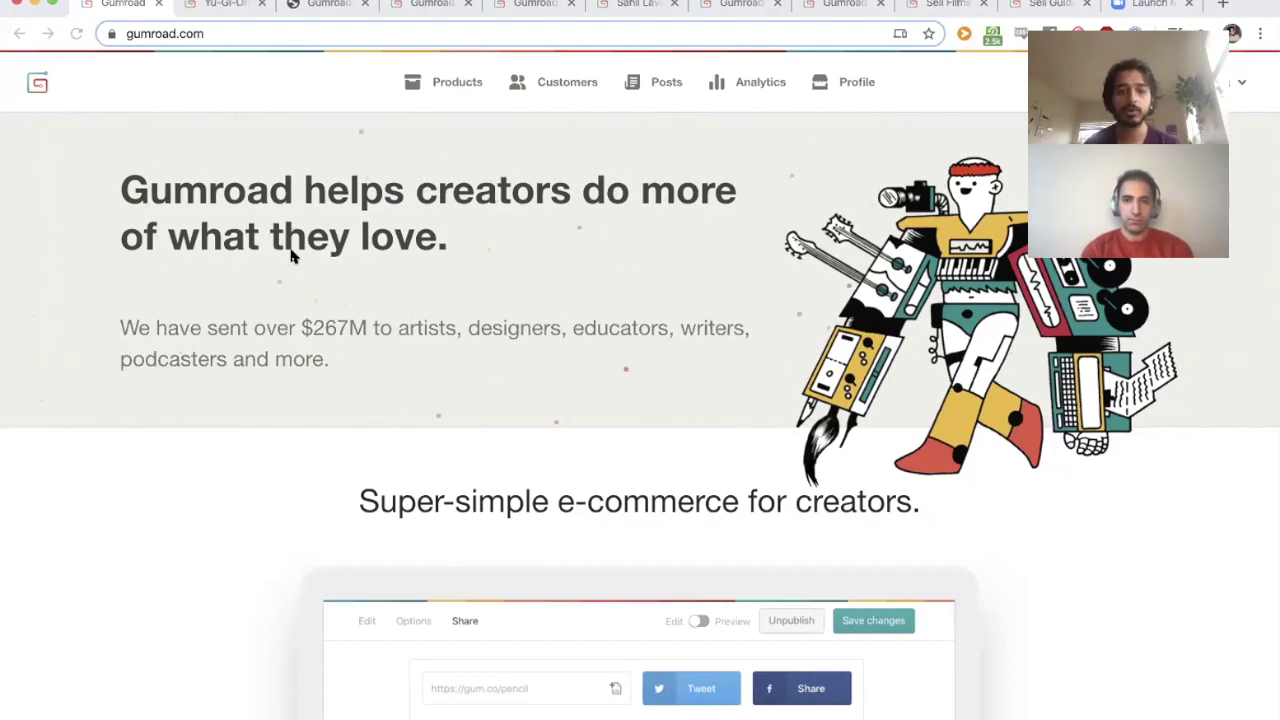
View the 2011 archived Gumroad homepage and examine the product page of the Yu-Gi-Oh! trading card guide
click(306, 6)
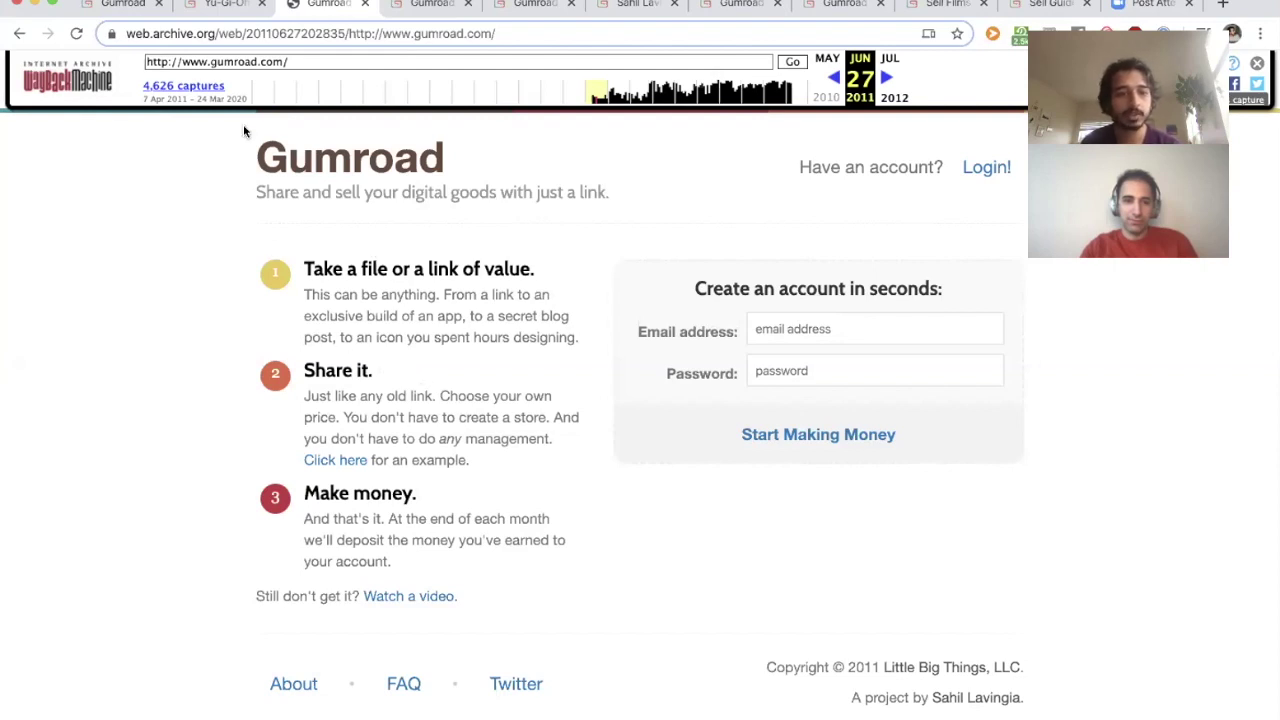
click(214, 8)
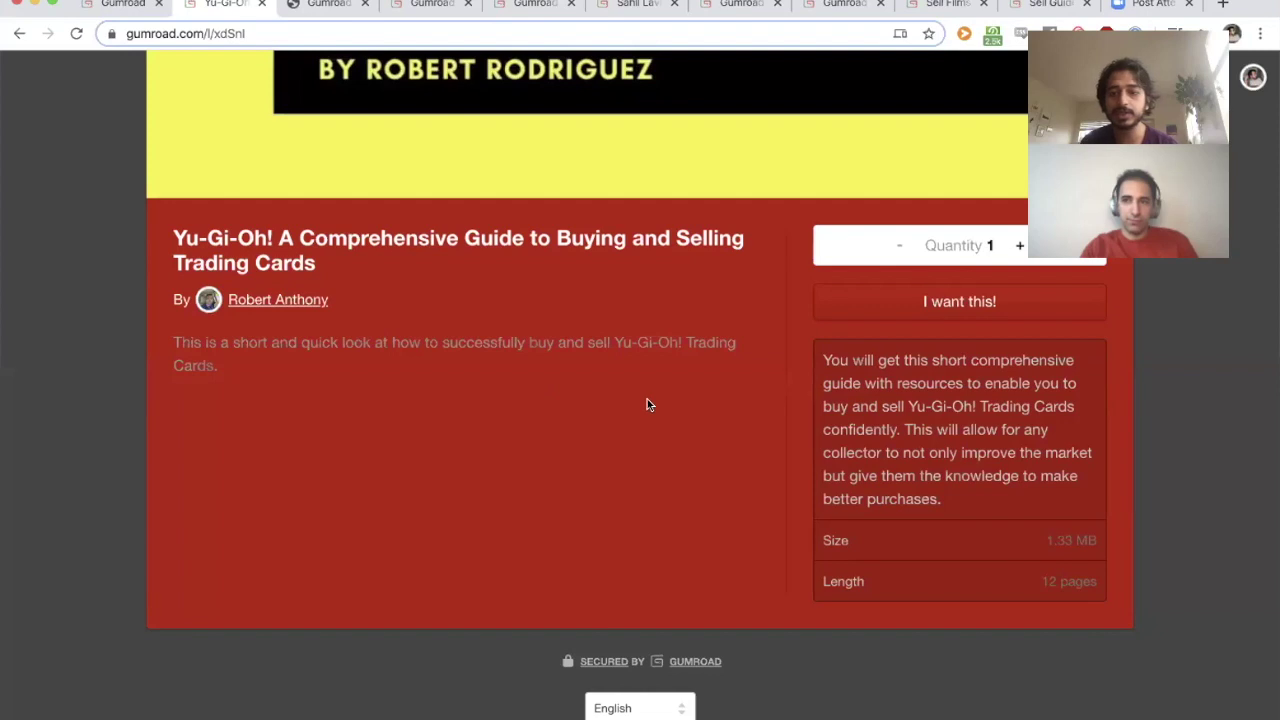
scroll(647, 400, up, 3)
scroll(647, 404, up, 5)
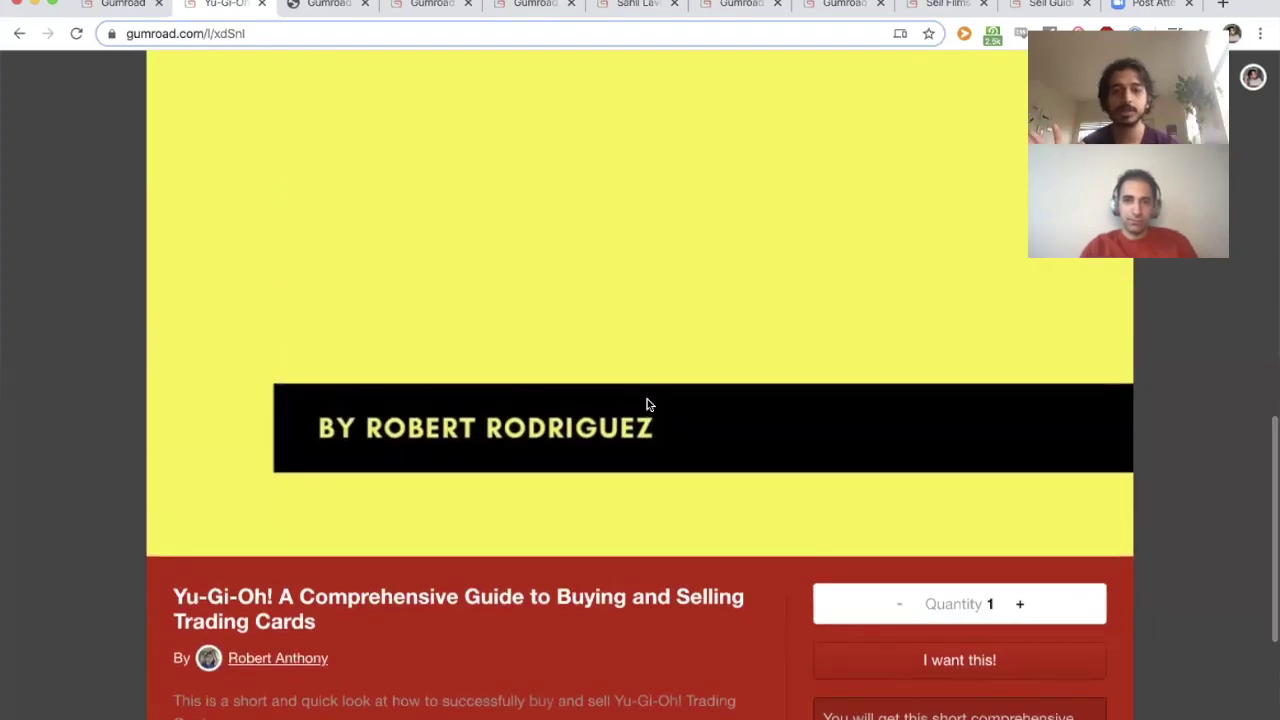
scroll(648, 405, down, 10)
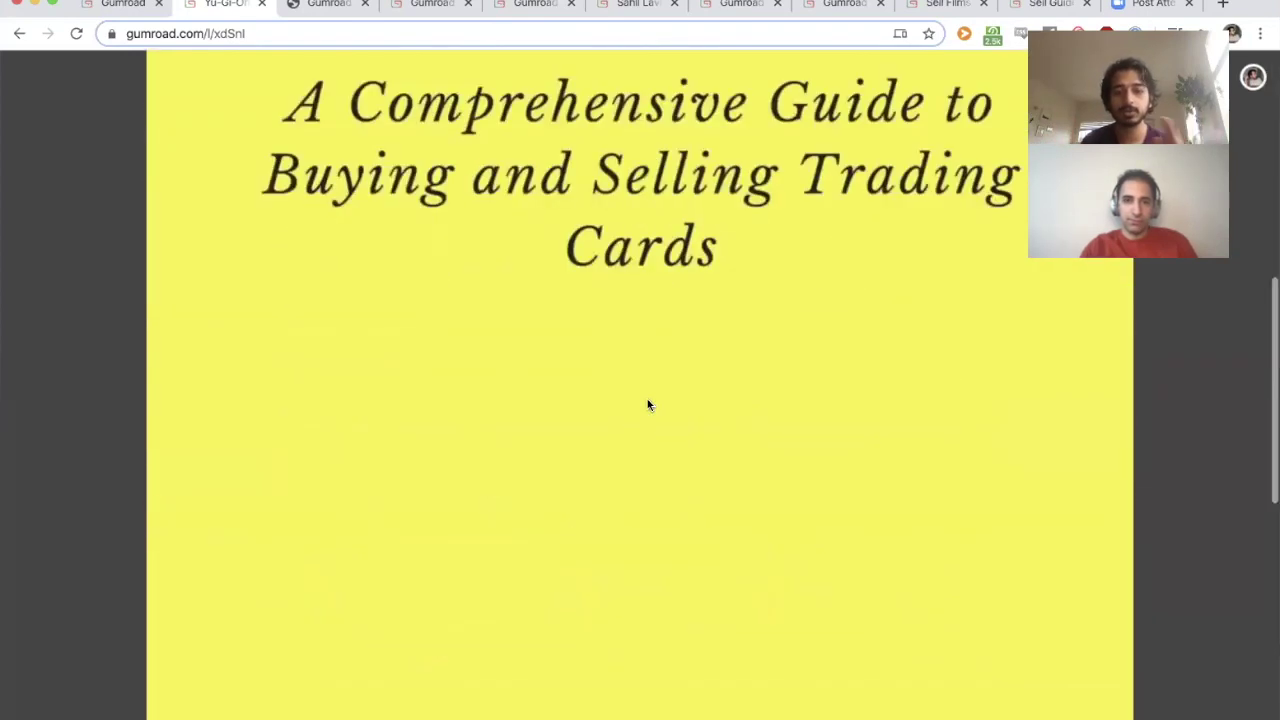
scroll(686, 411, down, 5)
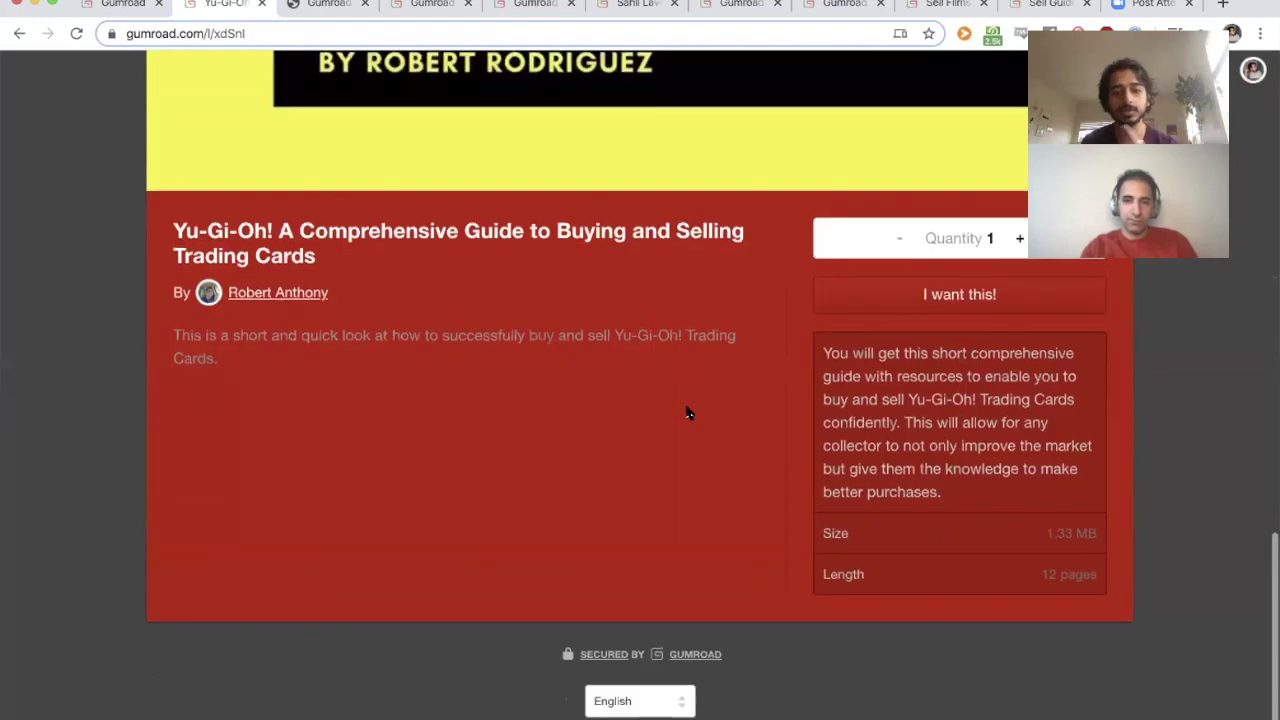
Buy the Yu-Gi-Oh! trading card guide with the saved card and download its file
click(856, 314)
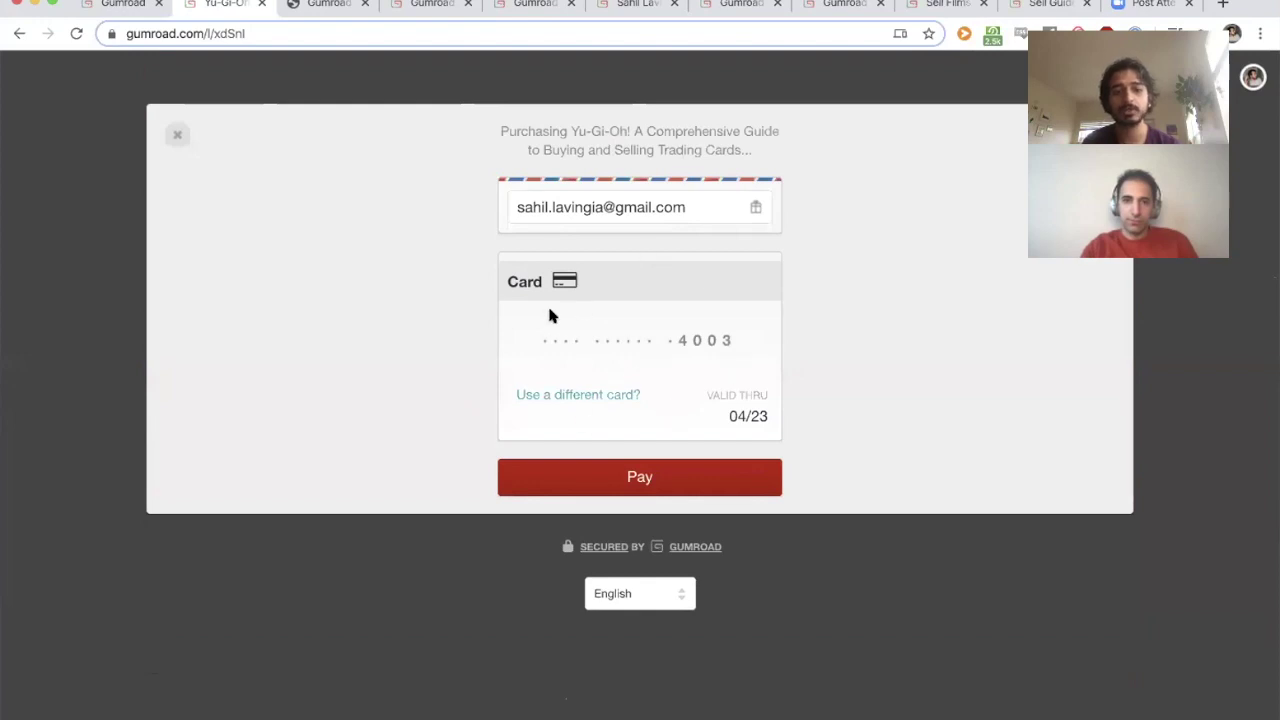
click(706, 466)
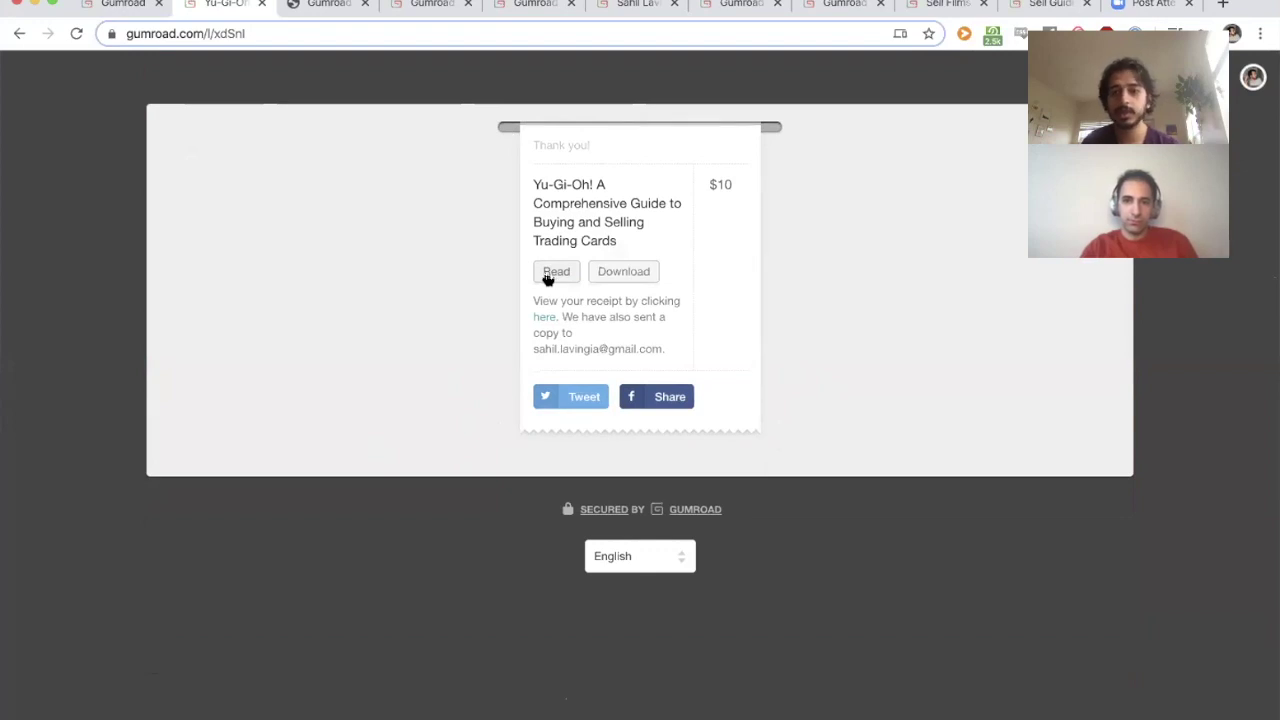
click(595, 272)
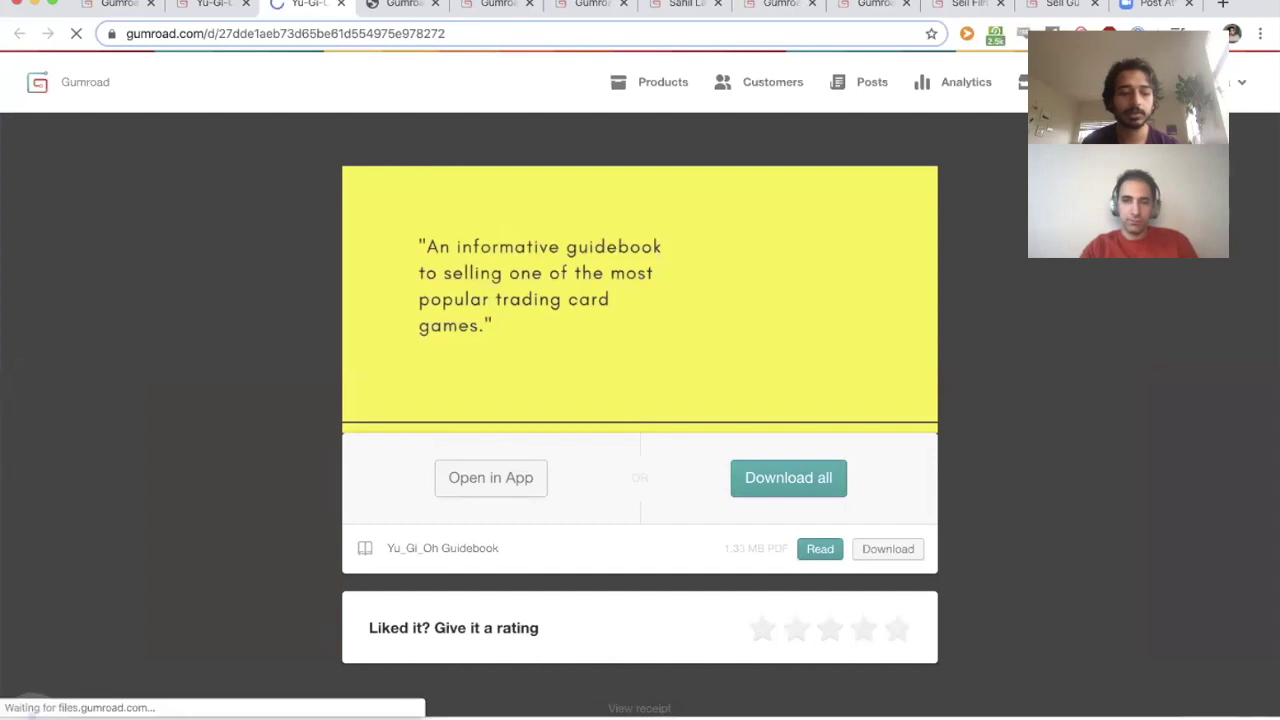
Open the downloaded Yu_Gi_Oh Guidebook PDF and look over its first page
click(150, 716)
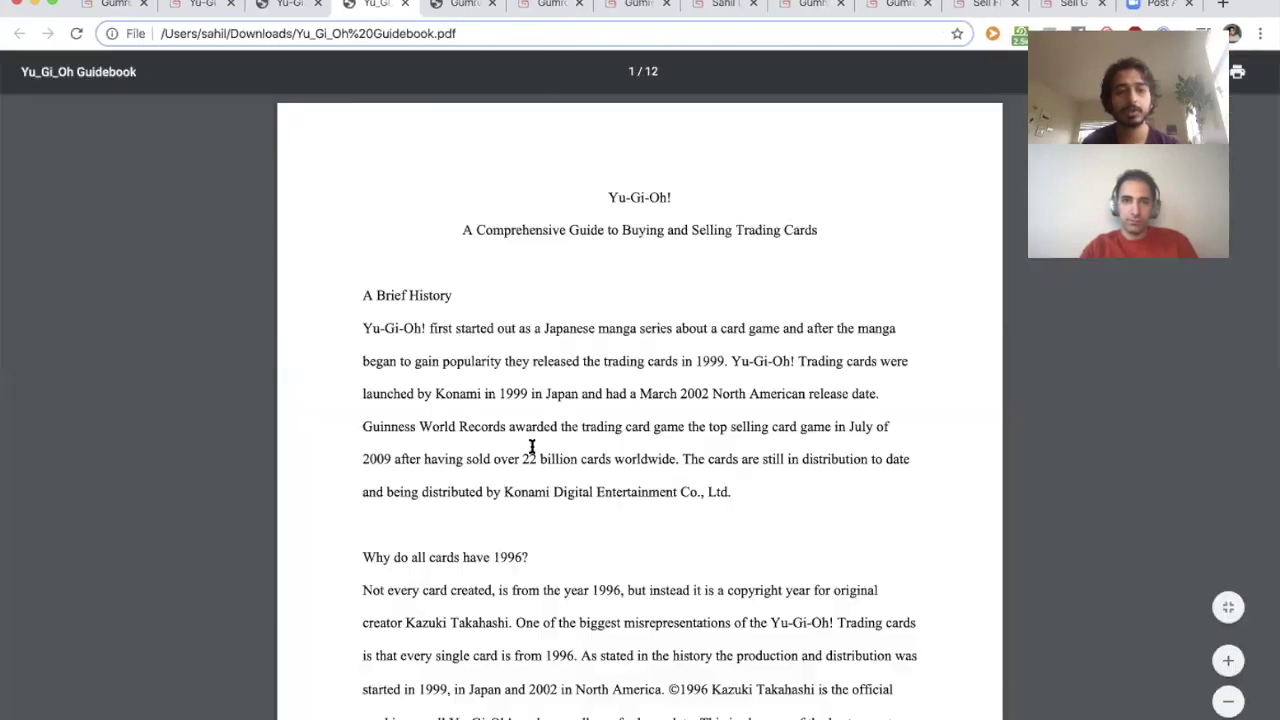
scroll(367, 258, down, 2)
scroll(367, 258, up, 2)
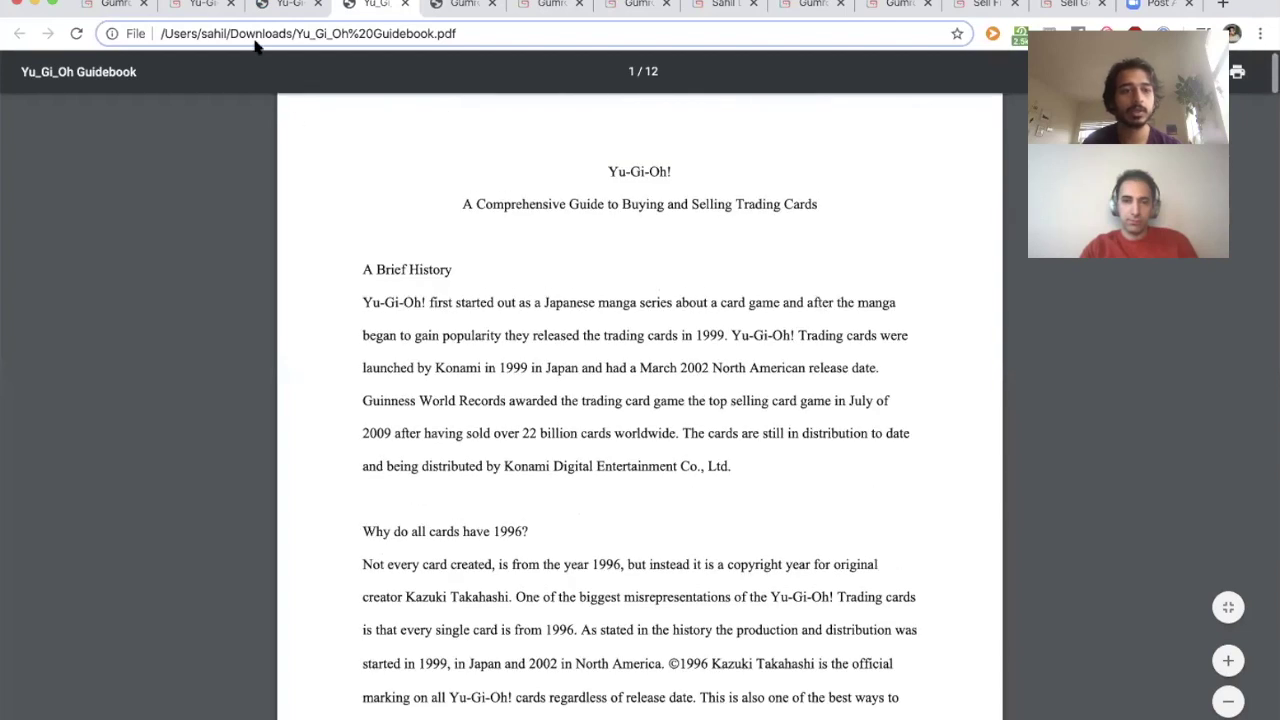
Close the guide's receipt, download page and PDF, and the archived Gumroad homepage
click(203, 5)
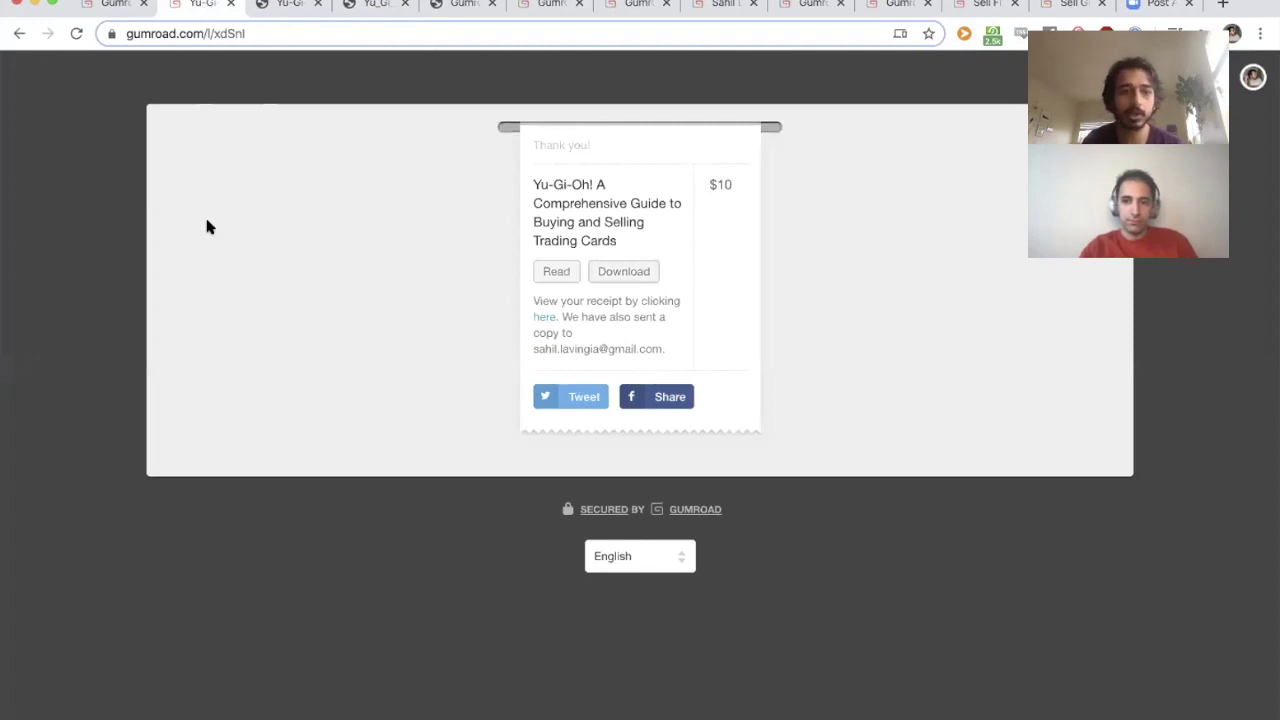
click(229, 5)
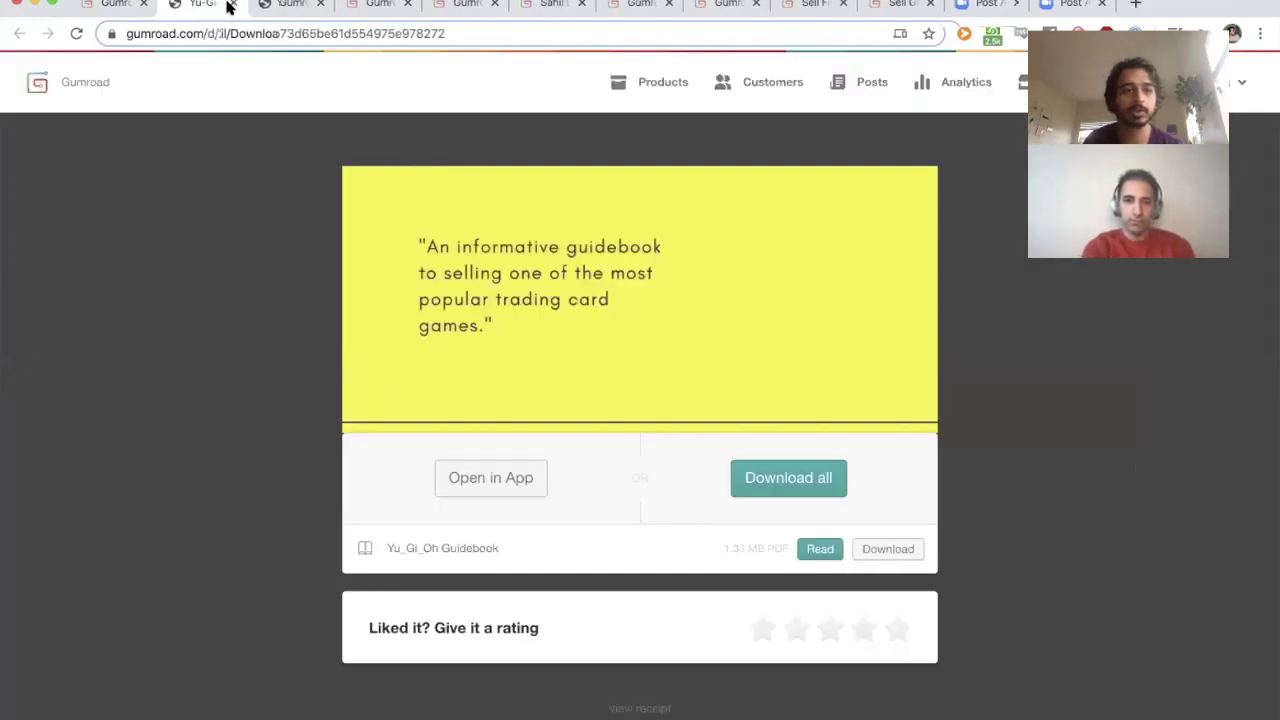
click(229, 5)
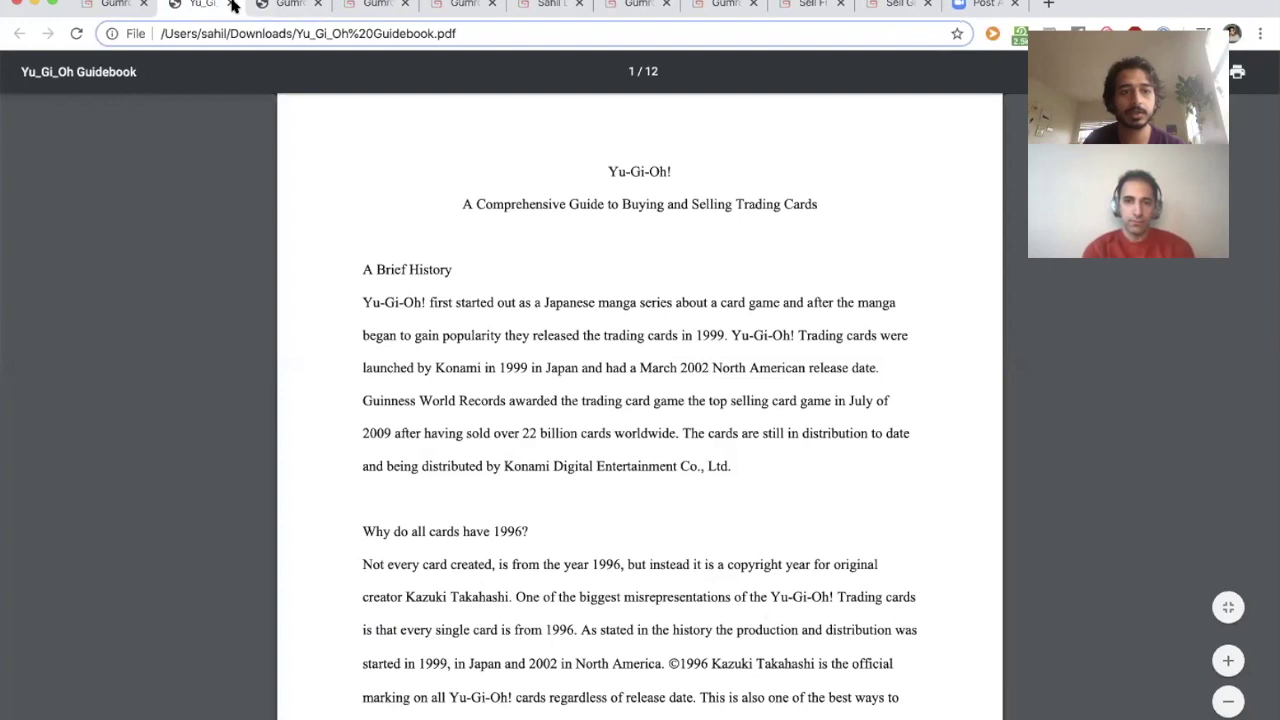
click(230, 5)
click(230, 5)
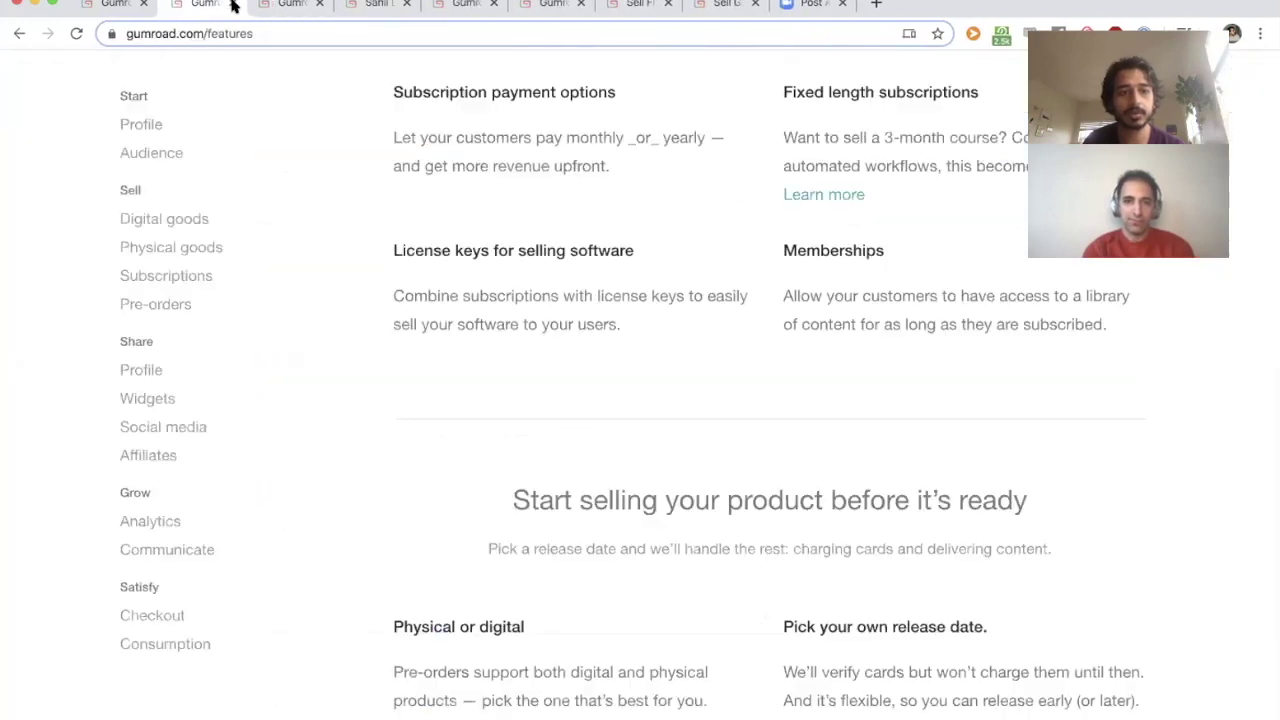
Examine the Gumroad features page, especially the sections on personalizing the landing page and building an audience
scroll(314, 197, up, 5)
scroll(314, 197, up, 10)
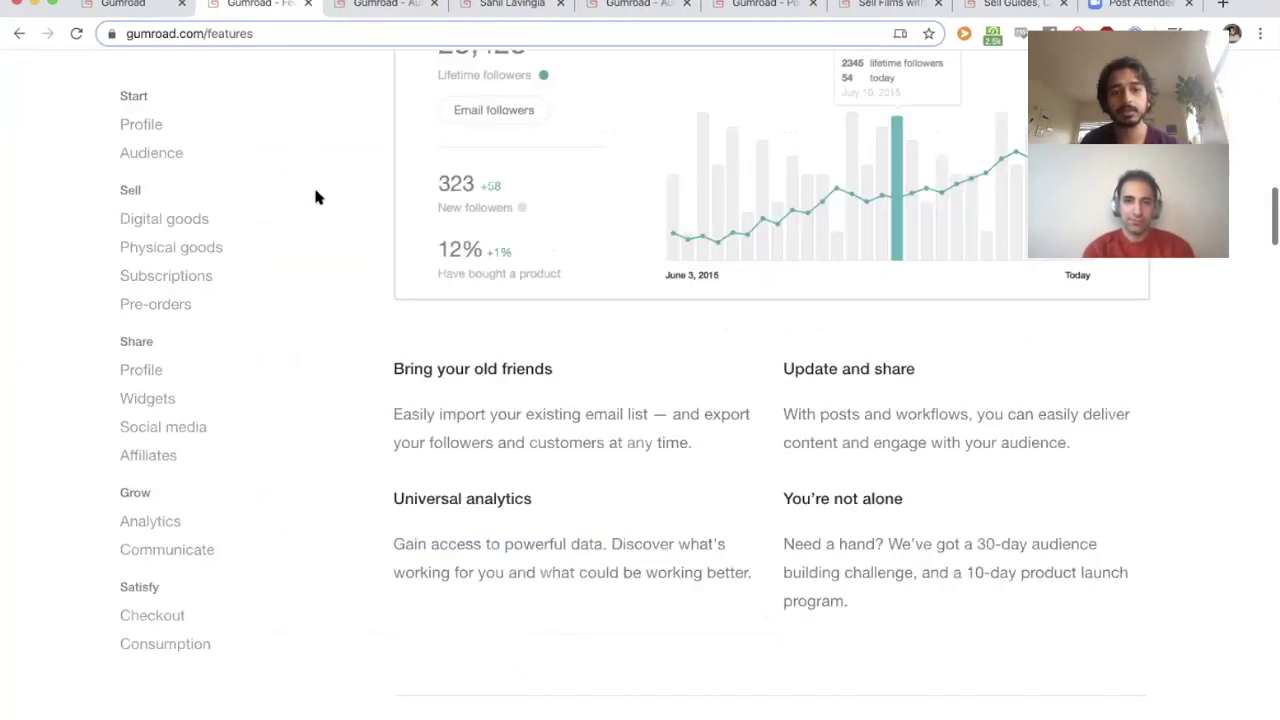
scroll(314, 197, down, 2)
scroll(313, 184, down, 10)
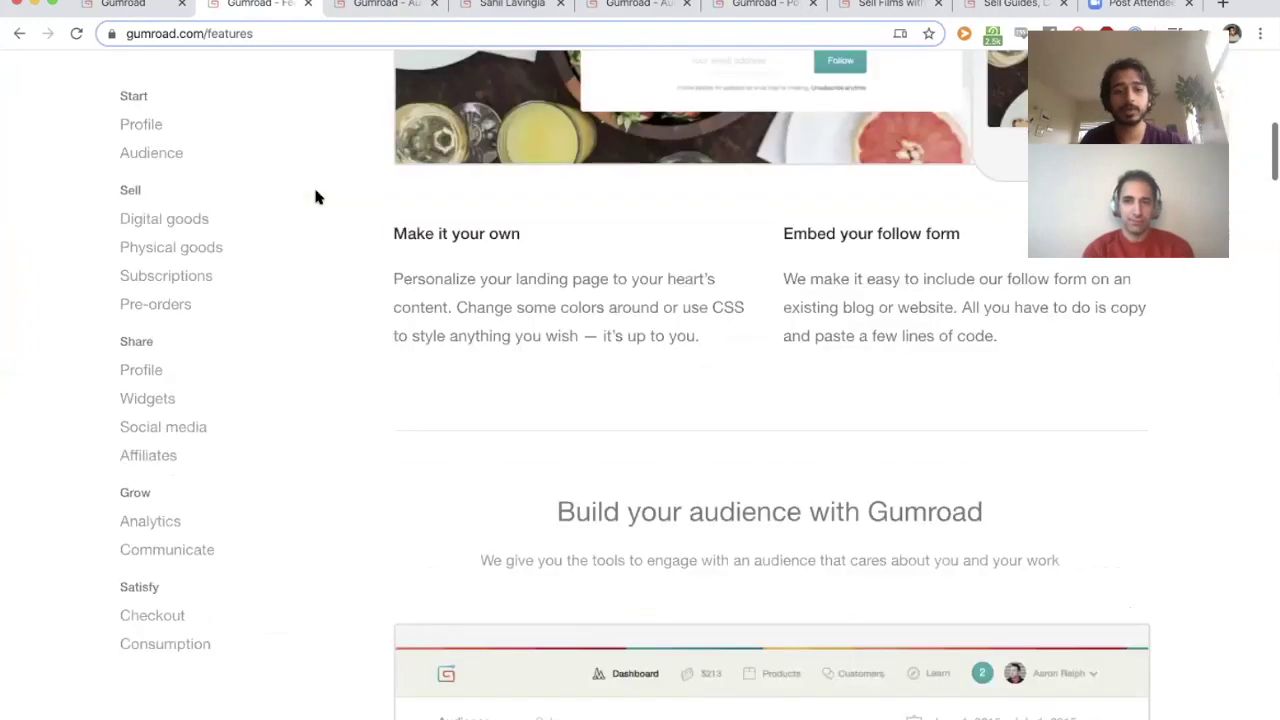
scroll(313, 184, up, 3)
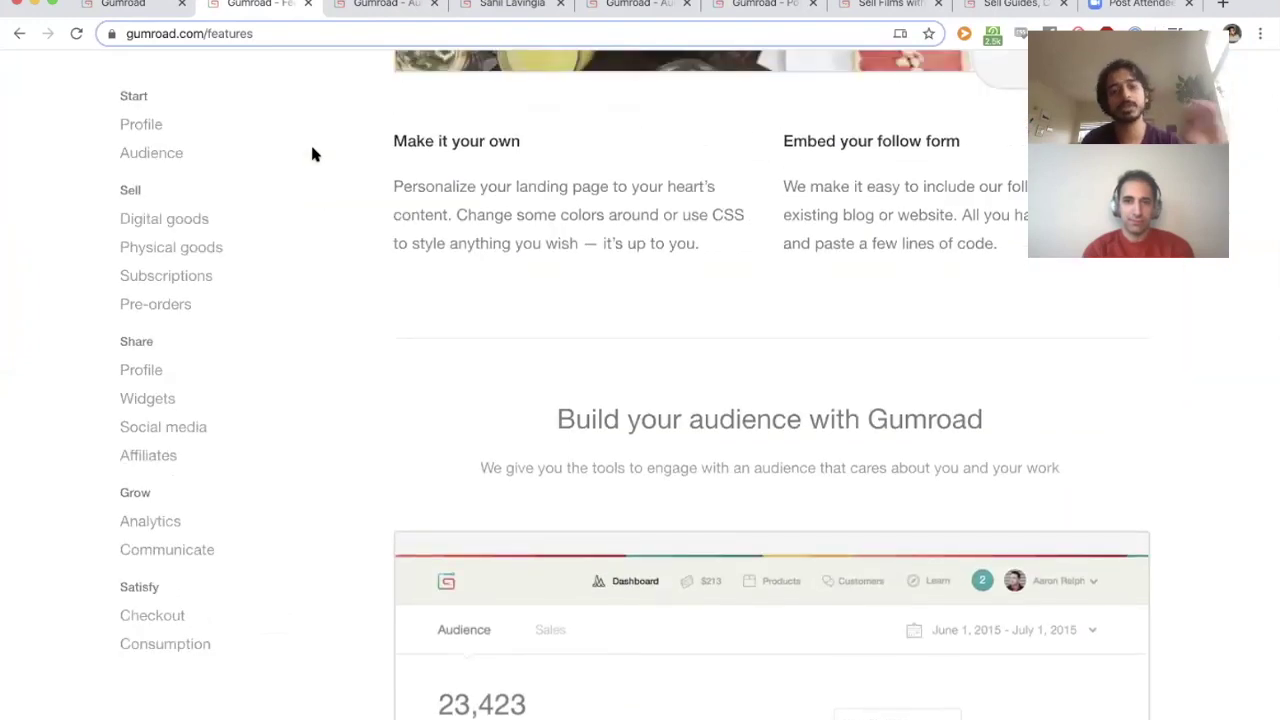
scroll(283, 99, down, 1)
scroll(283, 99, down, 8)
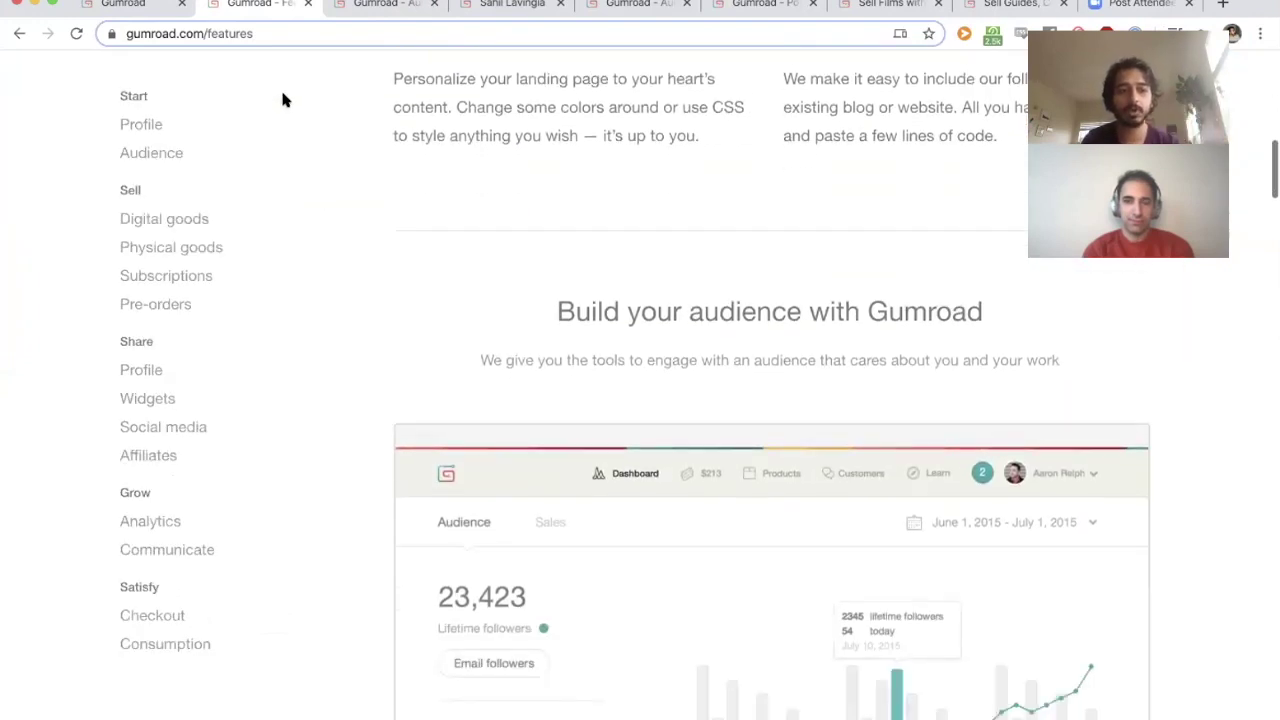
scroll(283, 99, down, 1)
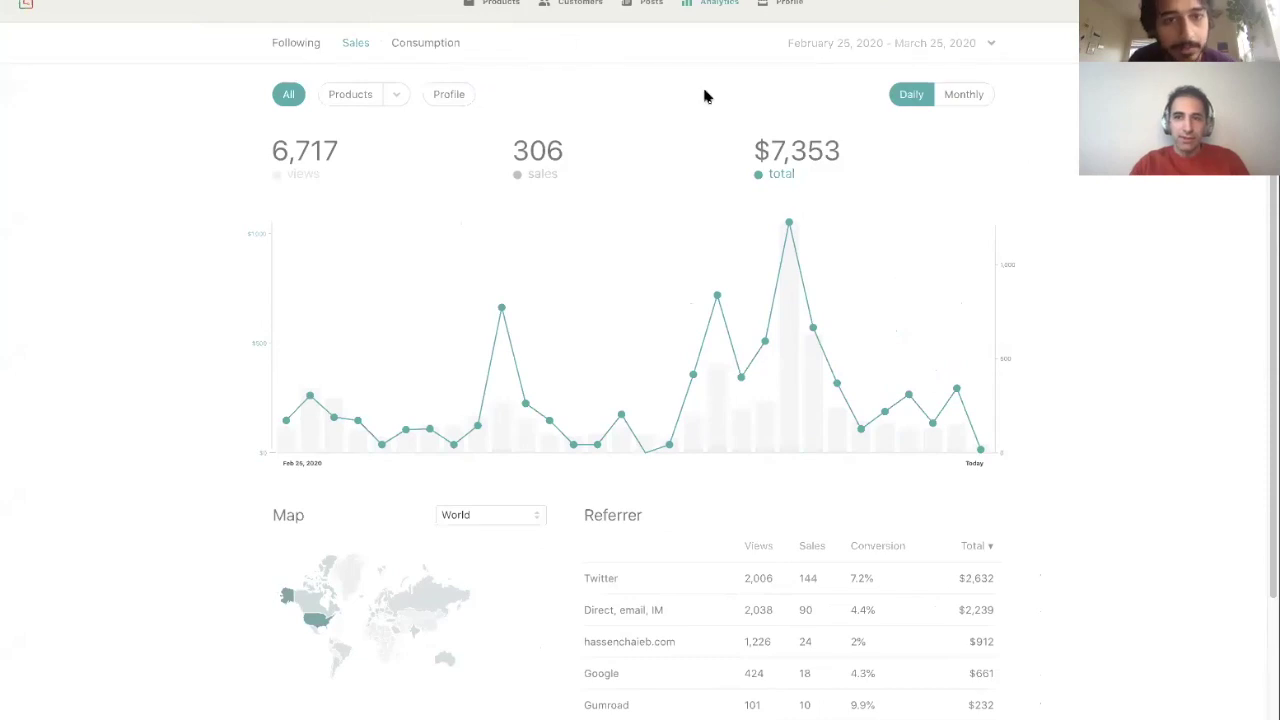
Show the account's product list and enlarge the page one zoom level for readability
click(508, 5)
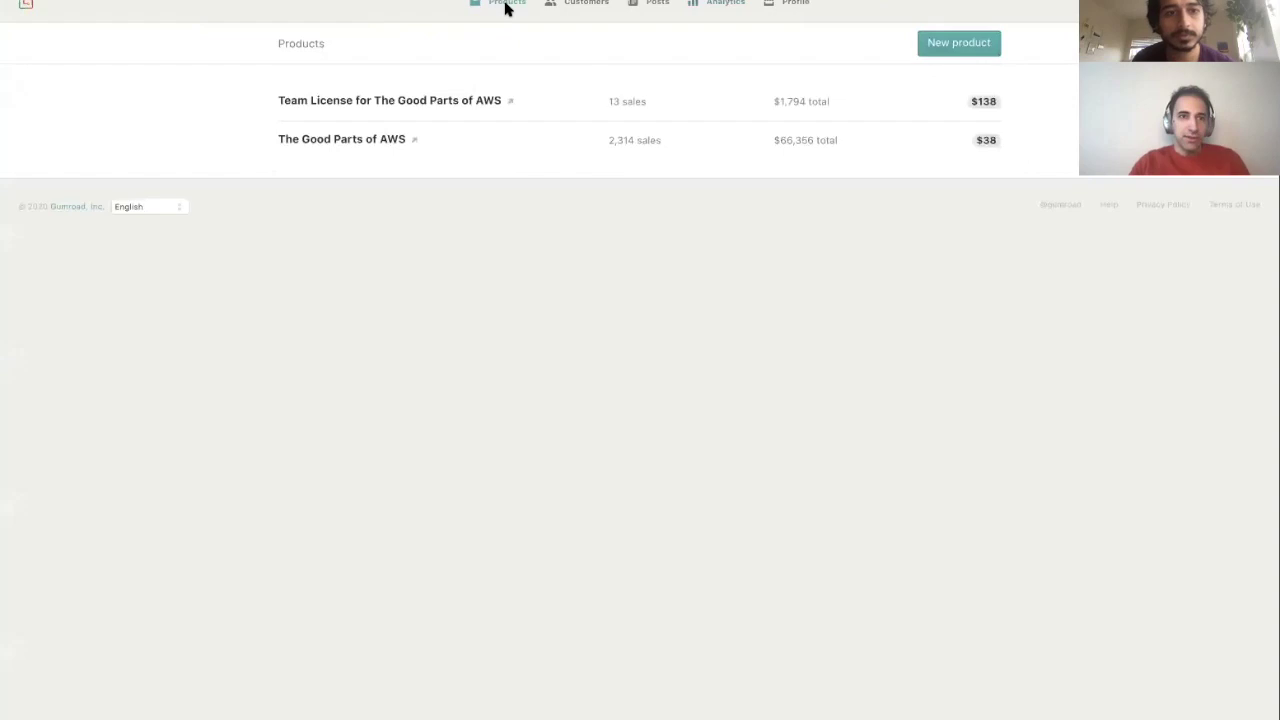
click(158, 0)
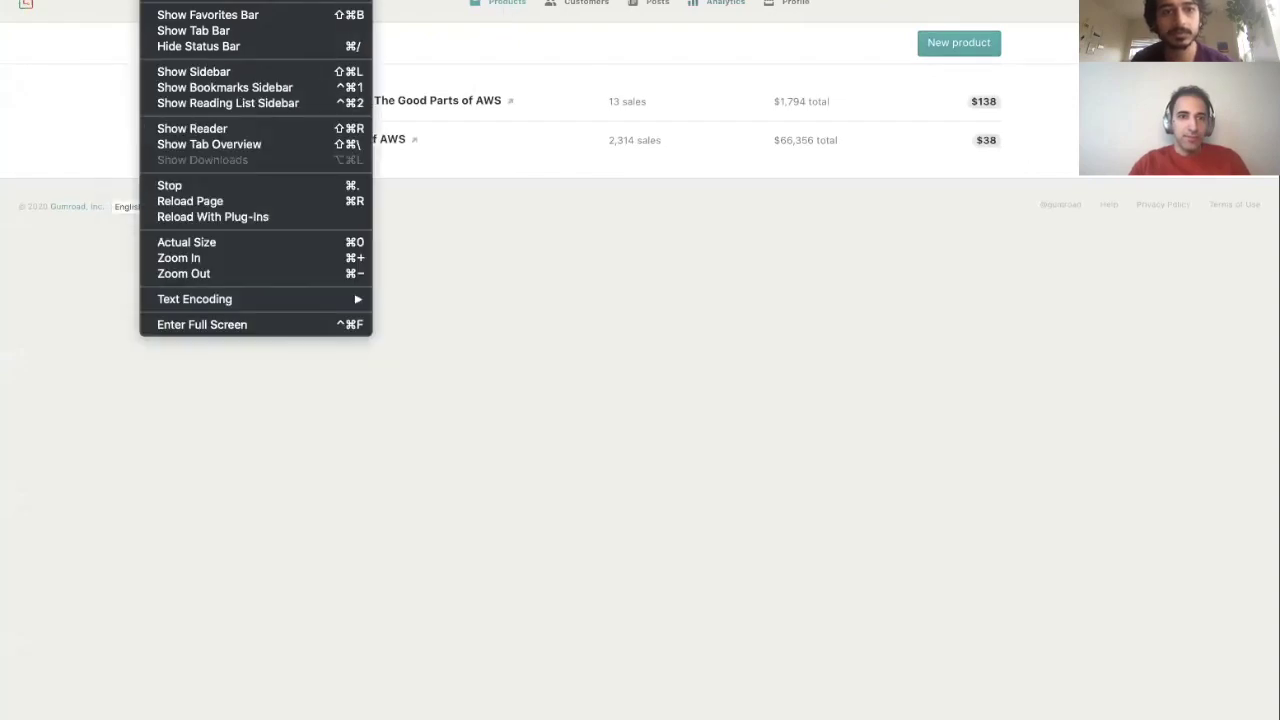
click(200, 0)
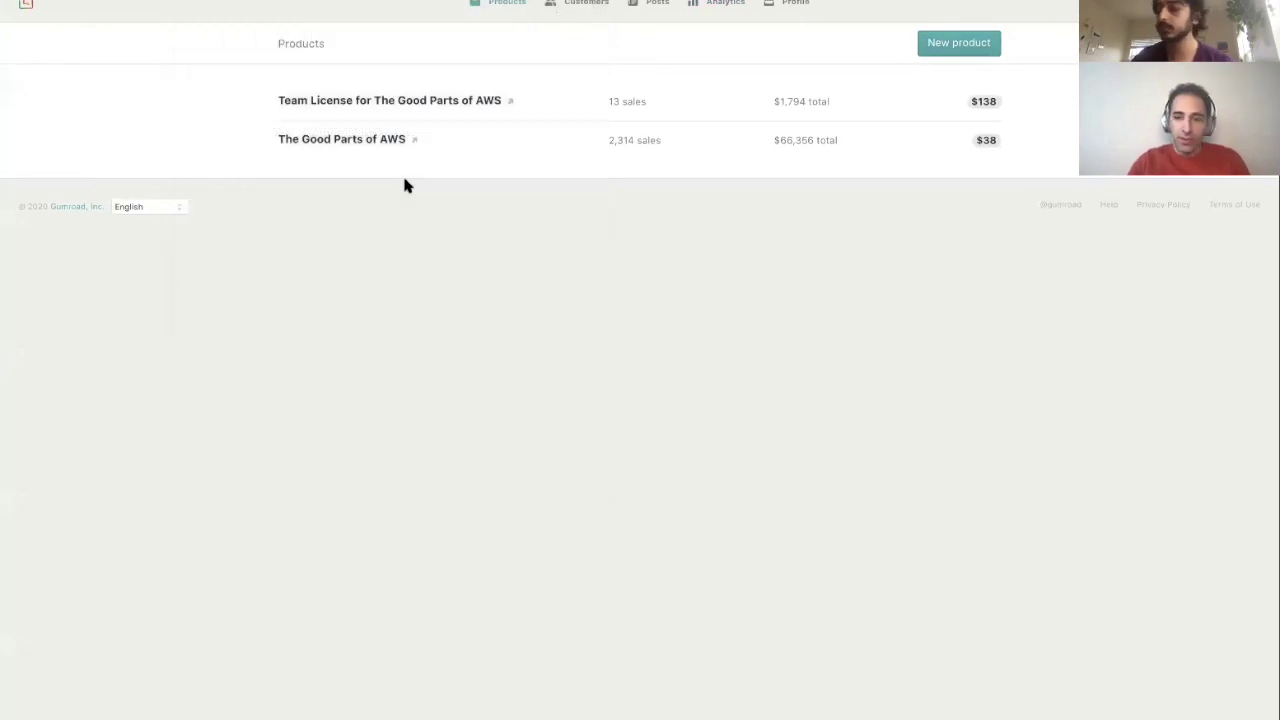
key(super+plus)
key(super+plus)
key(super+minus)
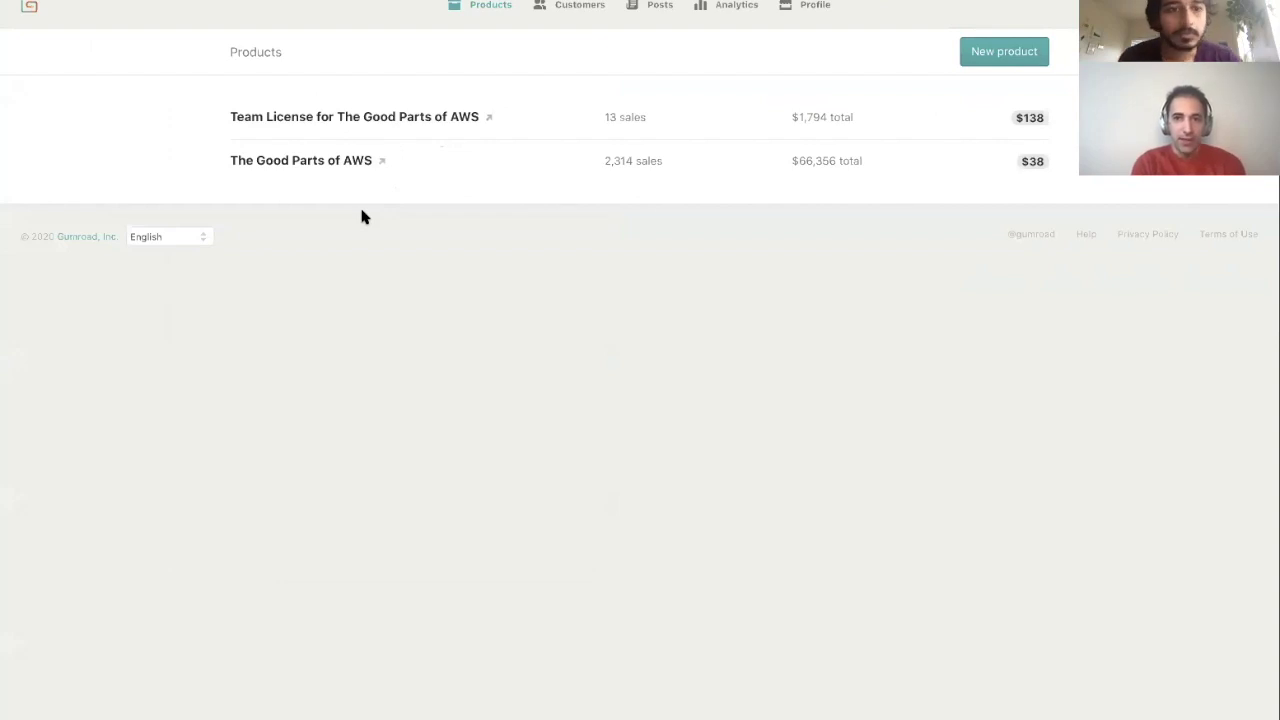
Open The Good Parts of AWS for editing and examine its description, contents, testimonials, pricing and version settings
click(287, 162)
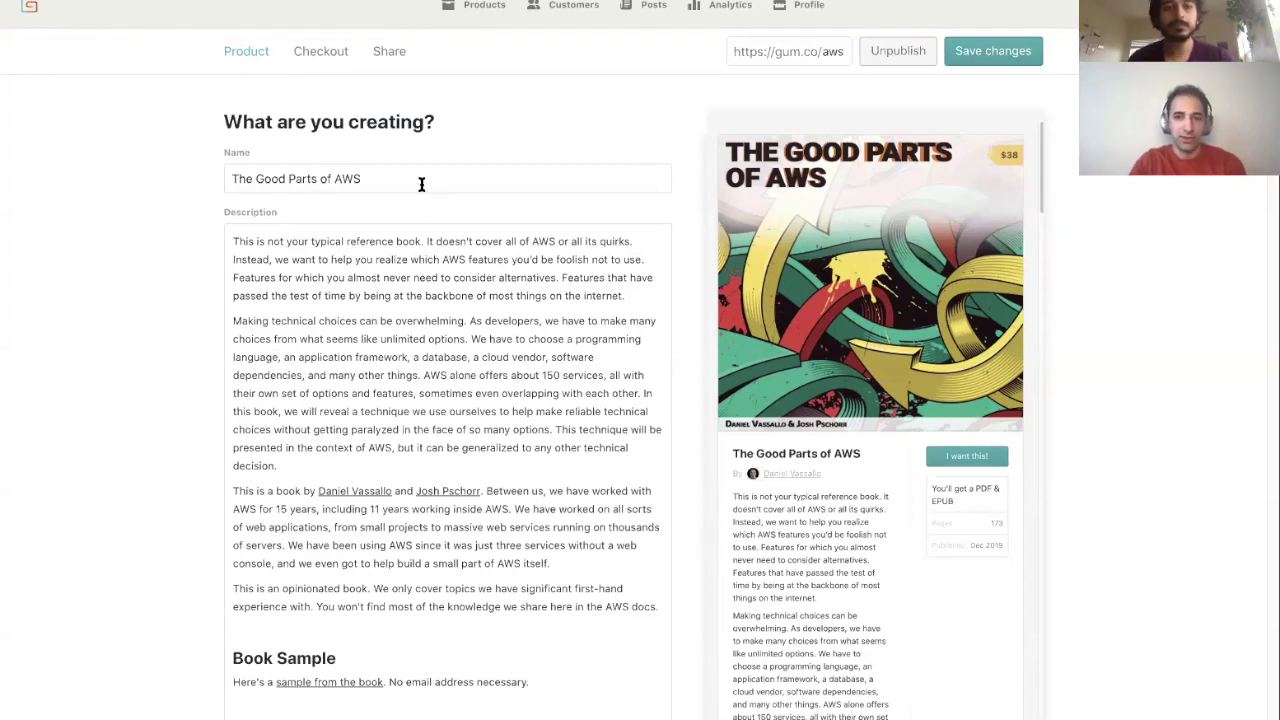
drag(291, 243, 558, 462)
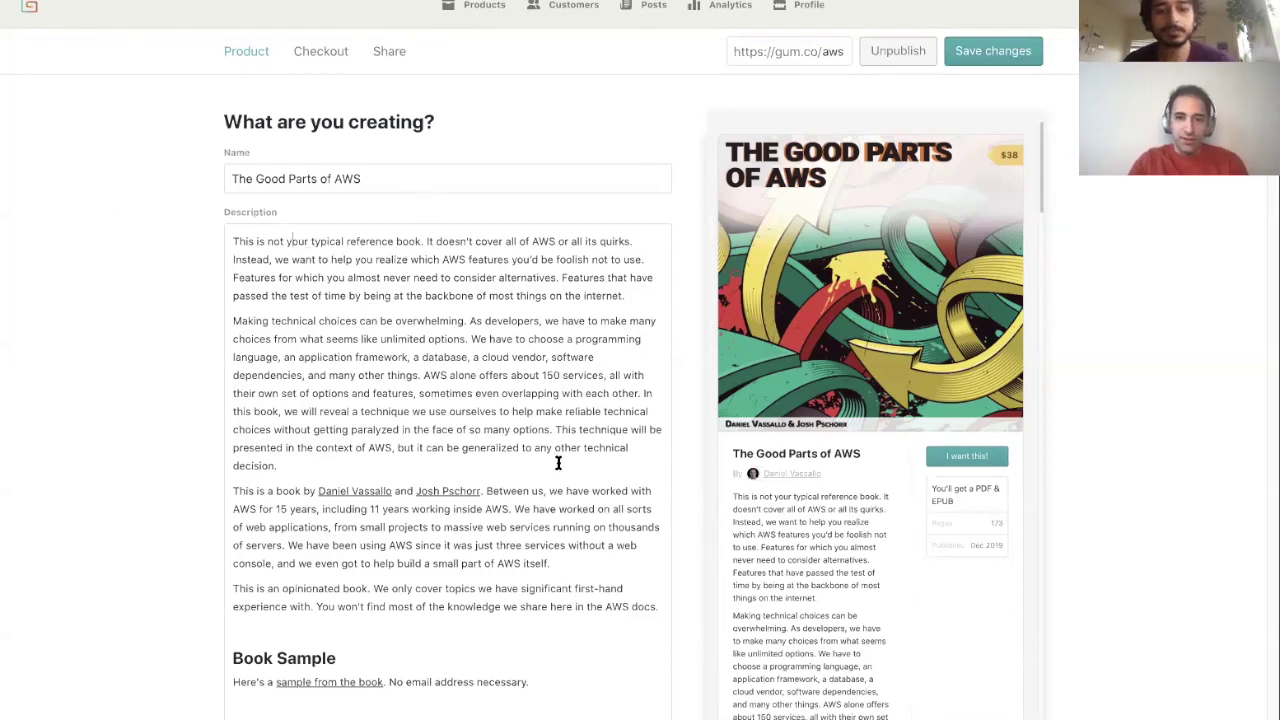
click(140, 545)
scroll(161, 545, down, 10)
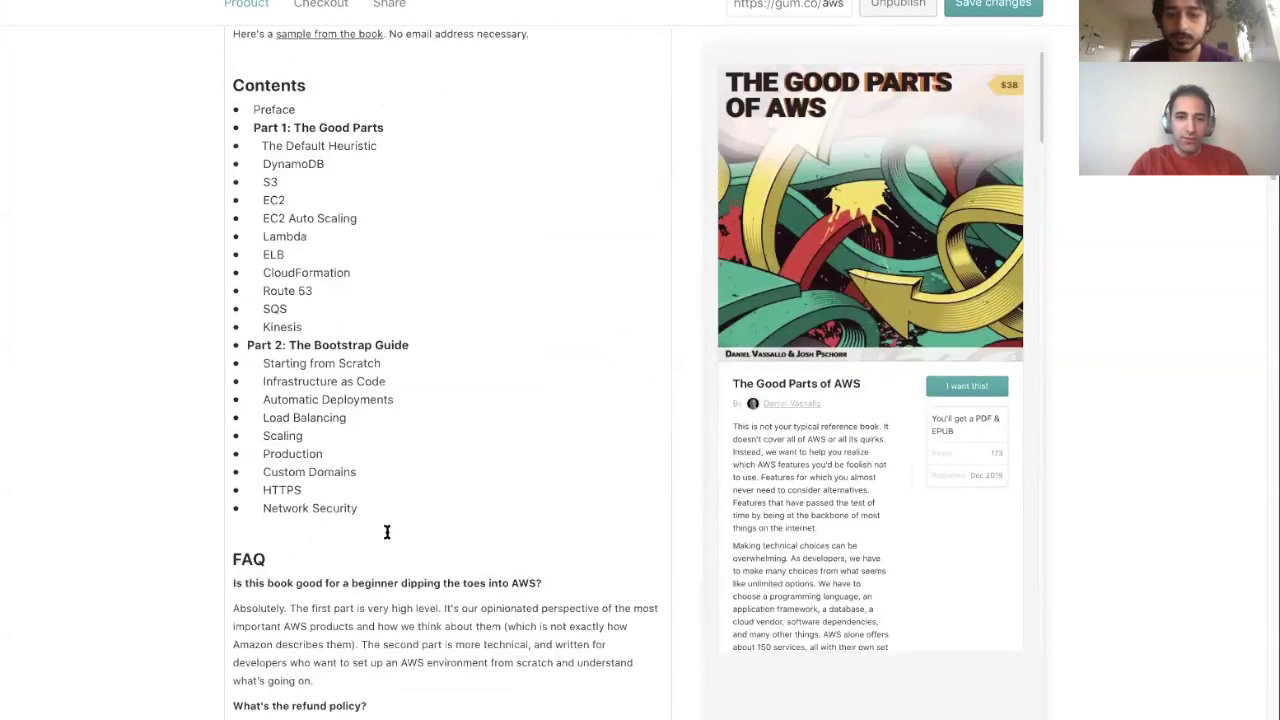
scroll(449, 540, up, 8)
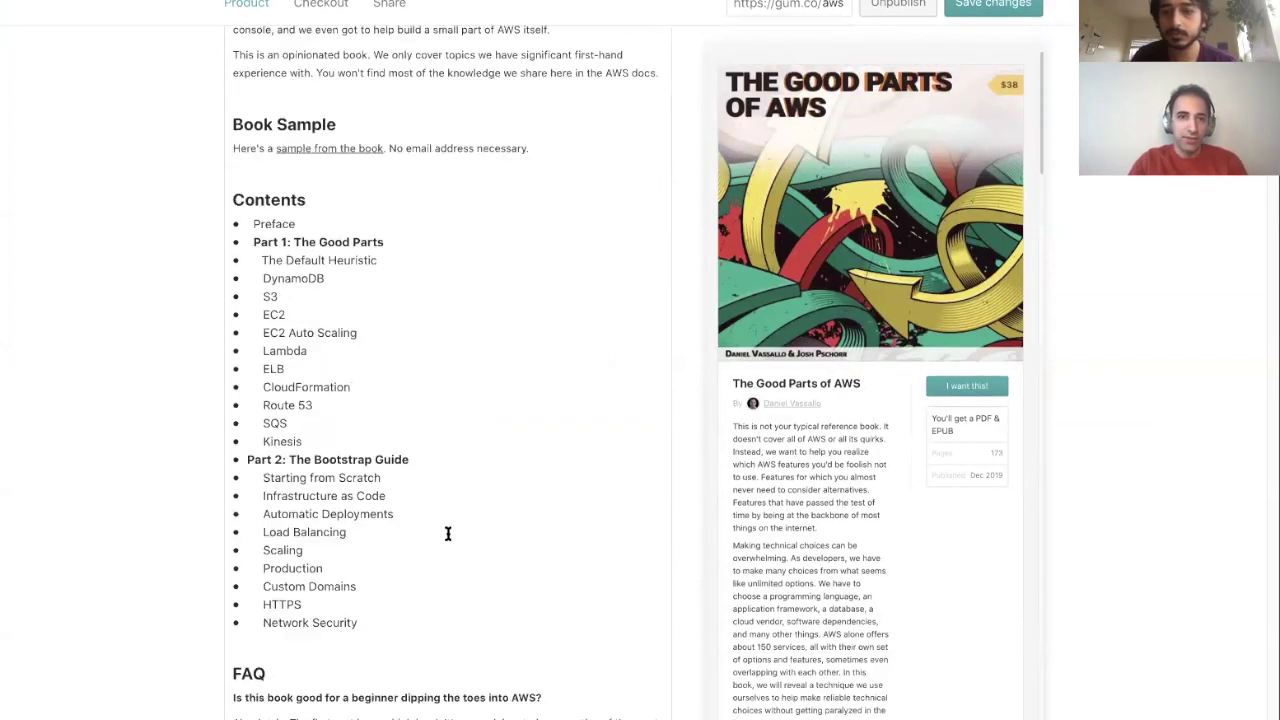
scroll(449, 543, down, 20)
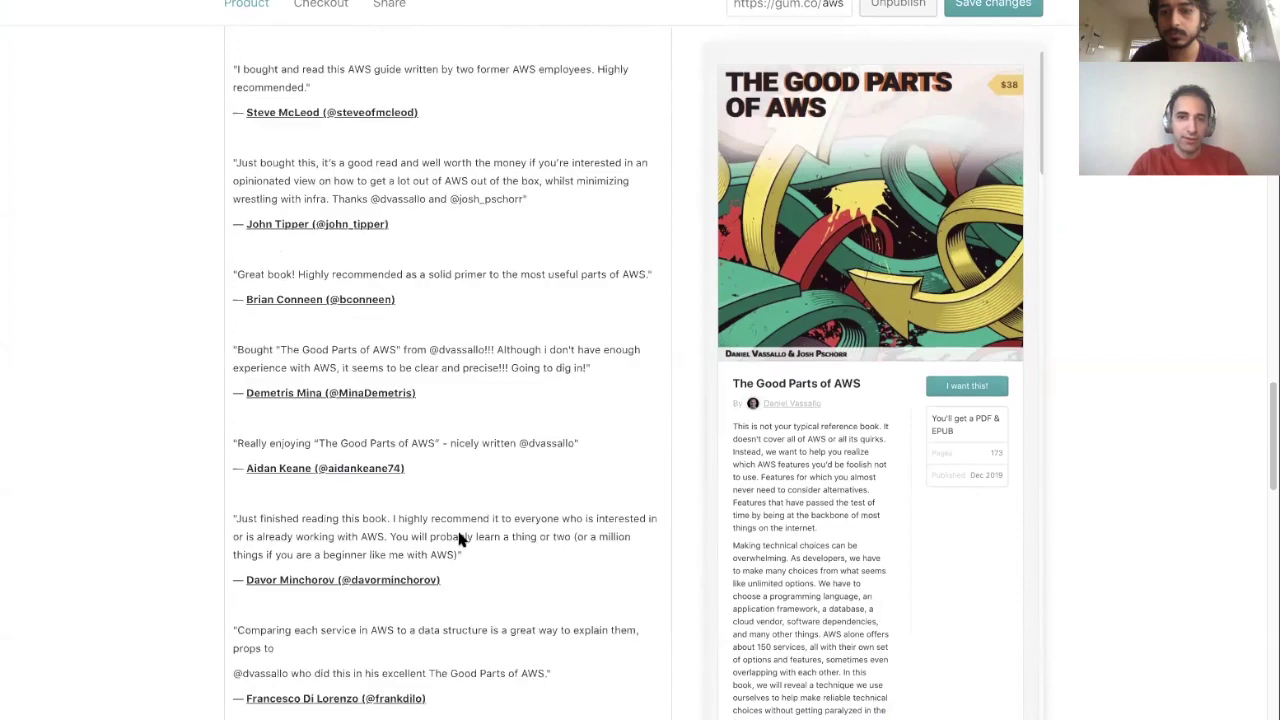
scroll(458, 540, down, 10)
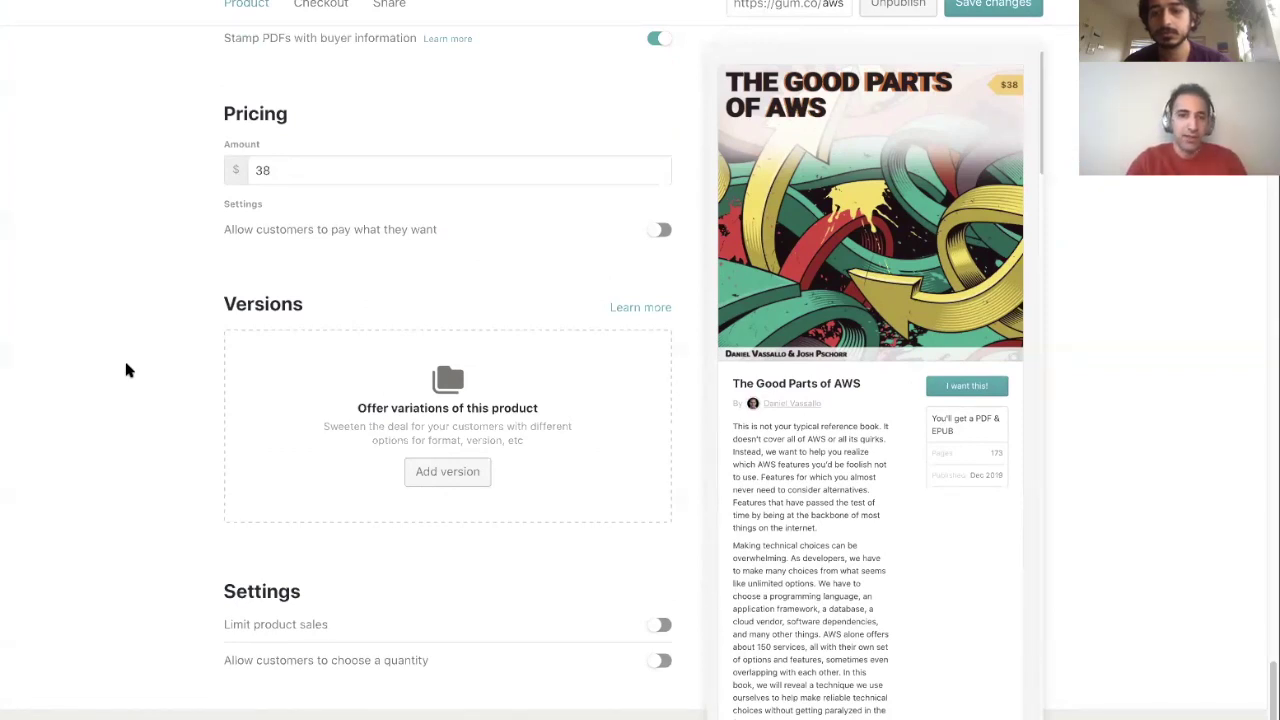
scroll(127, 370, up, 20)
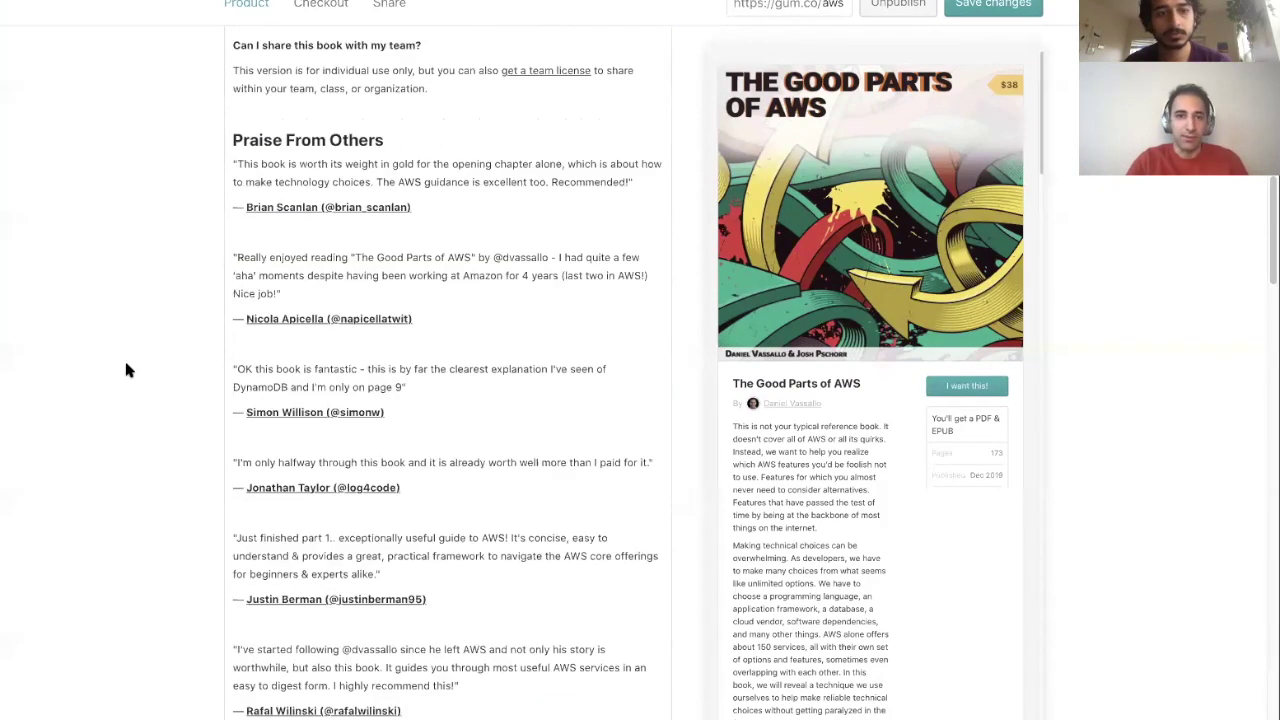
scroll(125, 370, up, 10)
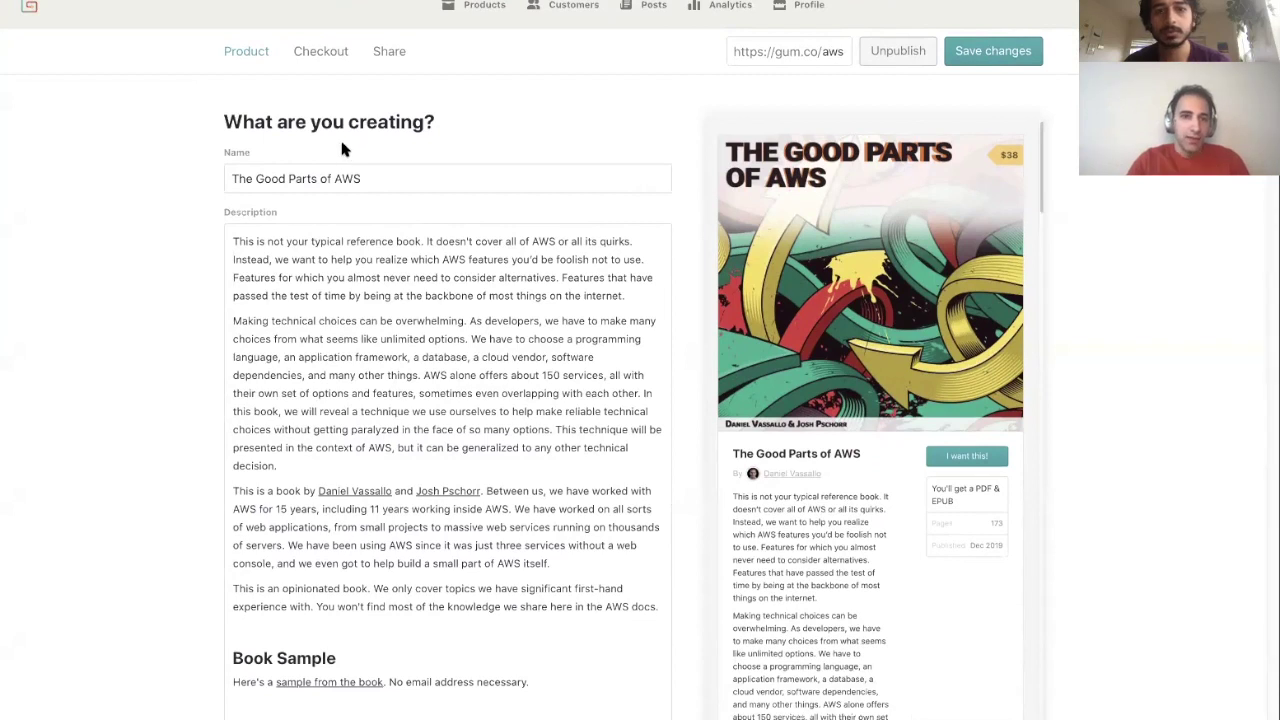
Show the checkout settings of The Good Parts of AWS and examine its discount codes, amounts off and uses
click(335, 53)
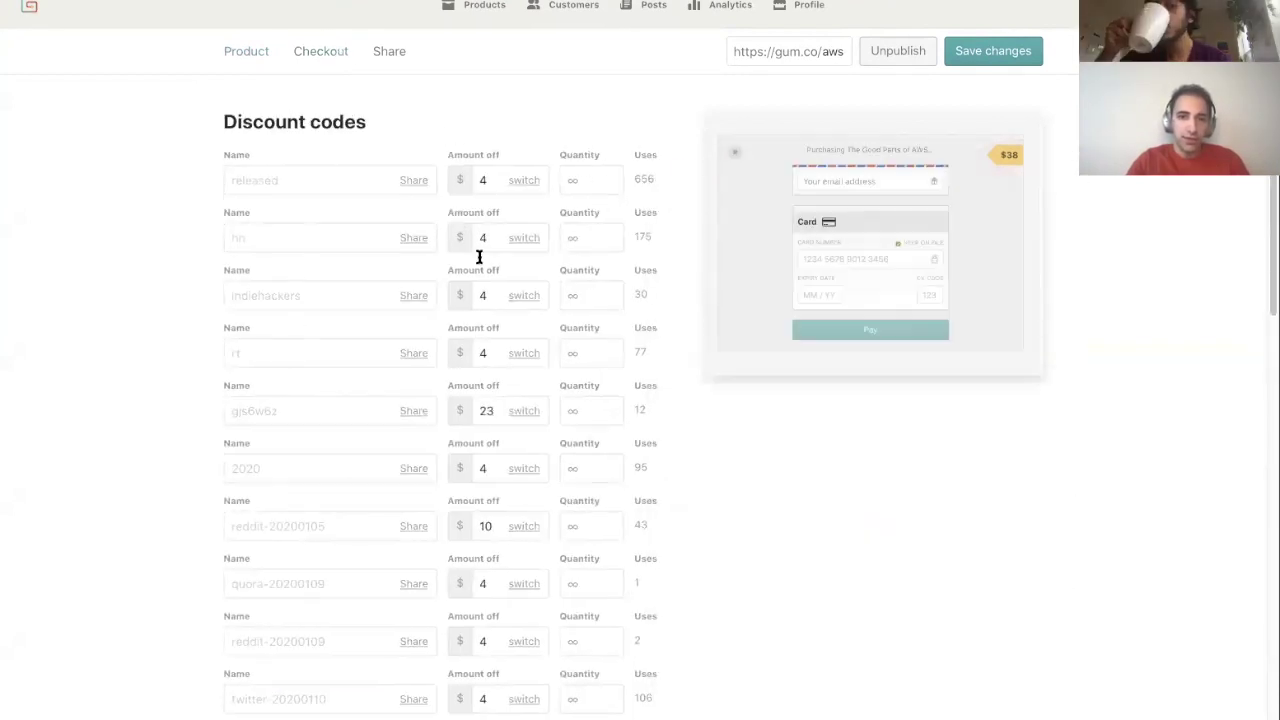
scroll(267, 201, down, 3)
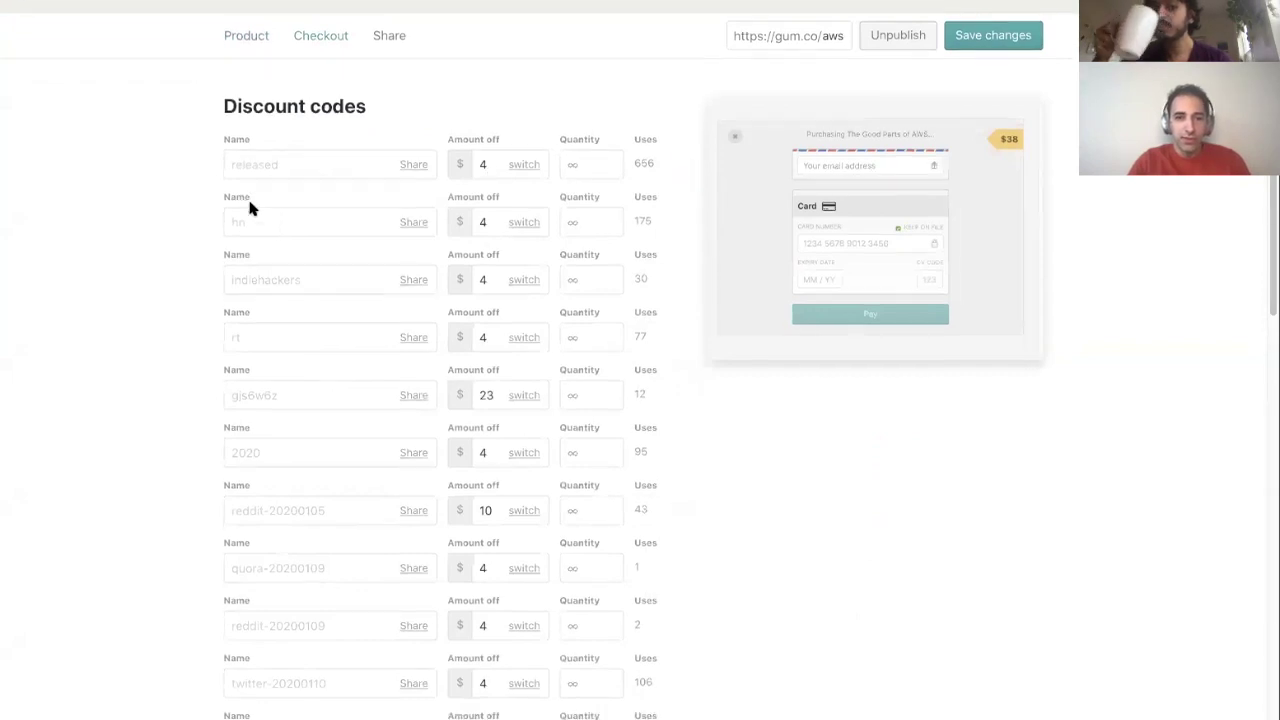
scroll(196, 232, up, 1)
scroll(197, 243, up, 1)
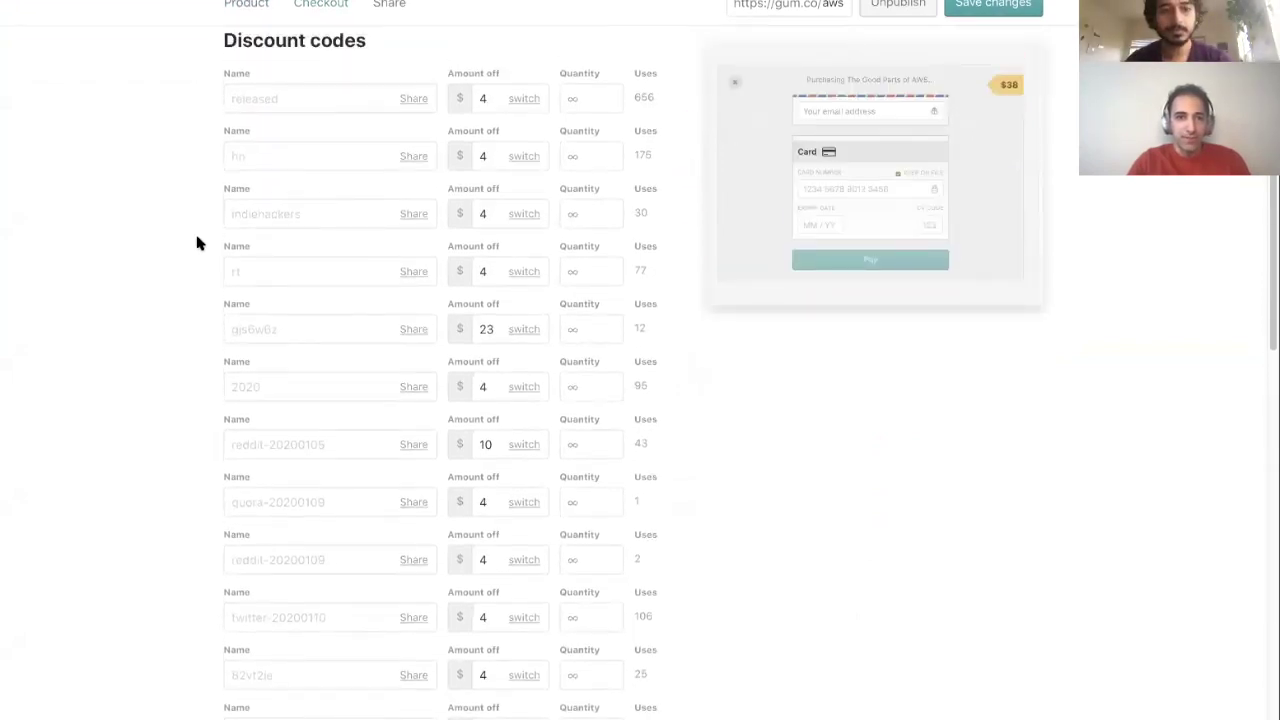
scroll(258, 240, down, 2)
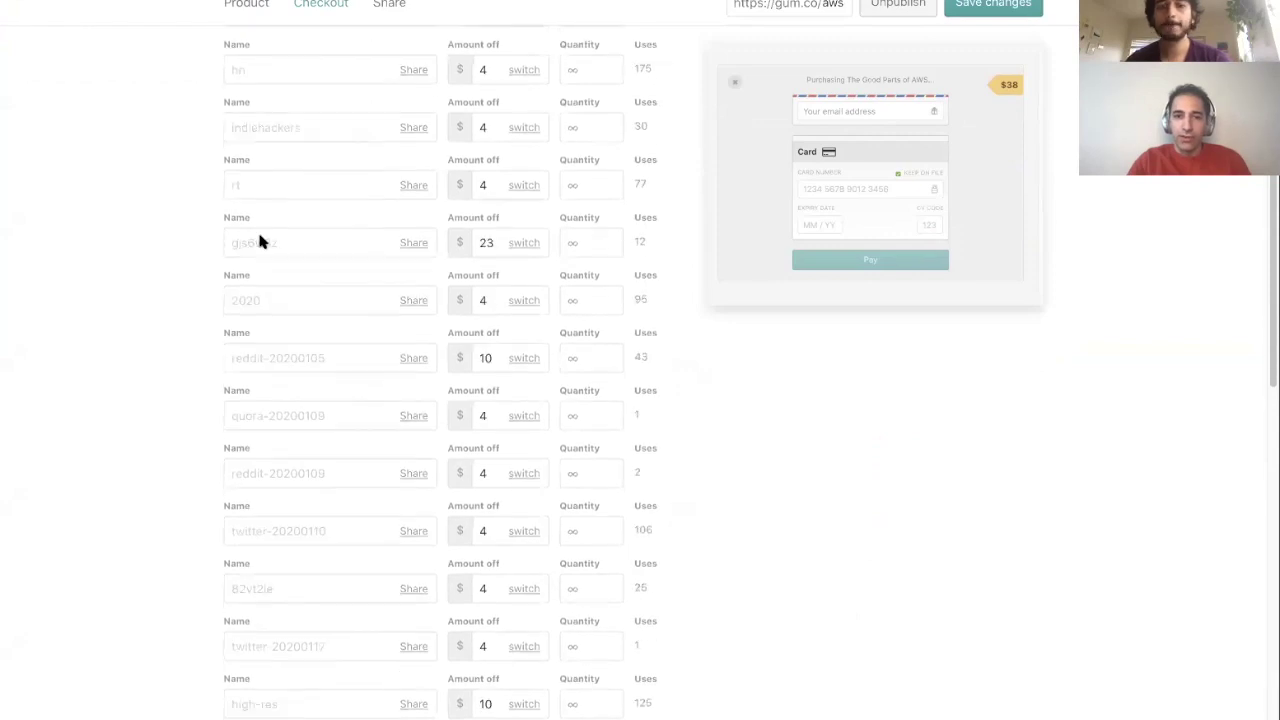
Examine the full list of discount codes, comparing the uses of the corona code with those of the released code
scroll(270, 246, down, 2)
scroll(269, 247, down, 3)
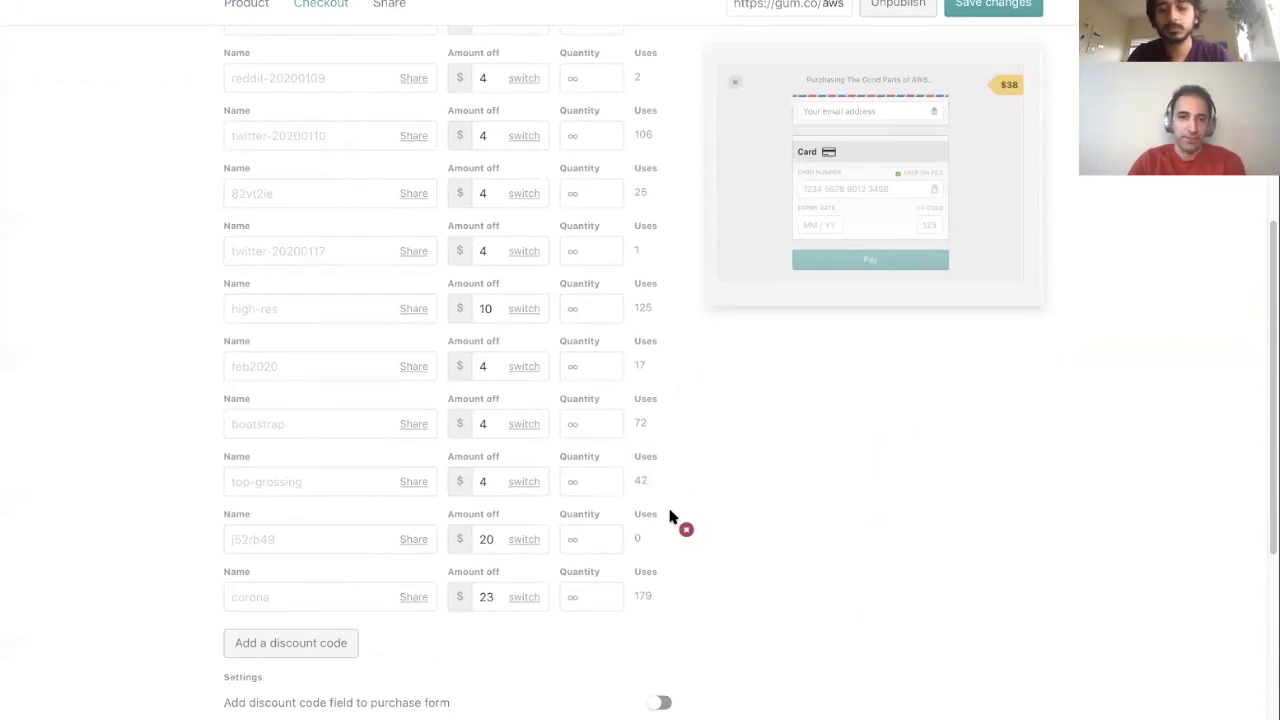
scroll(670, 517, up, 2)
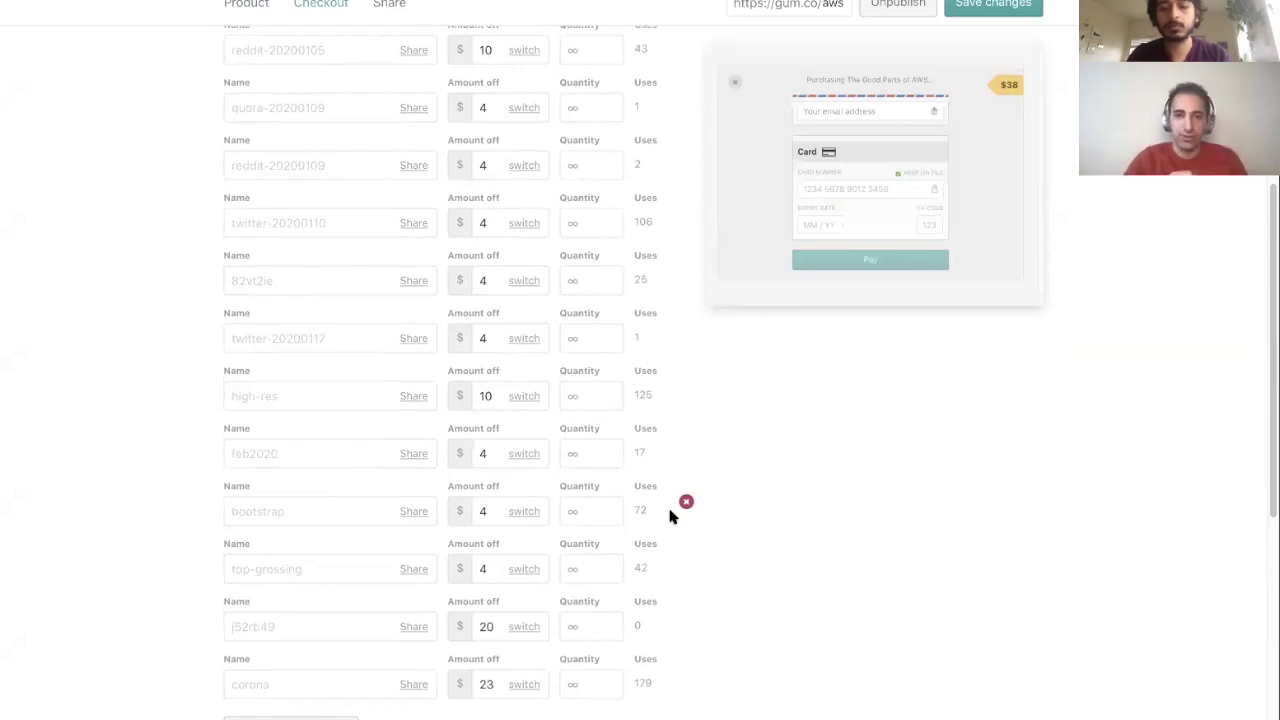
drag(651, 686, 632, 687)
click(633, 686)
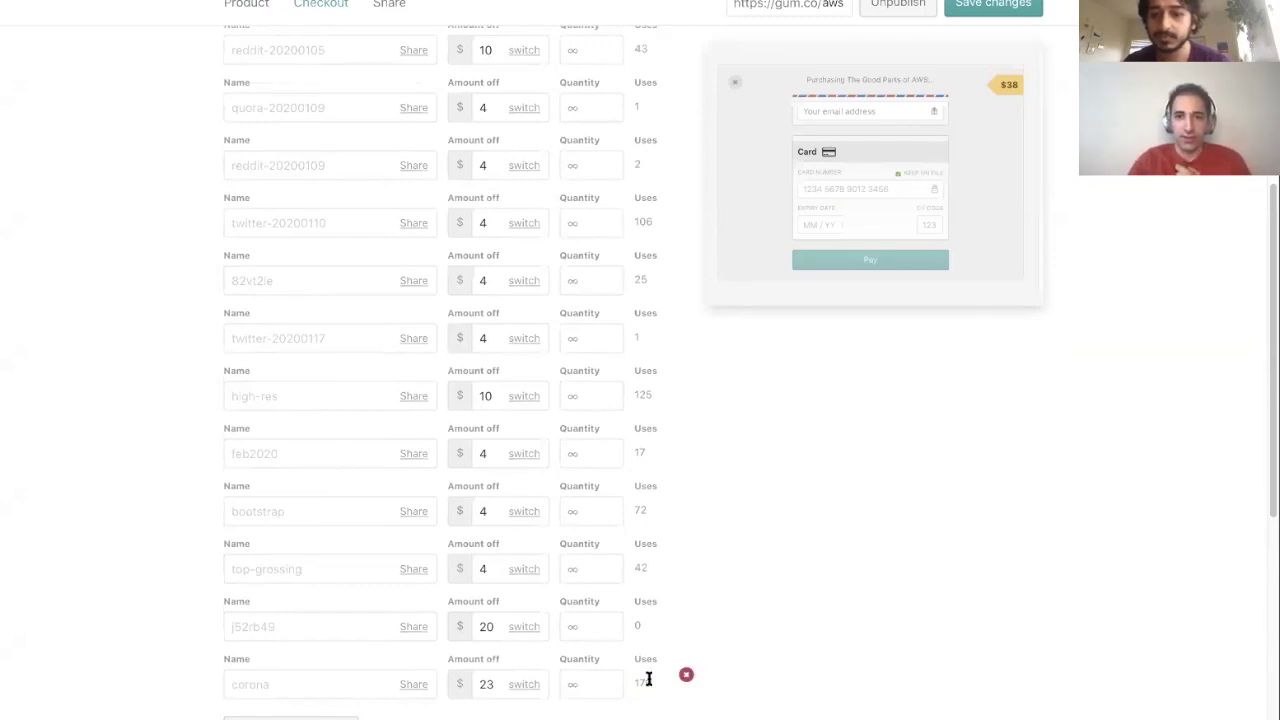
scroll(648, 679, up, 1)
scroll(648, 682, up, 6)
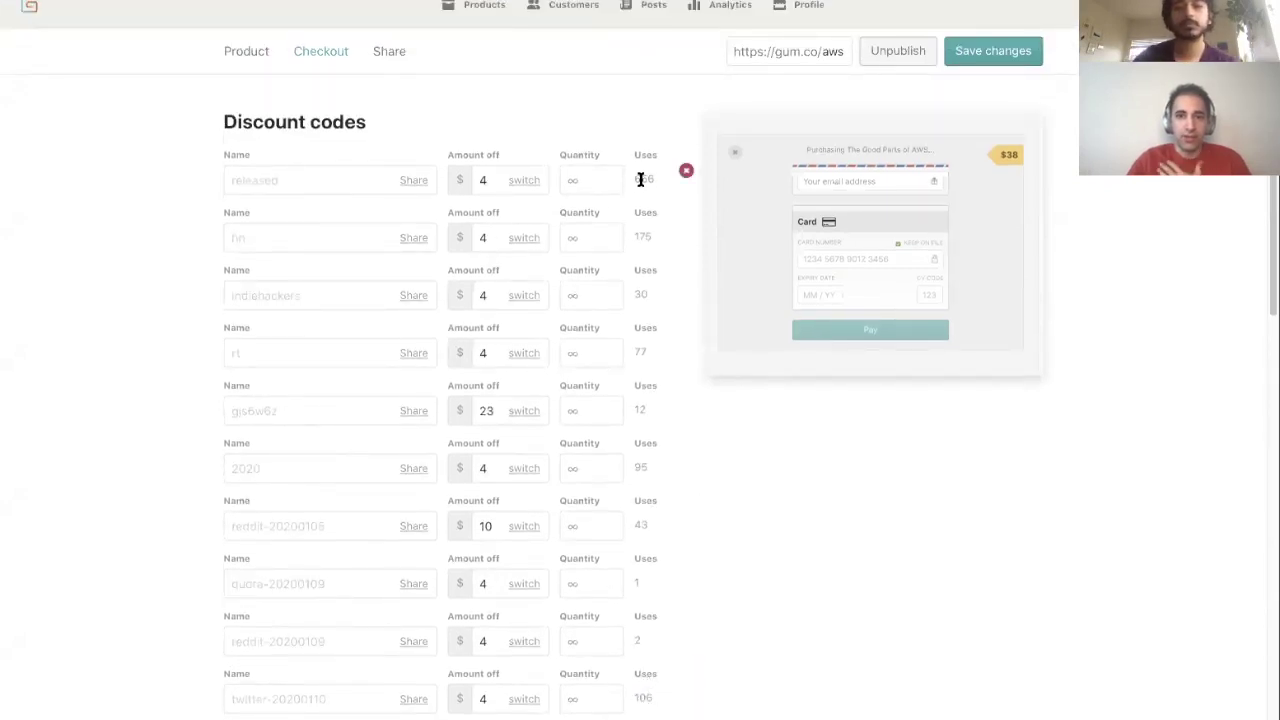
double_click(640, 179)
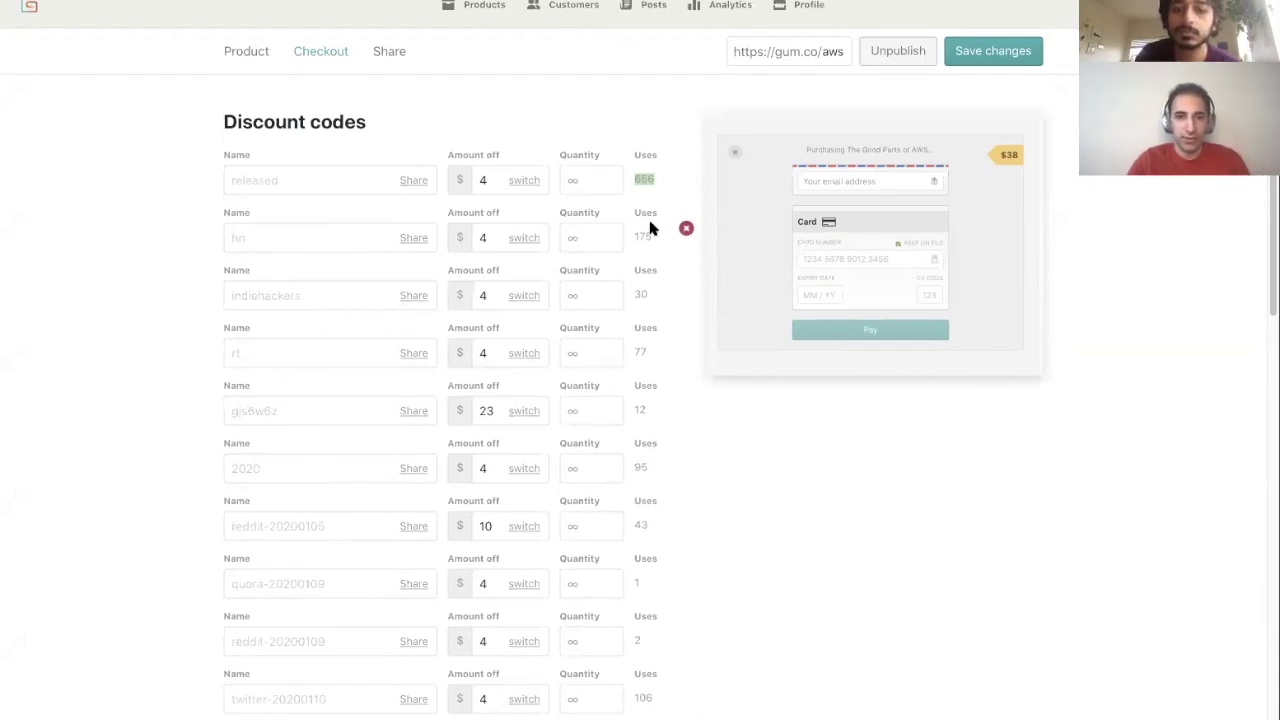
click(650, 229)
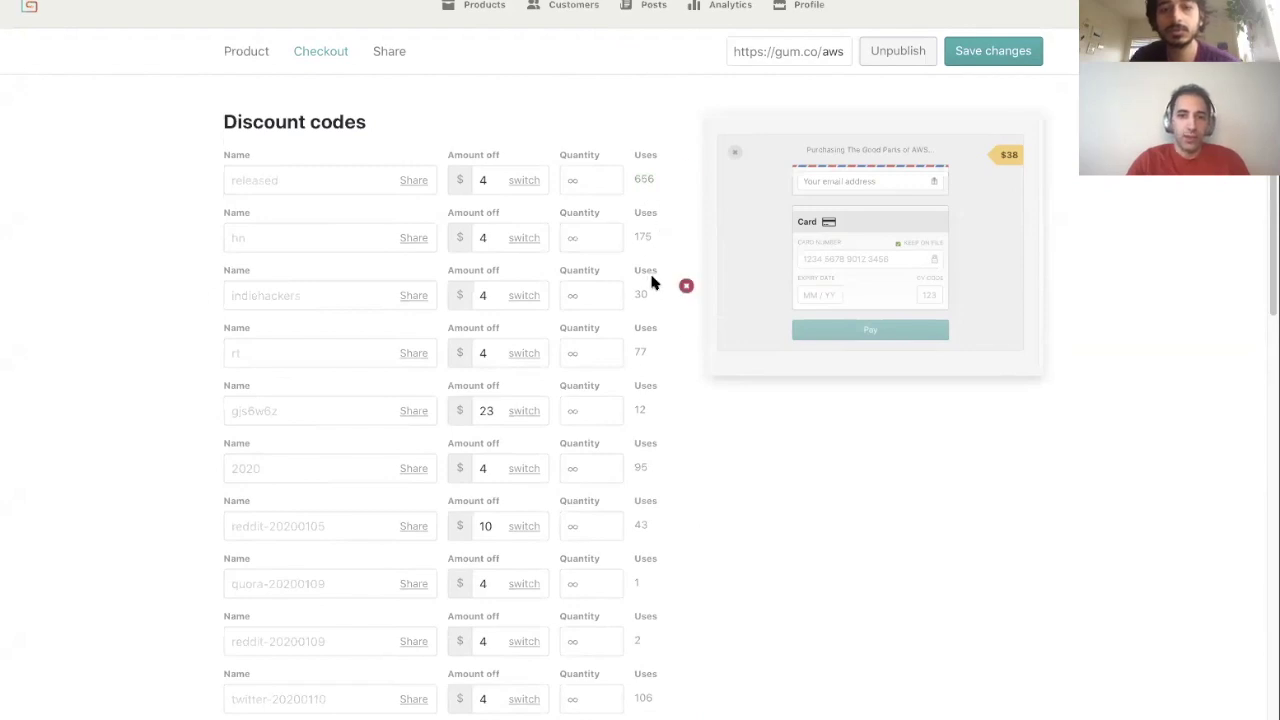
Check the discounted price and uses of the twitter-20200110 discount code
scroll(502, 311, down, 3)
scroll(502, 311, down, 2)
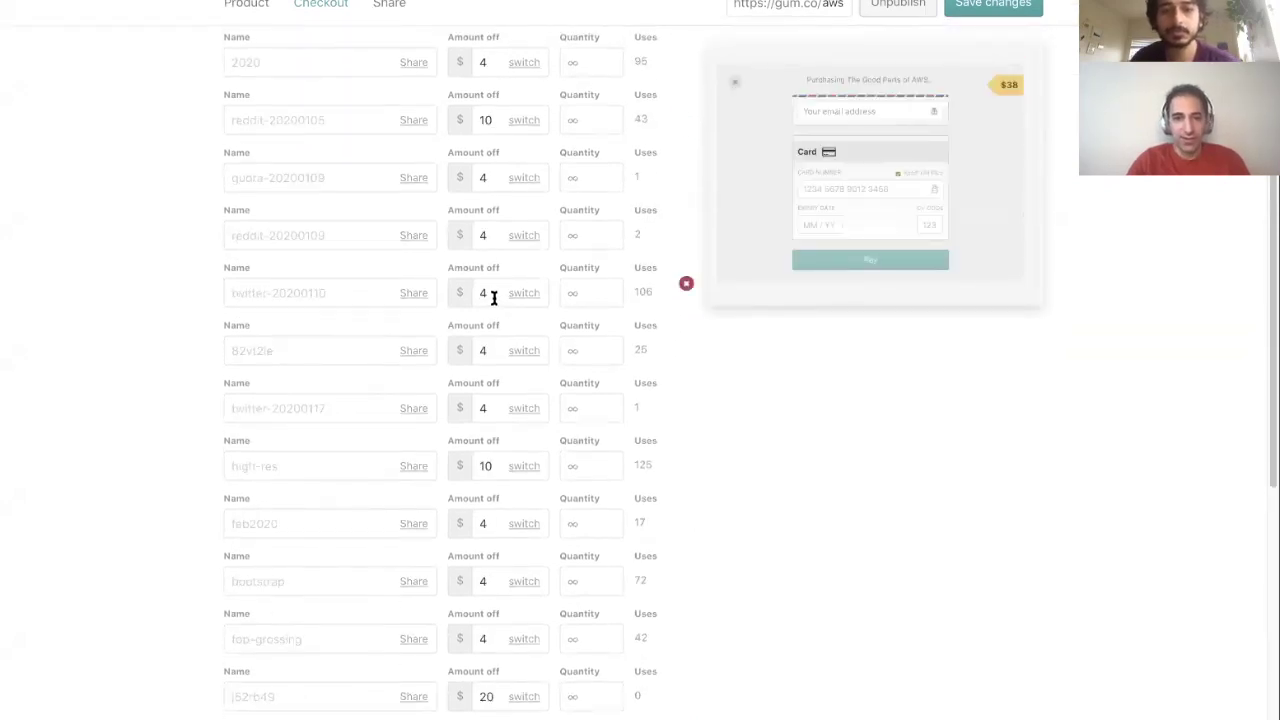
click(486, 295)
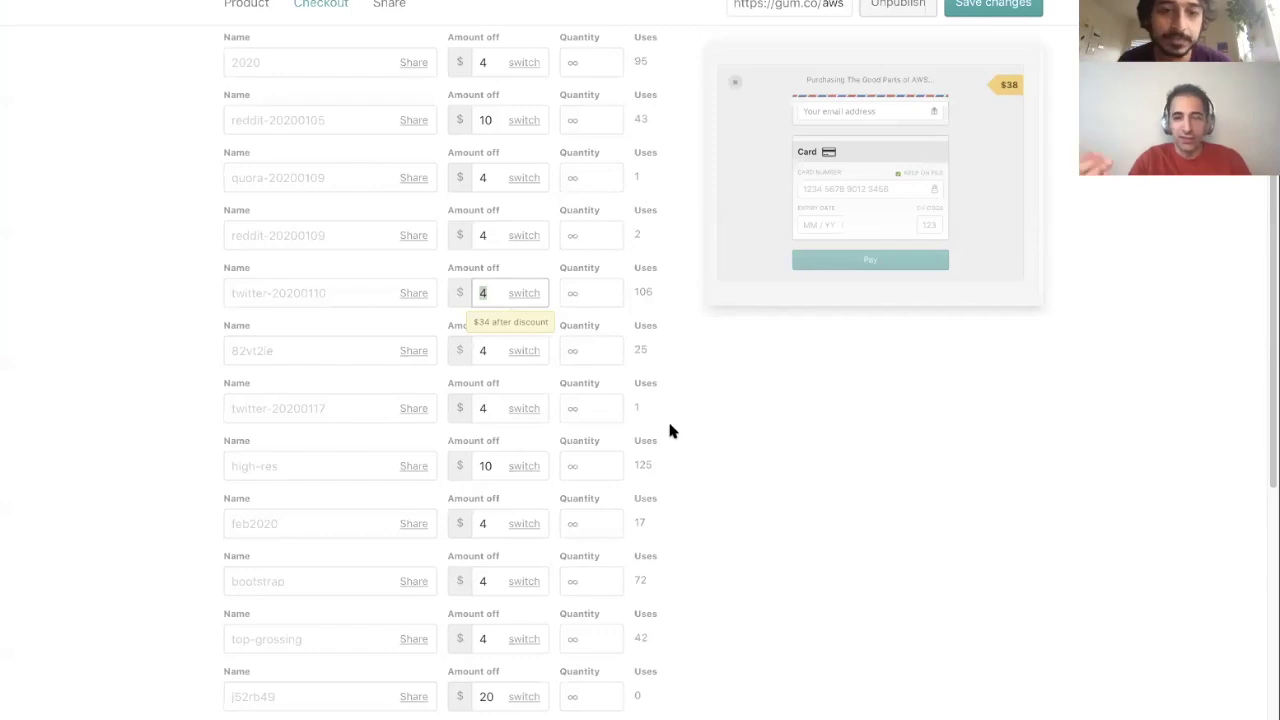
mouse_move(667, 280)
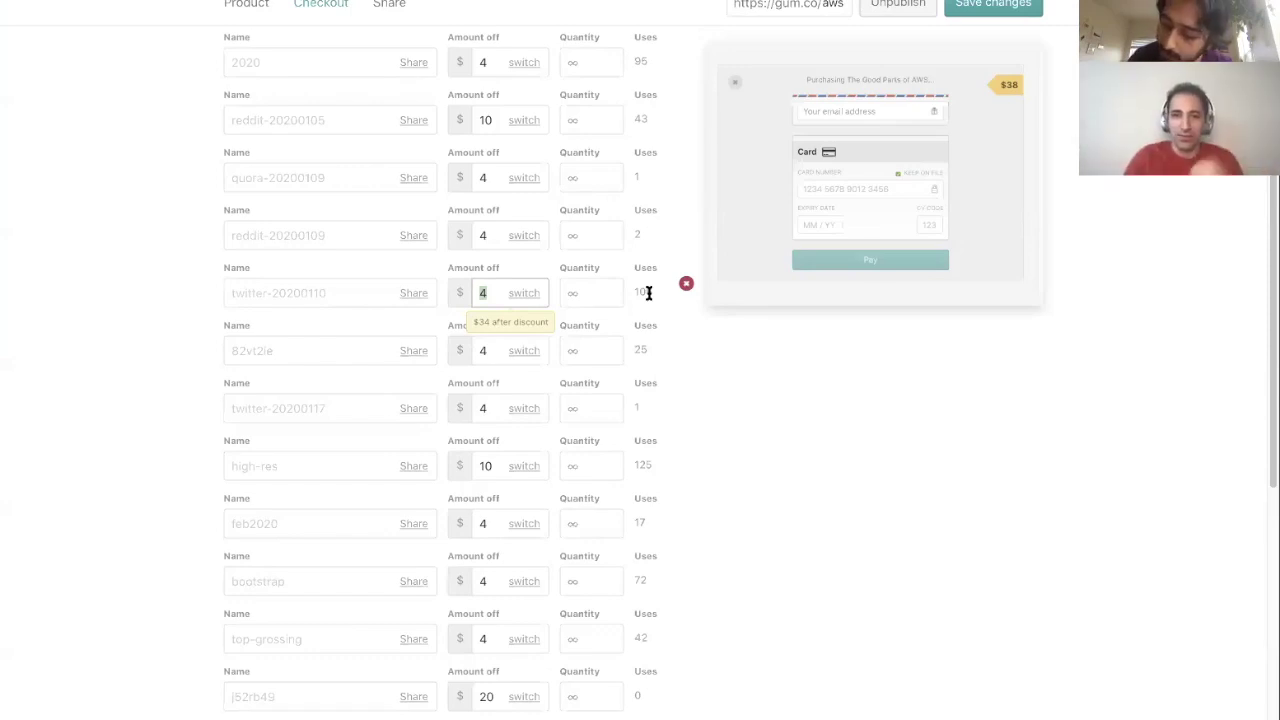
scroll(406, 83, up, 5)
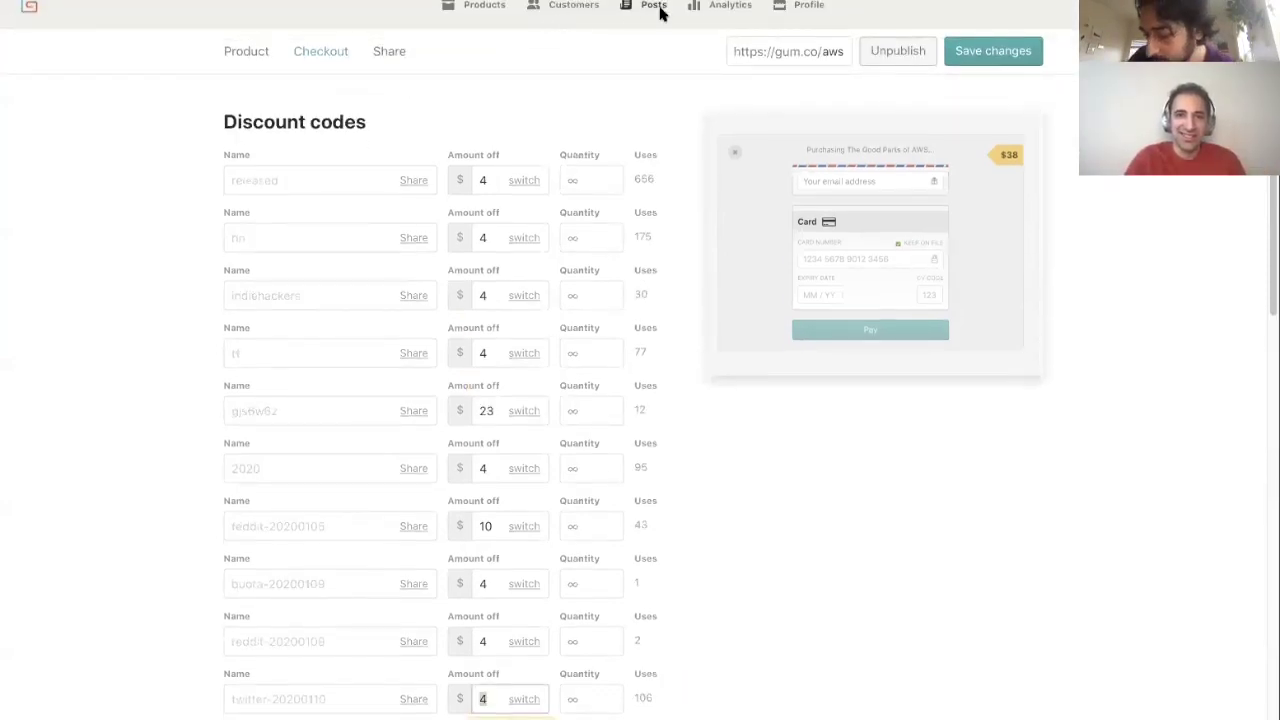
Show the sales analytics for all products over the all-time date range
click(711, 10)
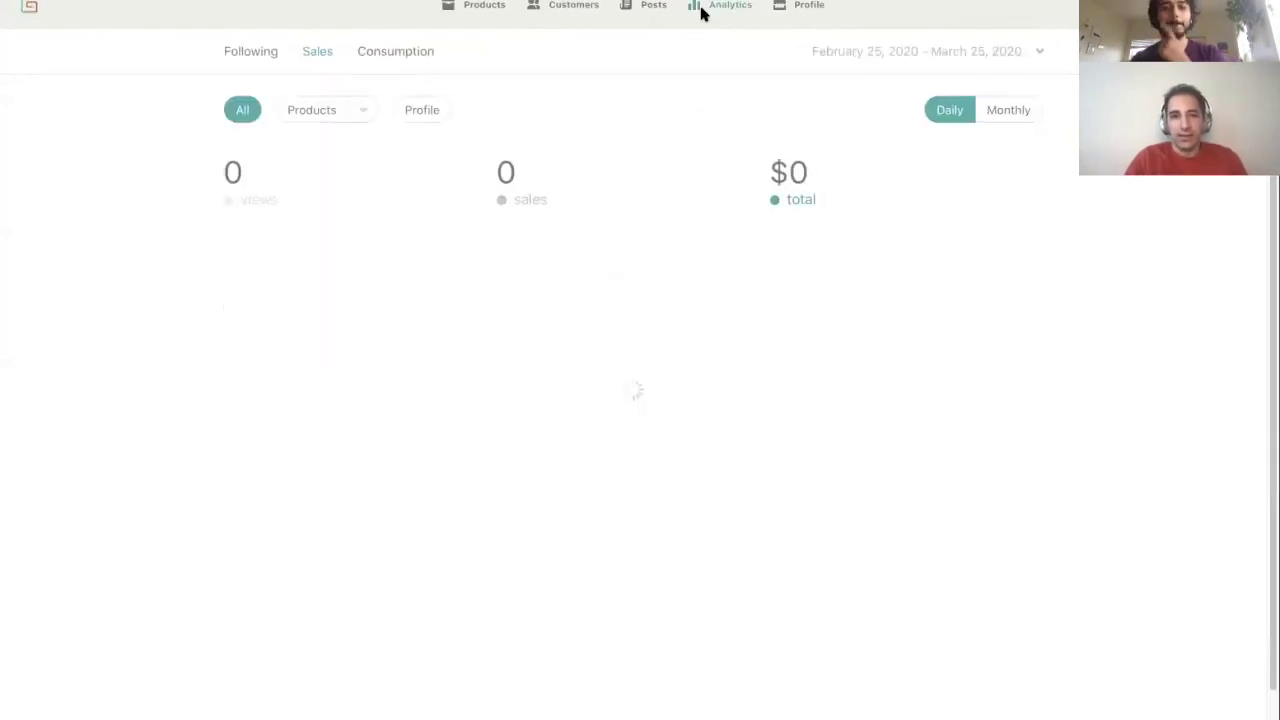
click(1019, 64)
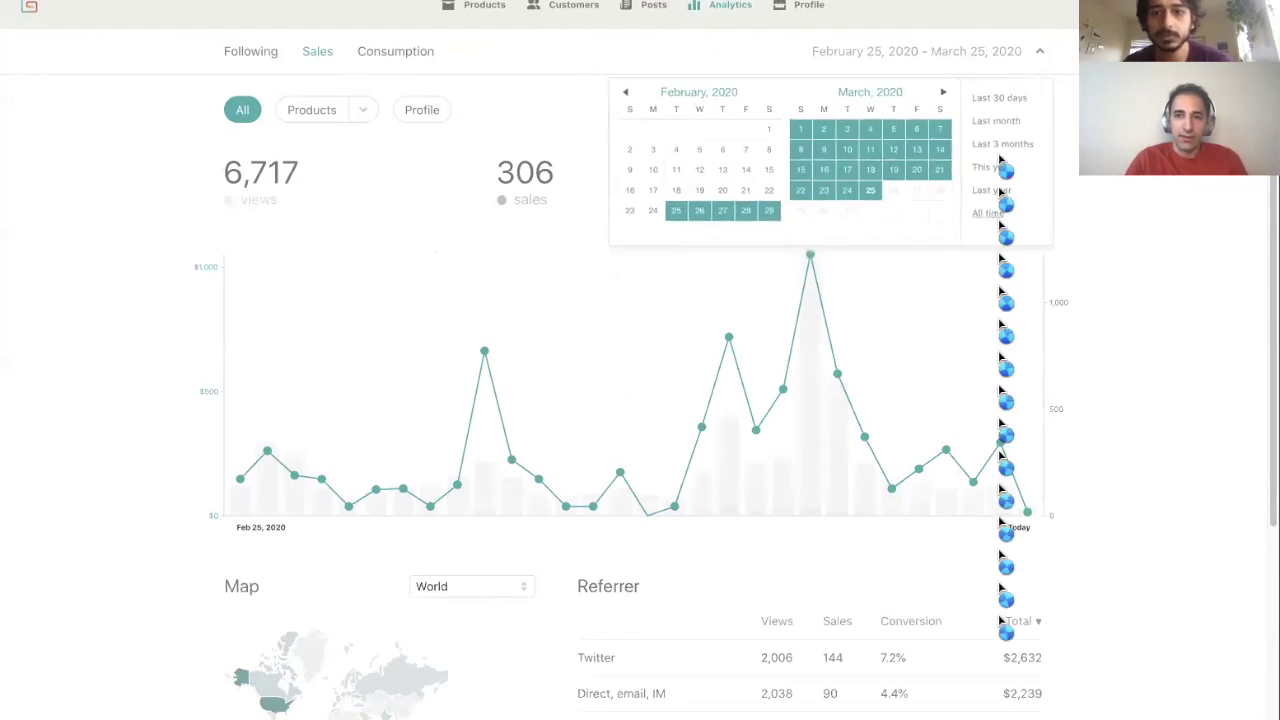
click(1002, 216)
scroll(969, 186, down, 2)
scroll(969, 199, up, 2)
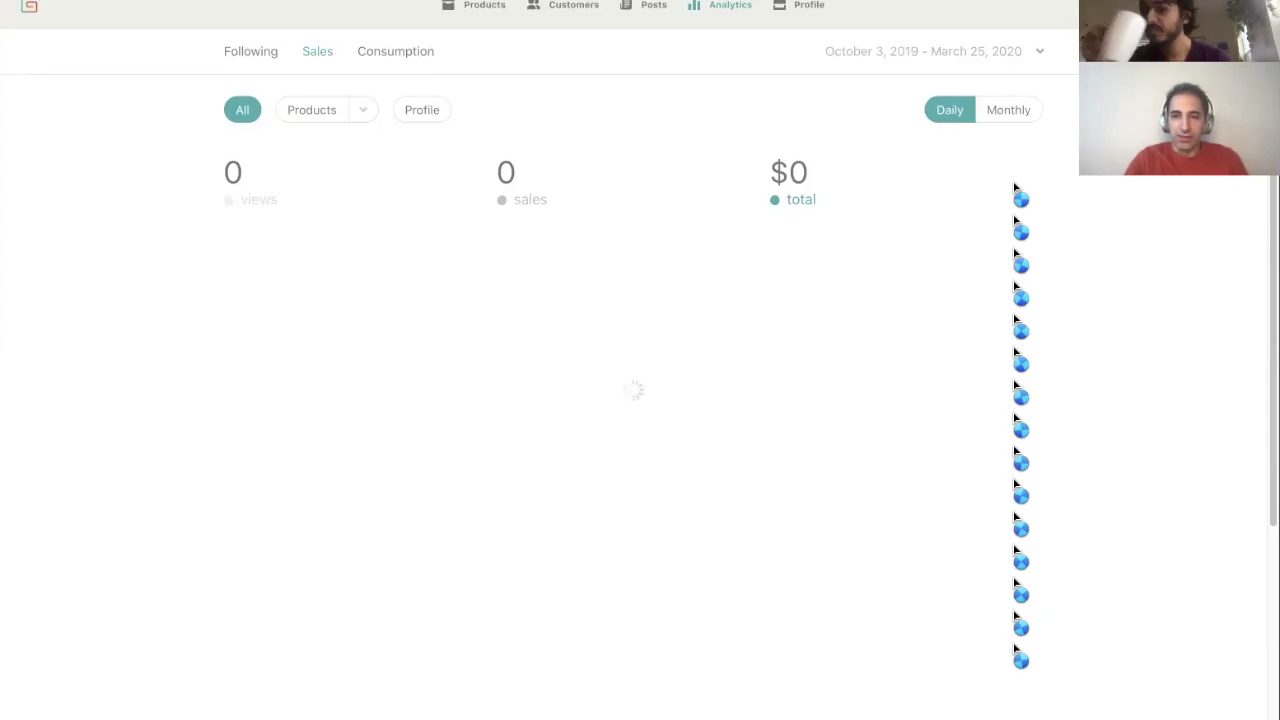
scroll(1015, 188, down, 1)
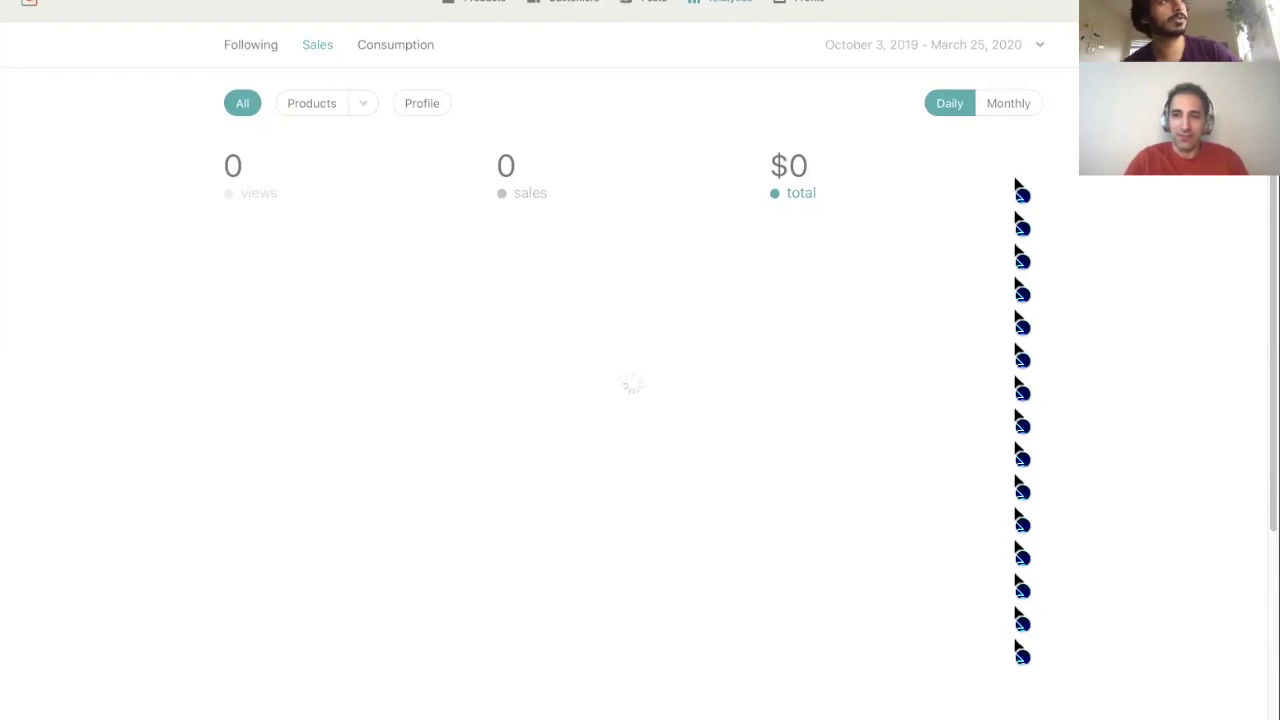
scroll(1015, 180, up, 1)
scroll(1015, 180, down, 1)
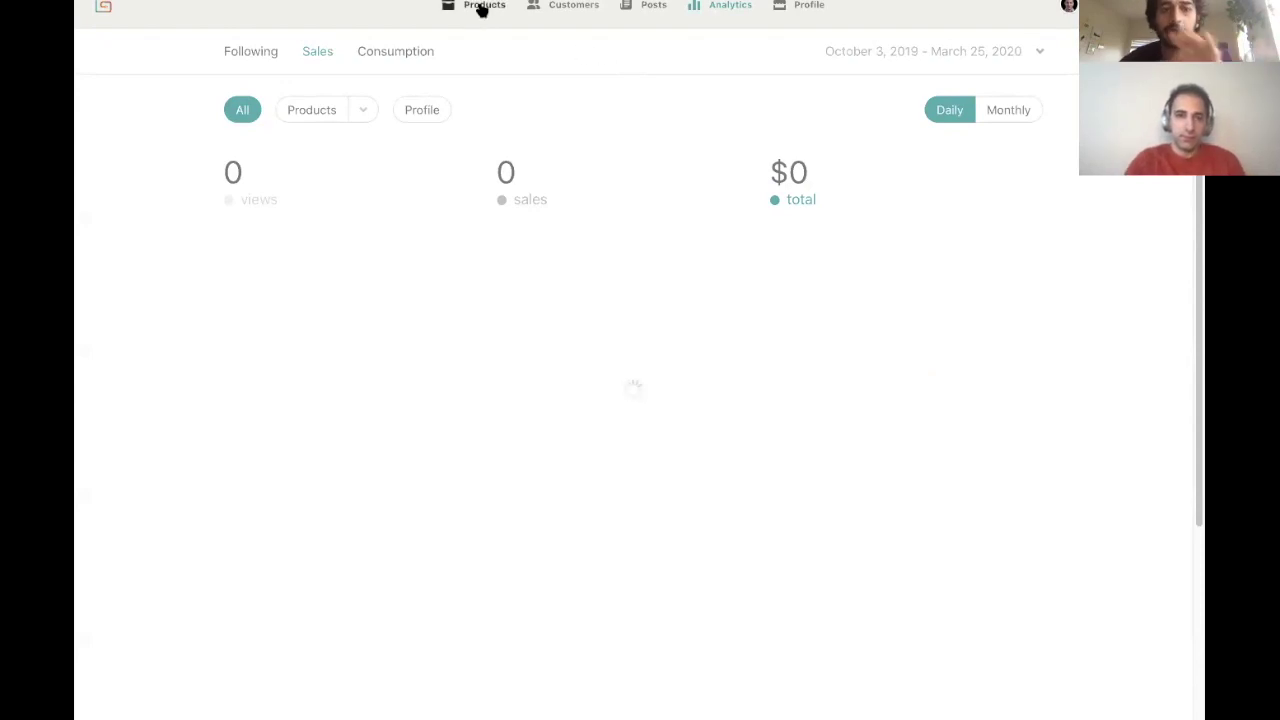
scroll(479, 8, up, 1)
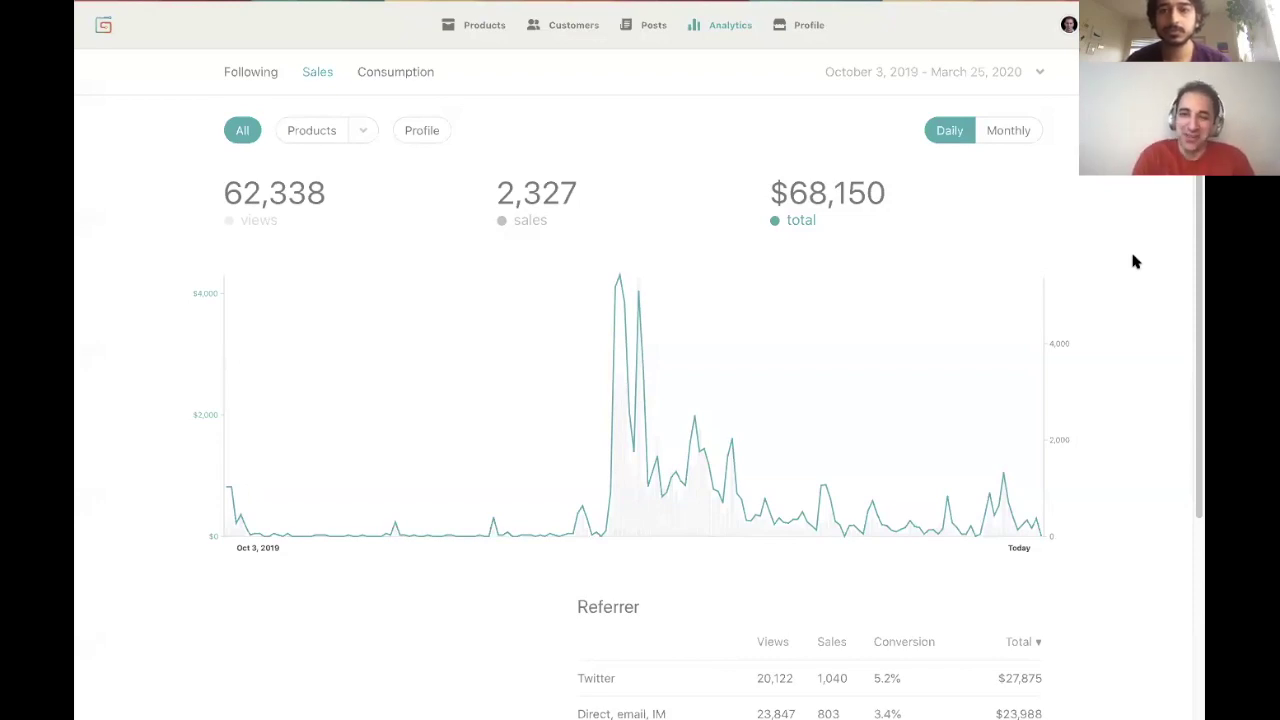
Examine the all-time sales chart, including its launch peak, and the referrer table with views, sales and conversion
scroll(1135, 261, down, 1)
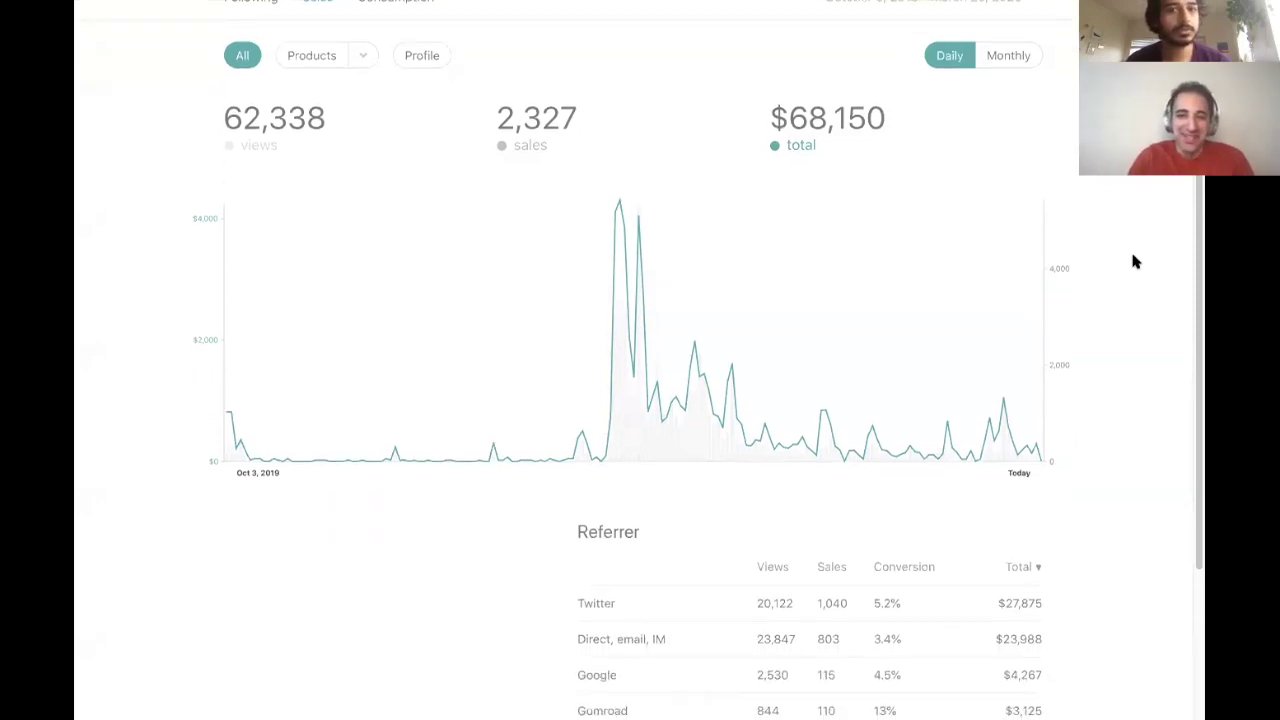
scroll(1135, 261, up, 1)
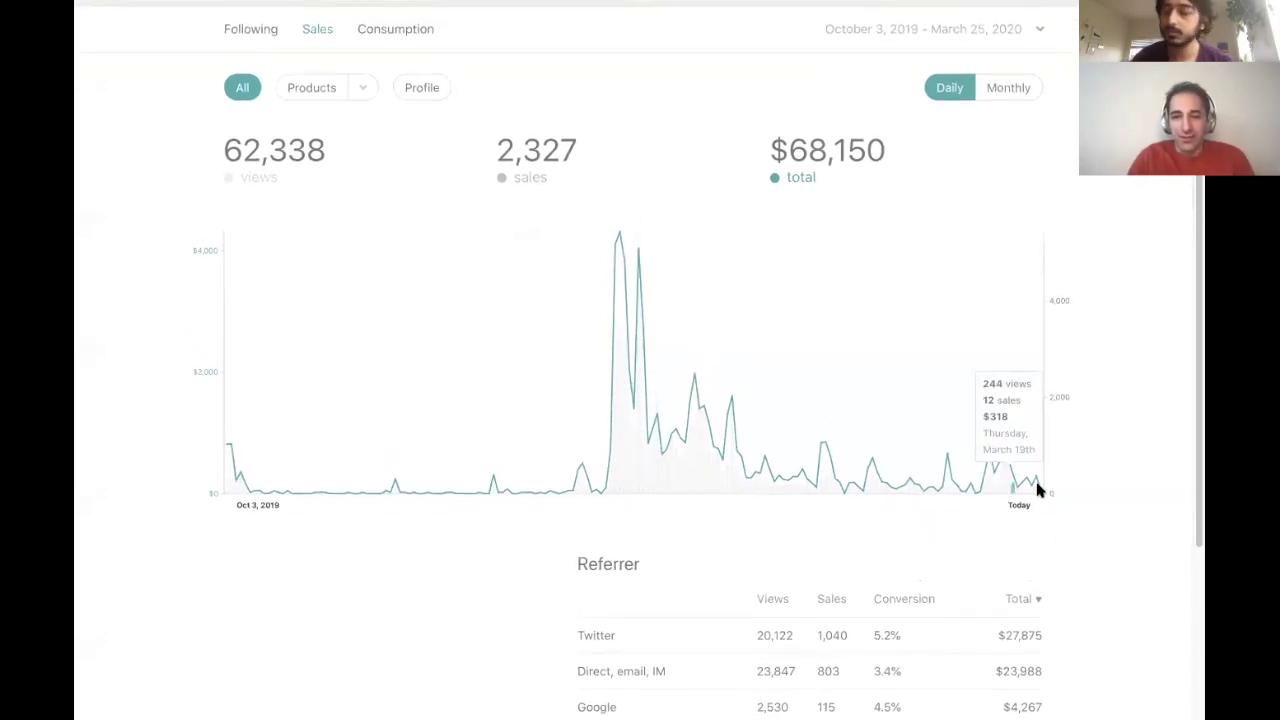
scroll(1035, 506, down, 1)
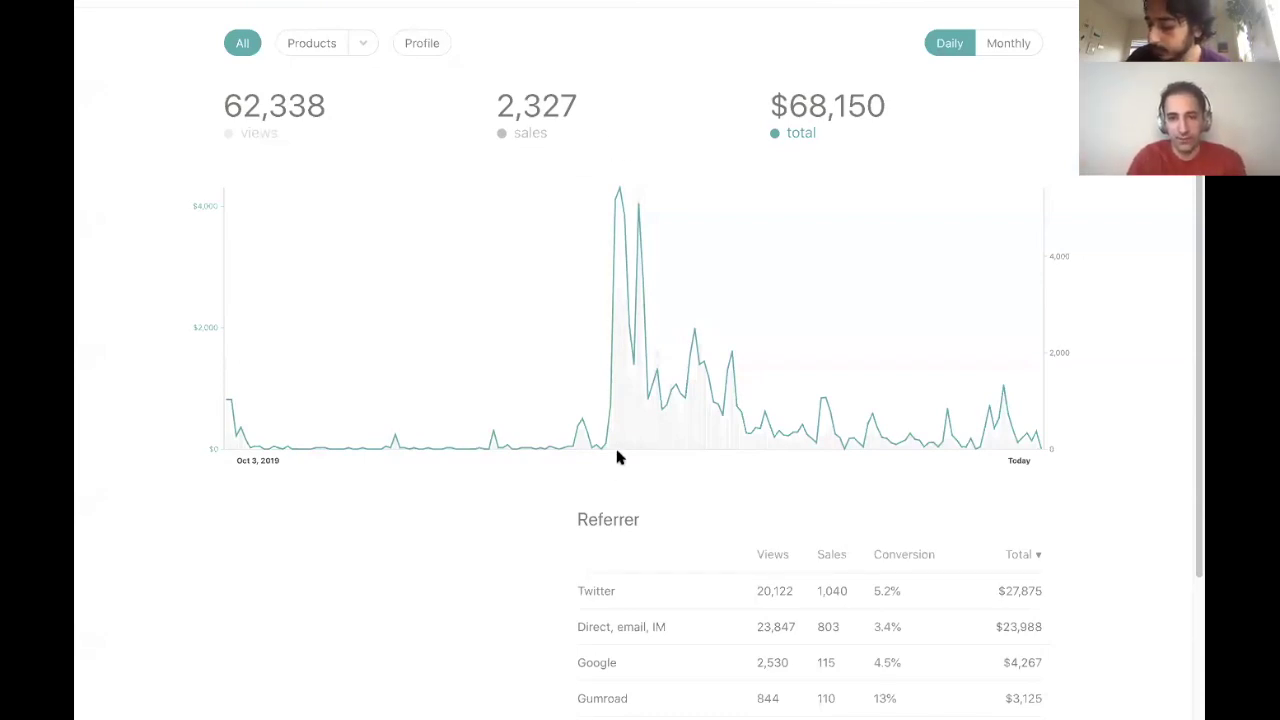
mouse_move(615, 436)
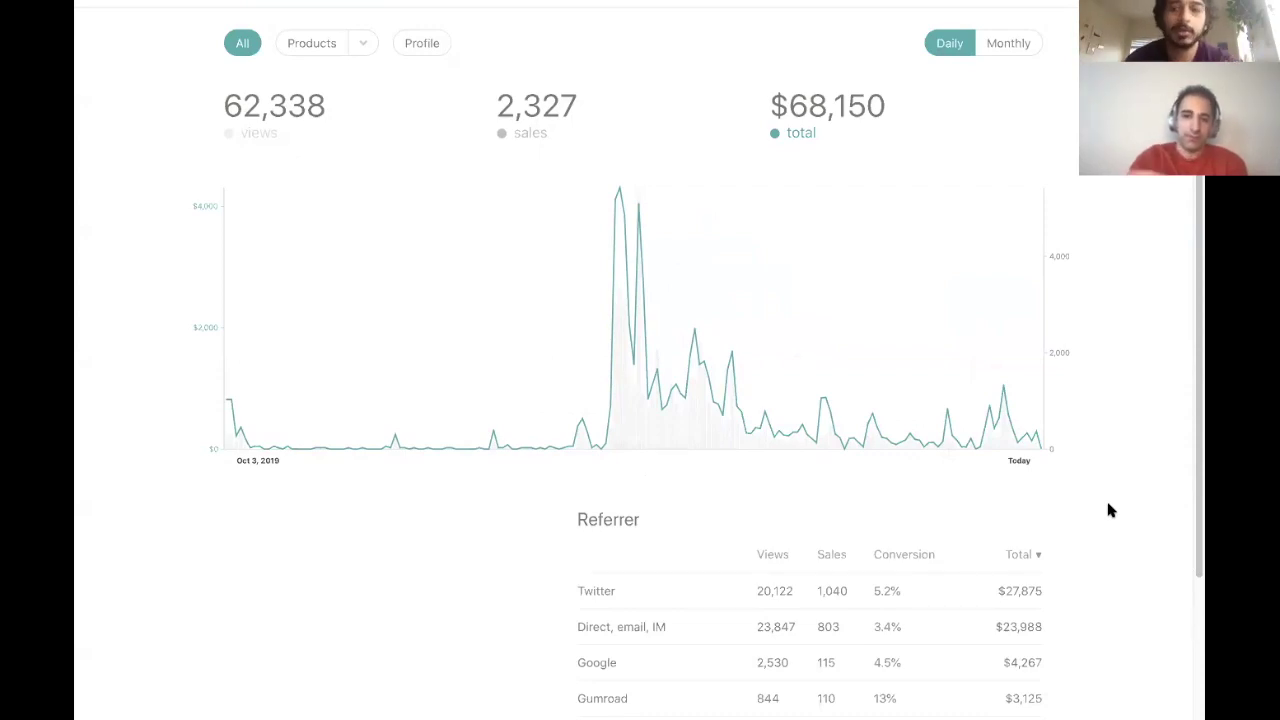
scroll(1108, 510, down, 1)
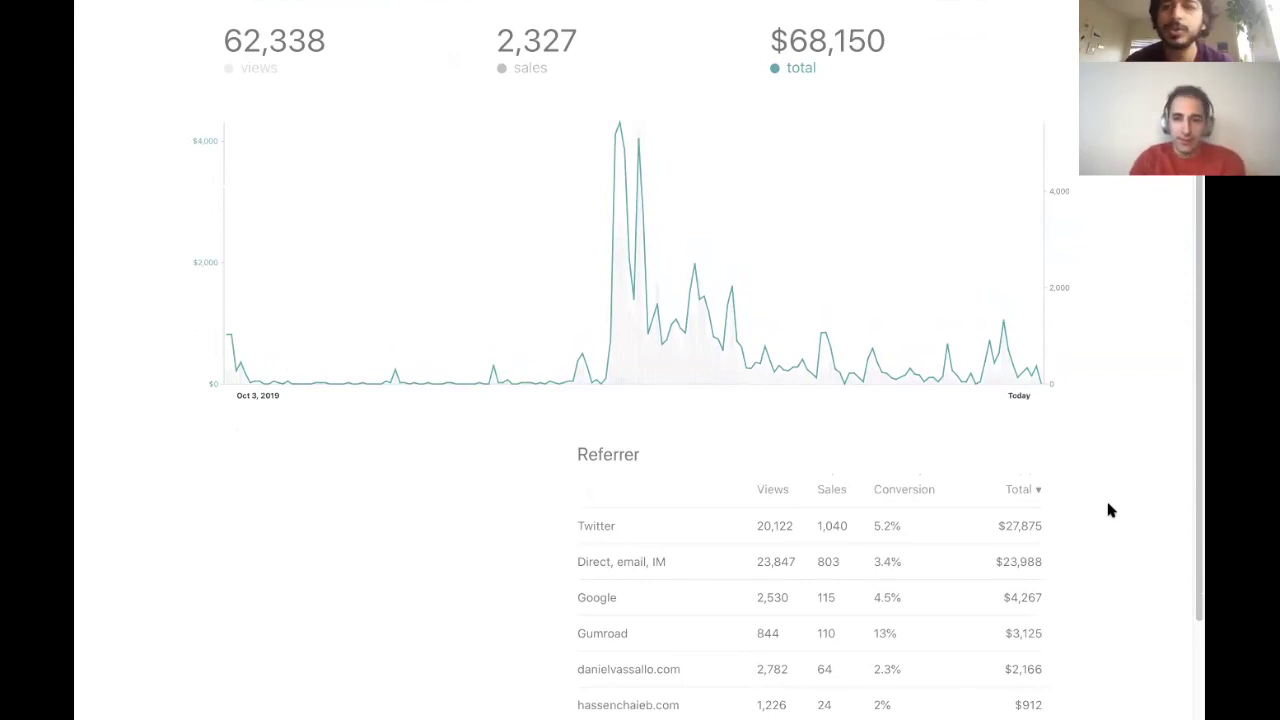
scroll(1108, 510, up, 2)
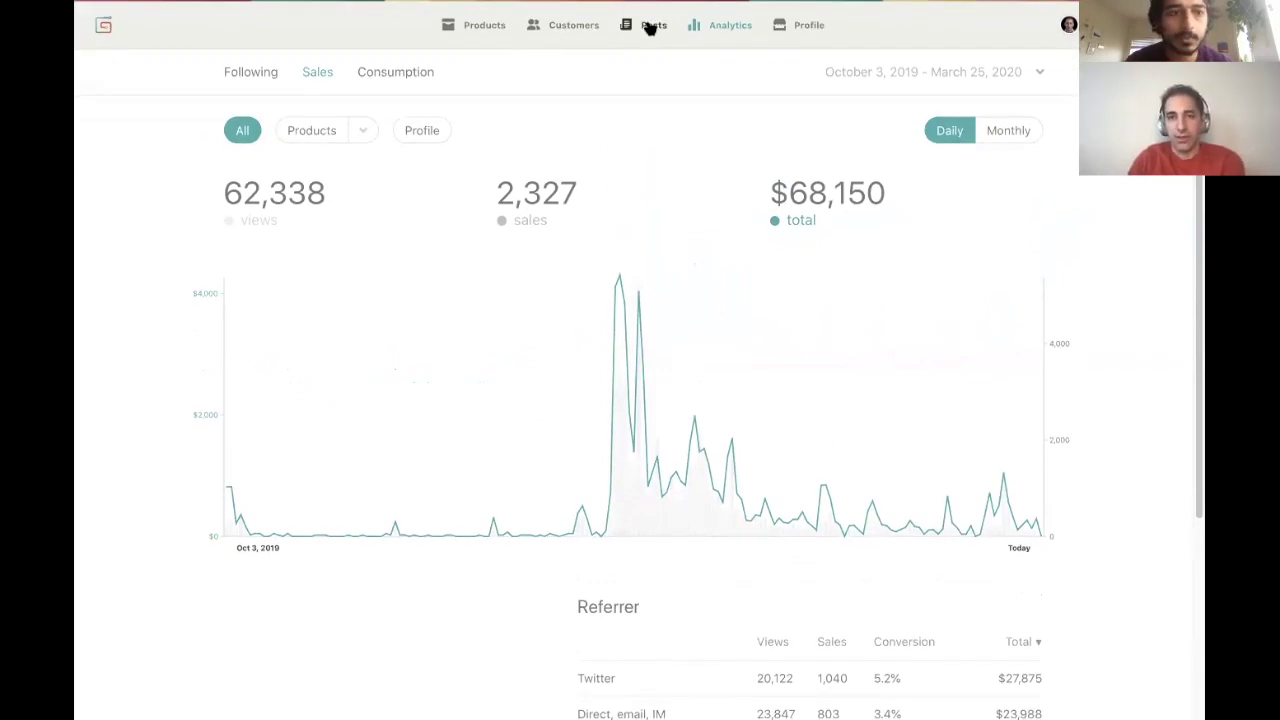
Show the published posts and examine the recipients, open rates and click rates of the Good Parts of AWS emails
click(651, 26)
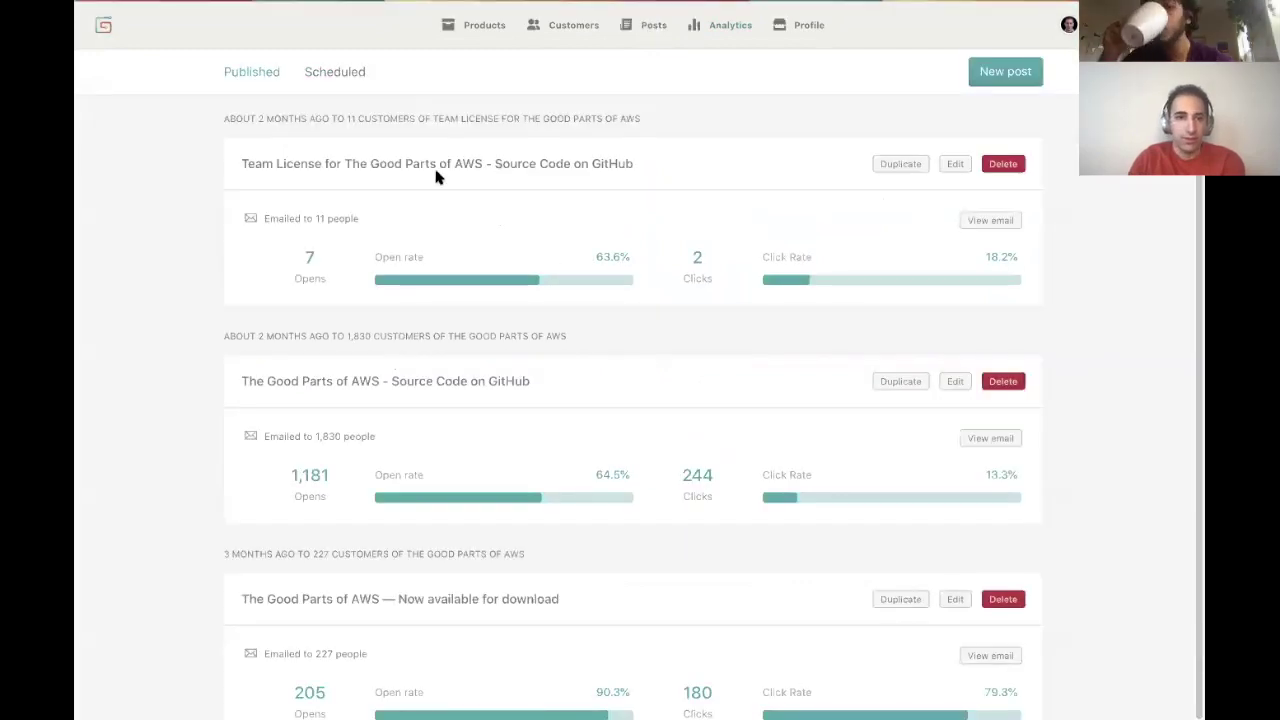
scroll(436, 177, down, 1)
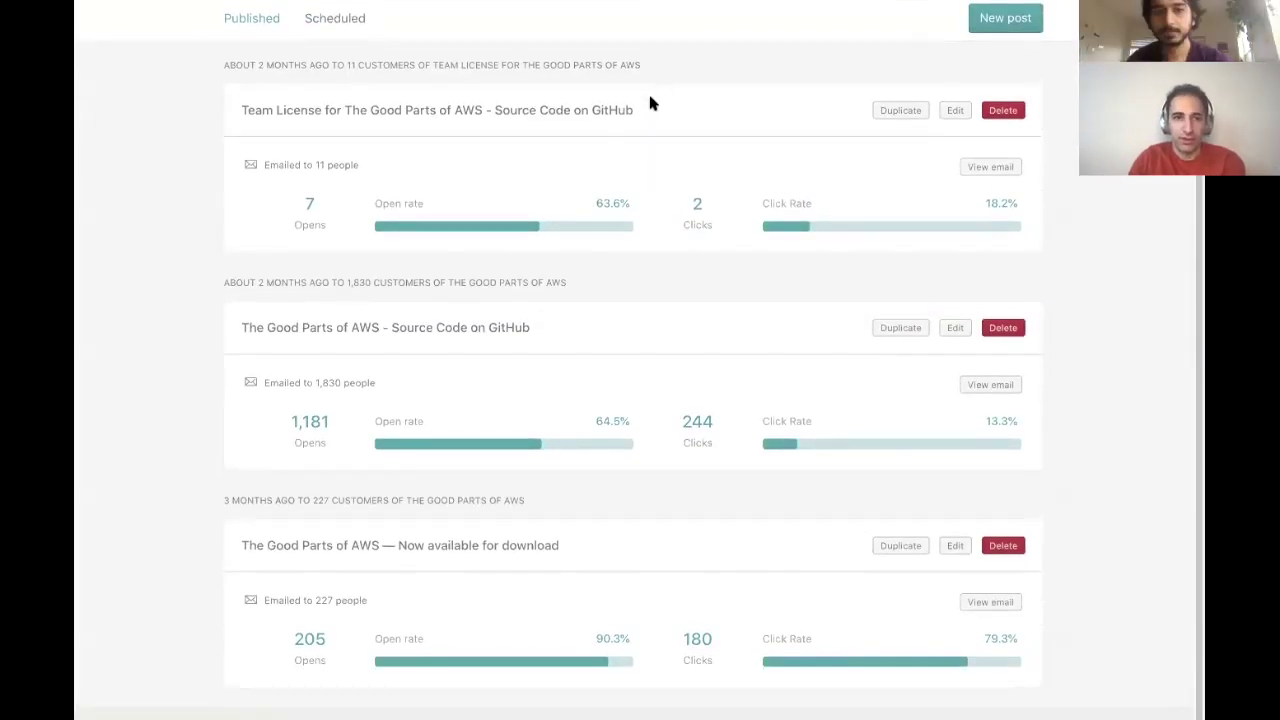
drag(240, 112, 546, 110)
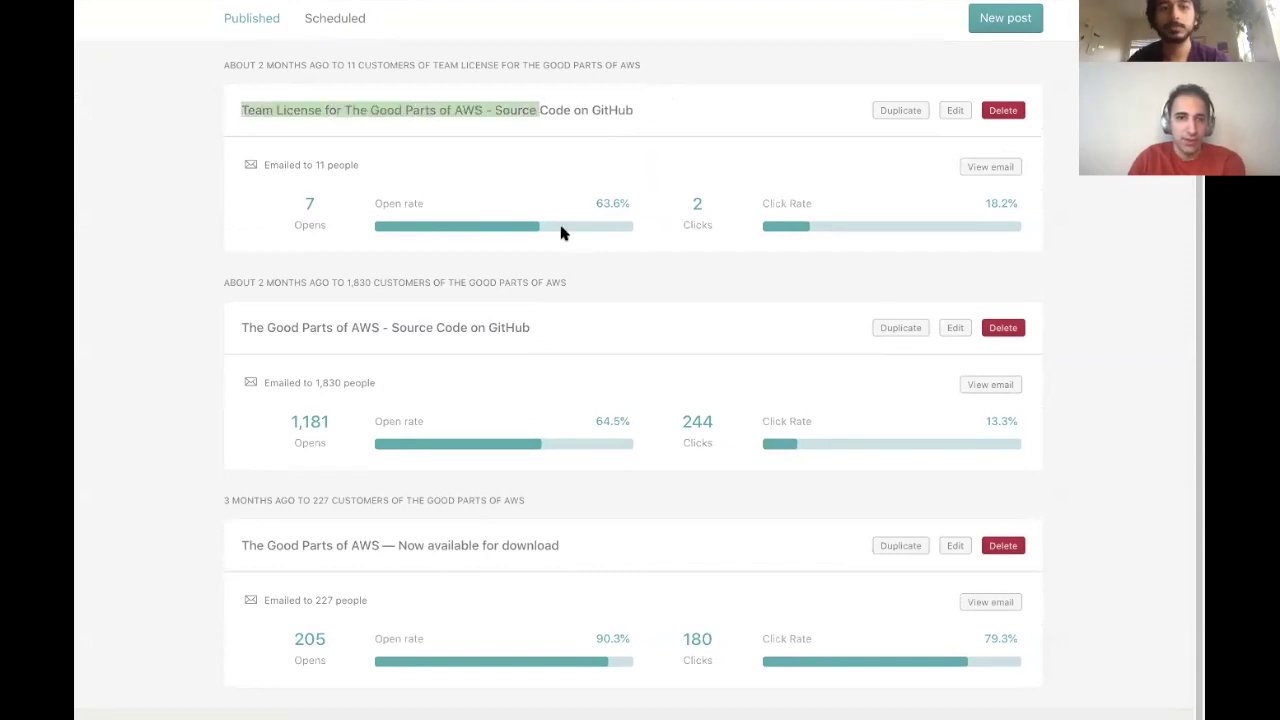
drag(534, 327, 229, 327)
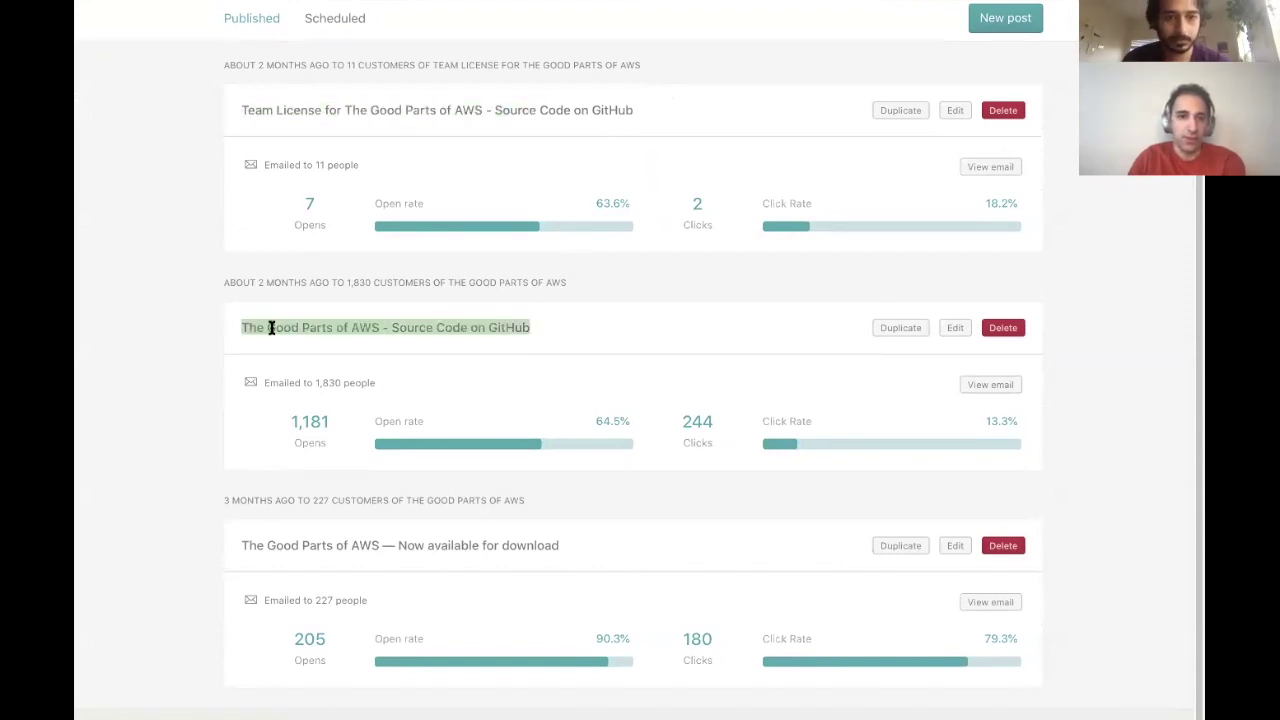
click(270, 327)
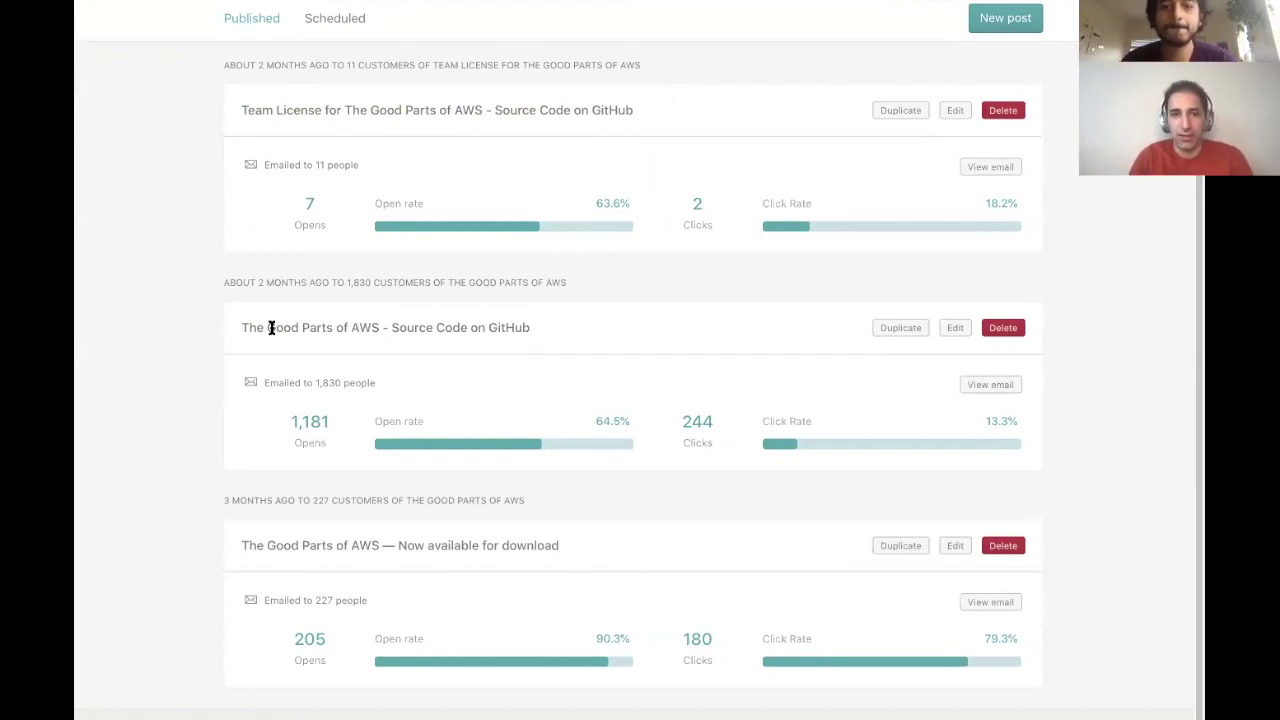
scroll(270, 327, up, 2)
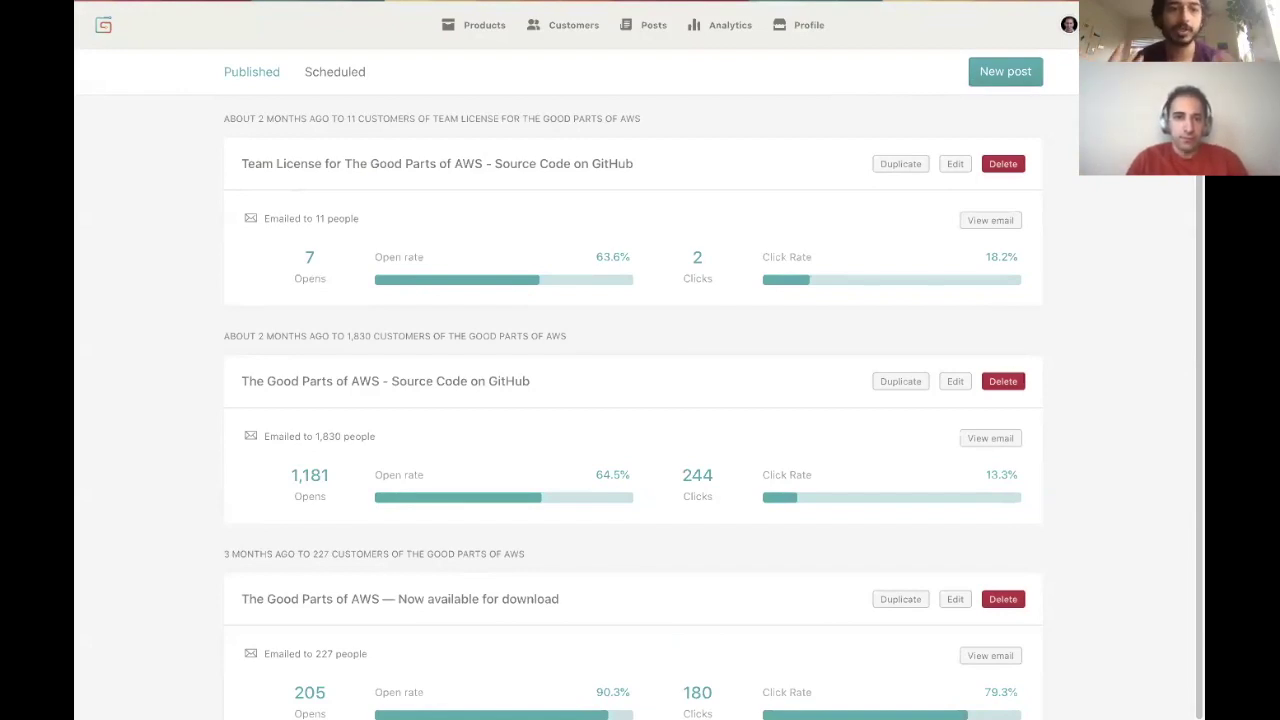
scroll(640, 380, down, 1)
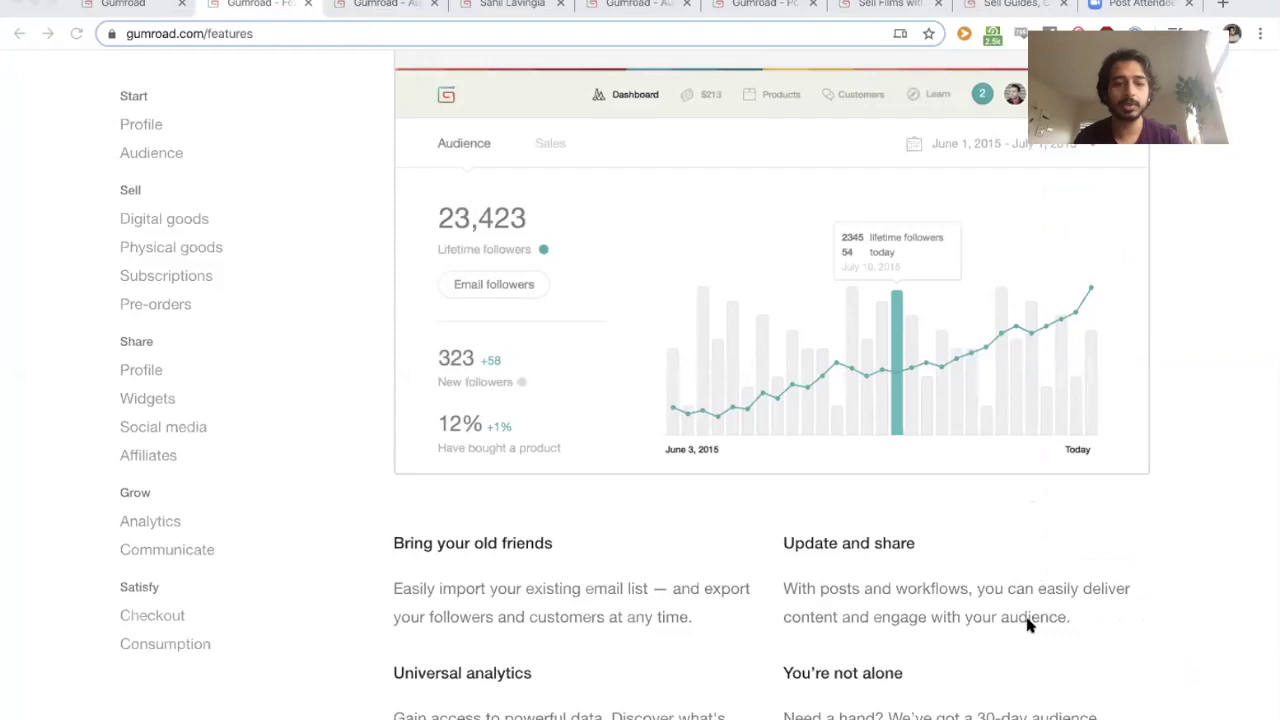
Leave the features page for the product list and start creating a new product
scroll(633, 525, up, 6)
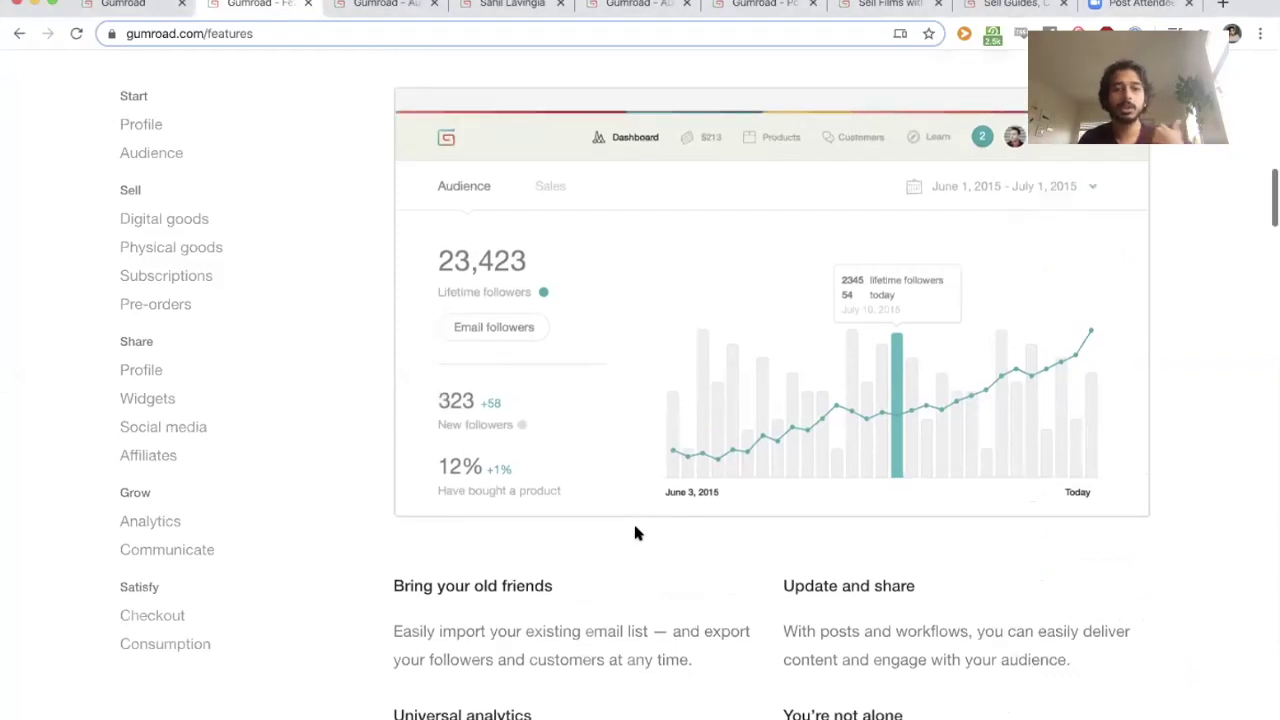
scroll(604, 397, up, 1)
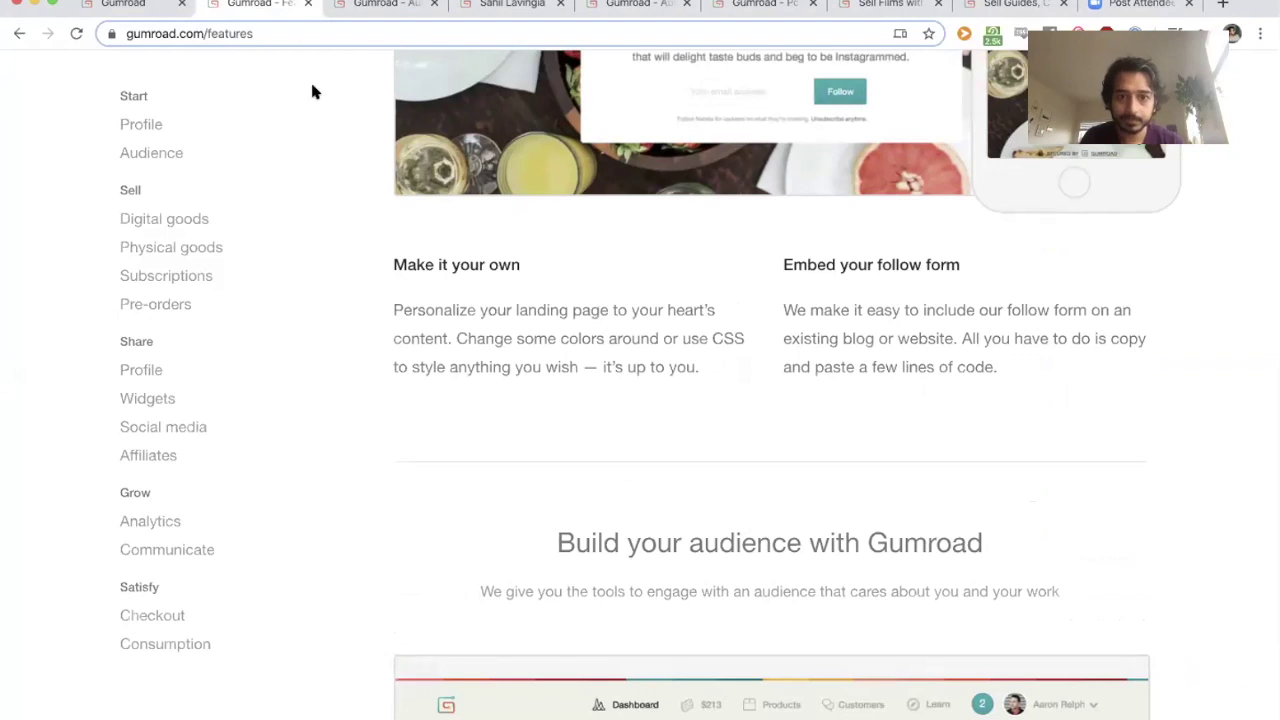
scroll(310, 80, up, 10)
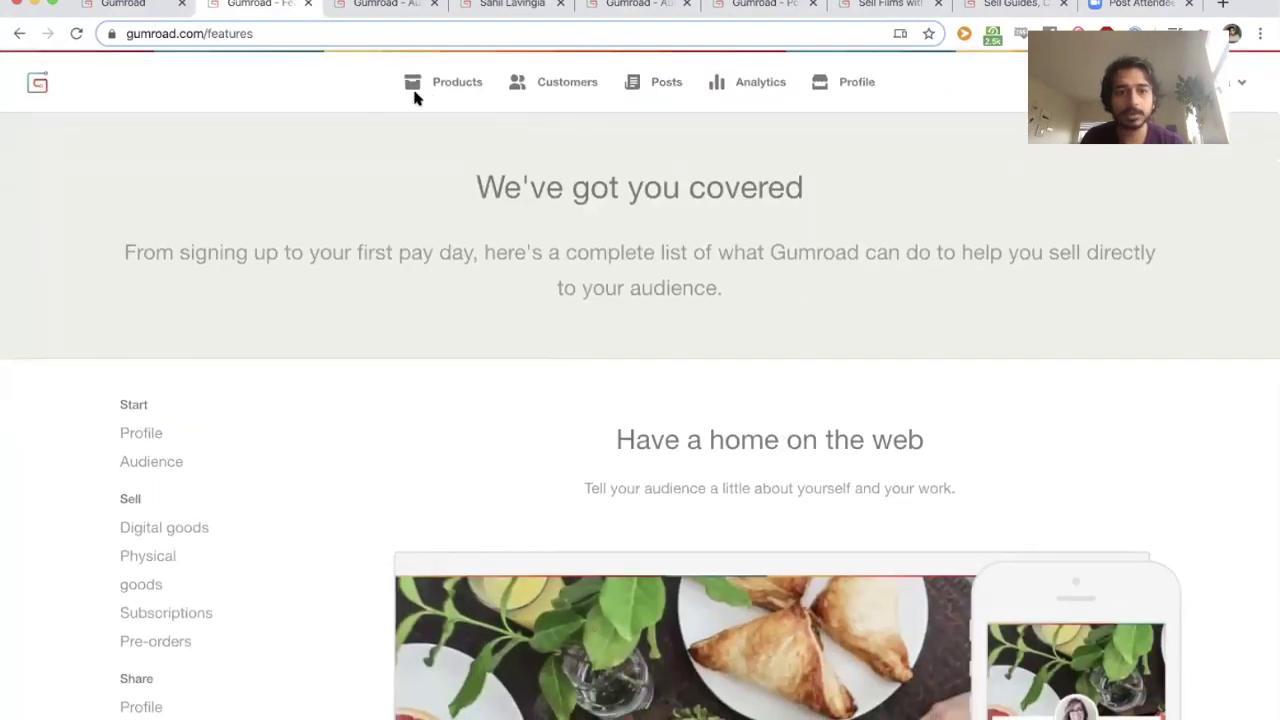
click(450, 84)
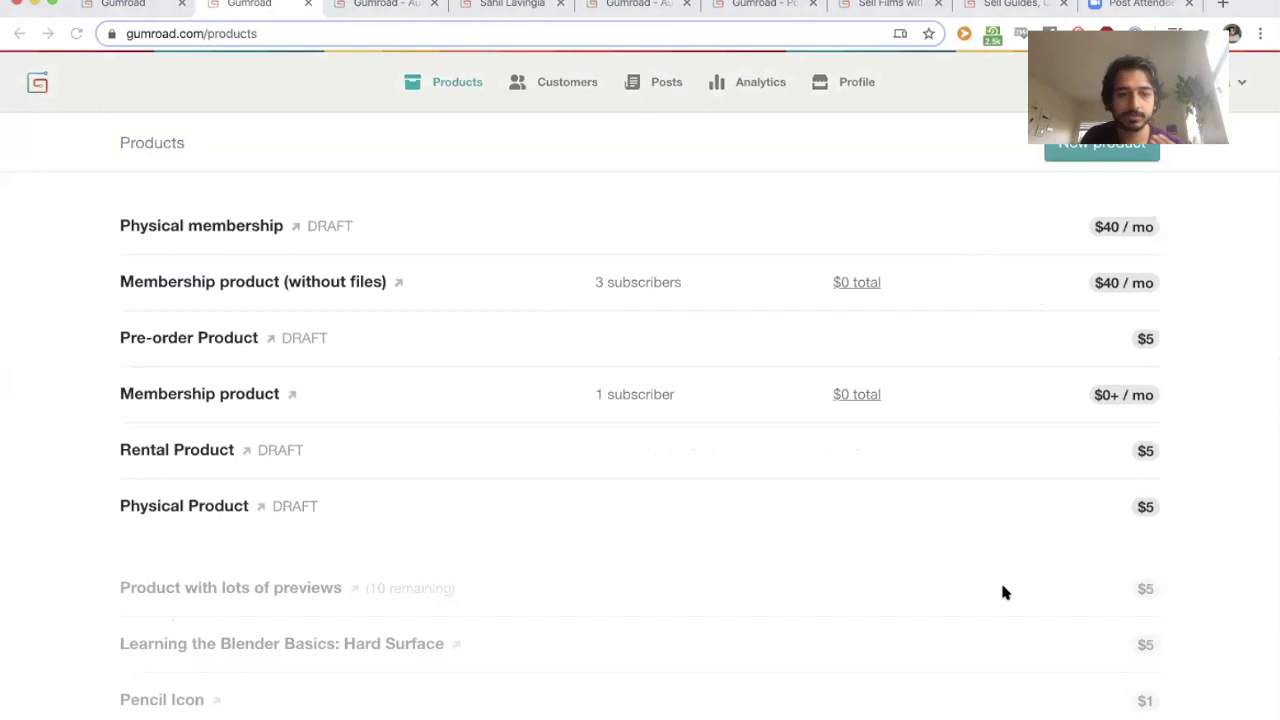
mouse_move(960, 397)
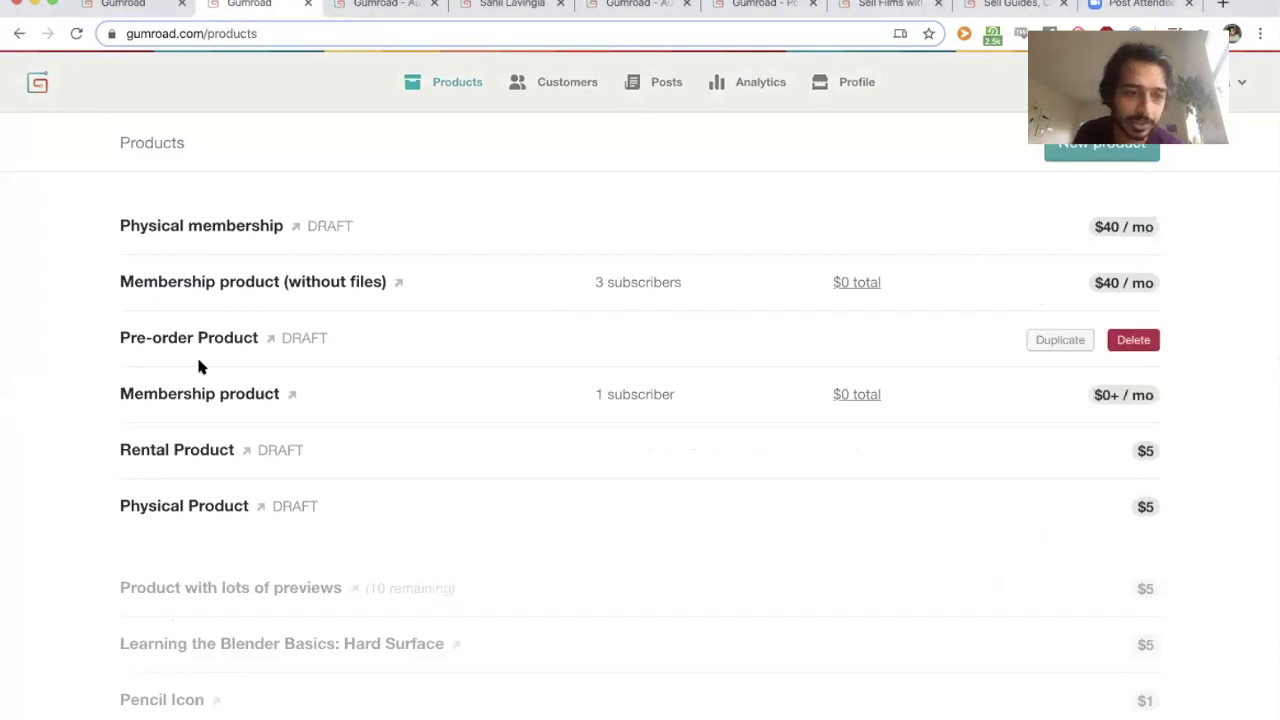
click(1085, 163)
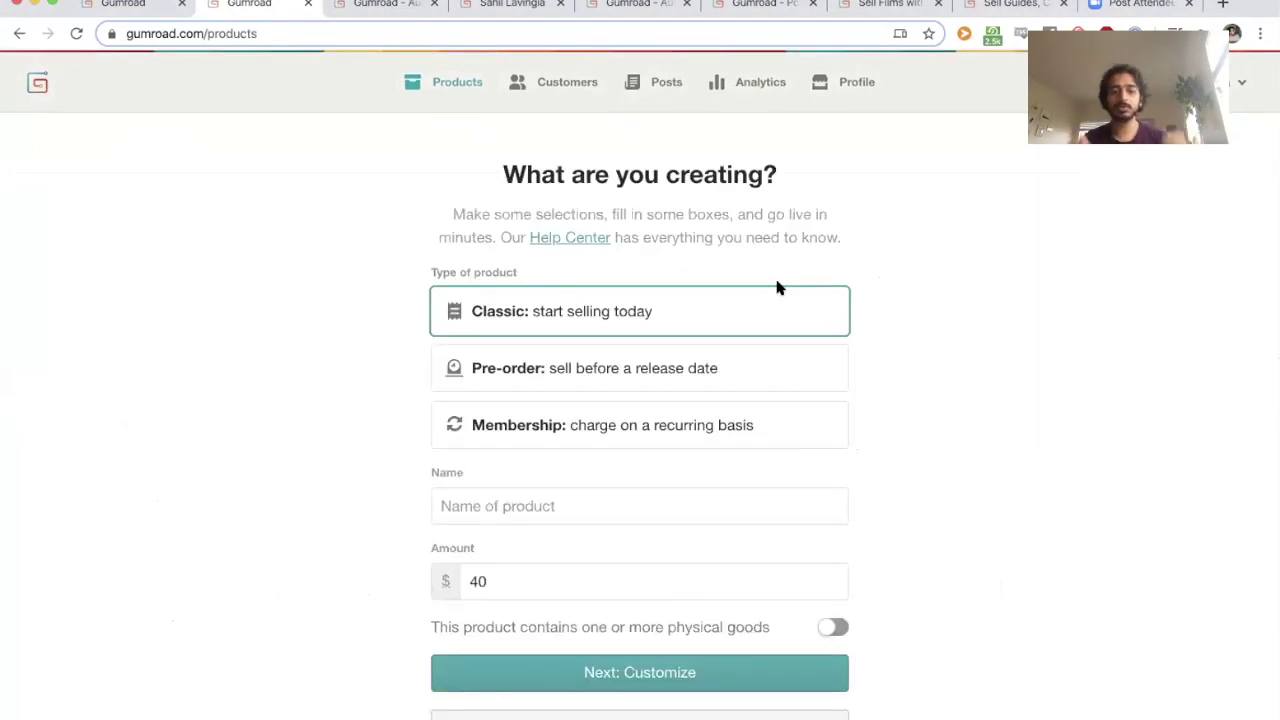
Switch to the untitled TextEdit document and copy the title "30-Day Super Healthy Meal Plan"
scroll(946, 330, down, 1)
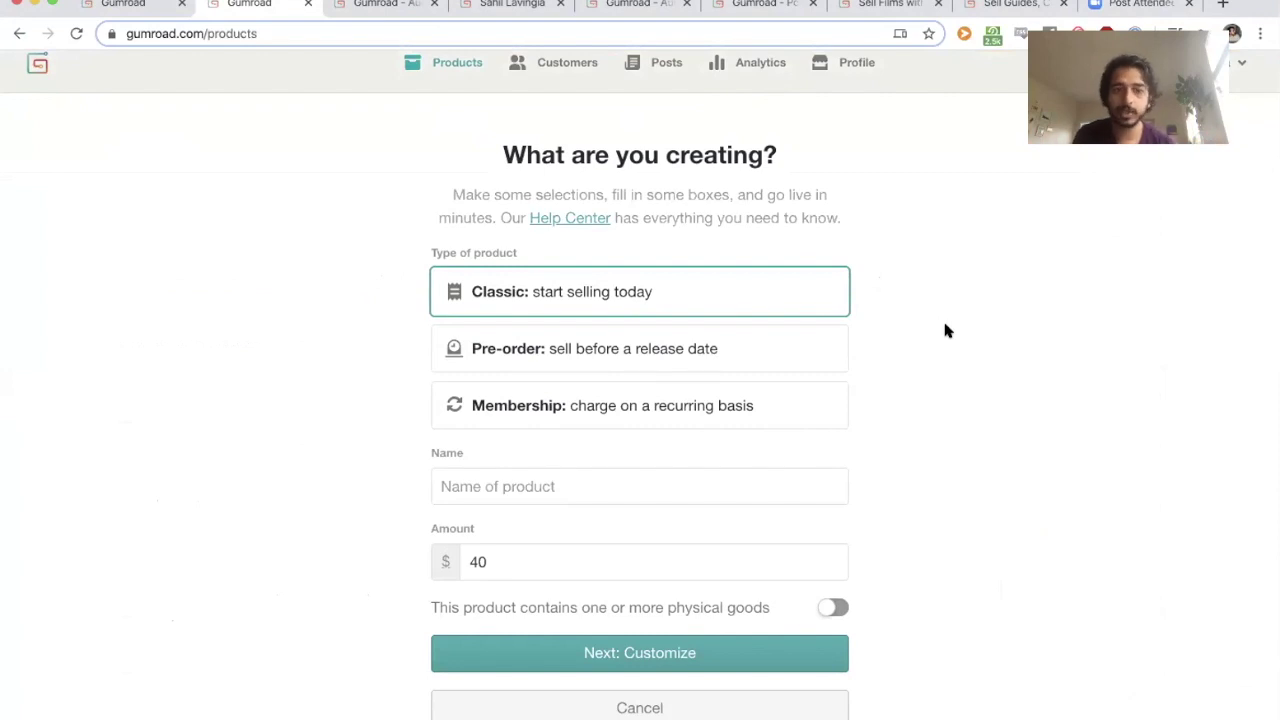
scroll(945, 325, down, 1)
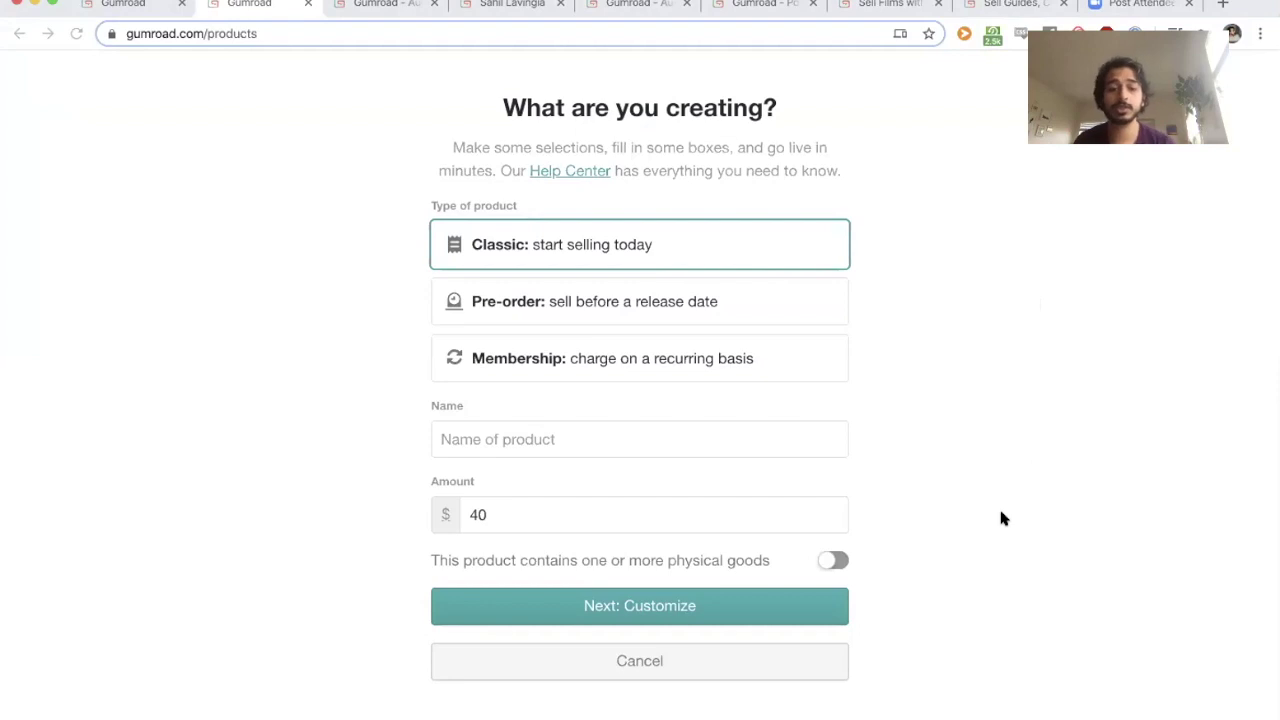
click(634, 440)
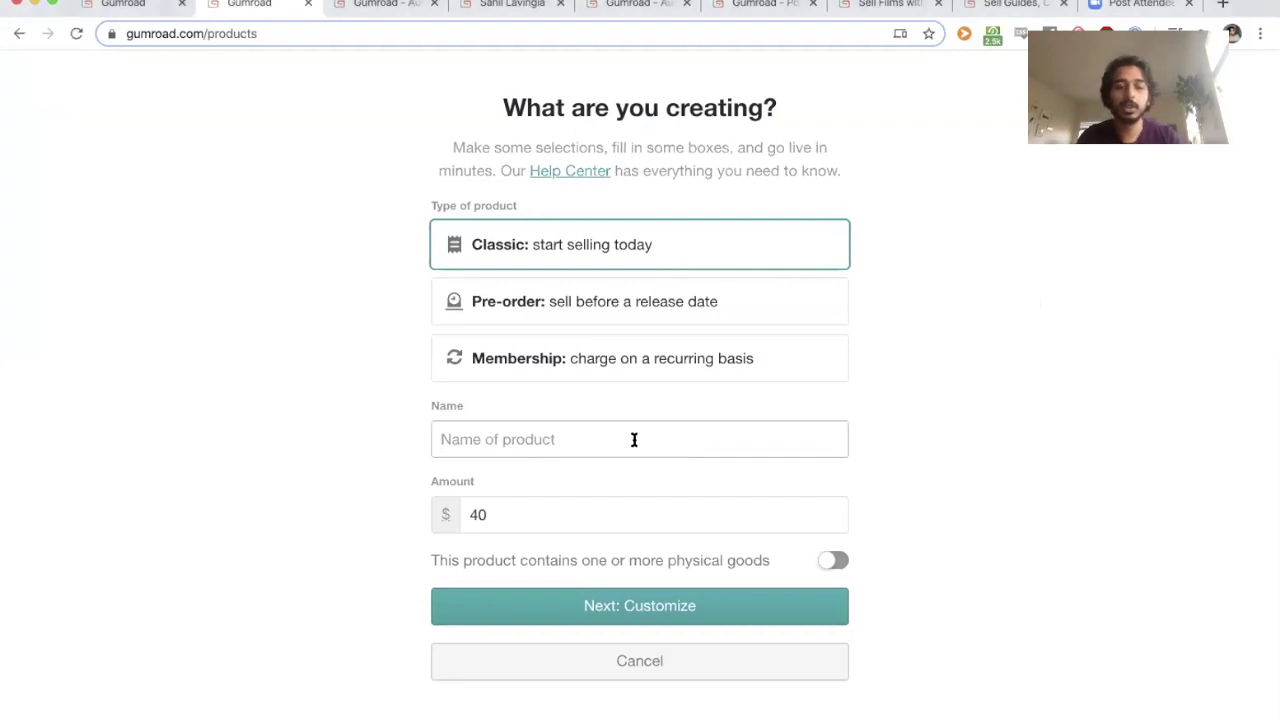
key(super+Tab)
key(super+Tab)
key(super+Tab)
key(super+Tab)
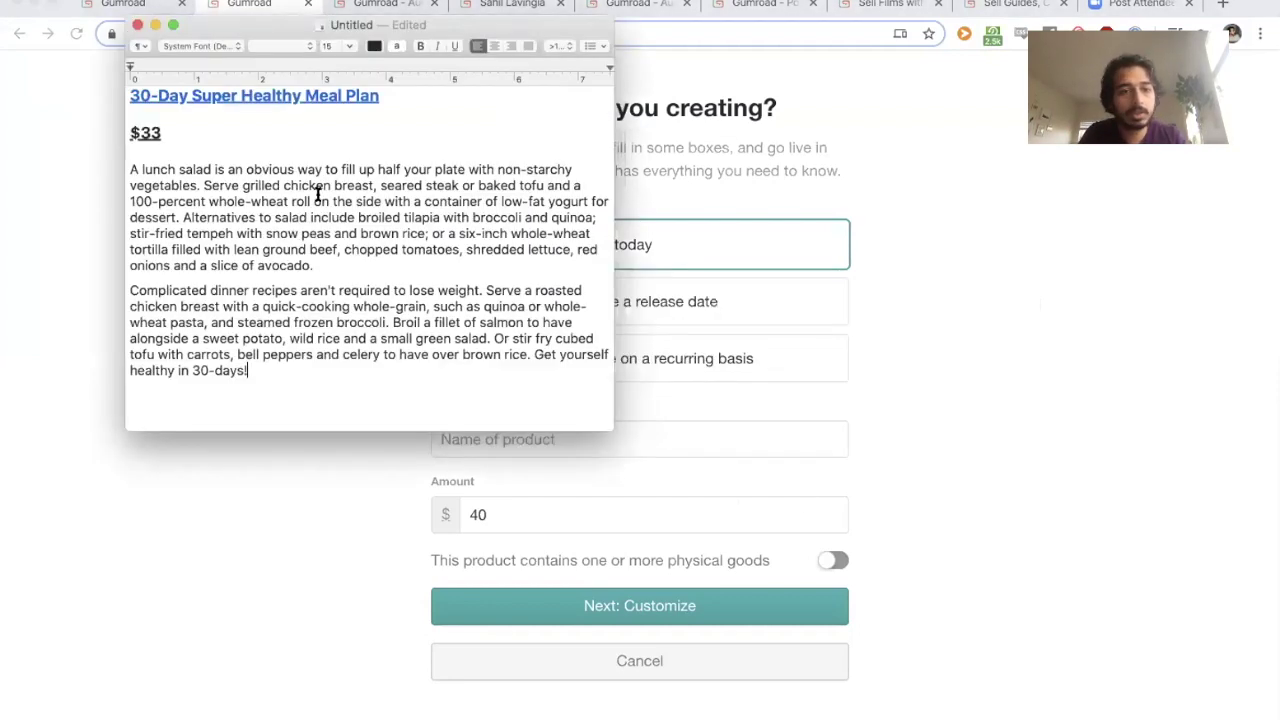
drag(383, 103, 122, 90)
key(super+c)
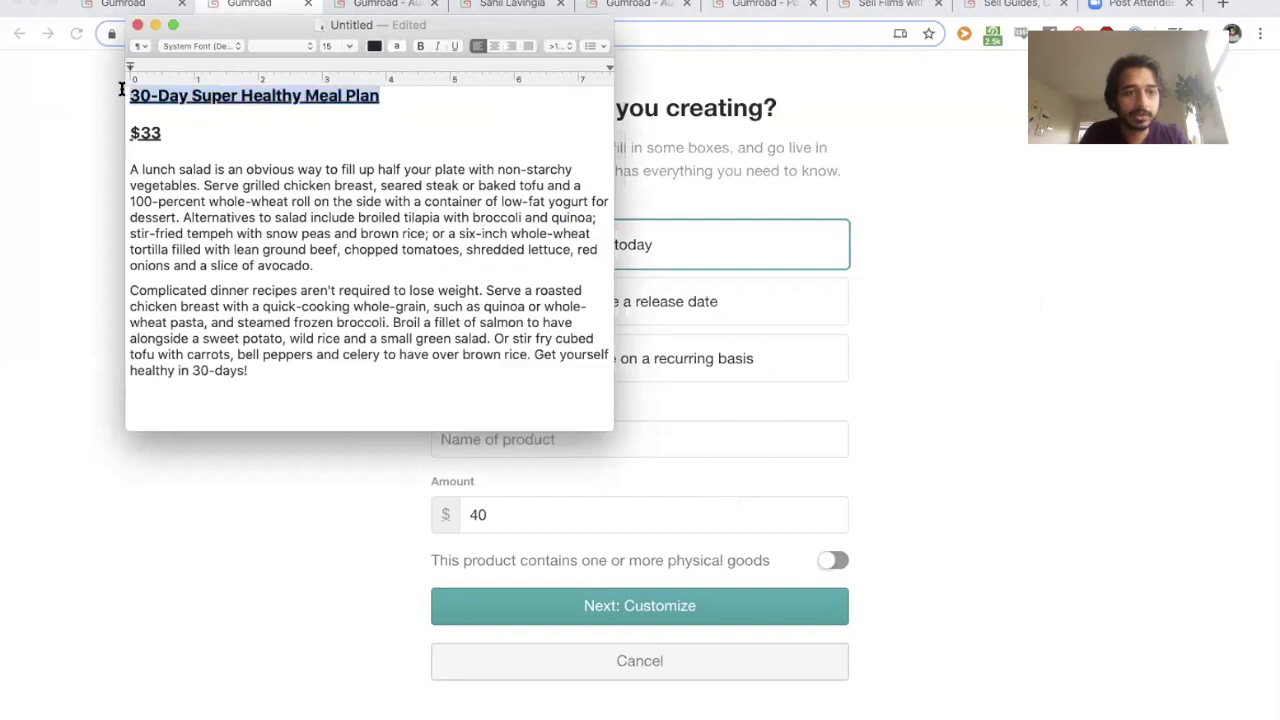
Create the classic product as "30-Day Super Healthy Meal Plan" with an amount of $20
key(super+Tab)
click(535, 430)
key(super+v)
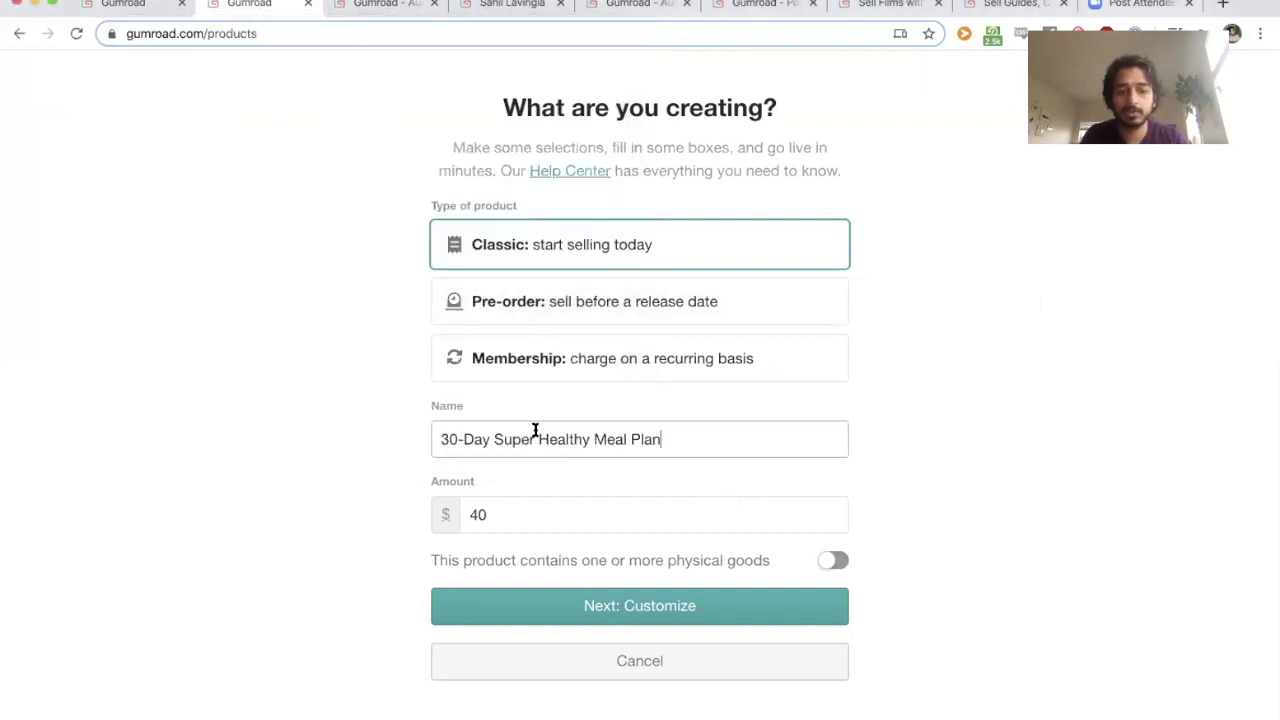
click(565, 518)
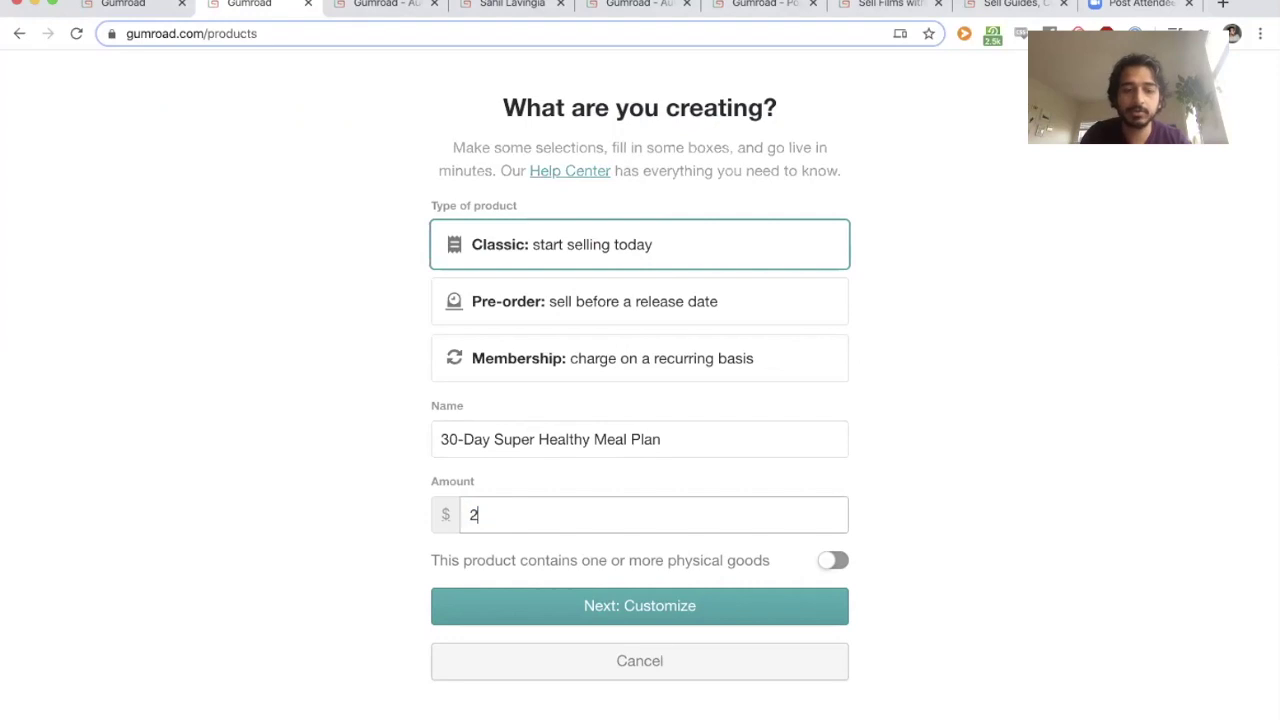
click(641, 608)
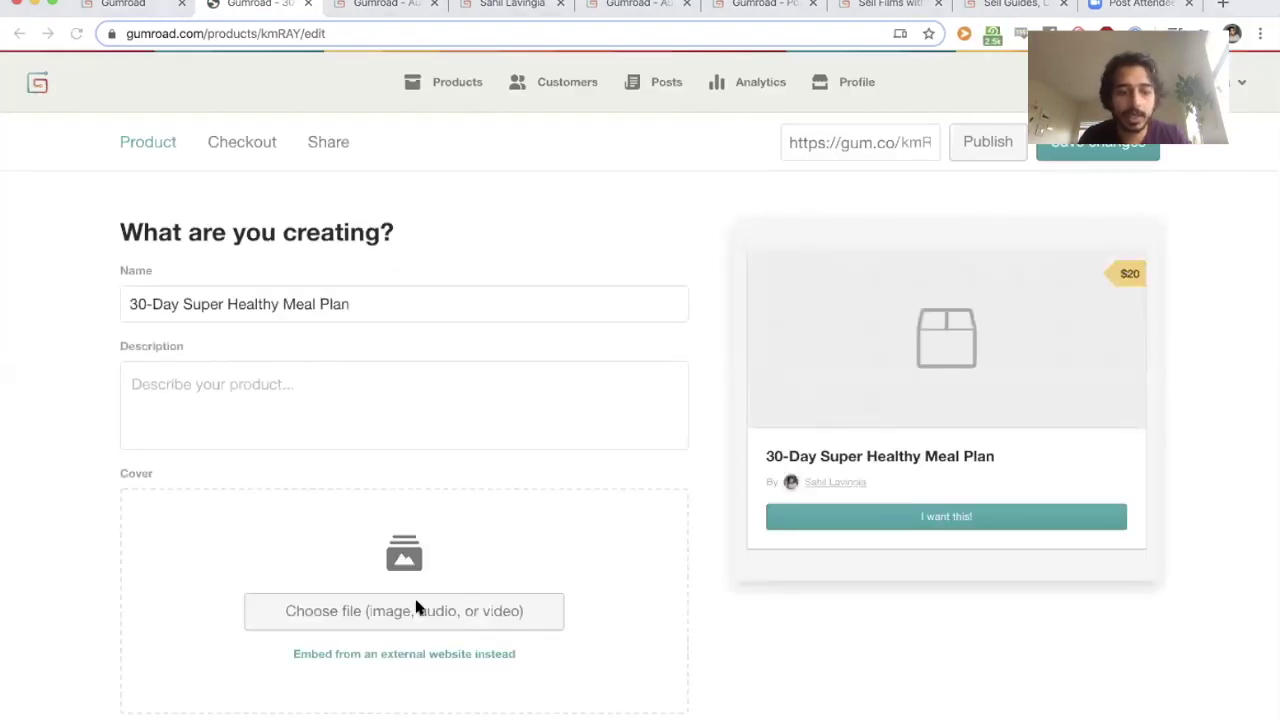
Upload meal-plan-banner.png from the Desktop as the product's cover image
key(super+Tab)
key(super+Tab)
key(super+Tab)
key(super+Tab)
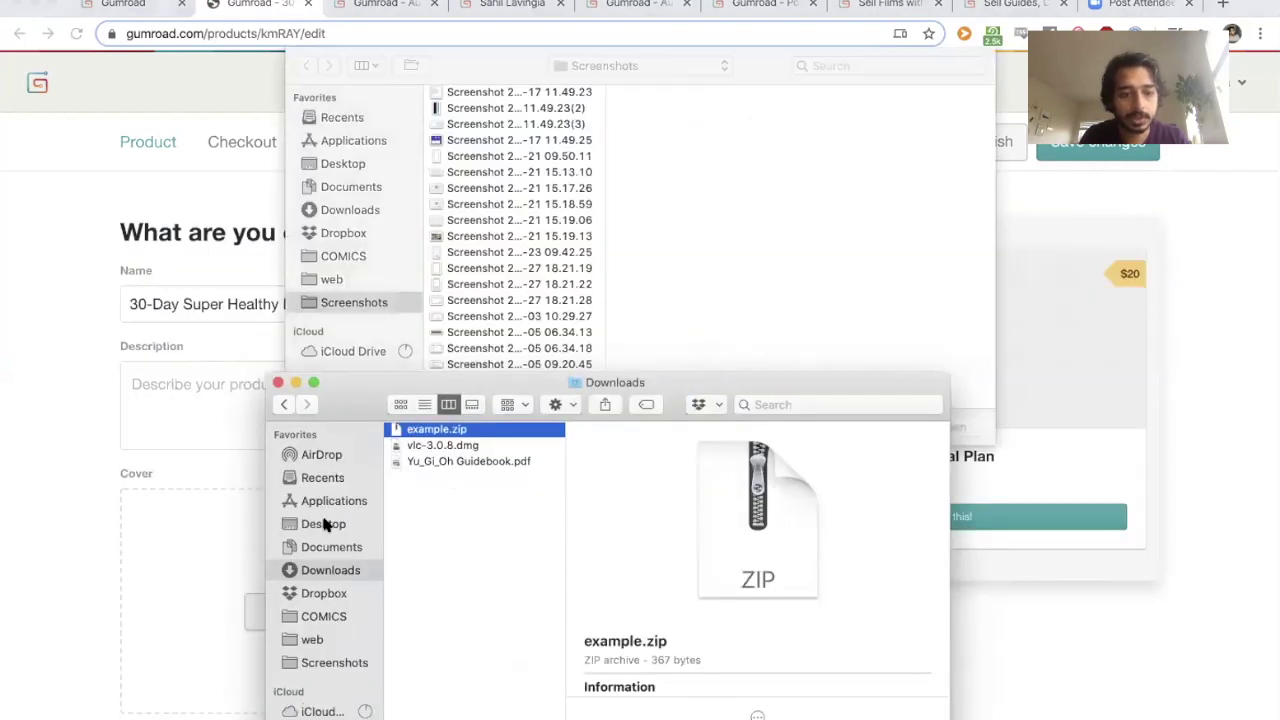
click(324, 523)
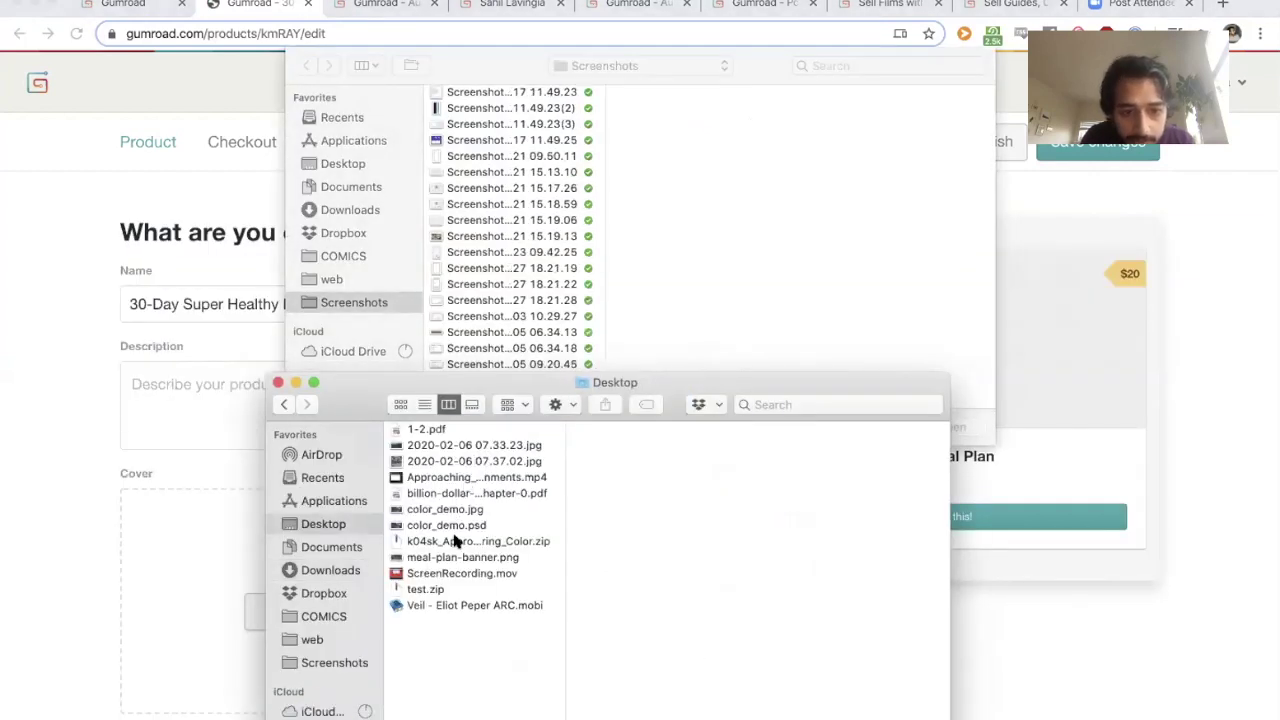
click(448, 557)
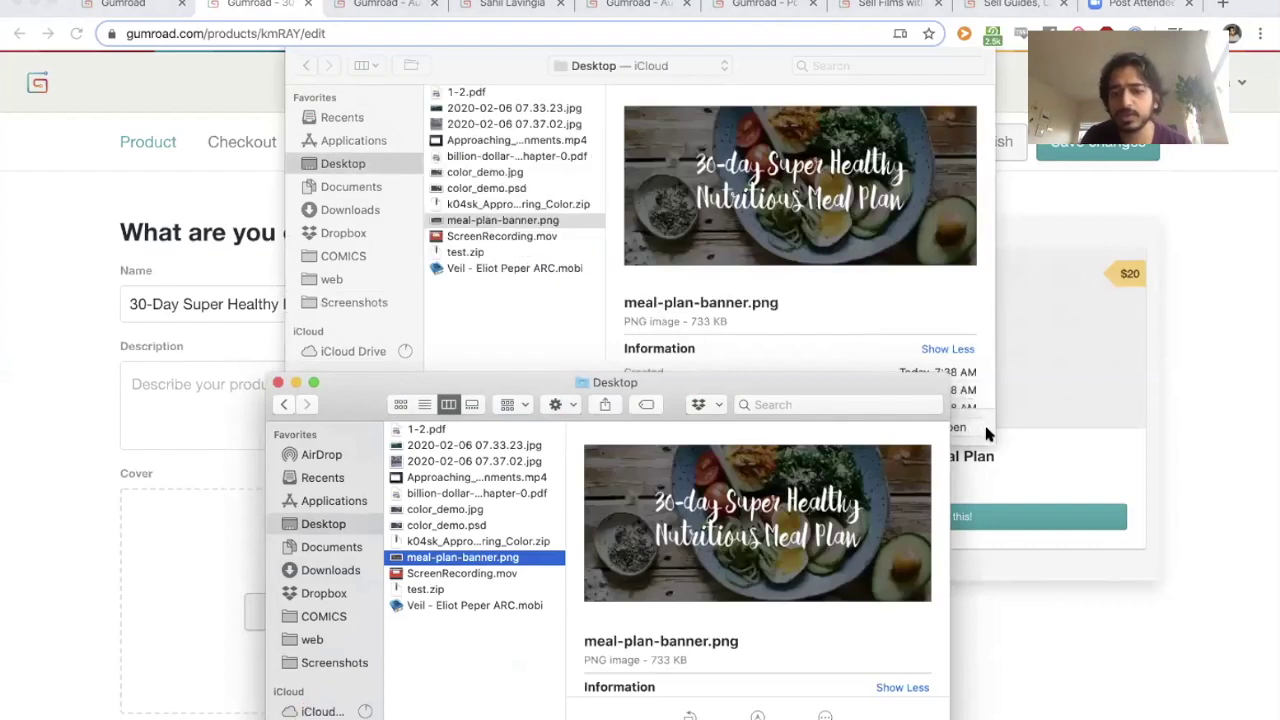
click(985, 430)
click(979, 428)
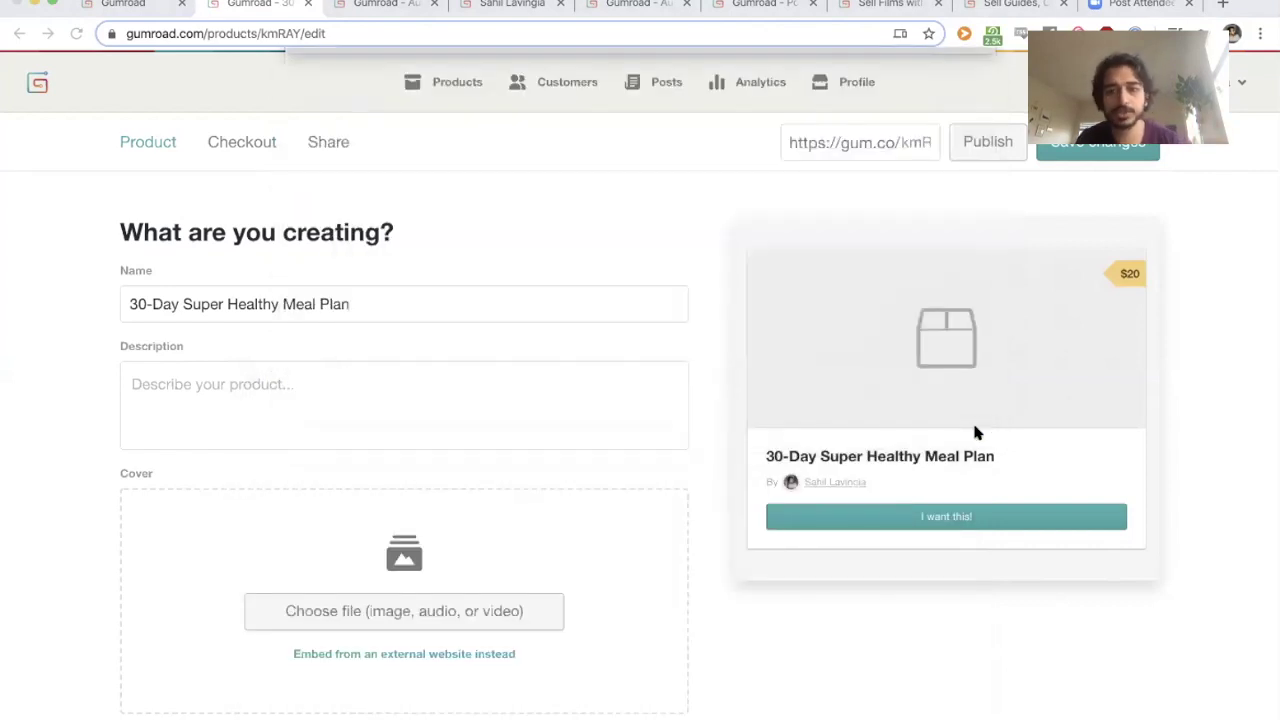
Fill the product description with the two meal plan paragraphs copied from the TextEdit document
scroll(750, 354, down, 3)
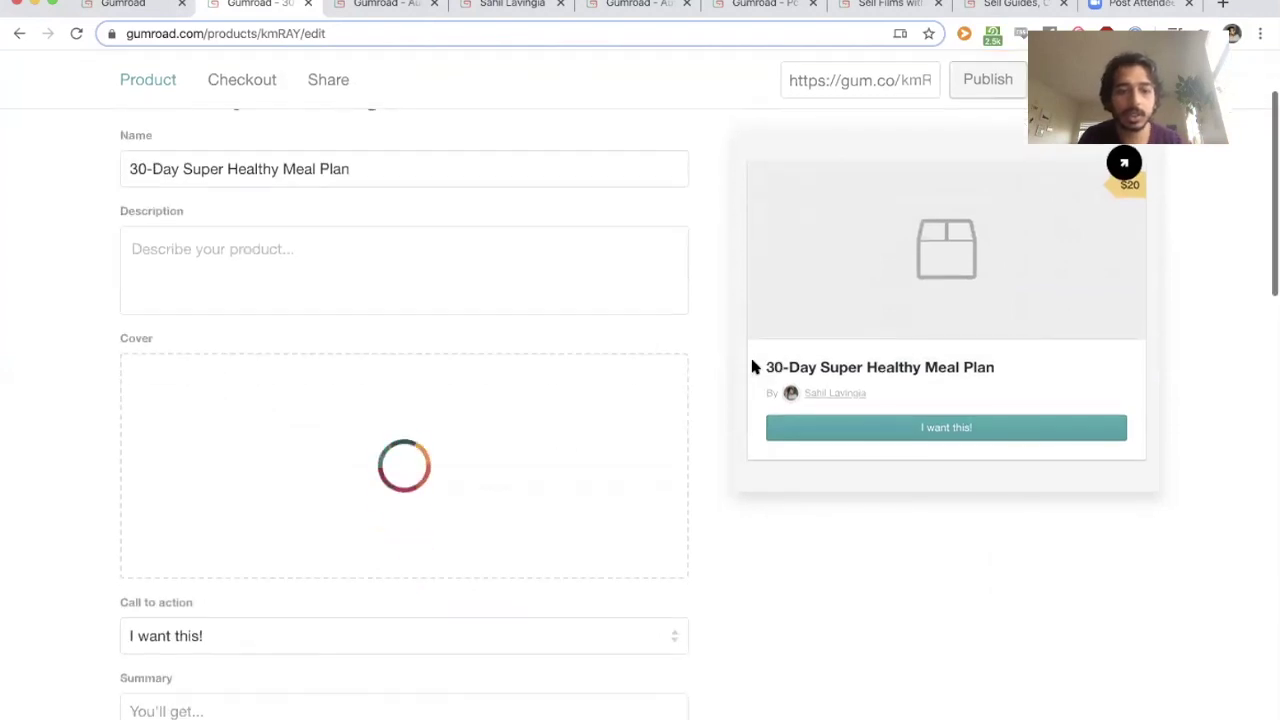
key(super+Tab)
key(super+Tab)
drag(297, 165, 280, 297)
key(super+c)
key(super+Tab)
click(255, 252)
key(super+v)
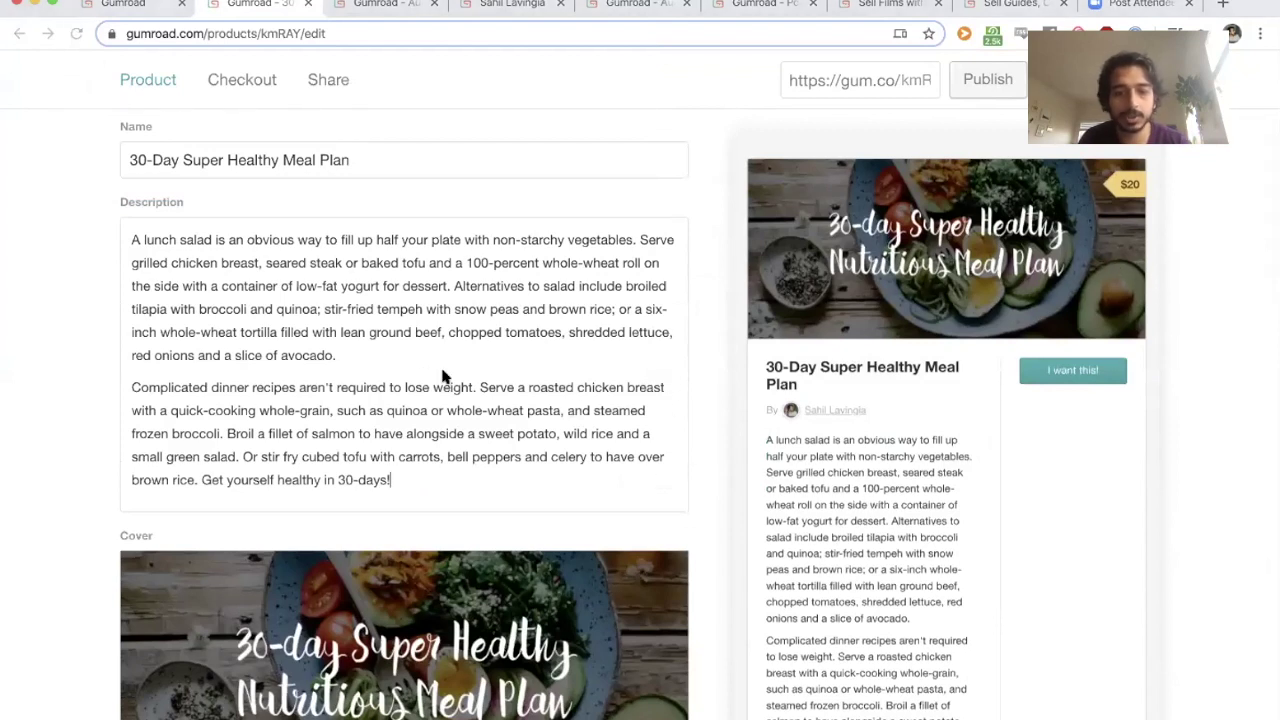
Upload the billion-dollar-company chapter 0 PDF from the computer as the product's content file
scroll(440, 375, down, 6)
scroll(424, 375, down, 3)
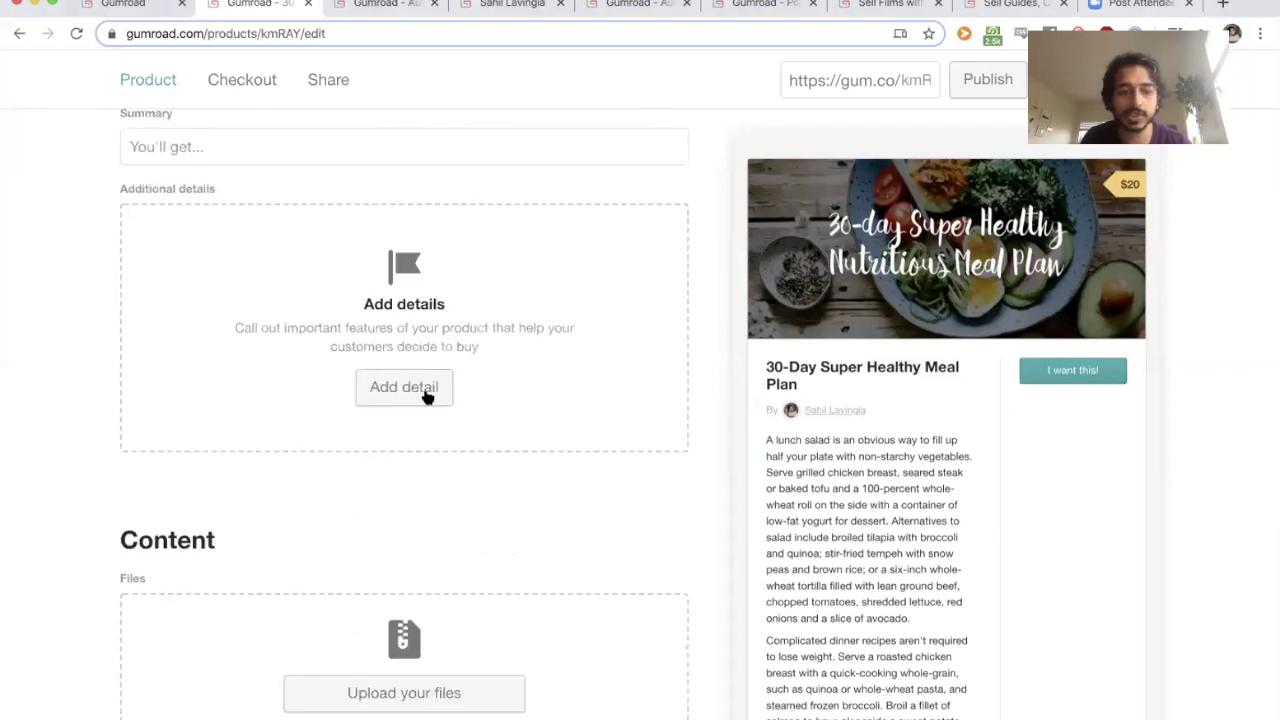
scroll(497, 580, down, 2)
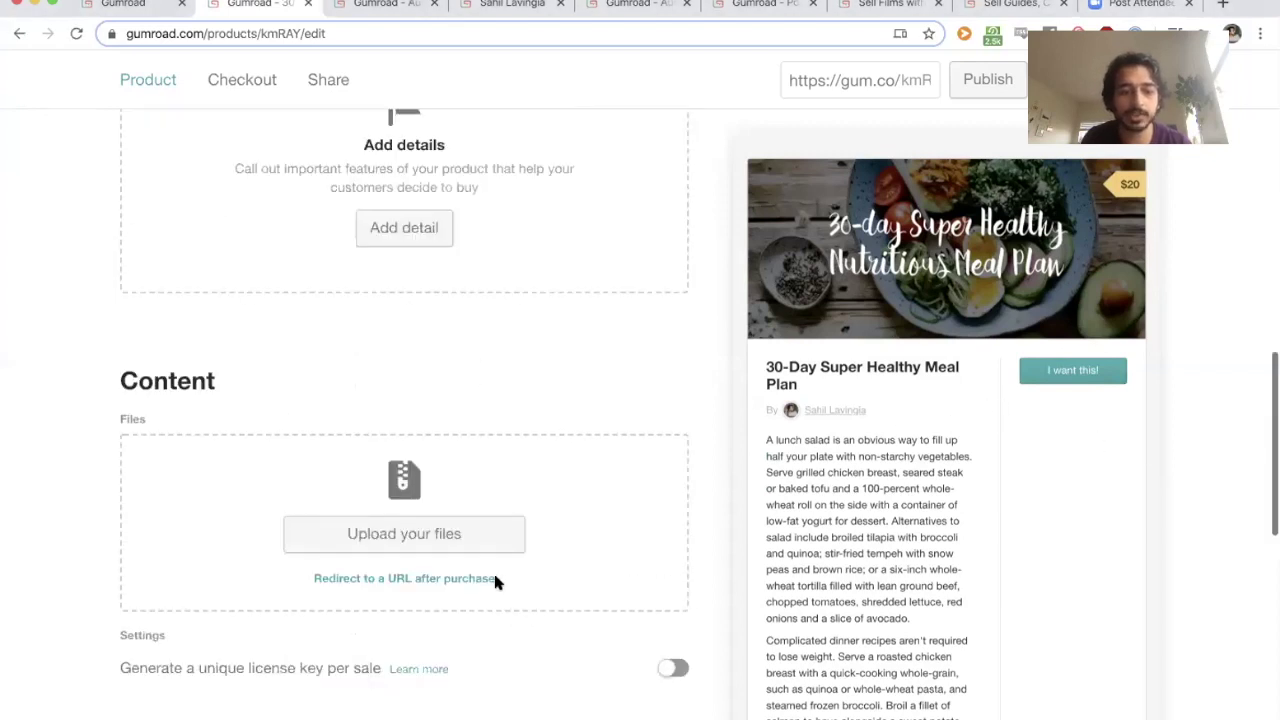
click(433, 511)
click(412, 448)
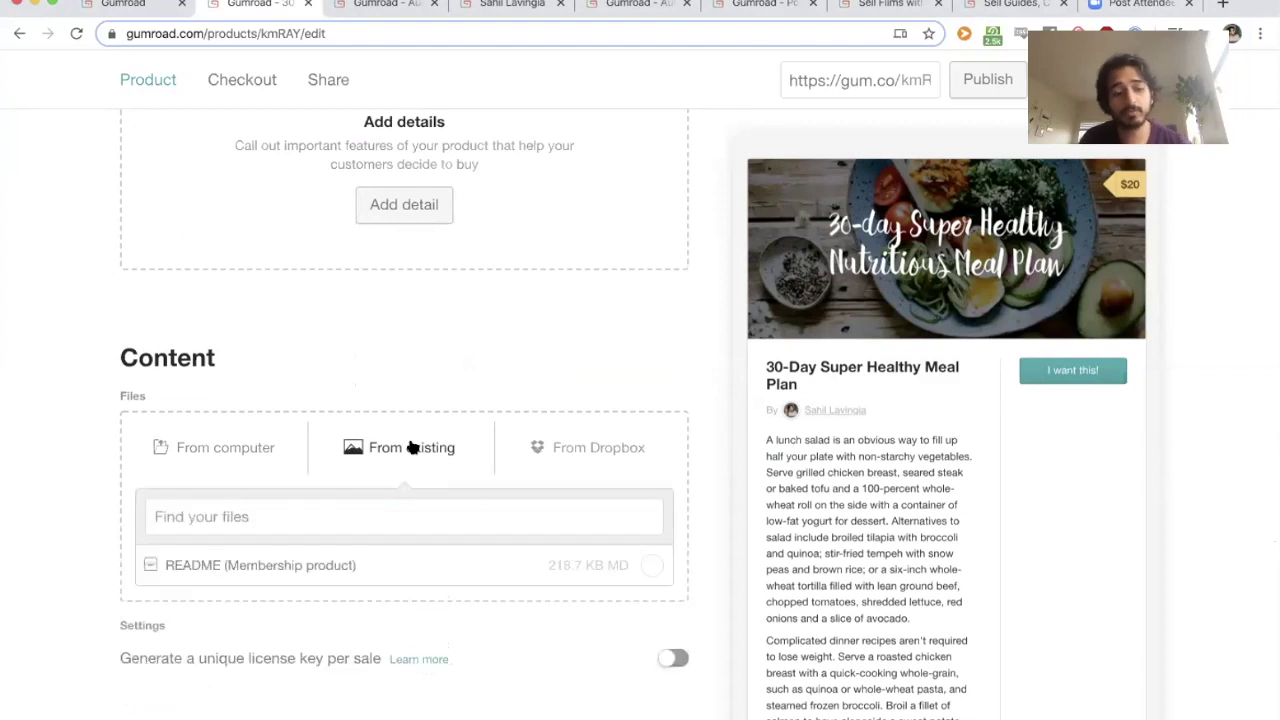
click(410, 450)
click(223, 449)
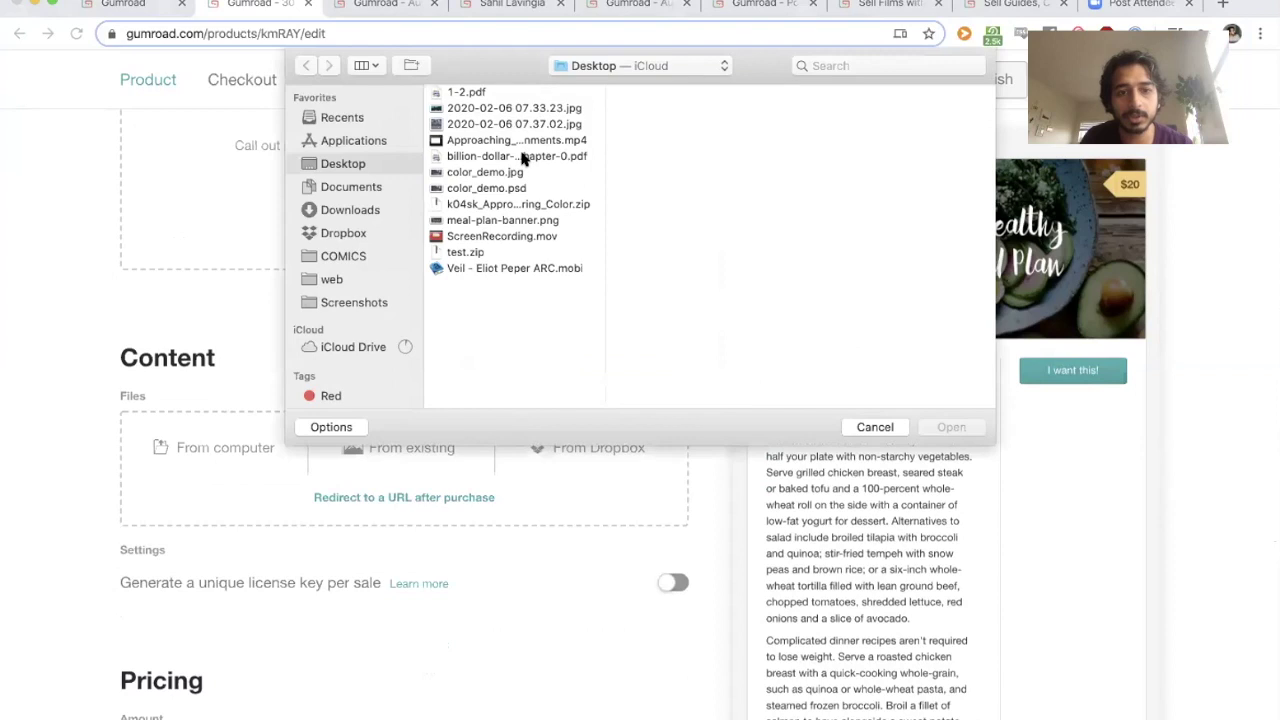
double_click(522, 156)
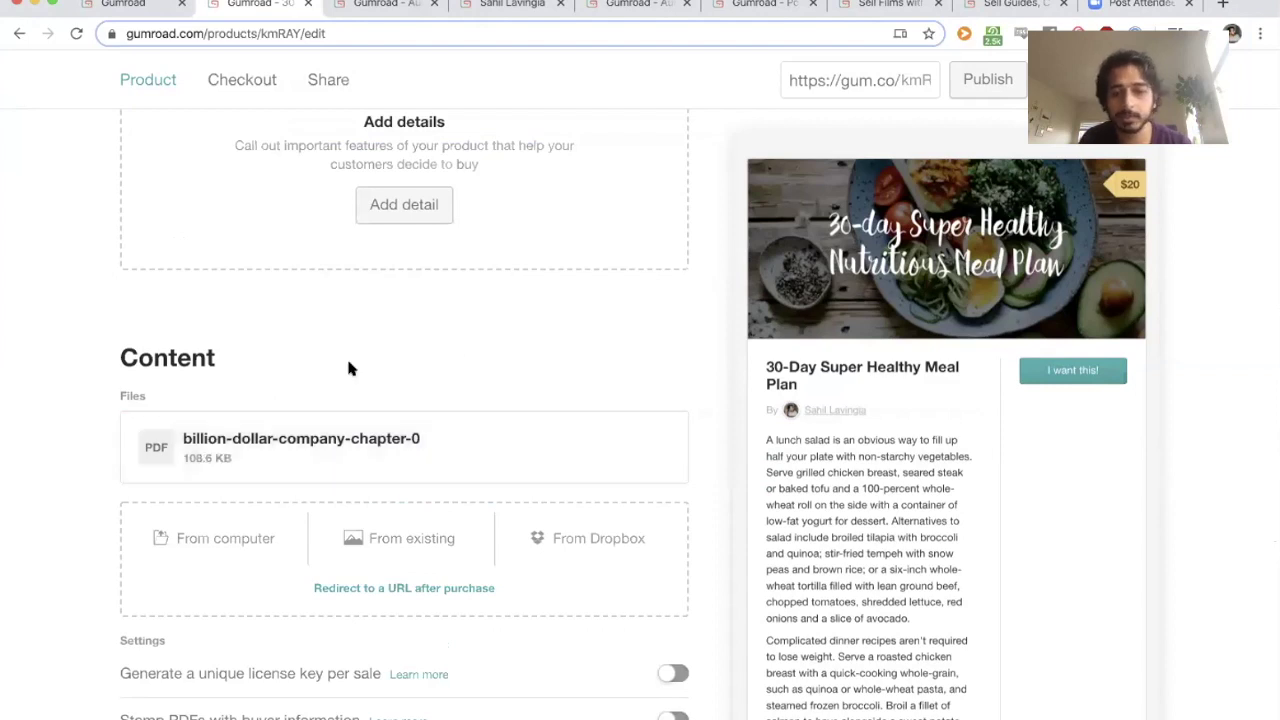
Save the changes to the meal plan product
scroll(348, 368, down, 1)
scroll(543, 420, down, 1)
scroll(543, 423, down, 3)
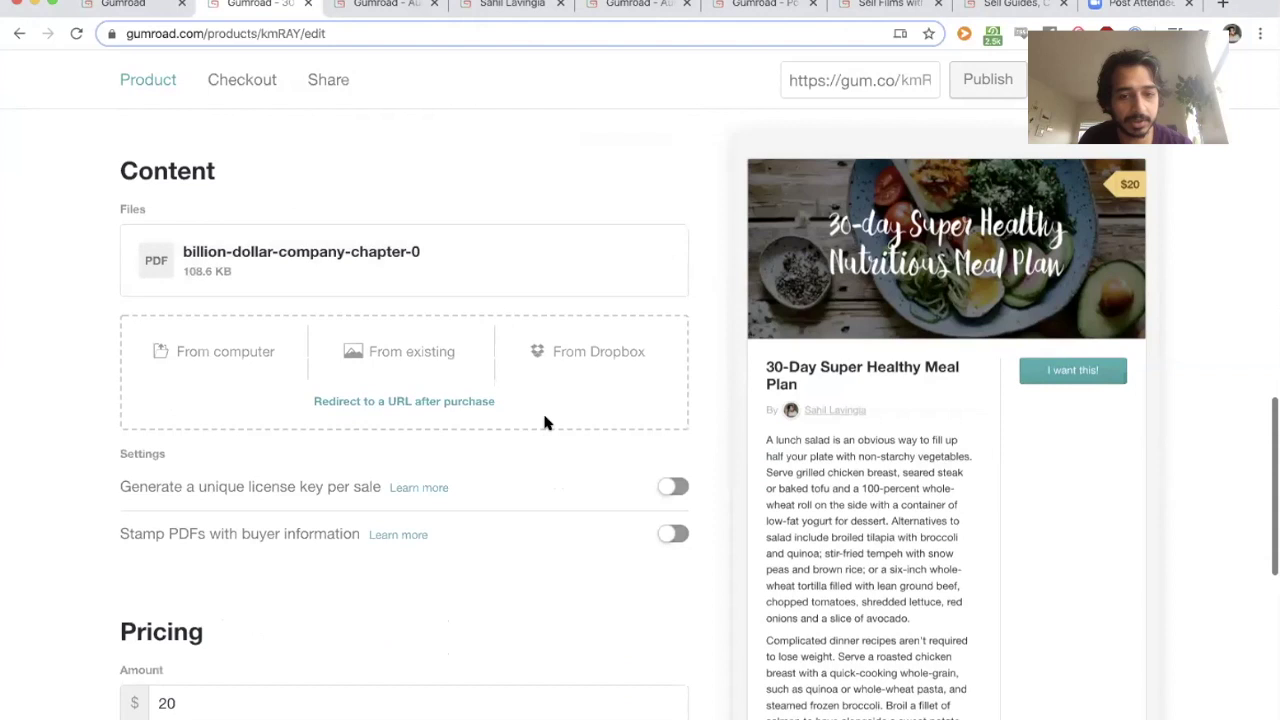
scroll(549, 536, down, 1)
scroll(549, 536, up, 10)
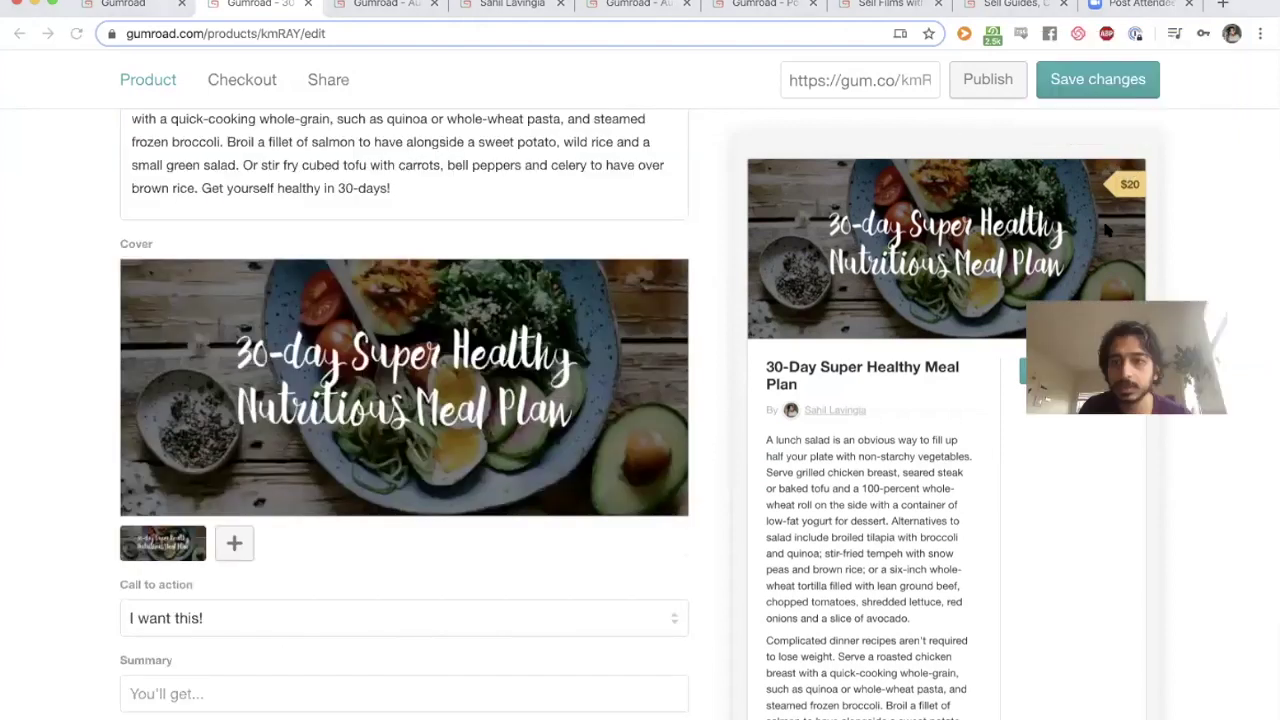
click(1092, 86)
scroll(640, 238, up, 1)
scroll(637, 238, up, 5)
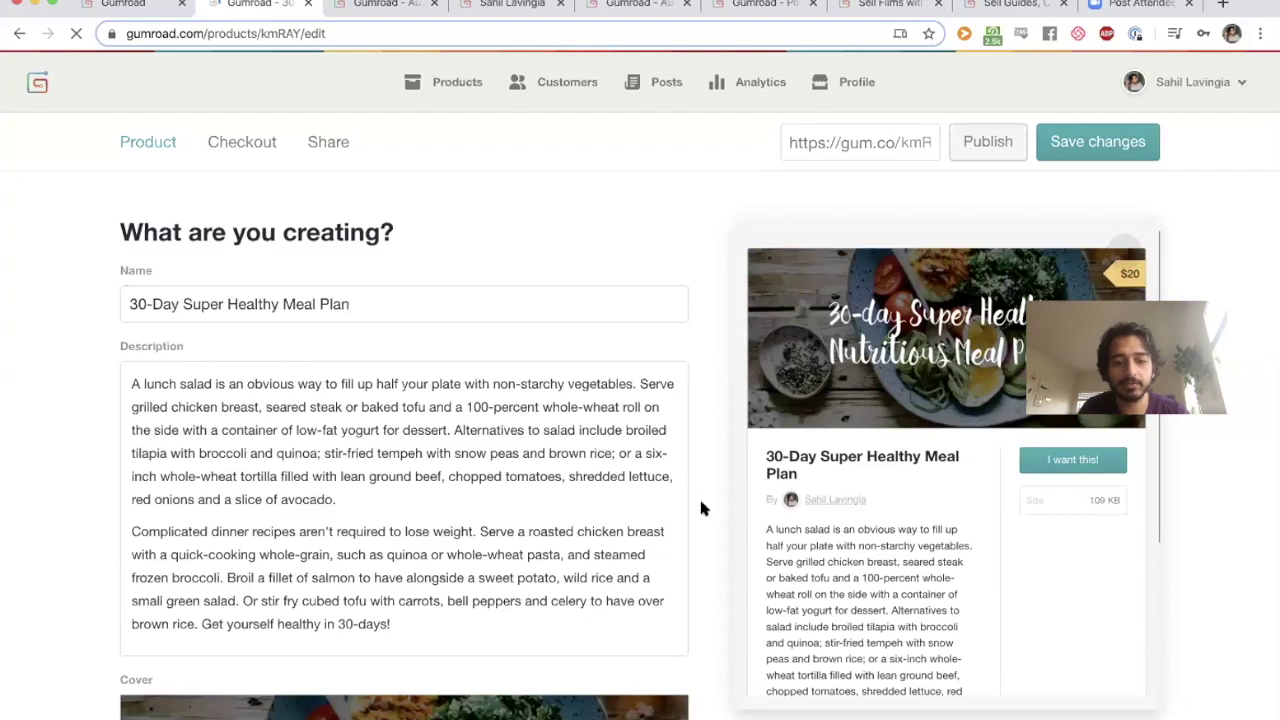
Add an additional detail named "Length" with the value "45 pages"
scroll(700, 508, down, 10)
scroll(700, 508, down, 3)
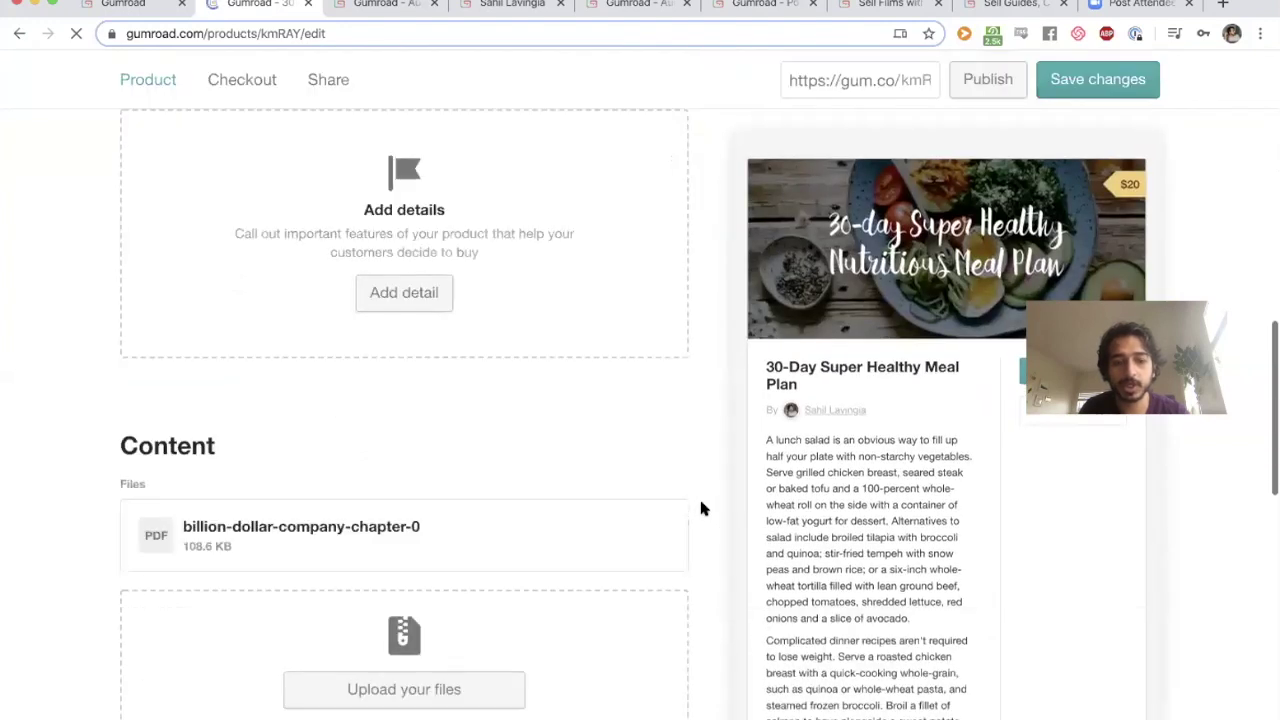
scroll(710, 514, down, 3)
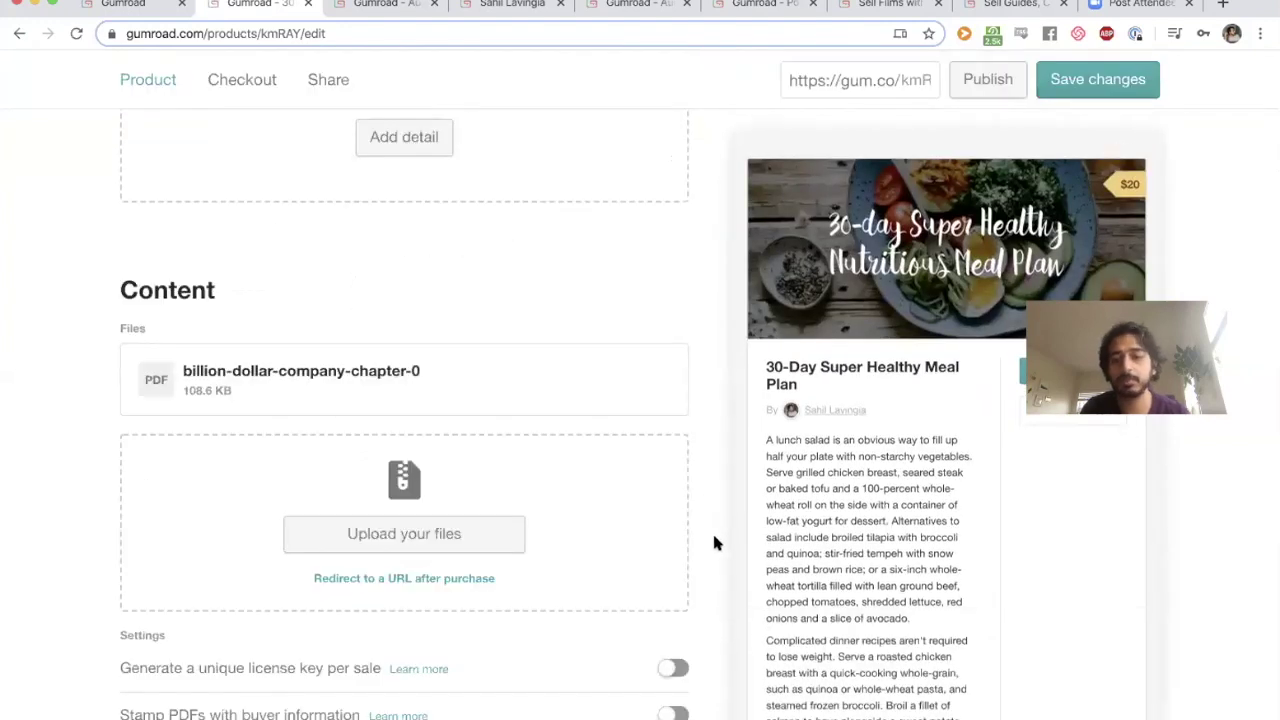
scroll(712, 530, up, 6)
scroll(710, 540, down, 3)
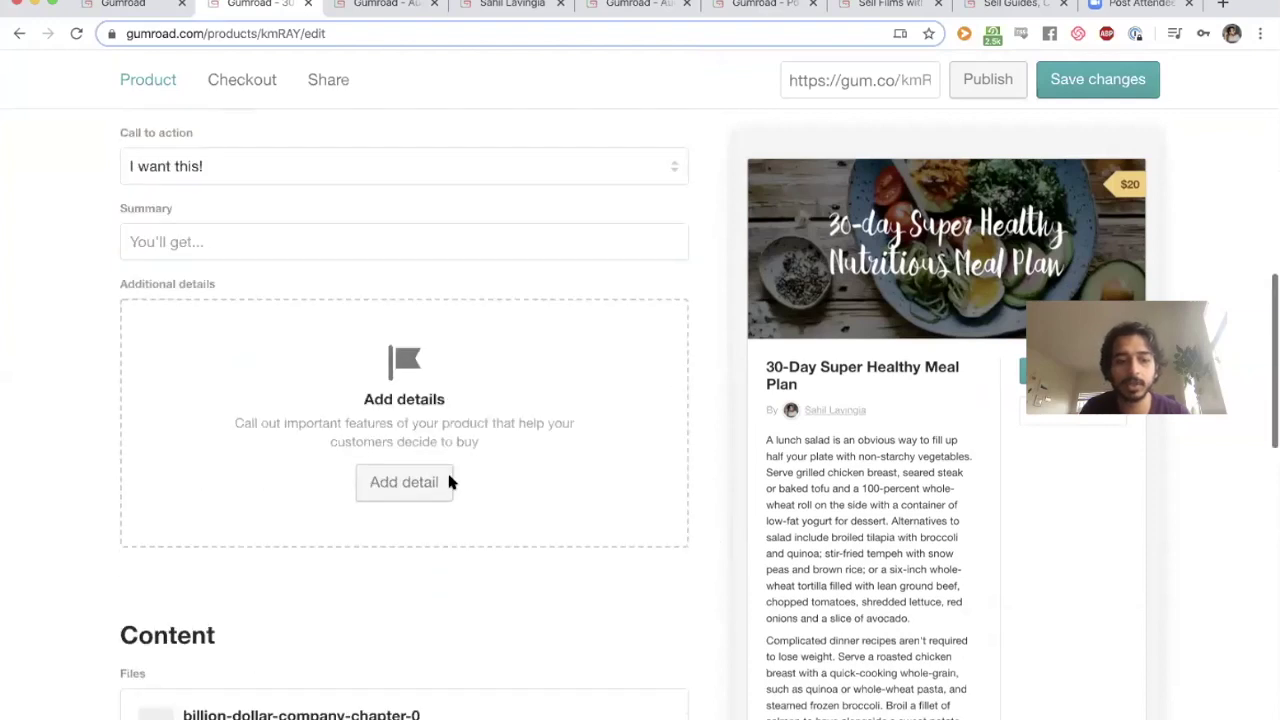
click(434, 488)
text(Length)
key(Tab)
text(45 pag)
key(BackSpace)
key(BackSpace)
key(BackSpace)
text(pages)
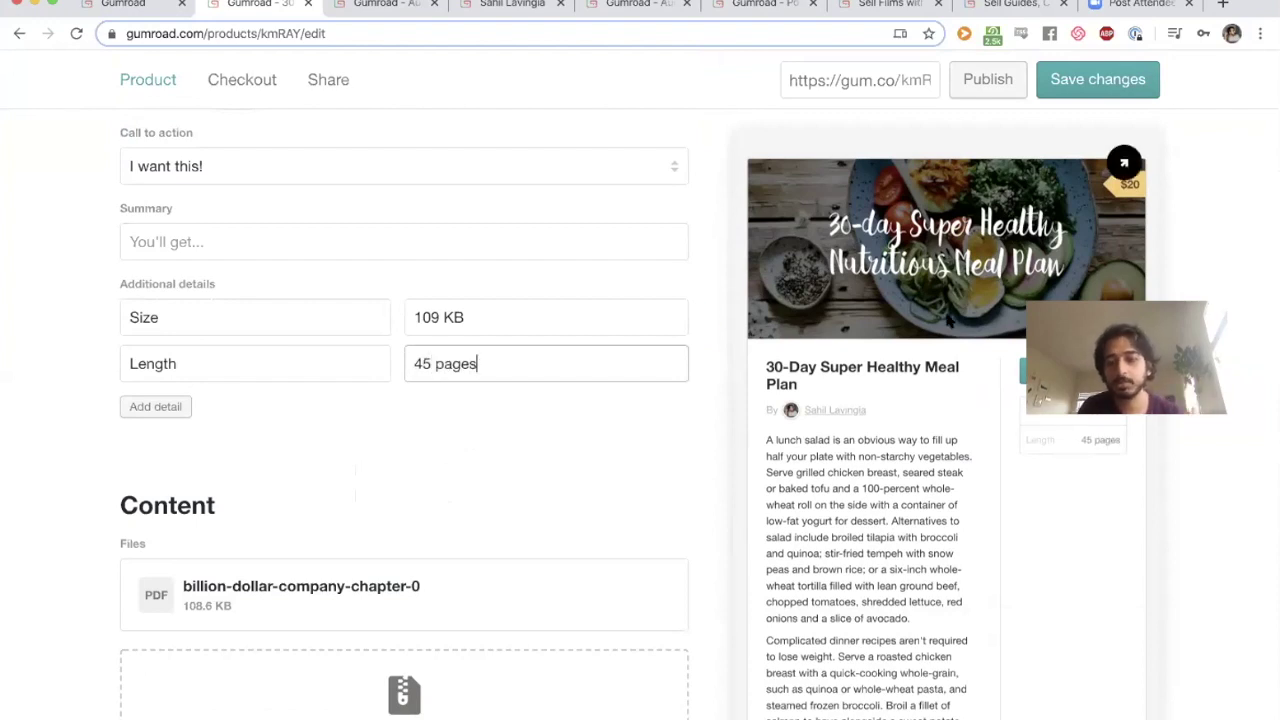
Remove the Size entry from the product's additional details
drag(1127, 350, 1132, 588)
click(919, 500)
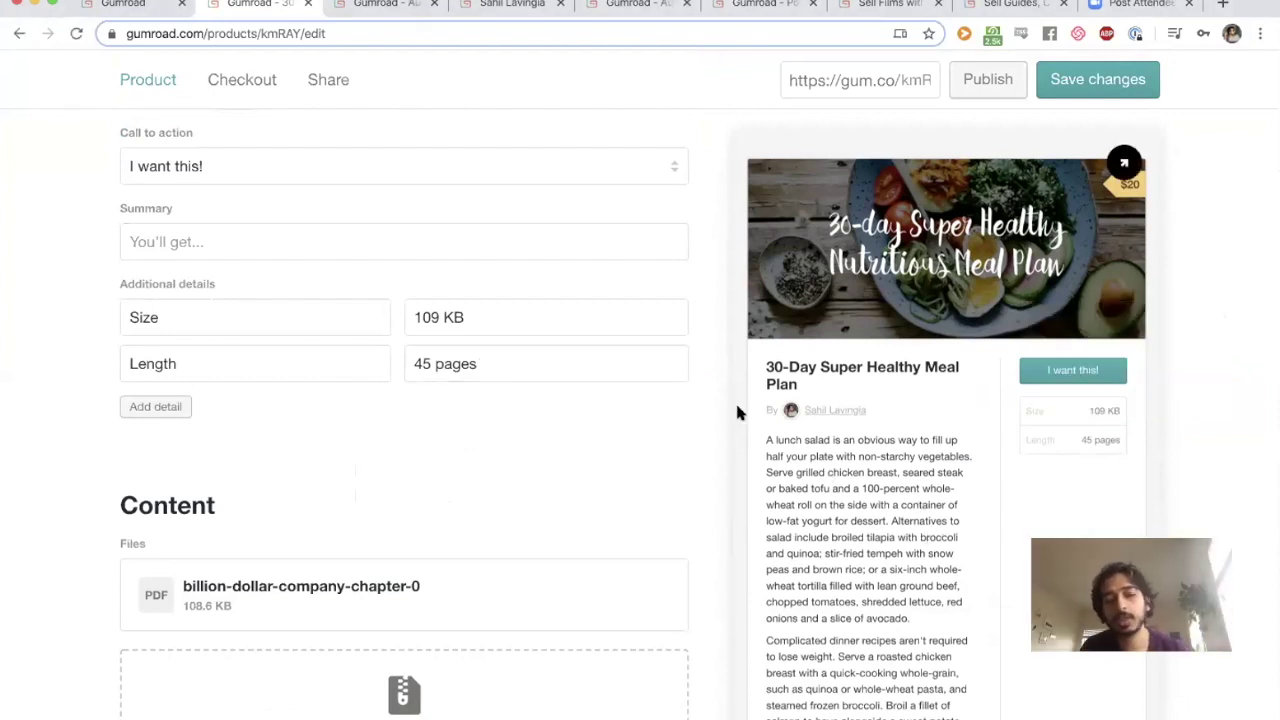
click(706, 318)
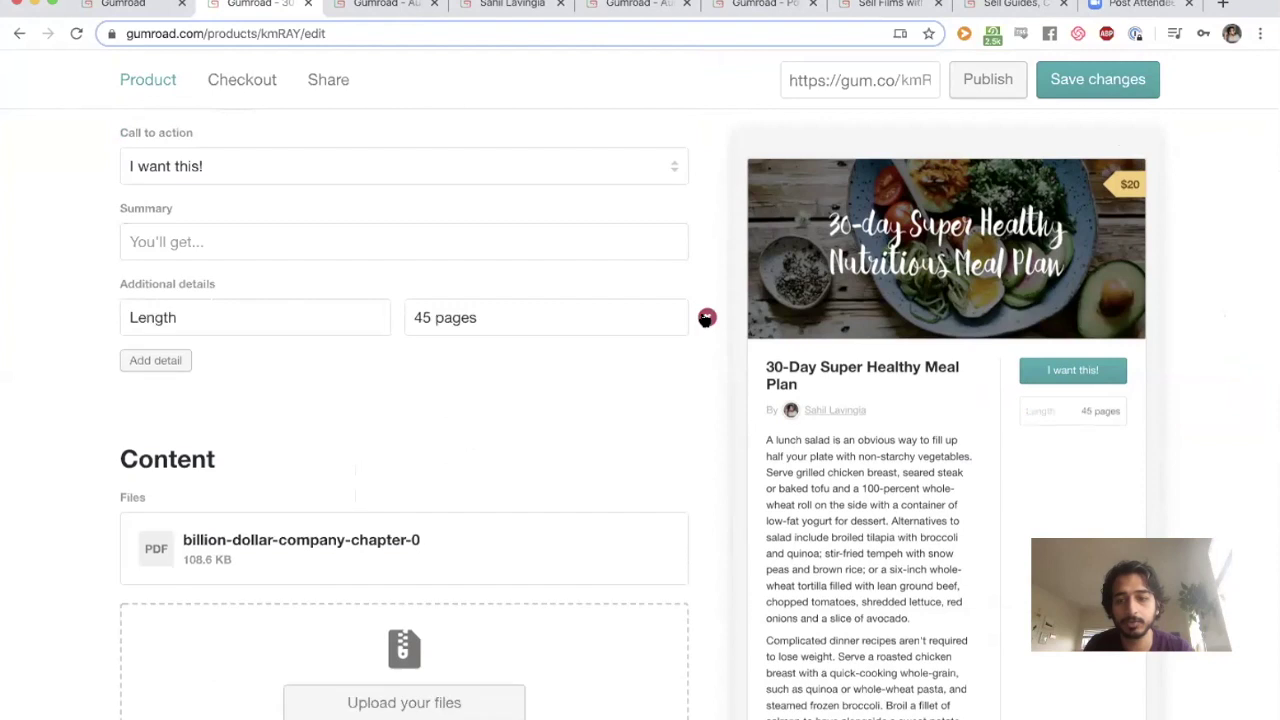
Switch the setting for generating a unique license key per sale on and back off
scroll(707, 451, down, 4)
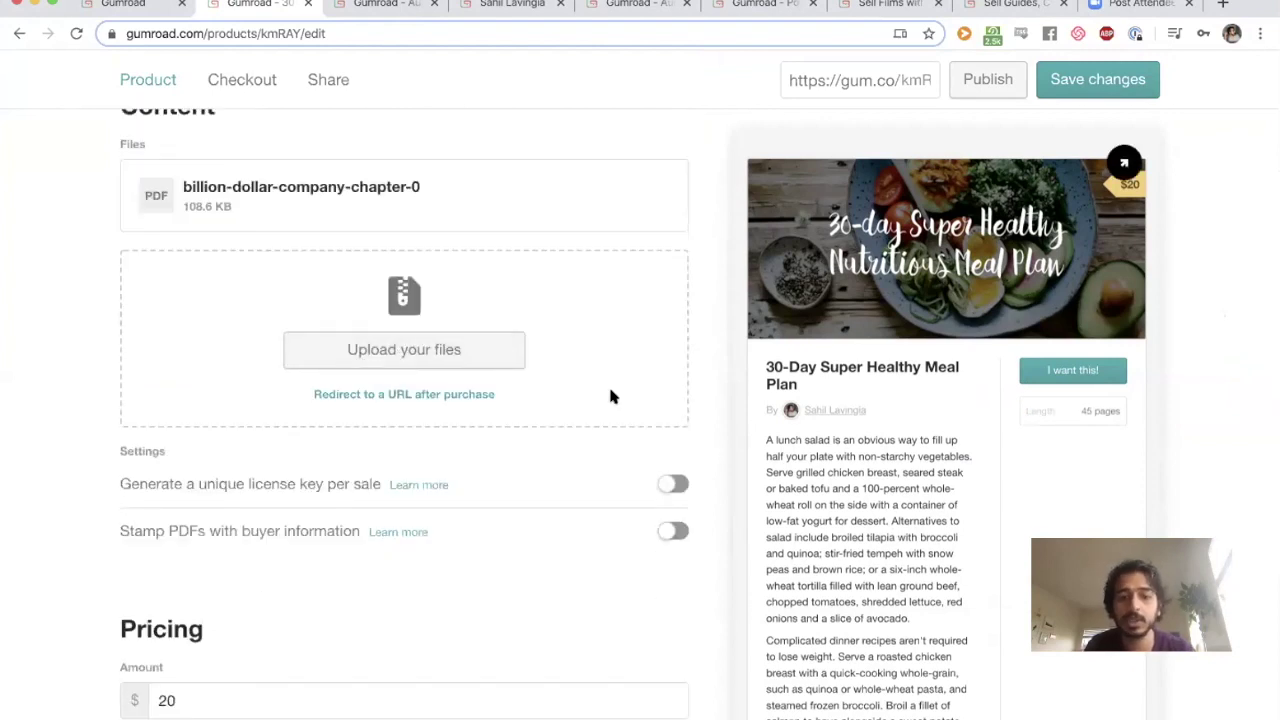
click(667, 484)
click(667, 484)
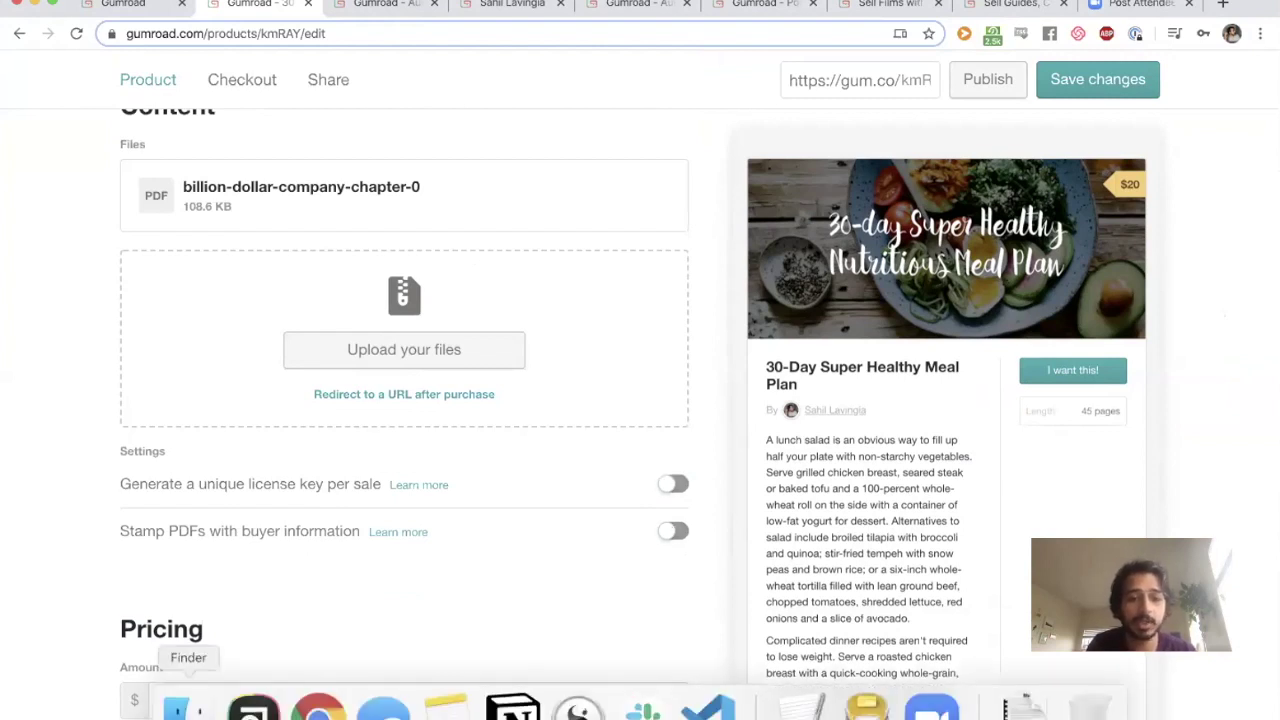
Preview 1-2.pdf from the Desktop in Finder to examine the buyer information stamped on its page
click(182, 708)
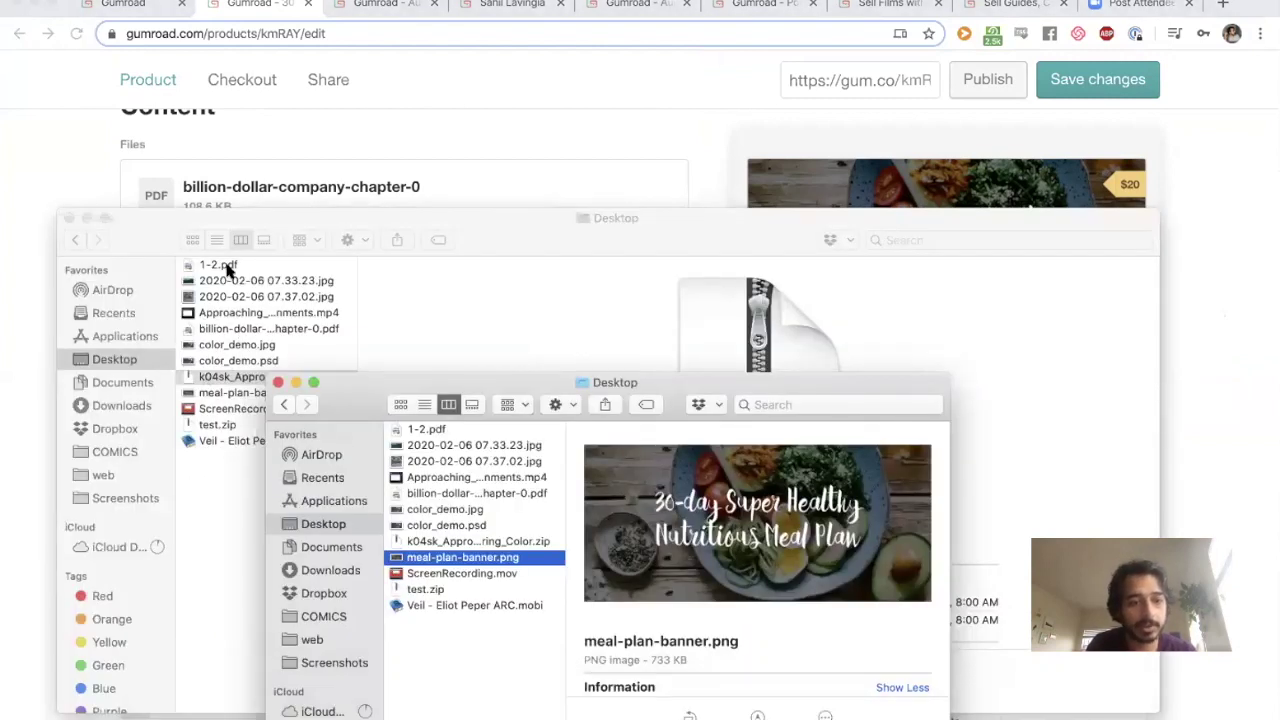
click(246, 271)
click(248, 267)
key(space)
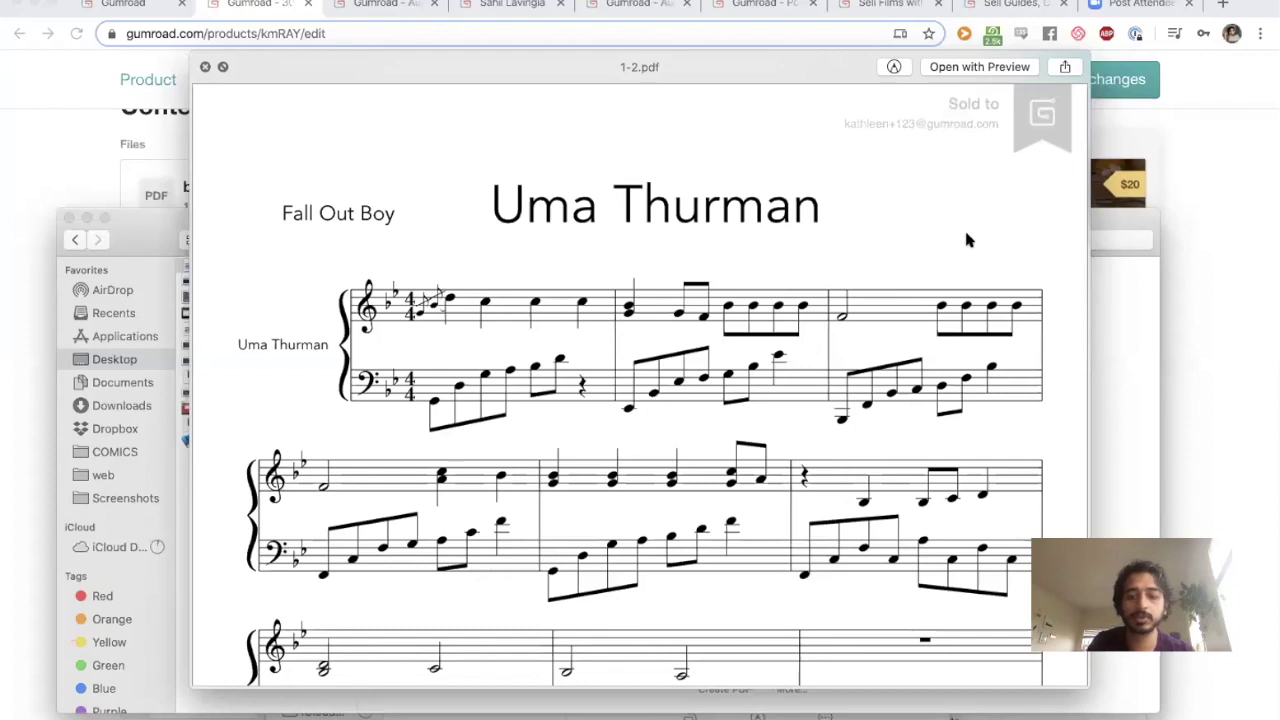
key(space)
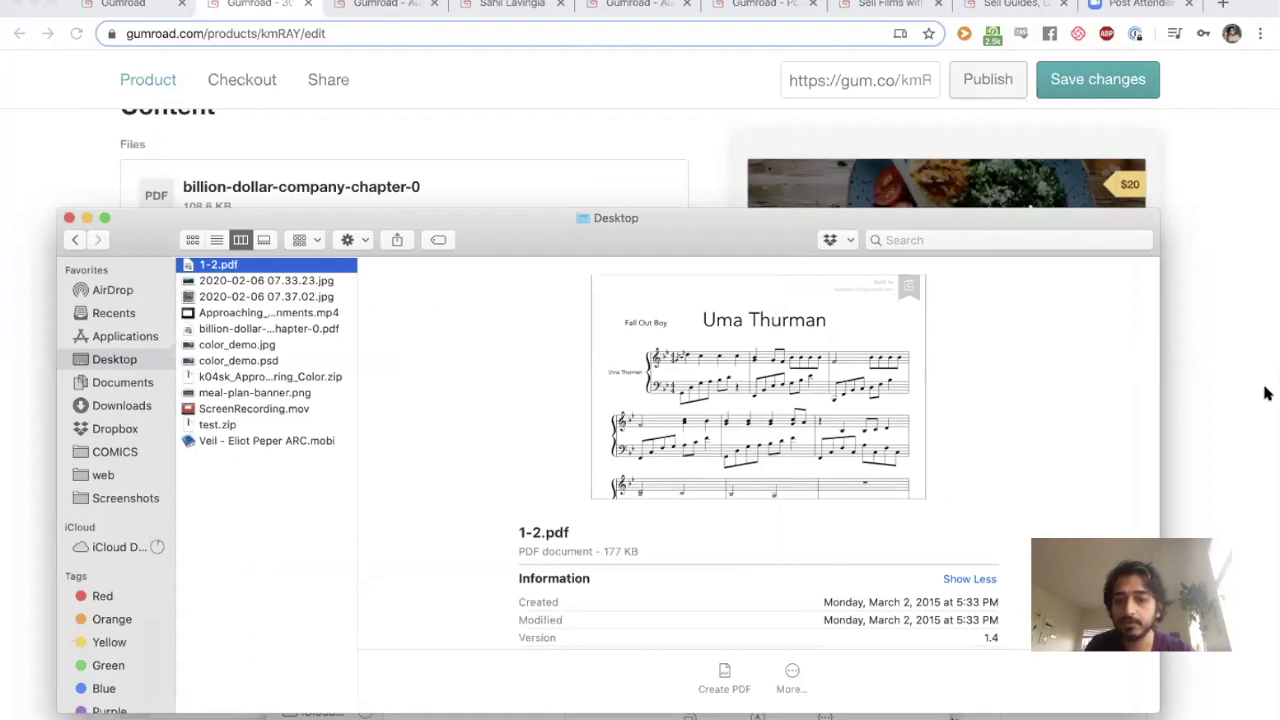
Return to the product page in the browser and set the price to $20+ for pay-what-you-want pricing
key(super+Tab)
scroll(555, 266, down, 3)
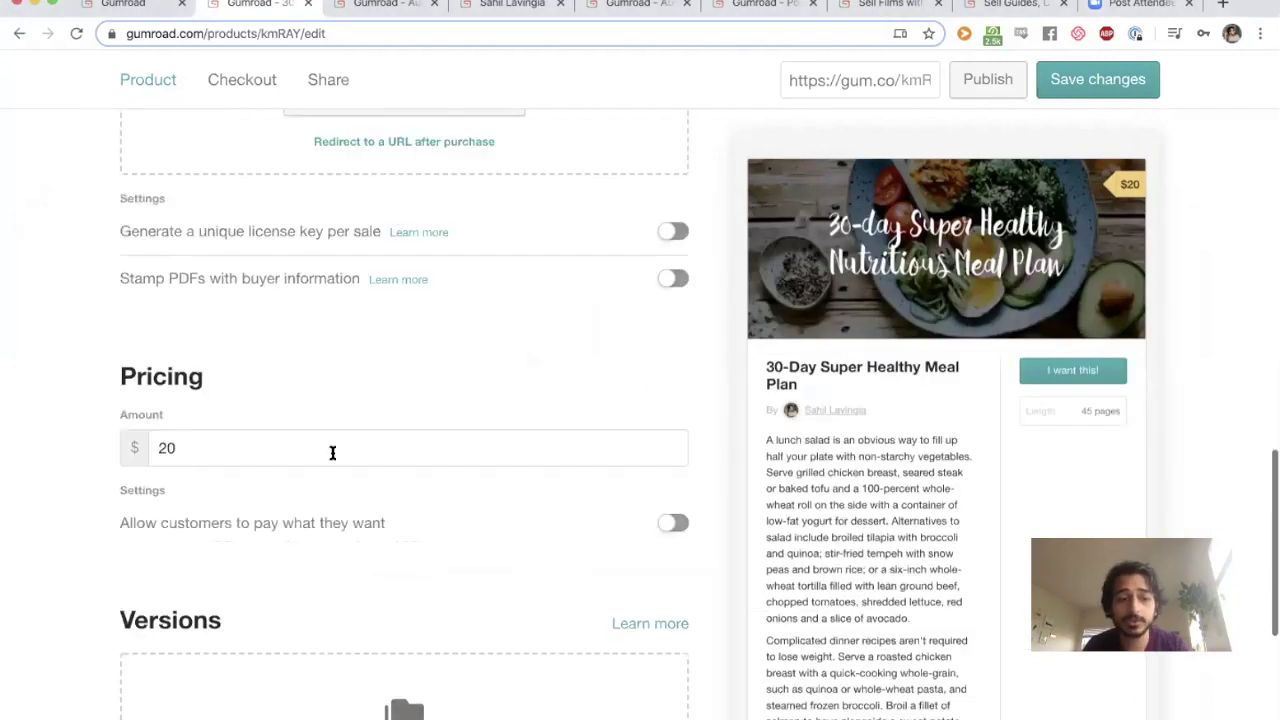
click(326, 449)
text(+)
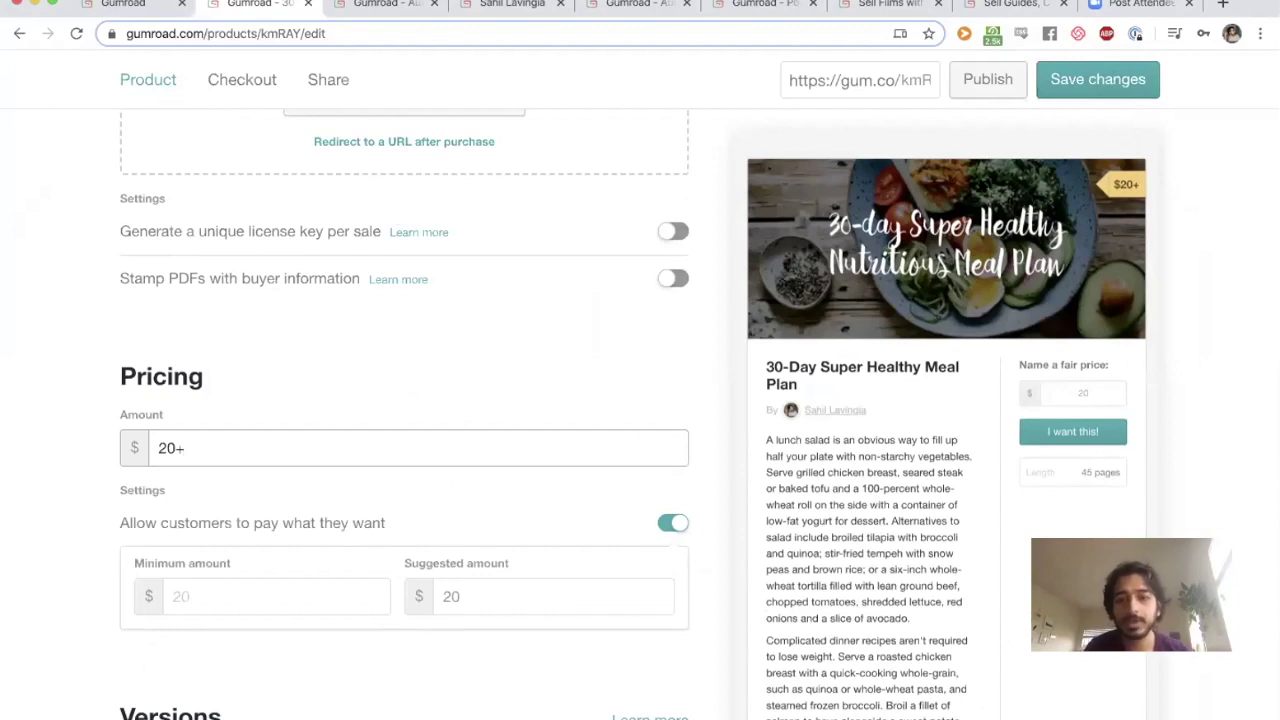
Publish the meal plan product and open its public page
click(995, 83)
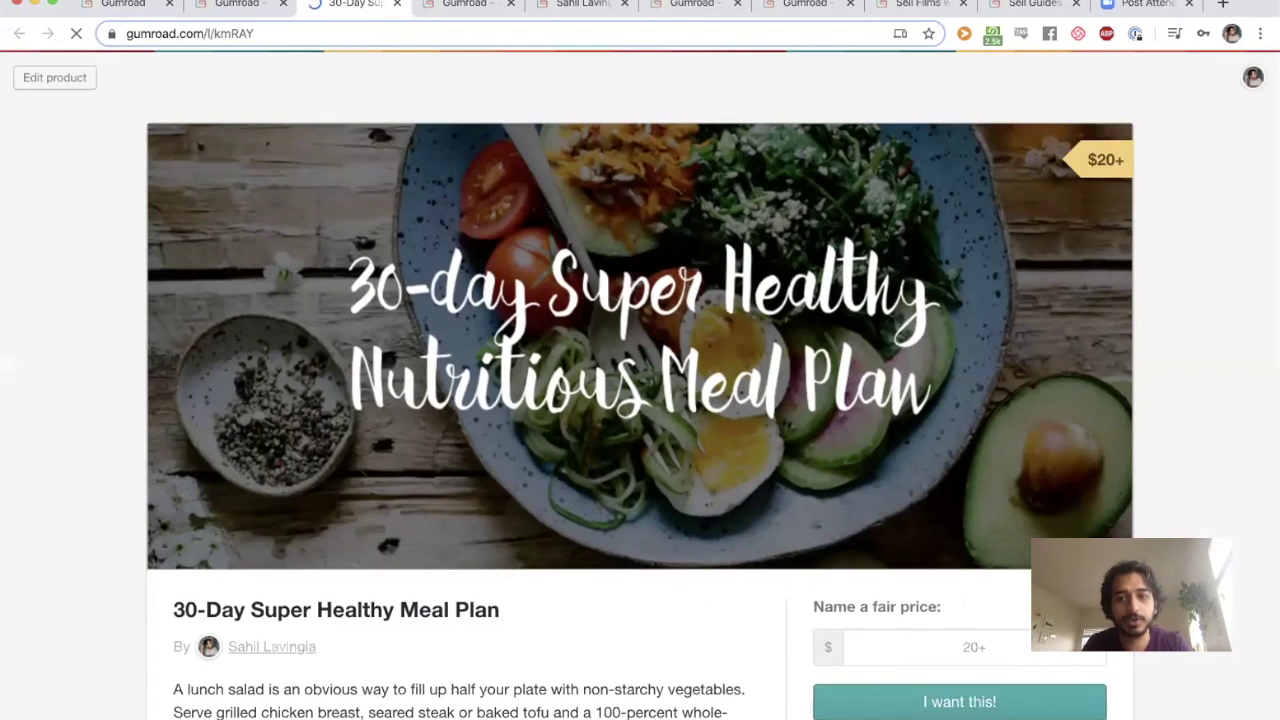
drag(1153, 177, 696, 213)
drag(862, 213, 1278, 200)
Make a test purchase of the meal plan, naming $25 as the price and paying with the test card
scroll(962, 278, down, 3)
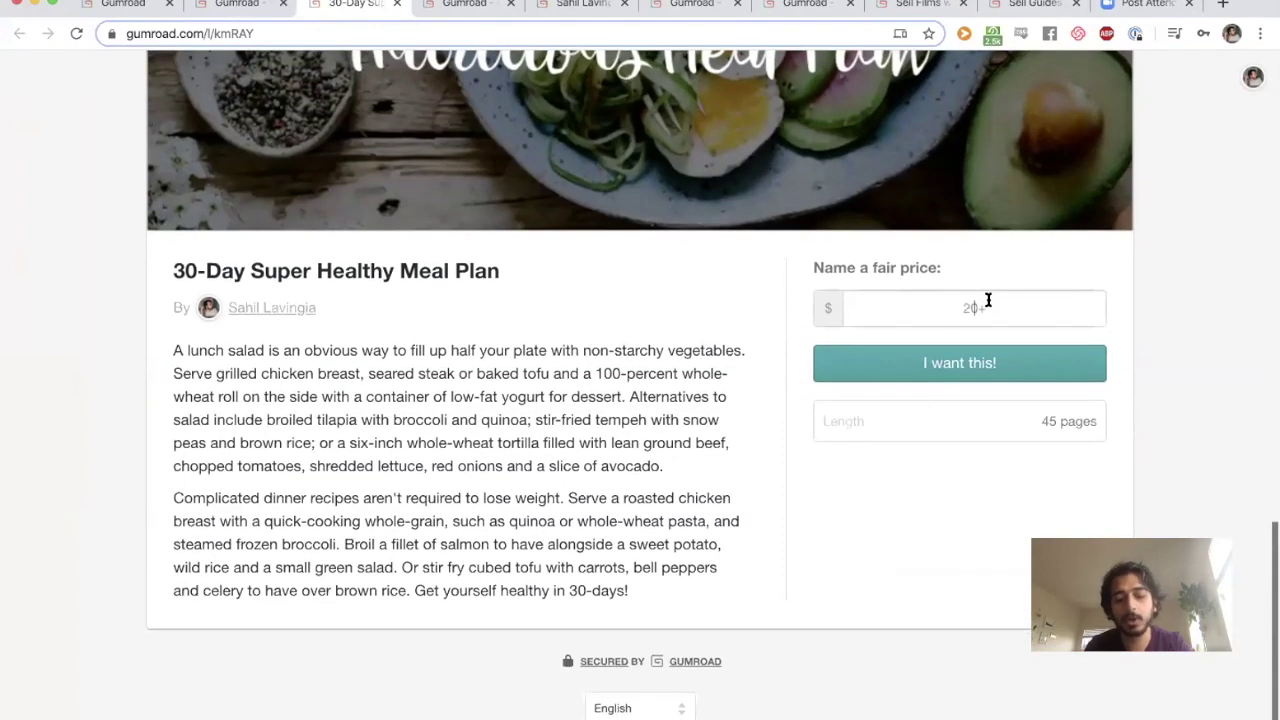
click(988, 305)
text(25)
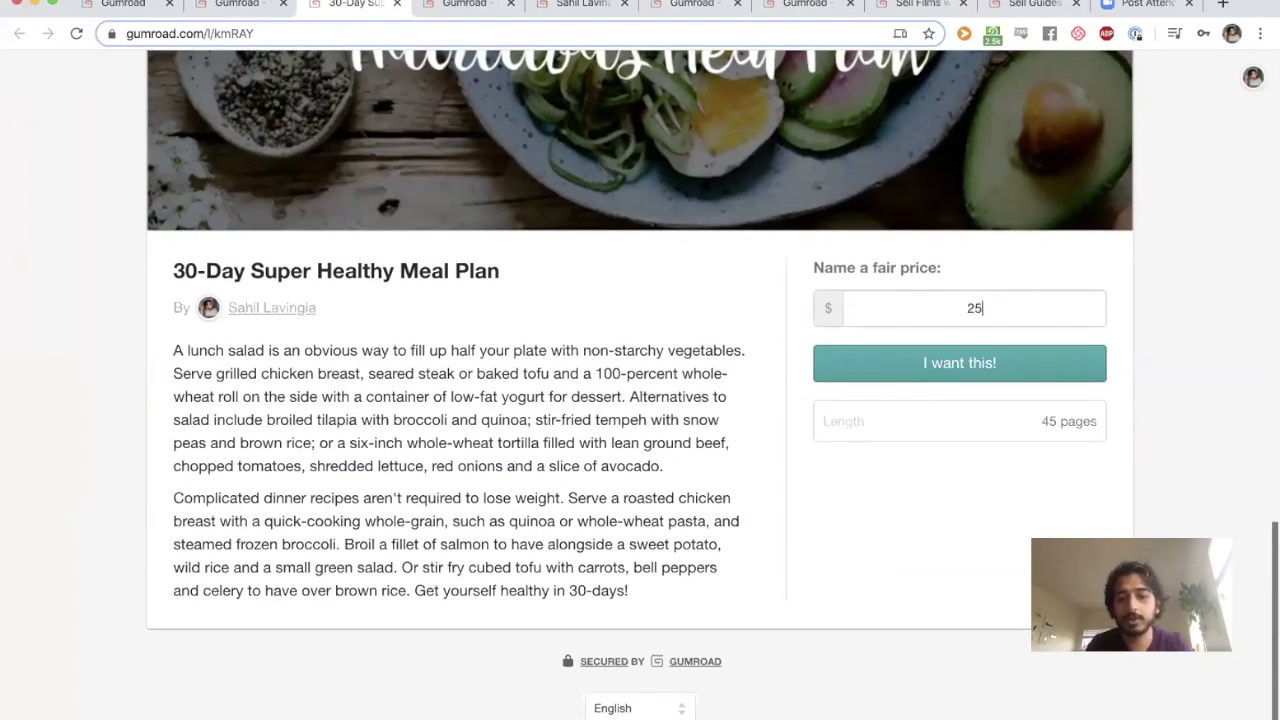
click(960, 364)
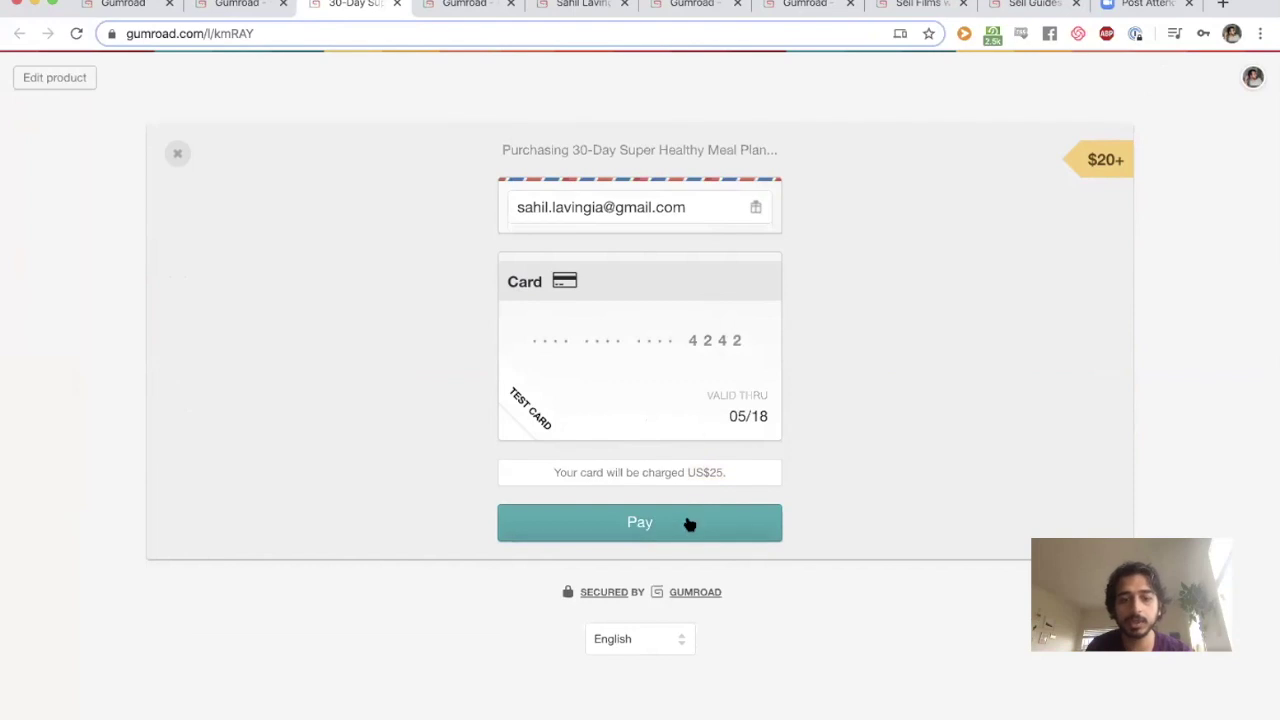
click(689, 525)
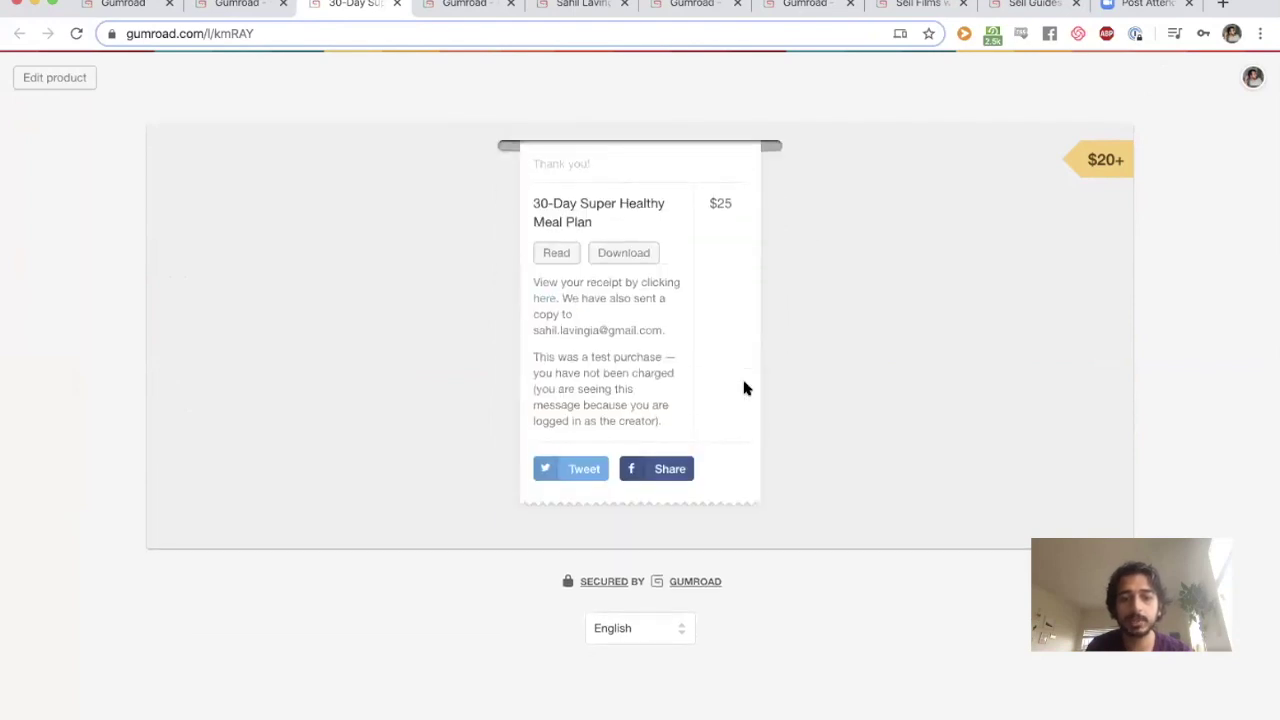
Open the purchased file in the online reader and jump ahead to page 3
click(563, 257)
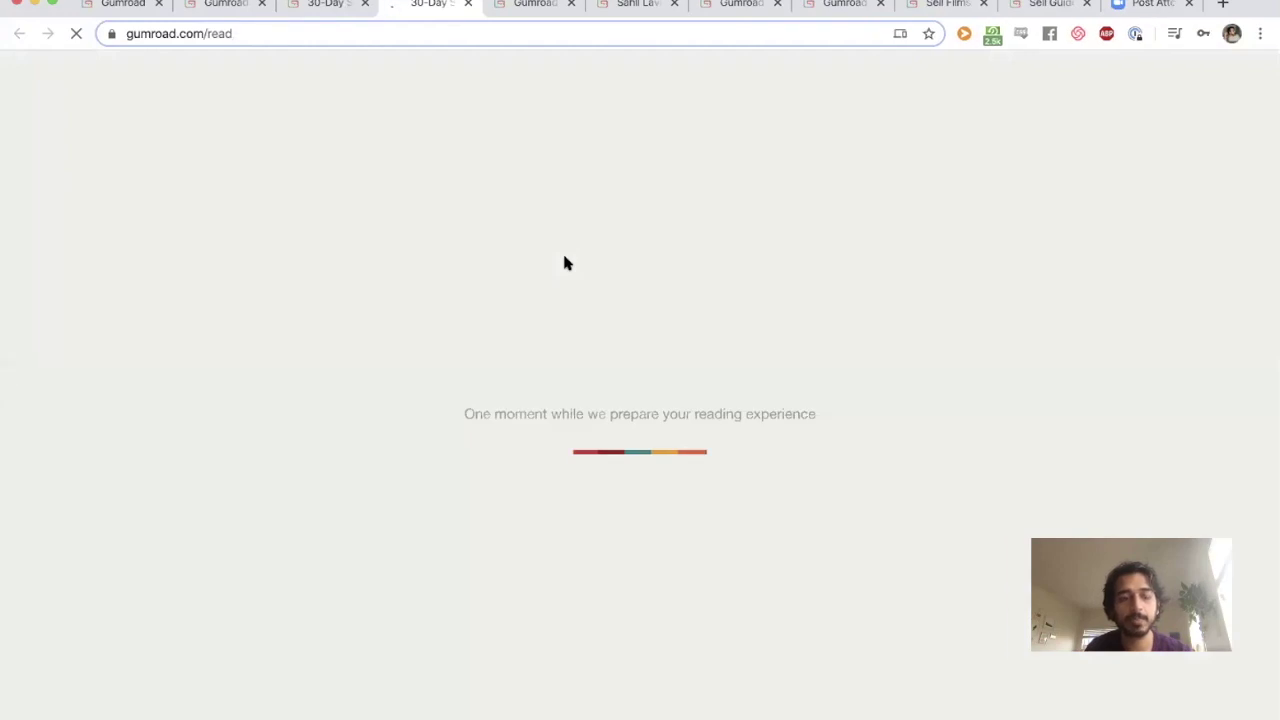
scroll(591, 286, down, 1)
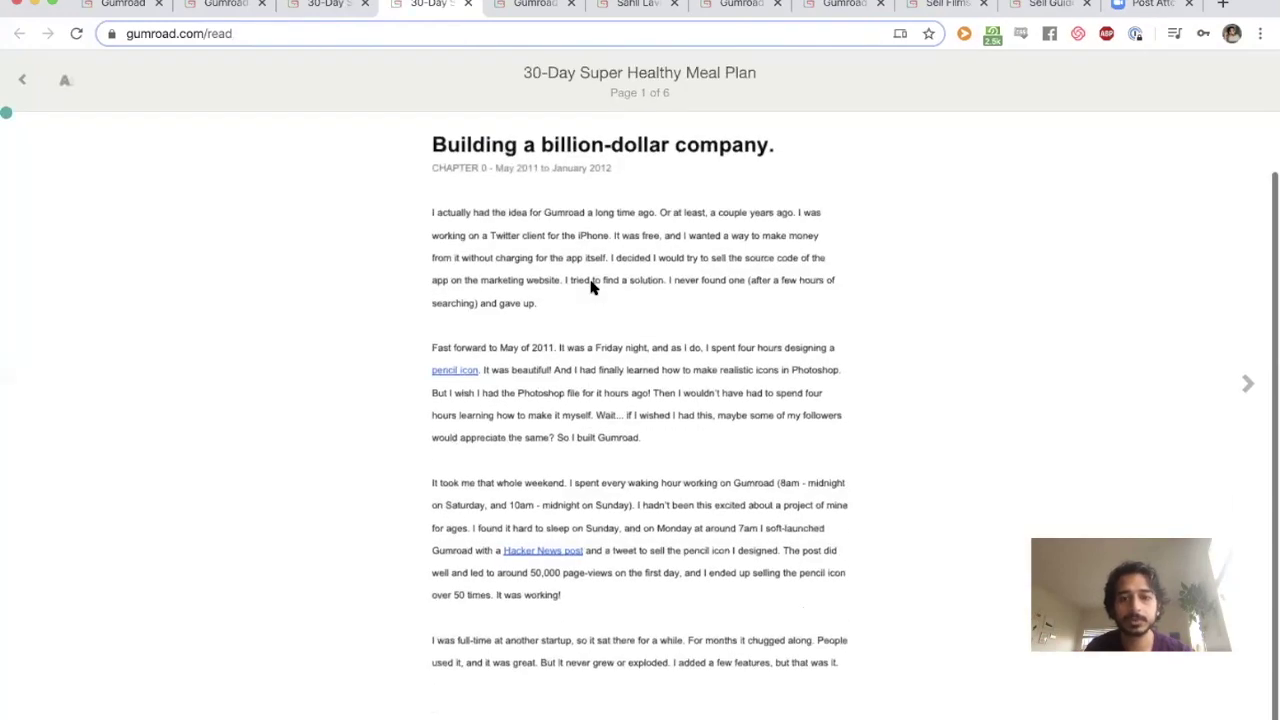
scroll(591, 286, up, 1)
drag(10, 115, 512, 116)
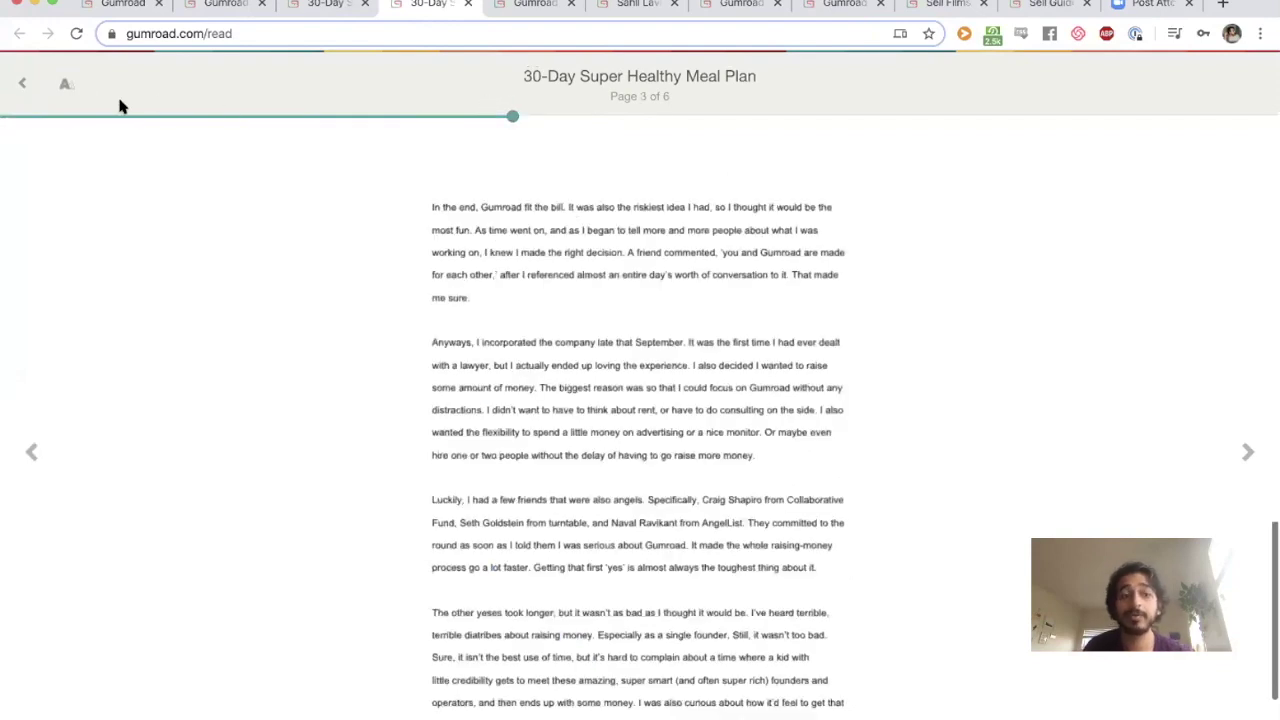
Try the larger text size in the reader's appearance options, restore the smaller size and close the options
click(63, 85)
click(164, 177)
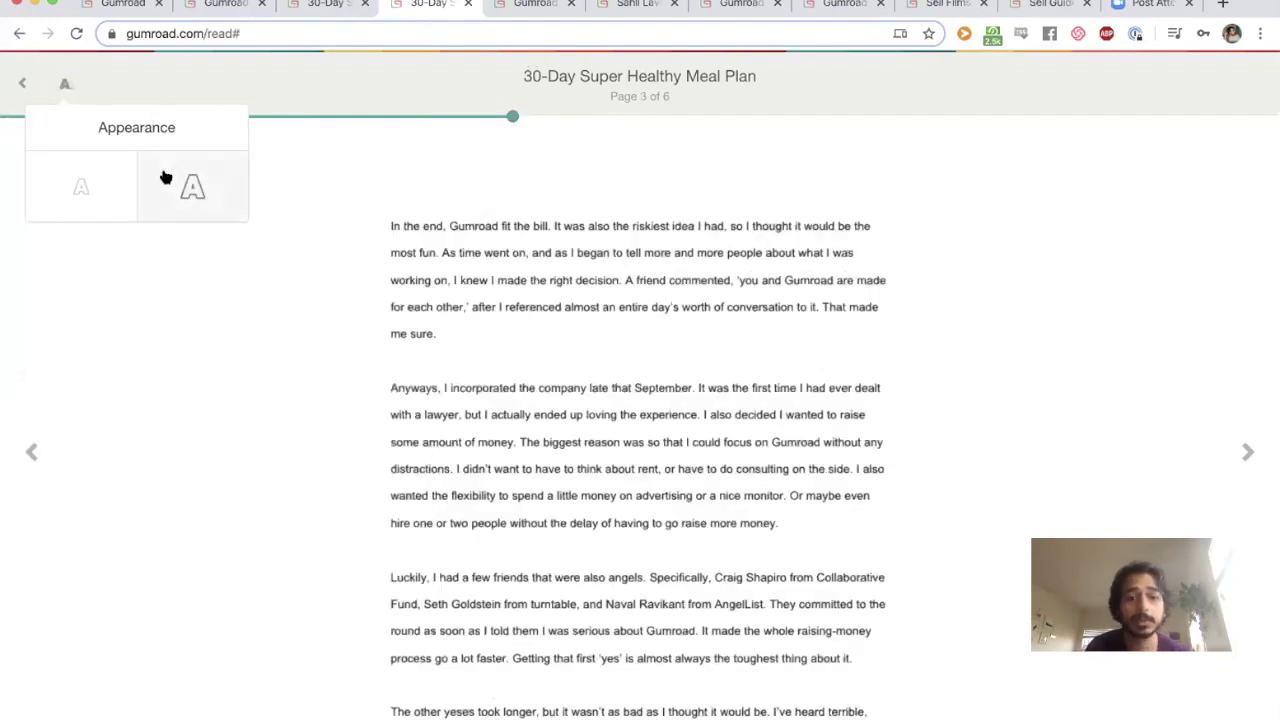
click(165, 177)
click(111, 177)
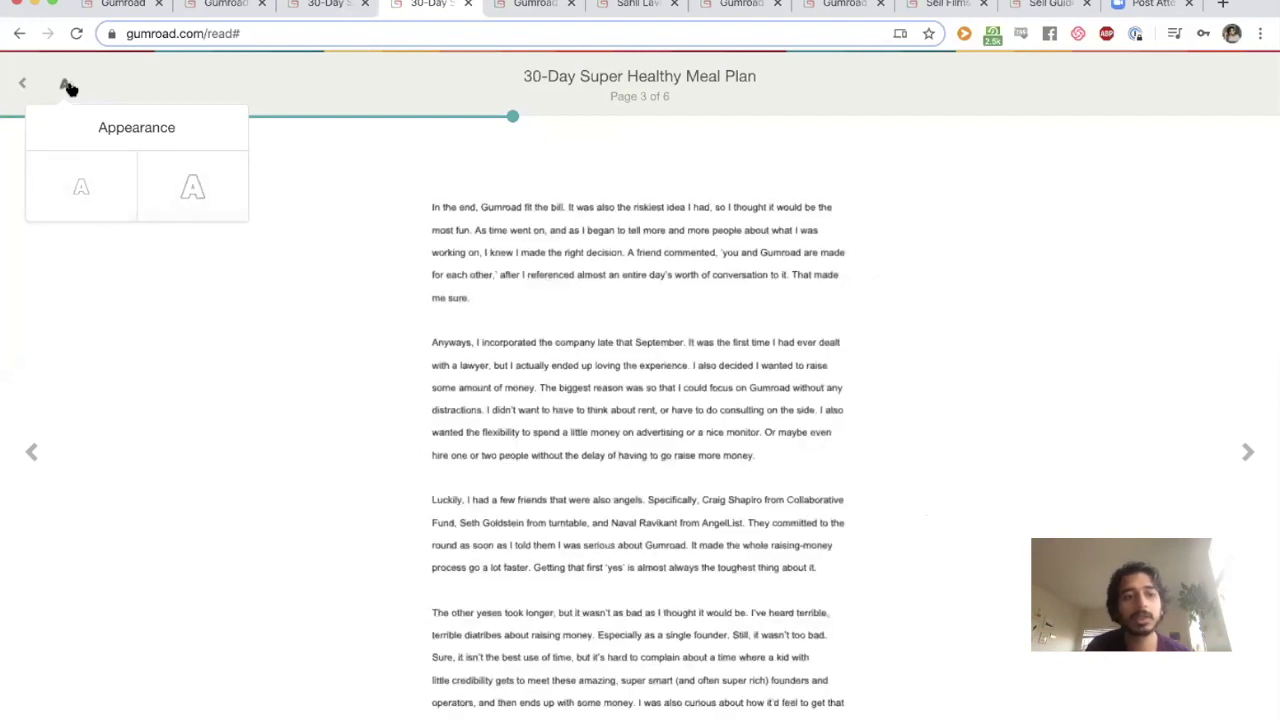
click(65, 86)
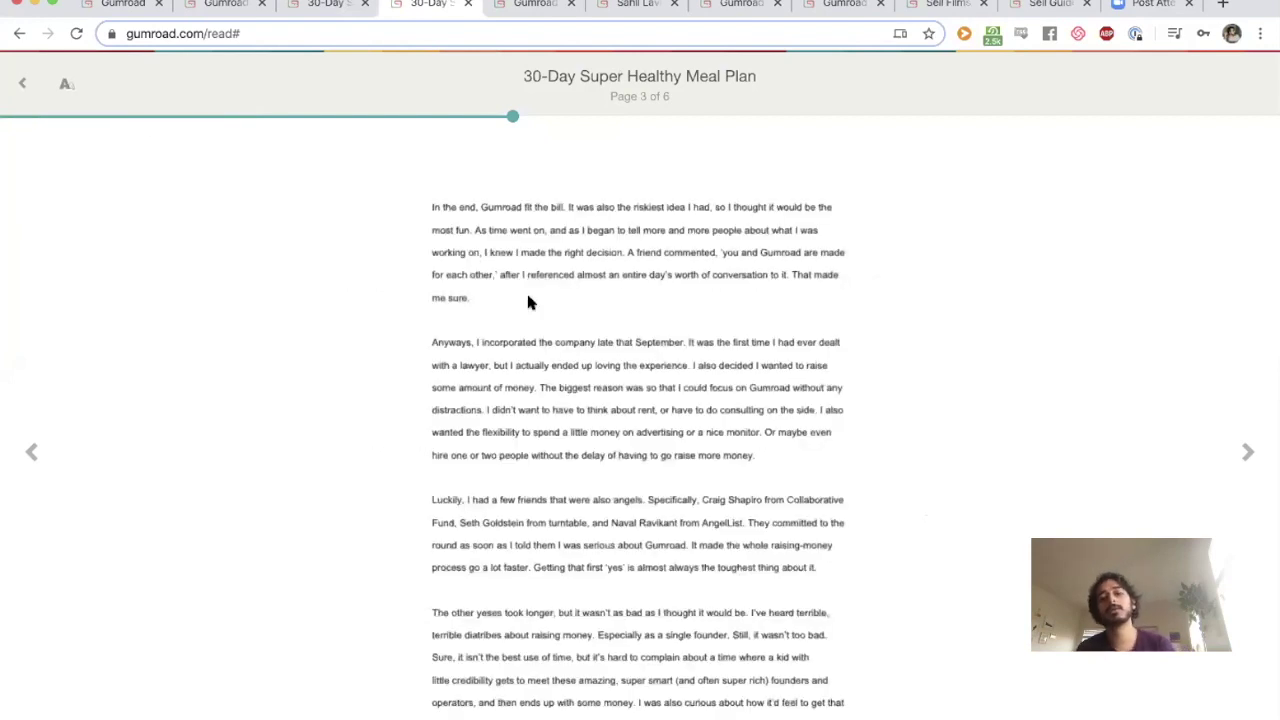
click(987, 10)
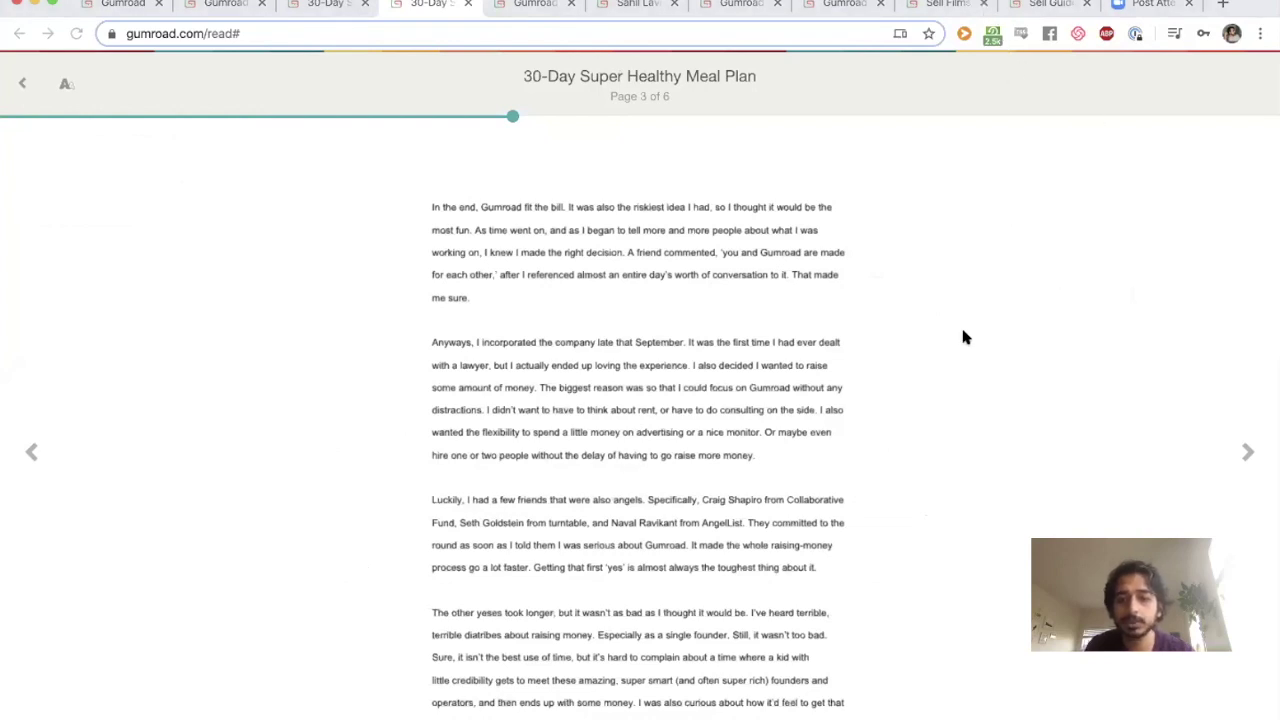
click(516, 341)
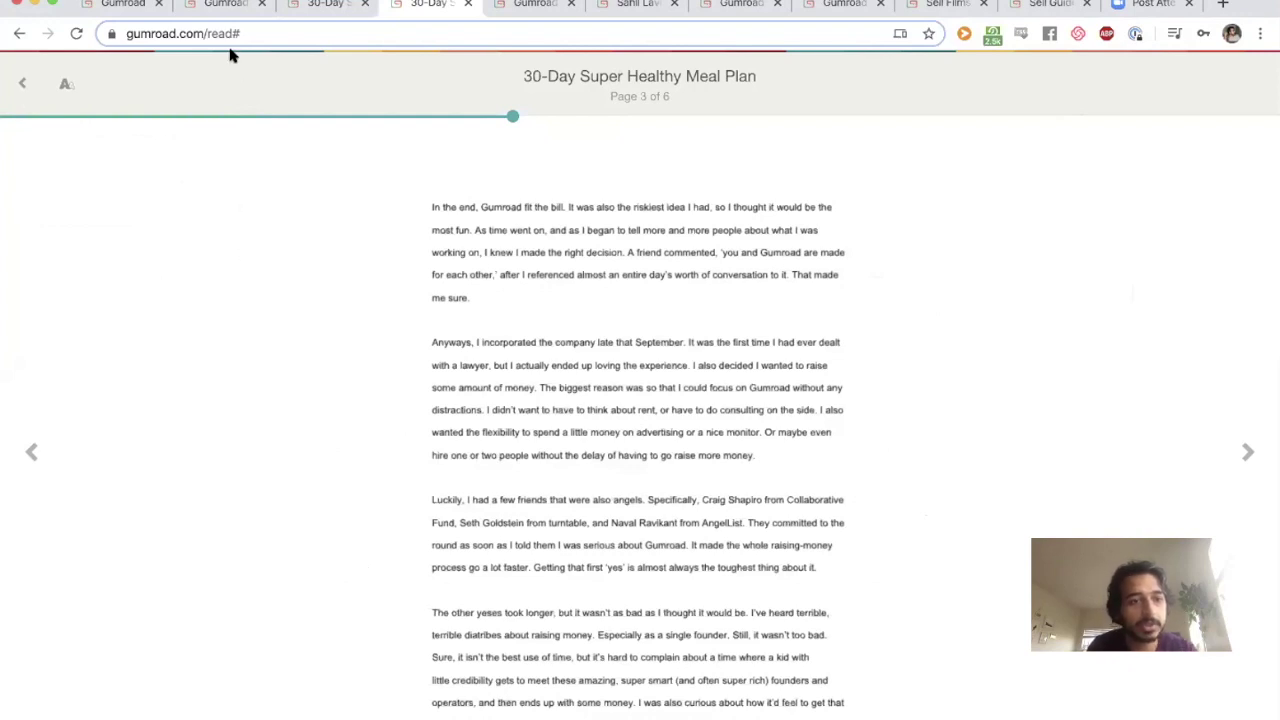
Return to editing the product and add the existing README file to its content
click(209, 5)
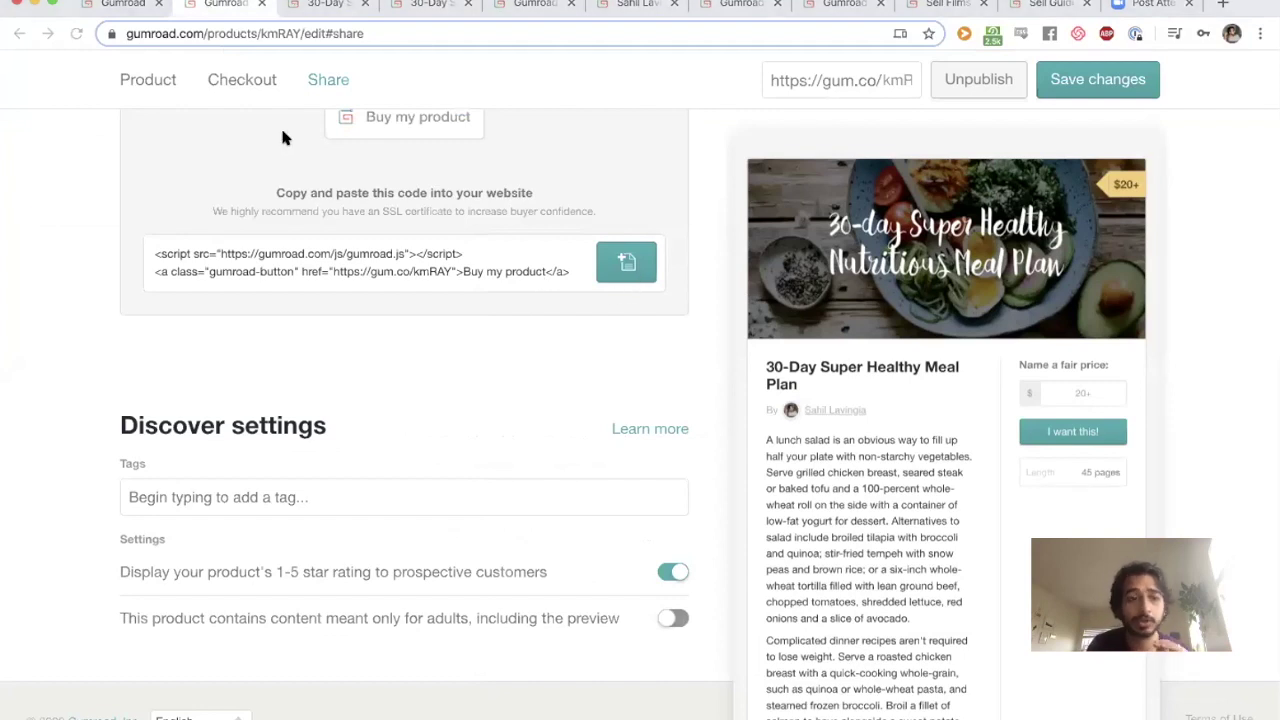
click(151, 79)
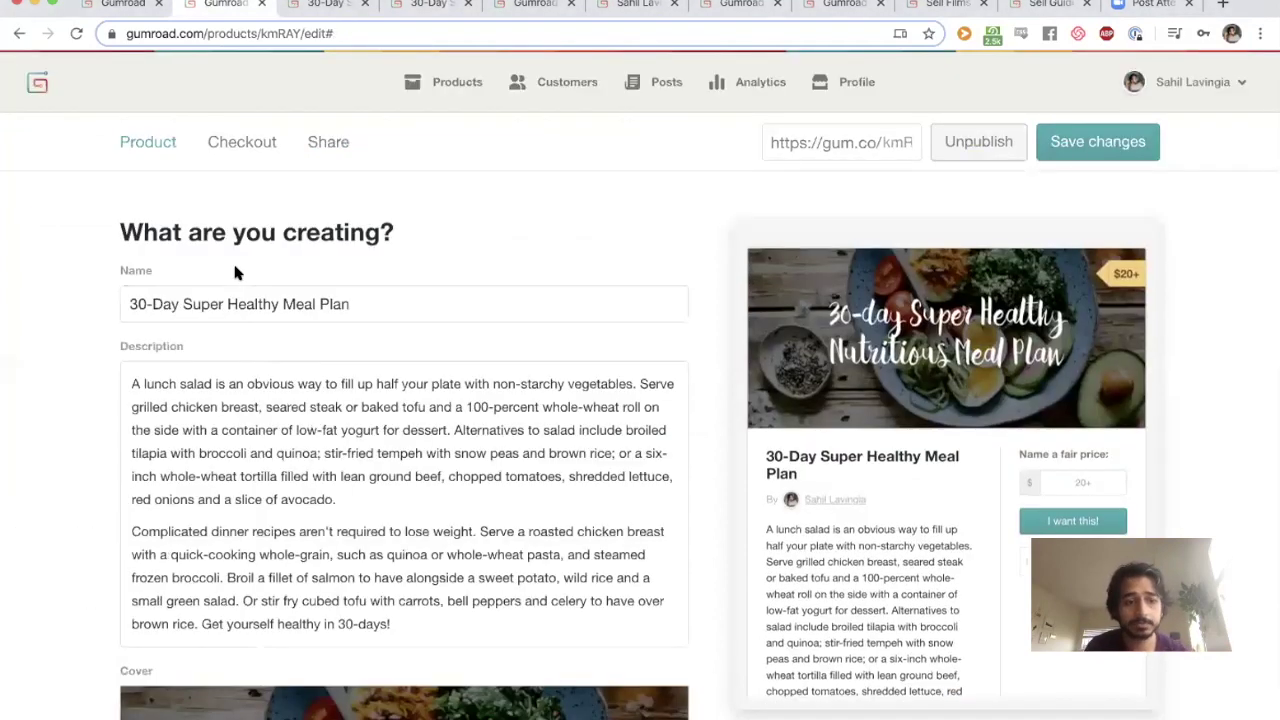
scroll(236, 272, down, 10)
scroll(236, 272, down, 3)
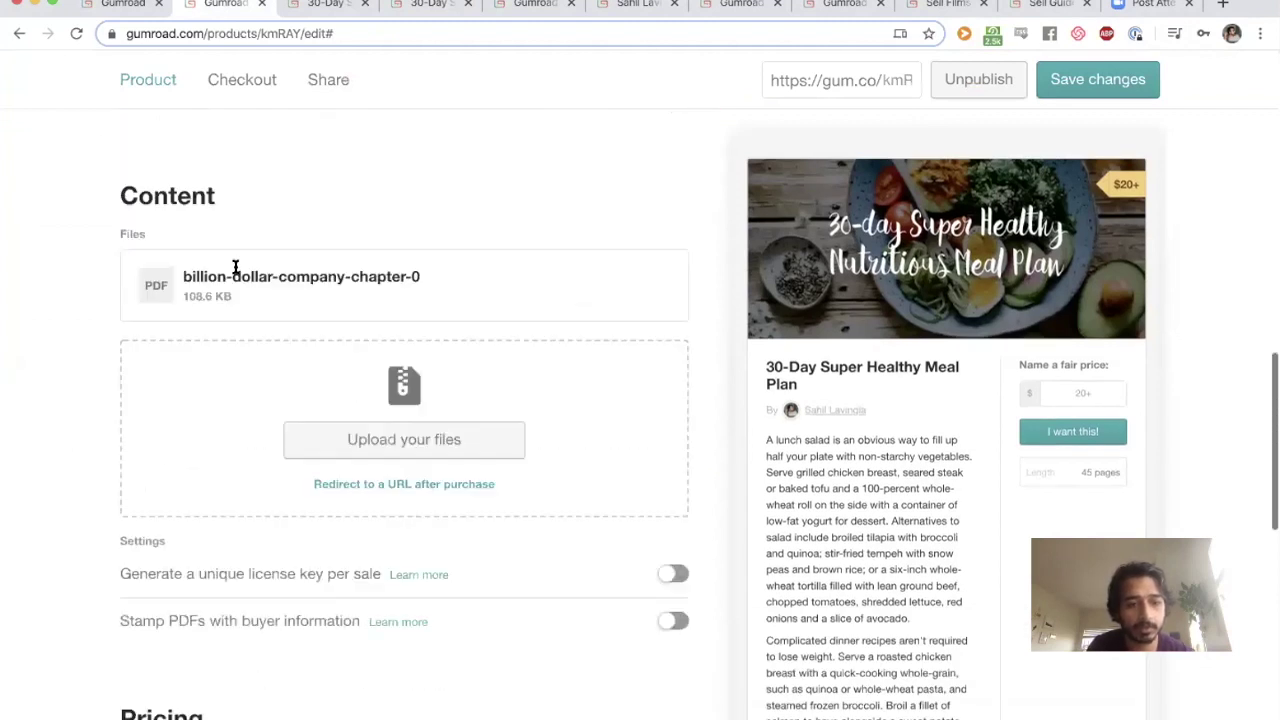
click(412, 352)
click(383, 290)
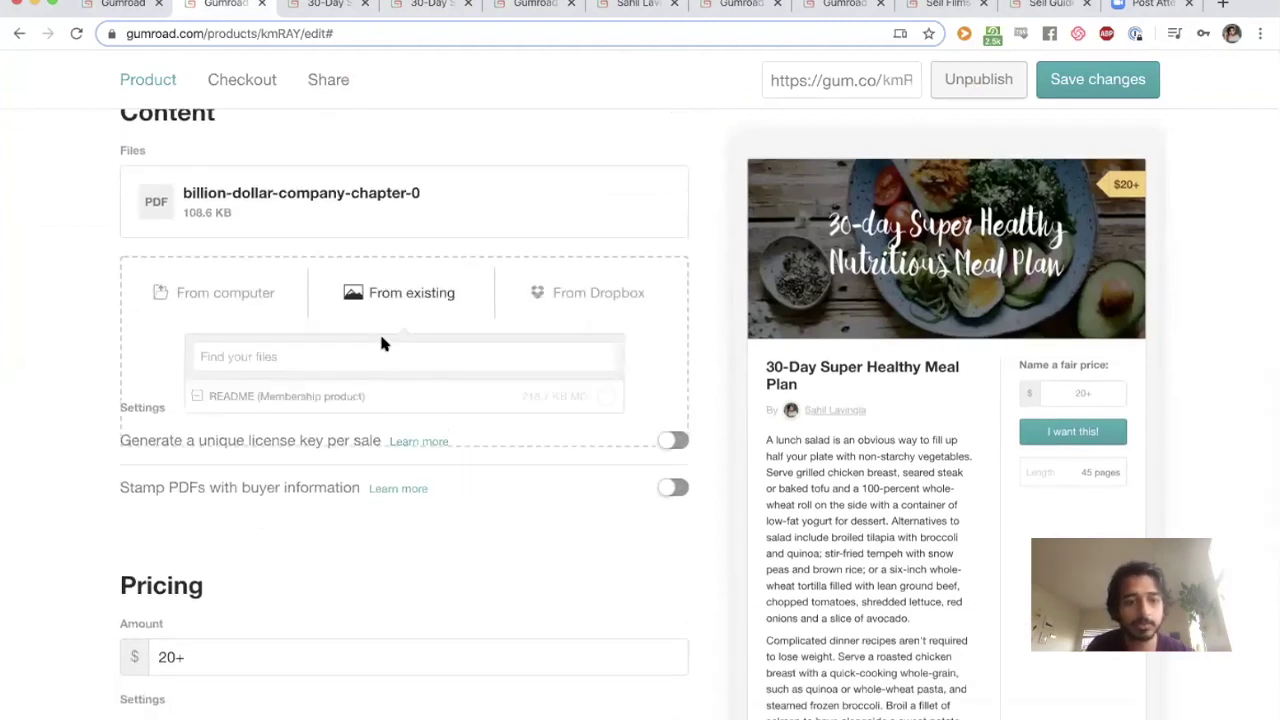
click(360, 400)
Add a product version named Tiers with a first option named Base
scroll(497, 451, down, 6)
scroll(497, 451, down, 3)
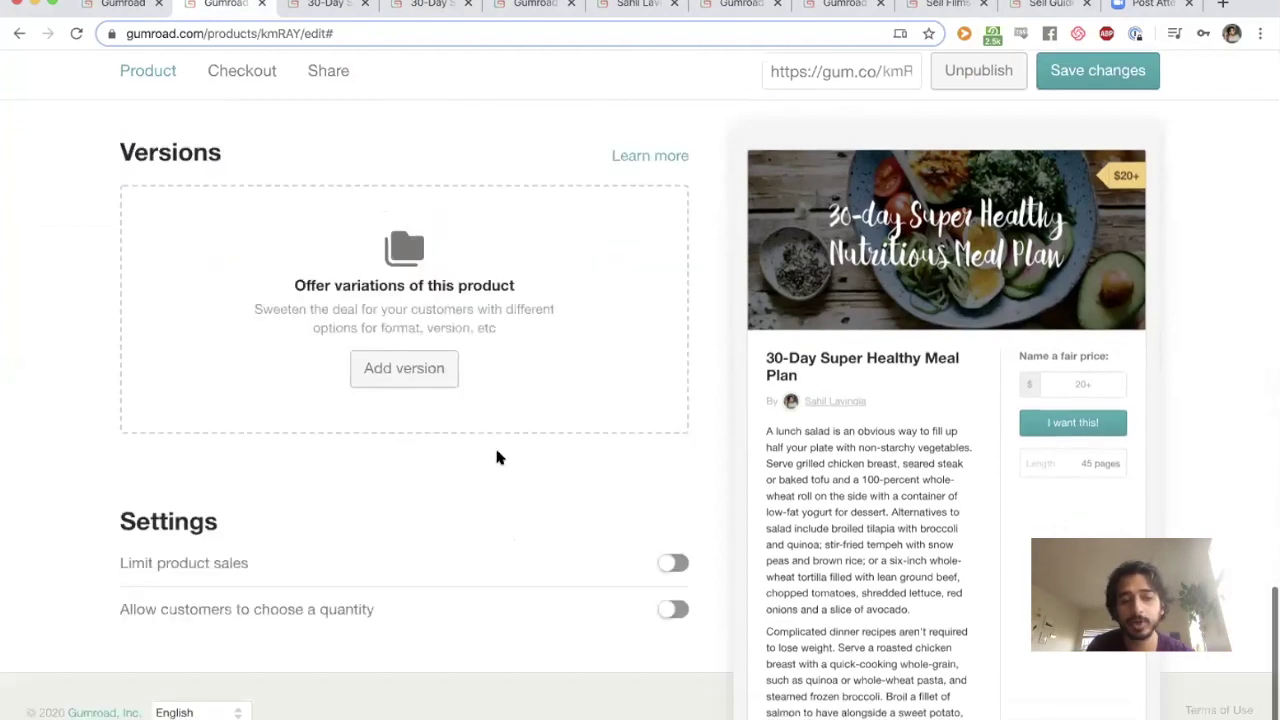
click(440, 380)
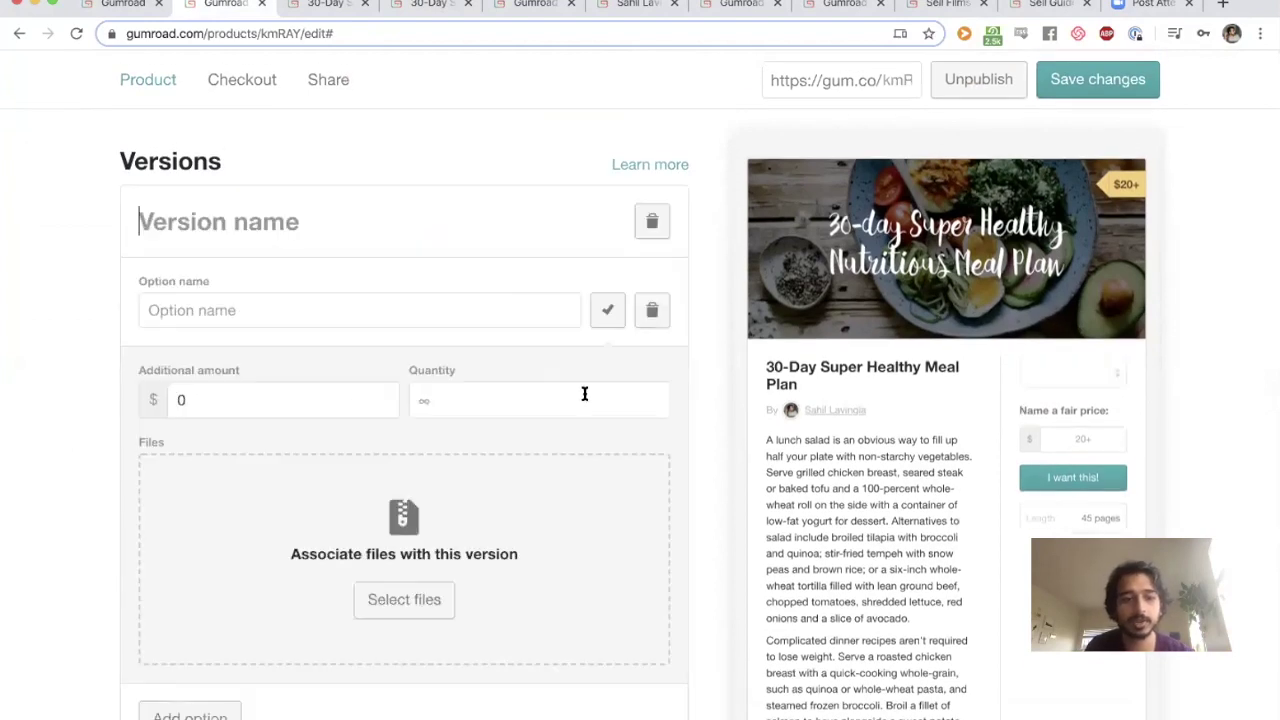
scroll(343, 229, down, 1)
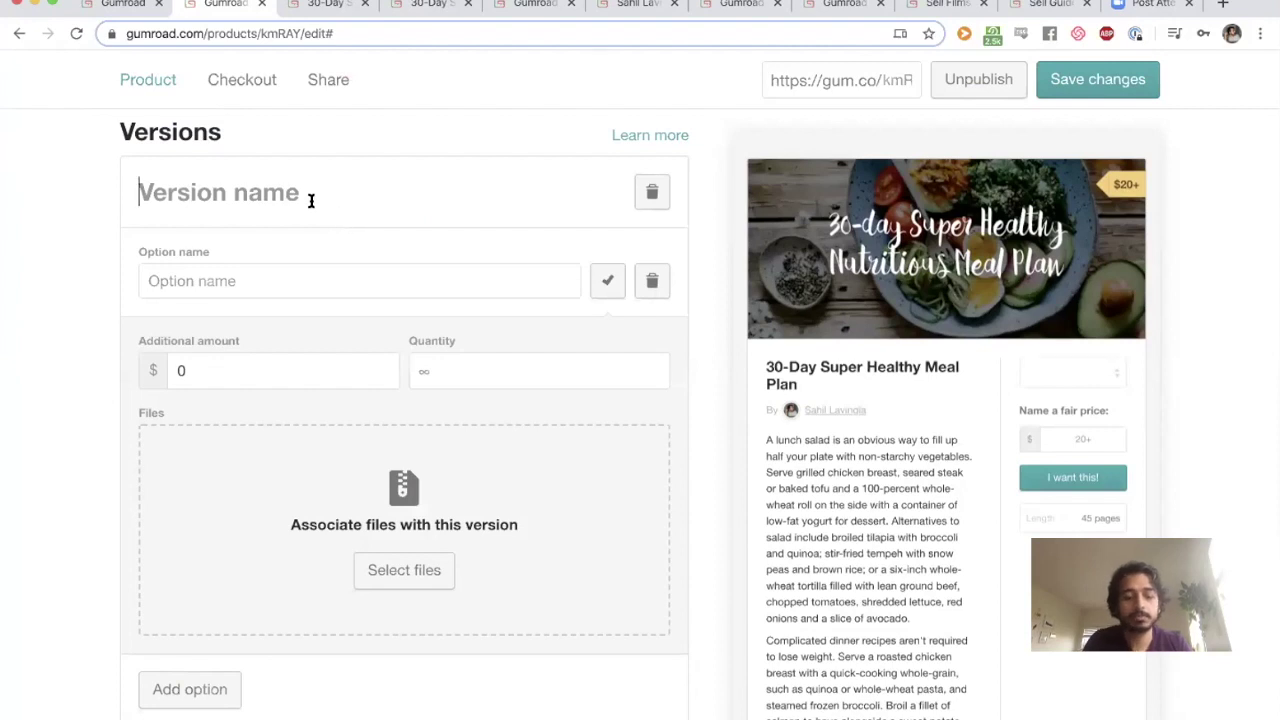
text(Tiers)
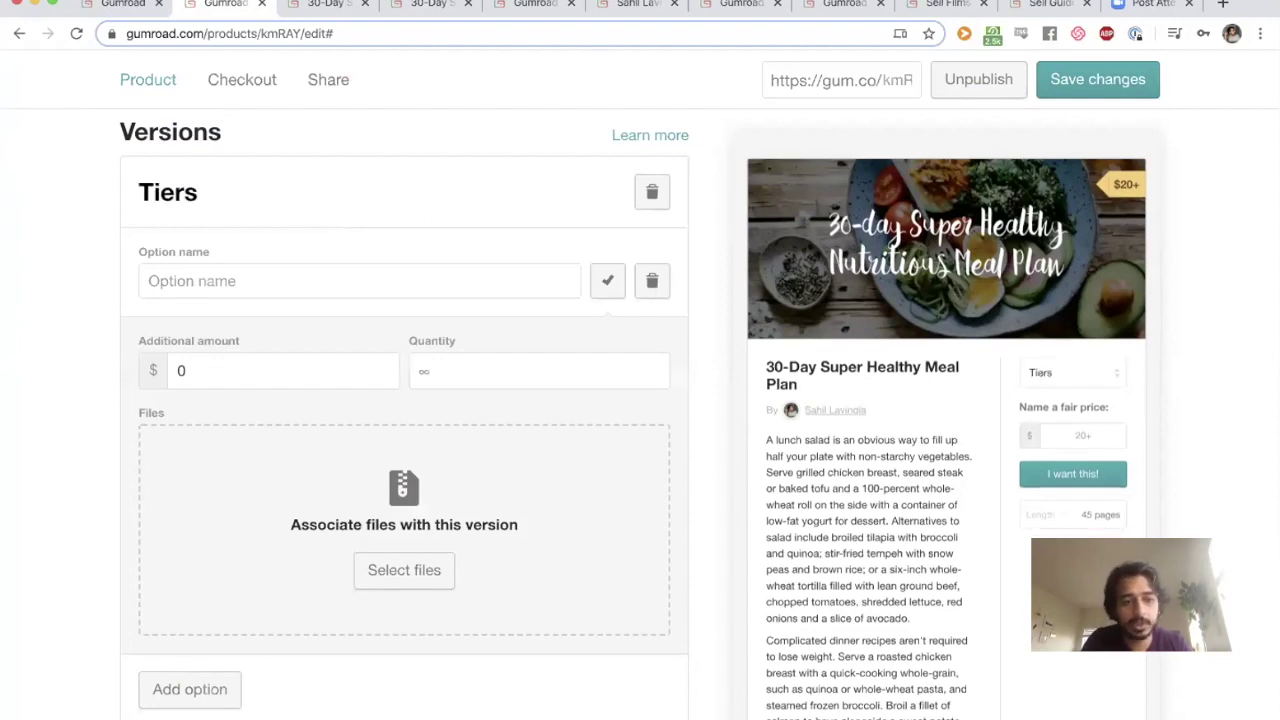
click(312, 267)
text(Base)
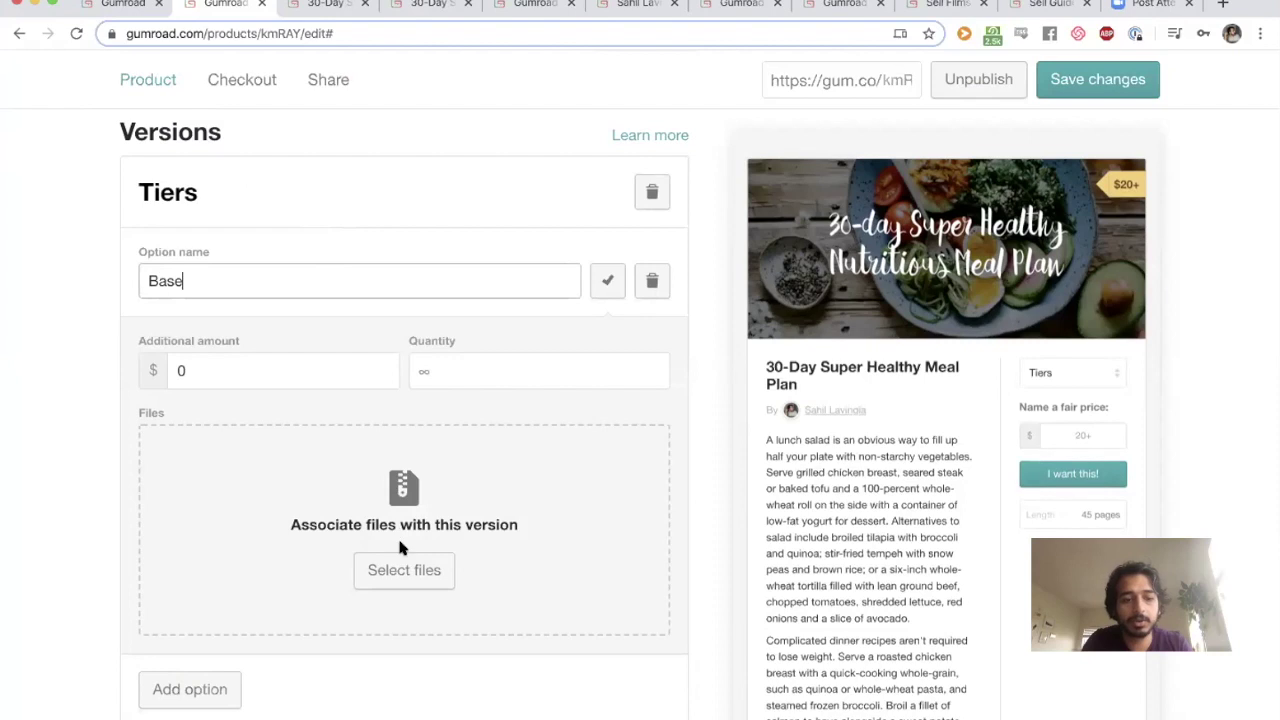
Add a second option named Advanced to the Tiers version
click(222, 689)
scroll(264, 600, down, 3)
text(A)
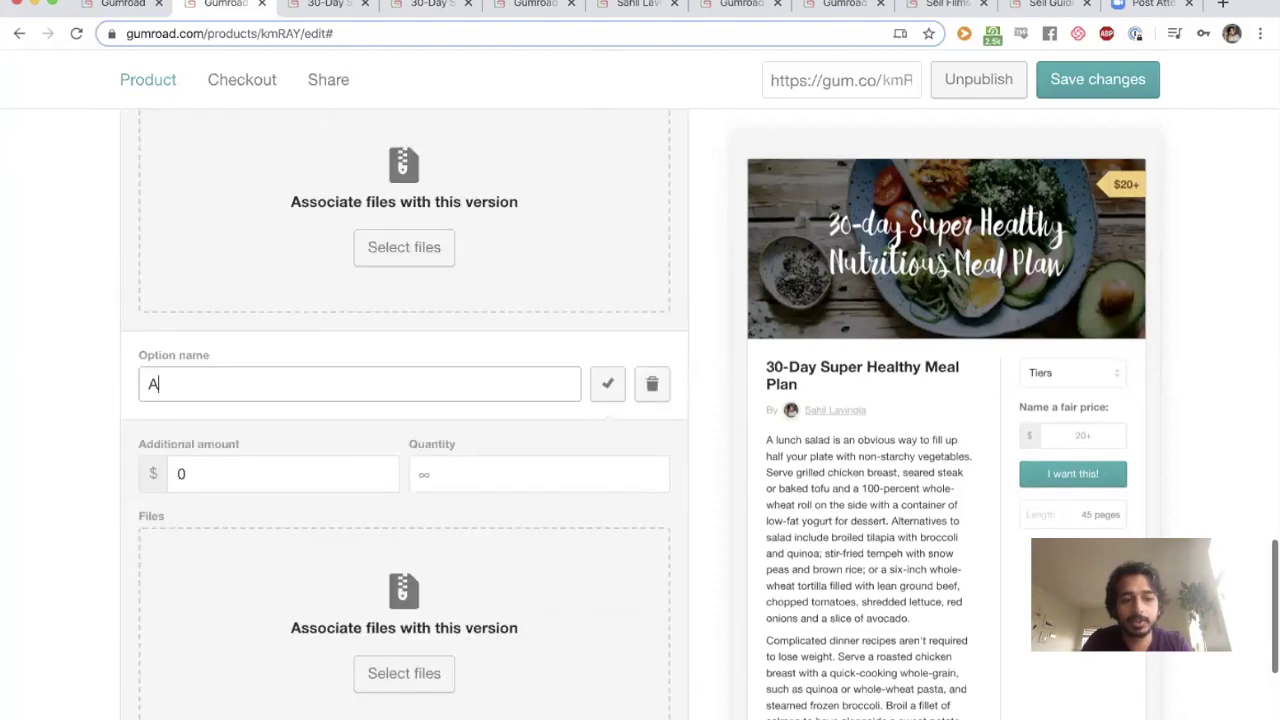
text(dvanced)
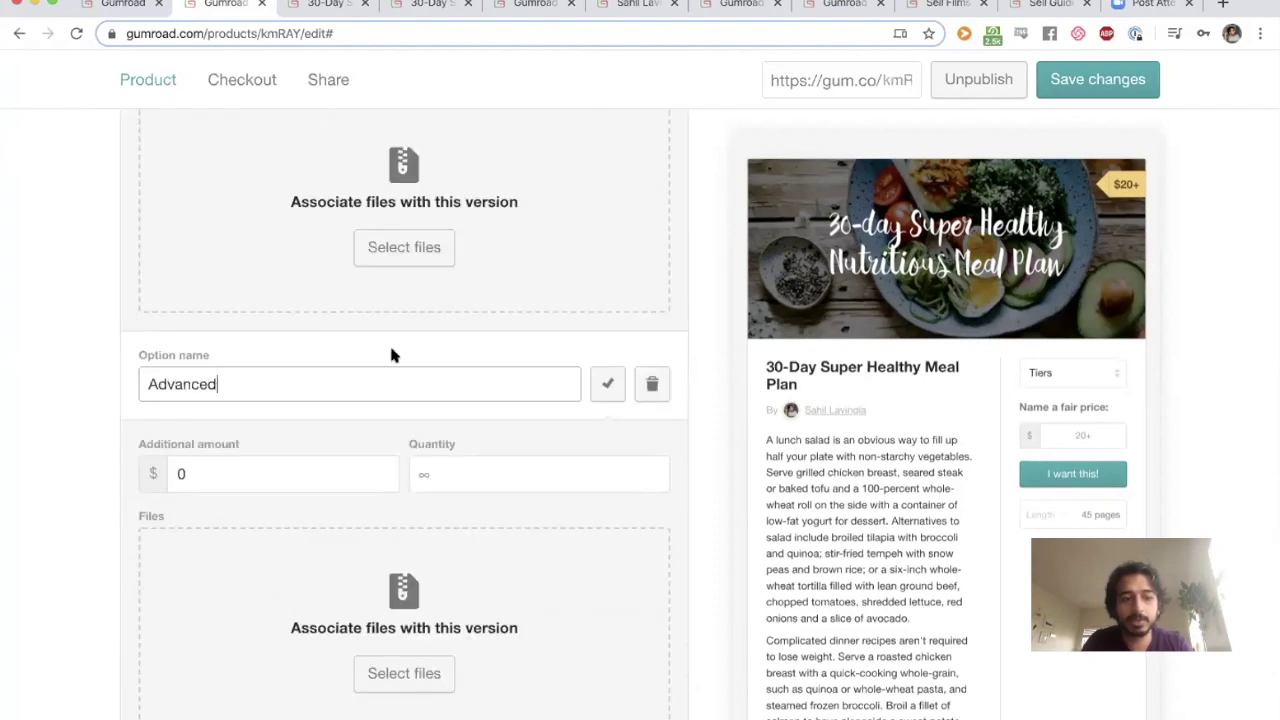
Associate only billion-dollar-company-chapter-0 with Base and both content files with Advanced, and save the changes
click(420, 246)
click(430, 660)
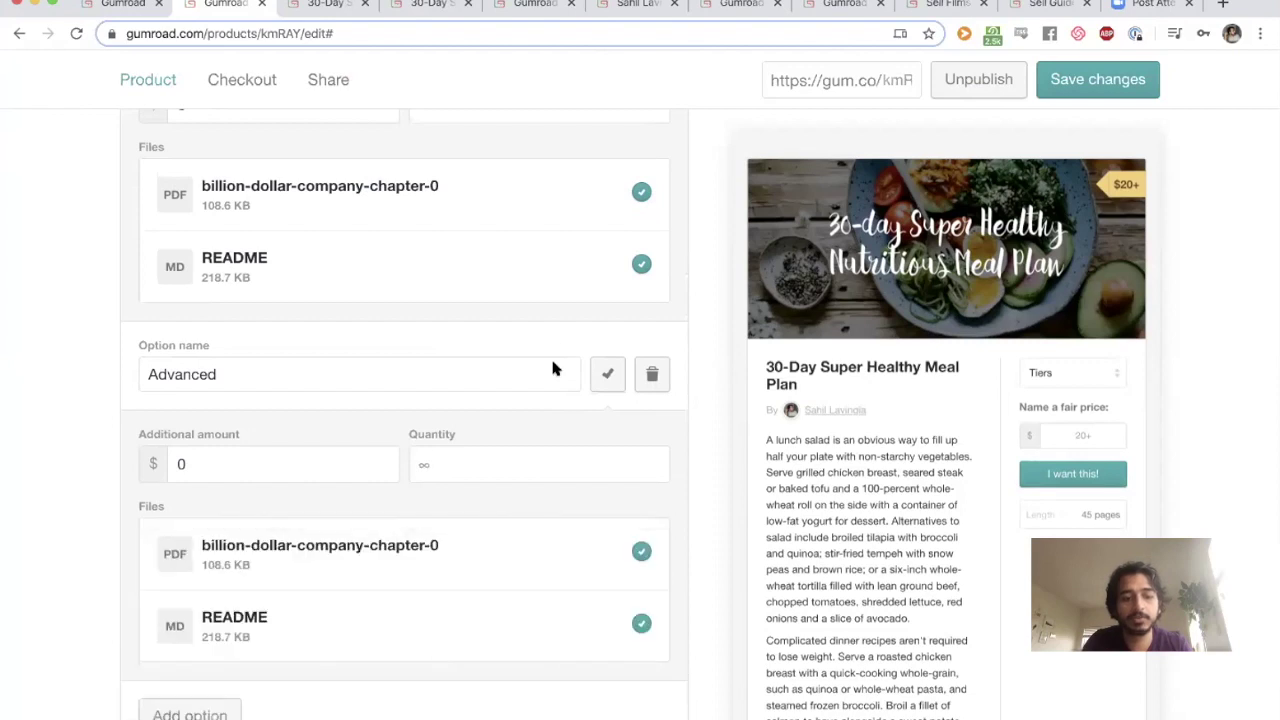
scroll(560, 340, up, 3)
click(410, 515)
scroll(566, 435, down, 1)
scroll(565, 436, down, 5)
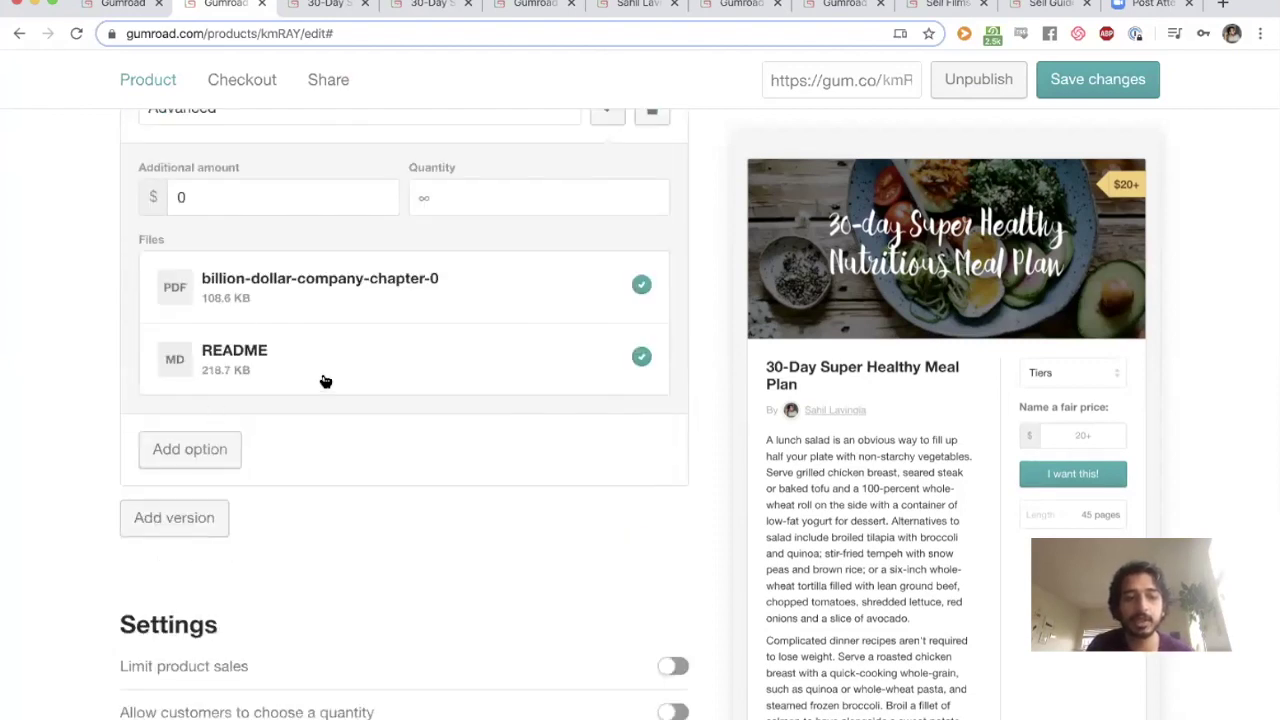
scroll(327, 378, up, 2)
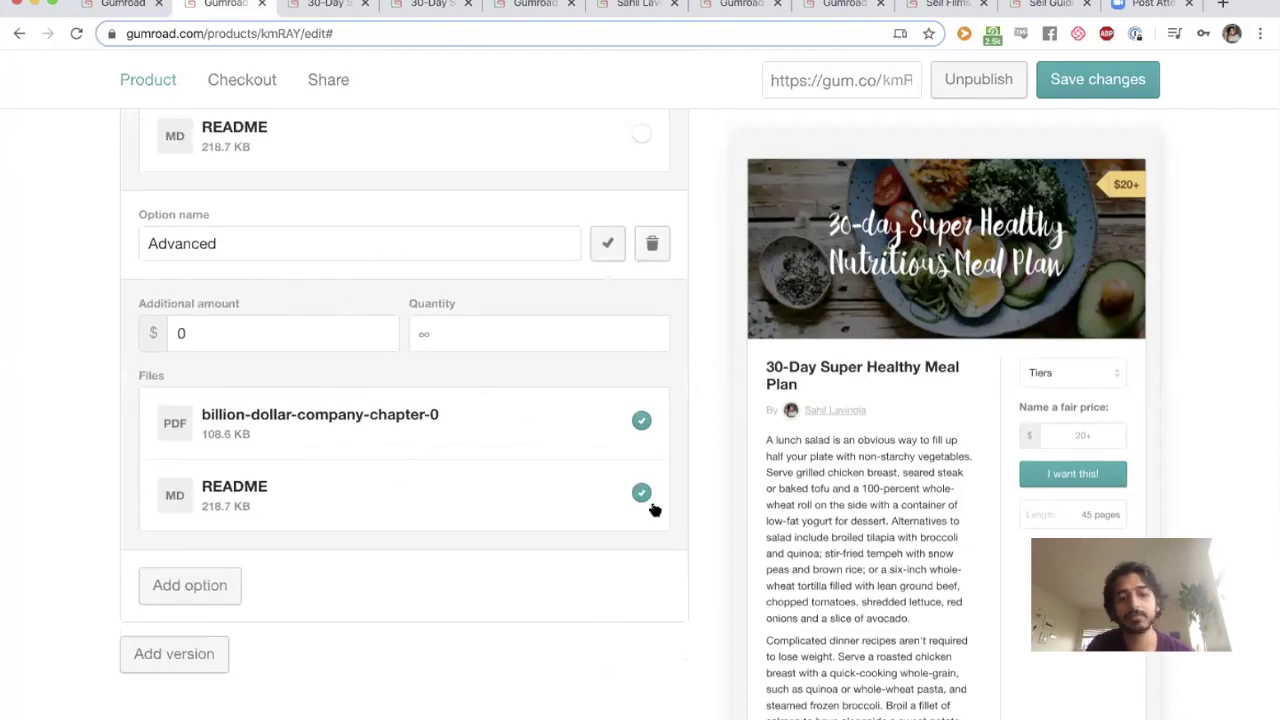
click(1090, 90)
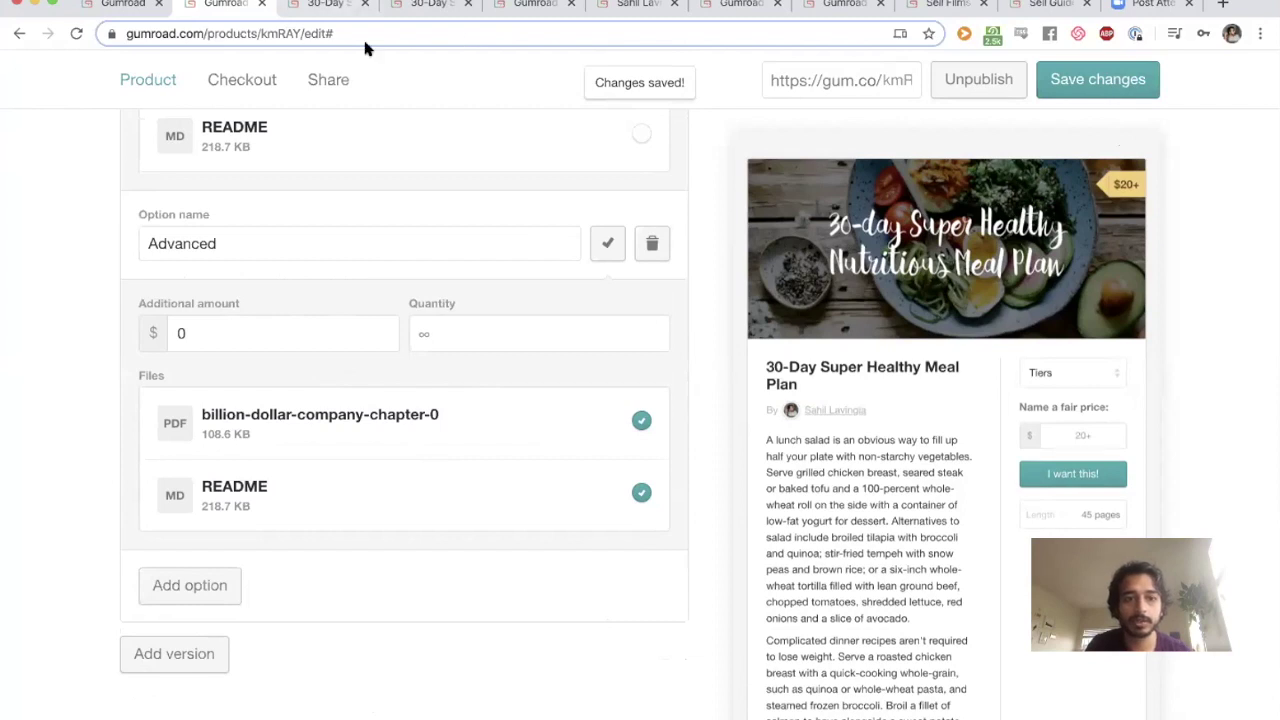
Reload the product's public page and examine the choices buyers get under Tiers
key(ctrl+Tab)
key(super+r)
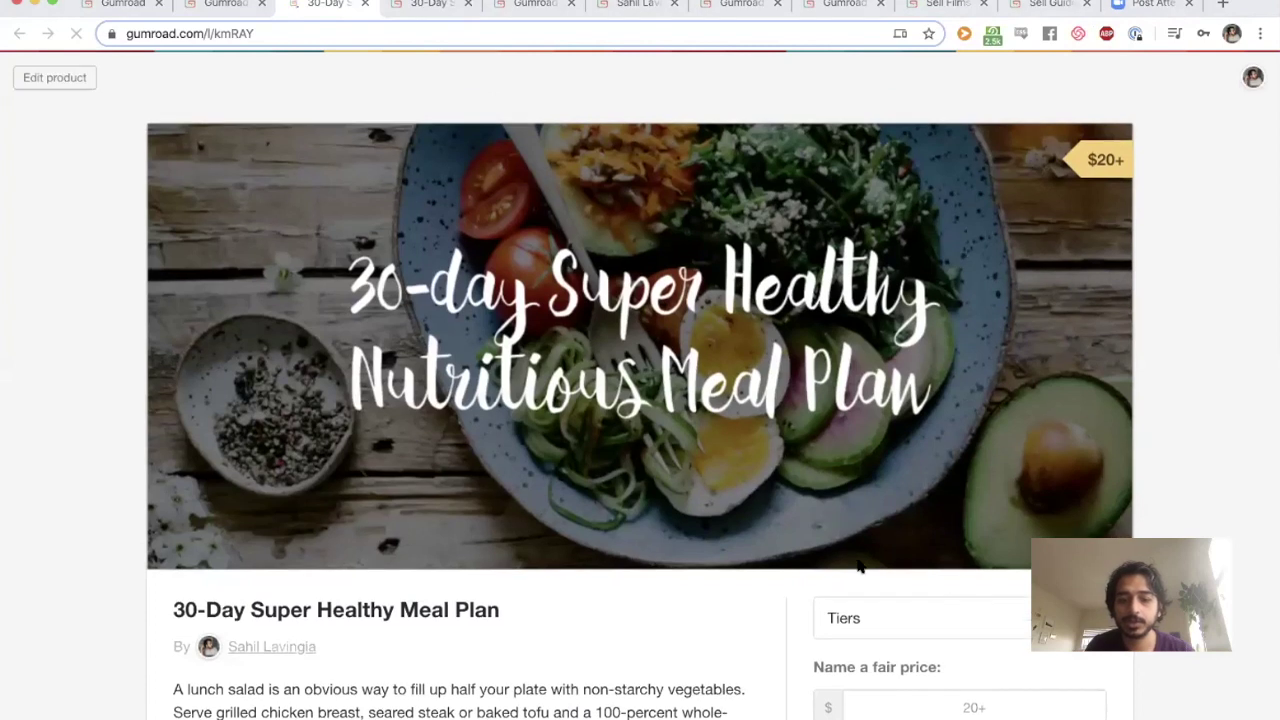
click(862, 605)
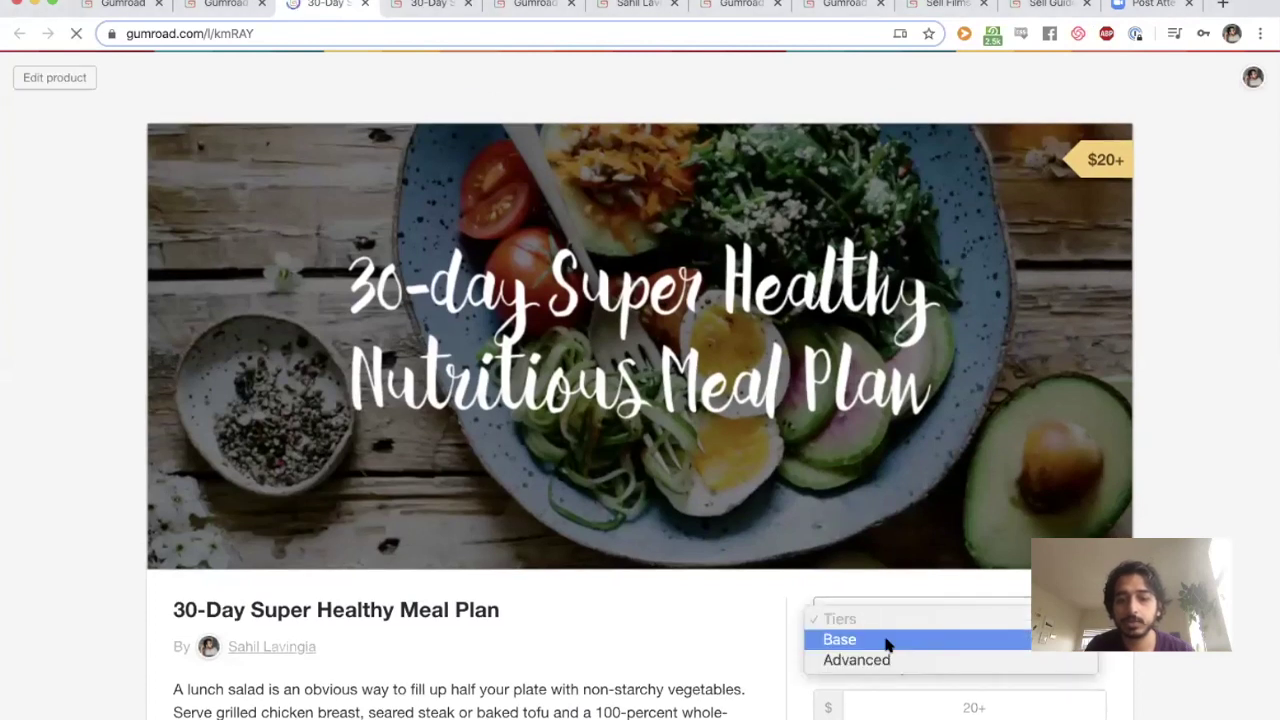
click(785, 631)
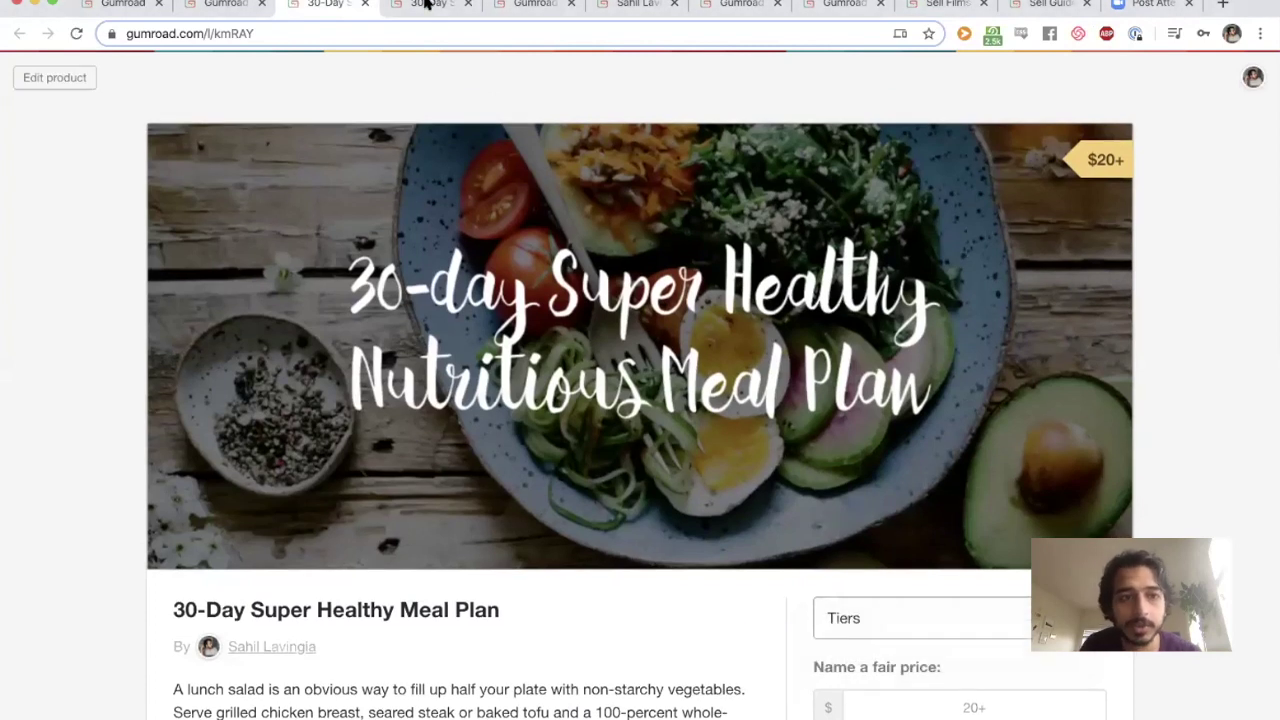
Return to the product editor, set the Advanced option's additional amount to $10 and review the version setup
click(205, 8)
click(437, 326)
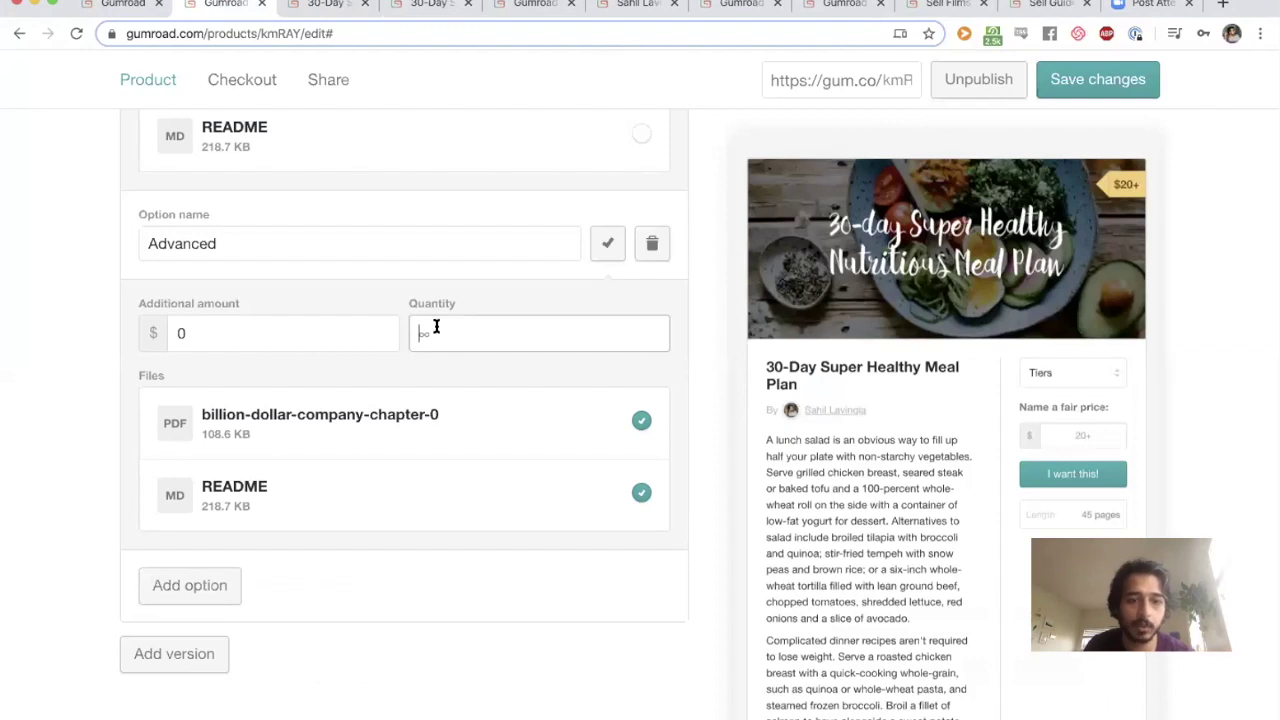
click(263, 328)
text(10)
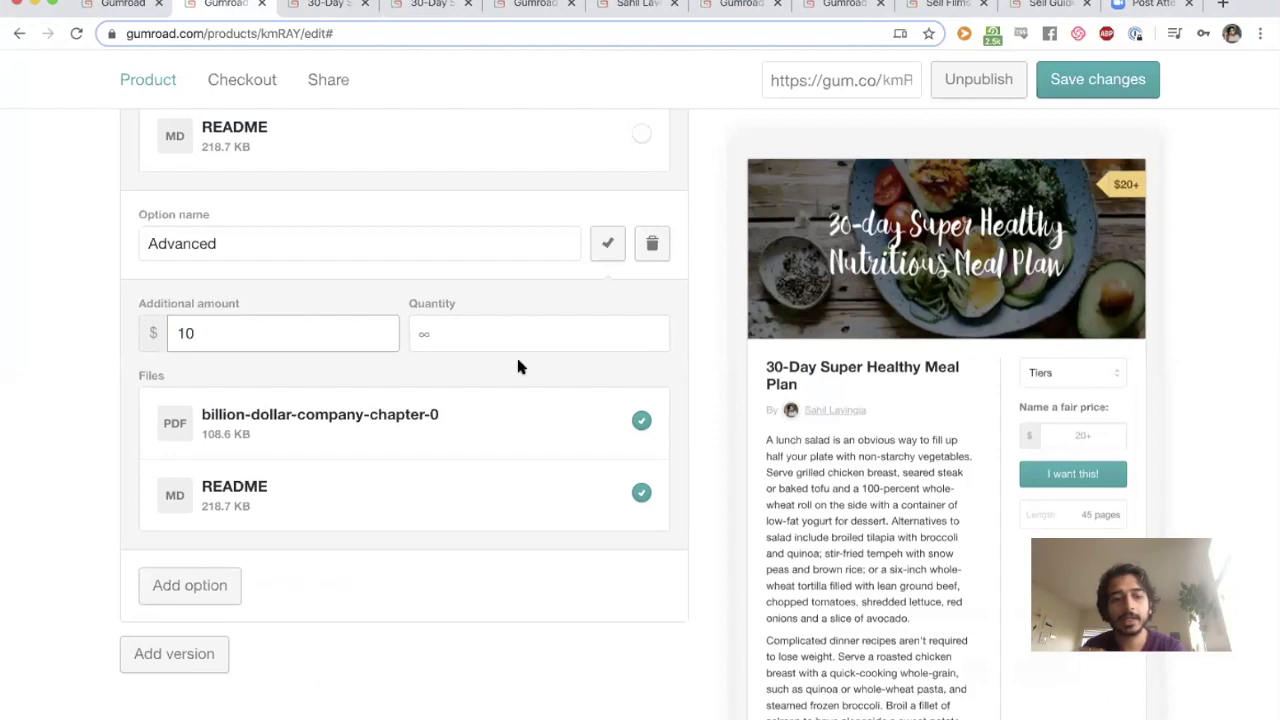
scroll(518, 367, up, 3)
scroll(518, 367, up, 2)
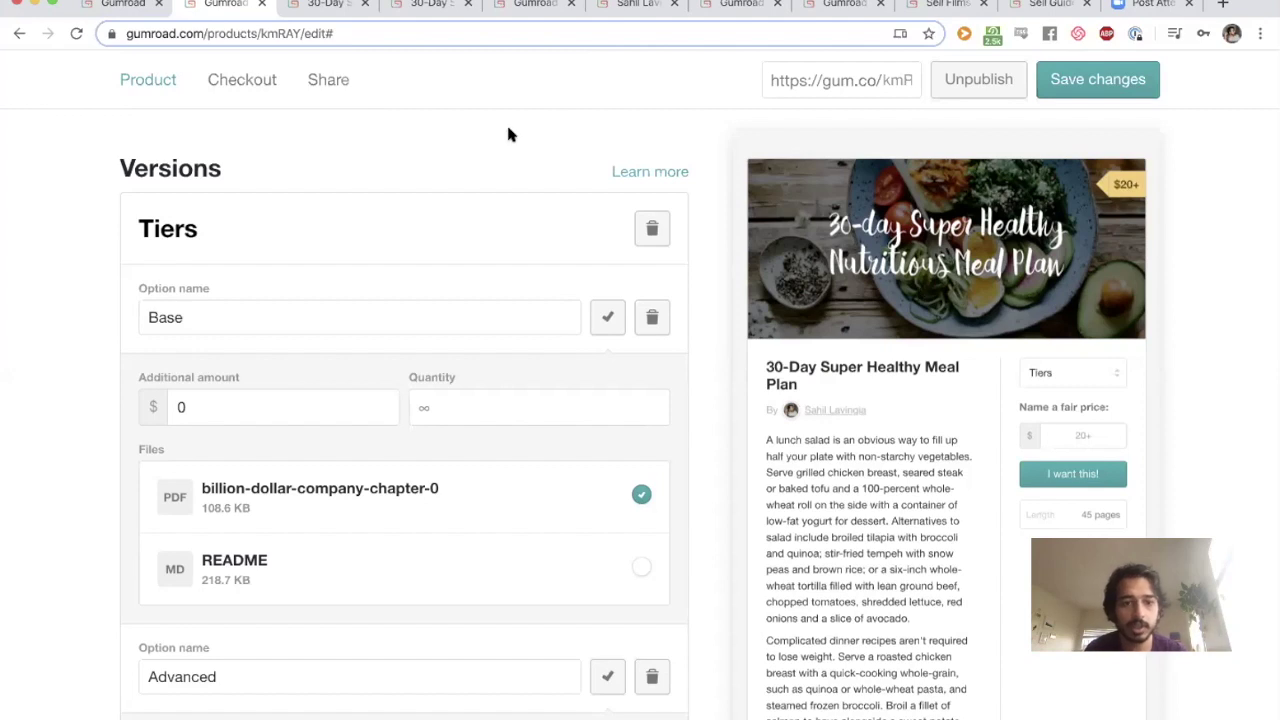
scroll(295, 137, down, 7)
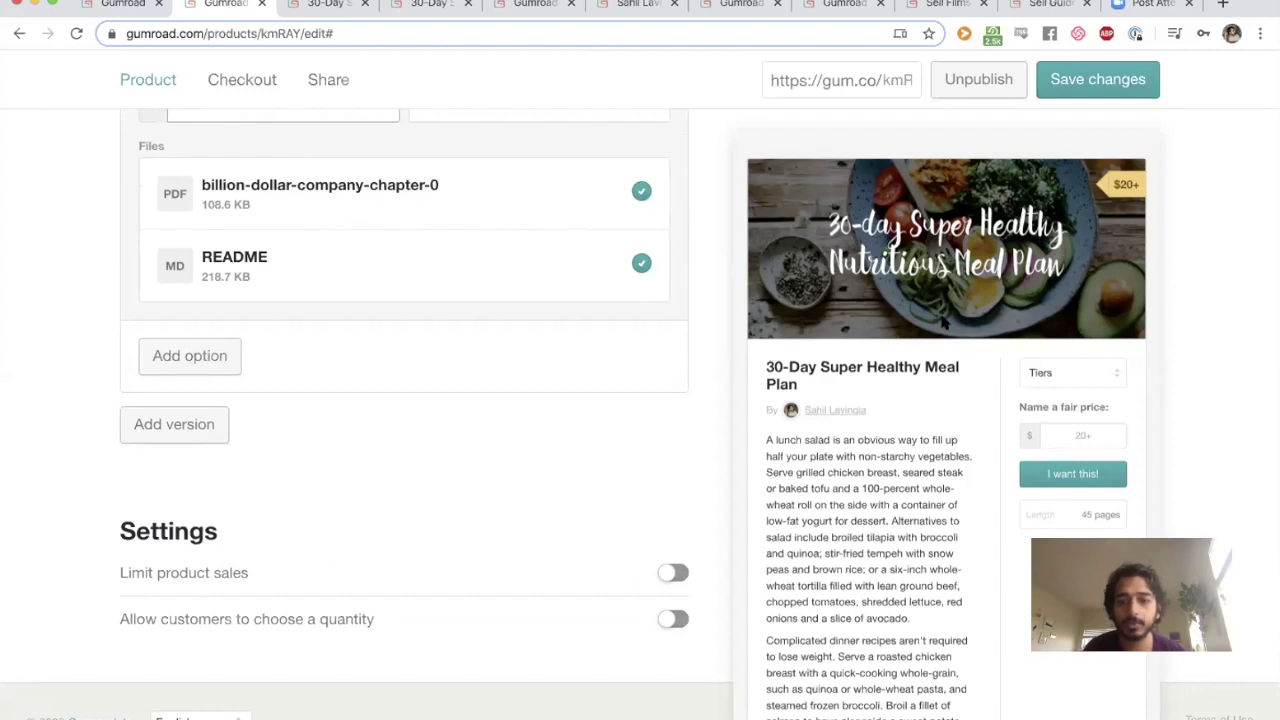
Try out the Limit product sales setting for the meal plan and switch it back off
click(667, 577)
click(668, 576)
click(672, 573)
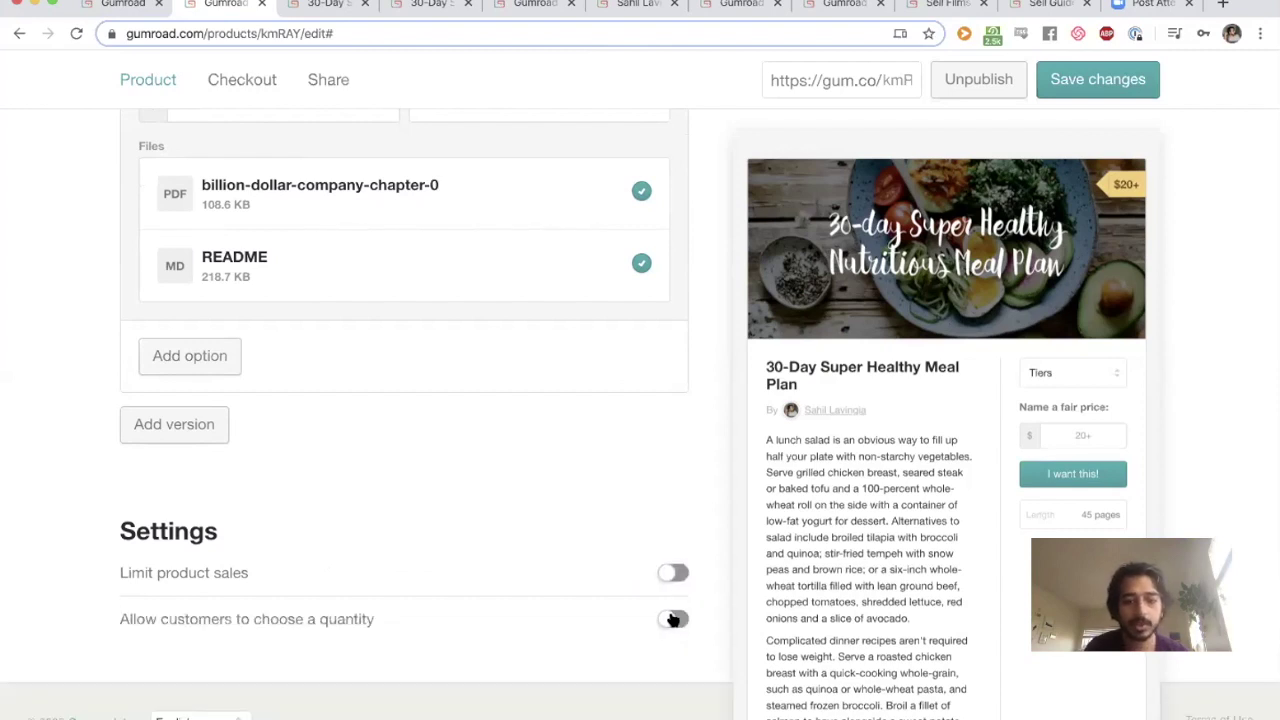
scroll(666, 543, up, 10)
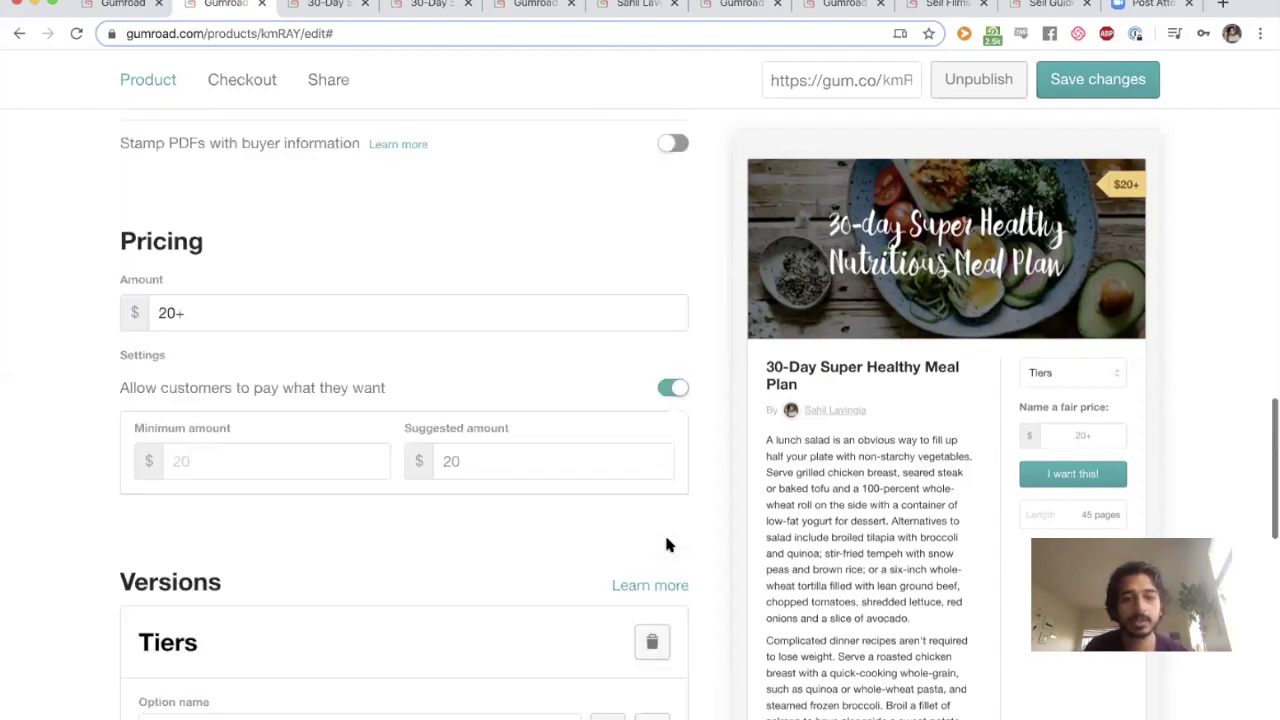
scroll(668, 545, up, 5)
scroll(250, 103, up, 5)
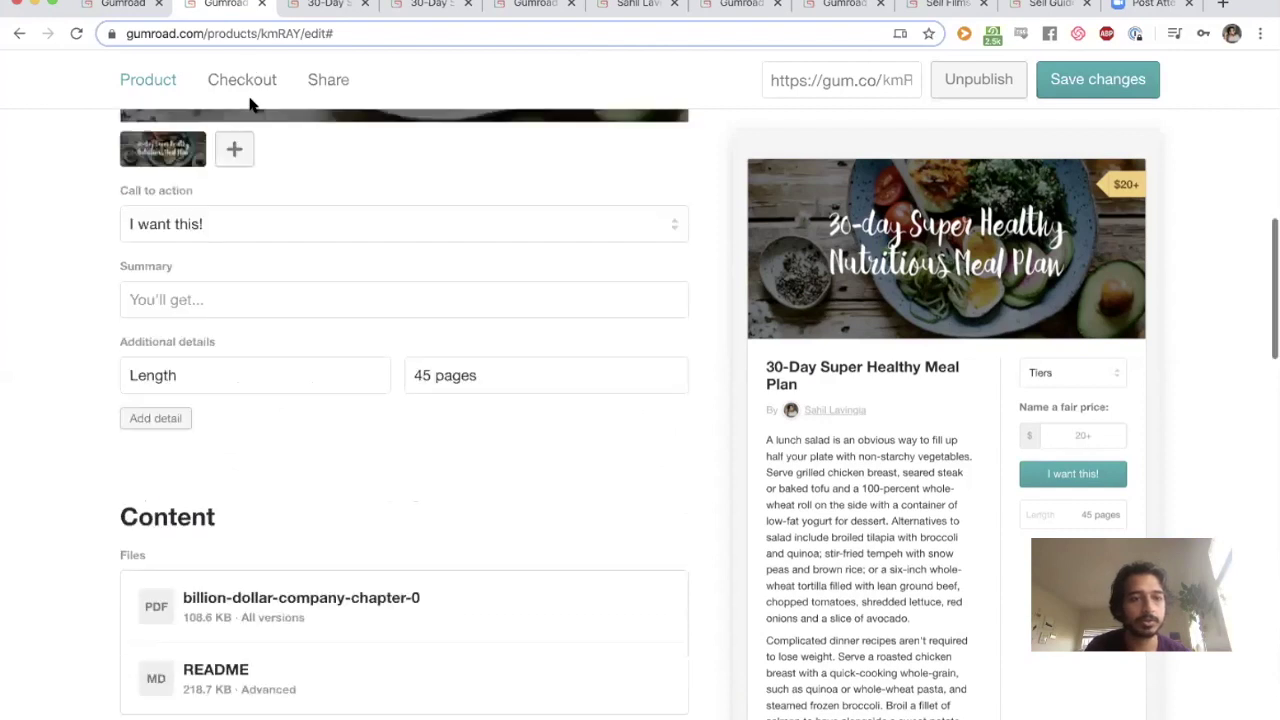
In the product's checkout settings, add a custom payment form field asking "What city do you live in?"
click(240, 80)
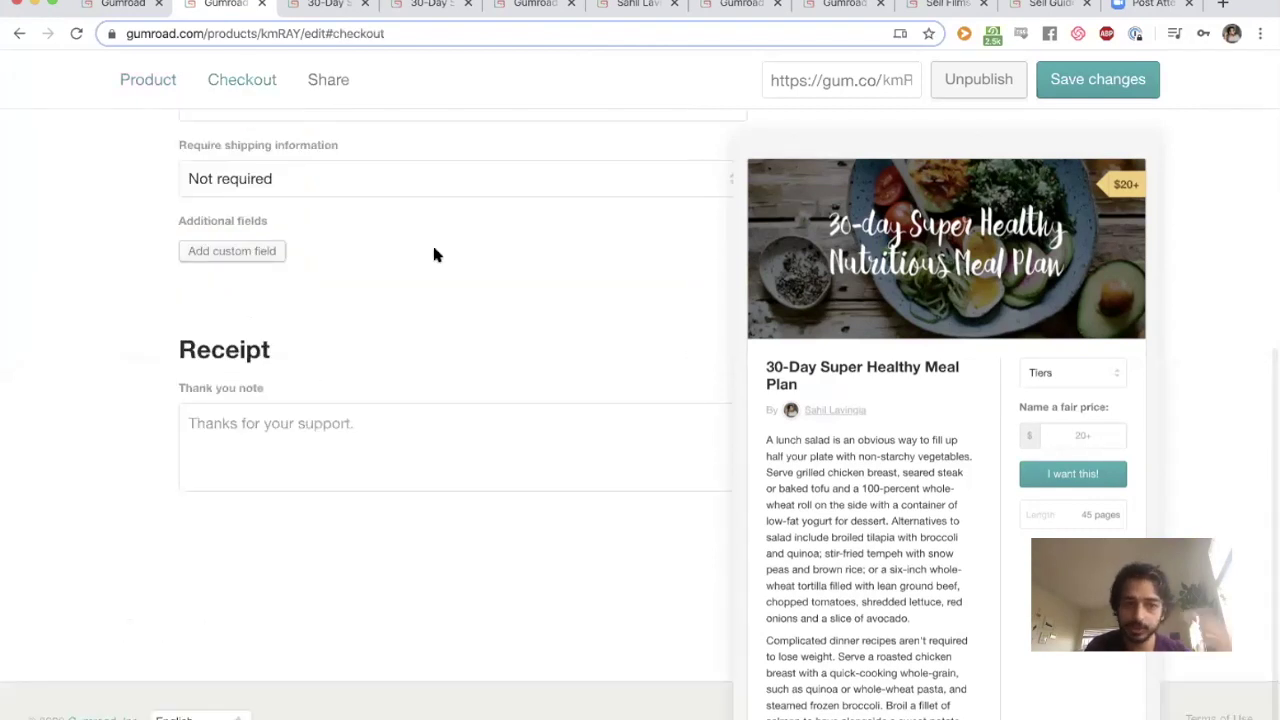
scroll(434, 251, up, 6)
scroll(489, 413, down, 3)
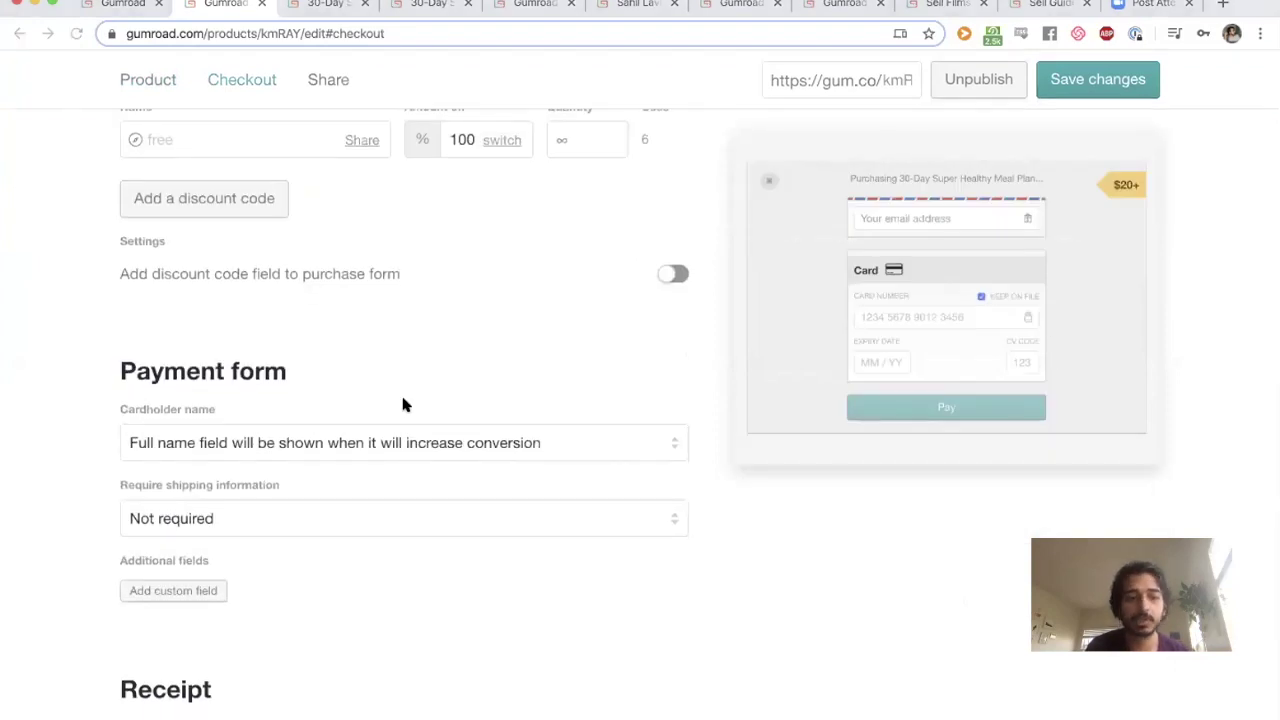
scroll(224, 515, down, 1)
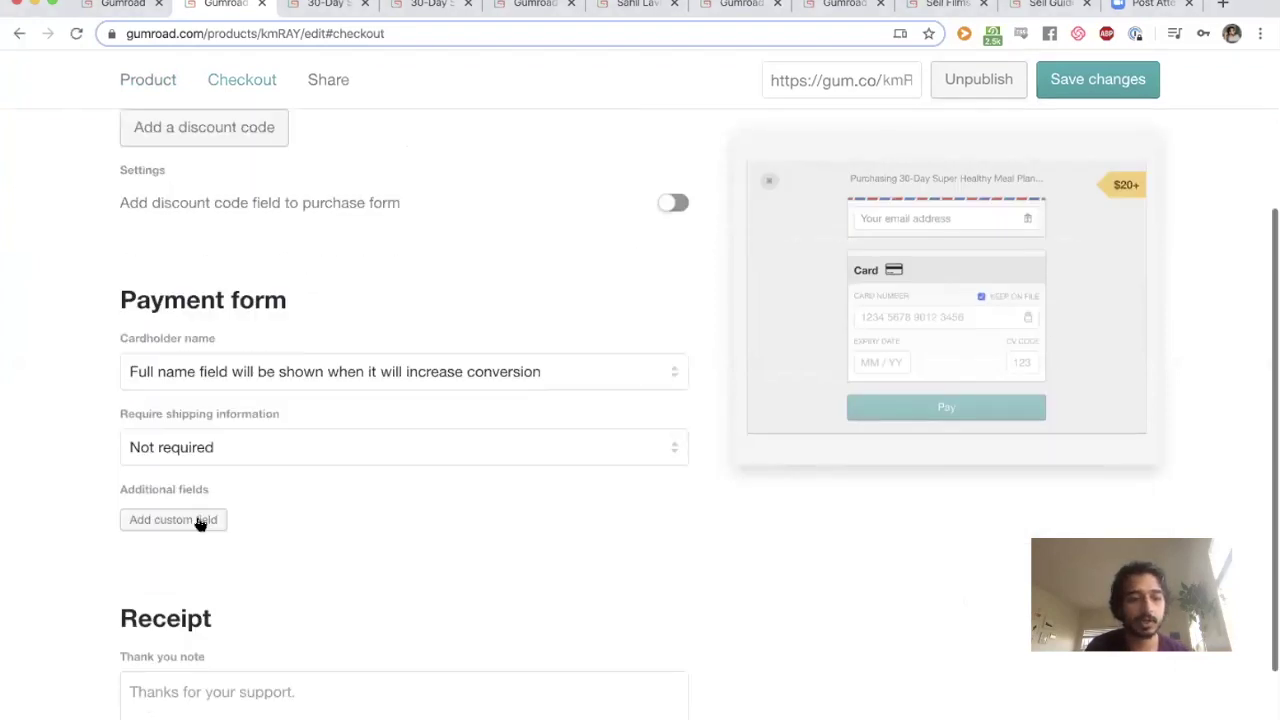
click(174, 520)
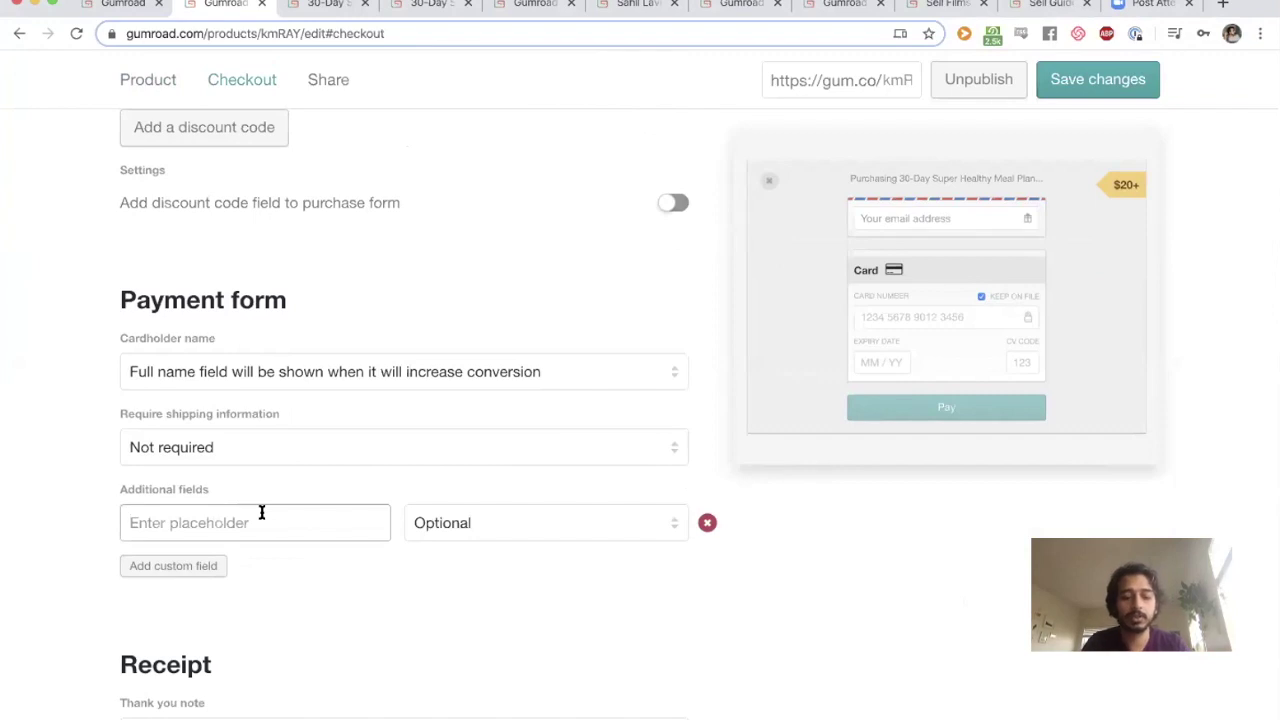
text(What city do yu)
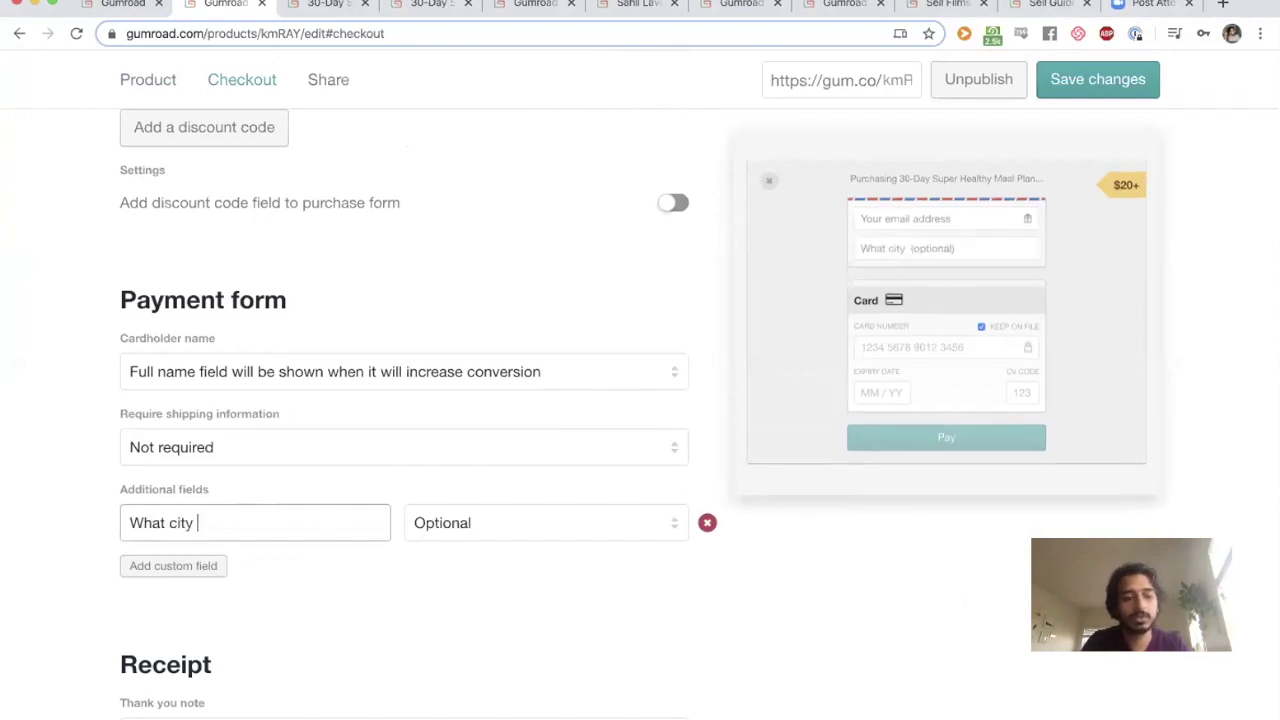
key(BackSpace)
key(BackSpace)
text(ou live)
key(BackSpace)
key(BackSpace)
text(ve in?)
Check the requirement choices for the custom city field and keep it Optional
click(423, 527)
click(482, 513)
click(491, 517)
click(503, 540)
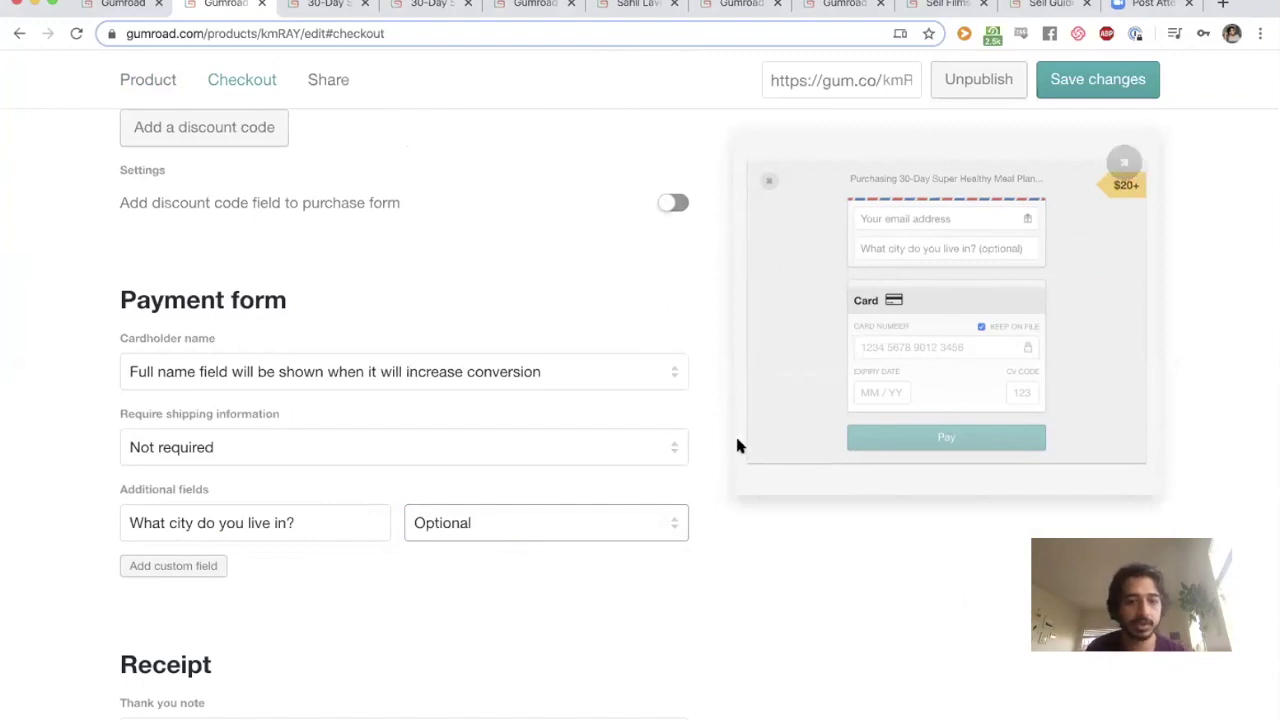
Write "THANK YOU SO MUCH!!!!!" as the receipt's thank you note
scroll(600, 507, down, 2)
click(449, 563)
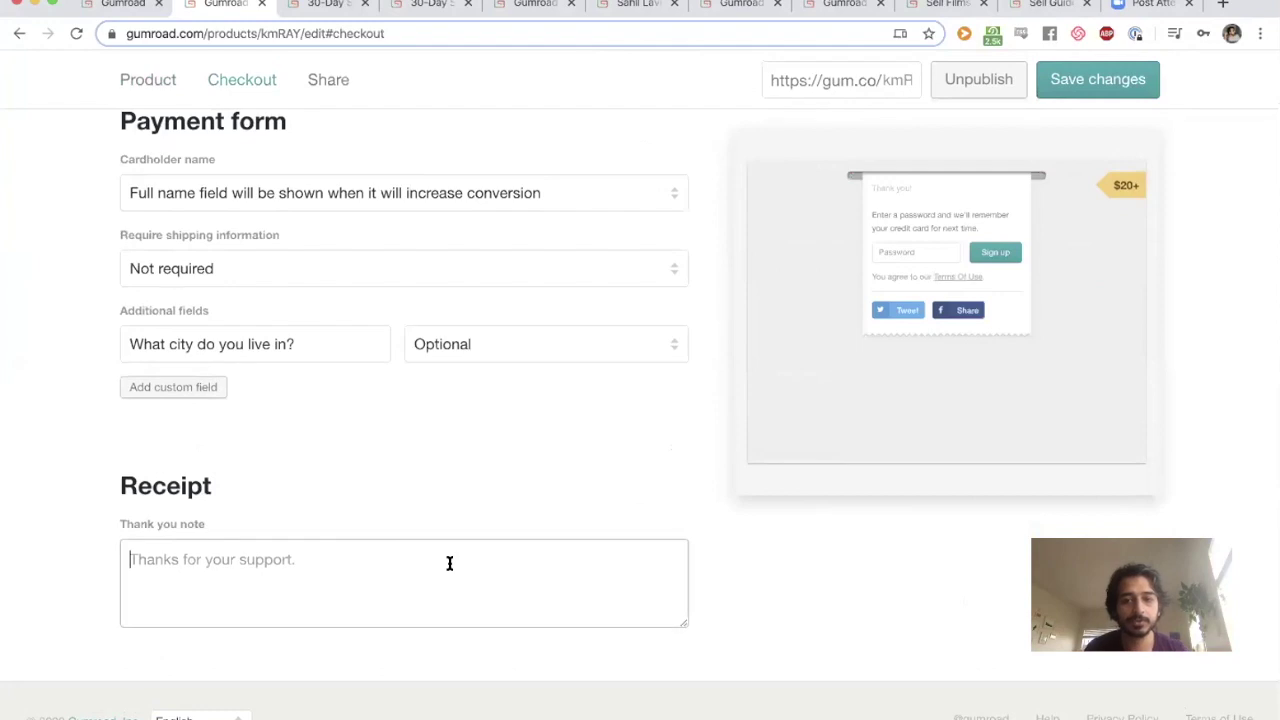
text(THANK)
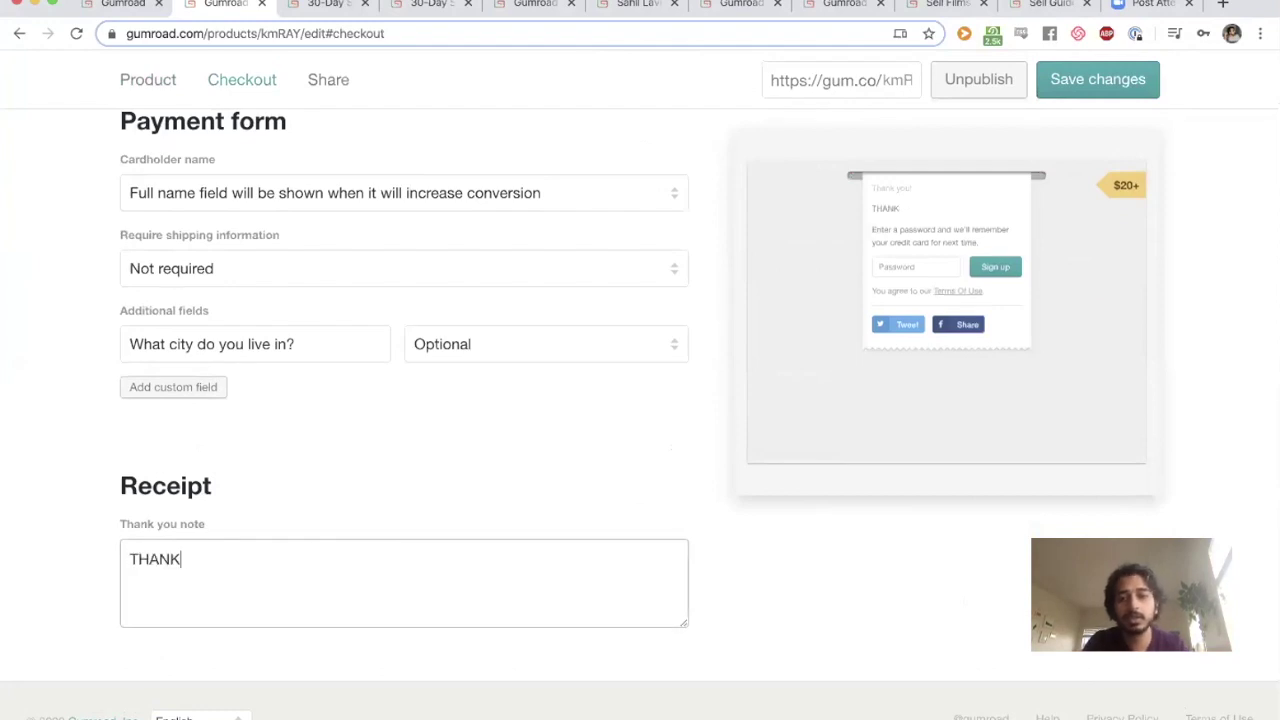
text( YOU SO MUCH!!!!!)
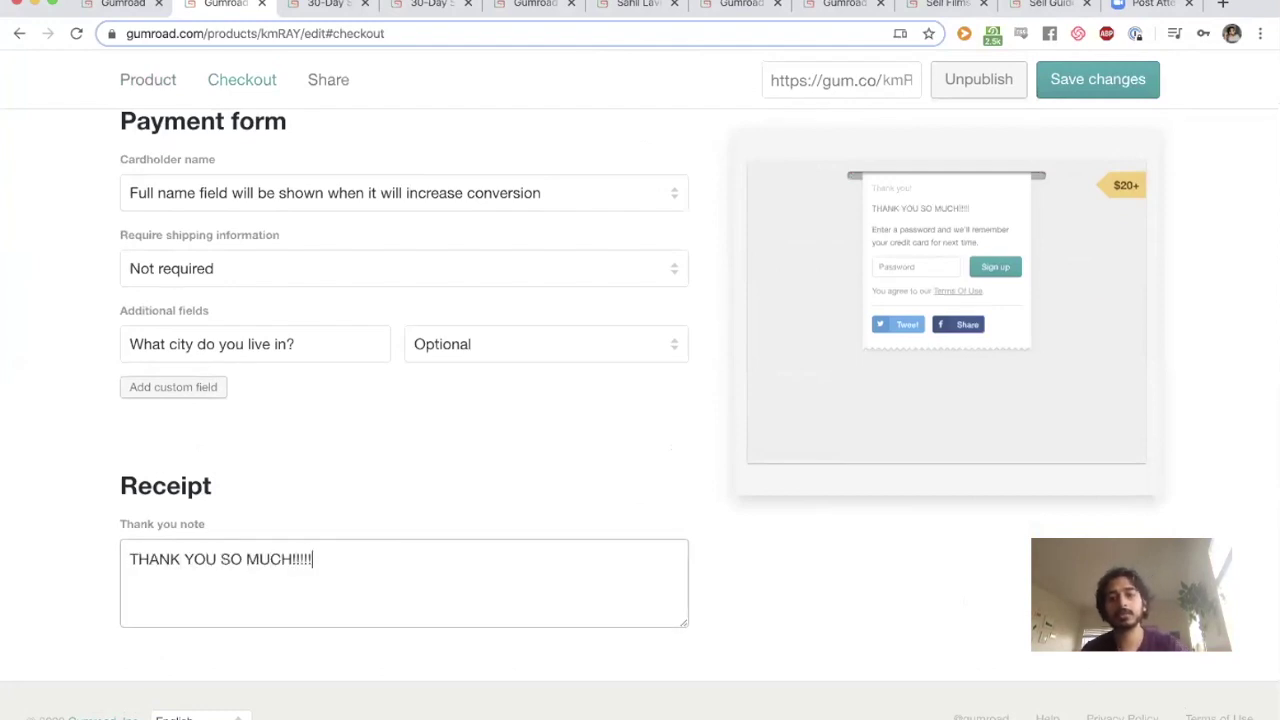
Replace the receipt's thank you note with "Register for the premium webinar here: URL"
key(super+a)
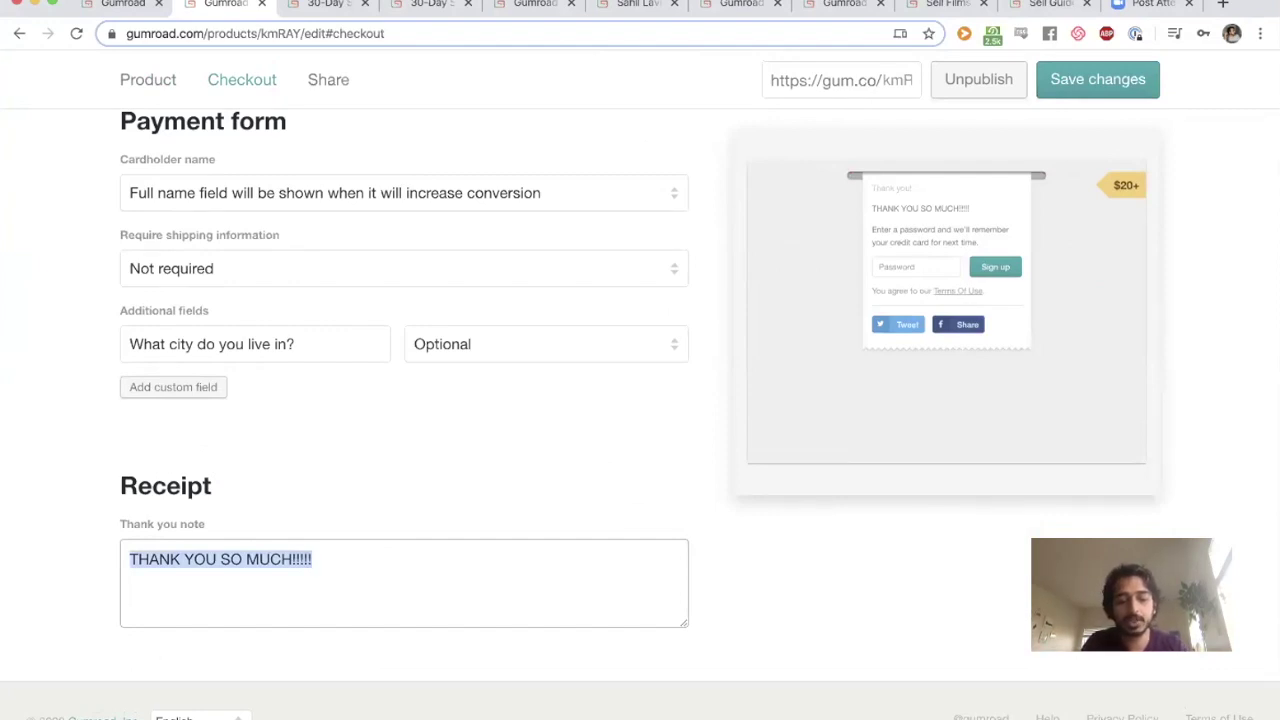
key(BackSpace)
text(Regi)
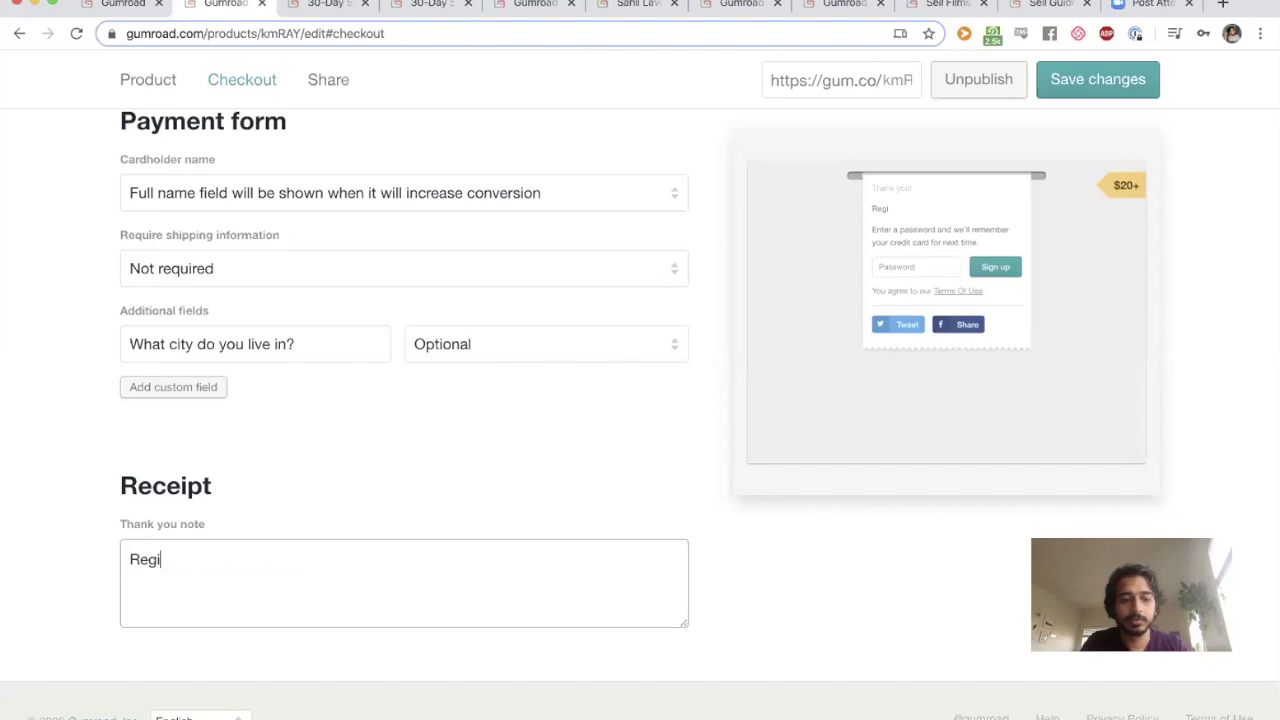
text(ster for the premiuwebinar)
key(alt+Left)
text(premium)
key(alt+Right)
text(here: URL)
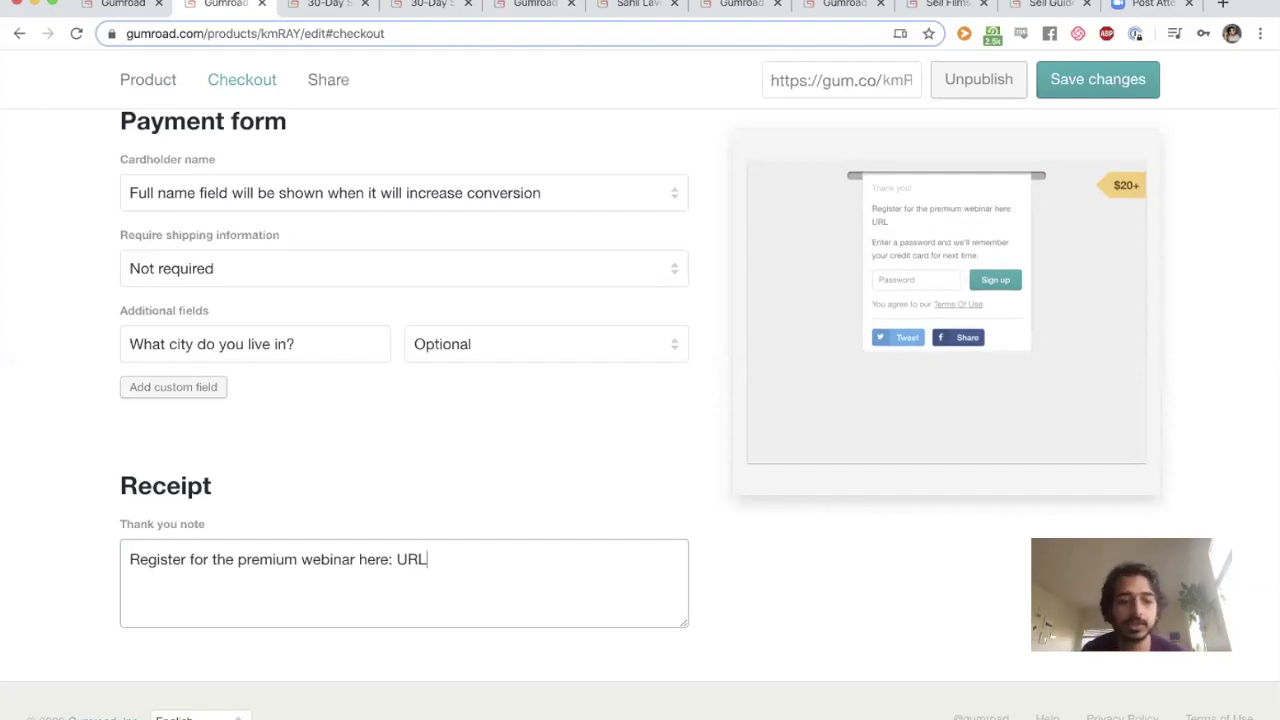
Look over the checkout settings, open the product's sharing options and copy its URL
scroll(590, 385, up, 2)
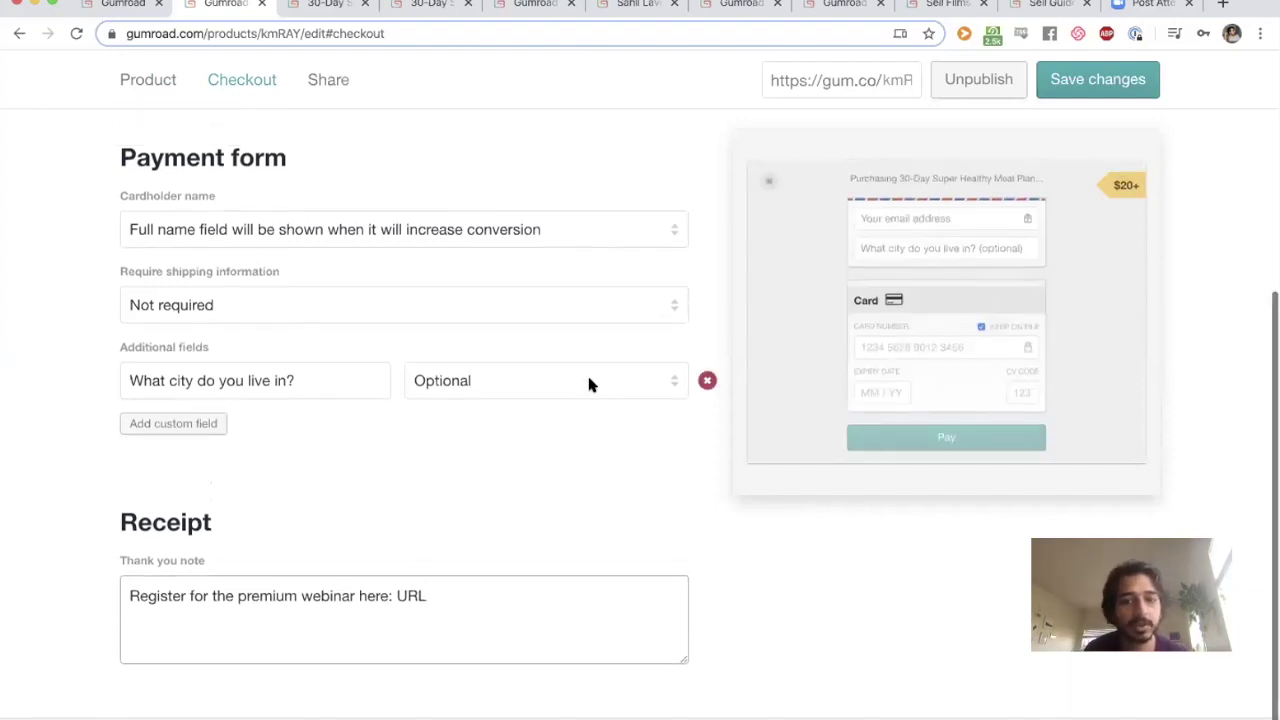
scroll(587, 375, up, 2)
scroll(587, 375, down, 3)
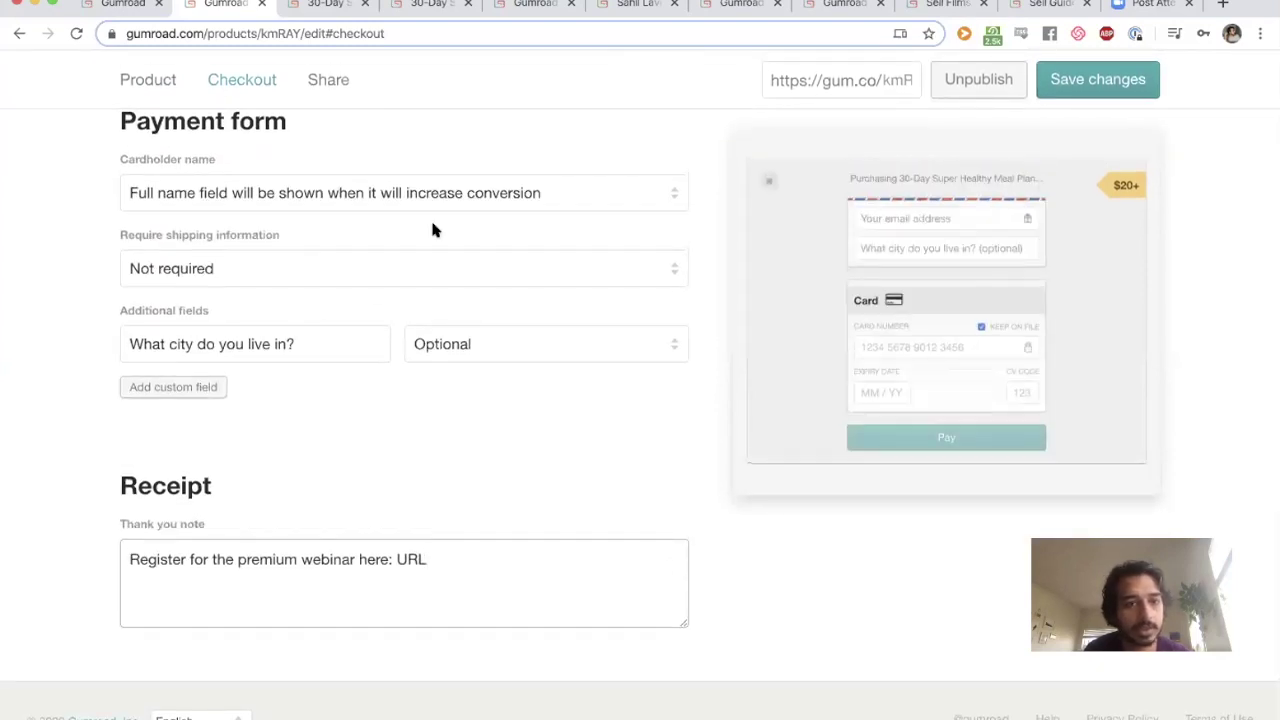
scroll(425, 190, up, 1)
scroll(422, 177, up, 5)
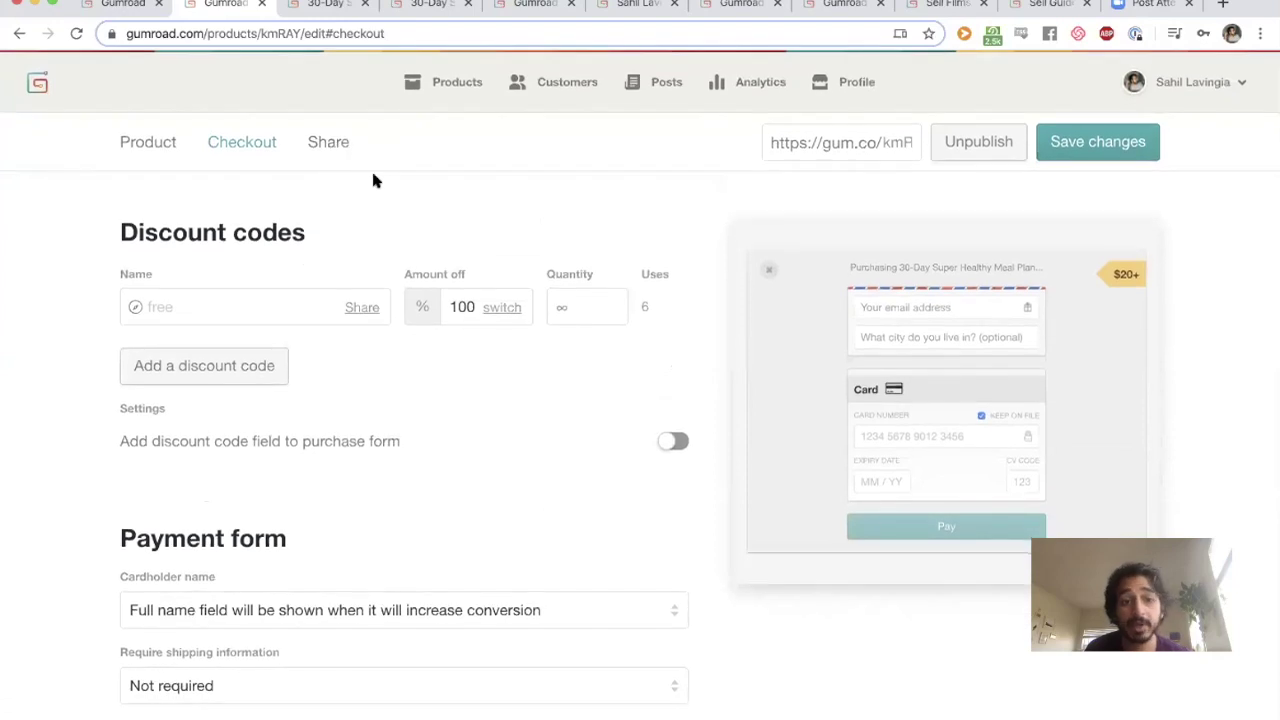
click(330, 140)
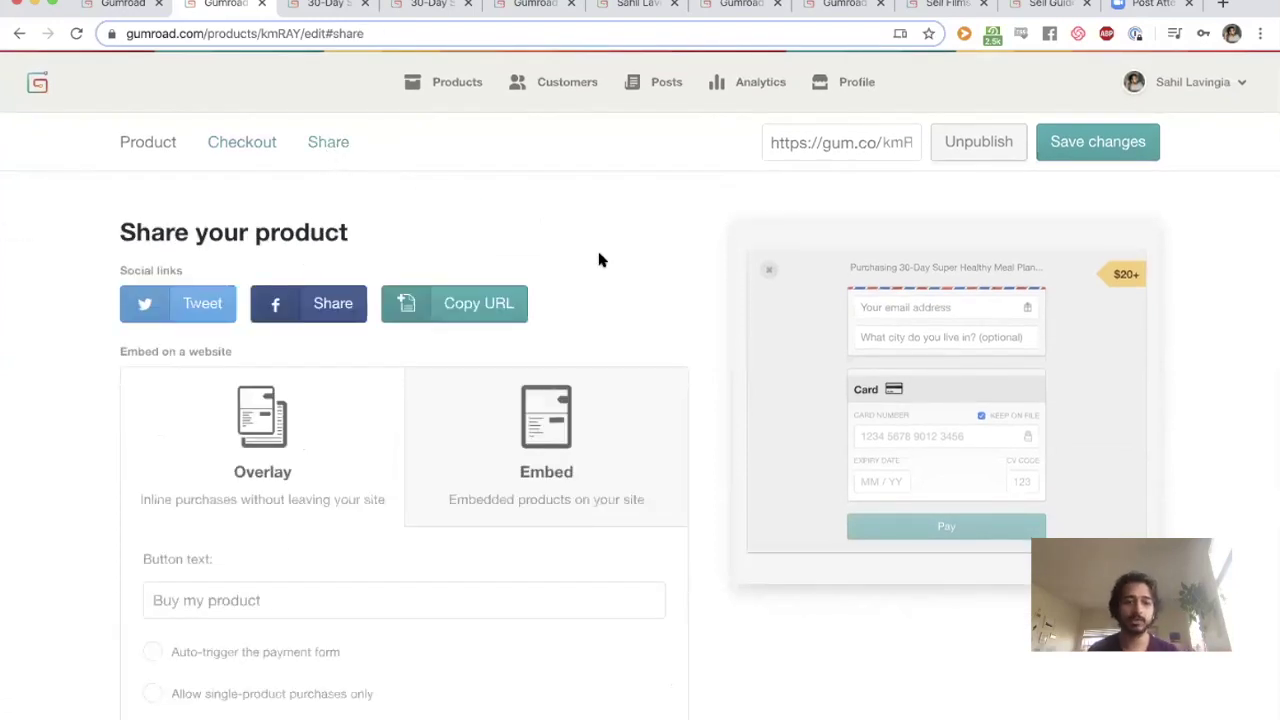
click(446, 305)
Preview the "Buy my product" website overlay, look through the product and its purchase options, and close it
scroll(703, 257, down, 5)
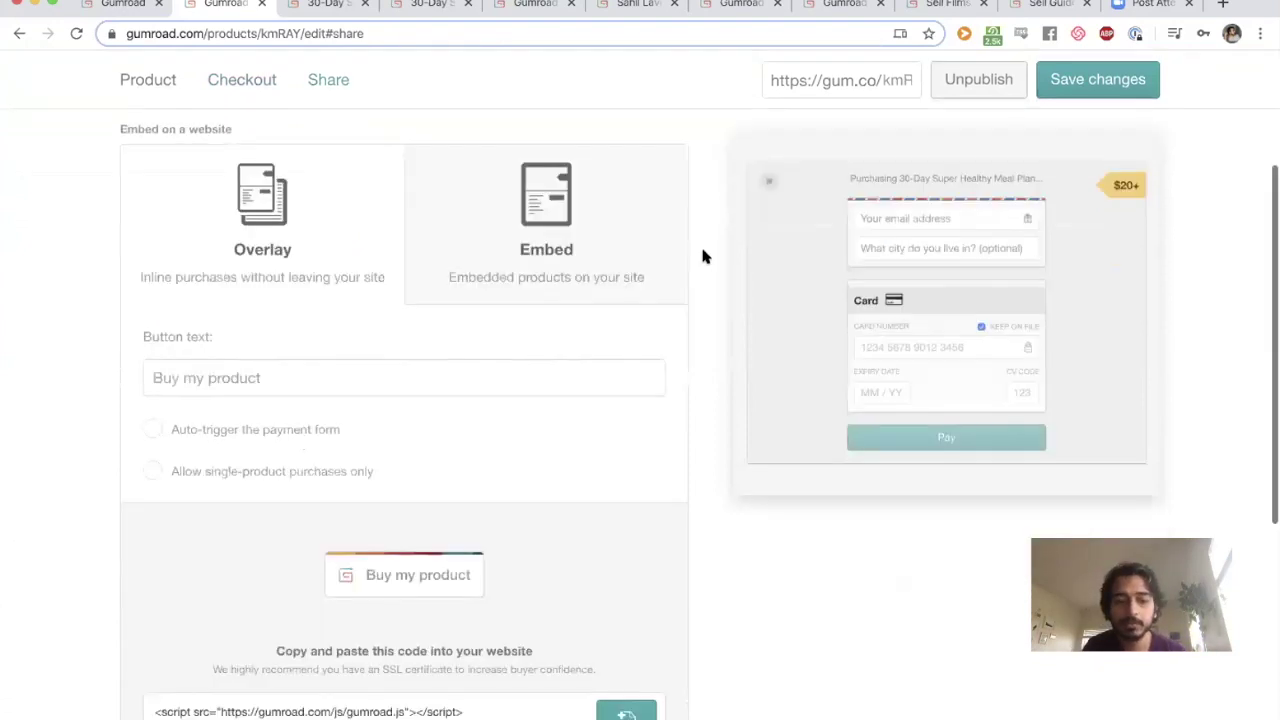
click(433, 455)
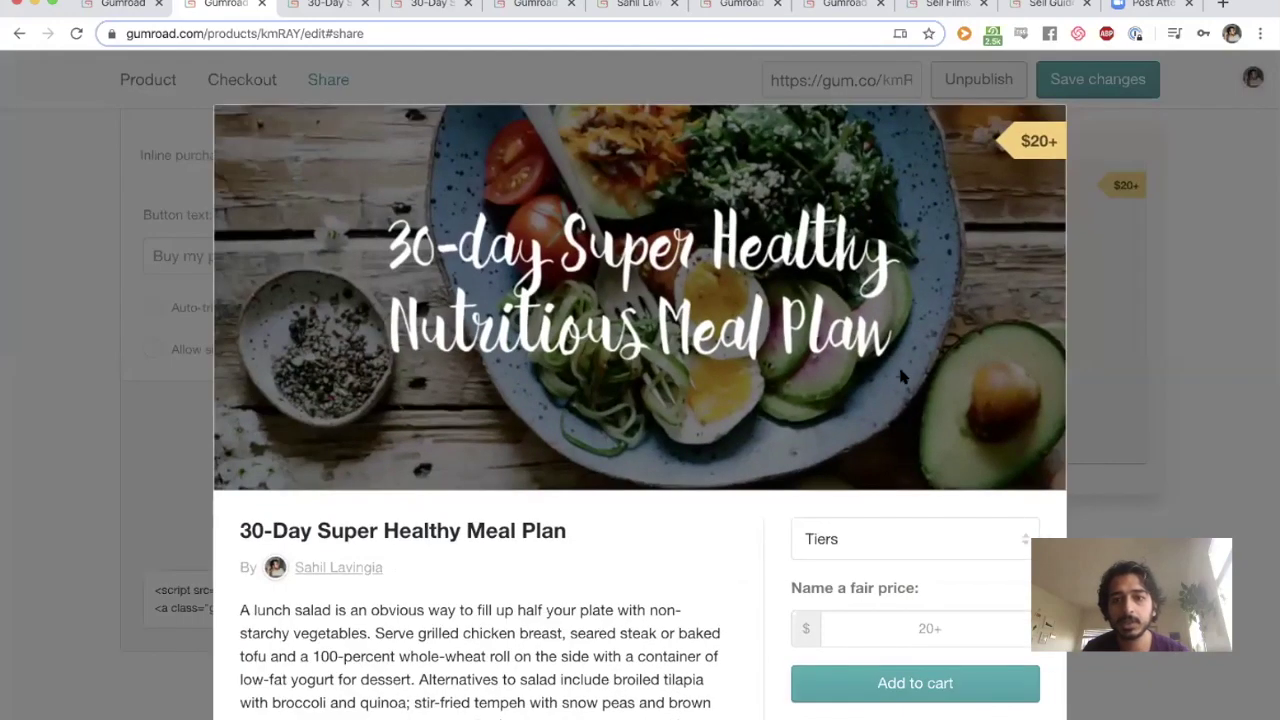
scroll(548, 556, down, 5)
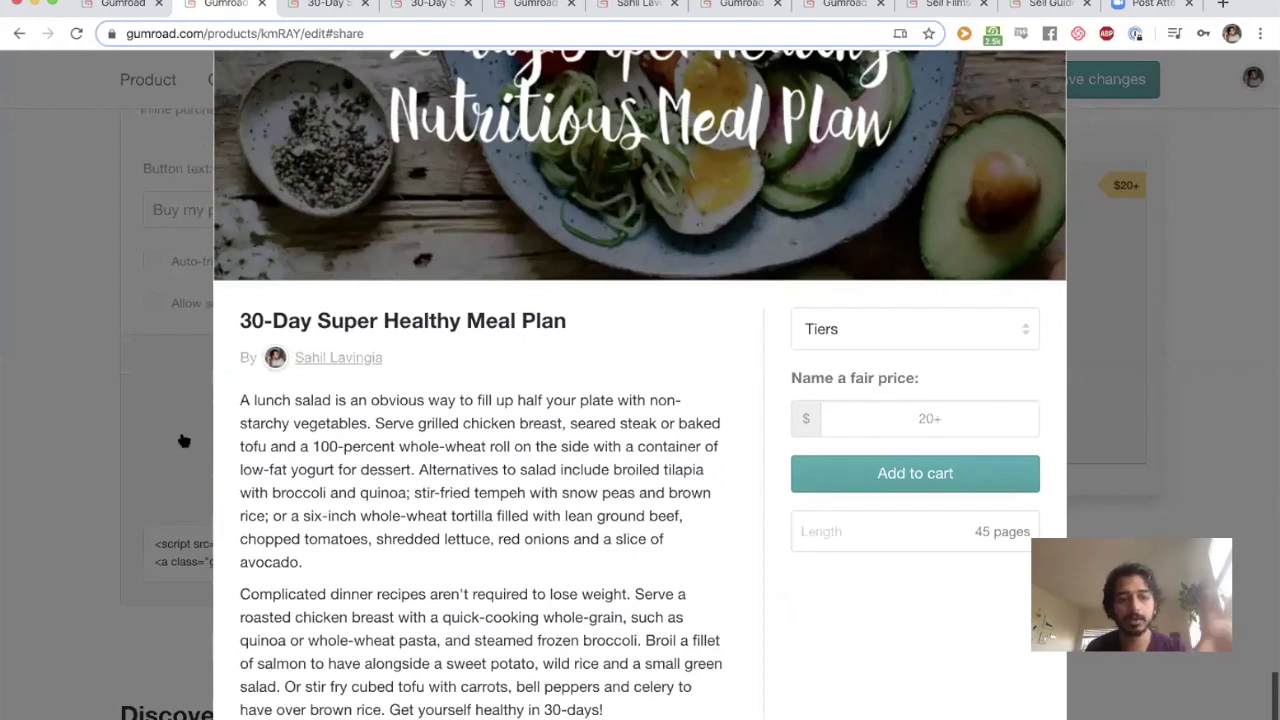
click(130, 420)
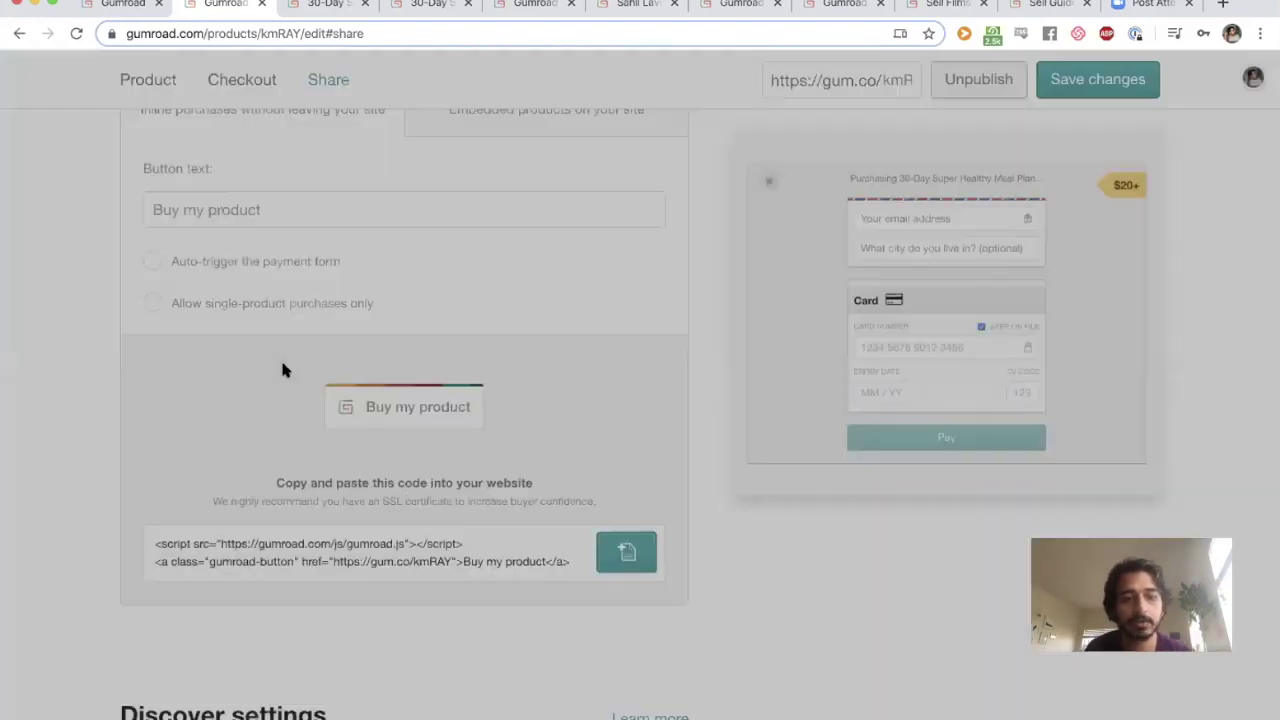
Open the creator's profile and examine the products and published posts it shows to visitors
scroll(280, 360, up, 5)
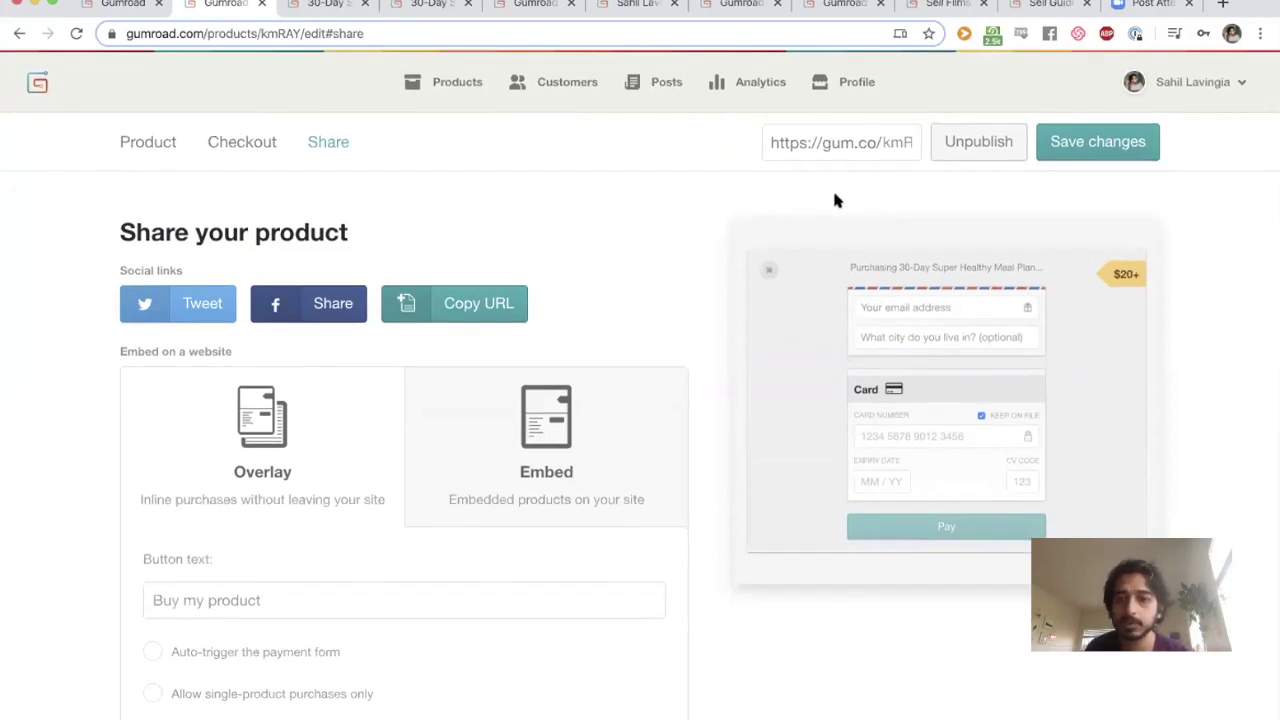
click(860, 83)
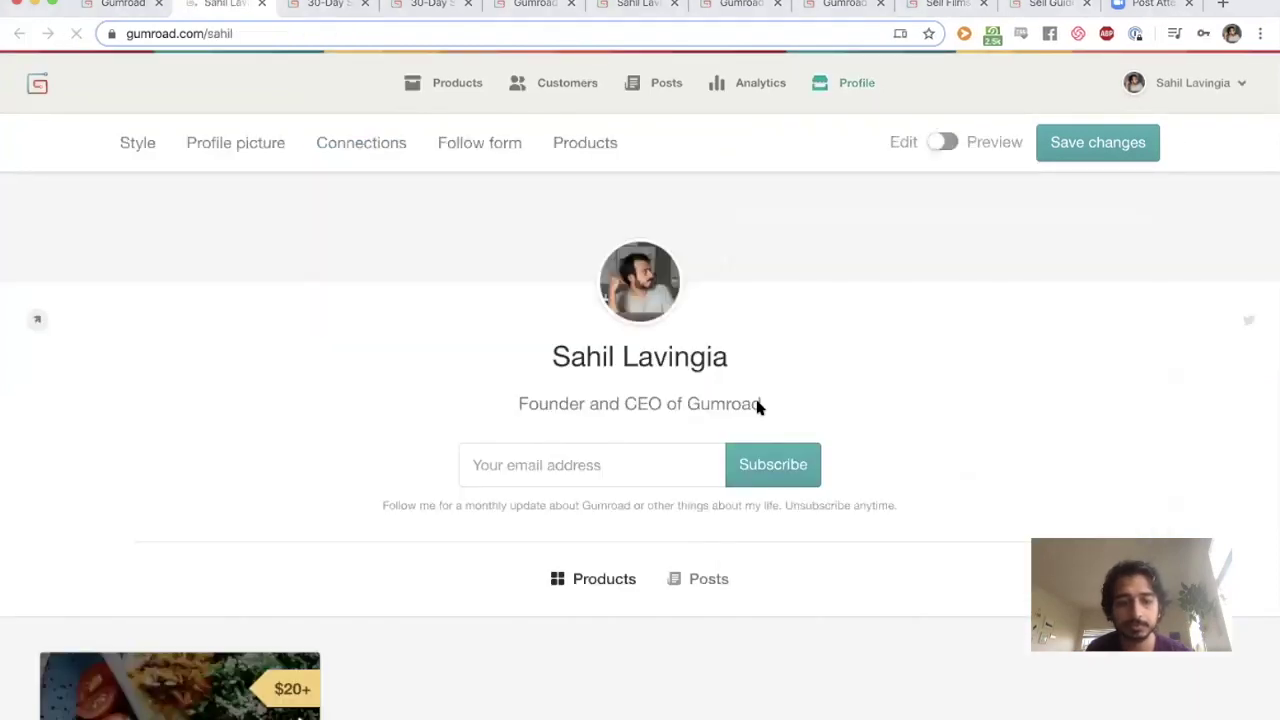
scroll(789, 360, down, 3)
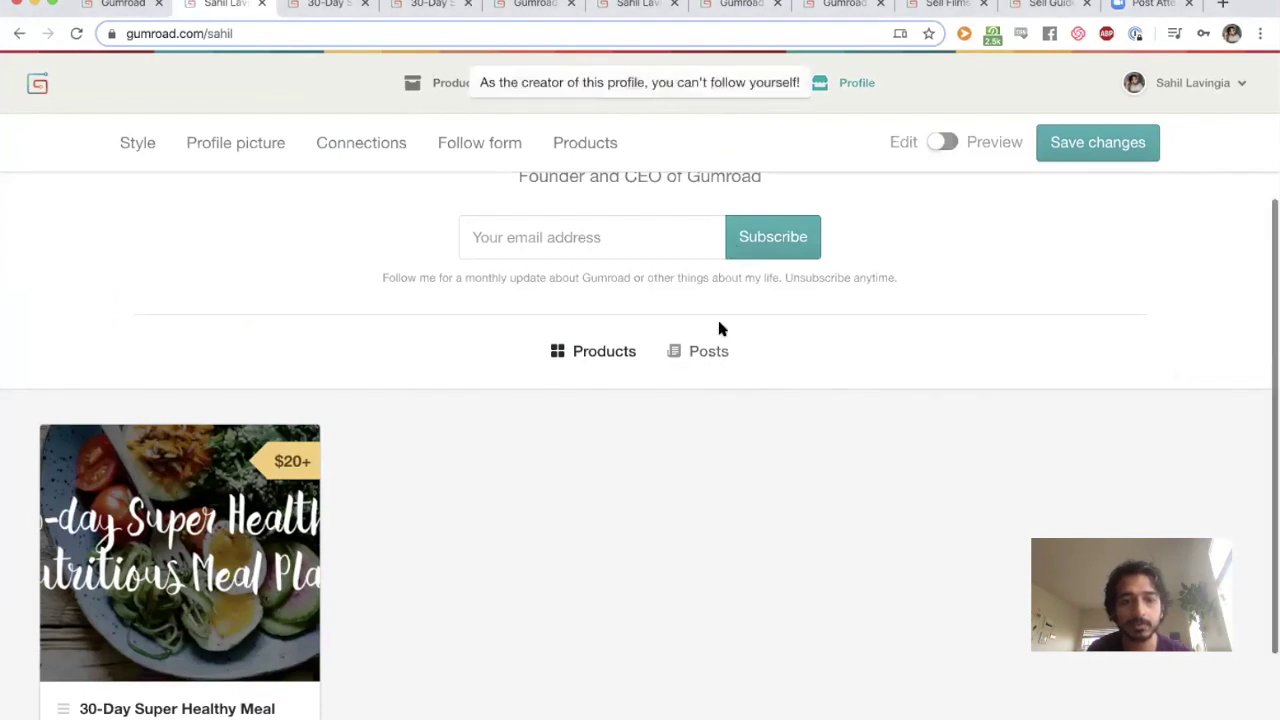
click(703, 351)
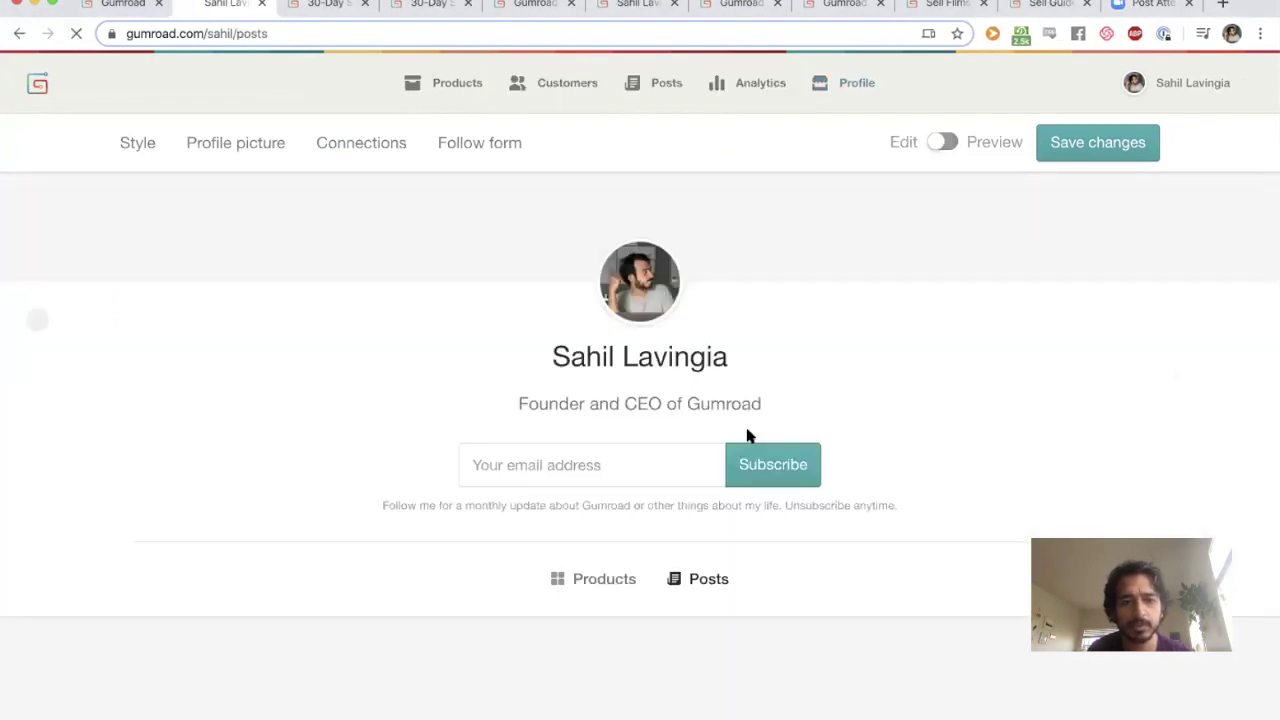
scroll(714, 571, down, 8)
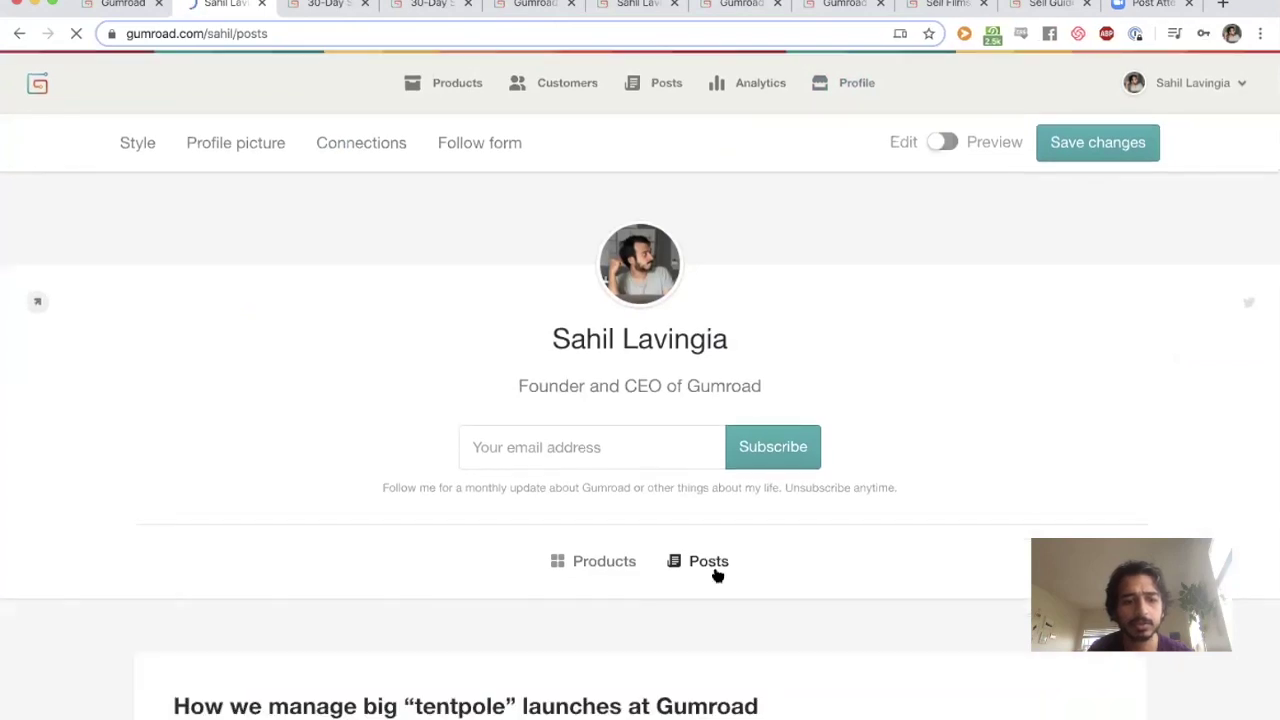
scroll(585, 441, down, 10)
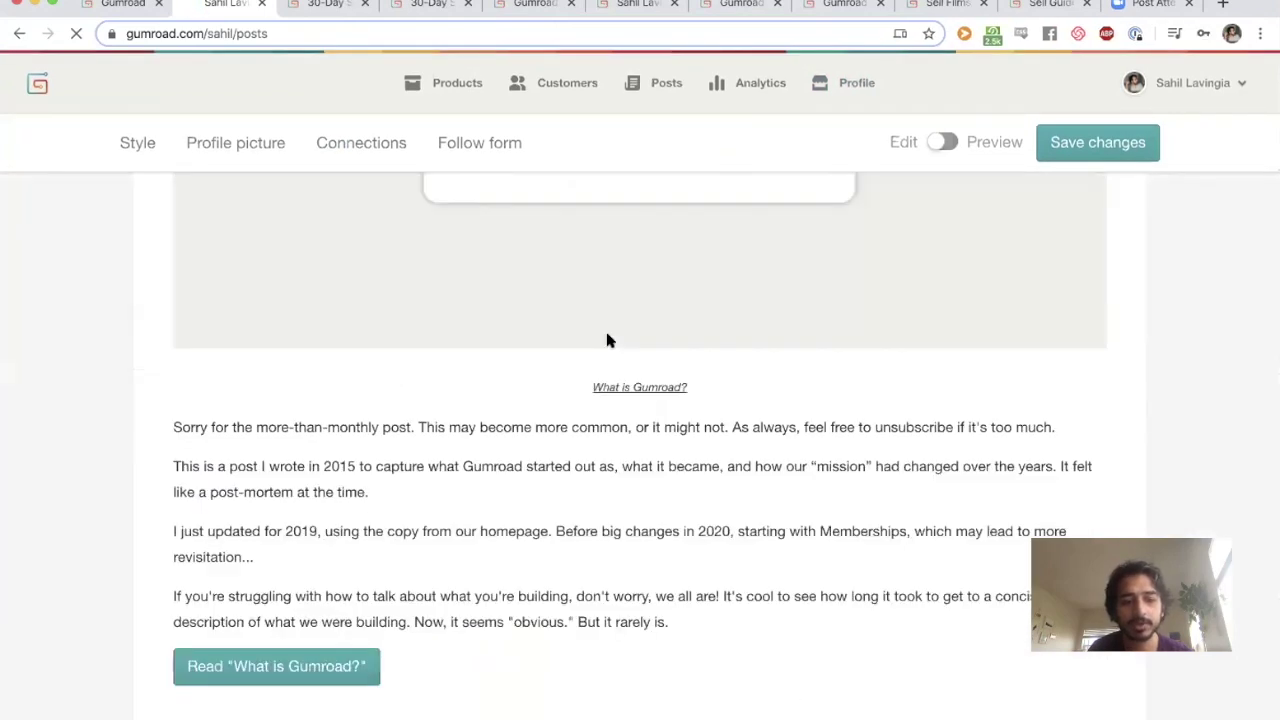
scroll(576, 503, up, 15)
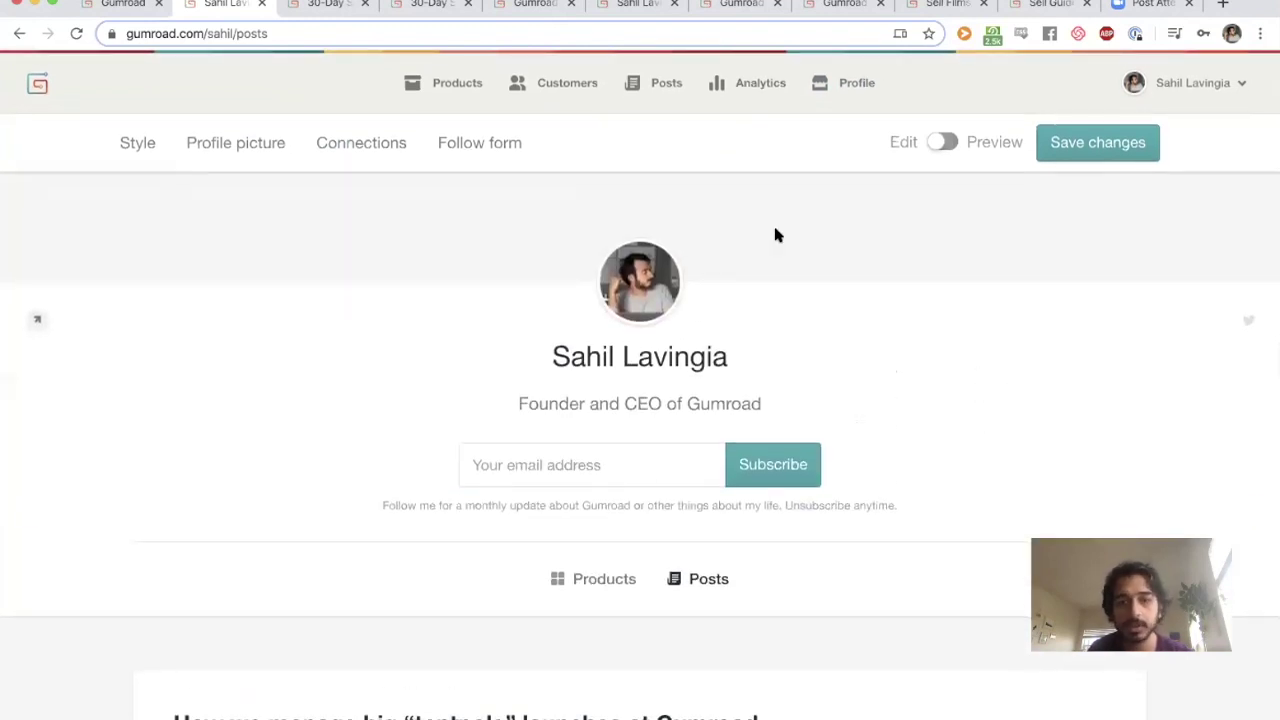
Look at the profile's follow form settings and open the standalone follow page in a new tab
click(468, 143)
click(452, 145)
click(33, 319)
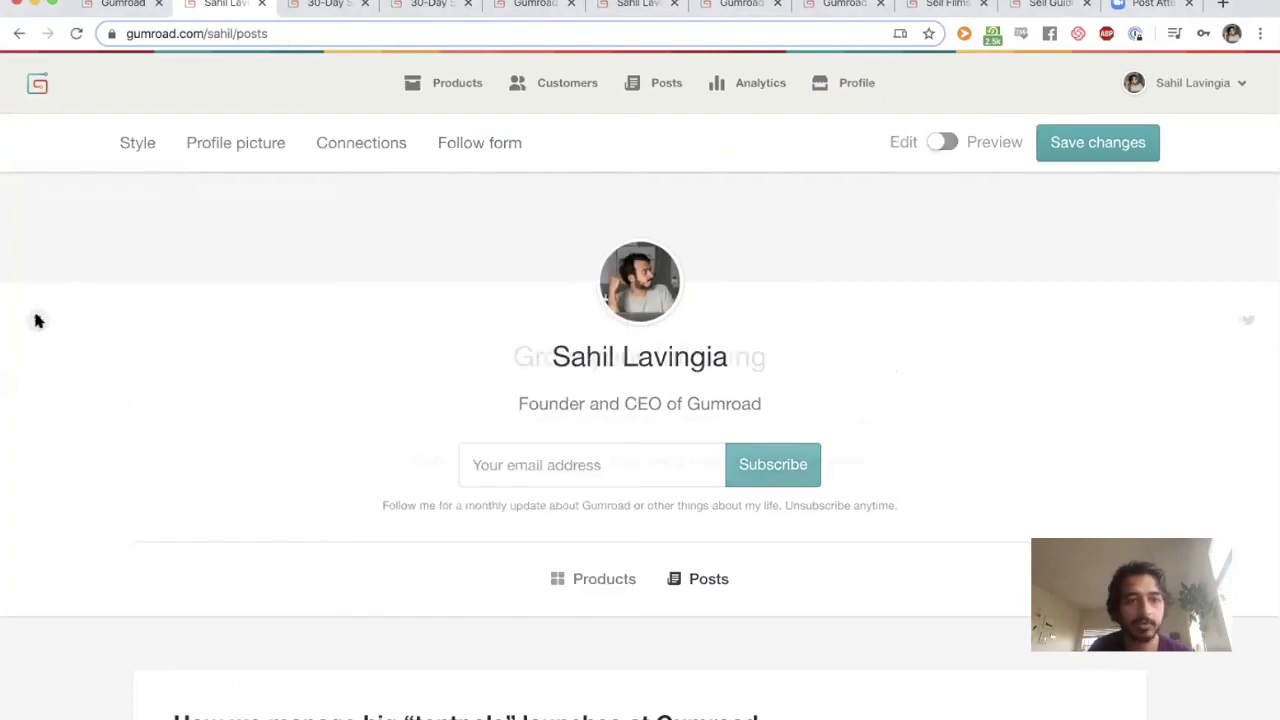
click(720, 416)
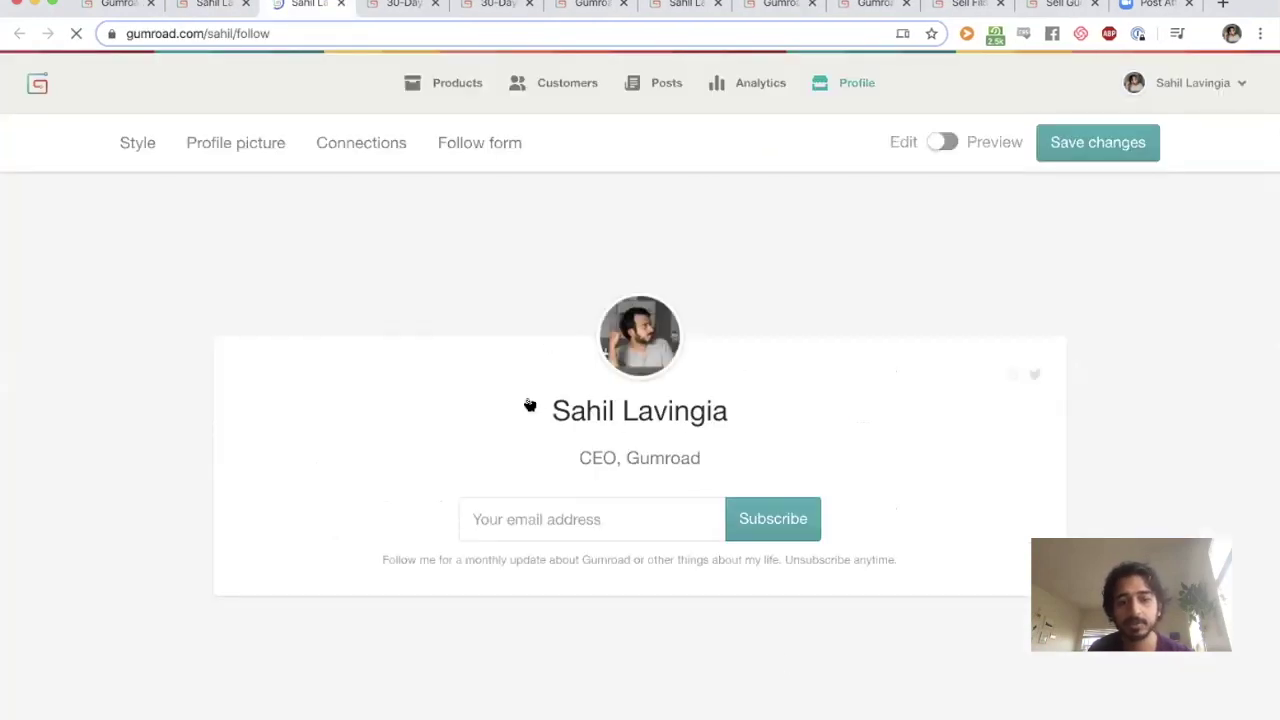
Copy the follow page's URL and load it in an incognito window to view it as a visitor
key(super+l)
key(super+c)
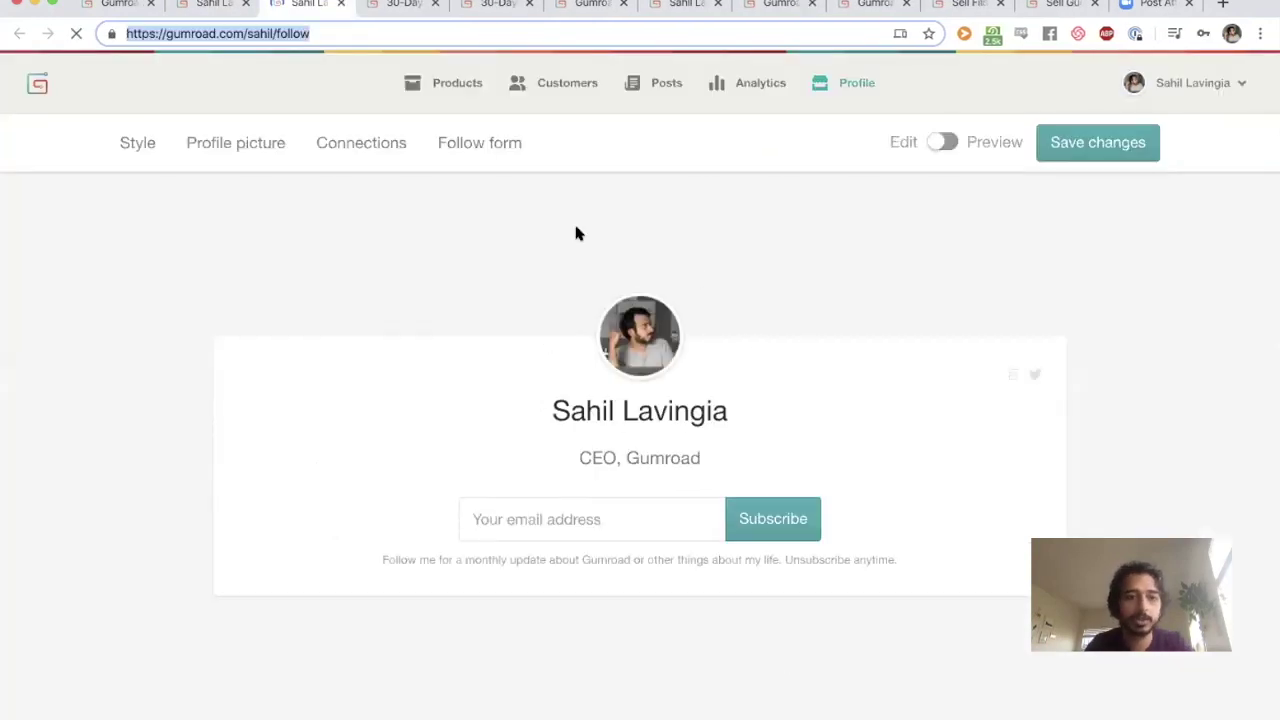
key(super+n)
key(super+w)
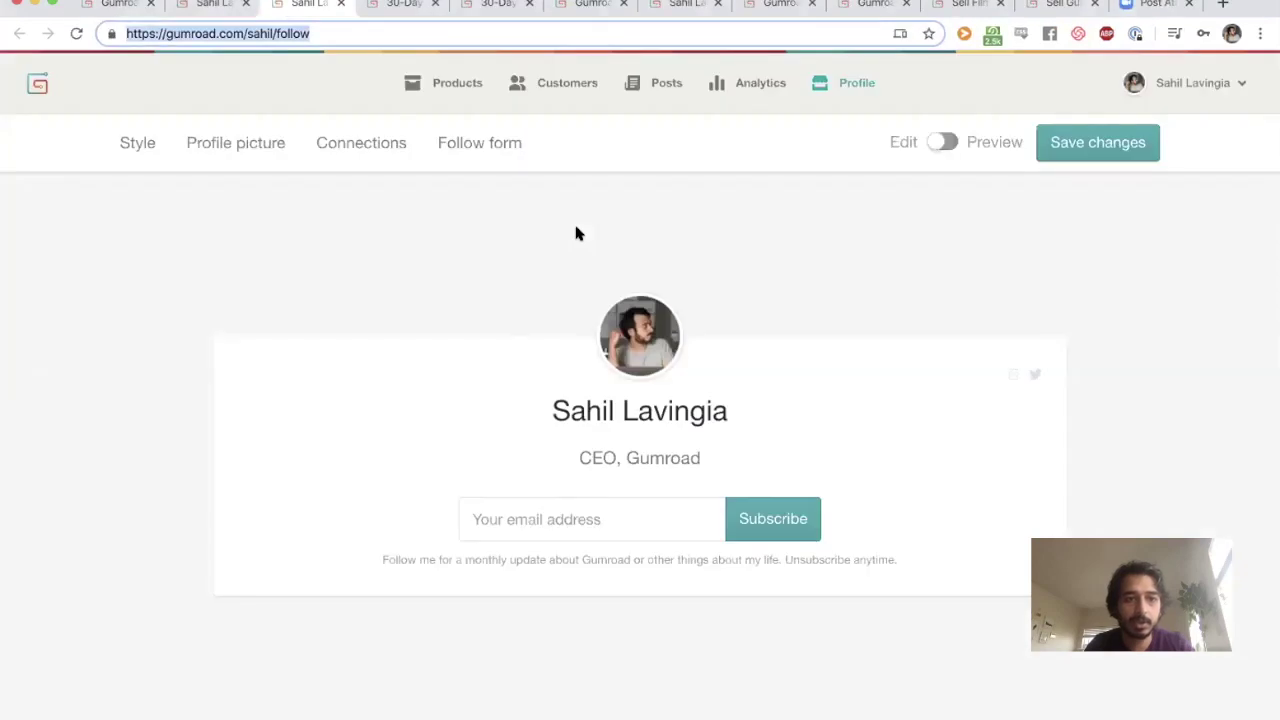
key(super+shift+n)
key(super+v)
key(Return)
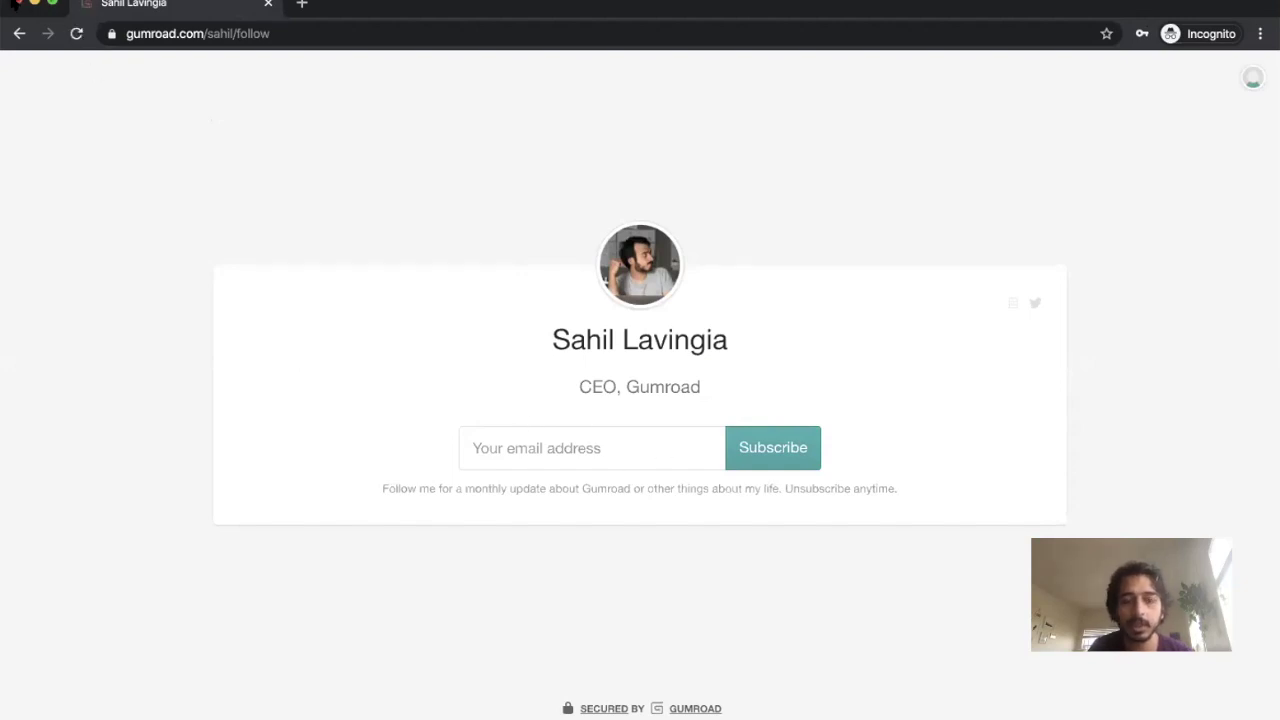
Close the incognito window and look through the published posts and their email statistics
click(16, 4)
key(super+r)
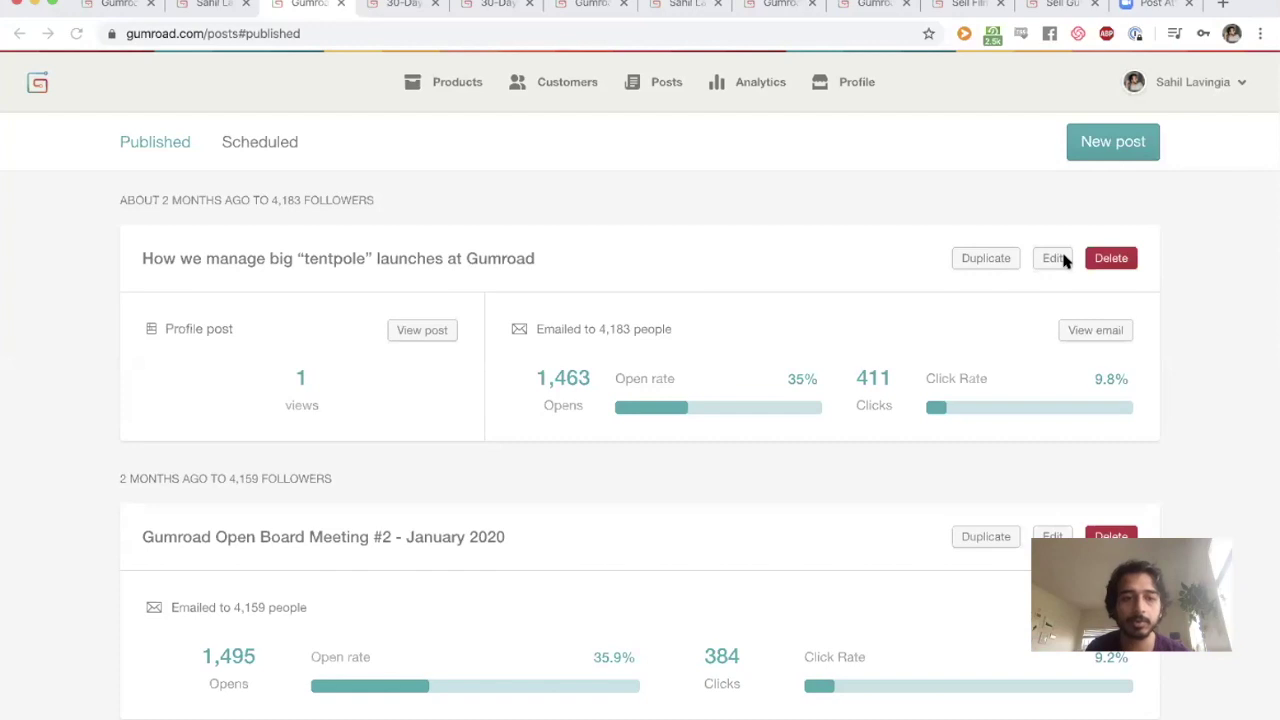
scroll(711, 338, down, 2)
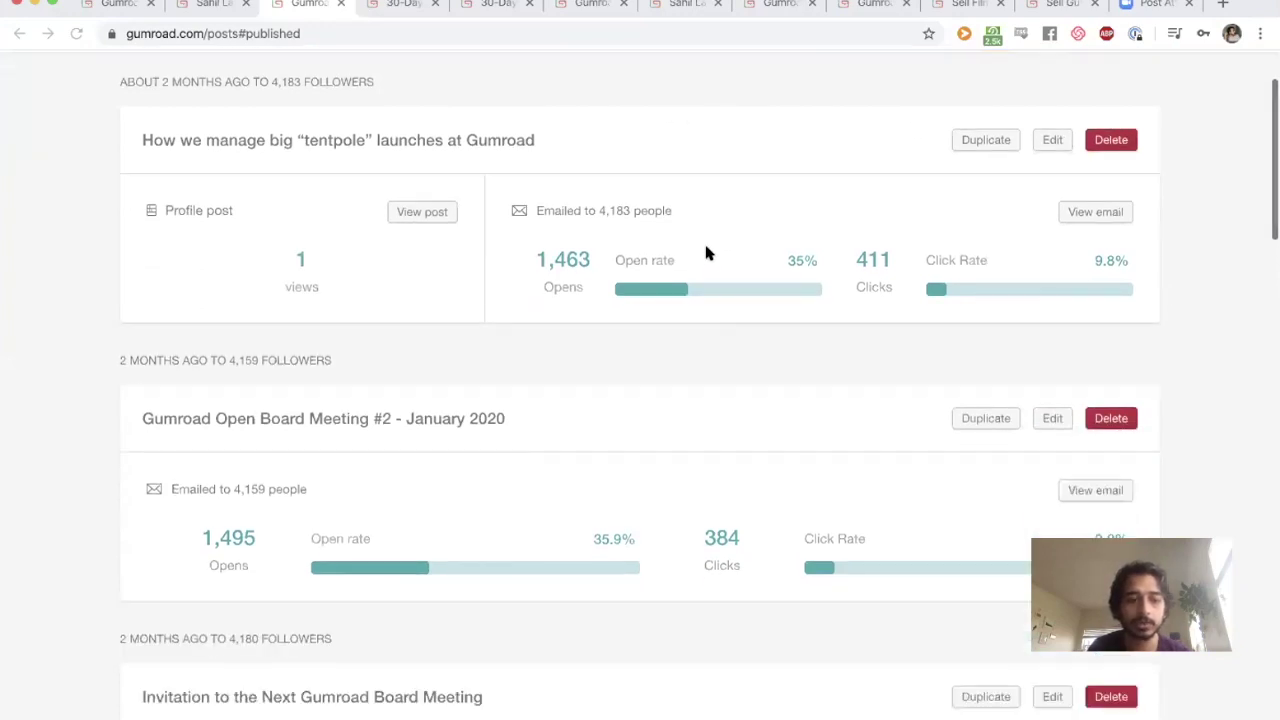
scroll(760, 245, up, 2)
Start a new post and try the Everyone and Followers only audiences, ending on Customers only
click(1105, 143)
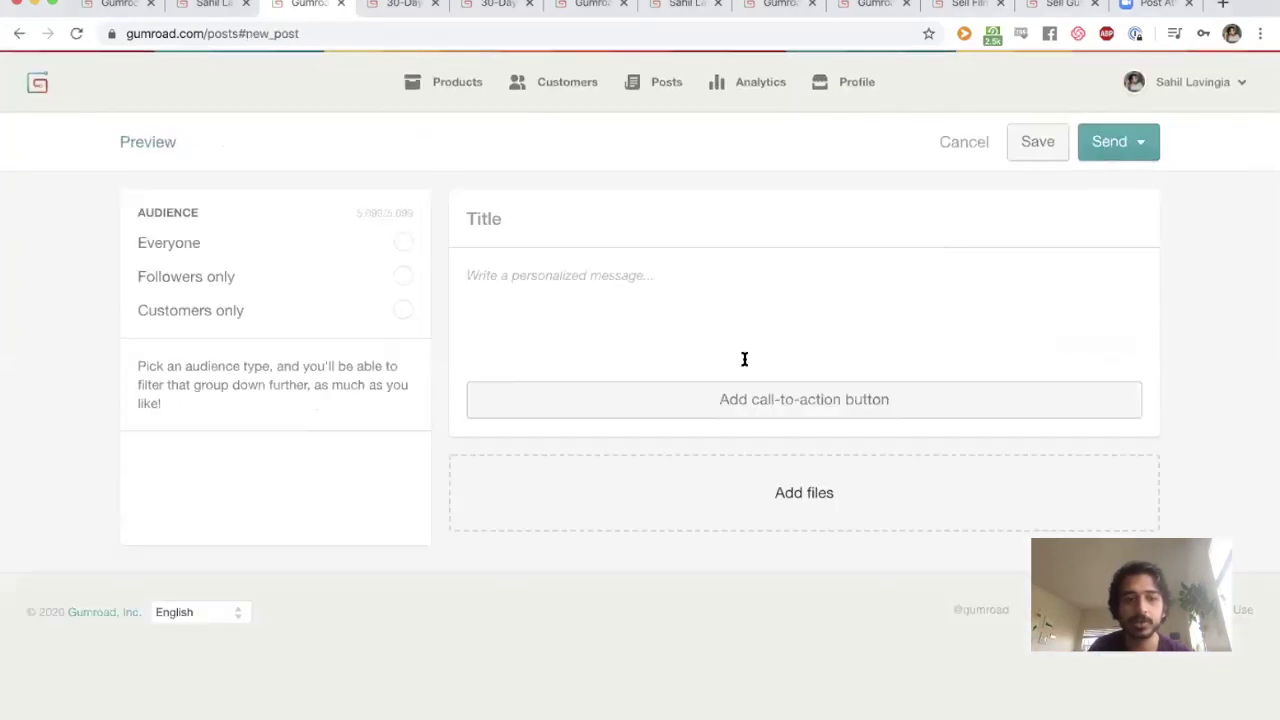
click(403, 244)
click(403, 277)
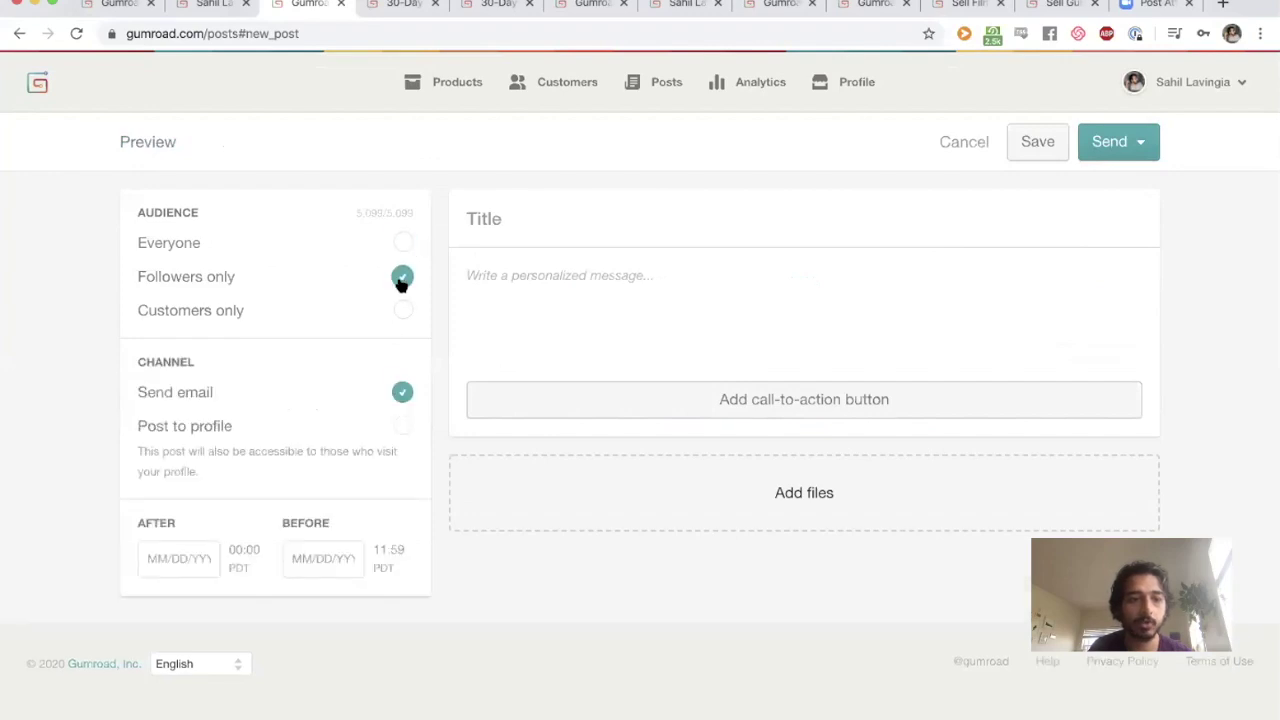
click(402, 311)
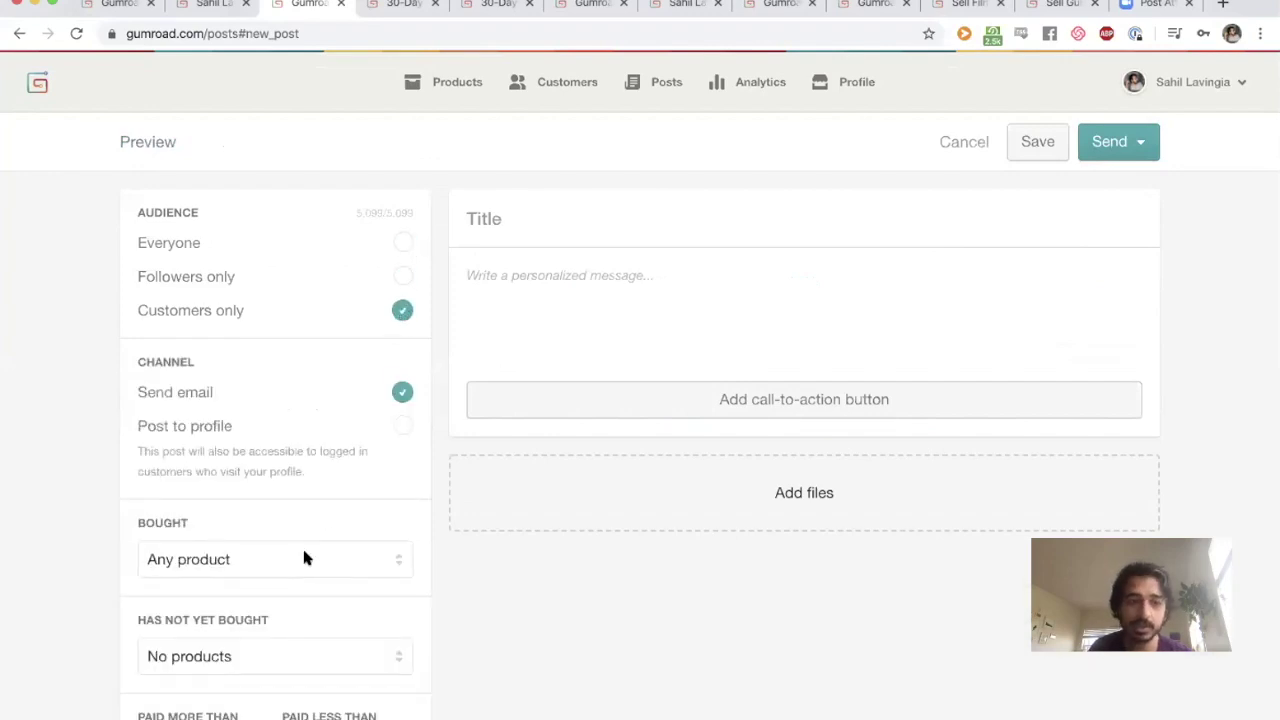
Limit the post's audience to buyers of the Membership product's Advanced tier and look over the remaining recipient filters
click(265, 562)
scroll(310, 590, down, 2)
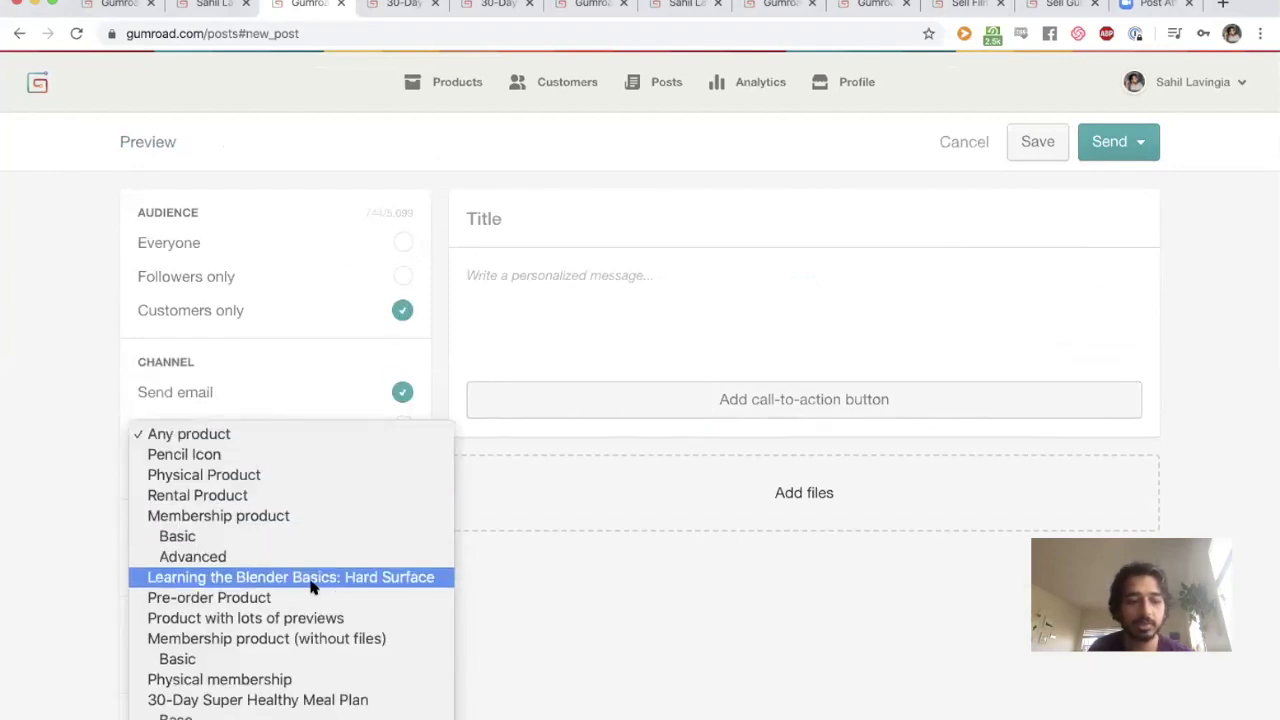
click(240, 557)
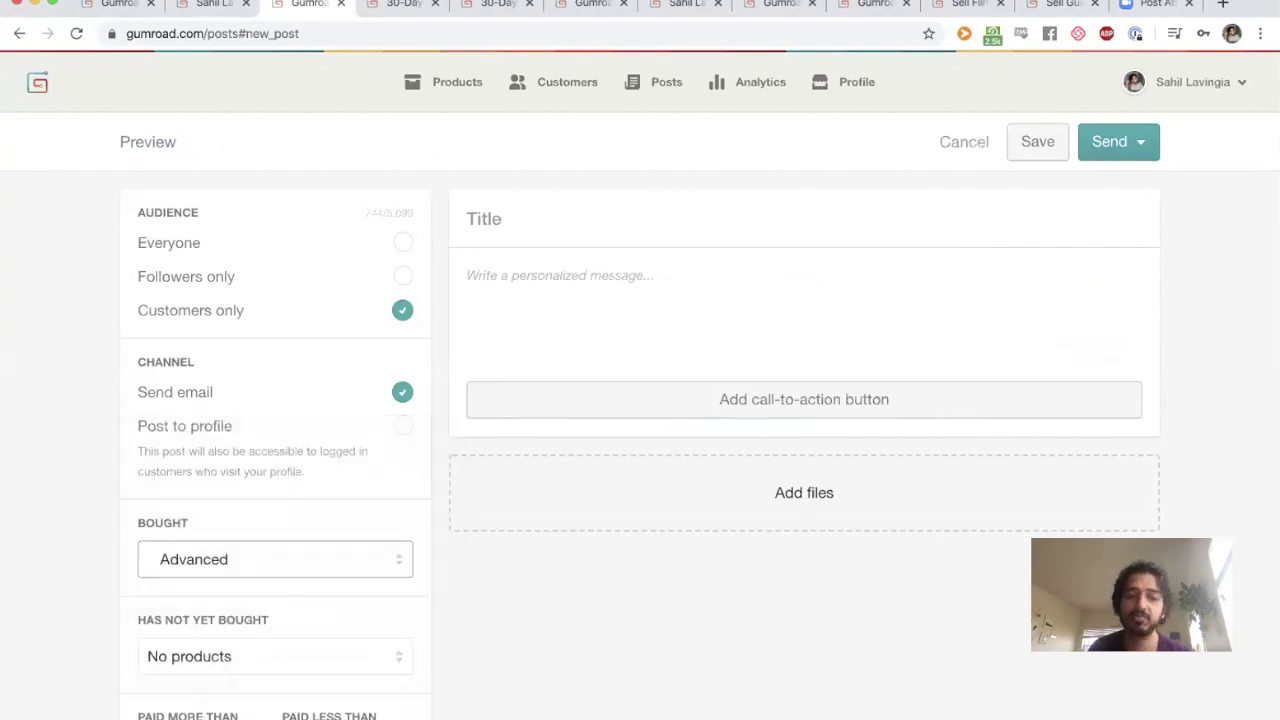
scroll(427, 612, down, 5)
scroll(485, 505, up, 1)
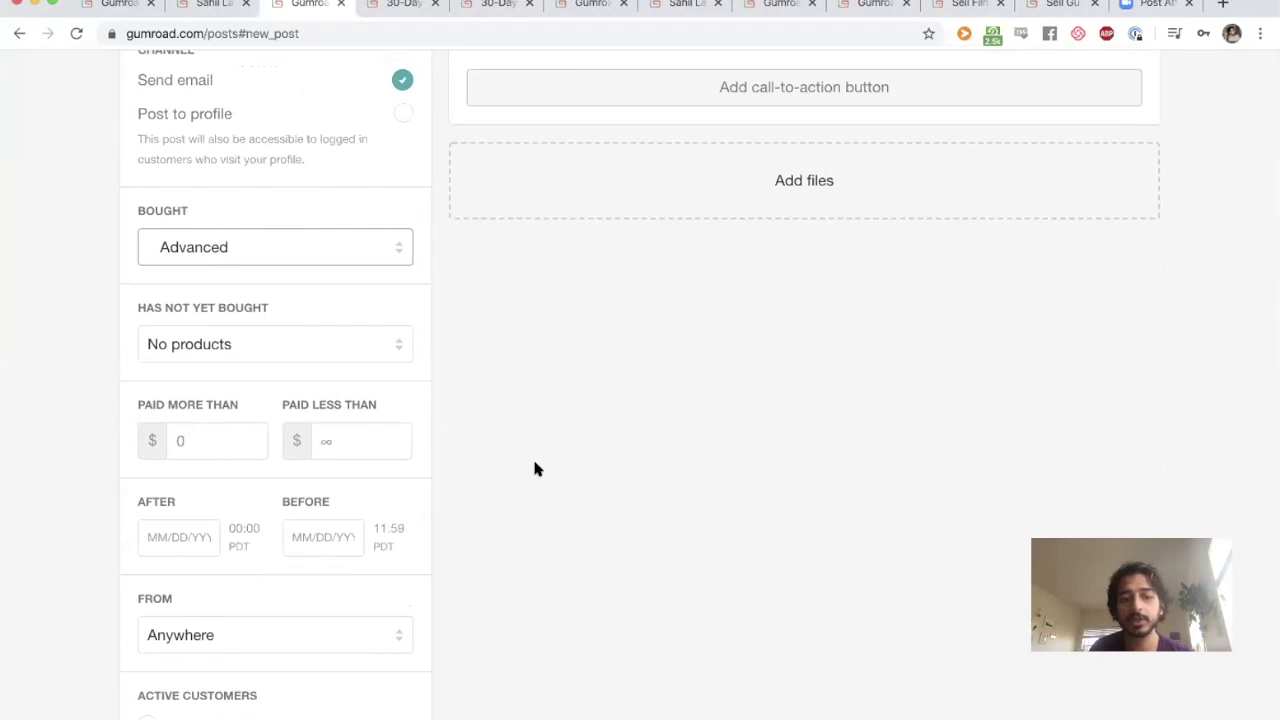
scroll(540, 462, up, 1)
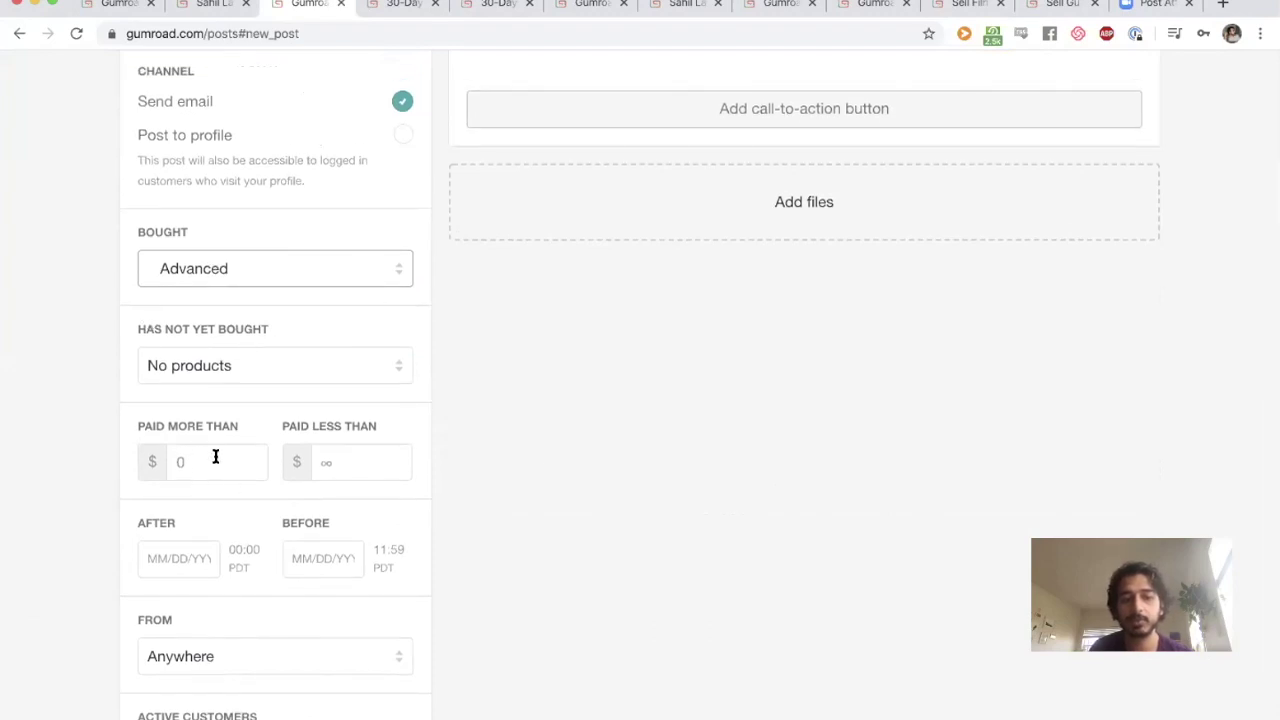
scroll(608, 437, up, 5)
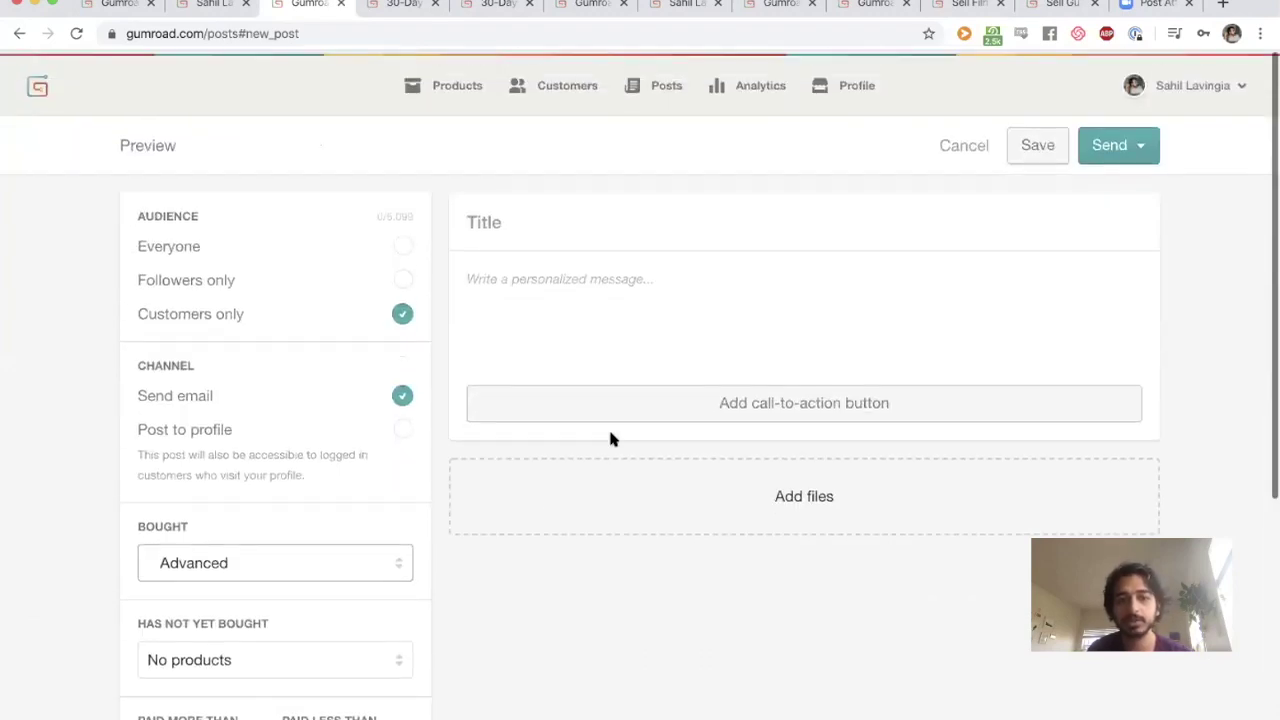
Look at the post's sending and scheduling options, and discard the new post
click(523, 222)
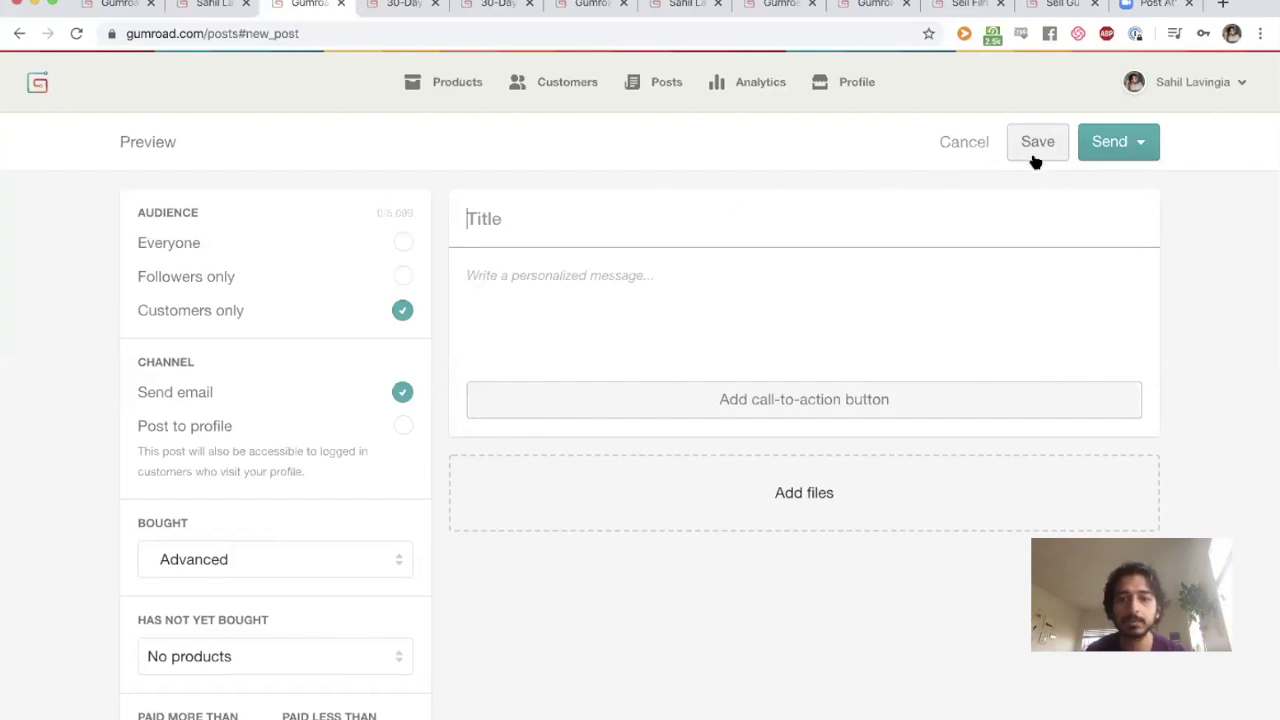
click(1107, 143)
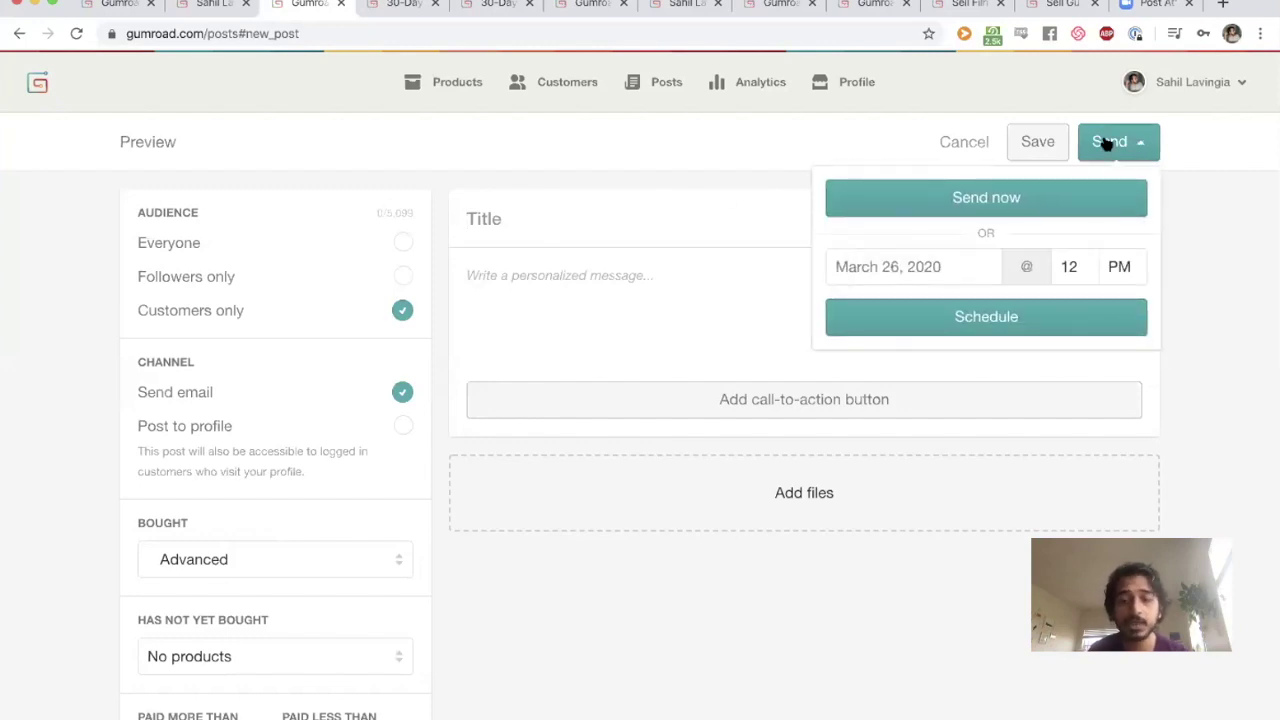
click(1107, 143)
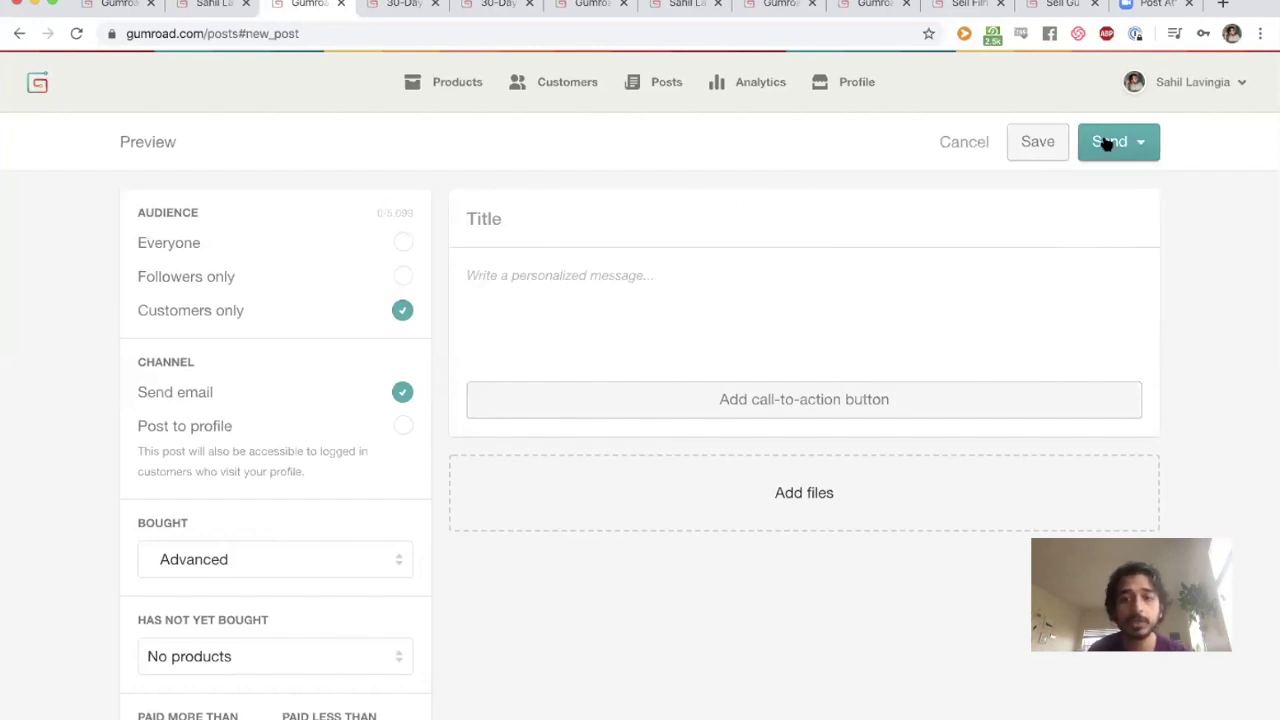
click(945, 143)
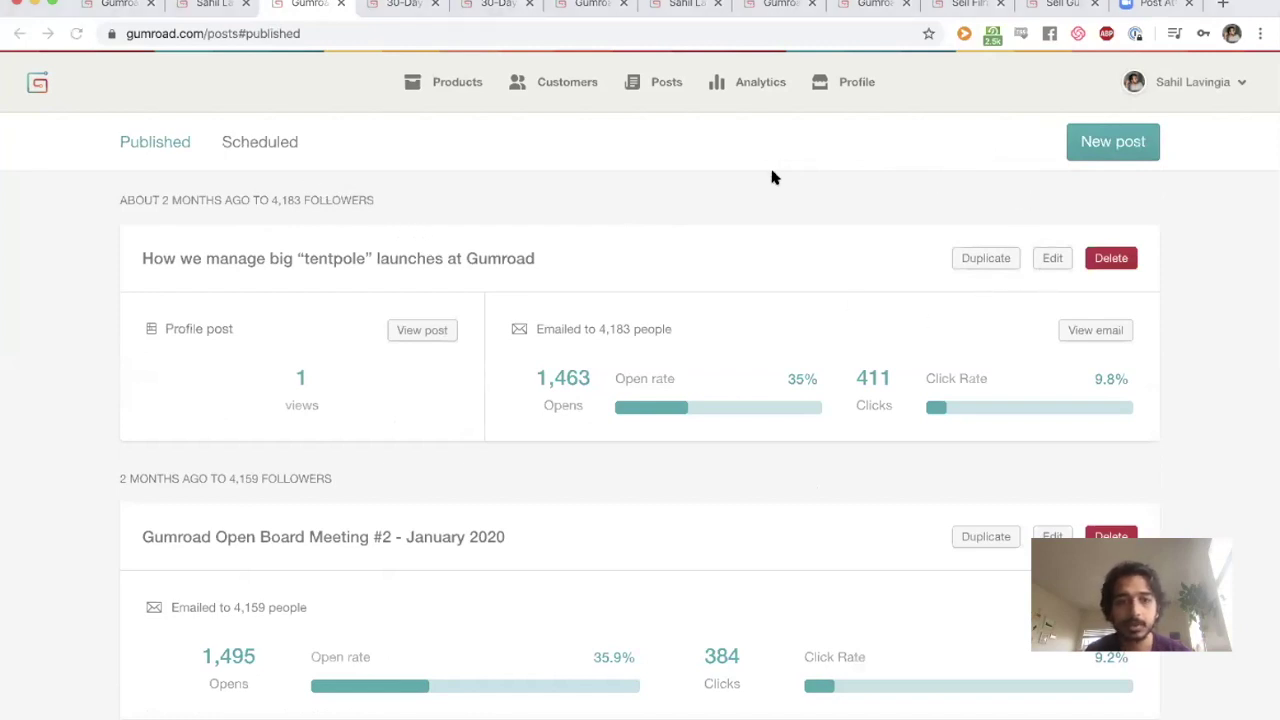
Switch to the Gumroad homepage and look through its feature overview, including customer management and audience building
click(122, 6)
scroll(361, 333, down, 6)
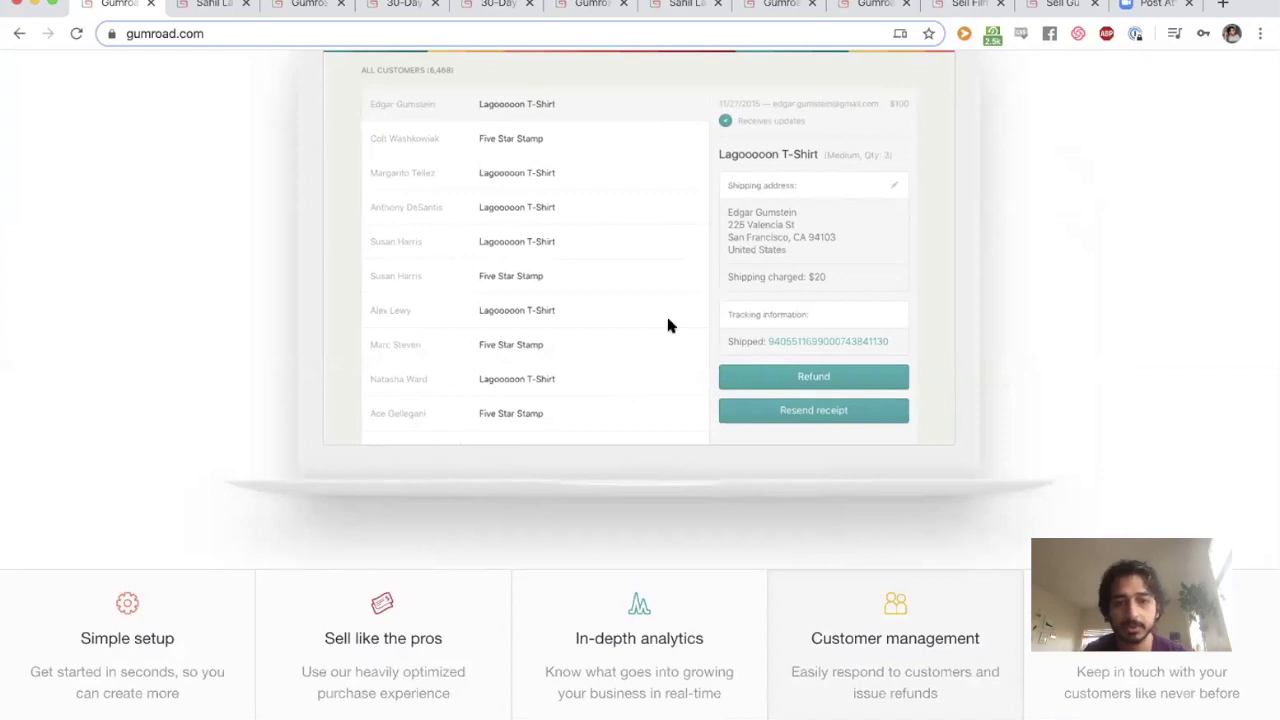
scroll(669, 323, up, 1)
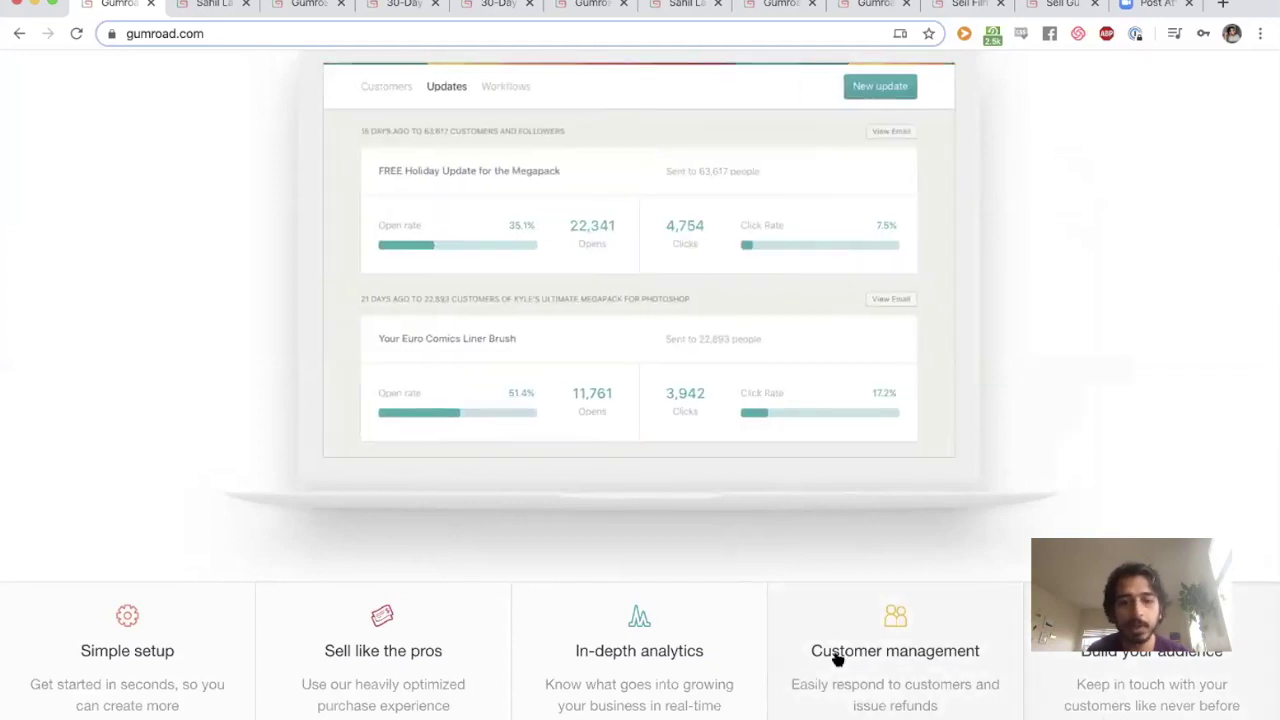
scroll(648, 540, up, 1)
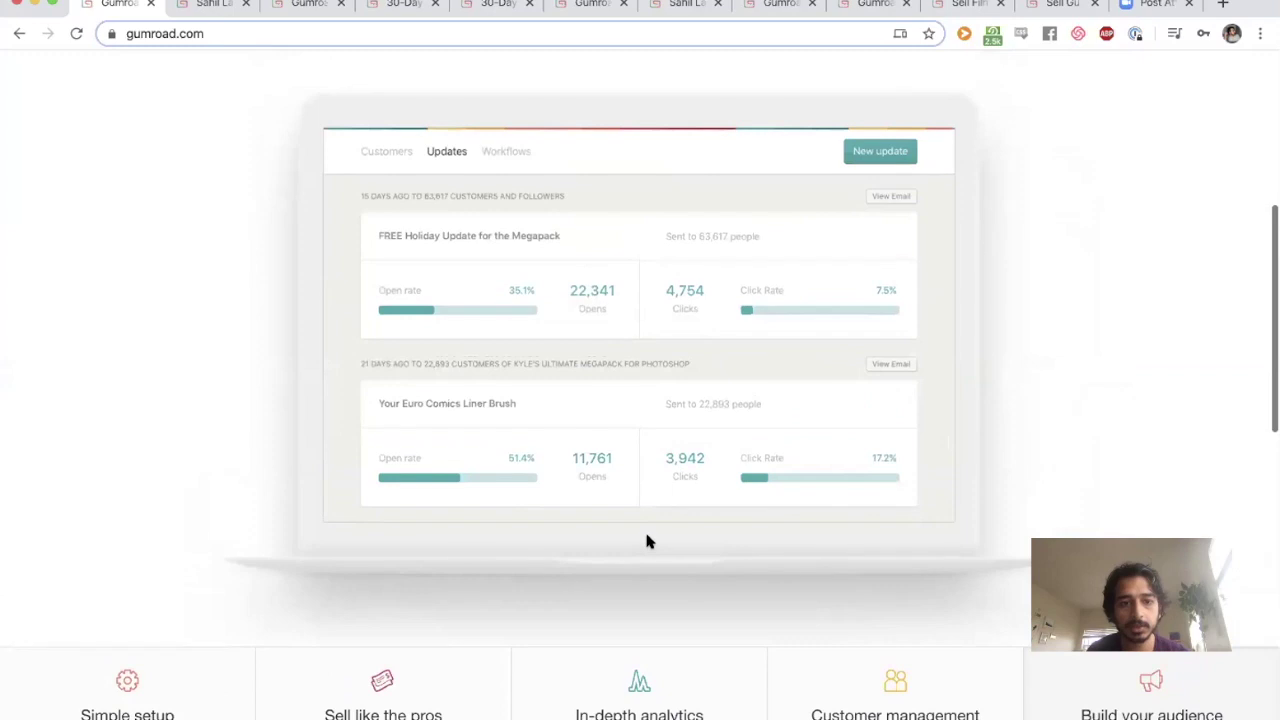
scroll(622, 400, up, 5)
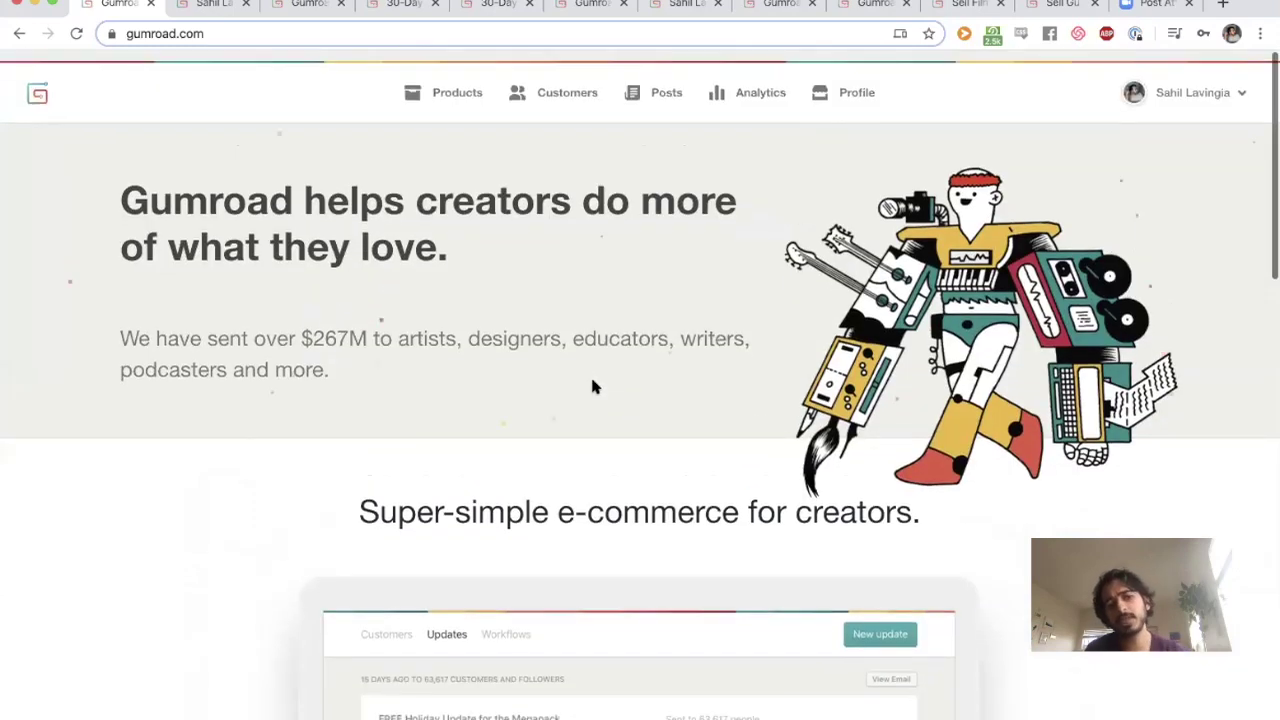
Open the affiliates page and bring up the form for adding a new affiliate
click(1181, 86)
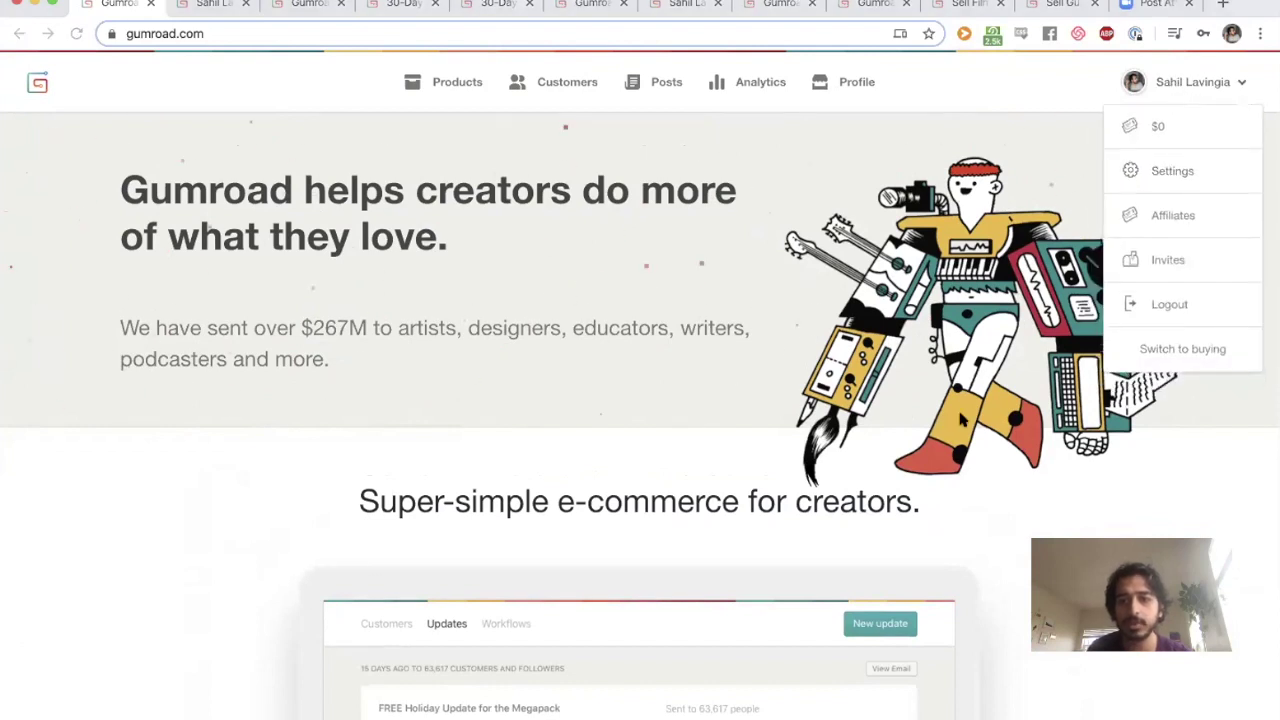
click(1158, 216)
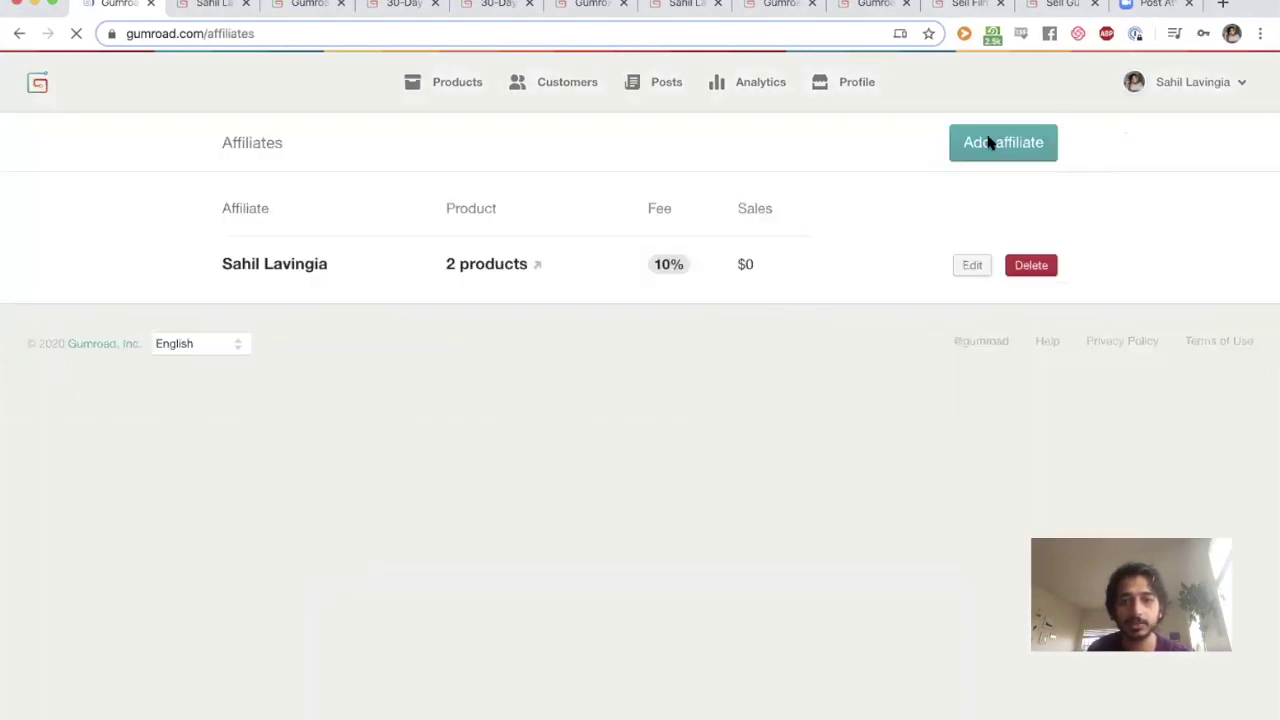
click(989, 143)
click(577, 321)
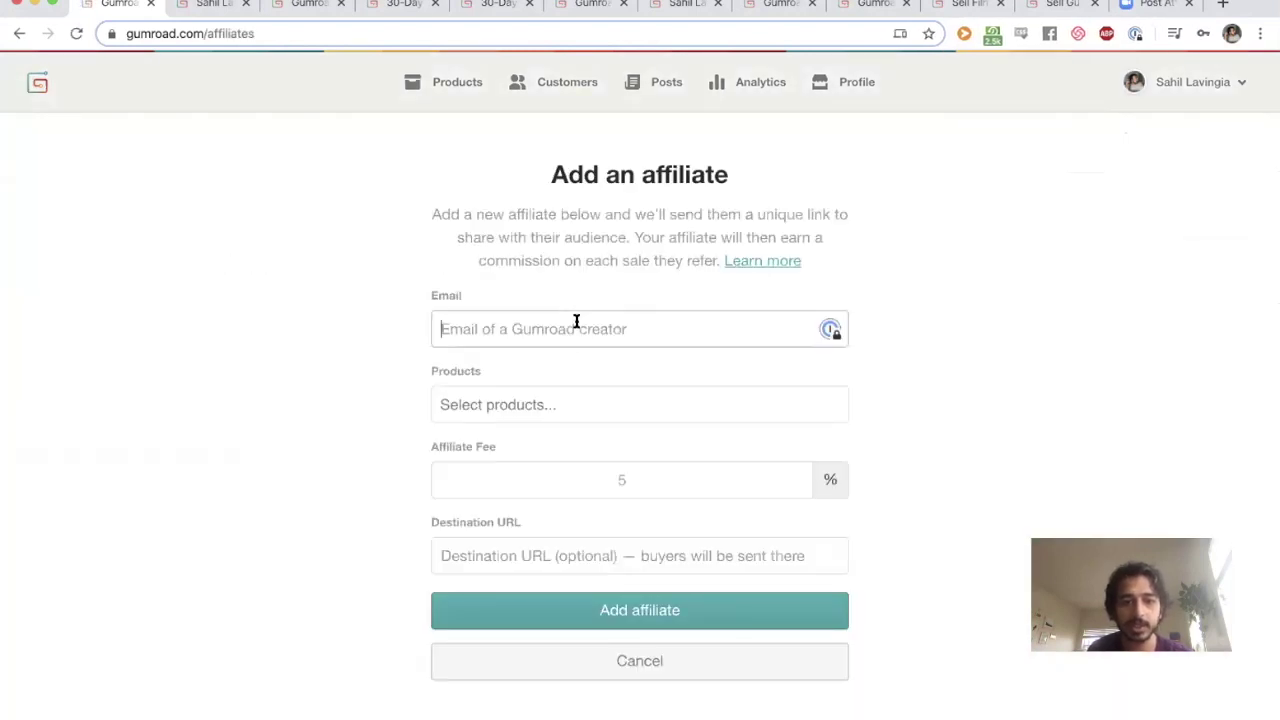
Fill the affiliate form with the 30-Day Super Healthy Meal Plan and a 50% fee, and cancel without adding the affiliate
click(556, 399)
click(525, 433)
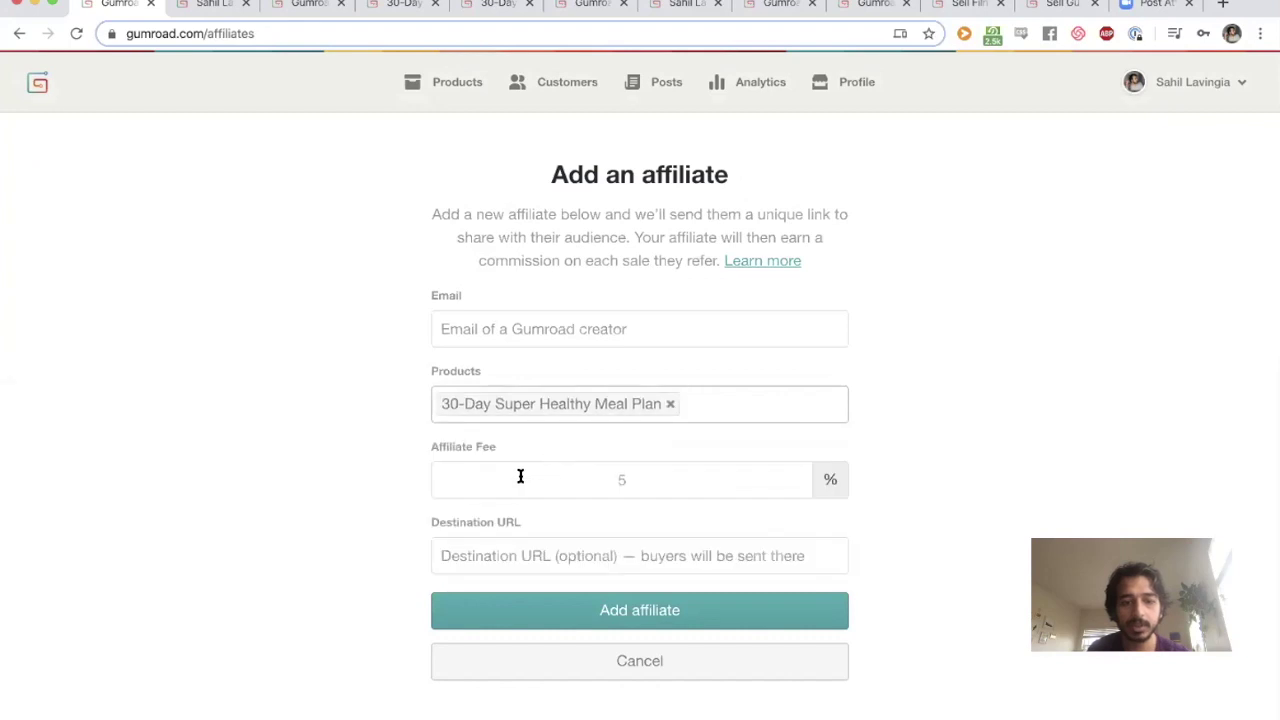
click(520, 476)
text(50)
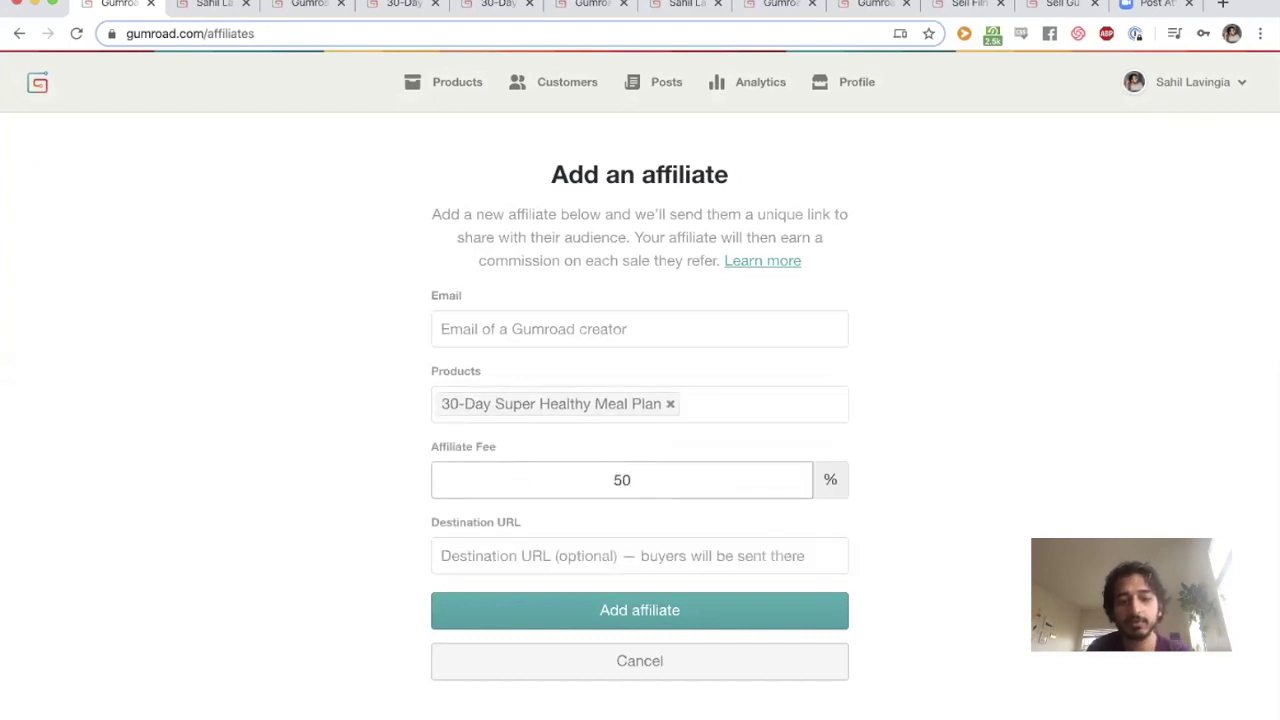
scroll(600, 520, down, 1)
click(606, 665)
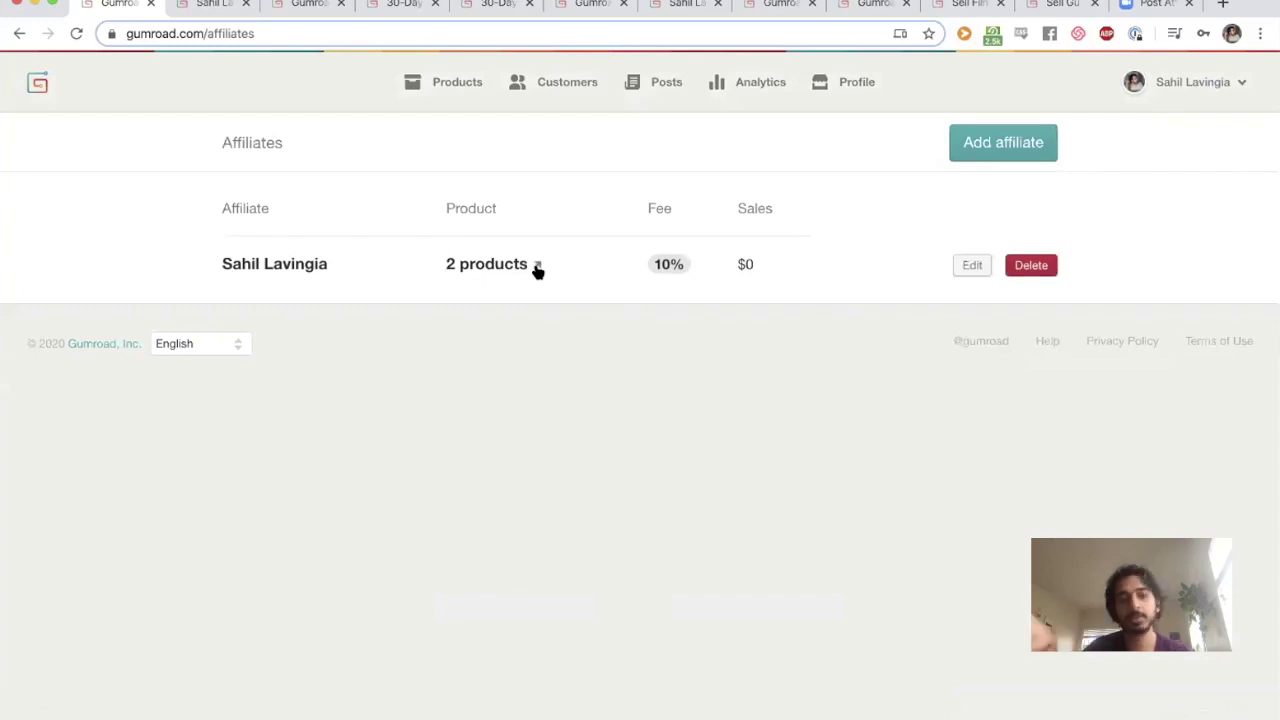
mouse_move(537, 268)
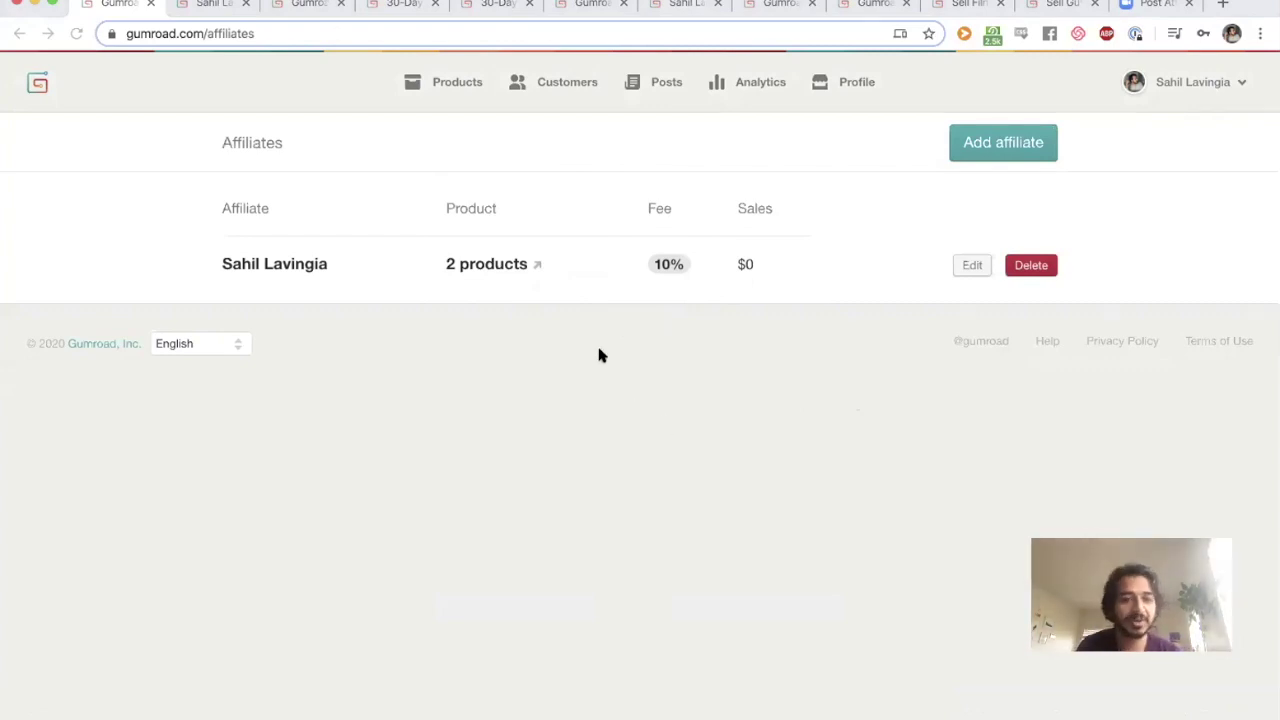
Start a new product of the Classic type from the products list, ready for its name
click(453, 86)
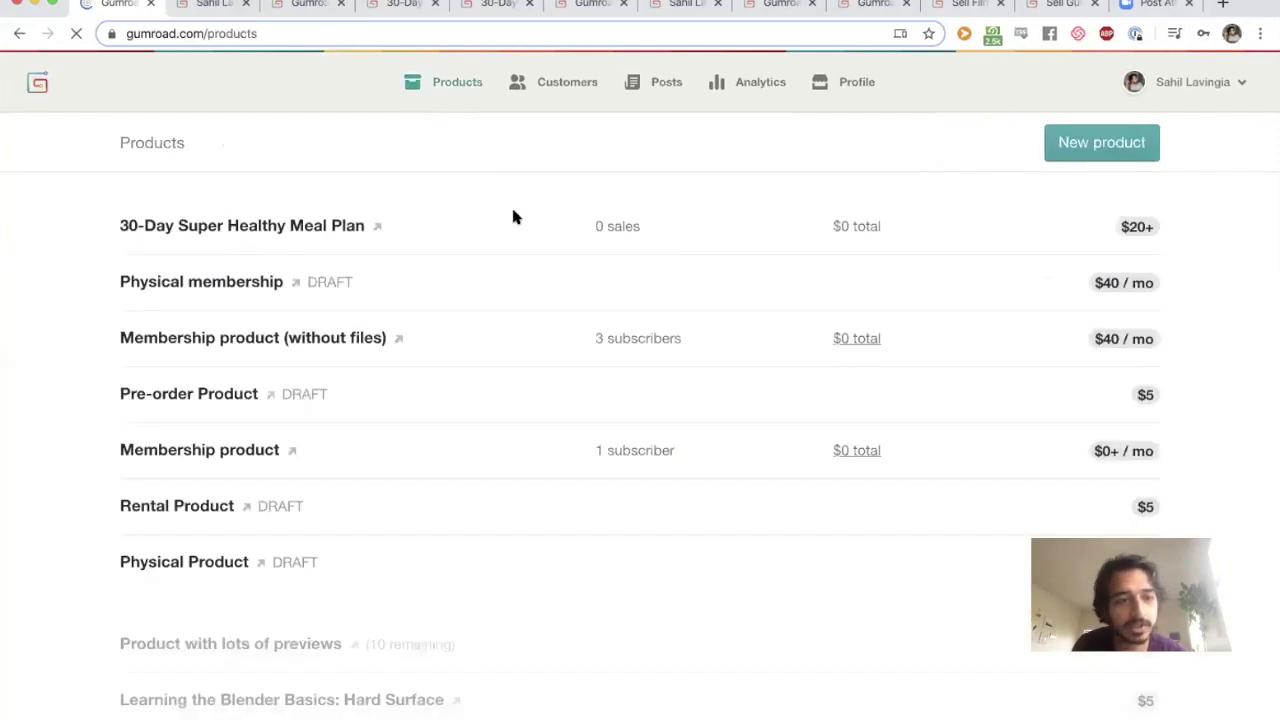
click(1052, 147)
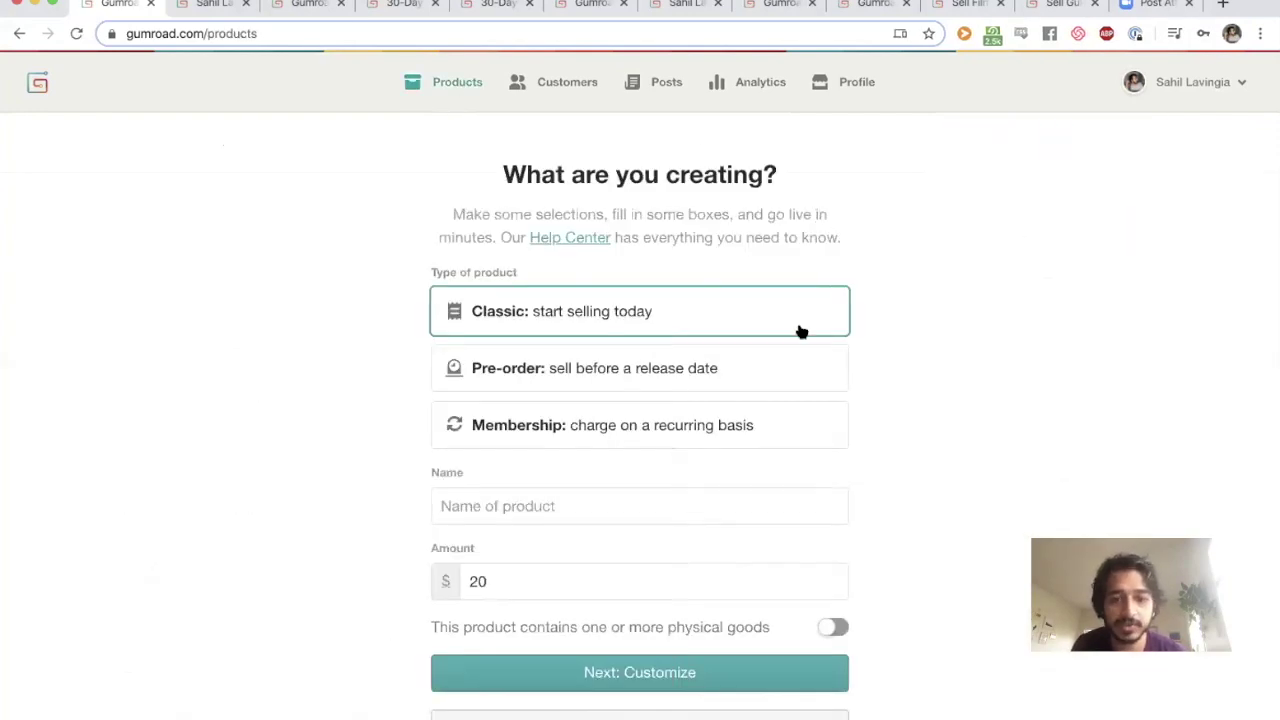
click(686, 503)
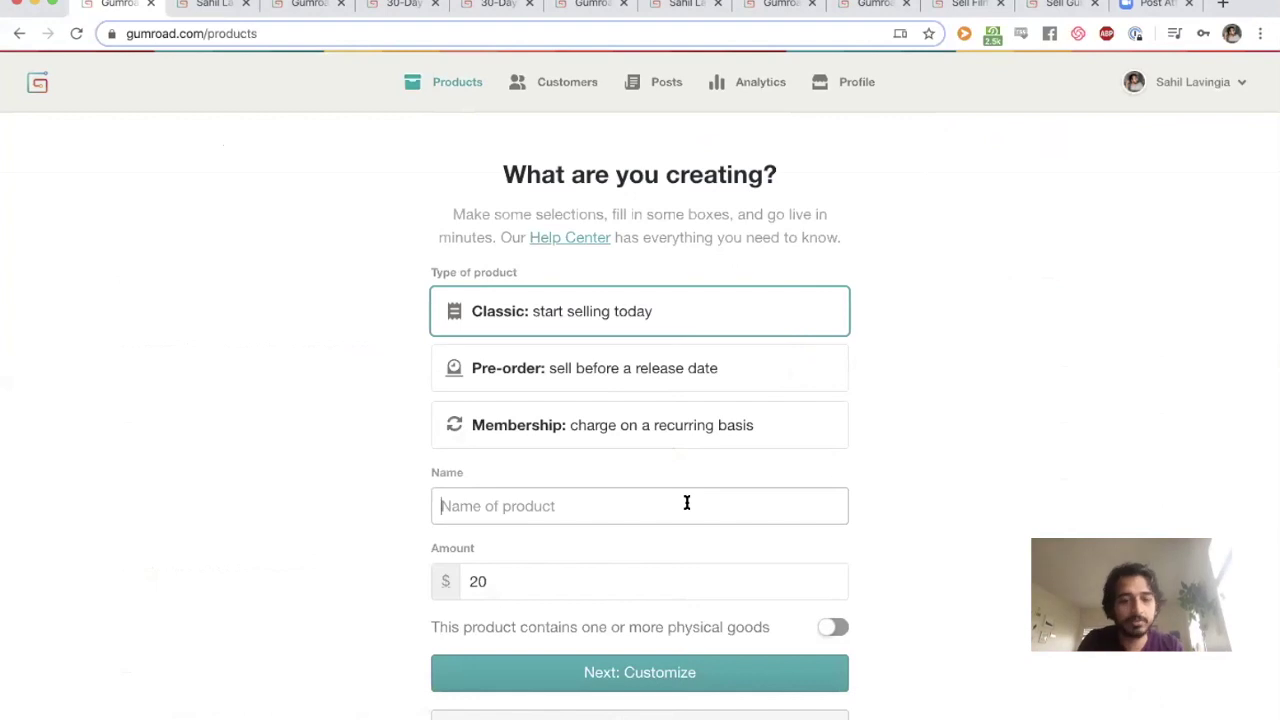
Switch to Finder, browse the JPG images on the Desktop, and return to the new product form
key(super+Tab)
key(super+Tab)
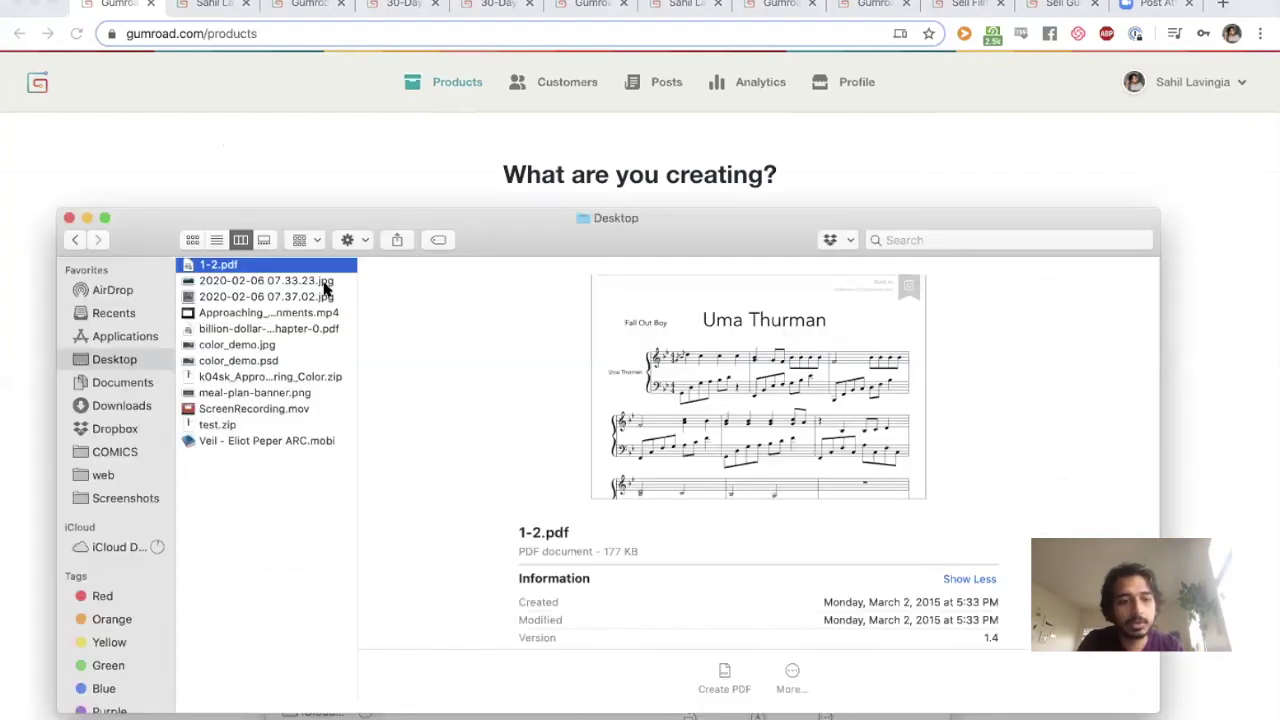
click(243, 346)
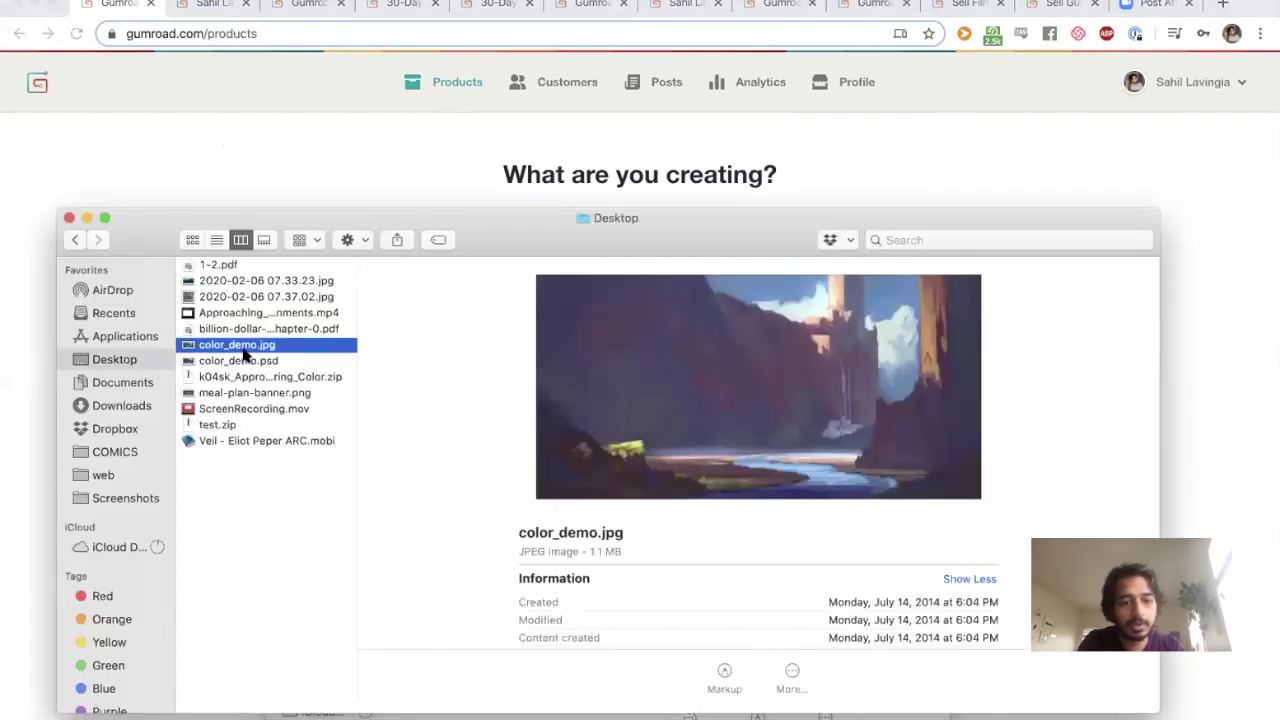
click(260, 297)
click(267, 285)
click(271, 297)
key(Up)
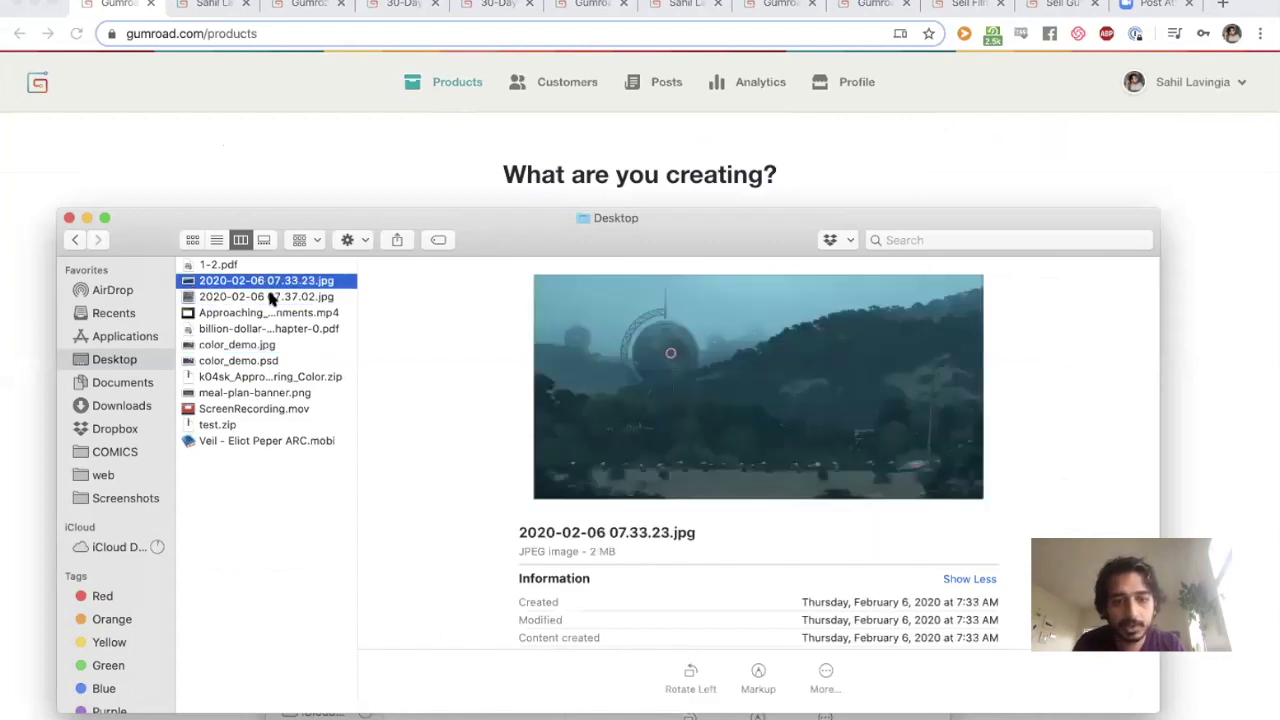
key(Down)
key(super+Tab)
scroll(475, 363, down, 2)
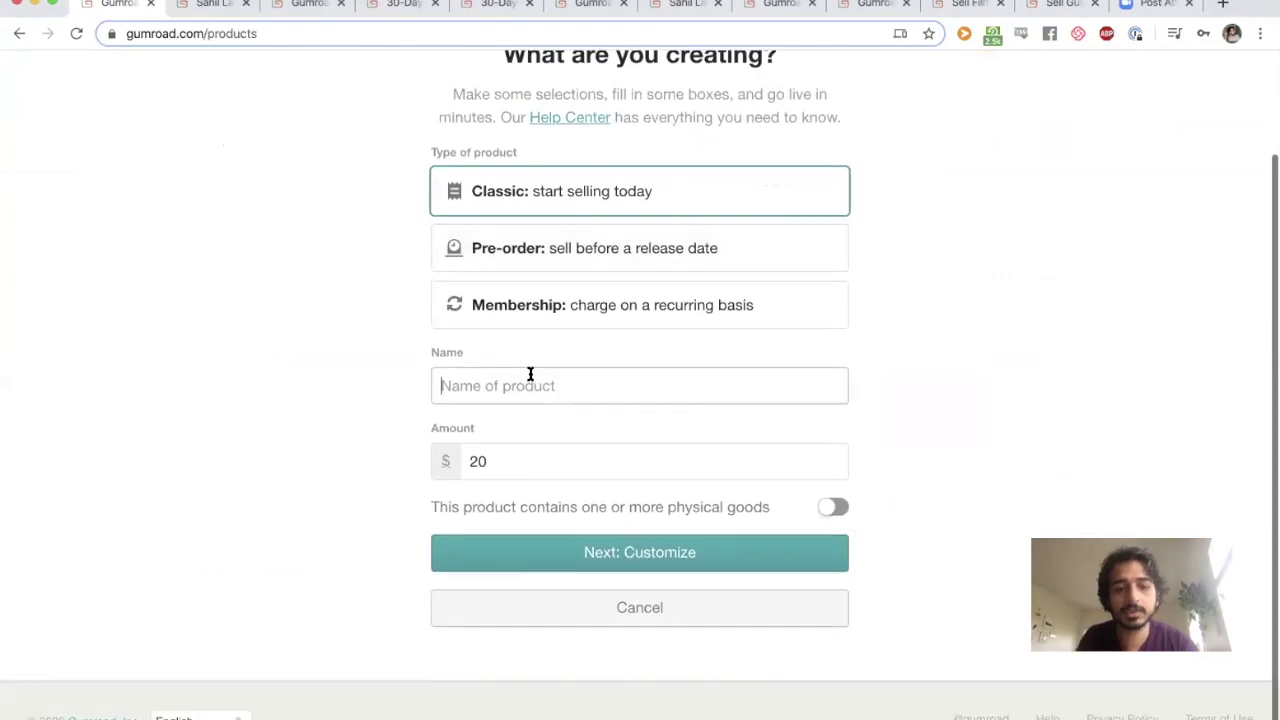
Preview the Desktop image 2020-02-06 07.33.23.jpg at large size in Finder and return to the product form
key(super+Tab)
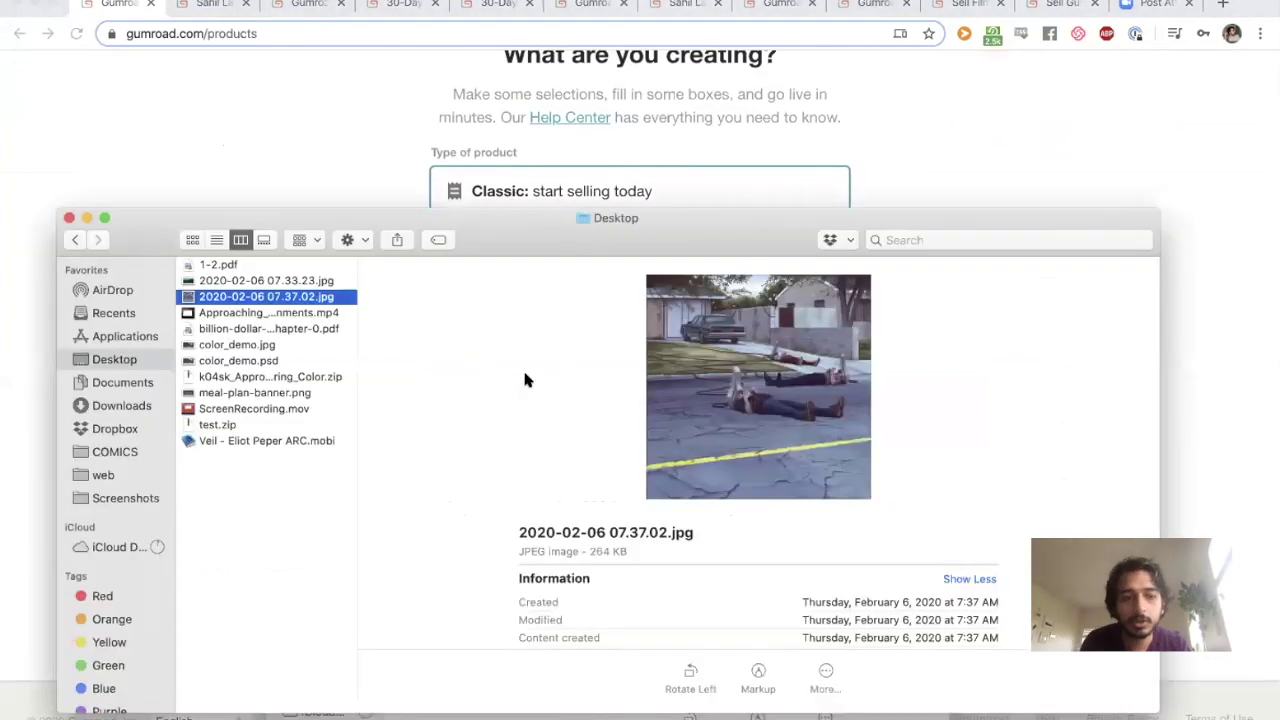
key(space)
key(Up)
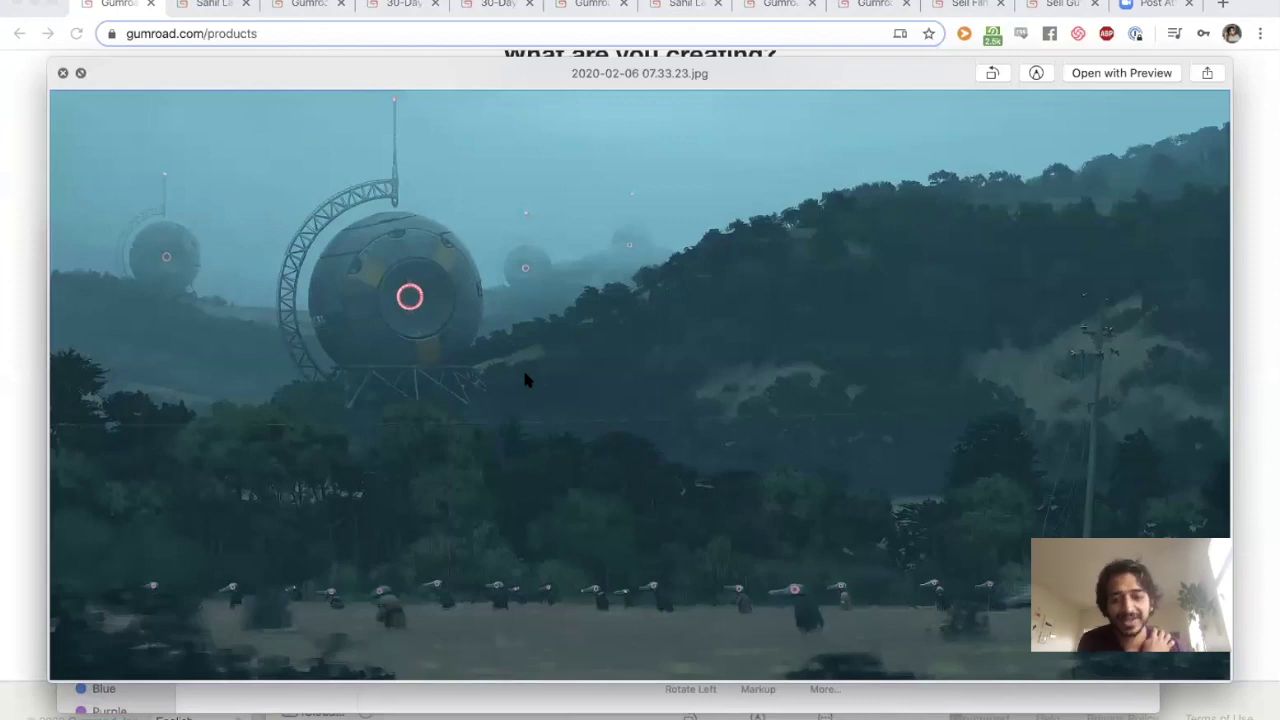
key(super+Tab)
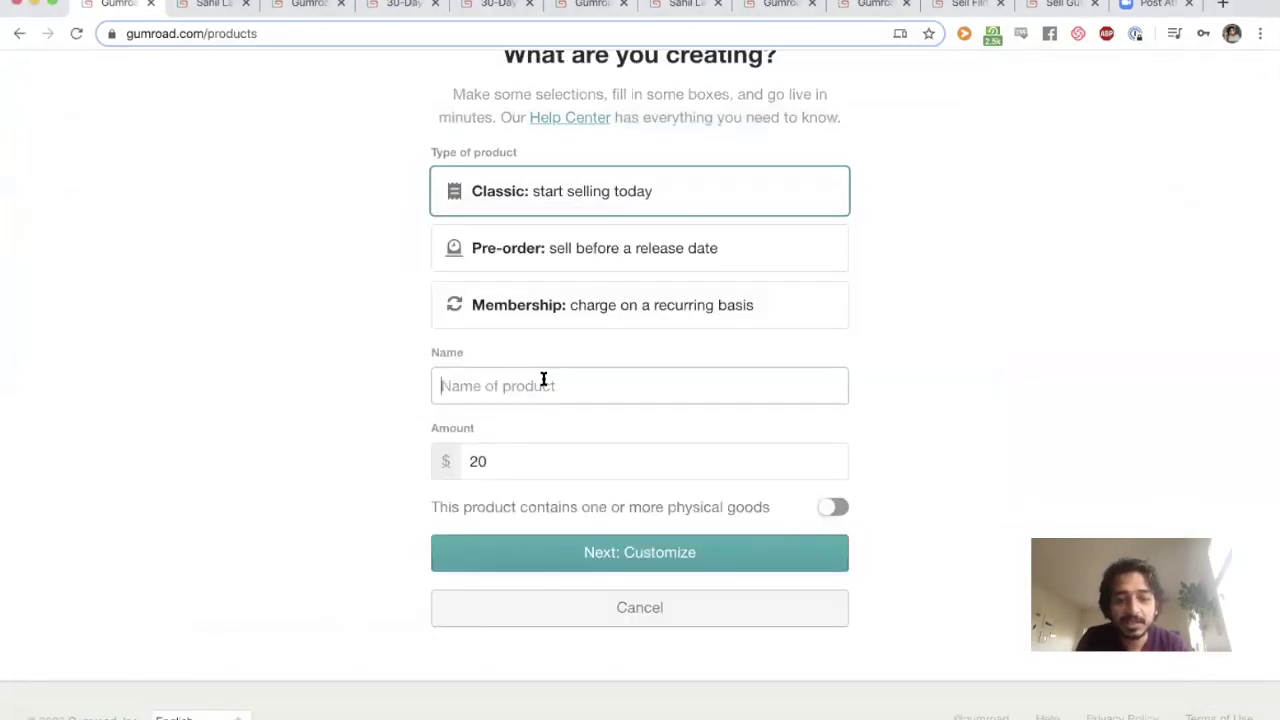
Name the product Oil painting, set its amount to $100, mark it as containing physical goods, and continue to customization
text(Oi)
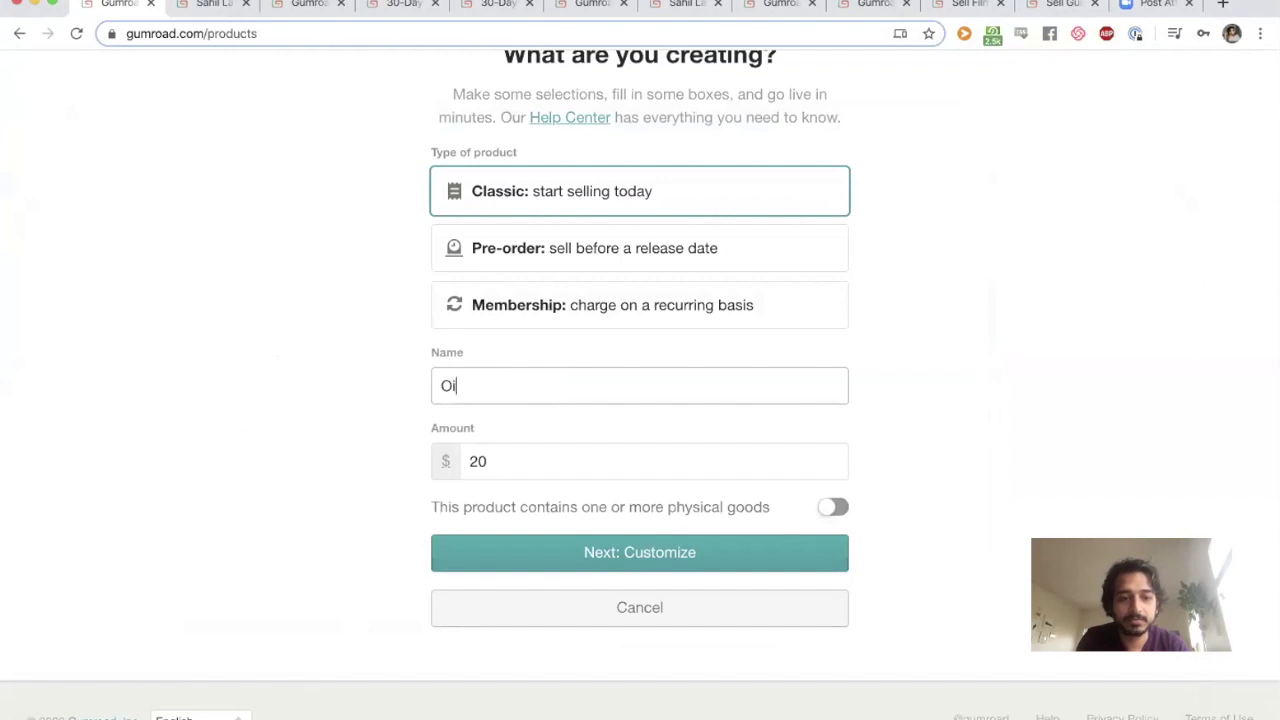
text(l painting)
click(563, 454)
key(super+a)
text(100)
click(826, 506)
click(817, 545)
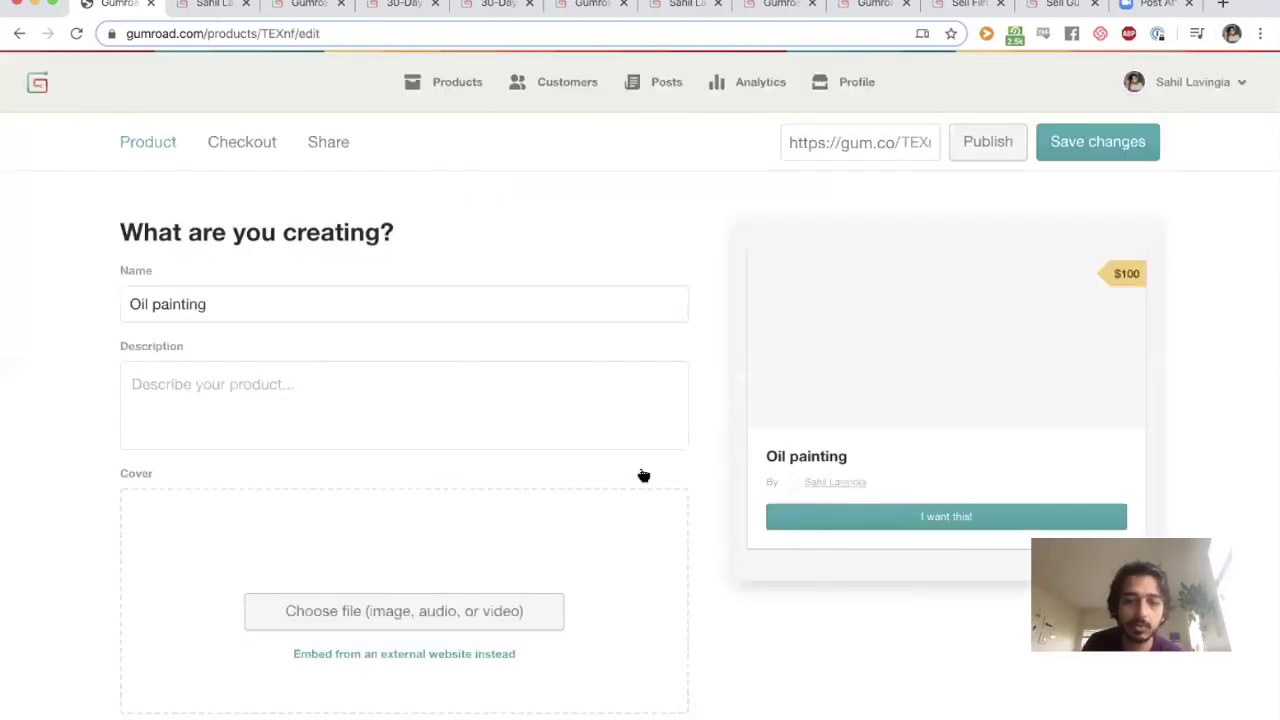
Upload the Desktop image 2020-02-06 07.33.23.jpg as the Oil painting's cover
scroll(642, 298, down, 3)
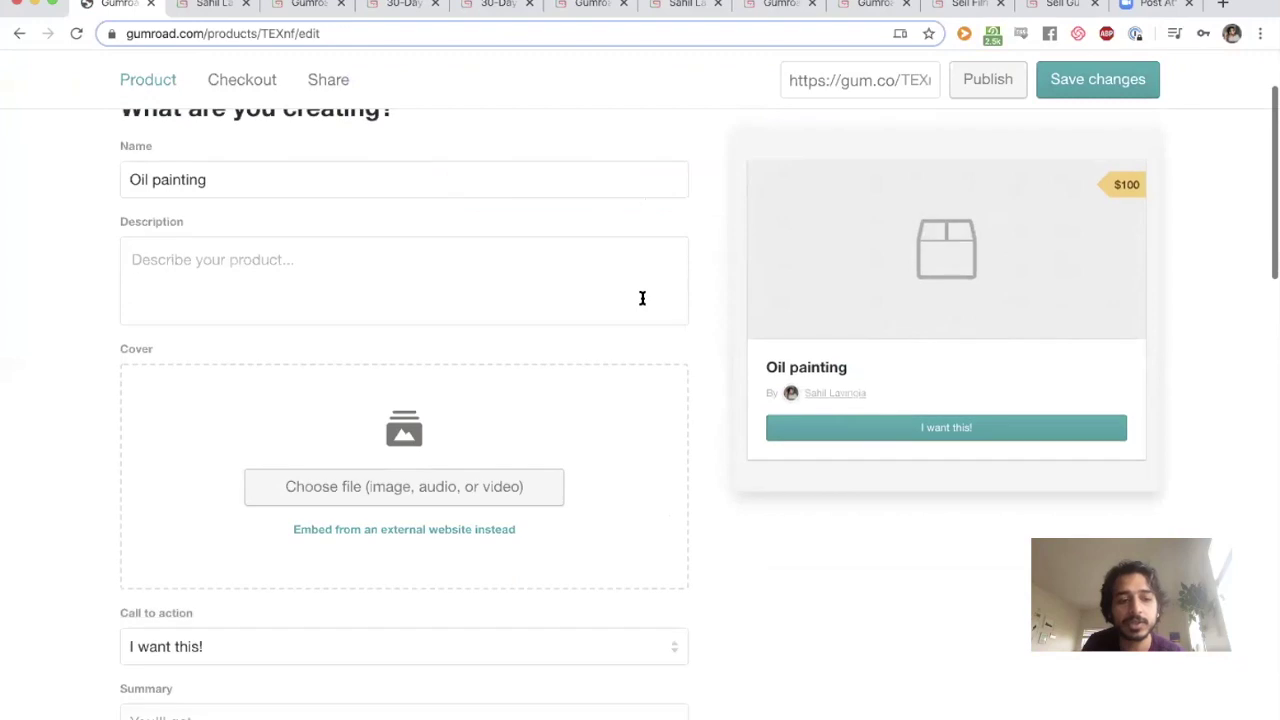
scroll(642, 298, down, 6)
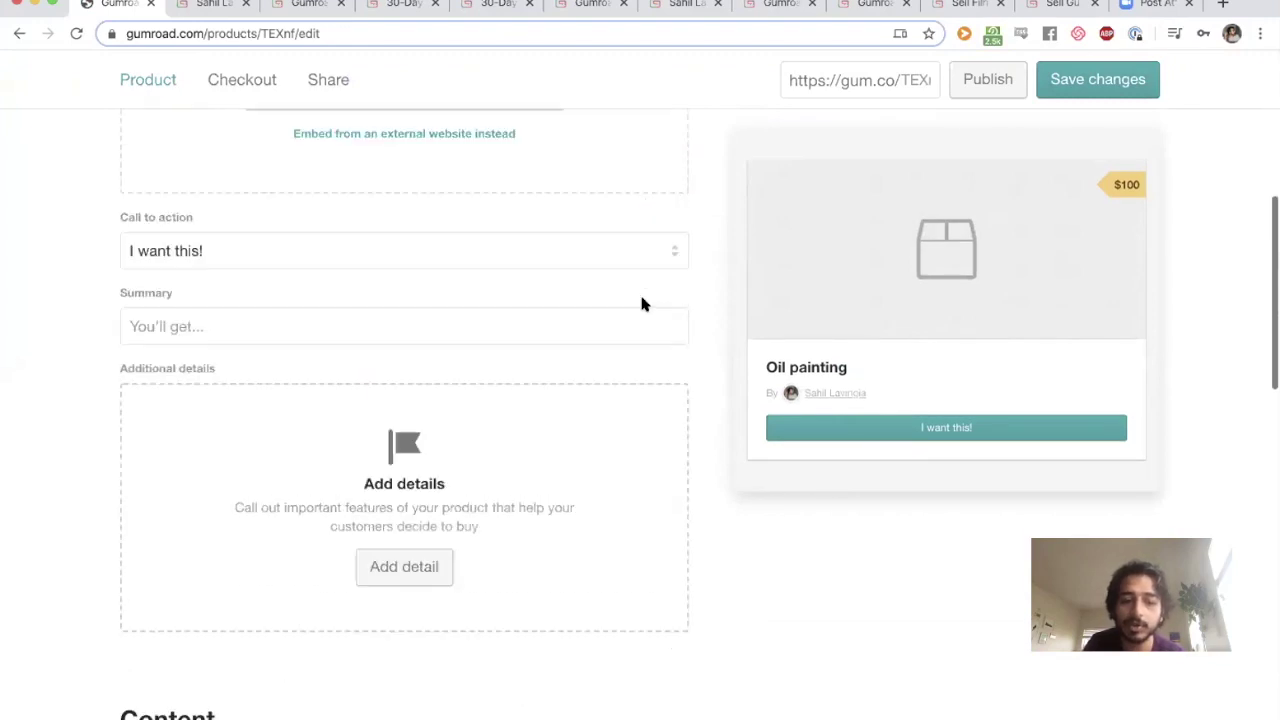
scroll(642, 304, down, 3)
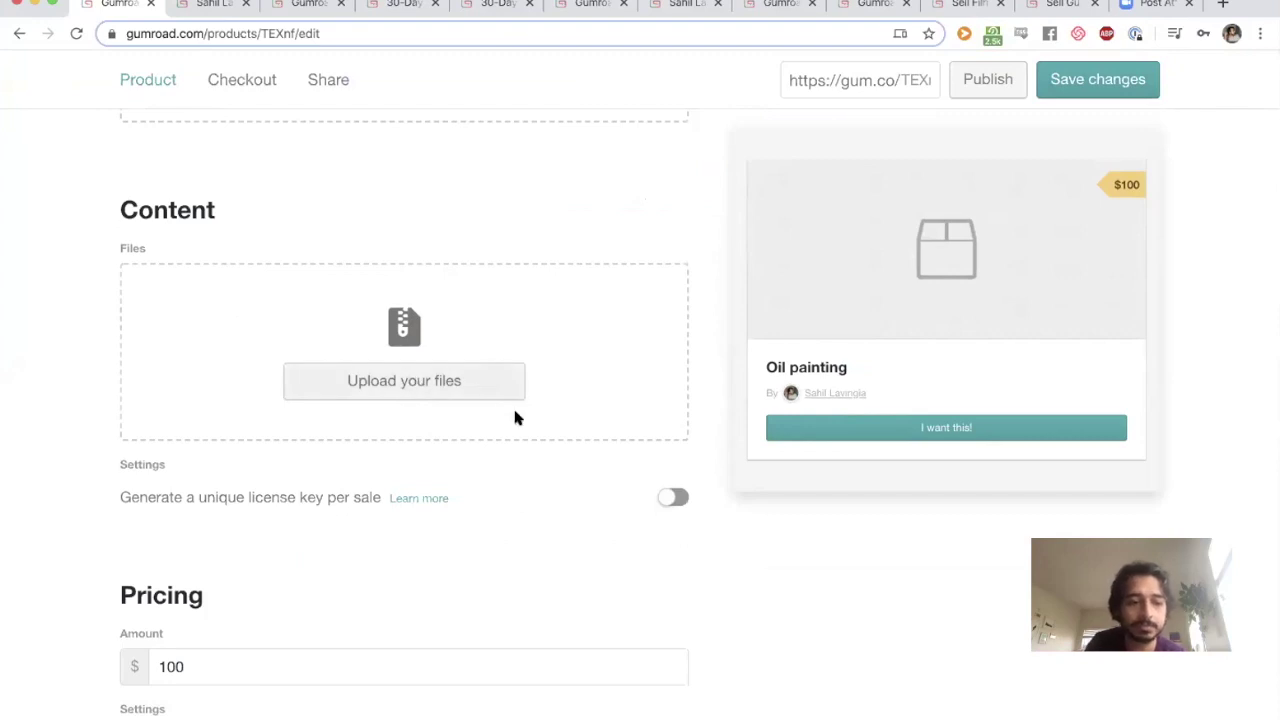
scroll(427, 441, up, 1)
scroll(443, 443, up, 10)
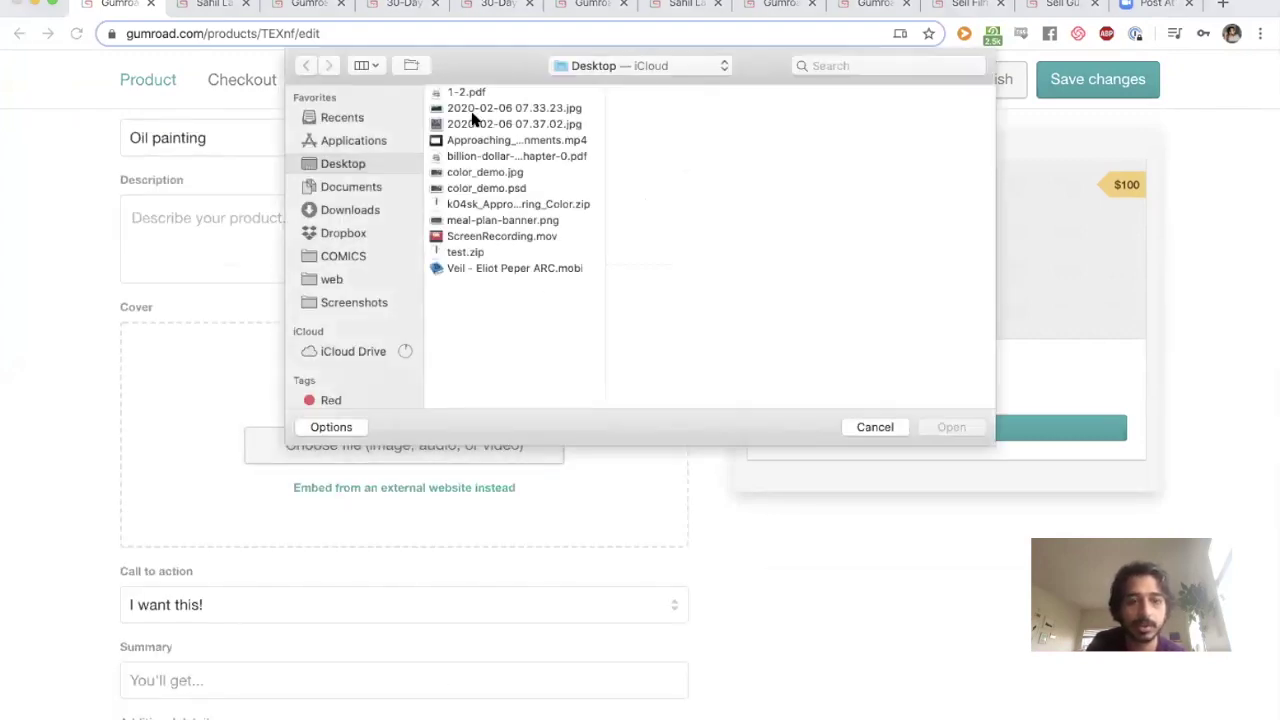
double_click(478, 112)
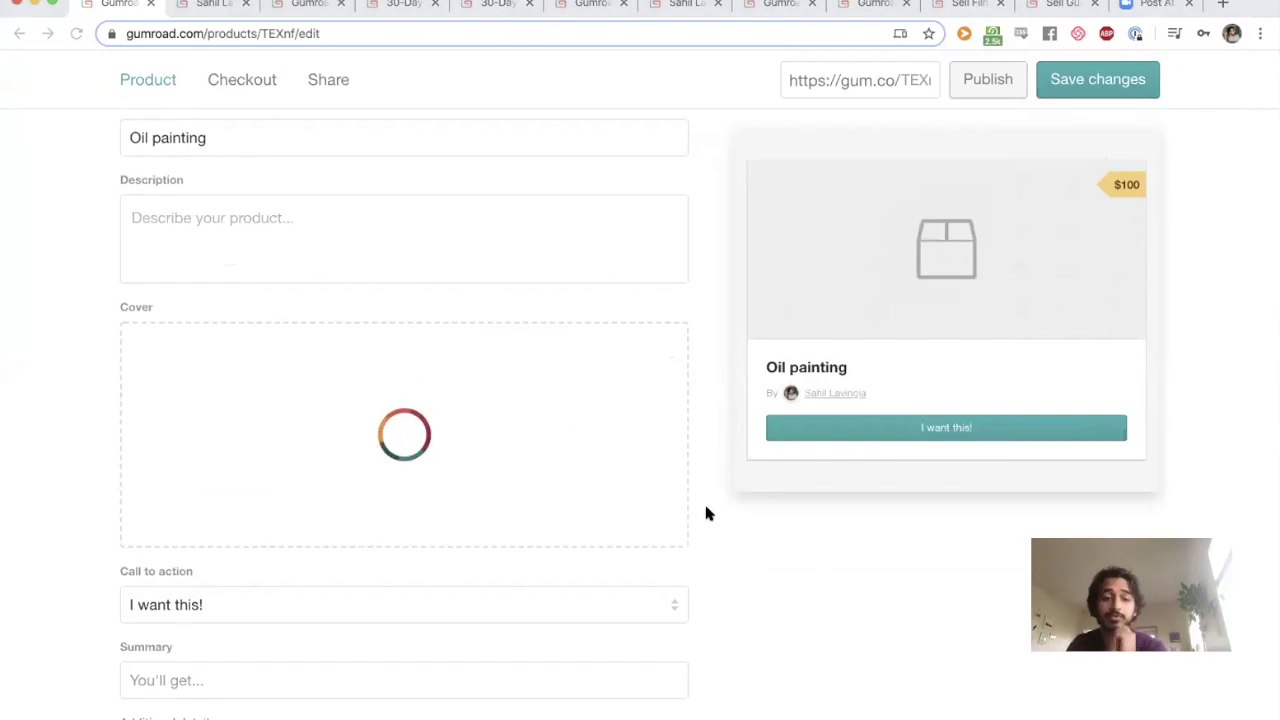
scroll(705, 513, down, 2)
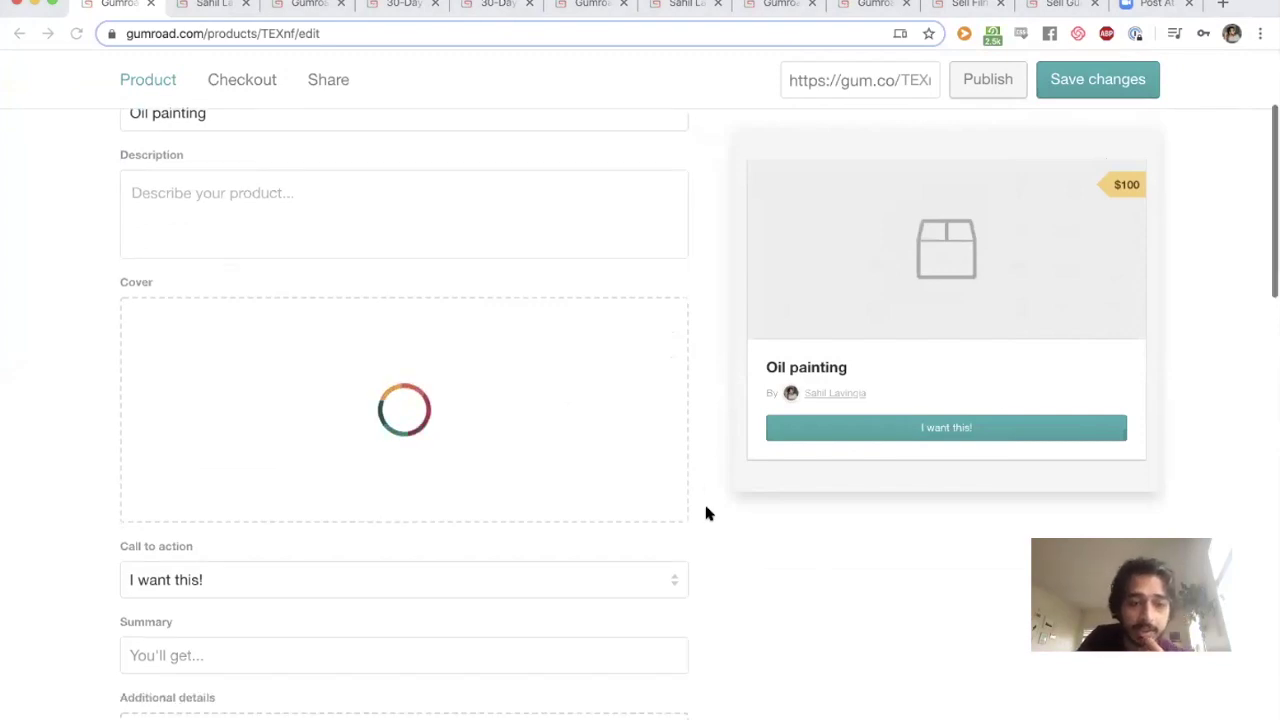
scroll(705, 513, down, 3)
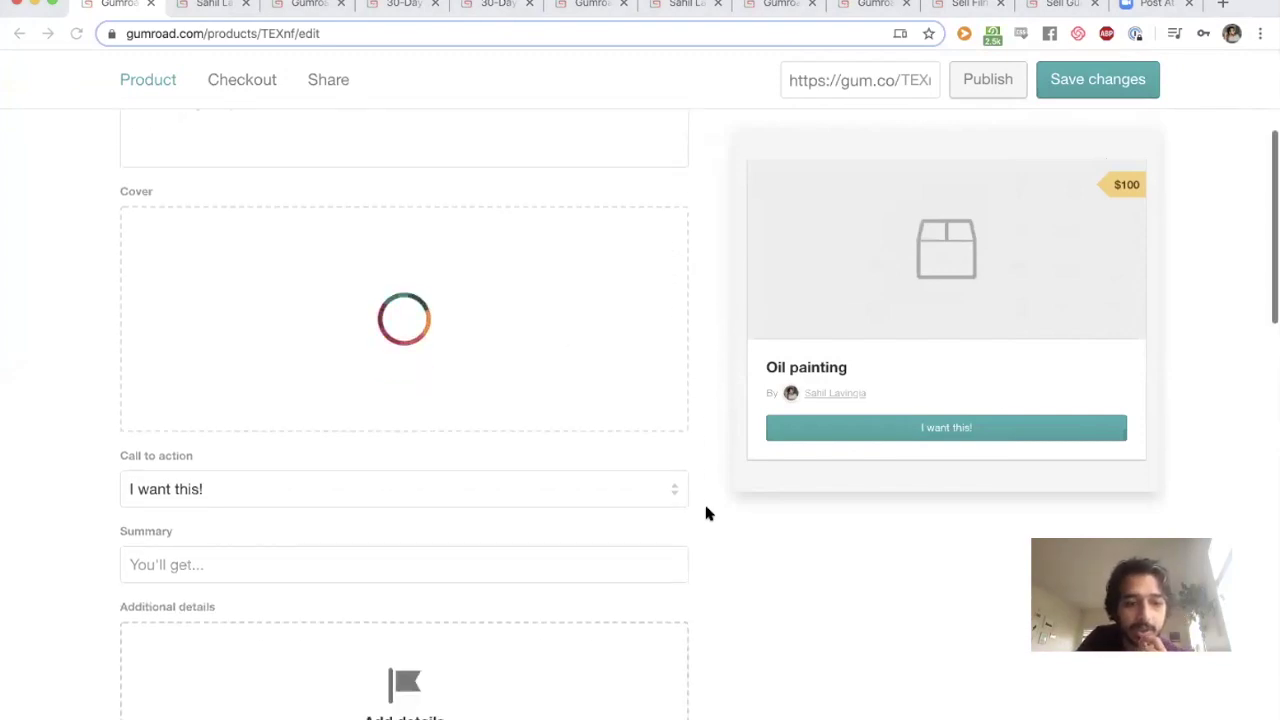
scroll(705, 513, down, 1)
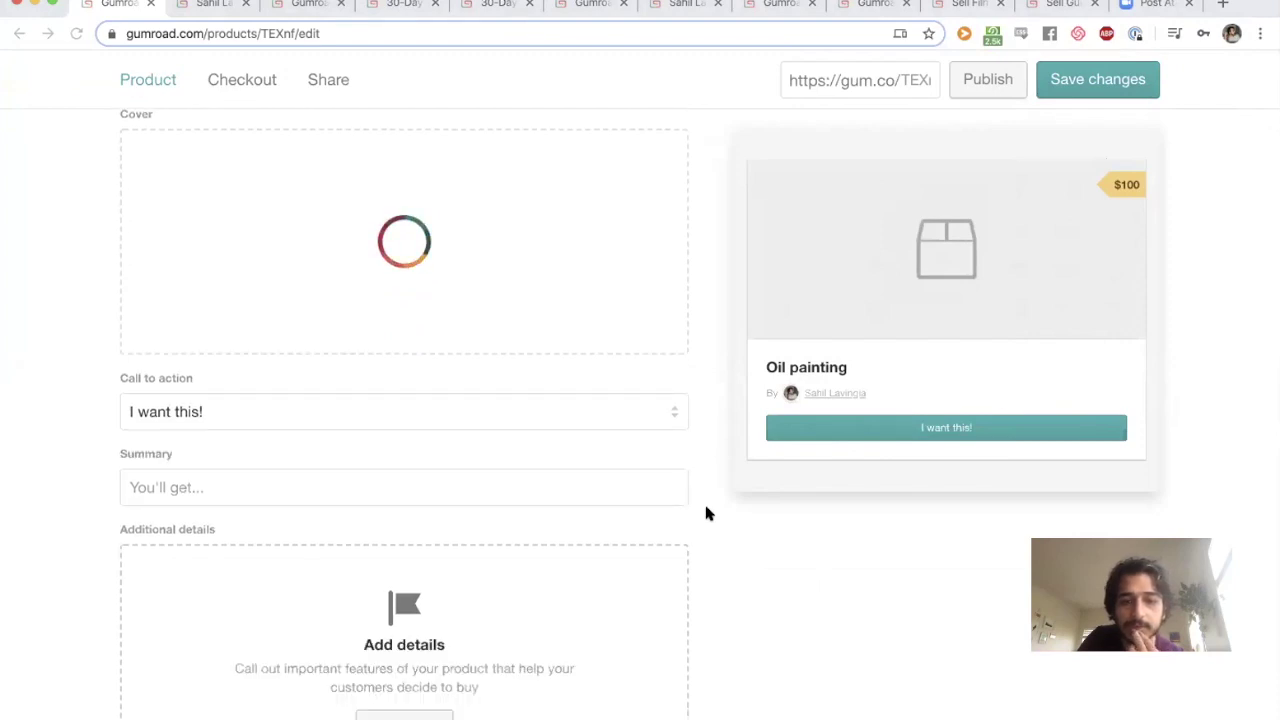
scroll(705, 513, up, 3)
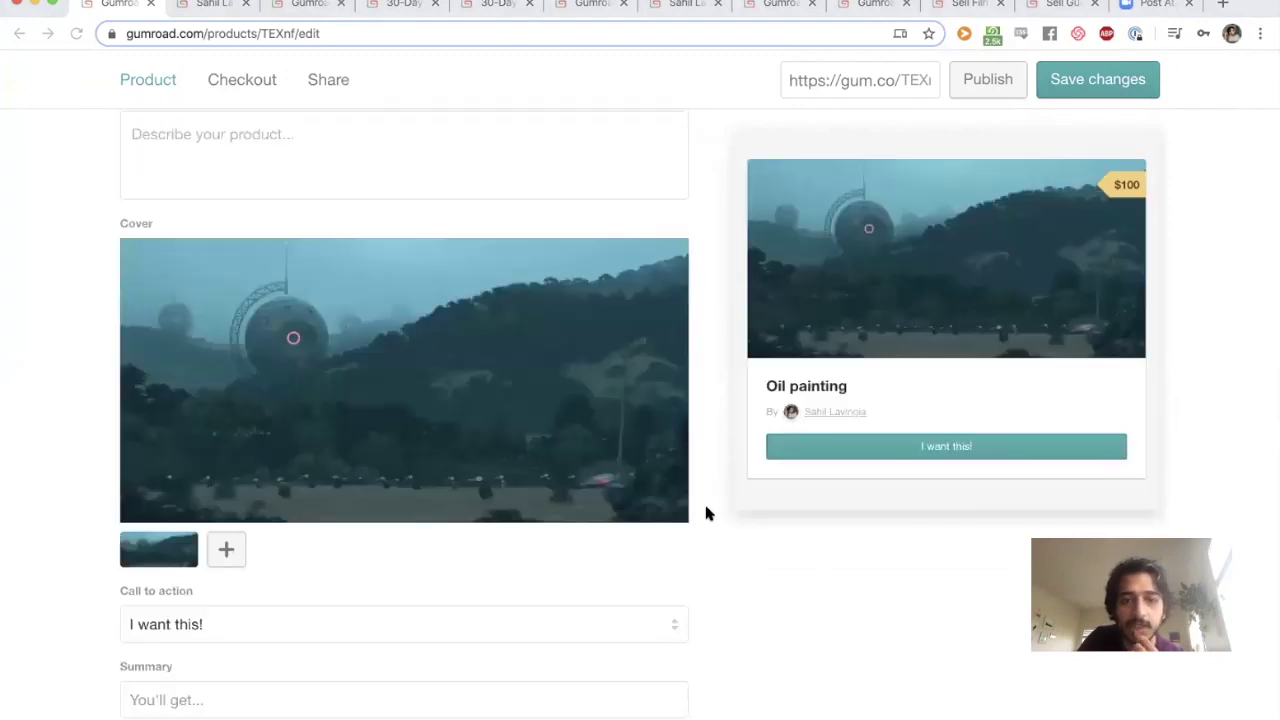
scroll(705, 513, up, 1)
Add an additional product detail with the attribute Dimensions and the value 5" x 12"
scroll(705, 513, down, 13)
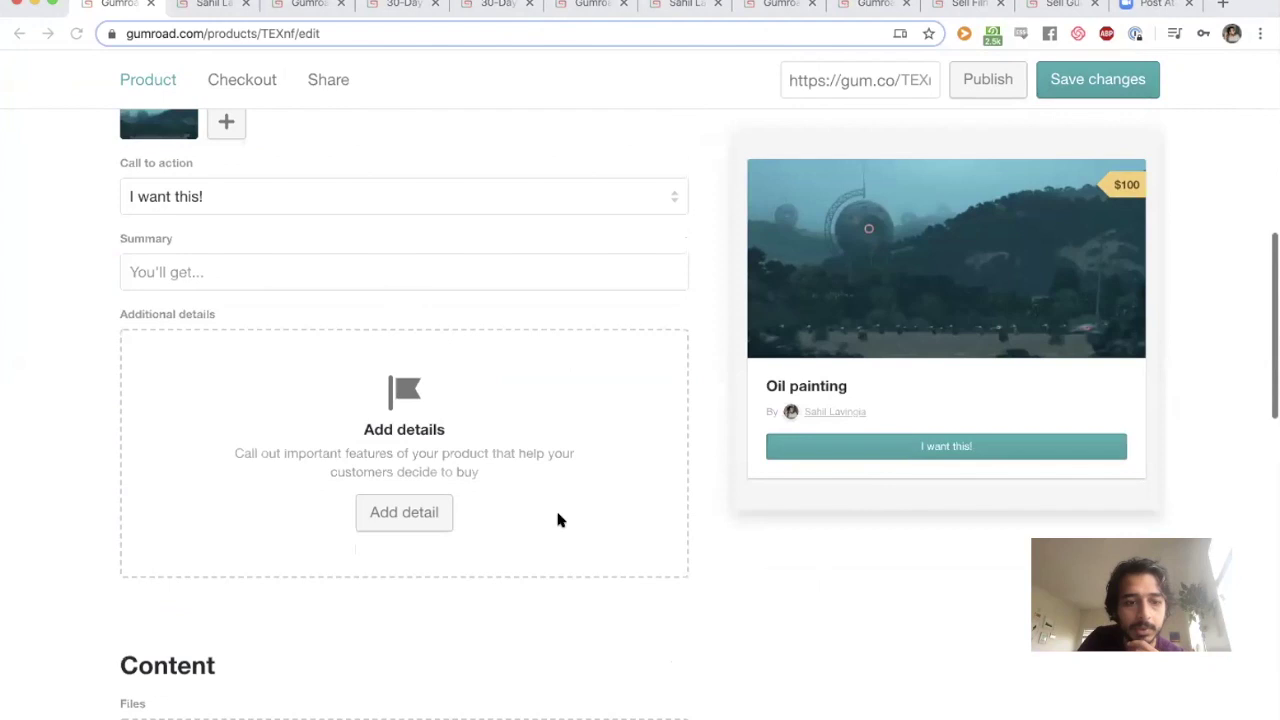
click(423, 520)
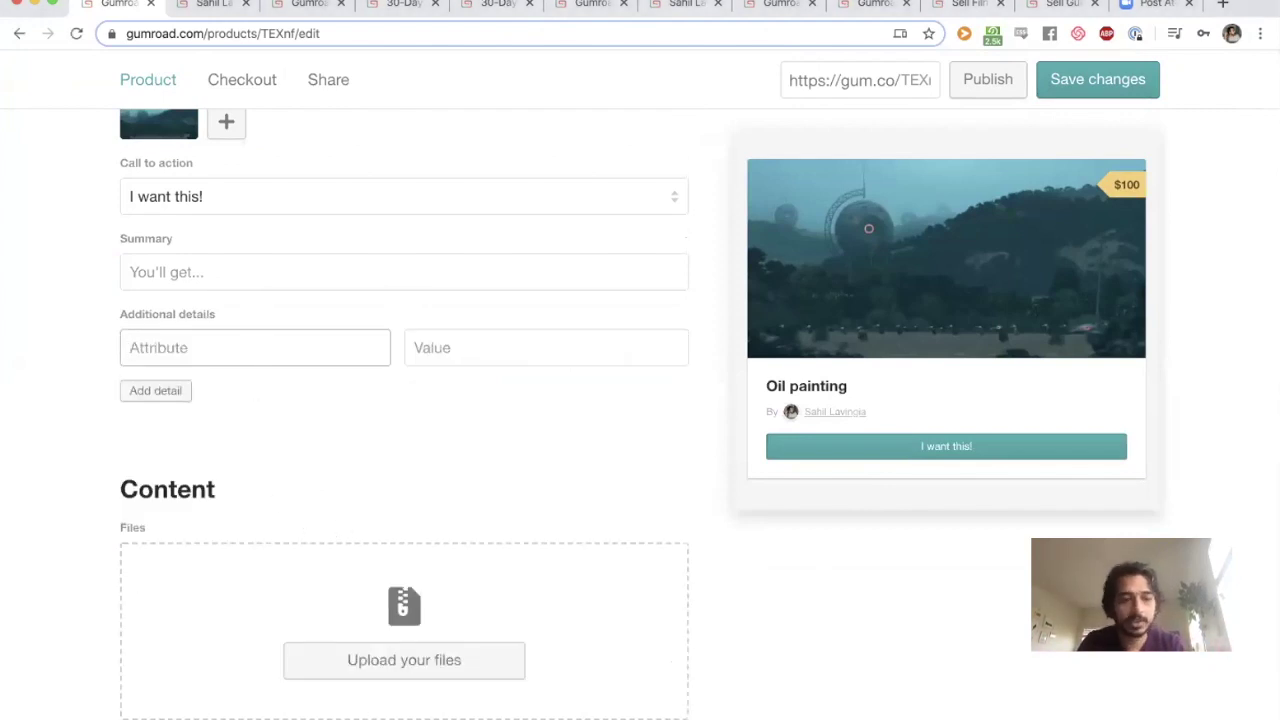
text(Dimensions)
key(Tab)
text(5 " x)
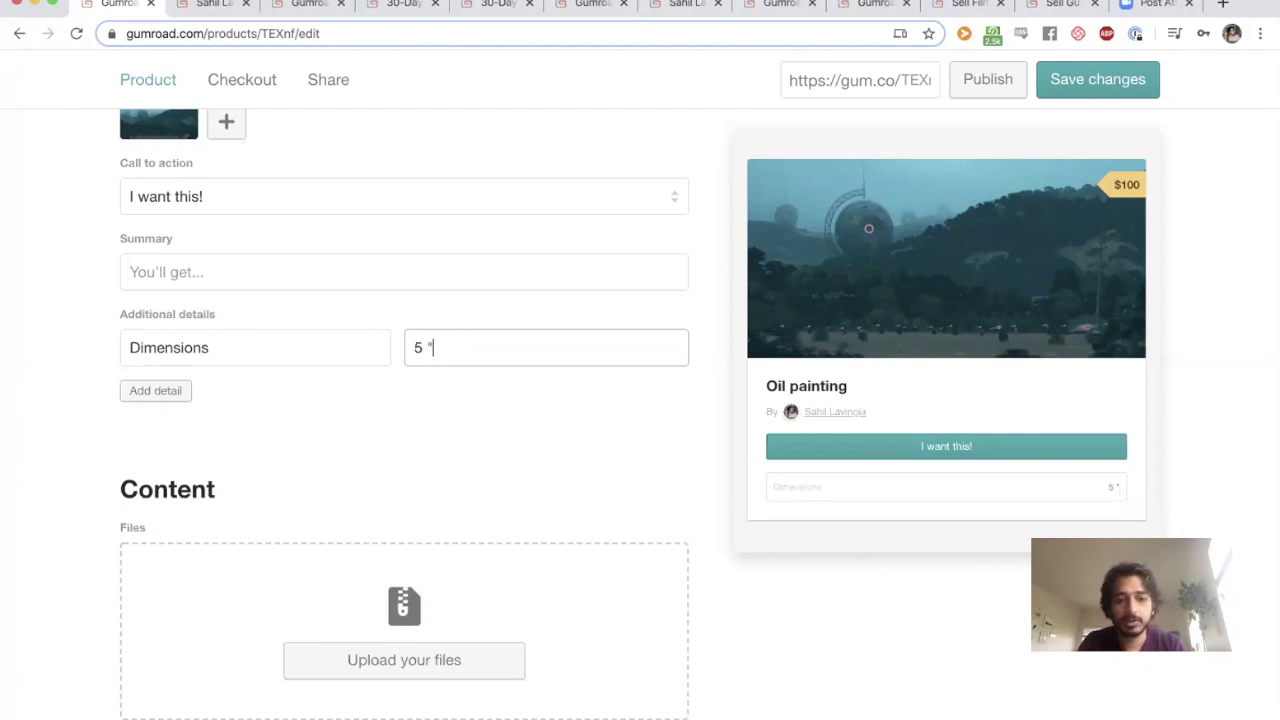
key(Left)
key(Left)
key(Left)
key(BackSpace)
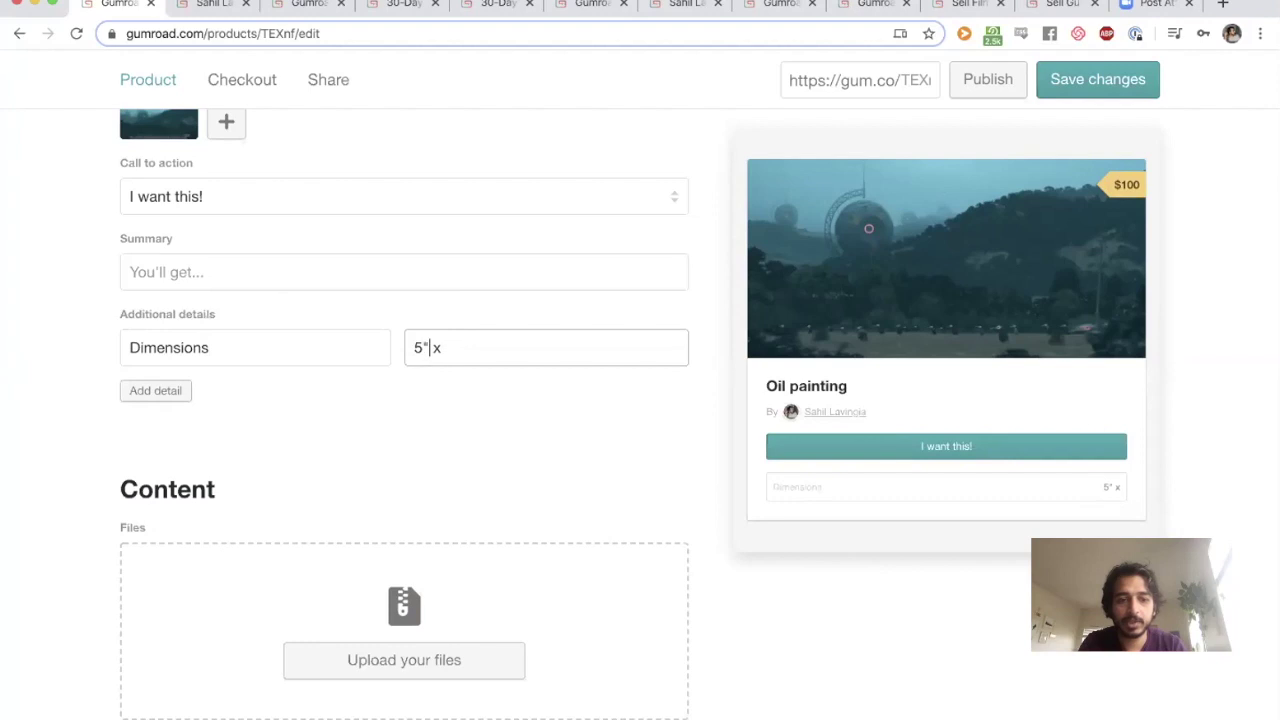
key(End)
text(12")
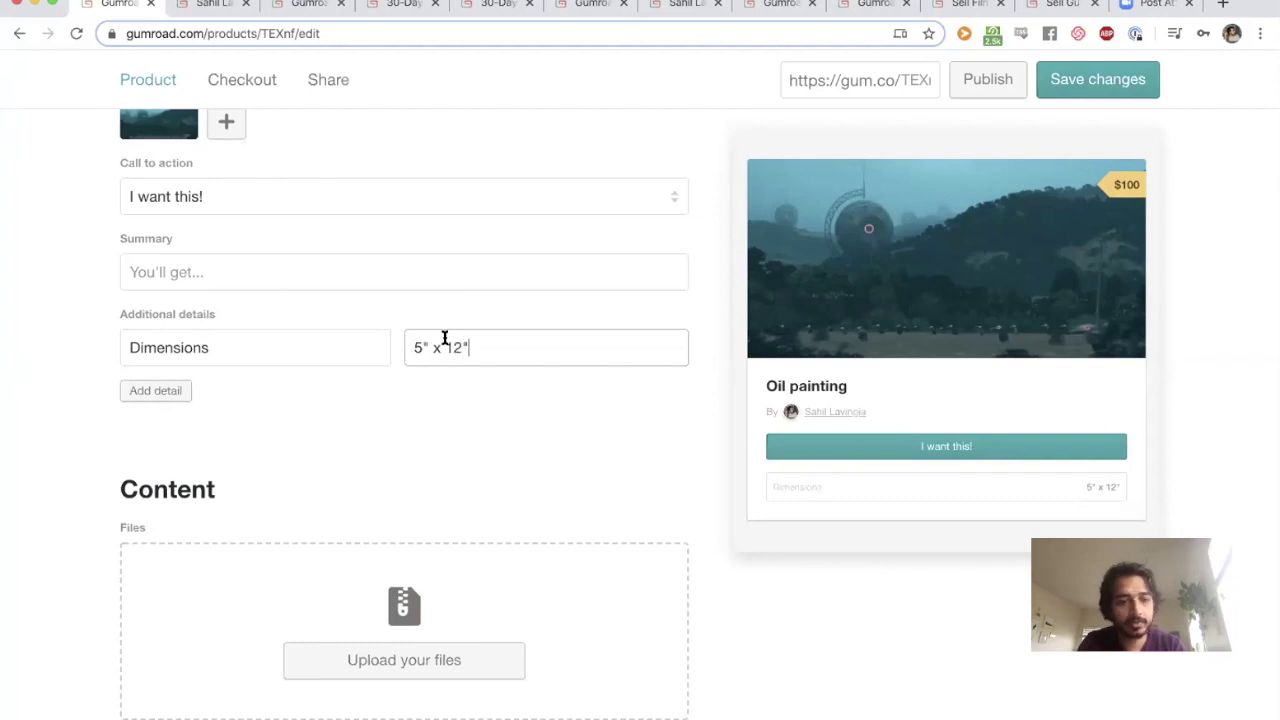
Add a second detail with the attribute Media and the value Oil on canvas, and save the product changes
click(155, 390)
click(200, 393)
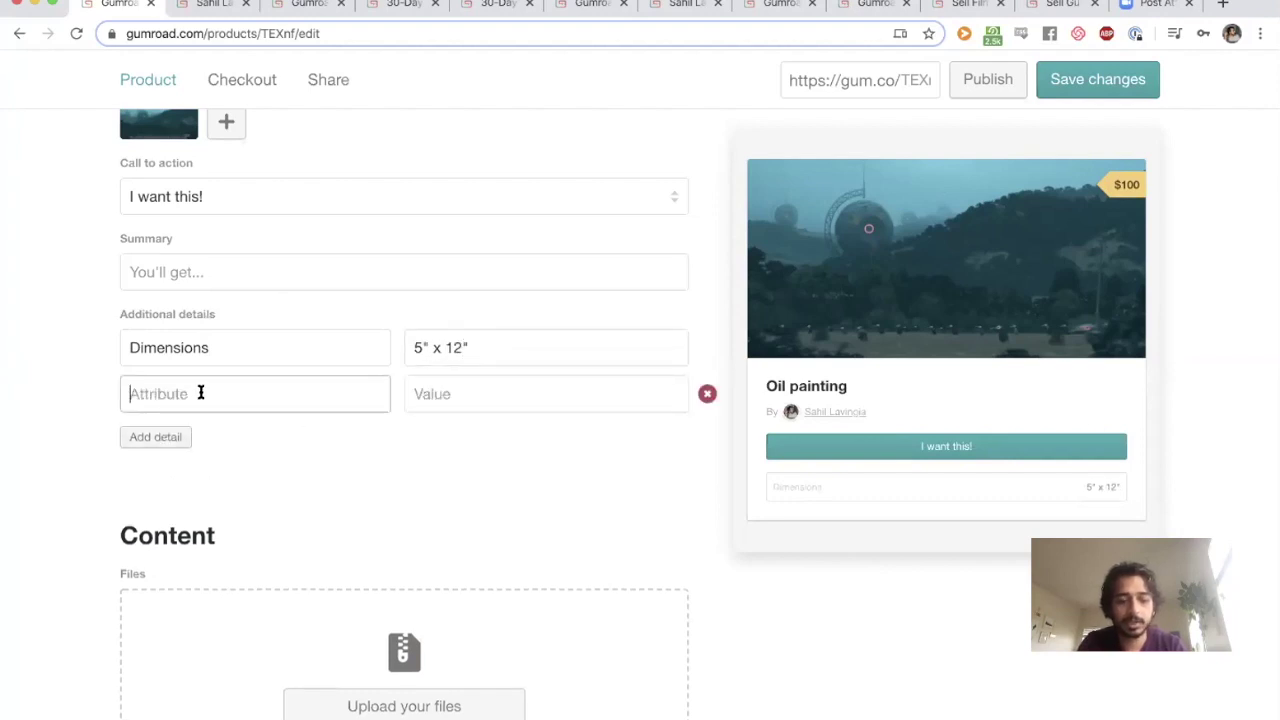
text(Media)
key(Tab)
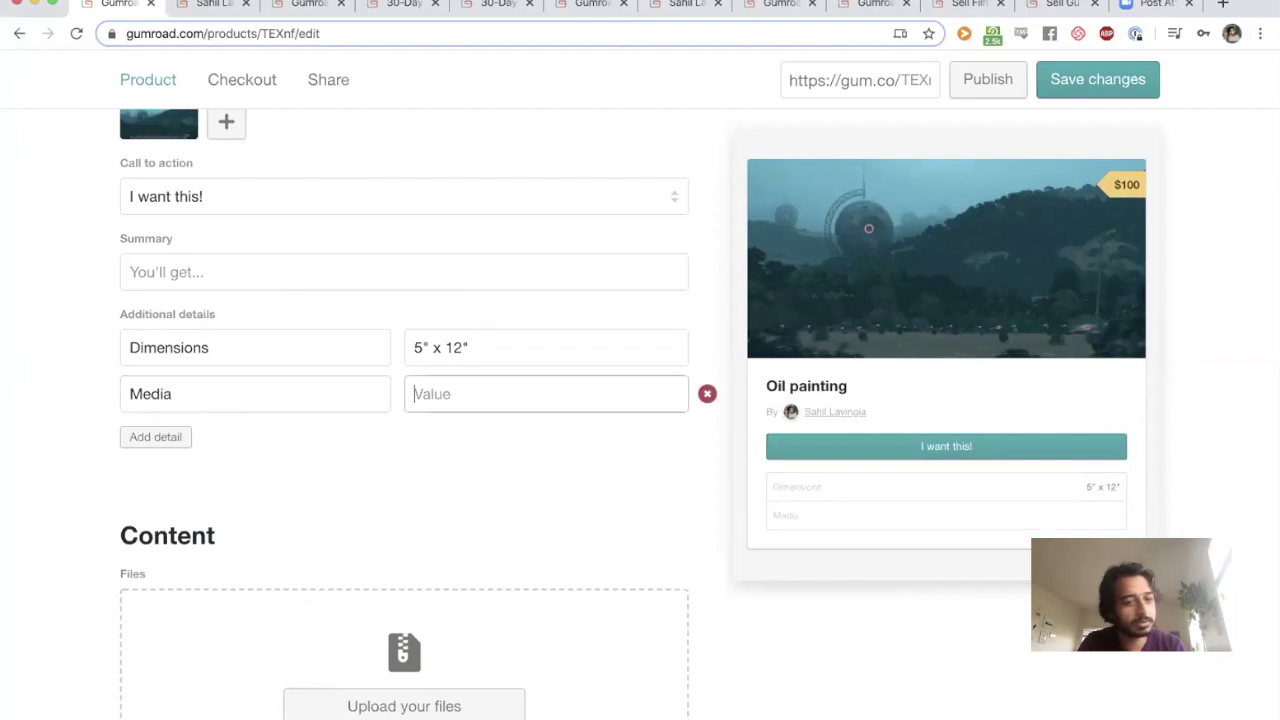
text(Oil on canvas)
click(1074, 86)
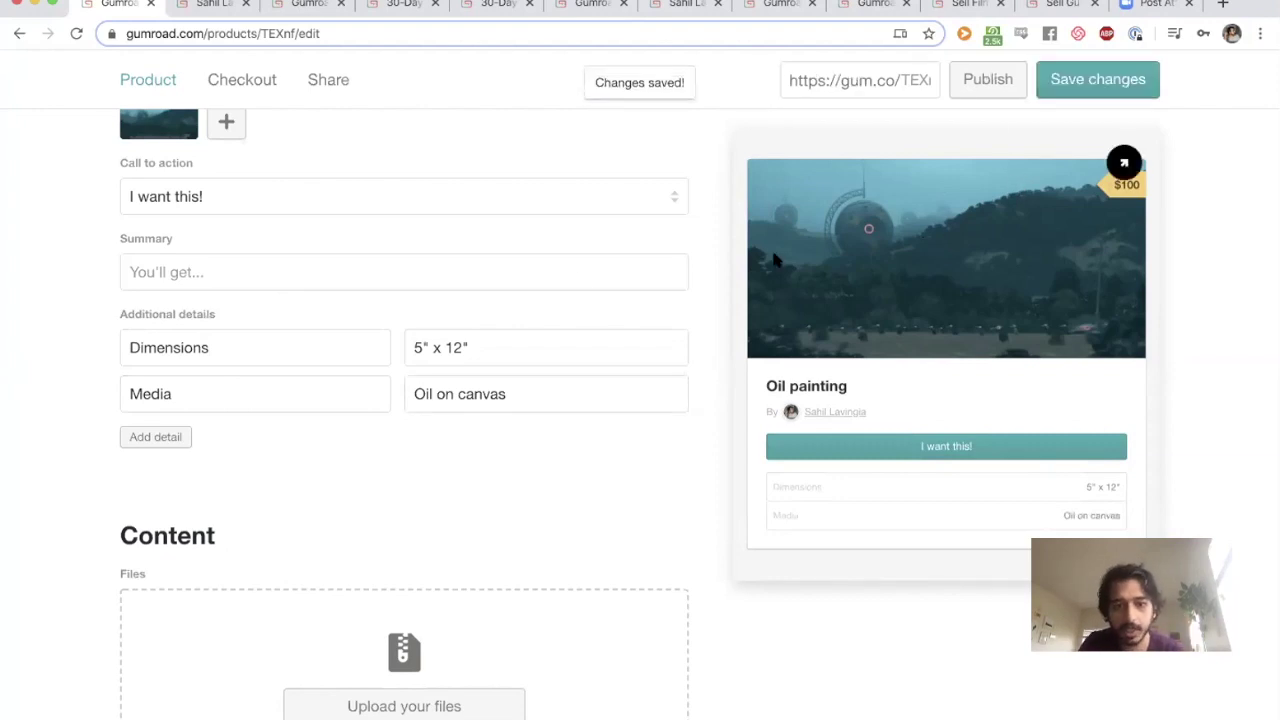
Duplicate the Oil painting draft from the products list and open the copy to review its copied contents
scroll(577, 285, up, 3)
scroll(637, 363, up, 1)
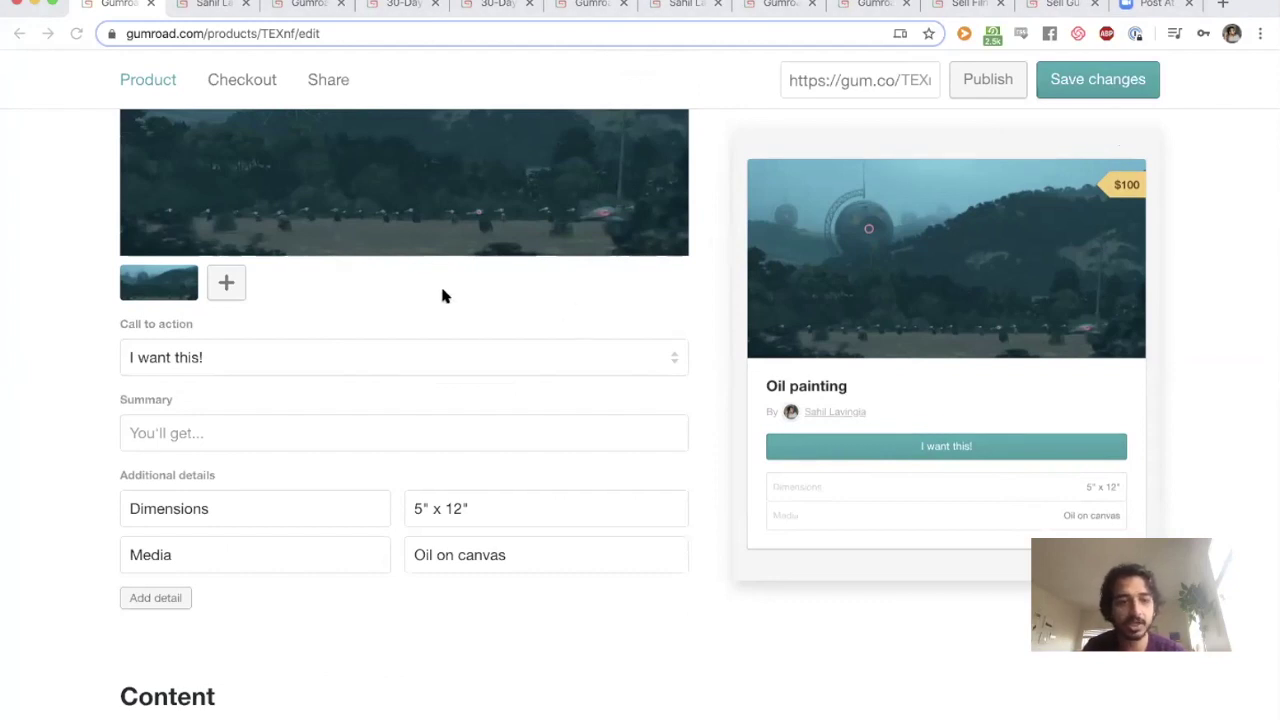
scroll(443, 296, up, 5)
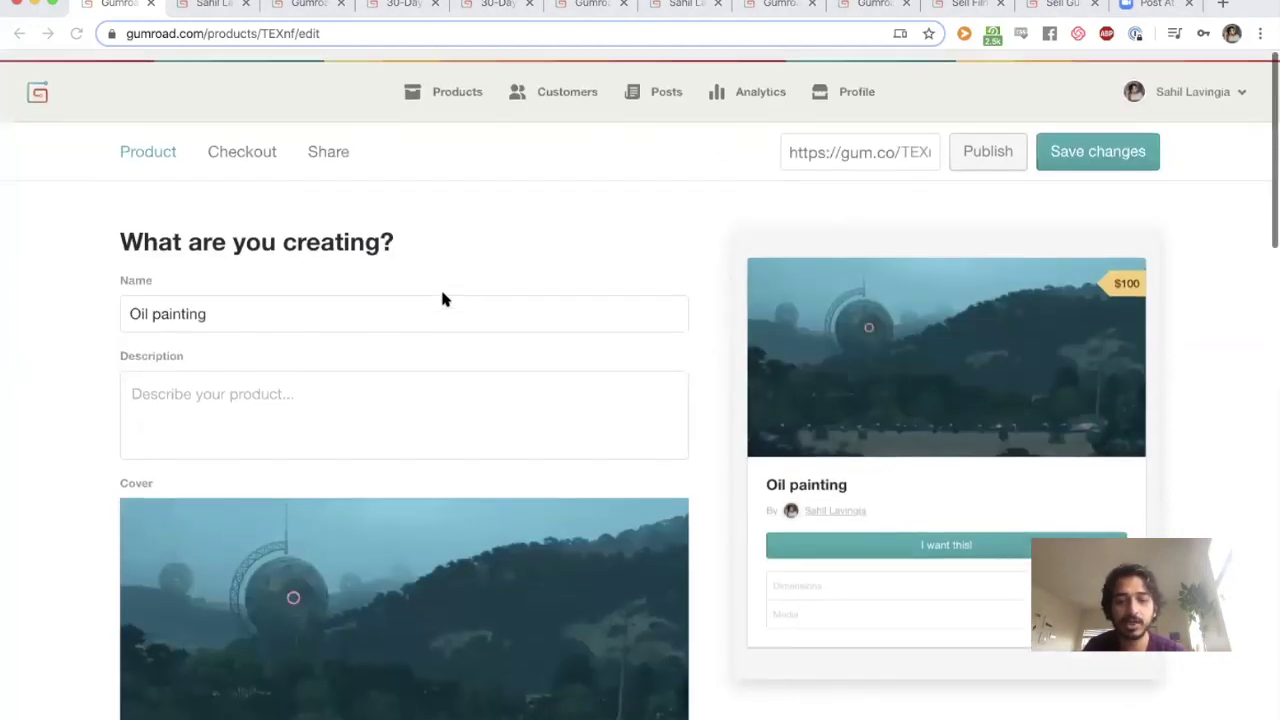
click(441, 84)
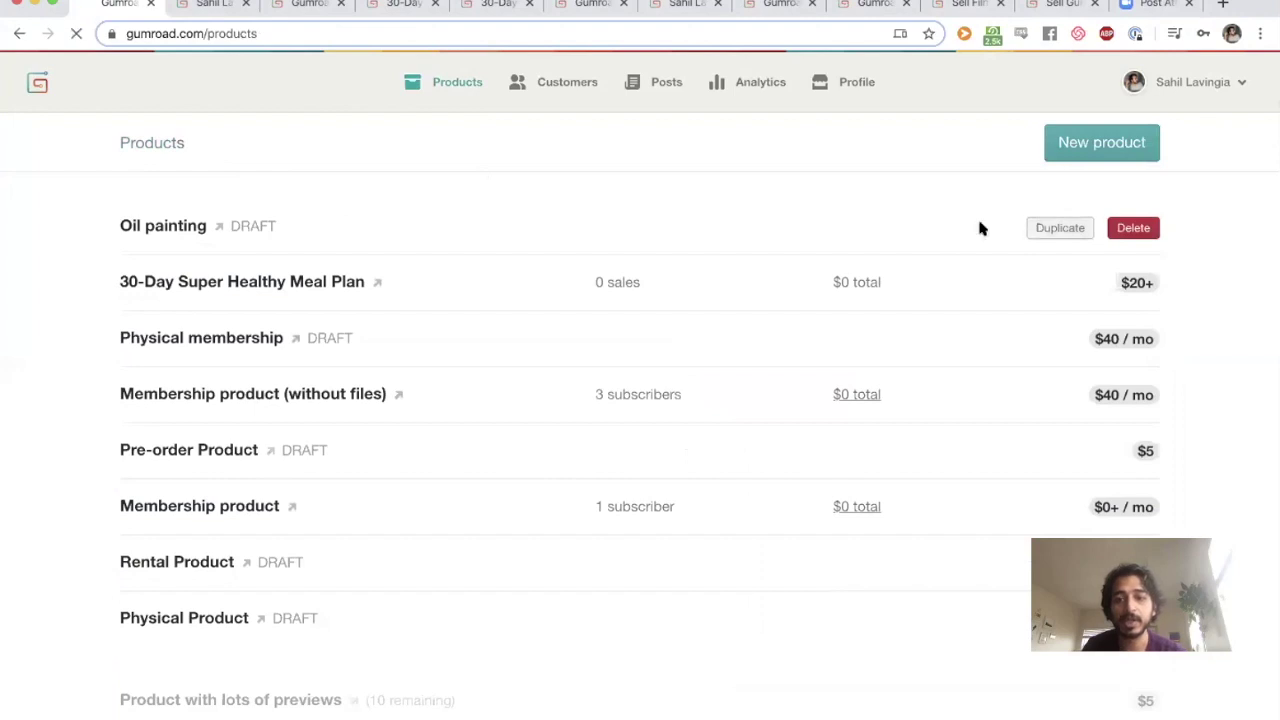
click(644, 220)
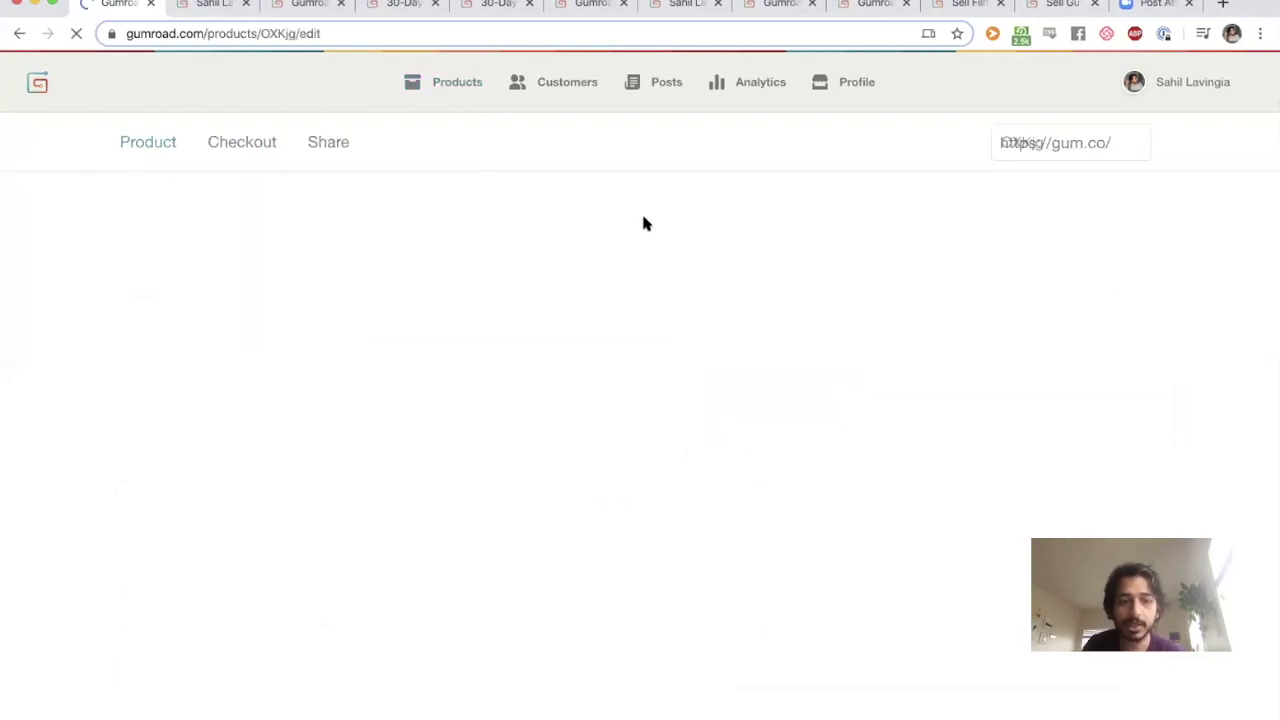
scroll(528, 286, down, 1)
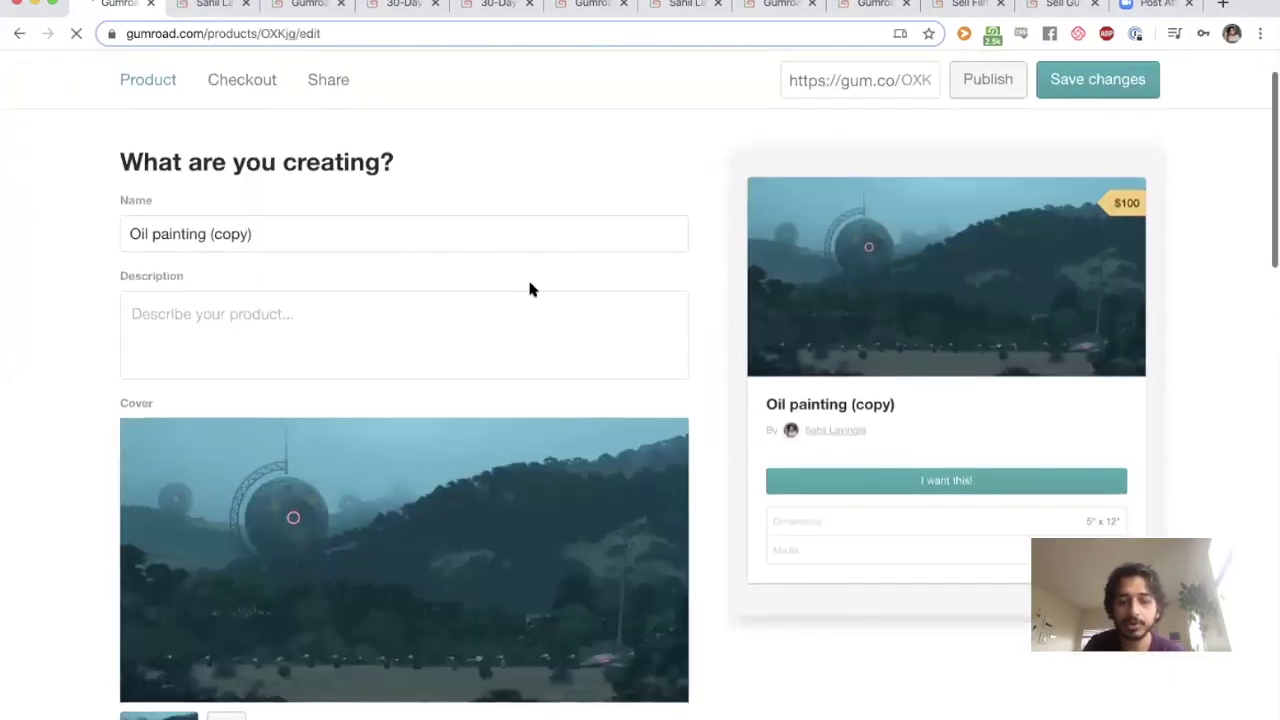
scroll(527, 276, down, 3)
scroll(522, 576, down, 4)
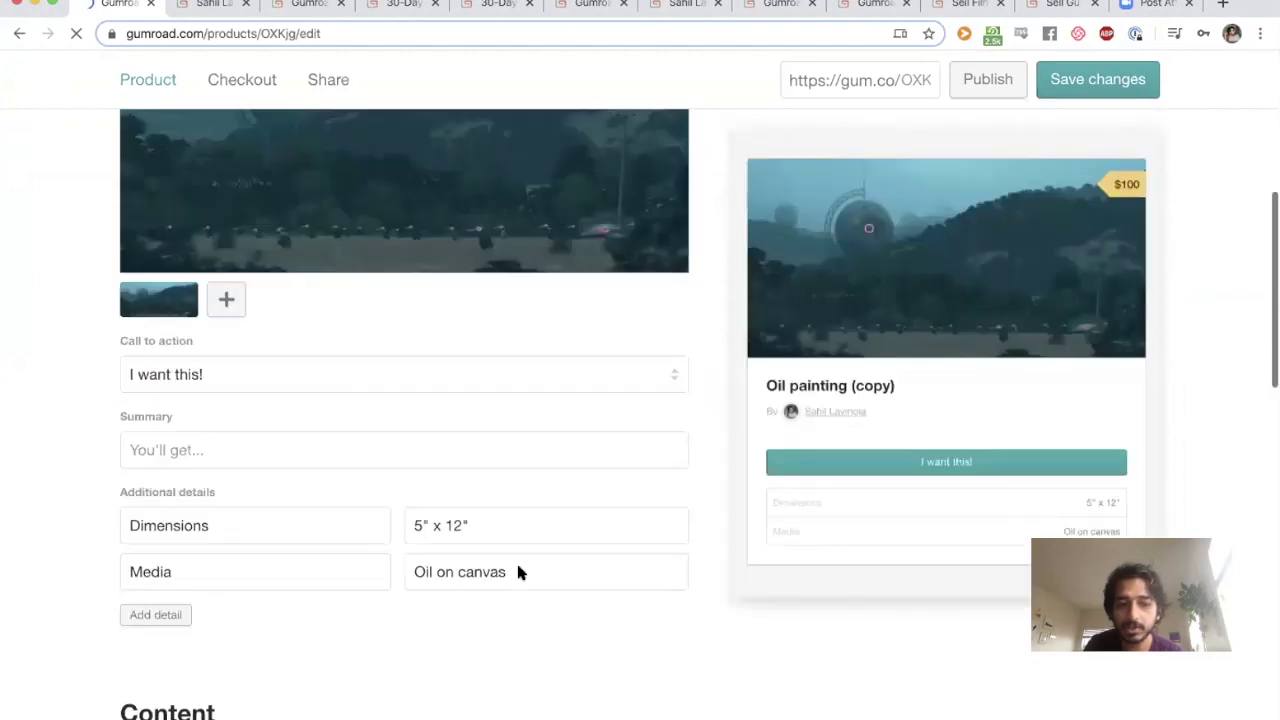
scroll(518, 572, down, 1)
scroll(420, 351, up, 4)
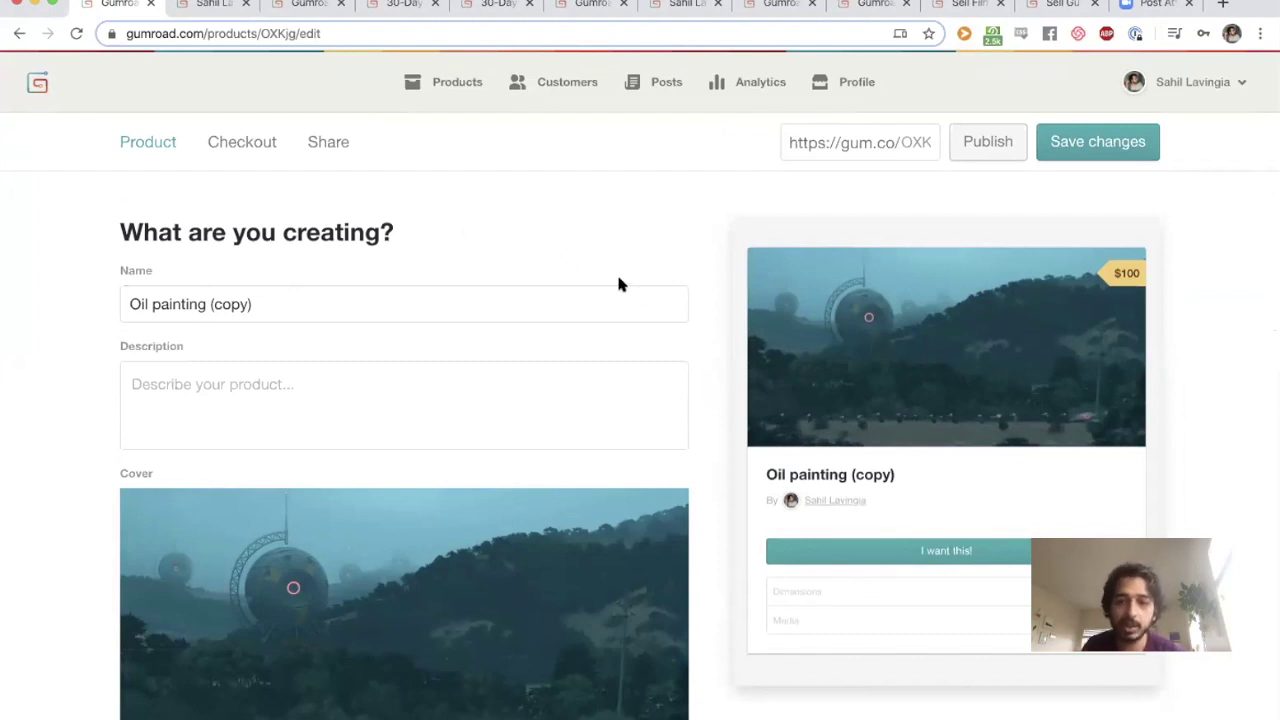
Attach the existing files billion-dollar-company-chapter-0 and README to the copied product's content
scroll(637, 311, down, 5)
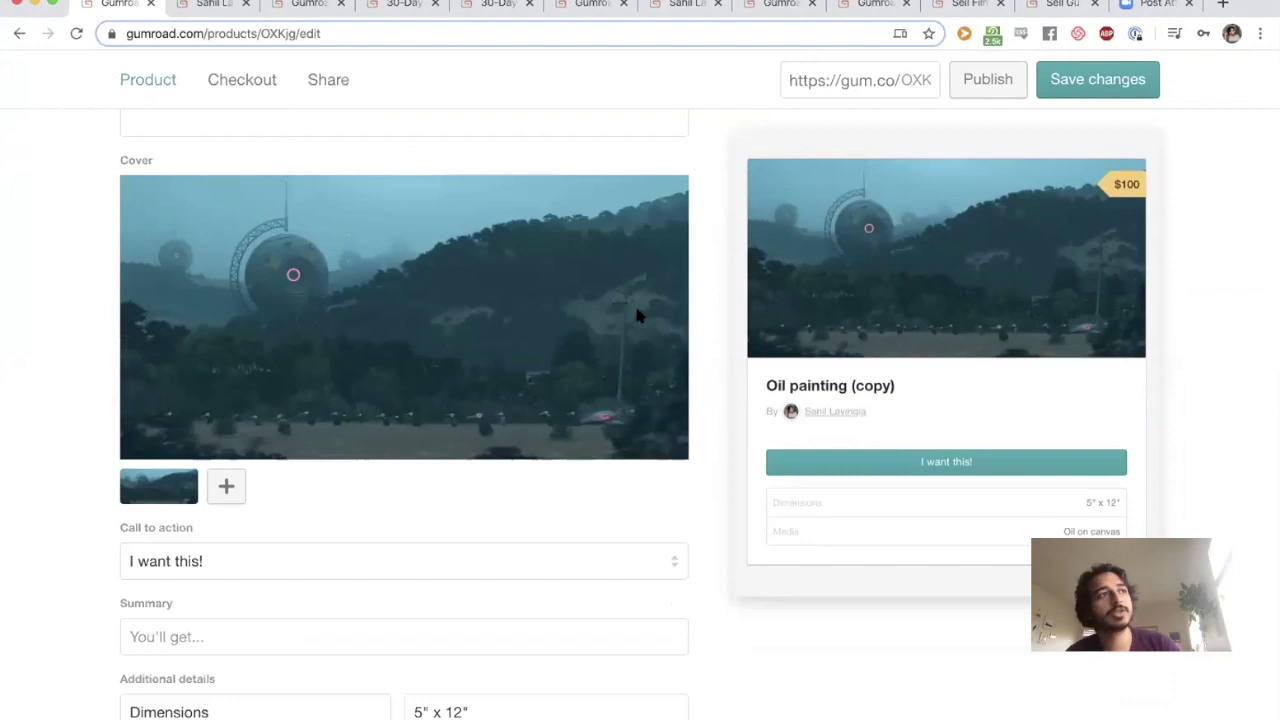
scroll(634, 302, down, 9)
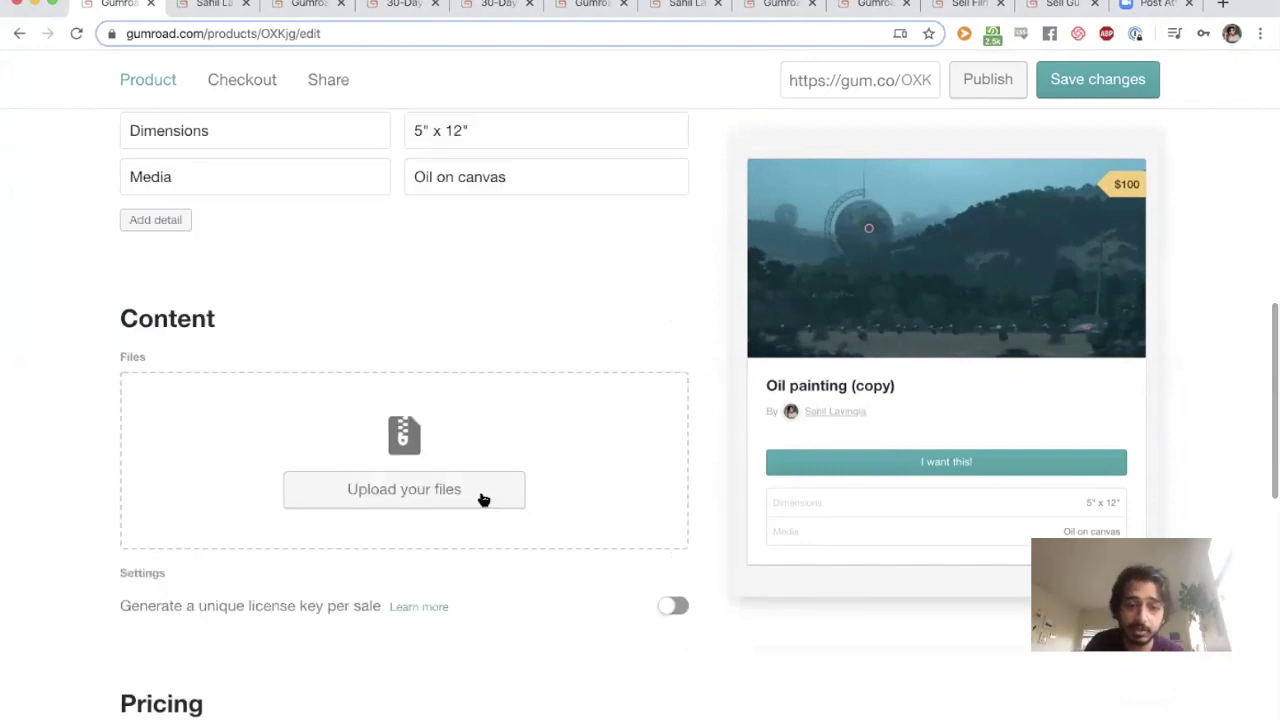
click(420, 412)
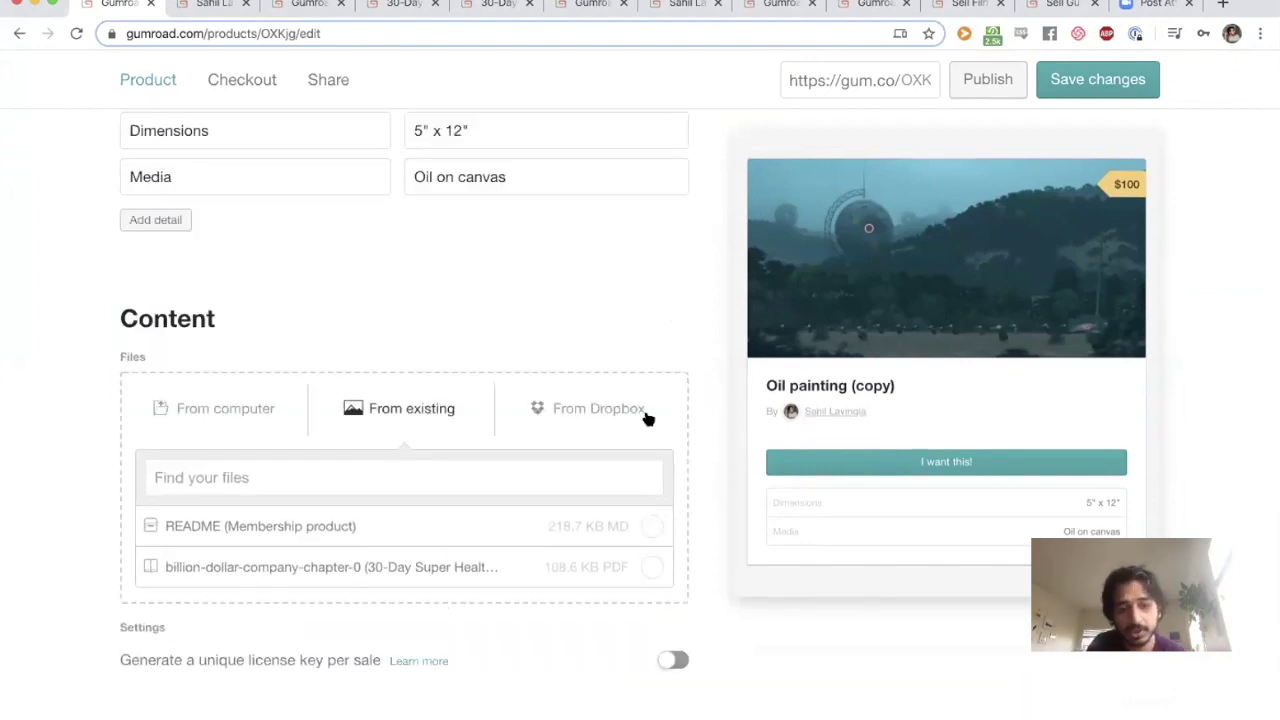
click(505, 561)
click(485, 610)
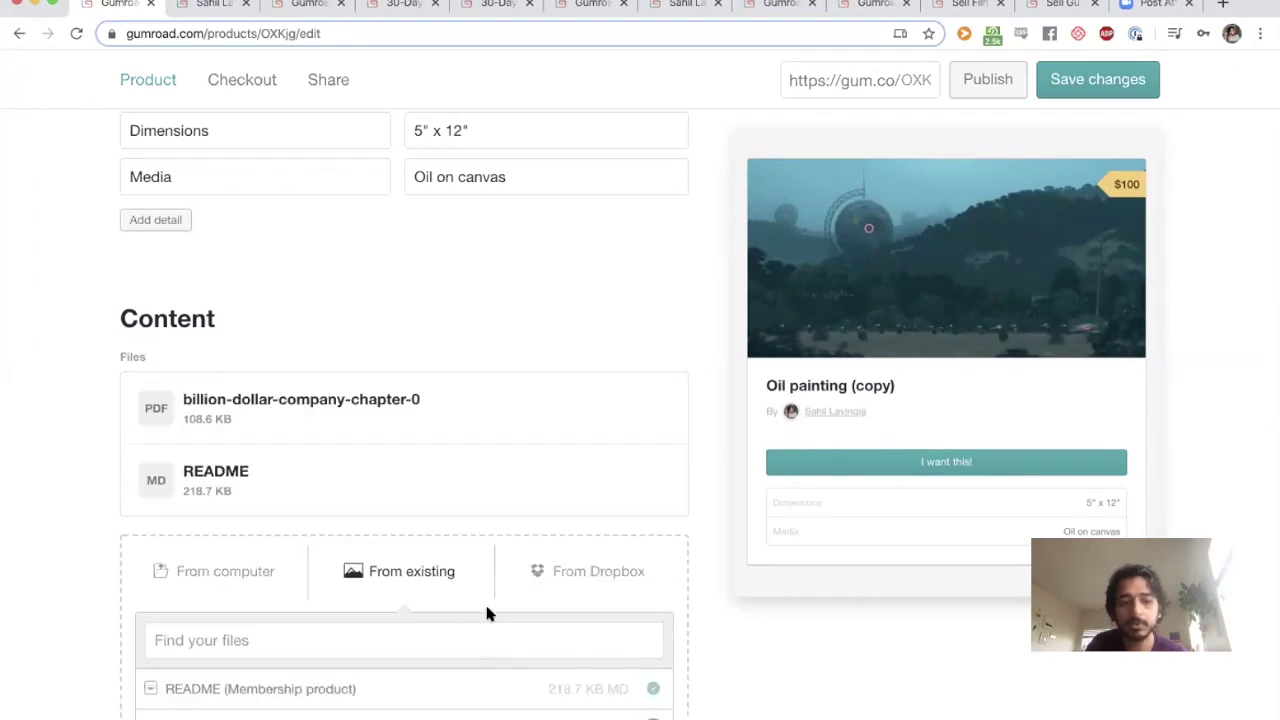
scroll(670, 604, down, 1)
scroll(670, 598, down, 5)
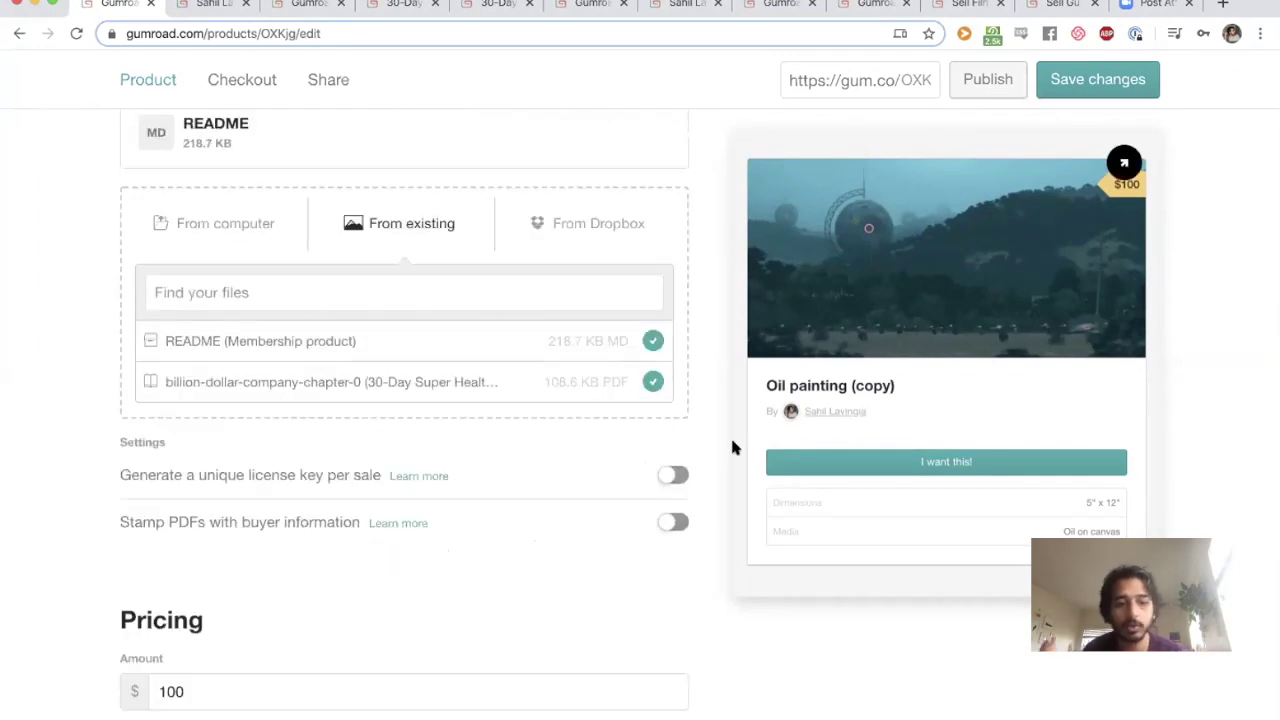
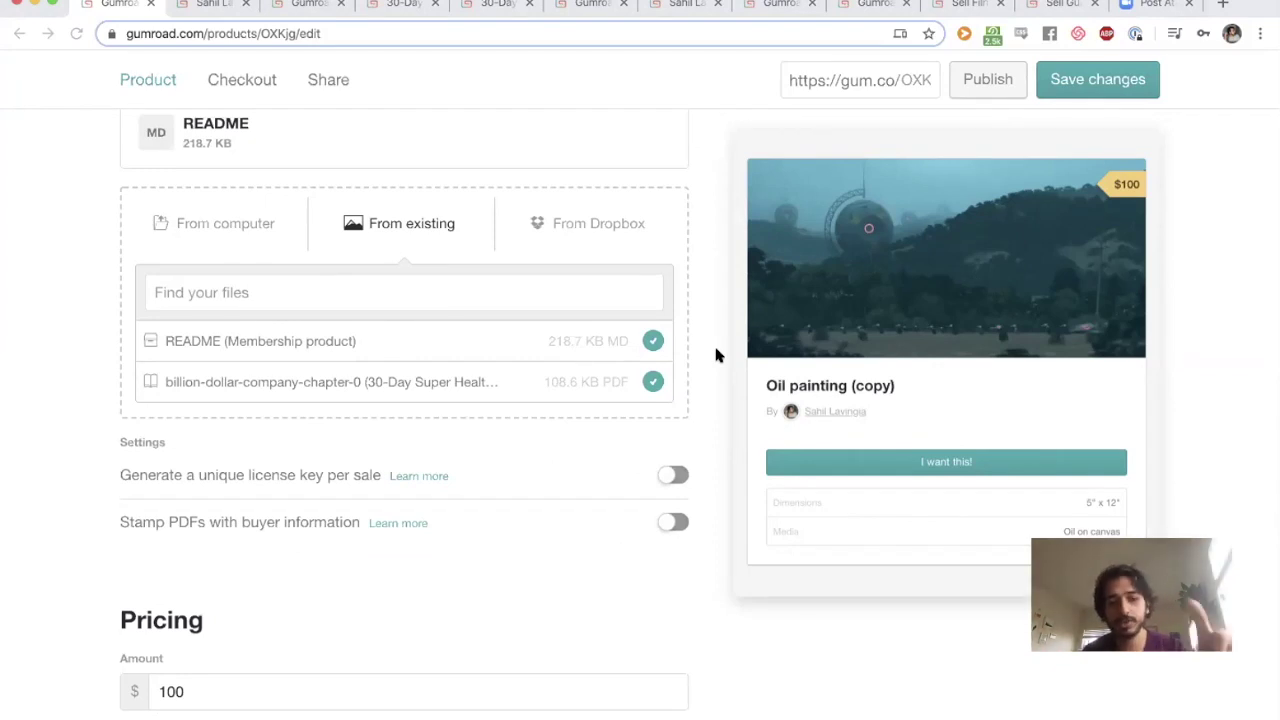
Set the shipping information requirement to Not required in the copied product's checkout settings
scroll(457, 285, up, 2)
scroll(400, 260, up, 10)
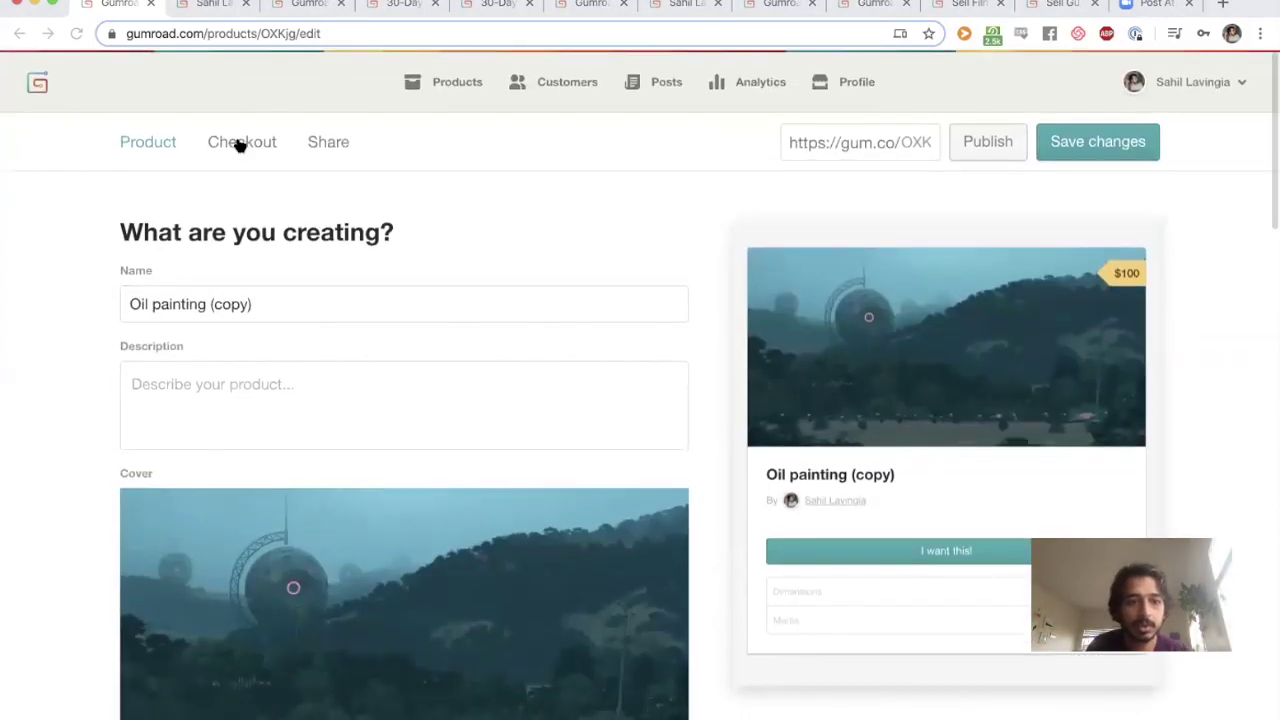
click(241, 142)
scroll(405, 342, down, 6)
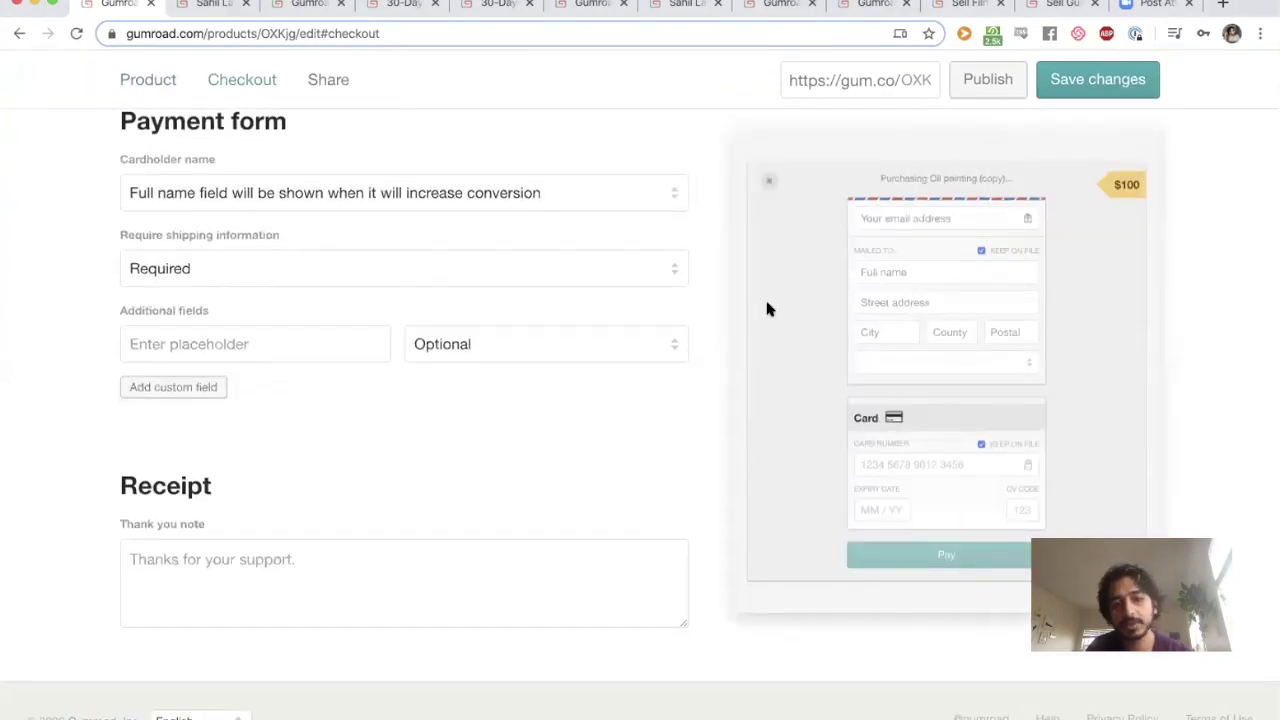
click(502, 274)
click(449, 292)
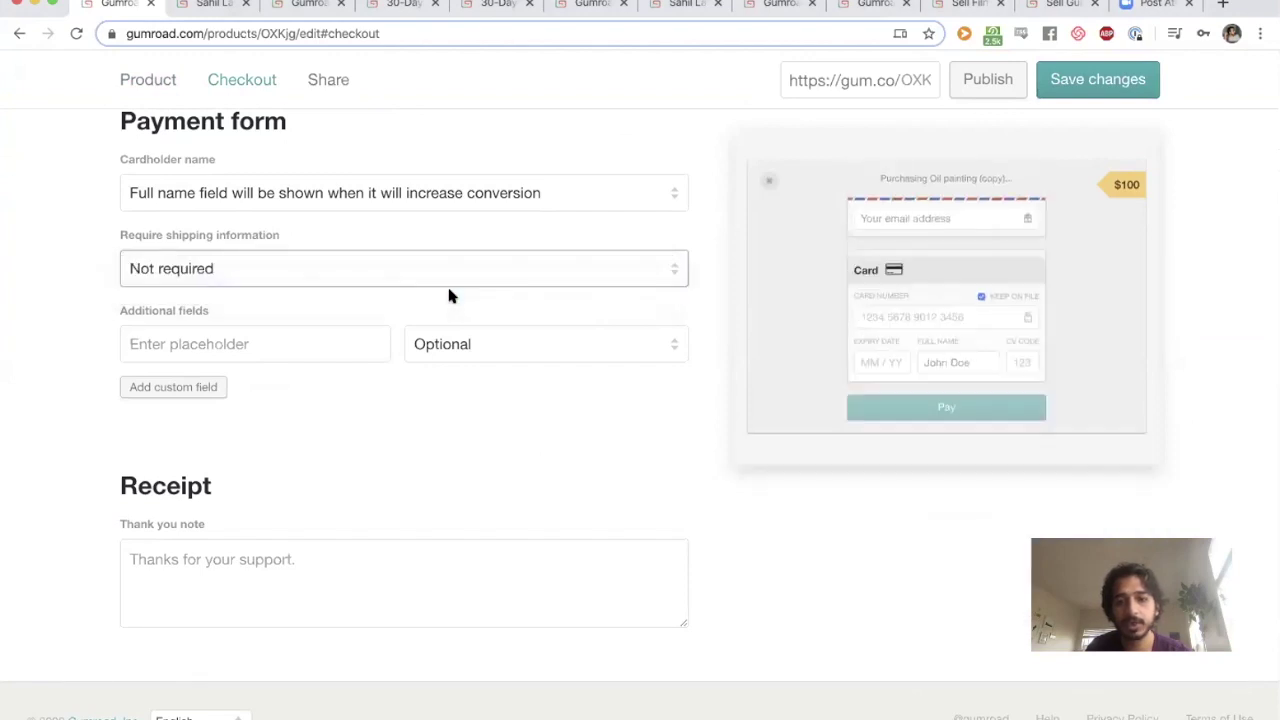
Set the shipping information requirement to Required in the copied product's checkout settings
click(507, 272)
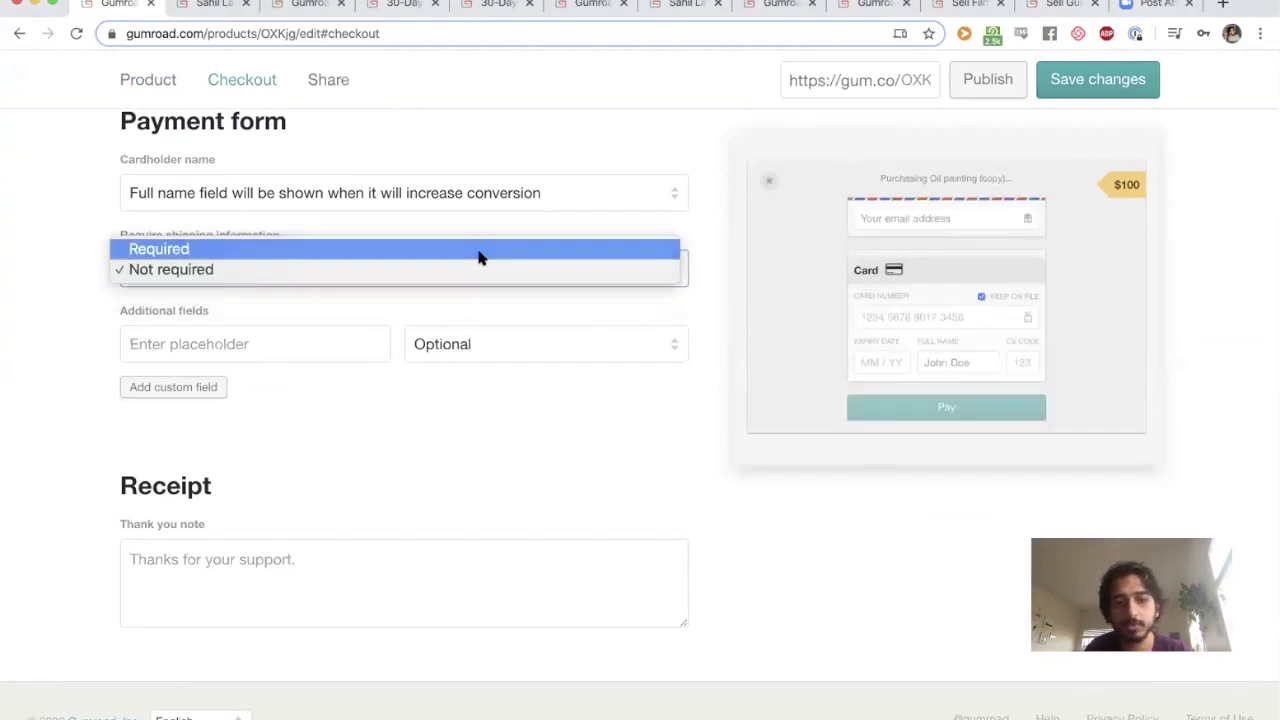
click(477, 252)
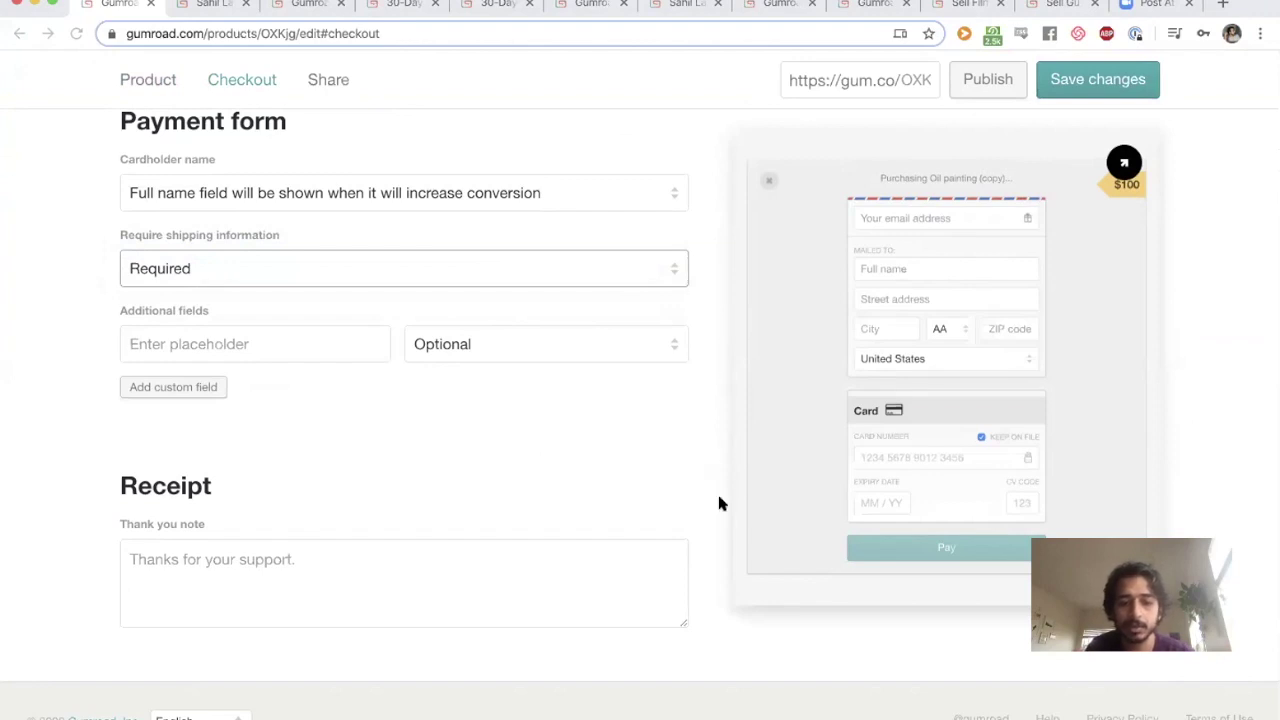
Return to the products list and open the Rental Product draft for editing
scroll(460, 300, up, 10)
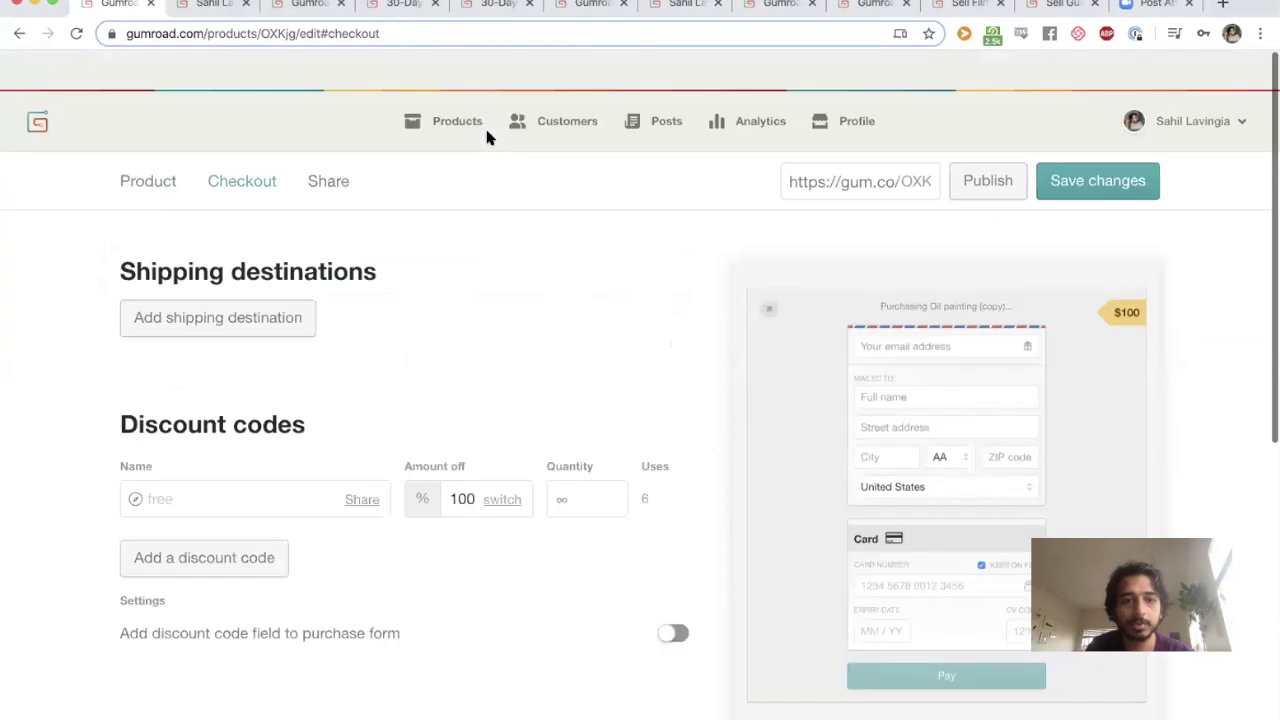
click(440, 86)
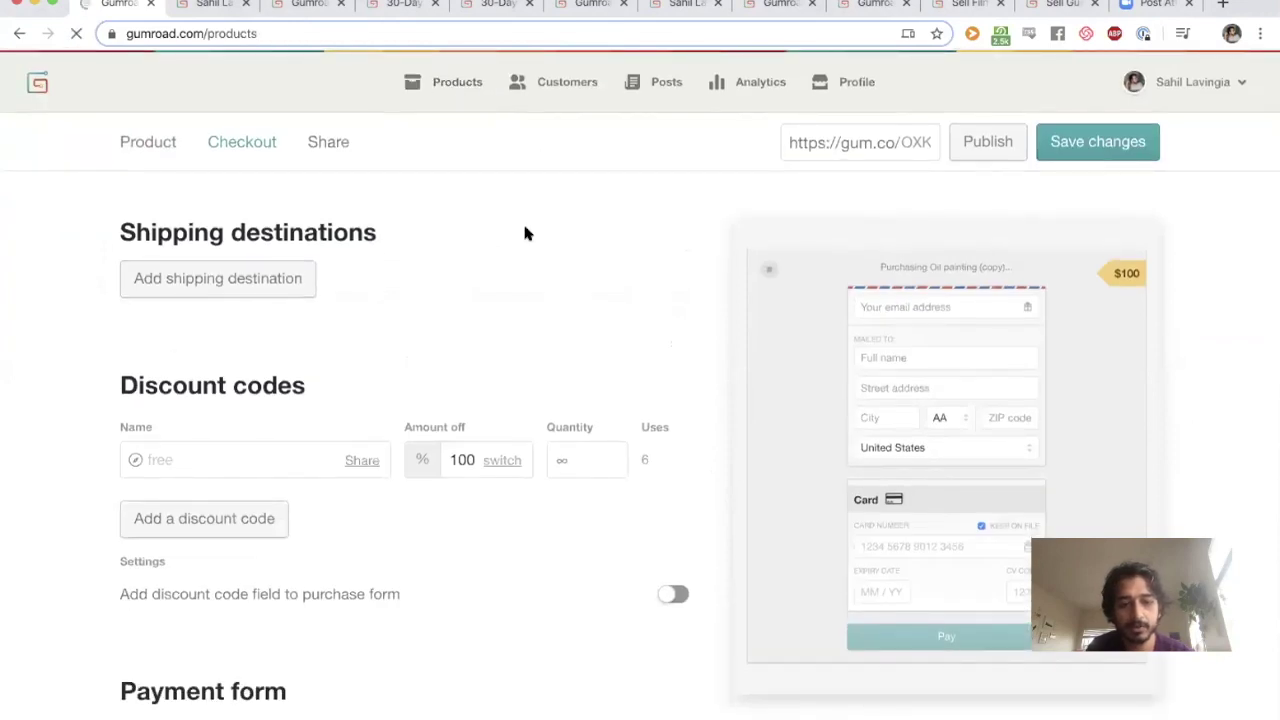
mouse_move(1057, 229)
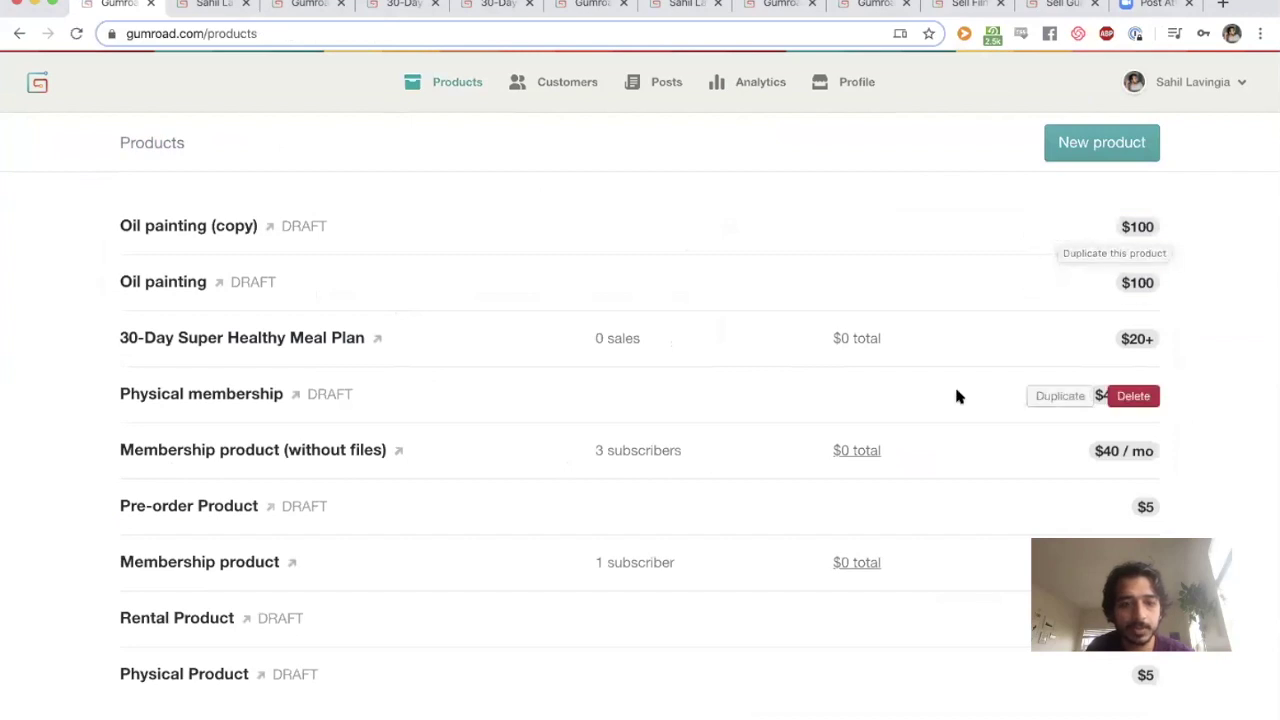
scroll(957, 397, down, 5)
scroll(433, 368, up, 5)
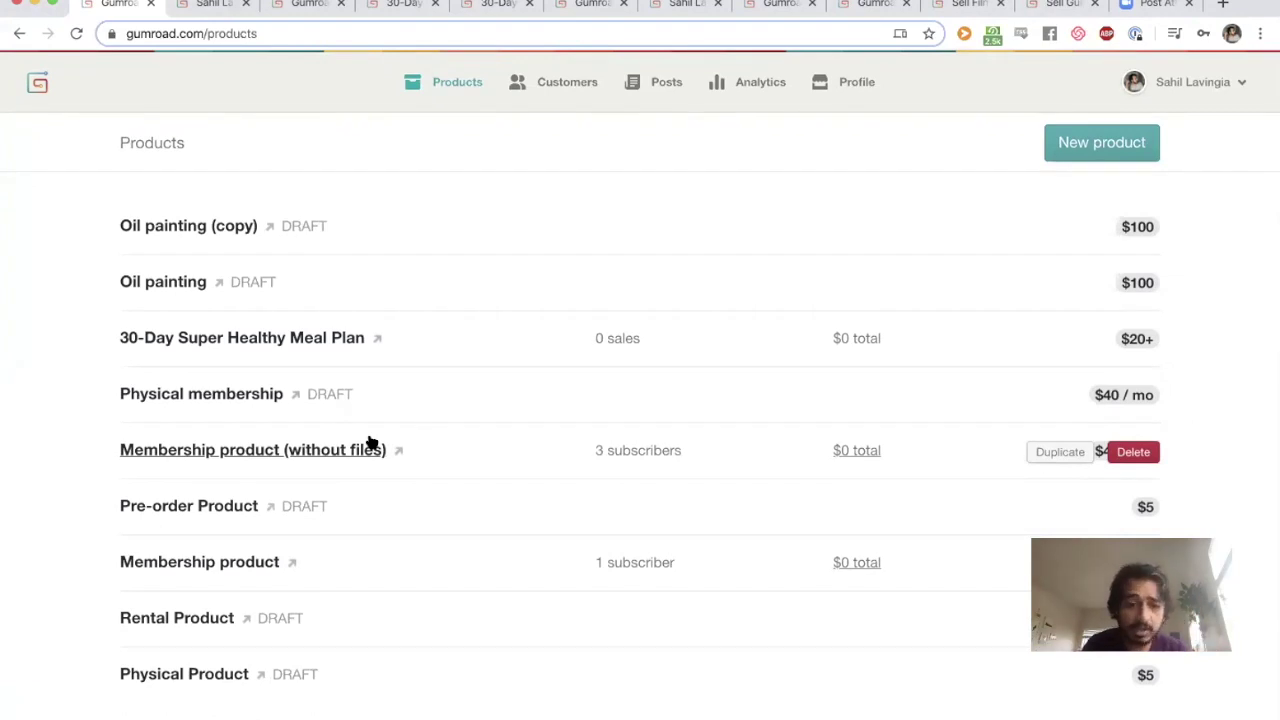
click(205, 614)
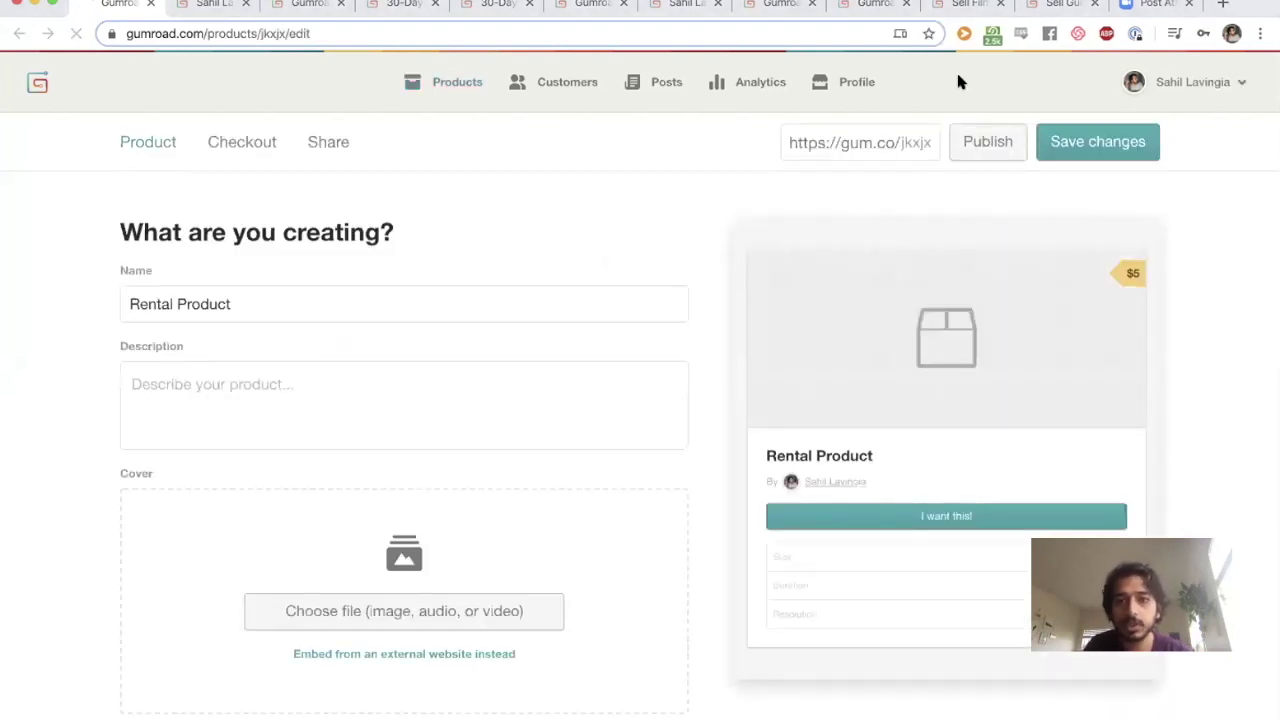
Switch to the Gumroad for Films page and examine its pricing, rental option, customer management and featured films sections
click(957, 6)
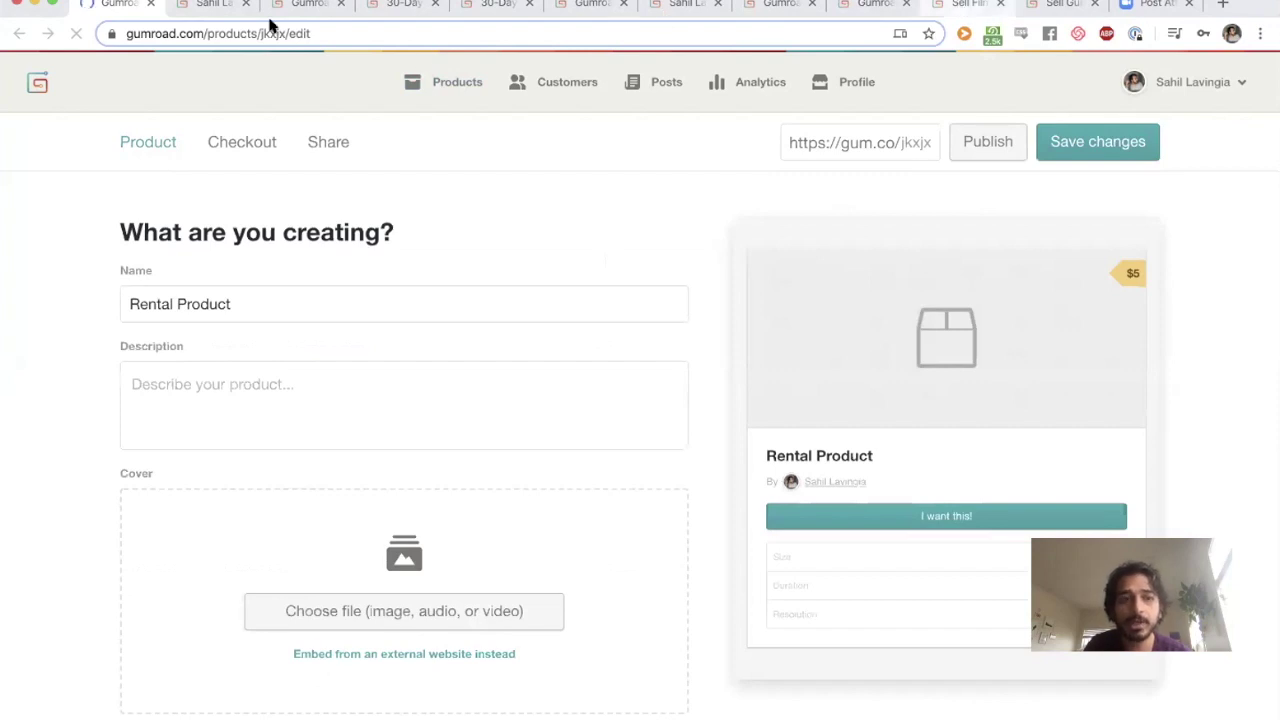
click(170, 33)
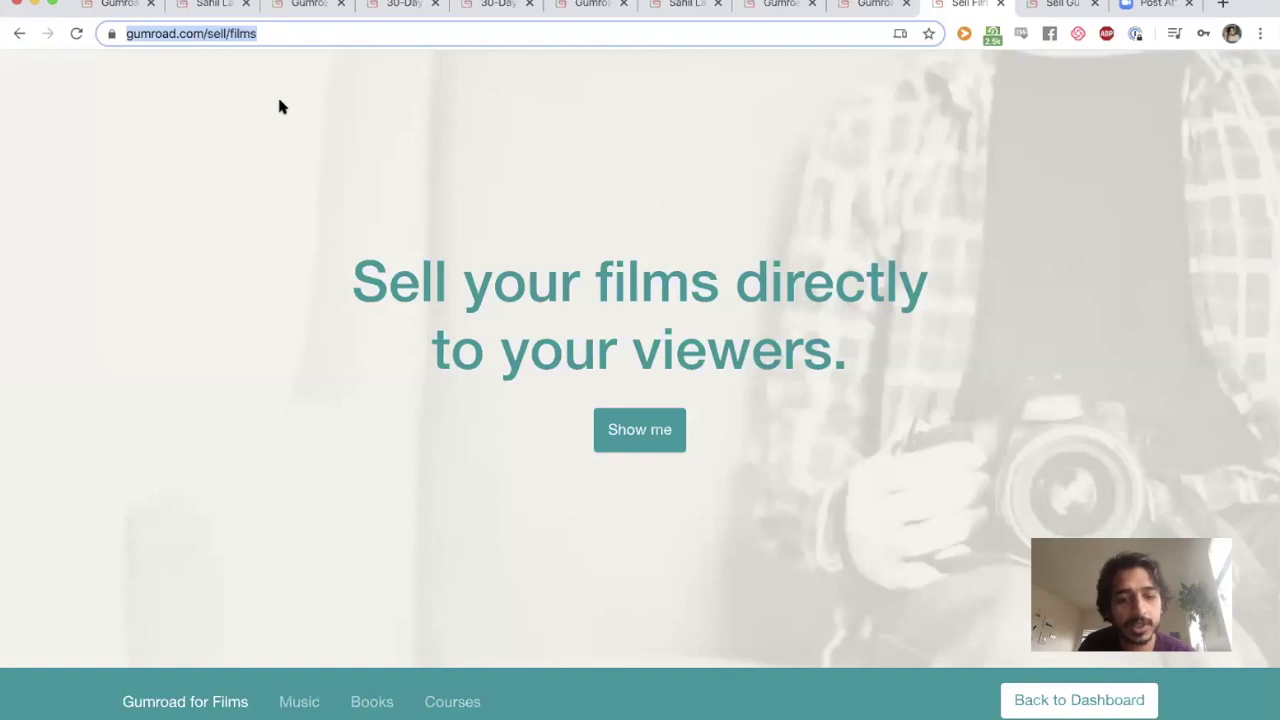
scroll(280, 106, down, 4)
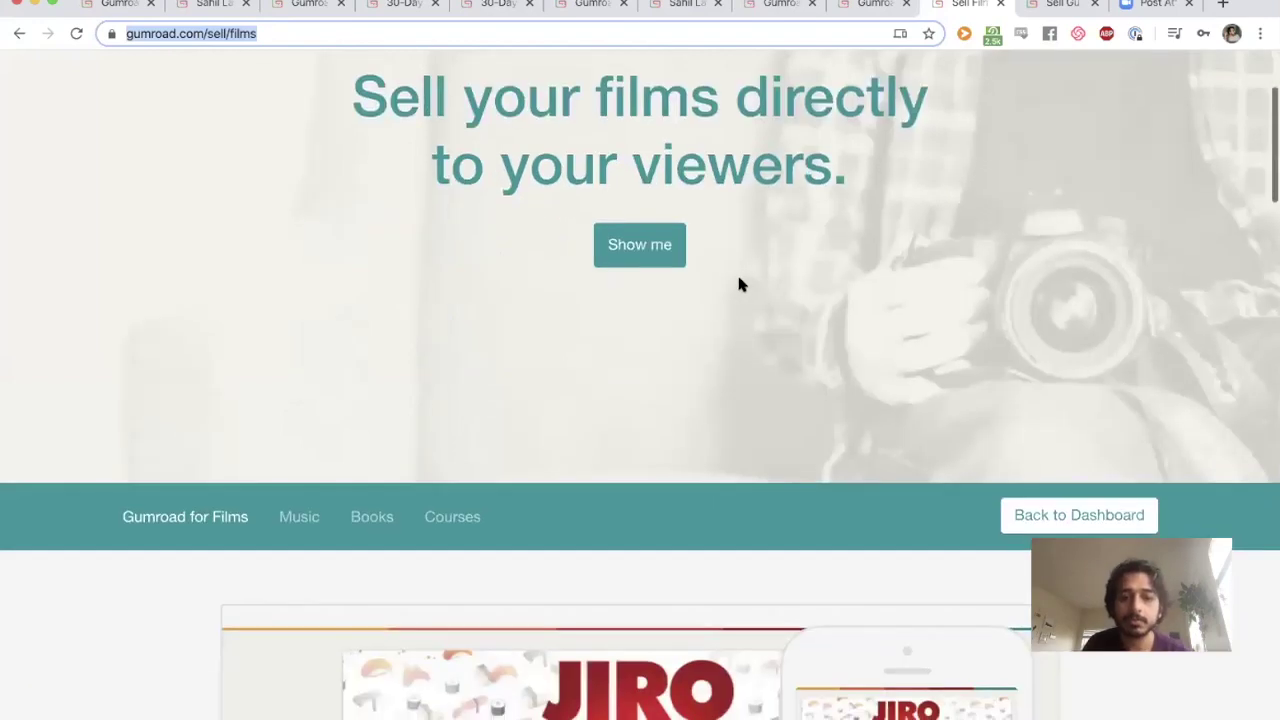
key(super+Tab)
scroll(835, 300, down, 10)
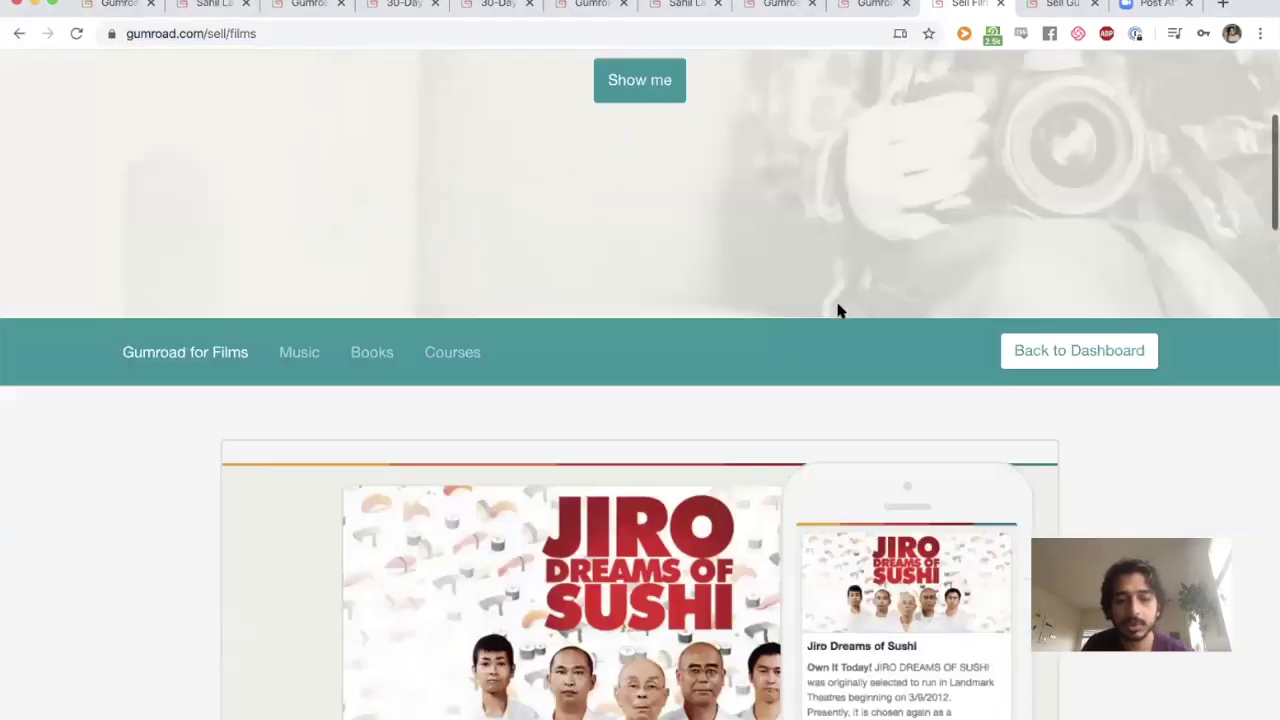
scroll(762, 362, down, 12)
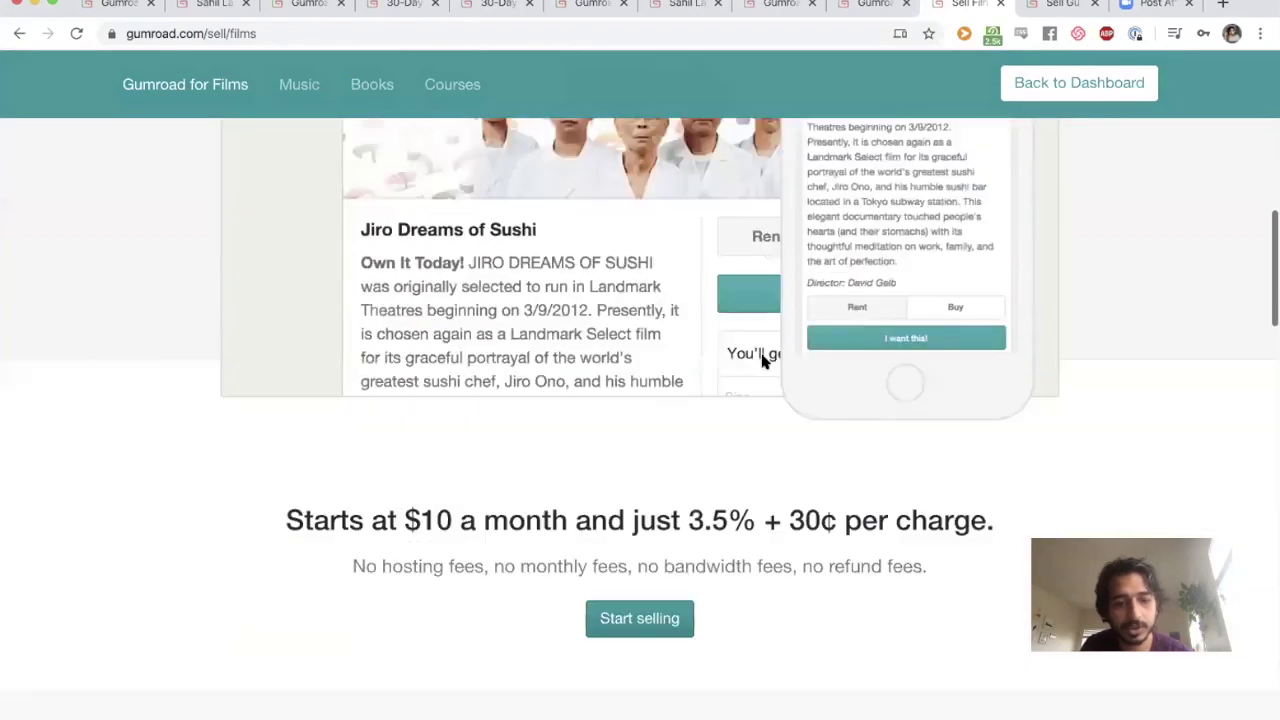
scroll(762, 362, down, 16)
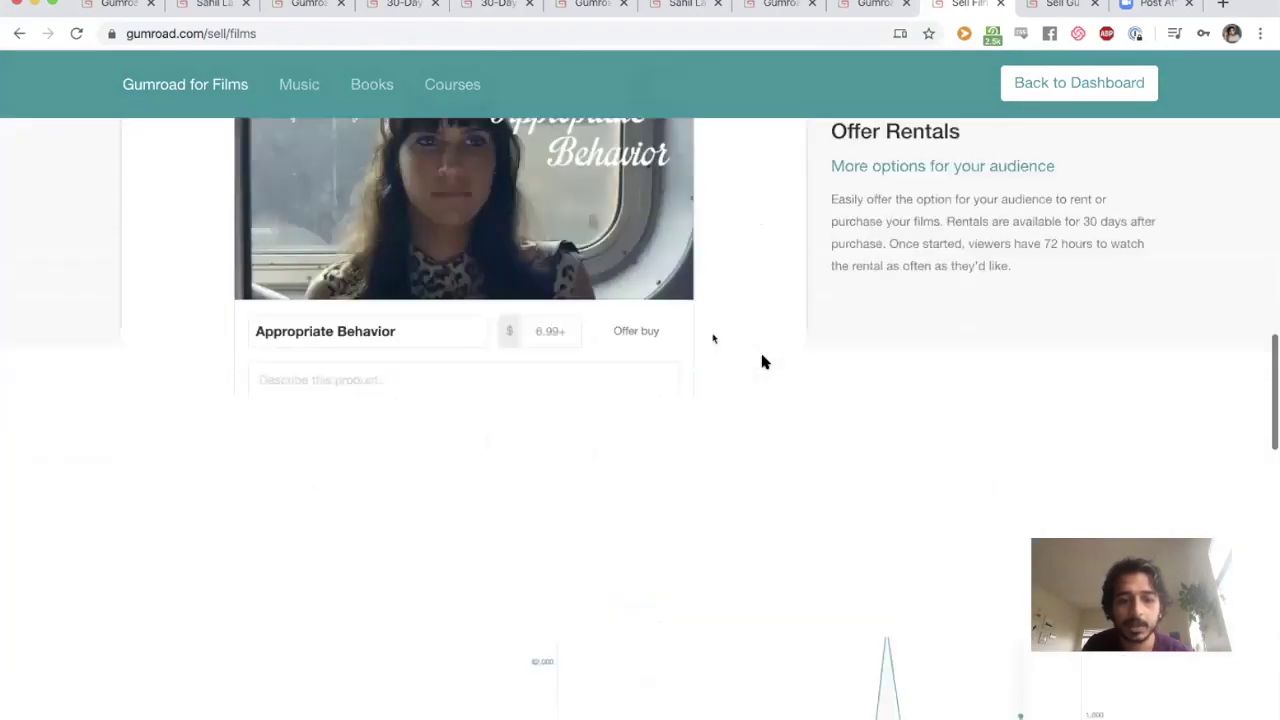
scroll(762, 362, down, 12)
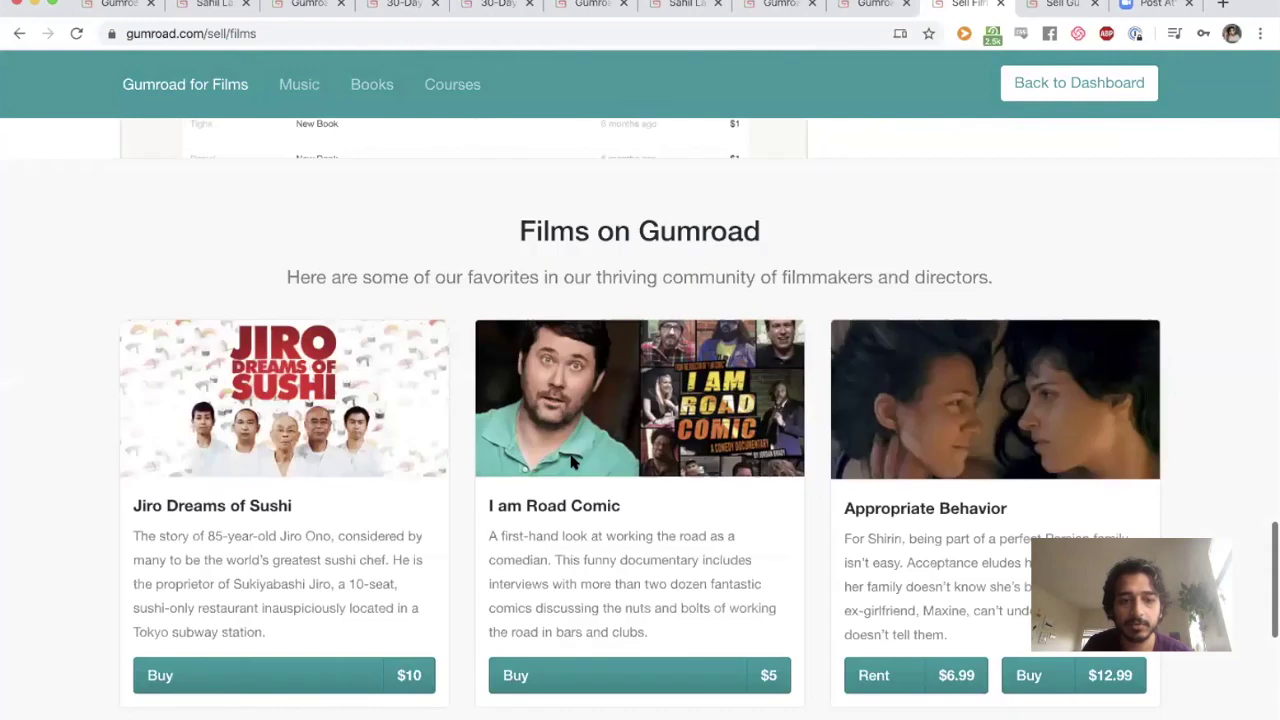
scroll(703, 517, up, 3)
scroll(635, 320, up, 5)
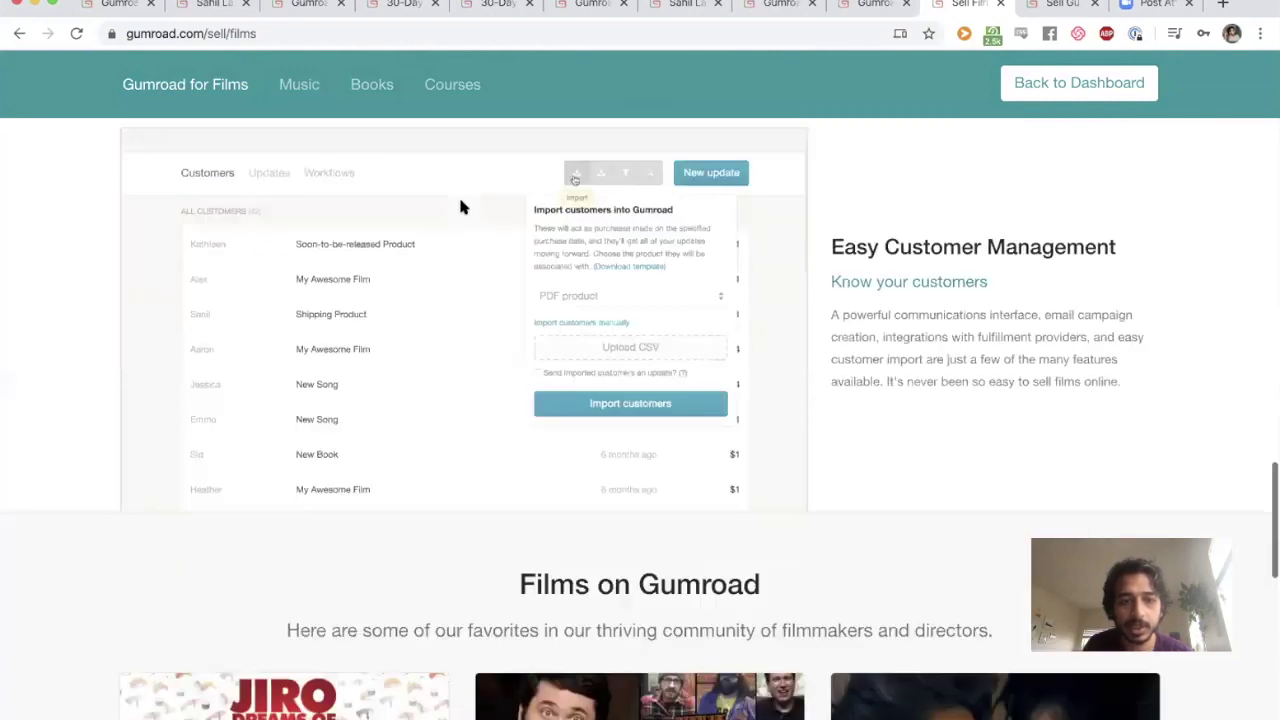
View the films page's feature walkthrough up to Subtitle Support, and return to the Rental Product editor
scroll(815, 225, up, 20)
click(629, 458)
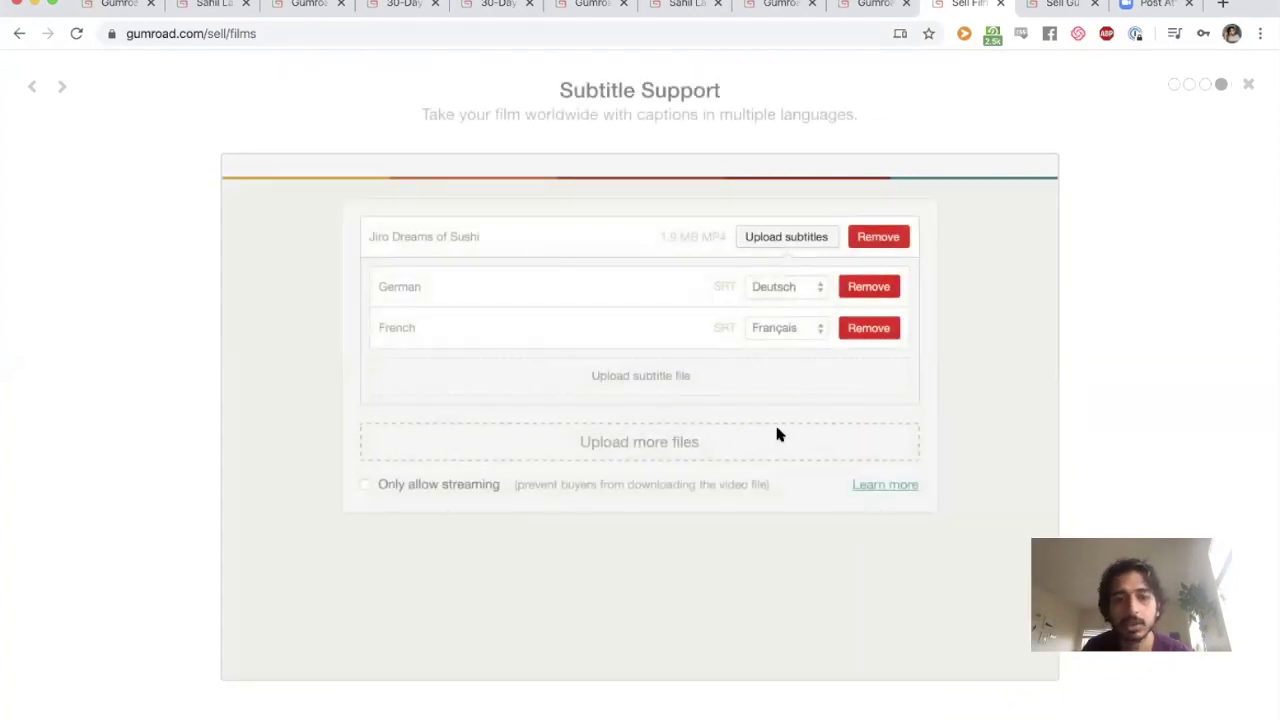
key(Escape)
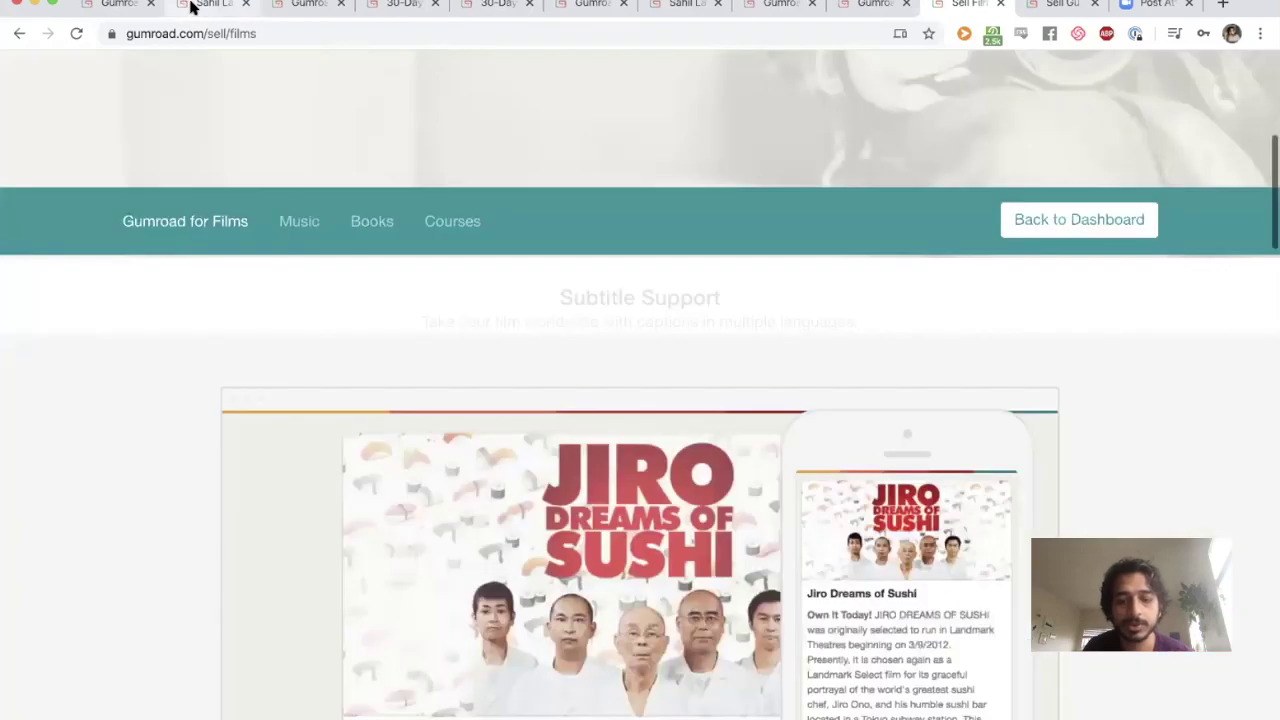
click(190, 6)
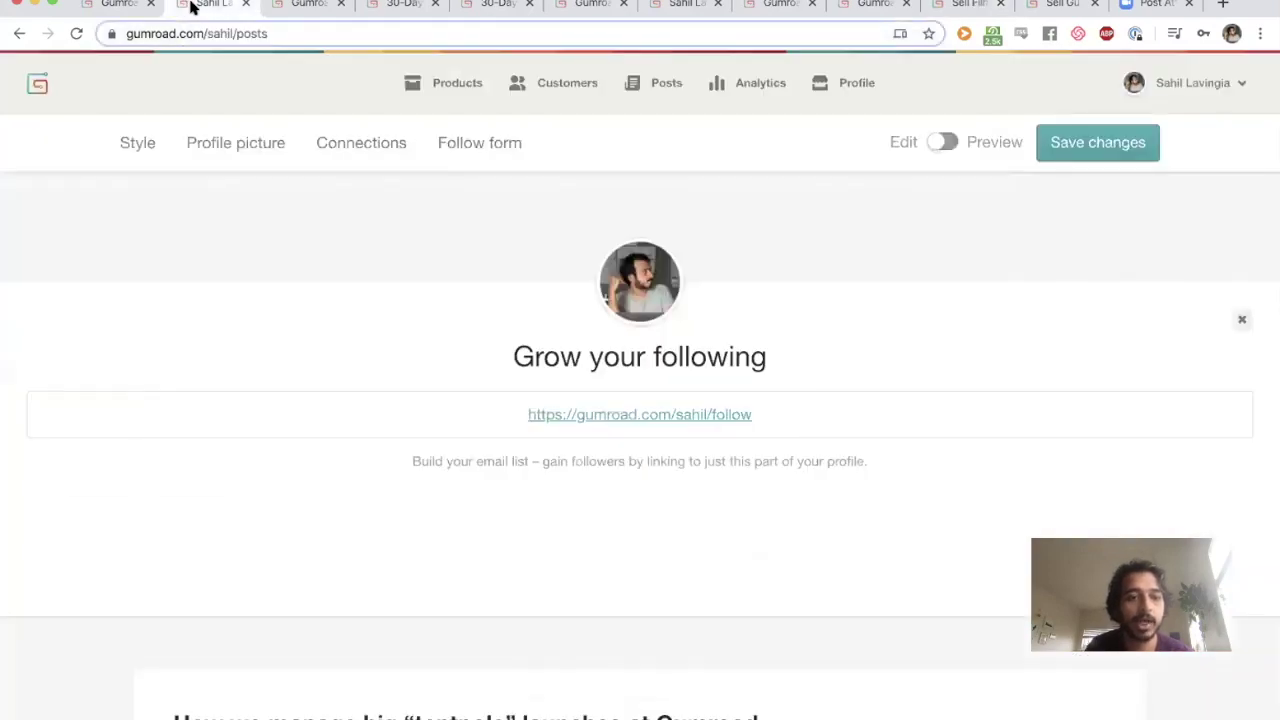
click(117, 6)
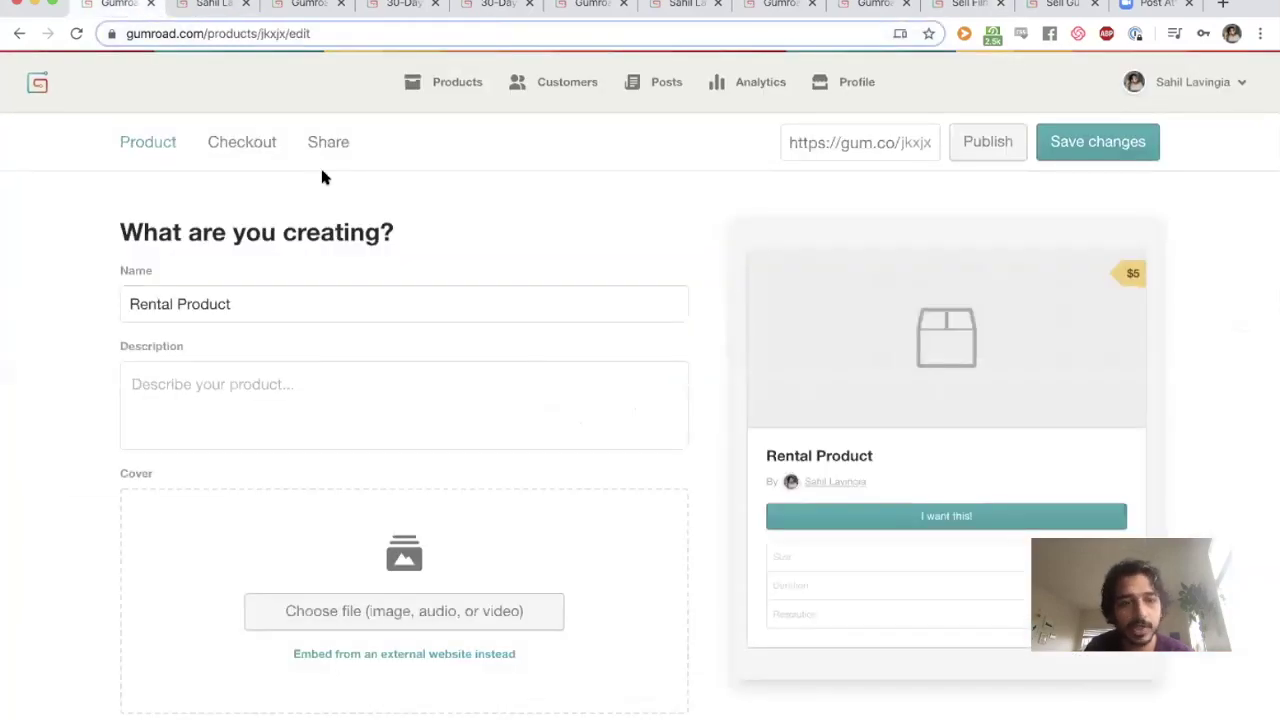
Offer a rental option in the Rental Product's pricing and set the rental amount to $3
scroll(451, 267, down, 10)
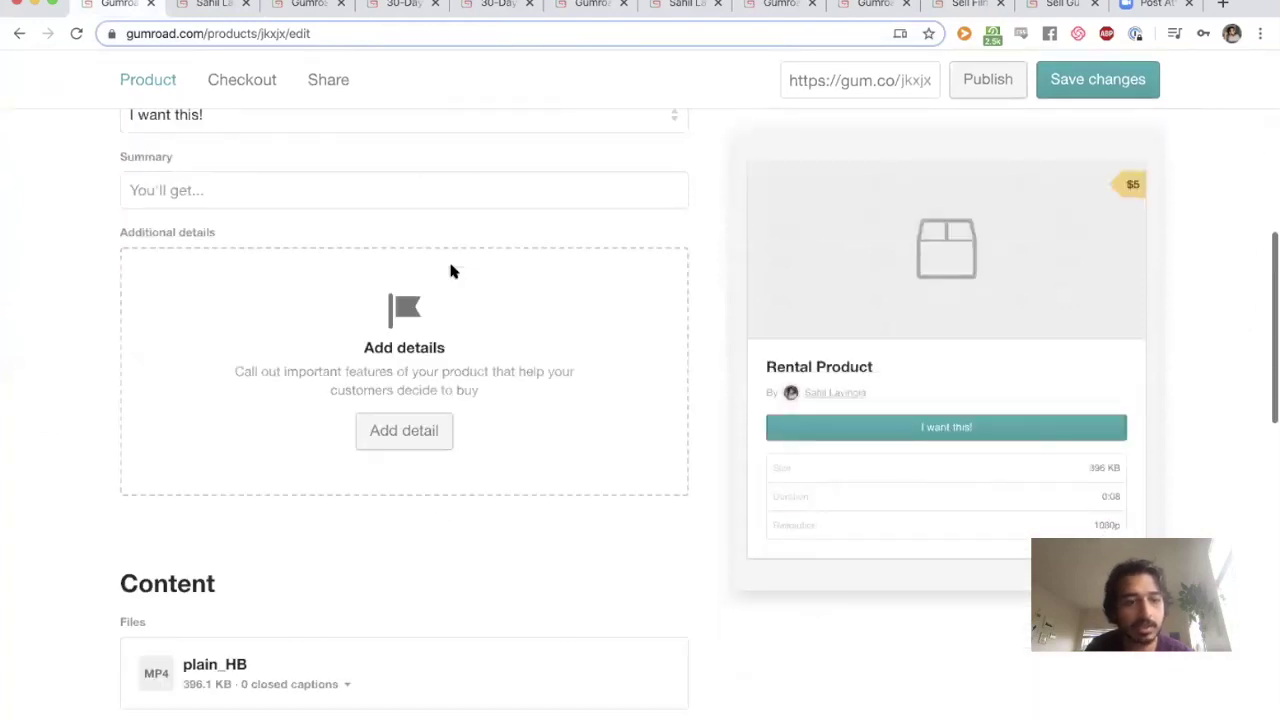
scroll(451, 270, down, 6)
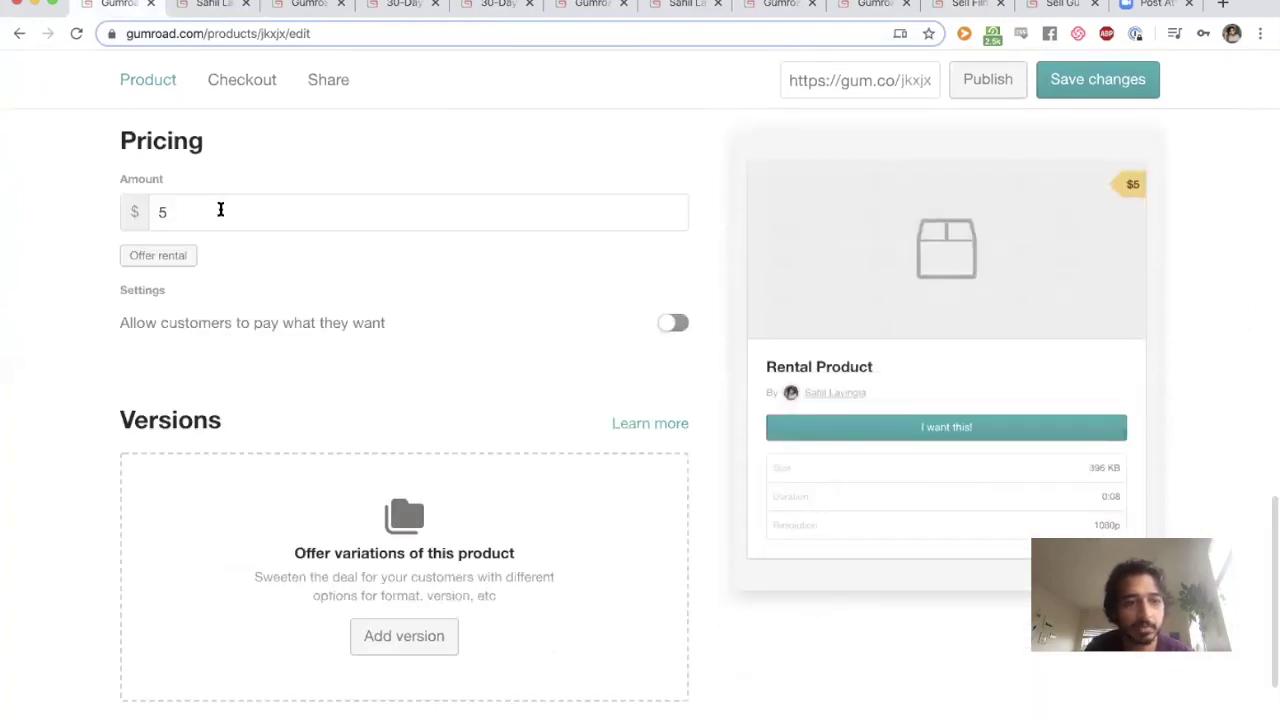
scroll(220, 209, up, 3)
scroll(221, 213, up, 3)
scroll(343, 191, up, 1)
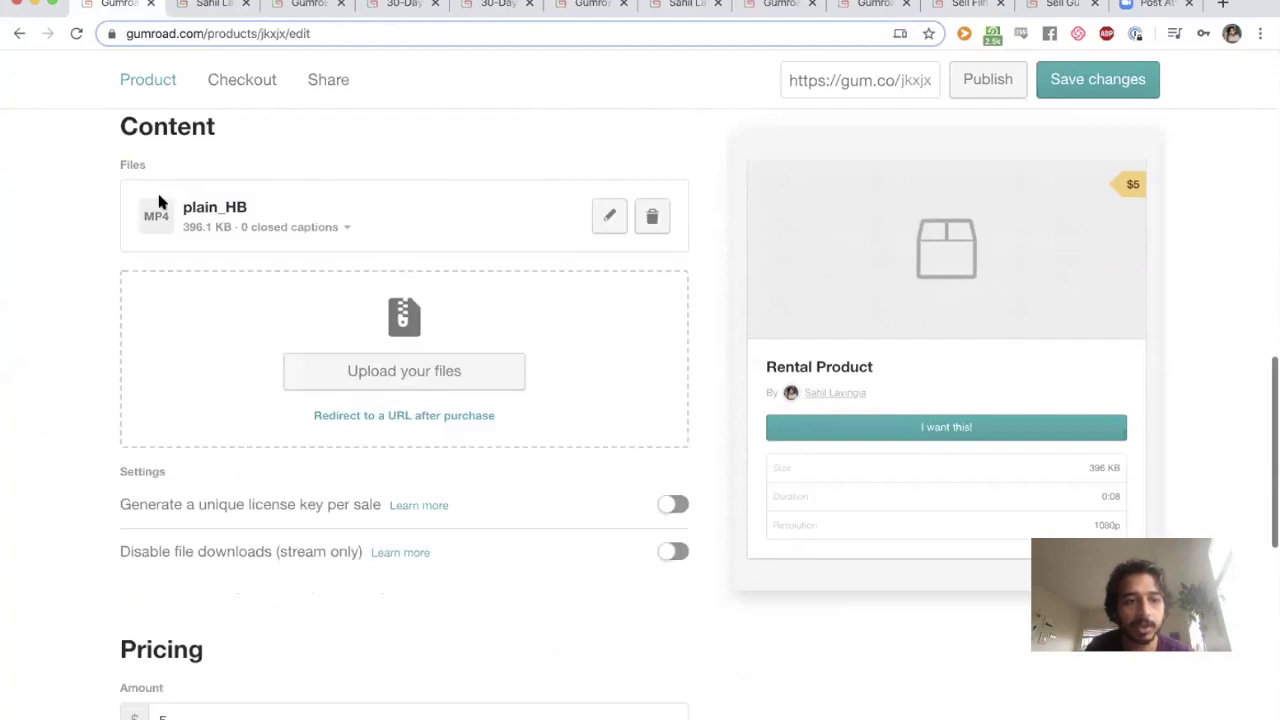
scroll(215, 425, down, 1)
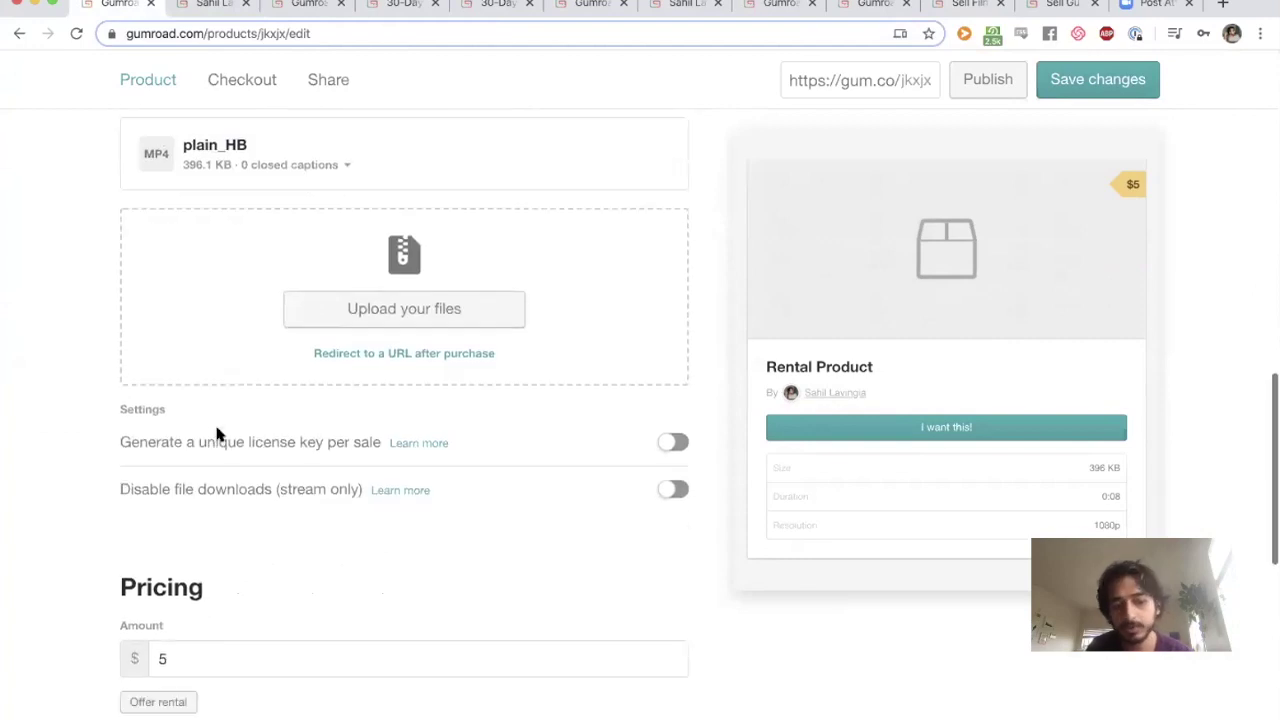
scroll(217, 435, down, 5)
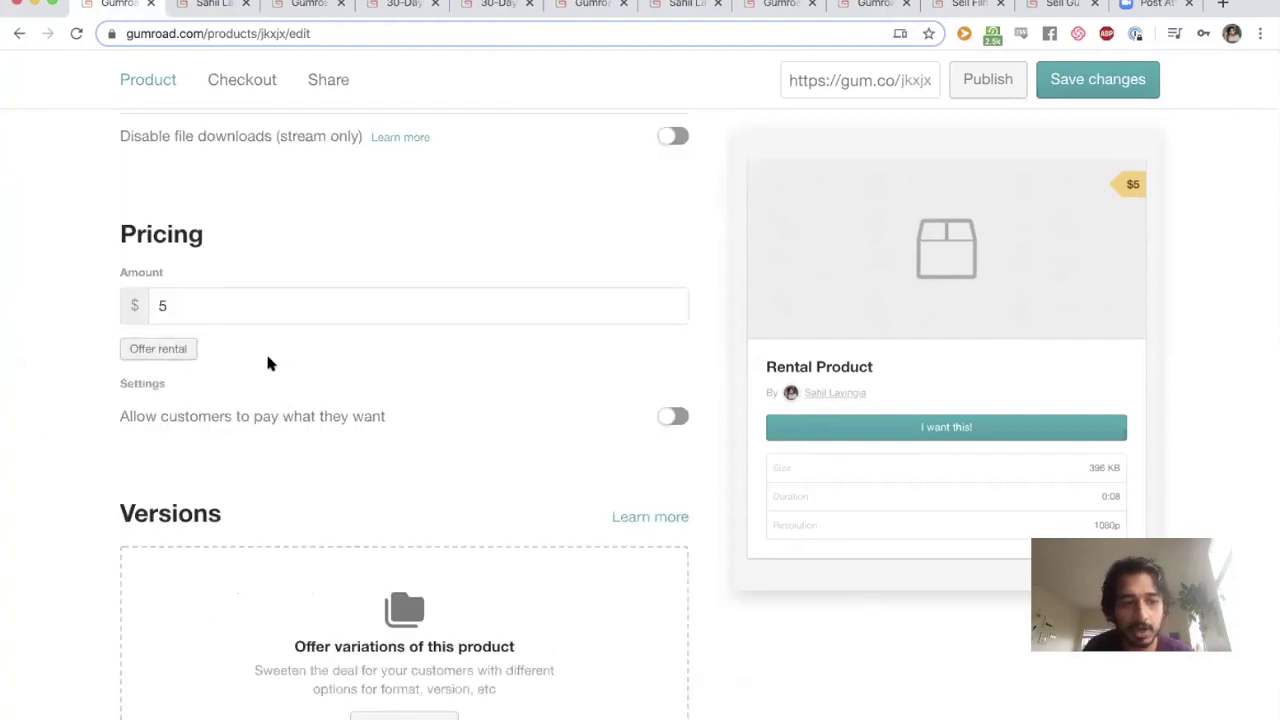
click(166, 348)
click(268, 371)
text(3)
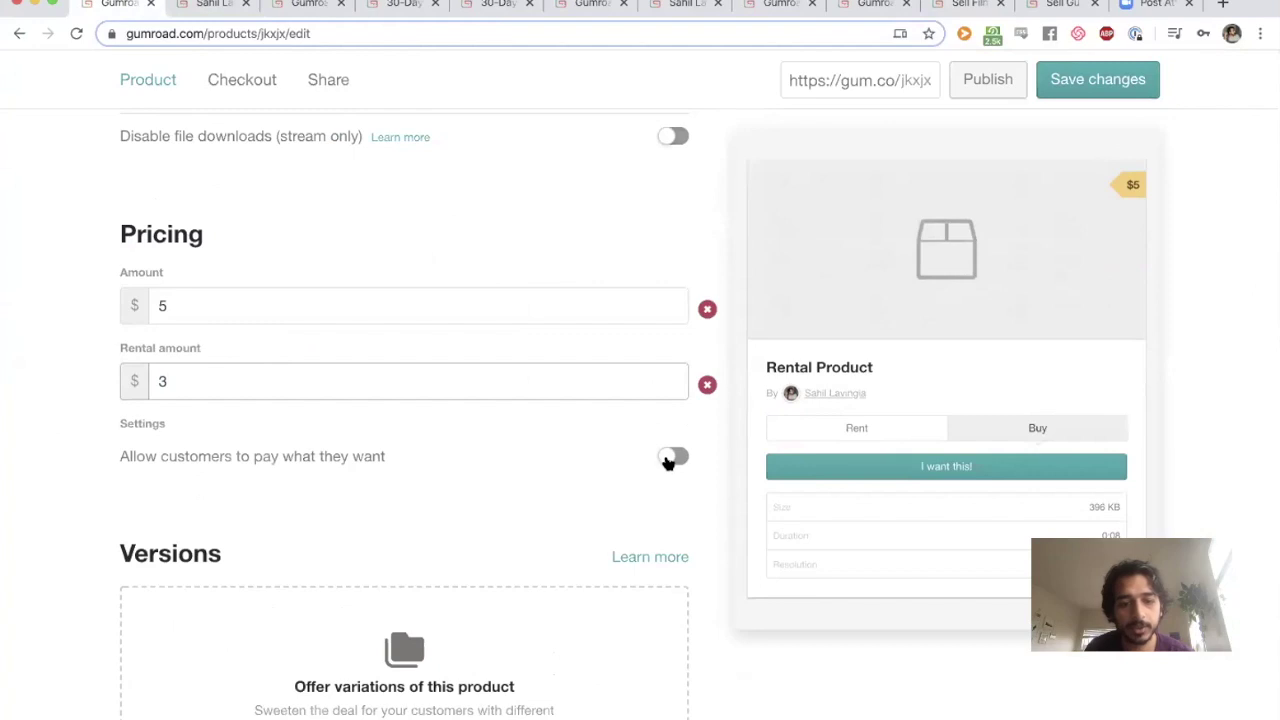
Toggle the option that allows customers to pay what they want on and back off
click(673, 457)
click(673, 458)
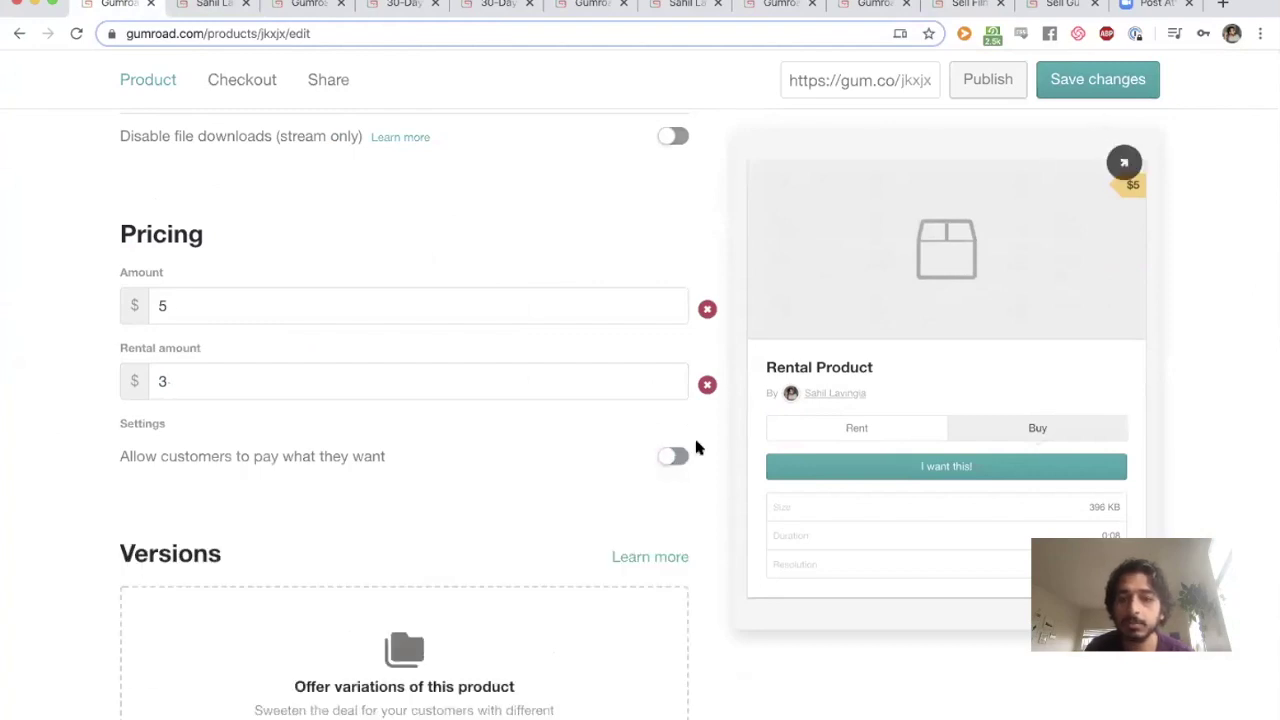
click(667, 458)
click(669, 458)
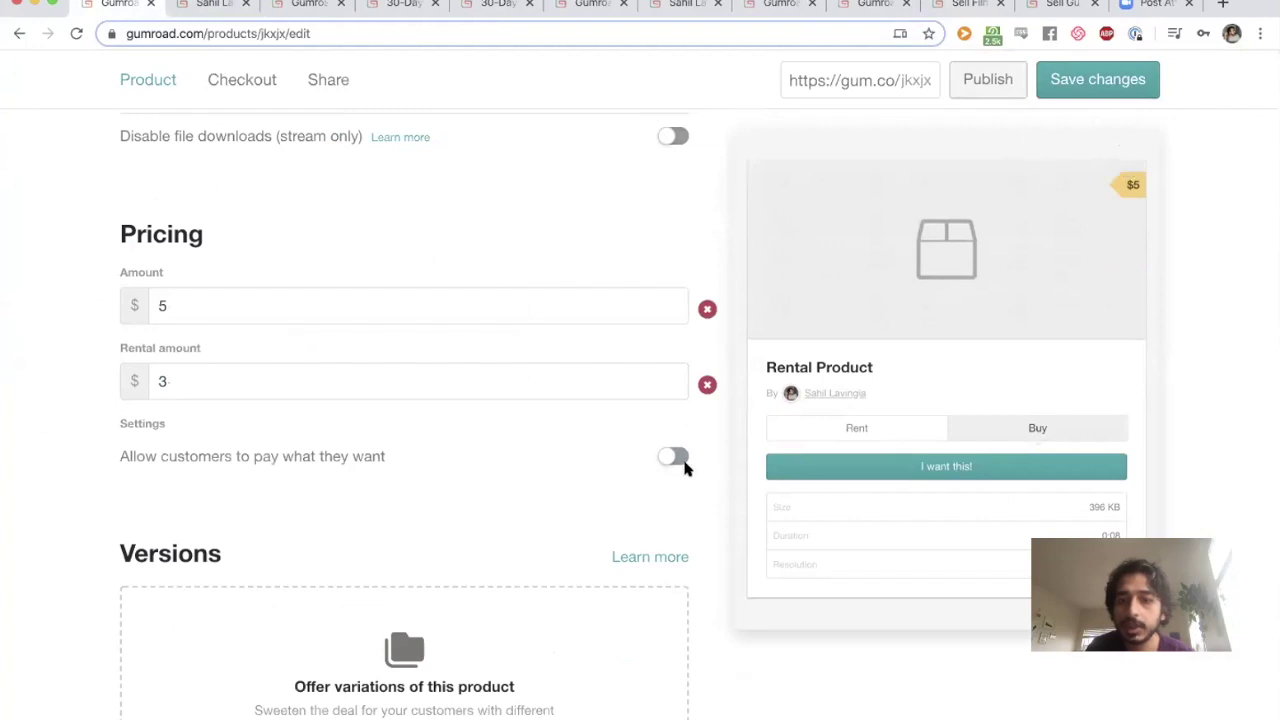
click(675, 457)
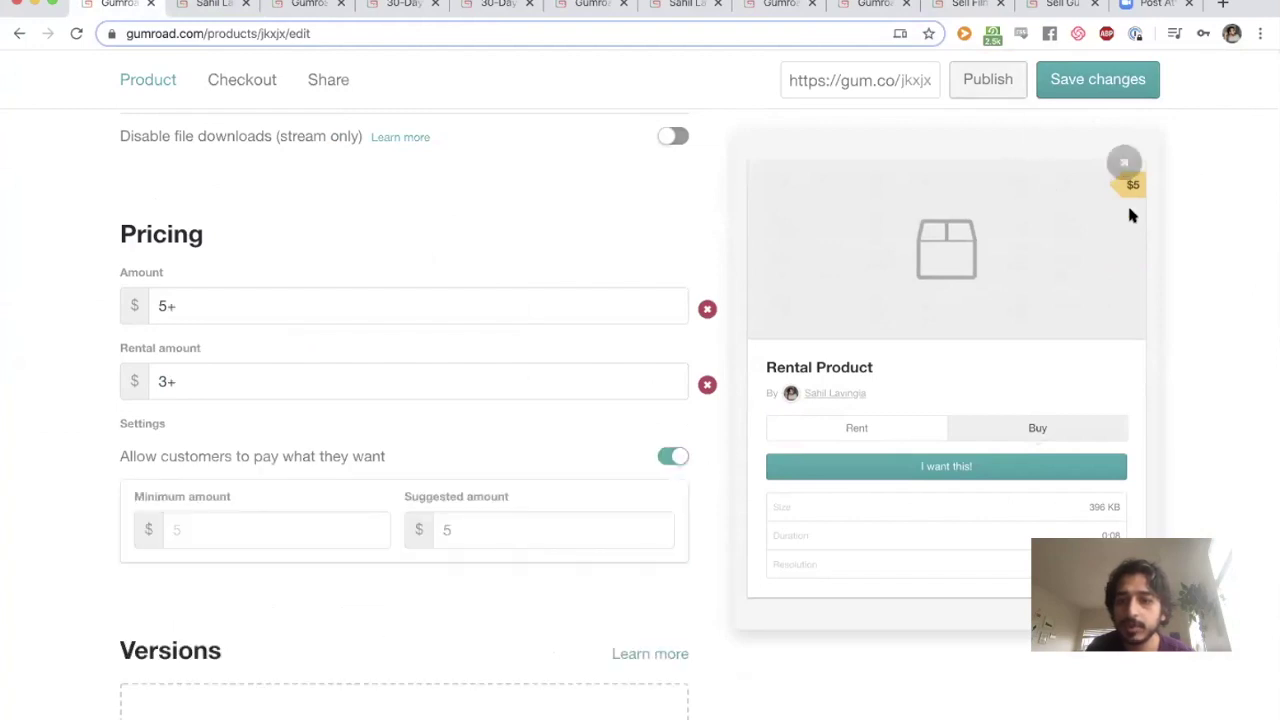
click(672, 456)
Publish the Rental Product
click(985, 80)
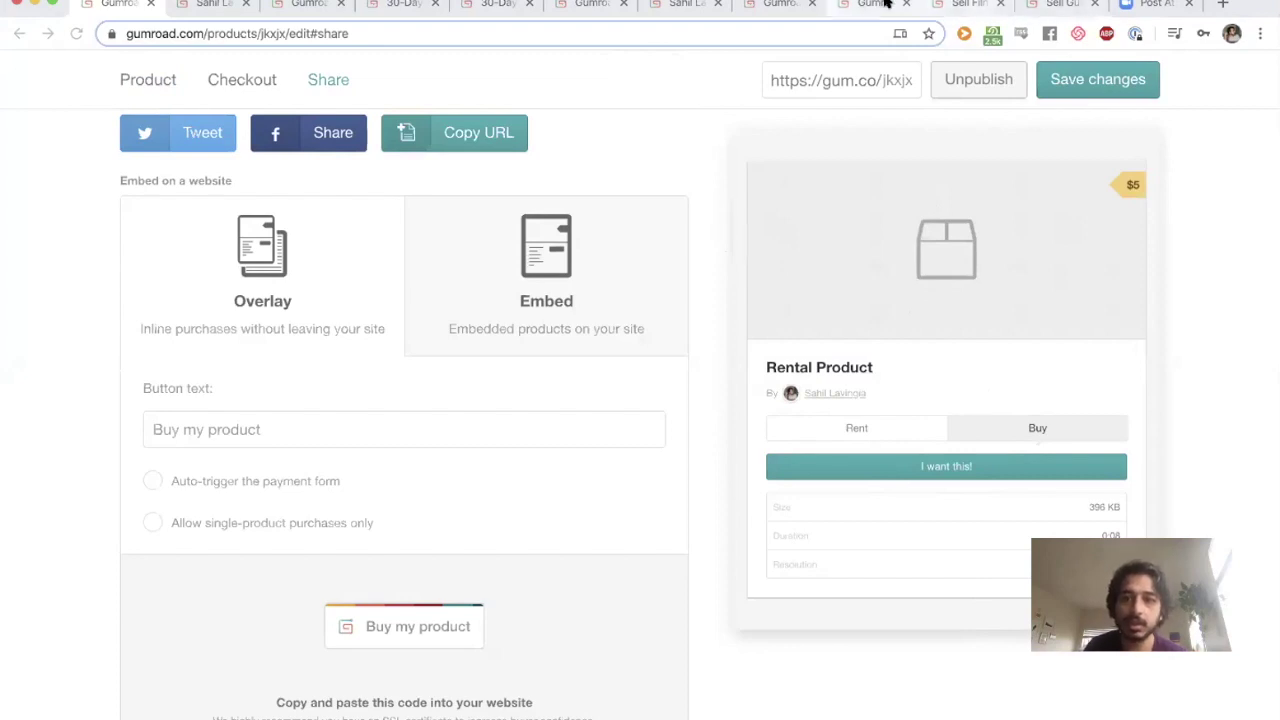
Look through the Gumroad for Films page's rentals section and the Gumroad for Music page down to its sample albums
click(937, 6)
scroll(400, 700, down, 3)
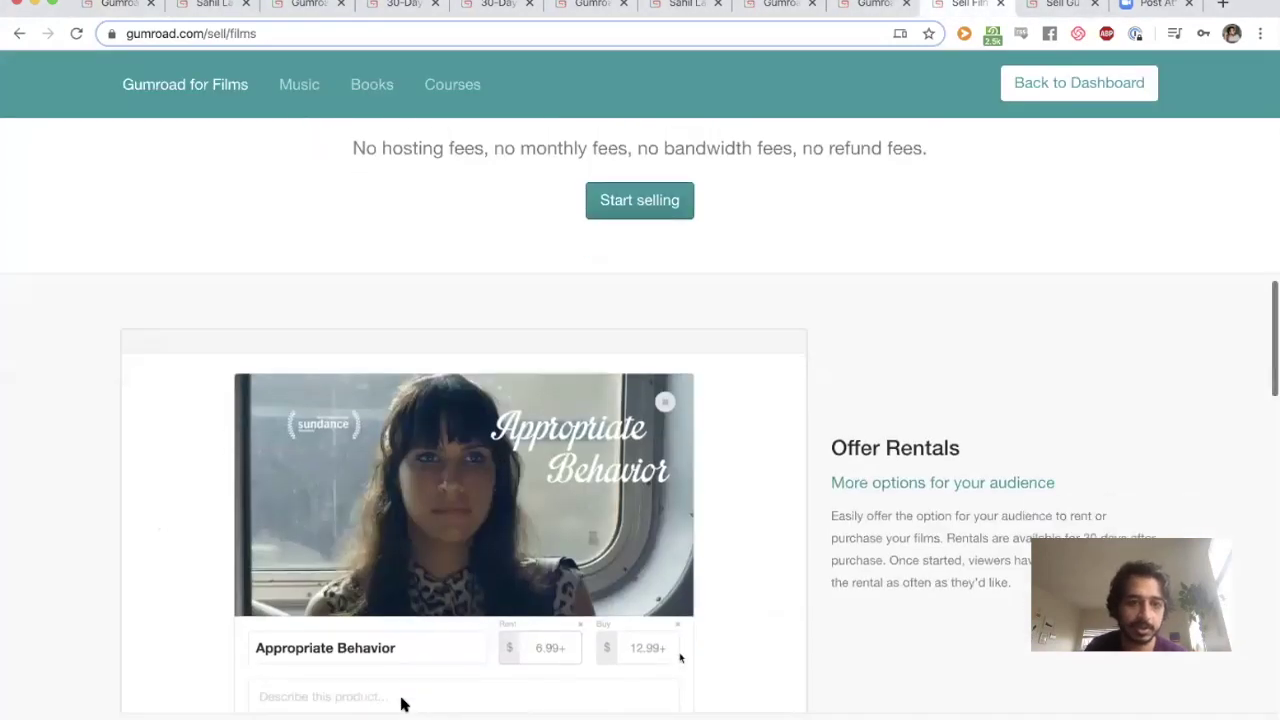
click(299, 84)
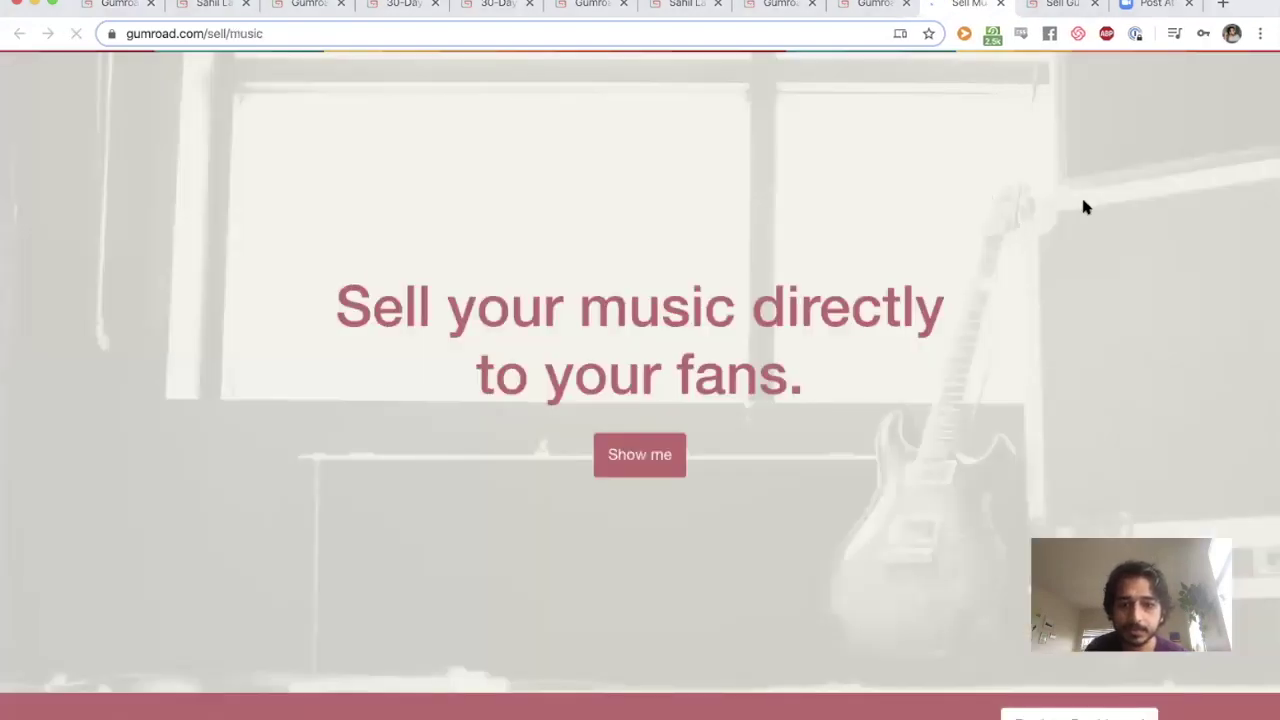
scroll(730, 206, down, 10)
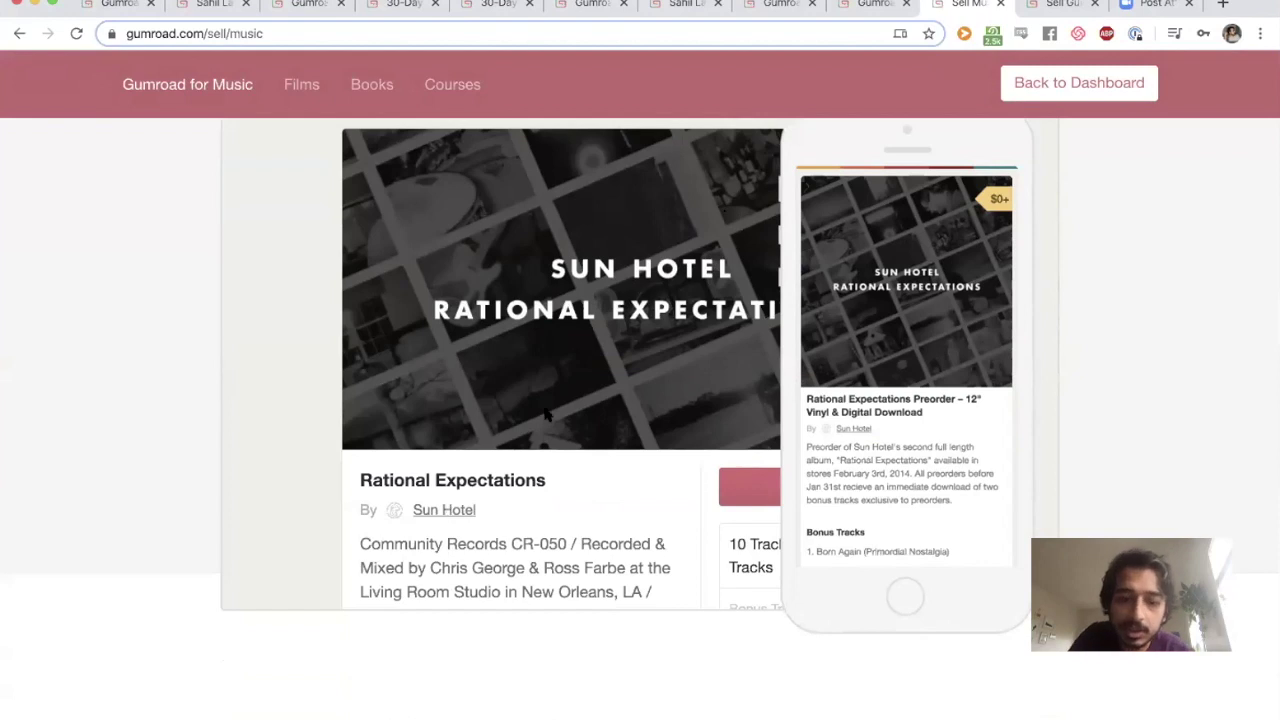
scroll(545, 414, down, 5)
scroll(545, 414, down, 15)
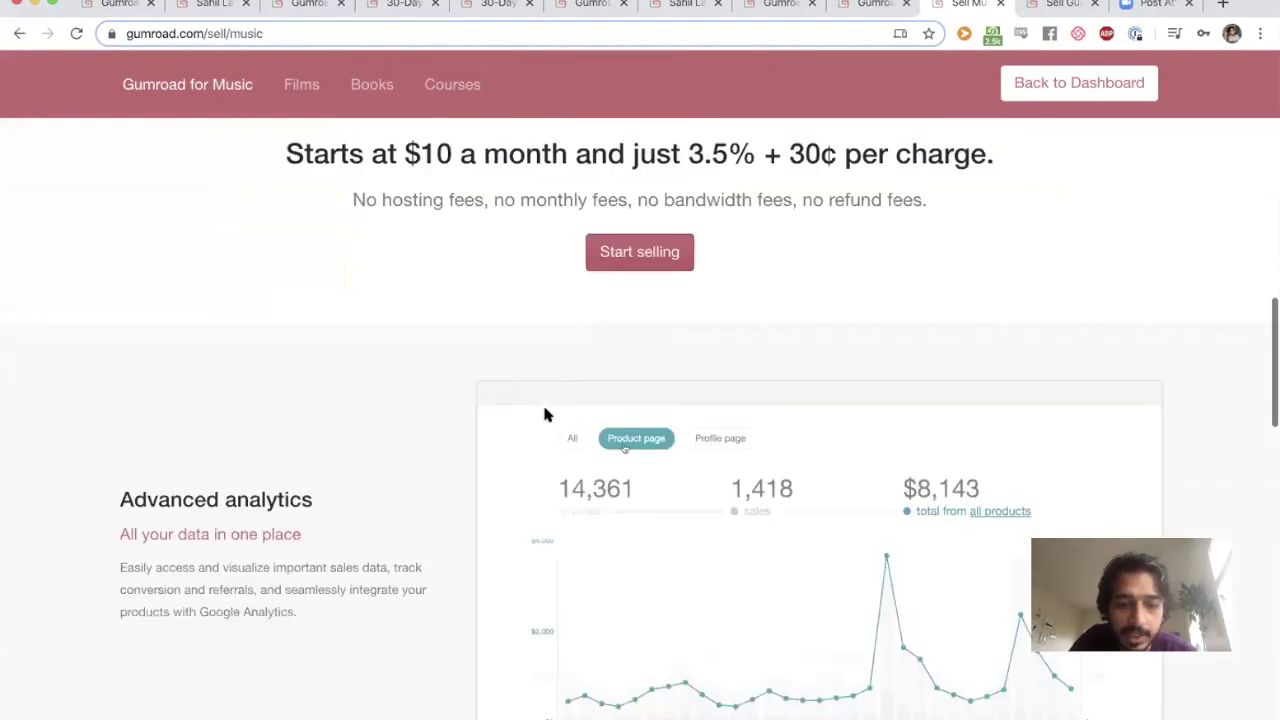
scroll(408, 405, down, 4)
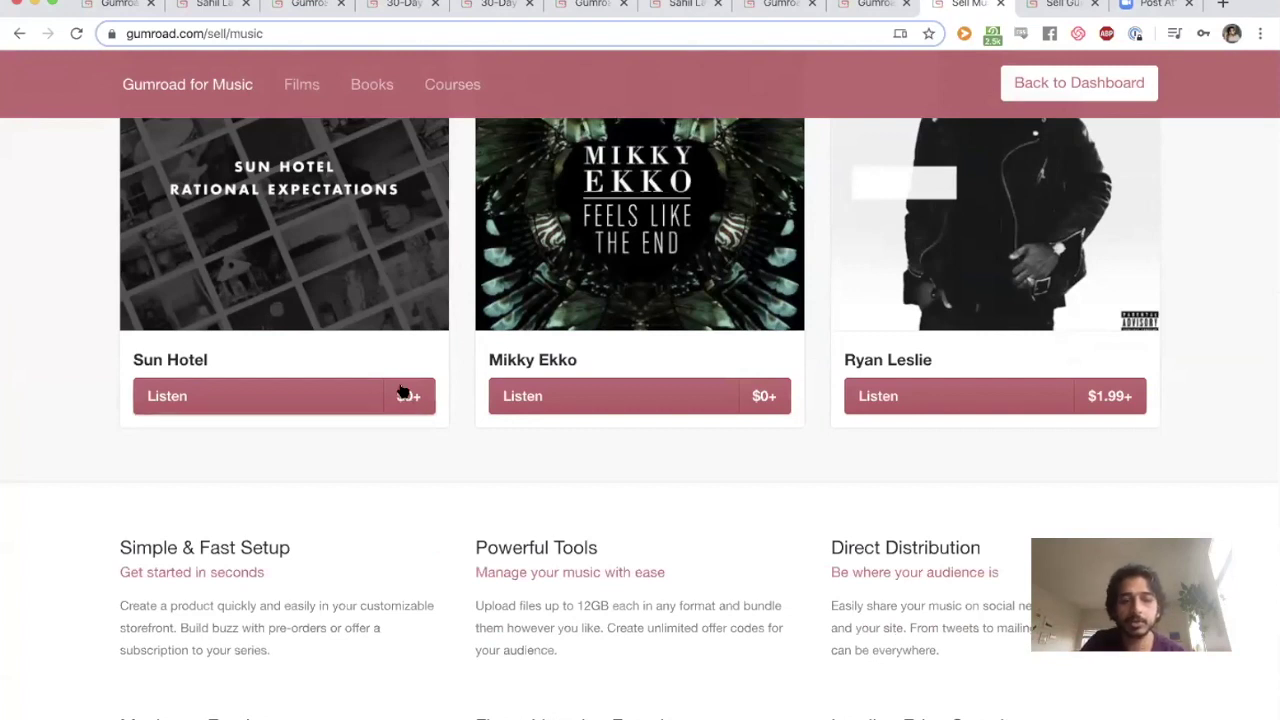
Open Sun Hotel's Rational Expectations listing and examine its Fidelity choices and purchase options
click(403, 396)
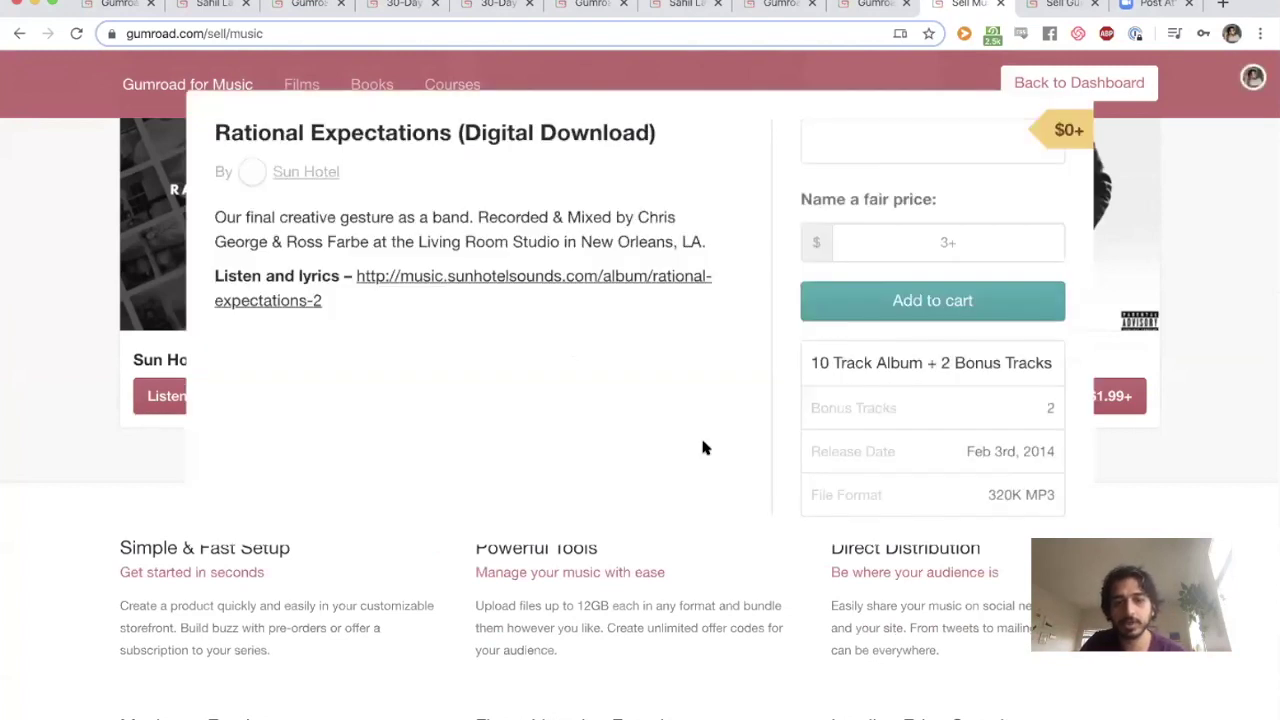
scroll(705, 448, down, 5)
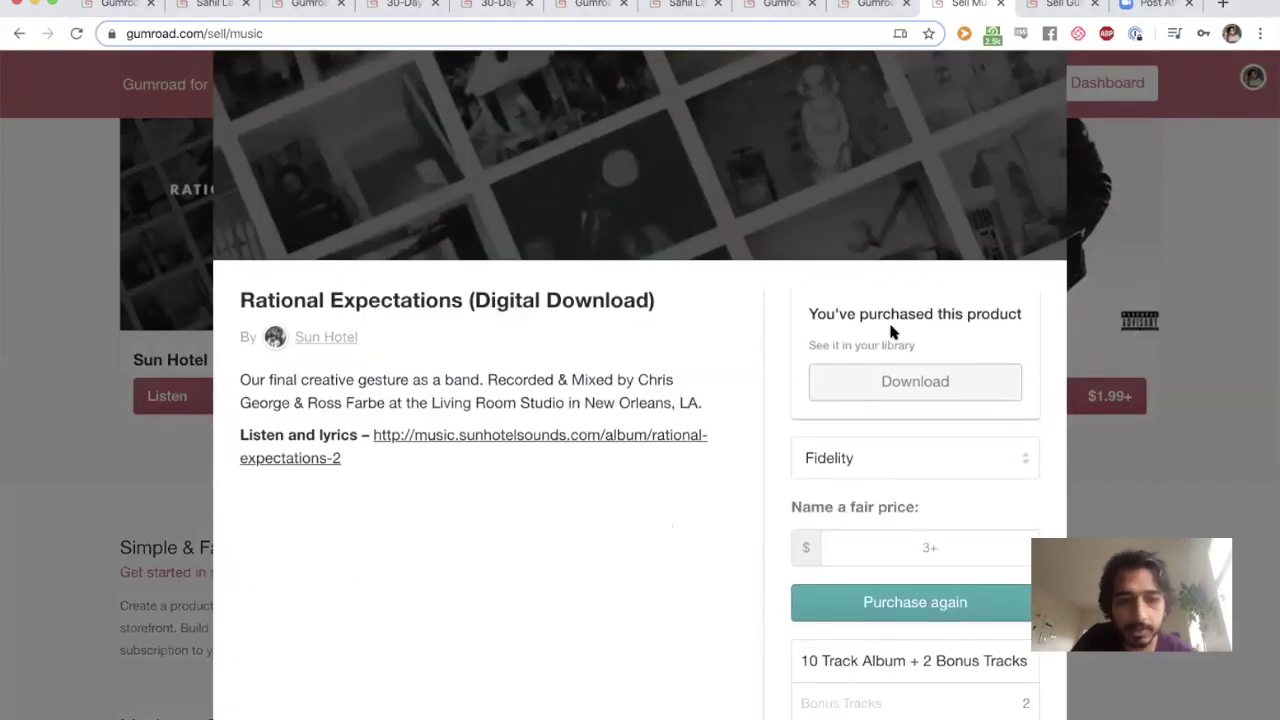
scroll(875, 390, down, 1)
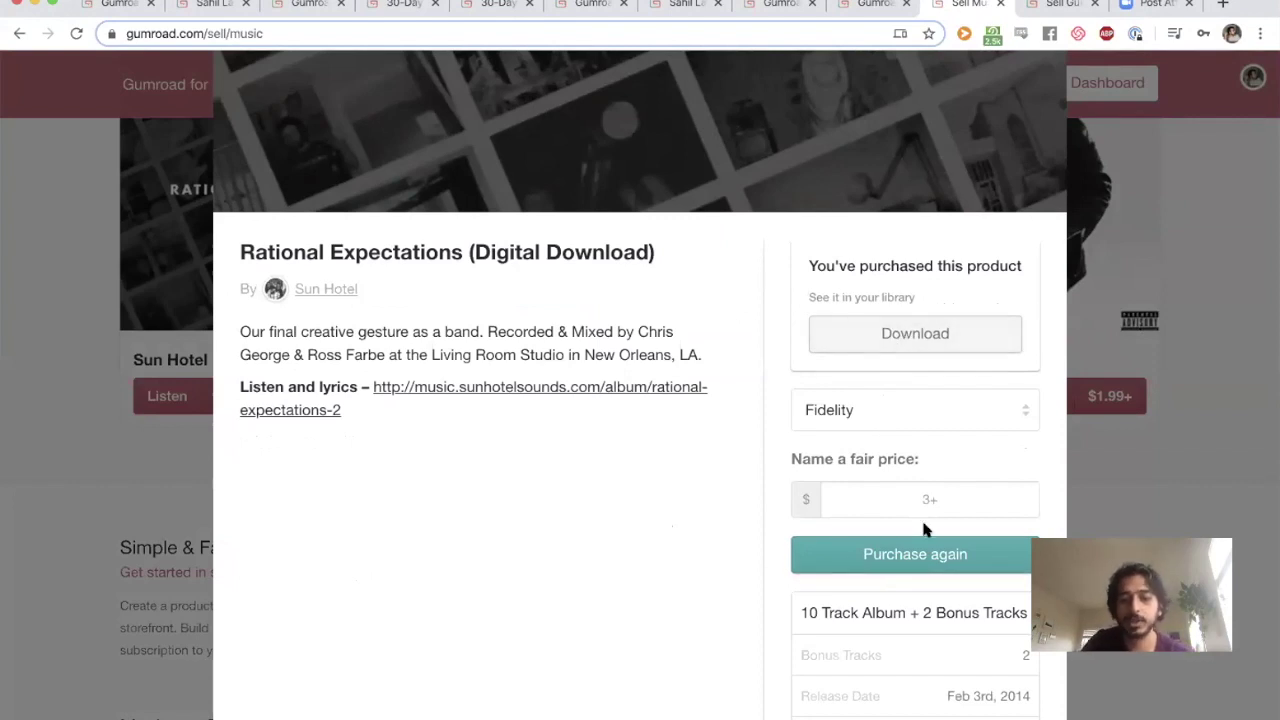
click(901, 411)
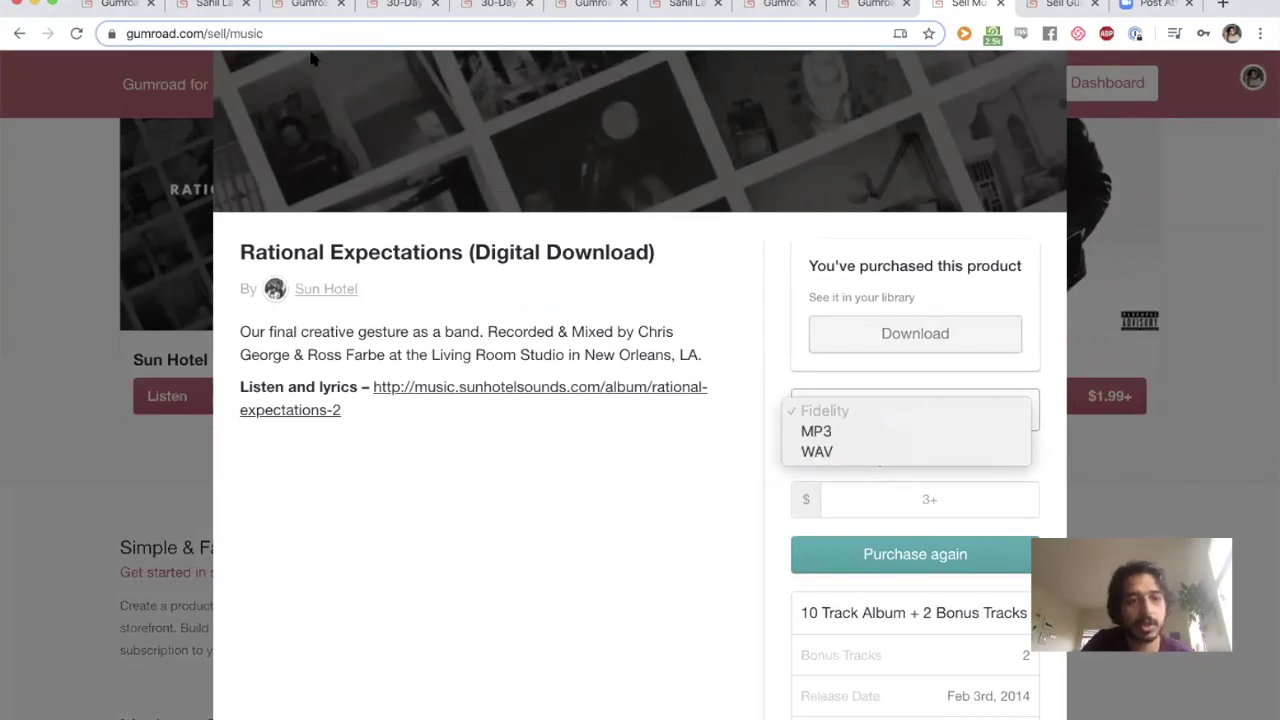
click(504, 421)
scroll(504, 421, down, 1)
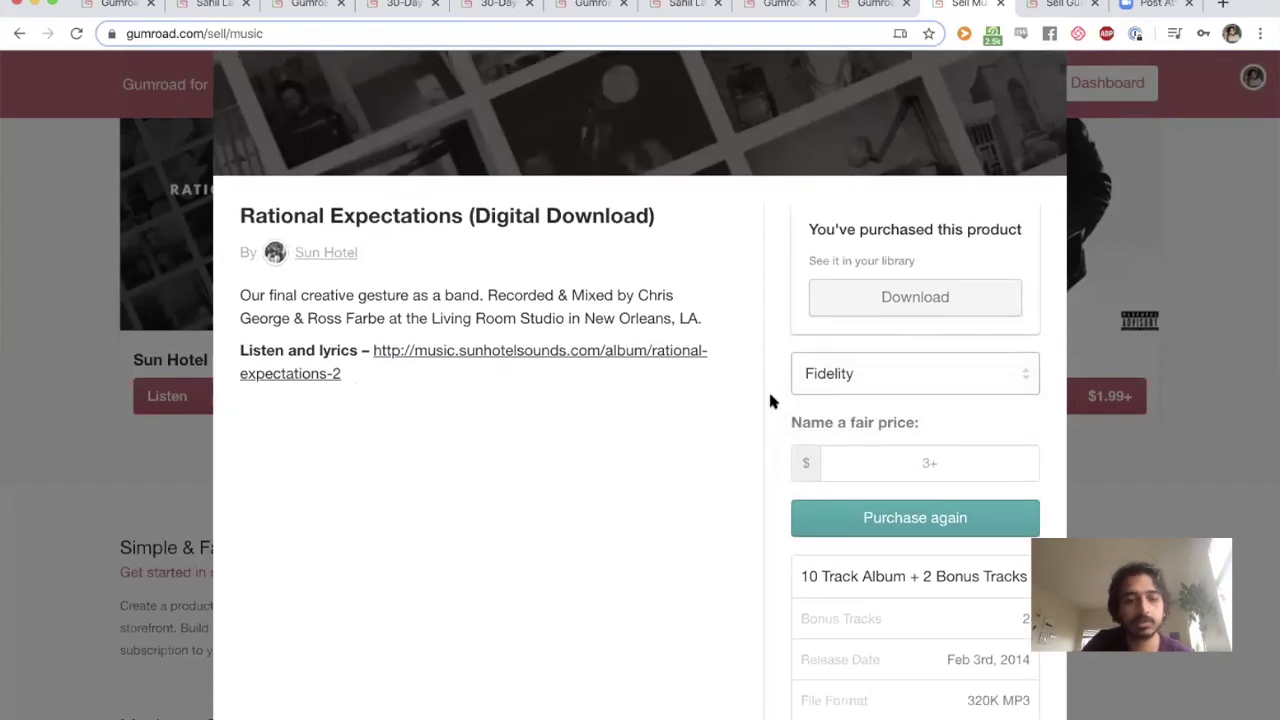
scroll(383, 280, up, 7)
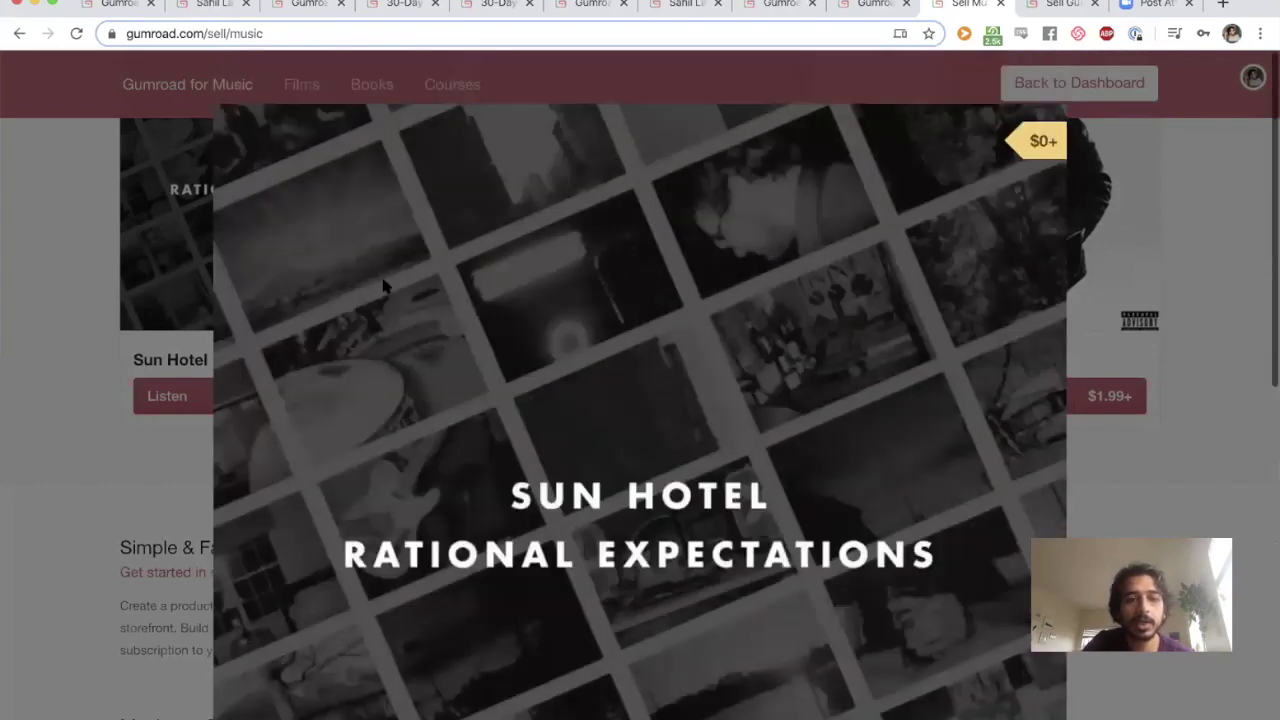
scroll(385, 287, down, 5)
scroll(385, 287, down, 3)
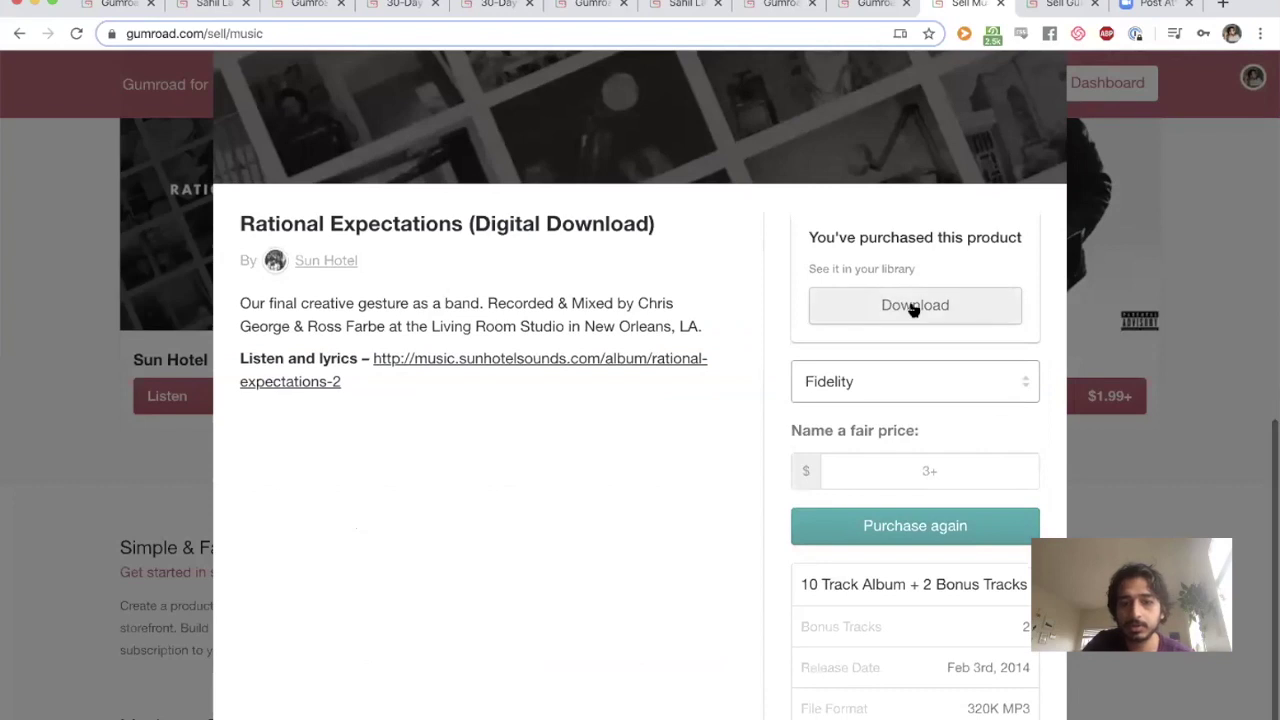
Open the download page of the purchased Rational Expectations album and look over its list of files
click(914, 306)
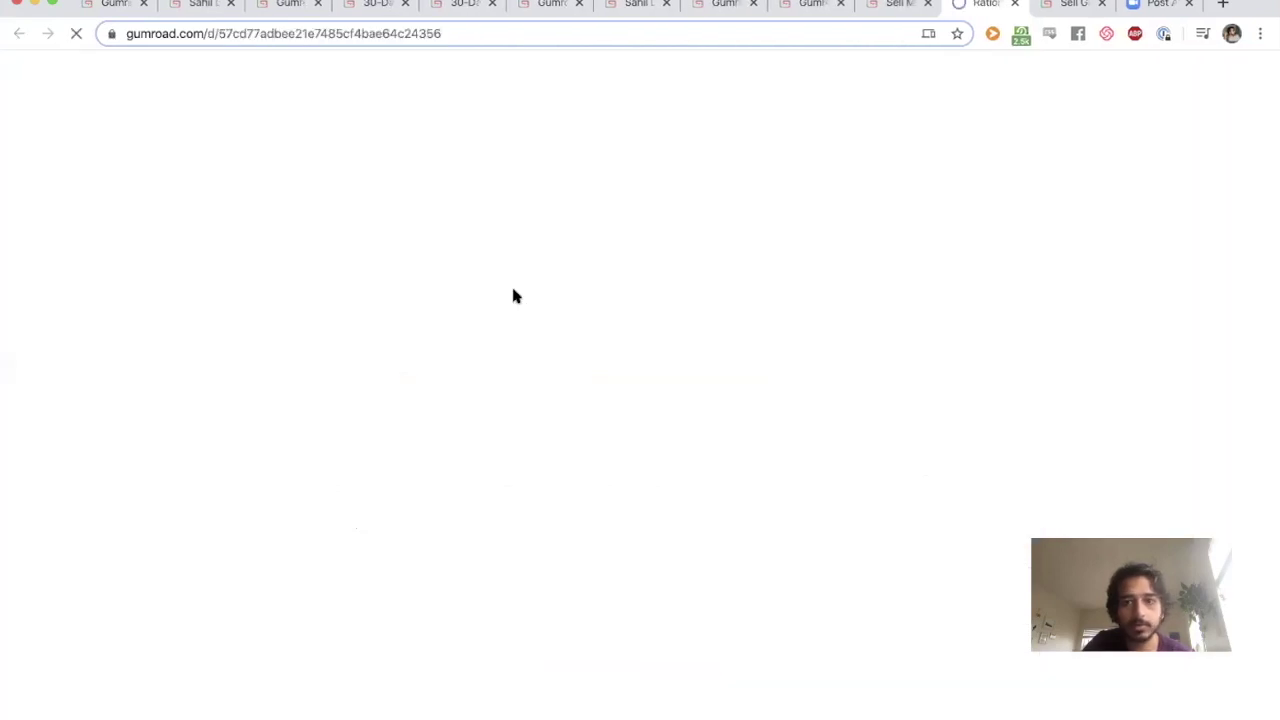
scroll(512, 295, down, 2)
scroll(800, 326, down, 3)
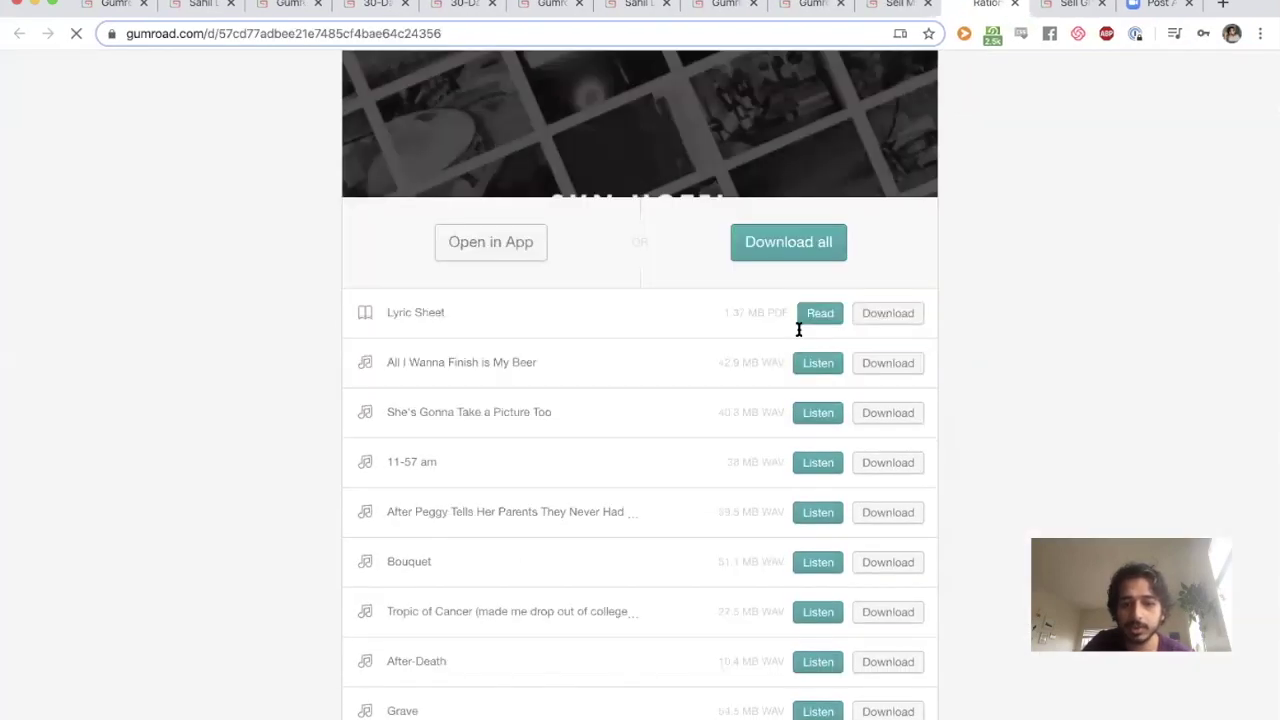
scroll(788, 487, down, 4)
scroll(760, 528, down, 1)
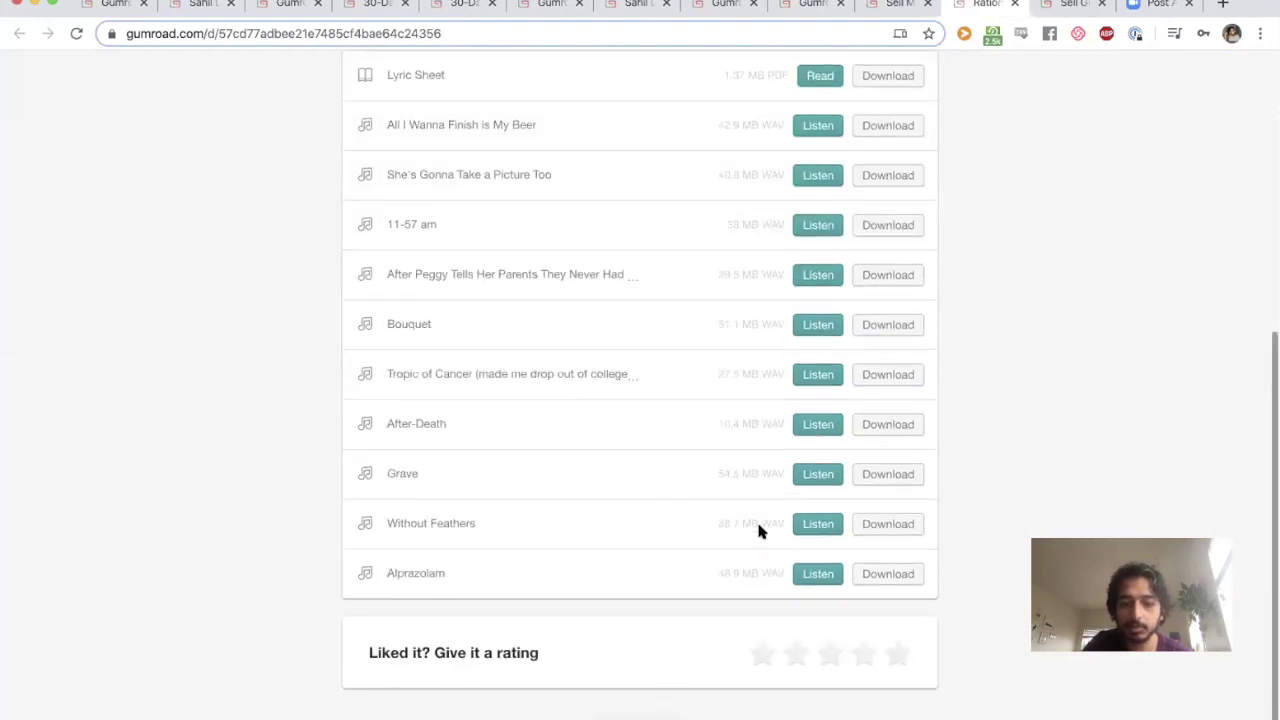
scroll(758, 530, up, 4)
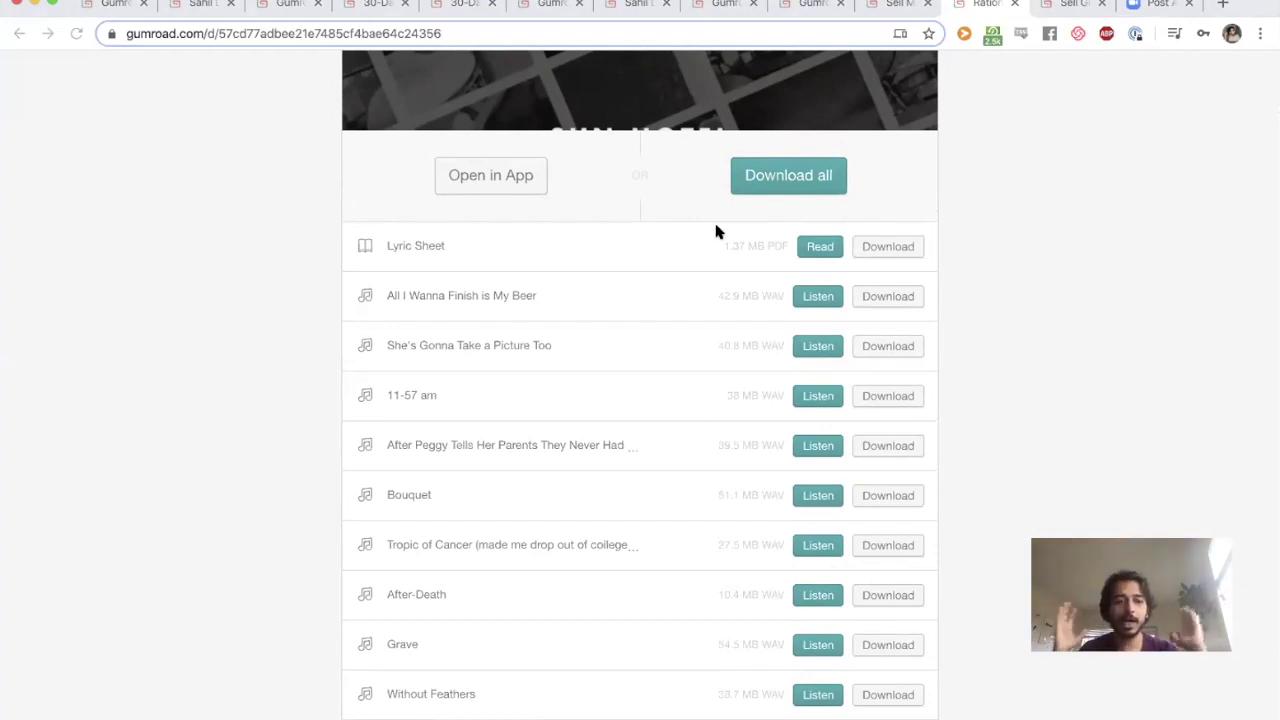
scroll(614, 340, up, 5)
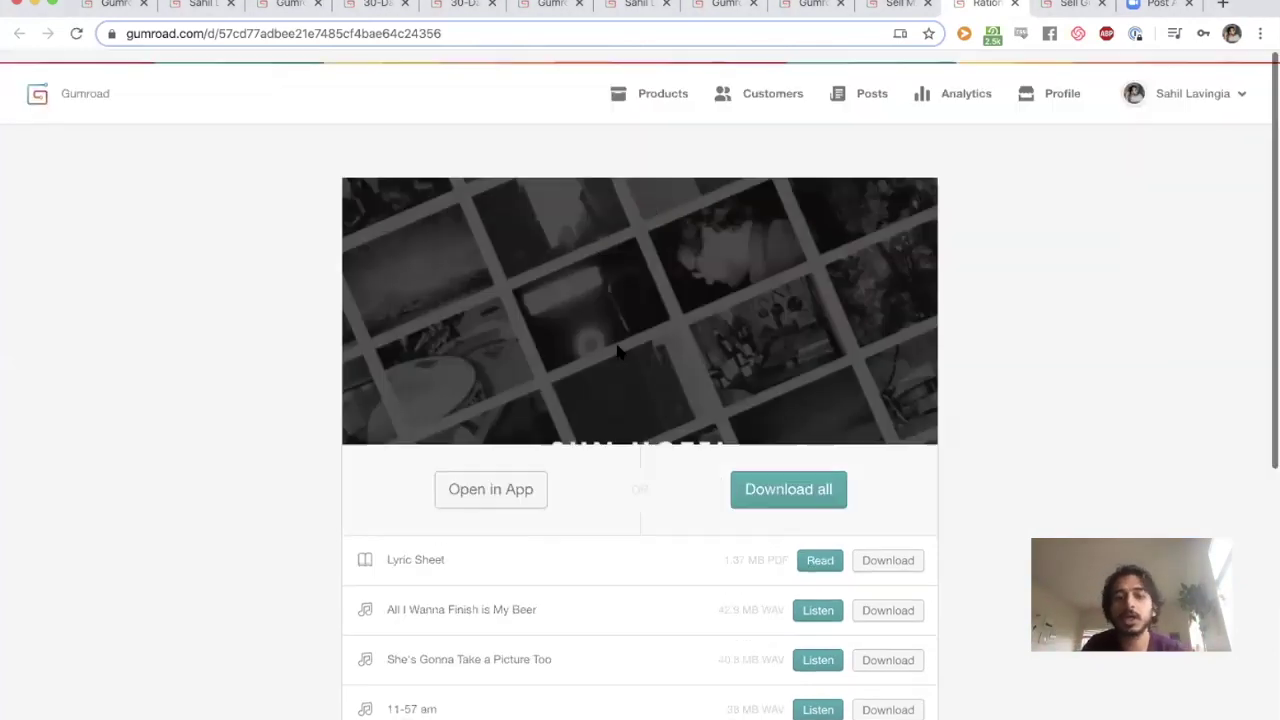
scroll(605, 395, down, 1)
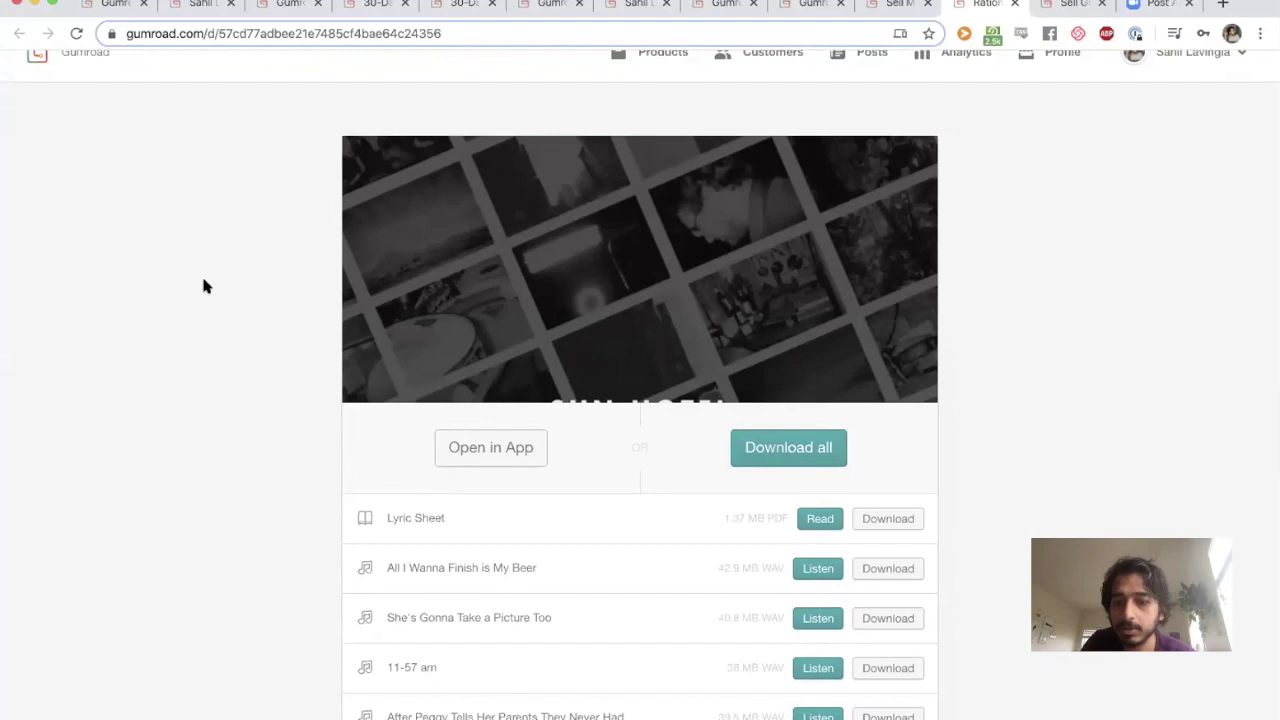
Return to the Rental Product's browser tab, open the products list, and go to the account settings
click(113, 6)
scroll(260, 163, up, 2)
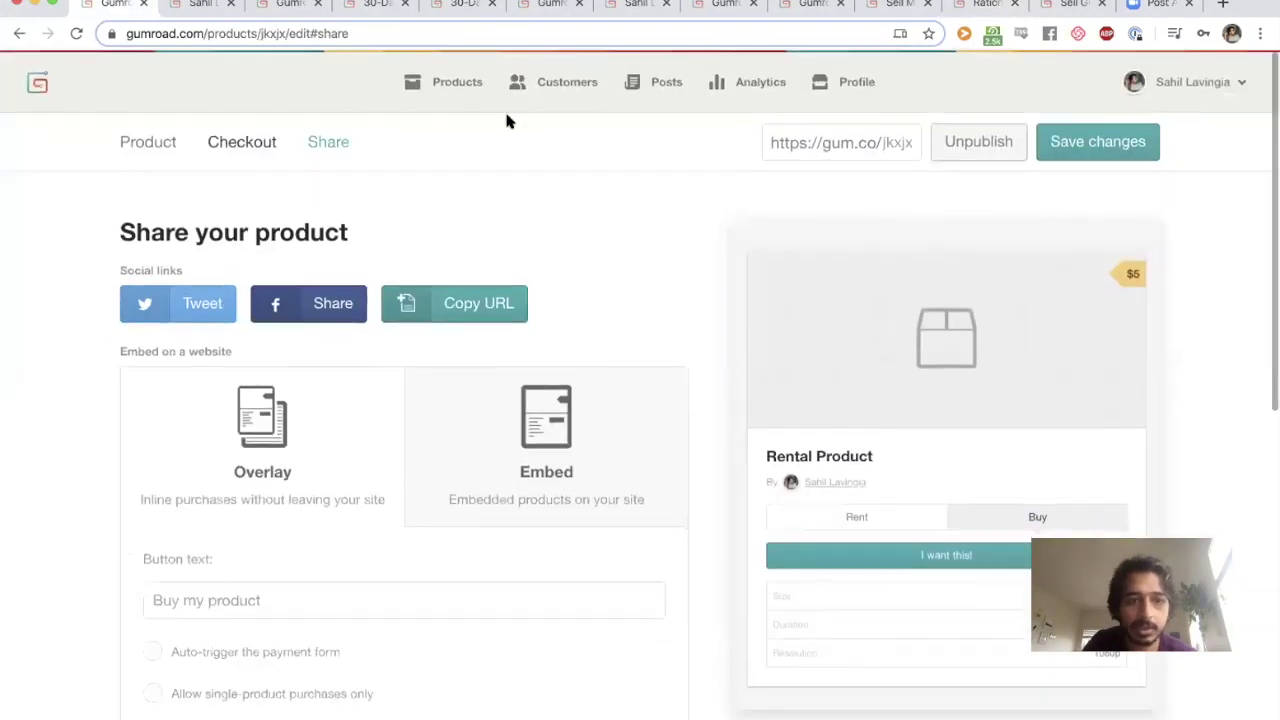
click(452, 86)
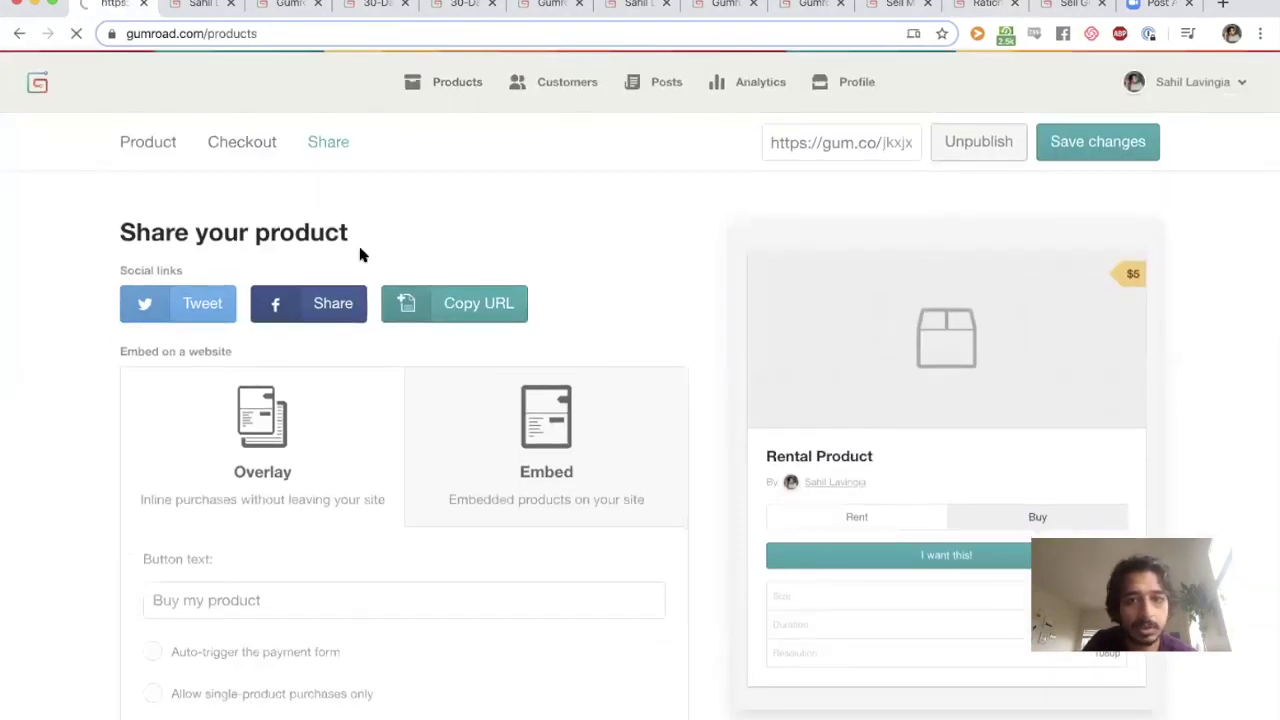
click(1168, 90)
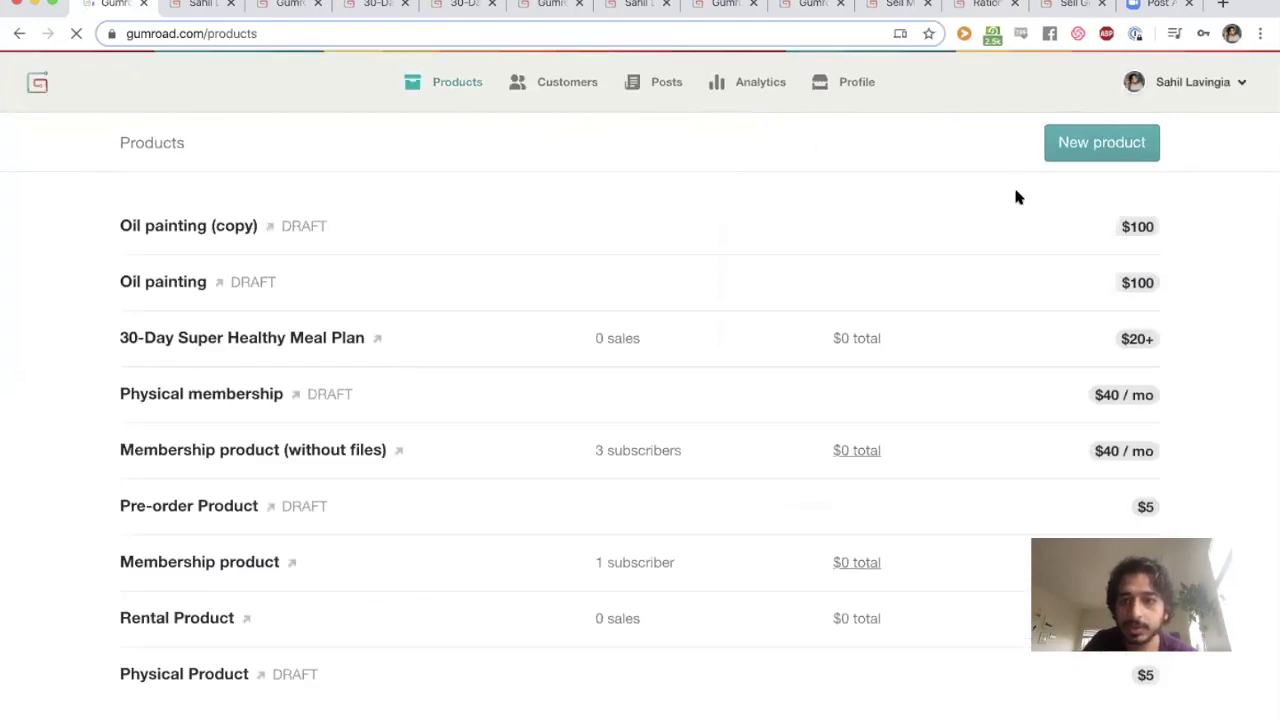
click(1170, 172)
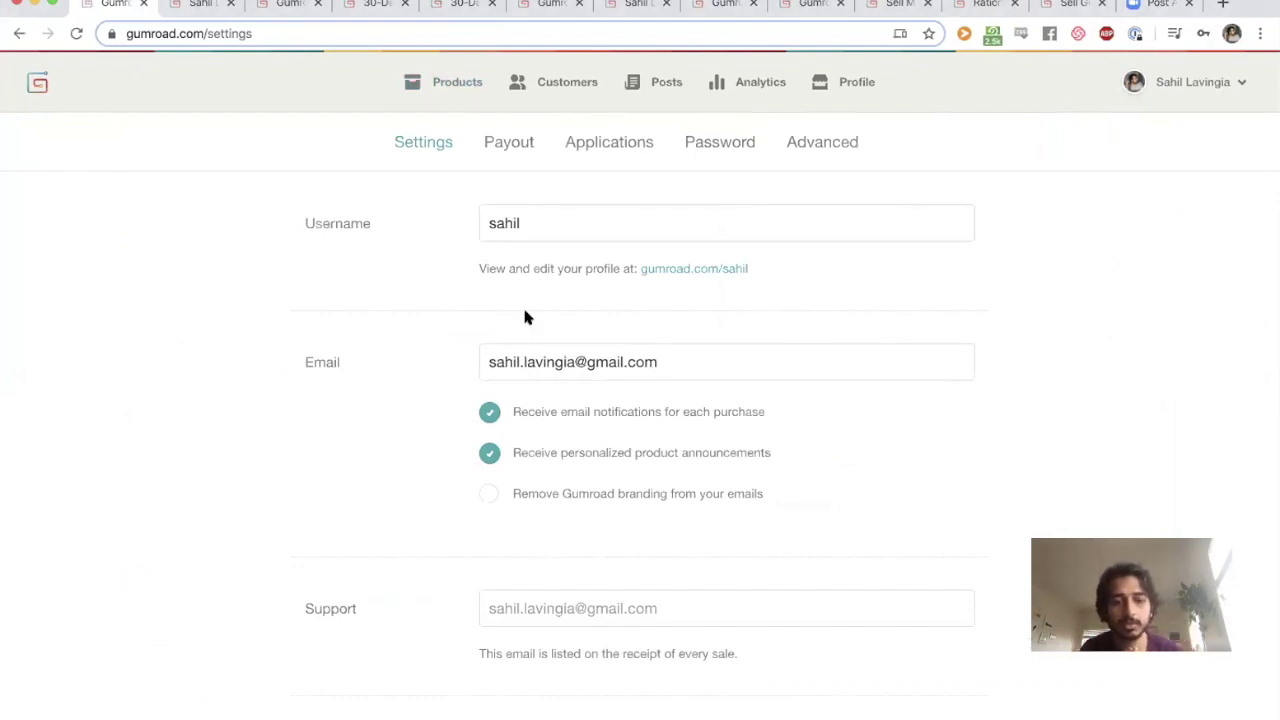
Review the account settings from the email notification options down to Billing and Gumroad Discover
scroll(310, 334, down, 5)
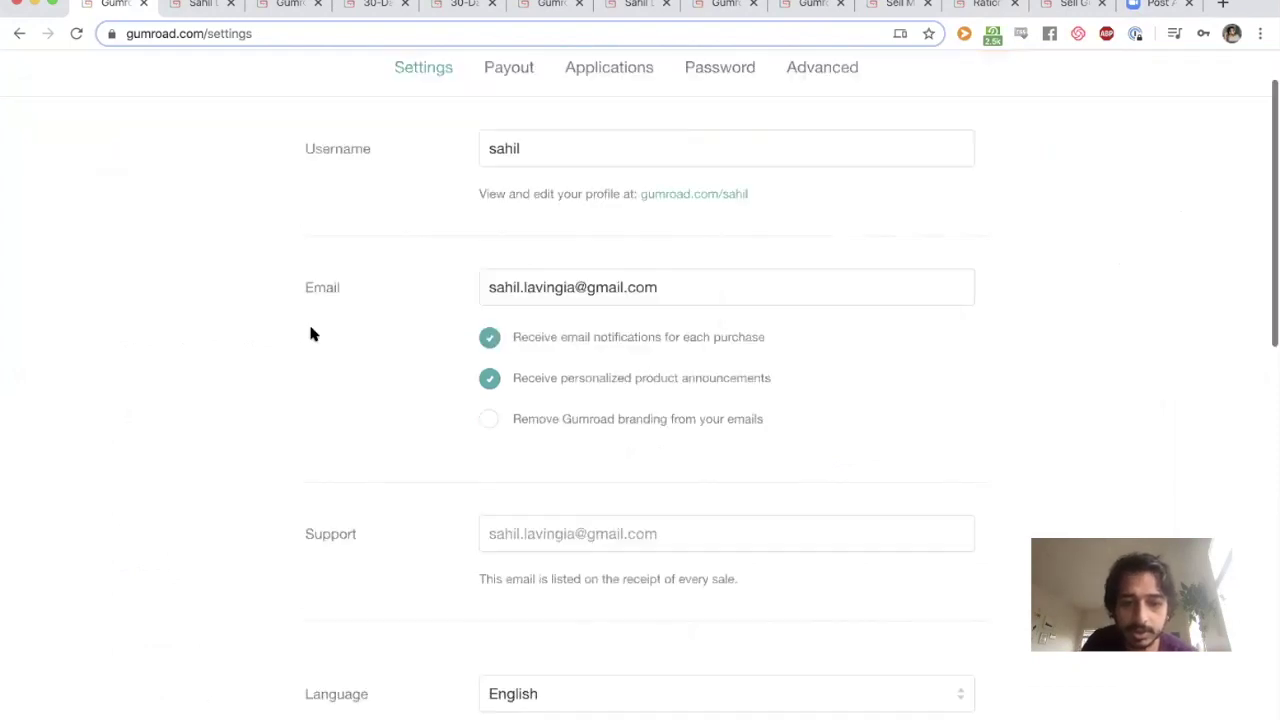
scroll(312, 332, up, 2)
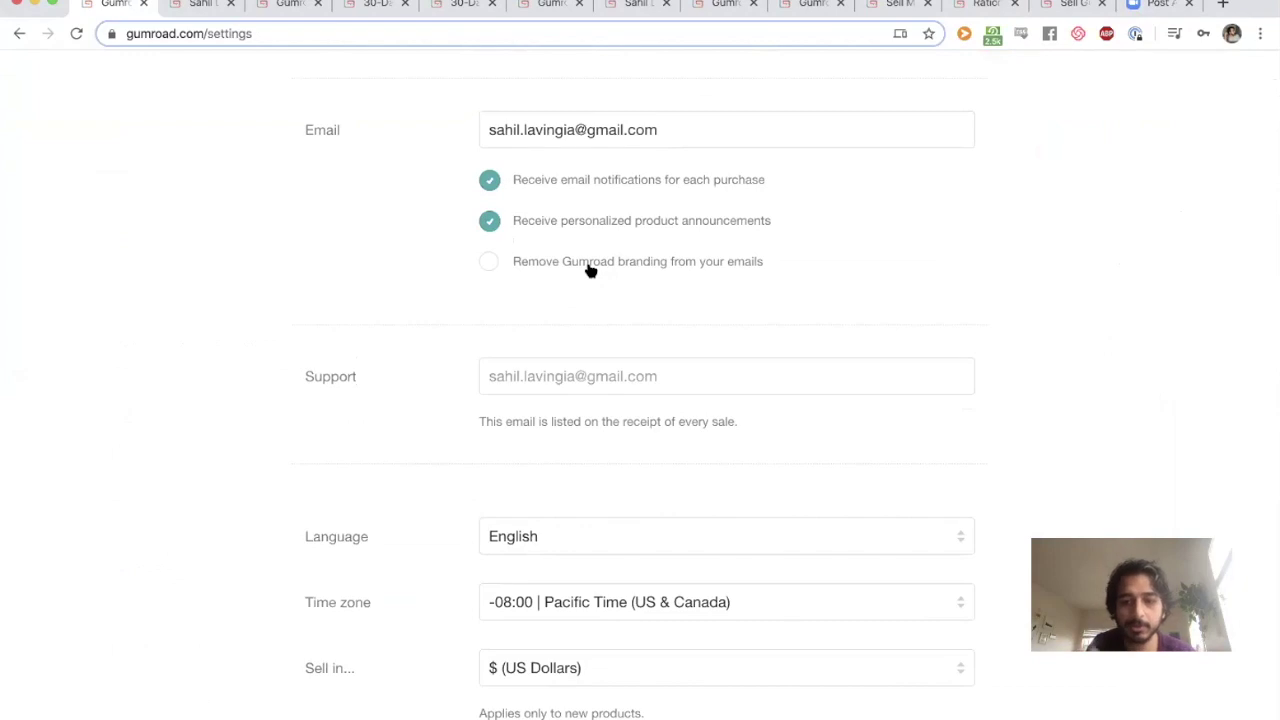
scroll(340, 320, down, 4)
scroll(340, 320, down, 5)
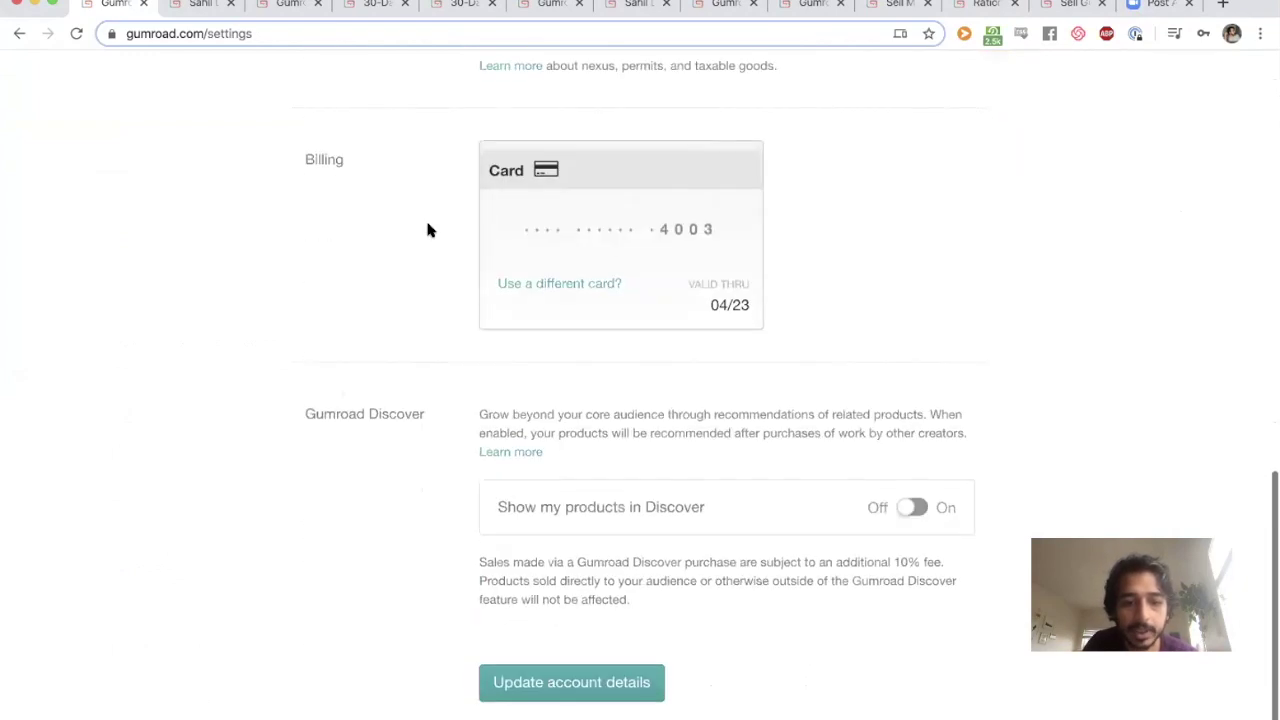
Add Oregon as a state in which to apply sales tax and save the updated account details
scroll(427, 230, up, 4)
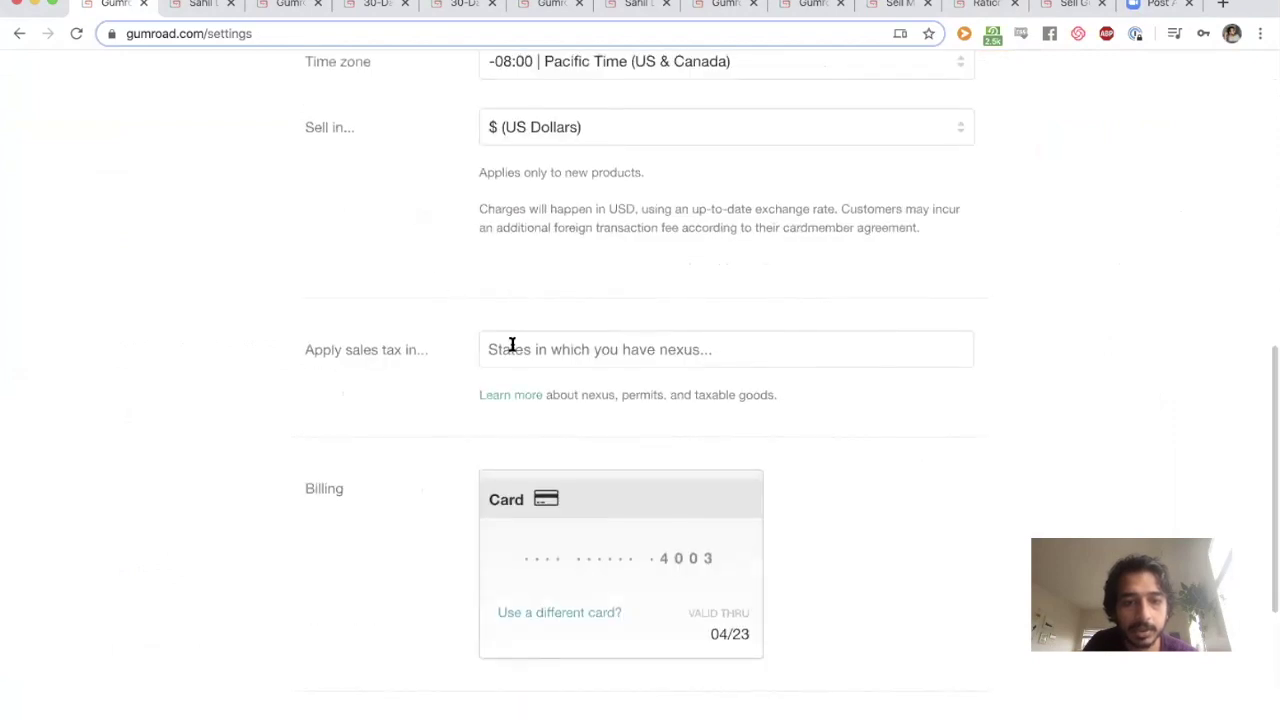
click(512, 345)
text(ore)
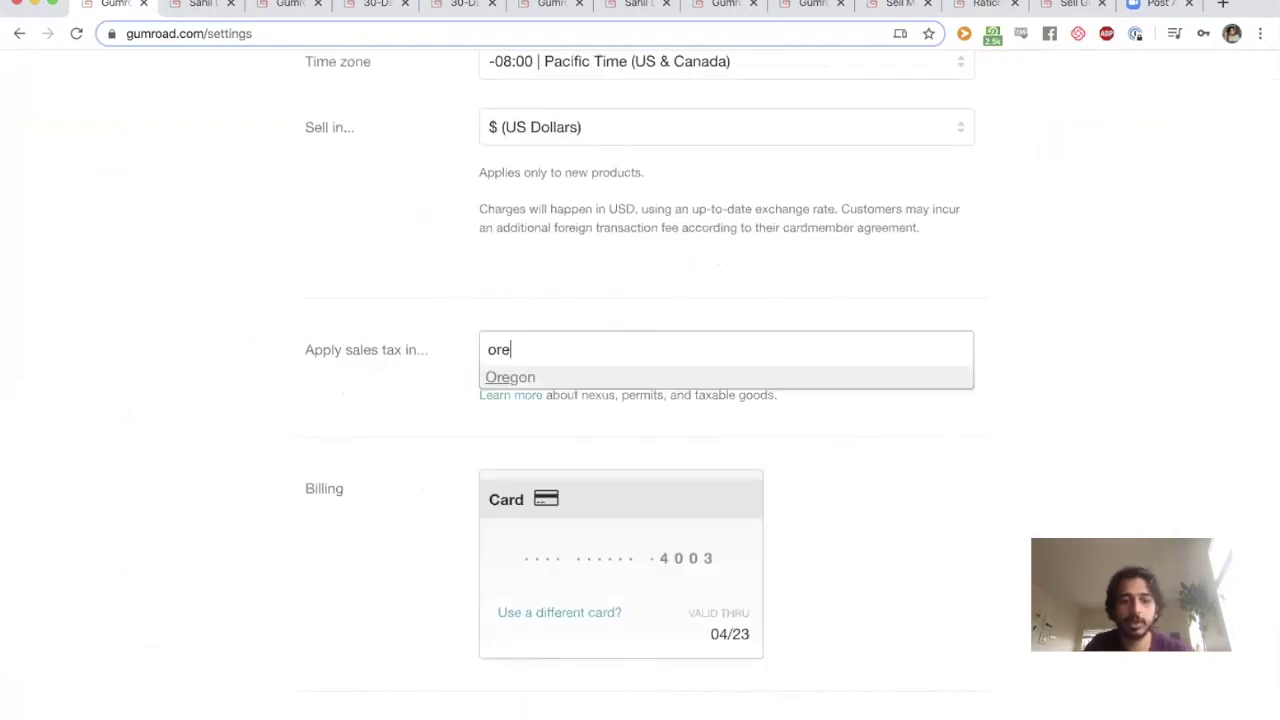
key(Return)
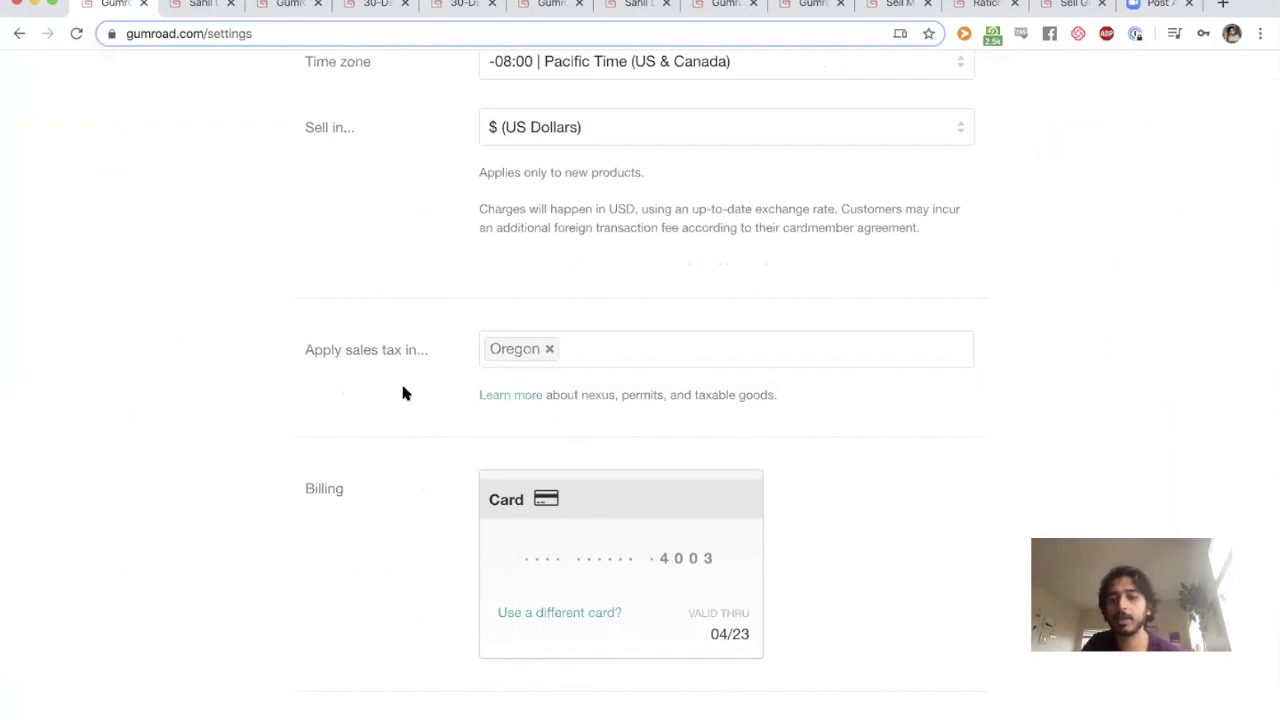
scroll(403, 391, down, 4)
click(531, 640)
Open the original Oil painting product for editing and turn on collecting sales tax on top of its price
click(455, 86)
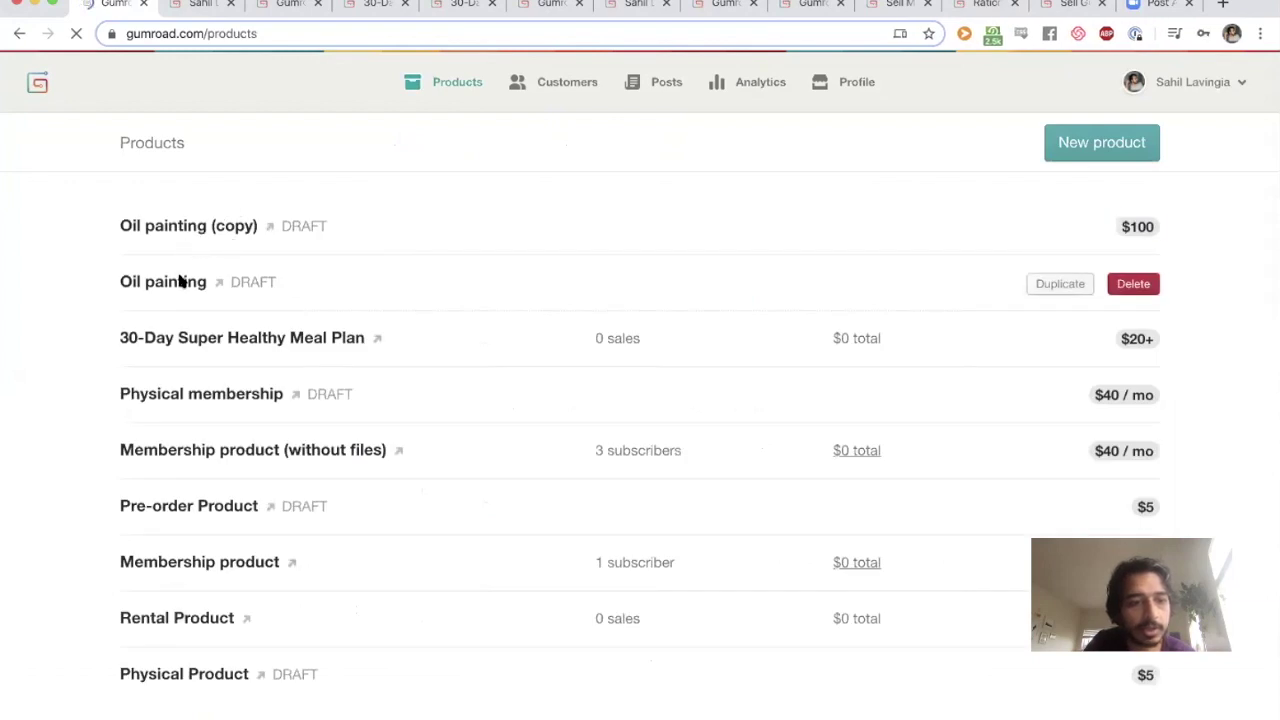
click(538, 418)
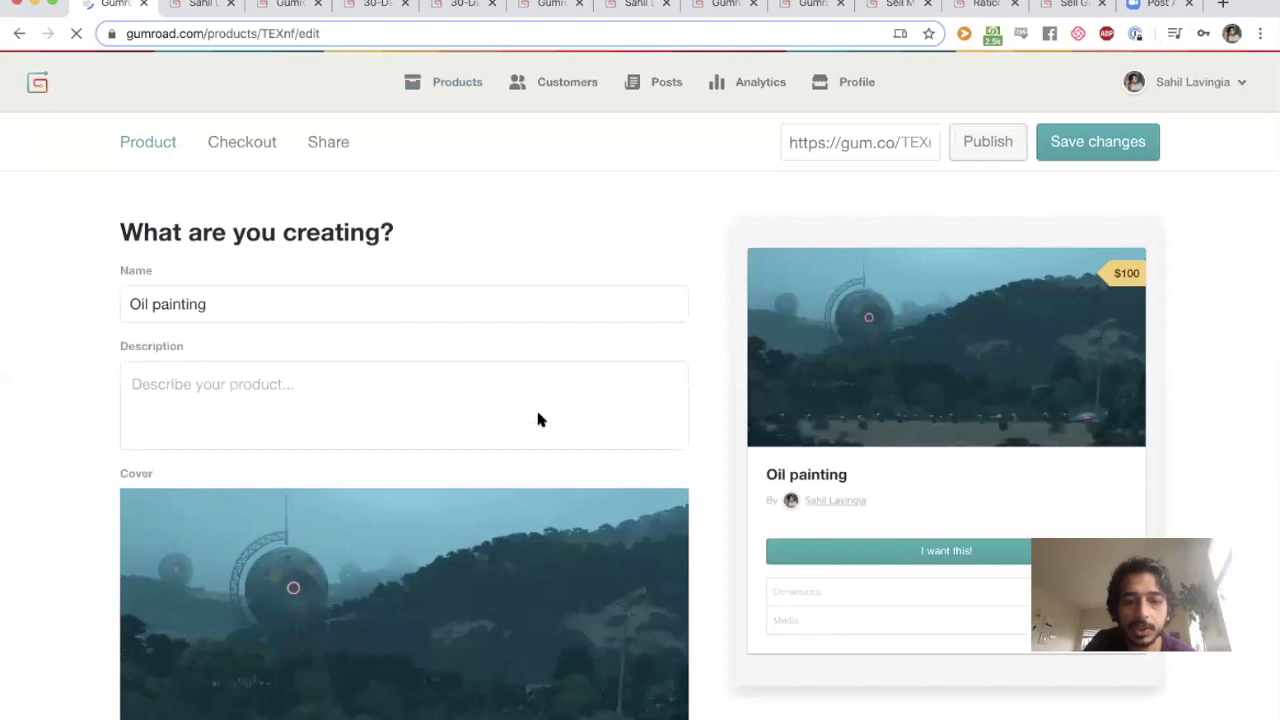
scroll(538, 420, down, 5)
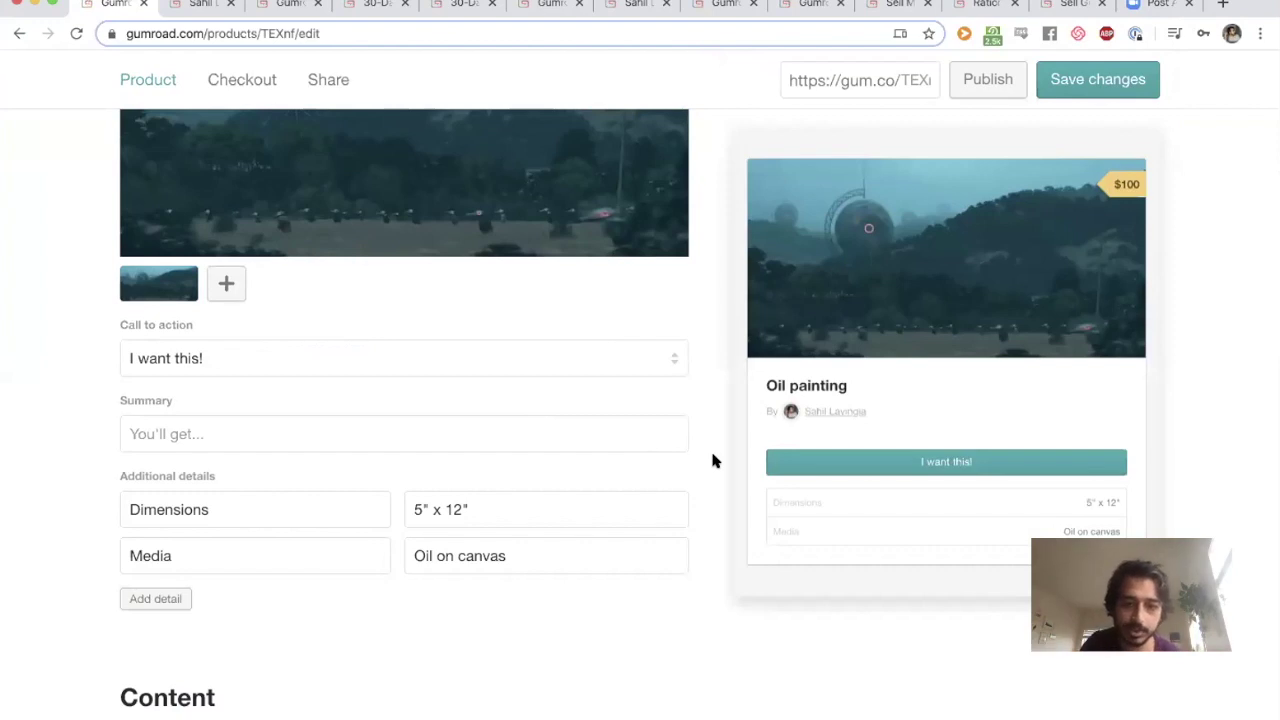
scroll(713, 460, down, 5)
scroll(712, 460, down, 3)
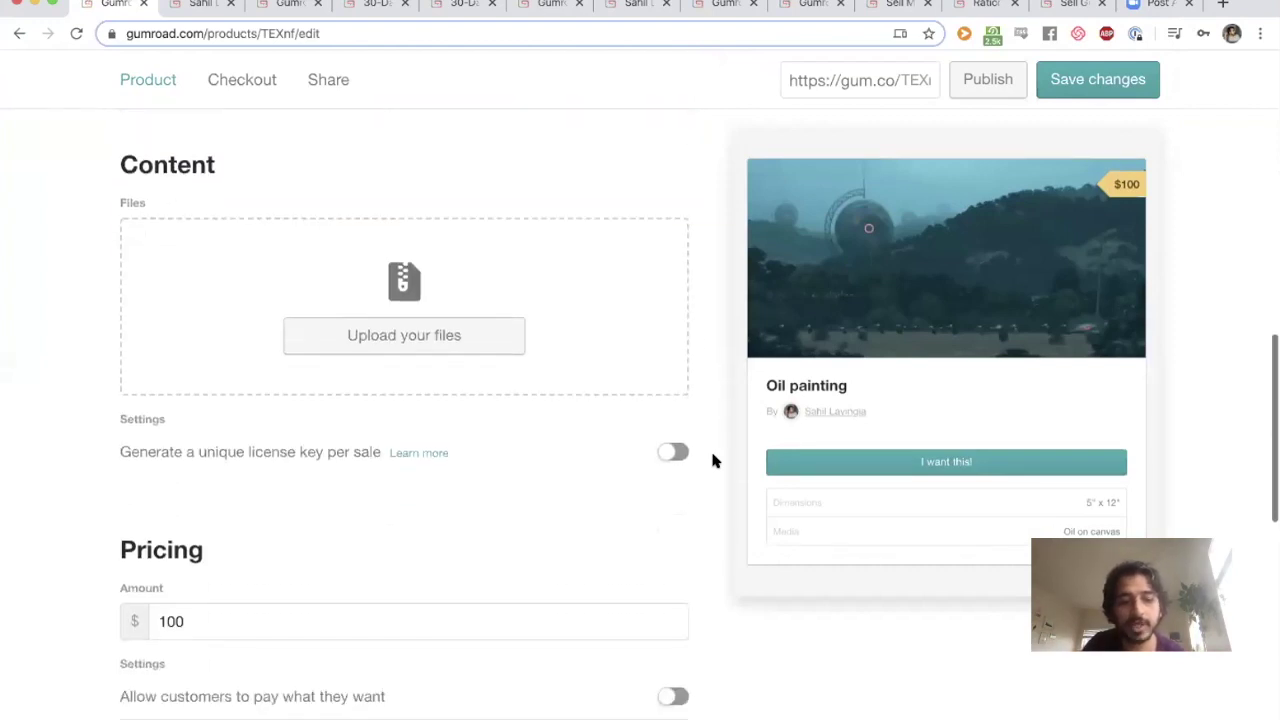
scroll(340, 510, down, 1)
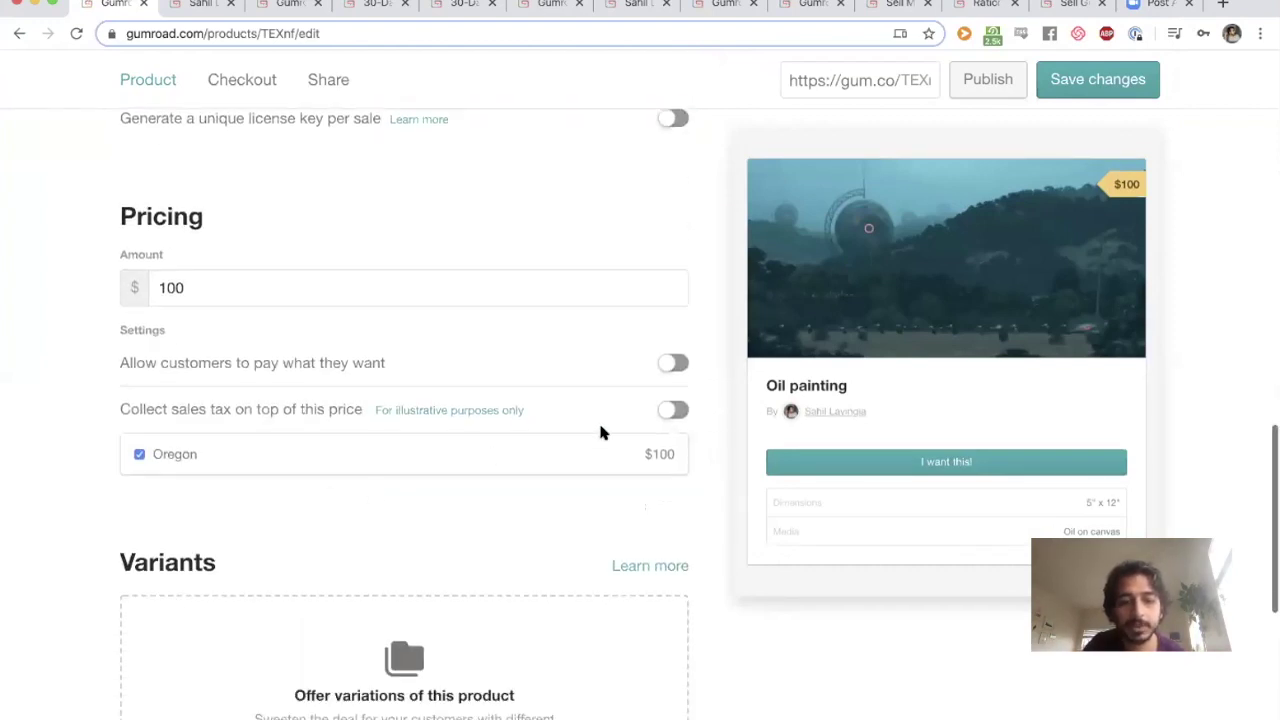
click(669, 413)
click(671, 413)
click(671, 413)
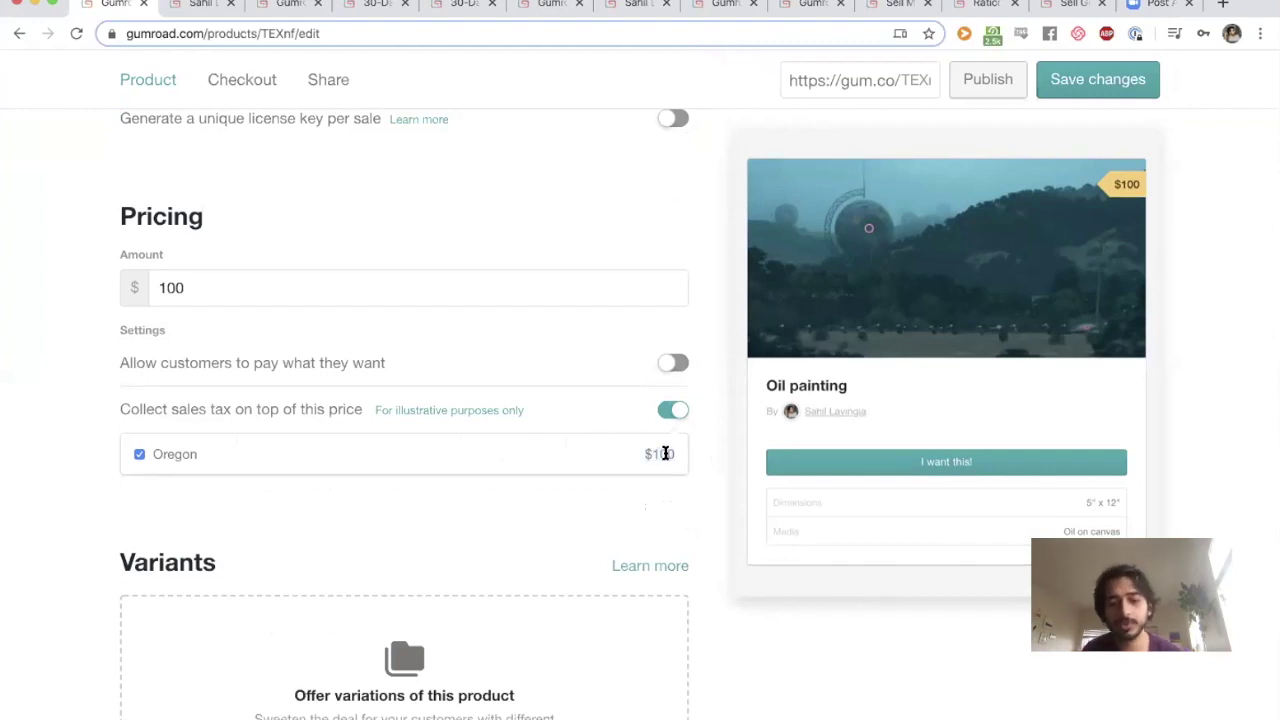
Search the web for "eu vat gumroad" and open the Dealing With VAT help article
scroll(665, 455, up, 10)
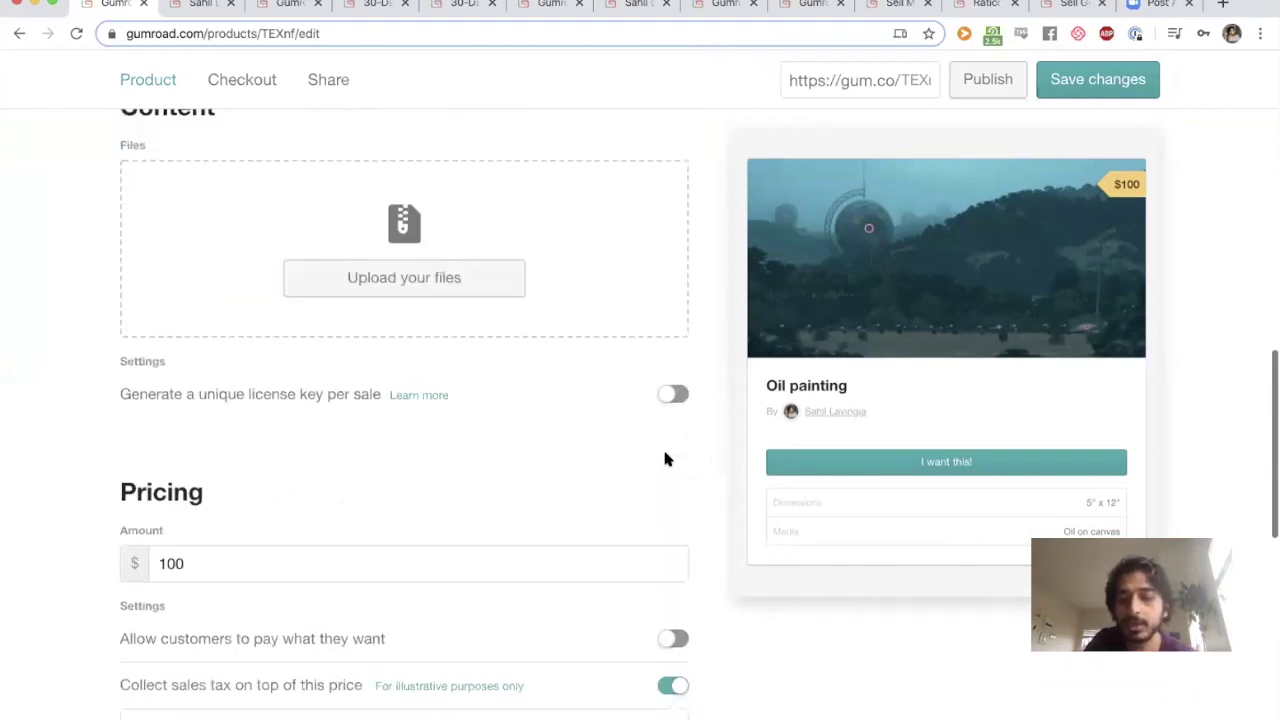
scroll(662, 446, up, 5)
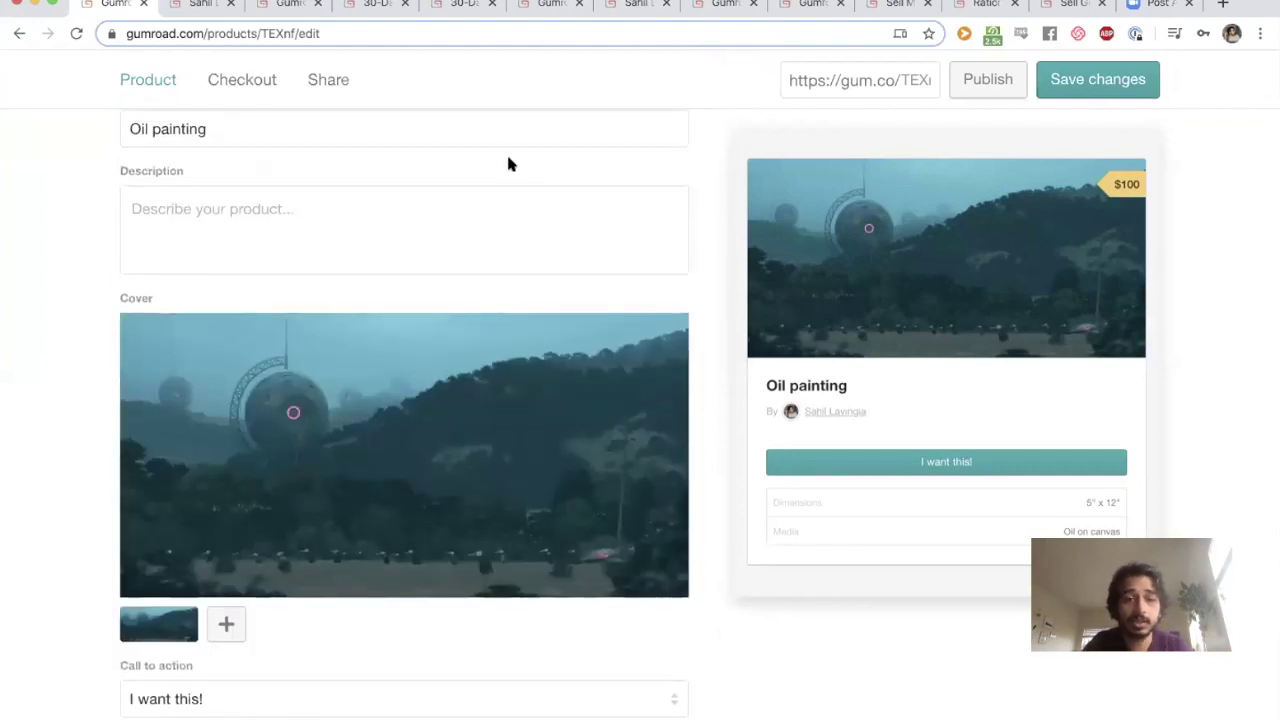
click(538, 33)
text(eu vat)
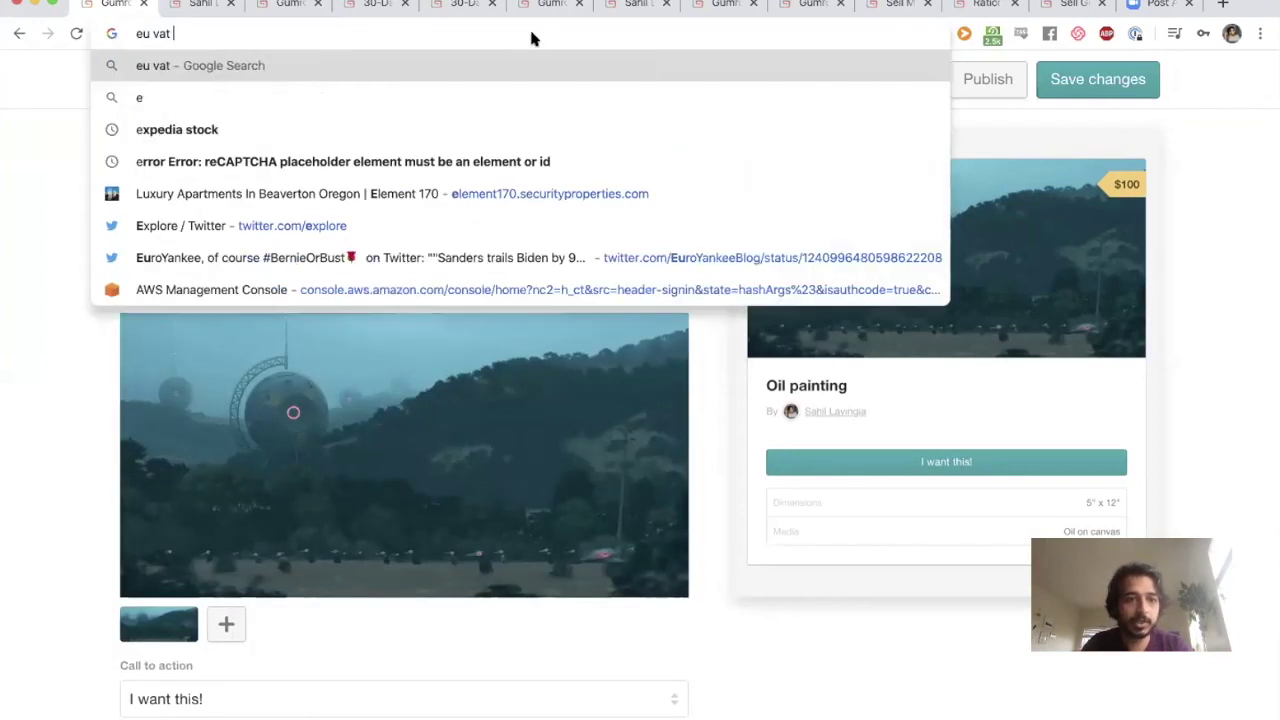
text( gumroad)
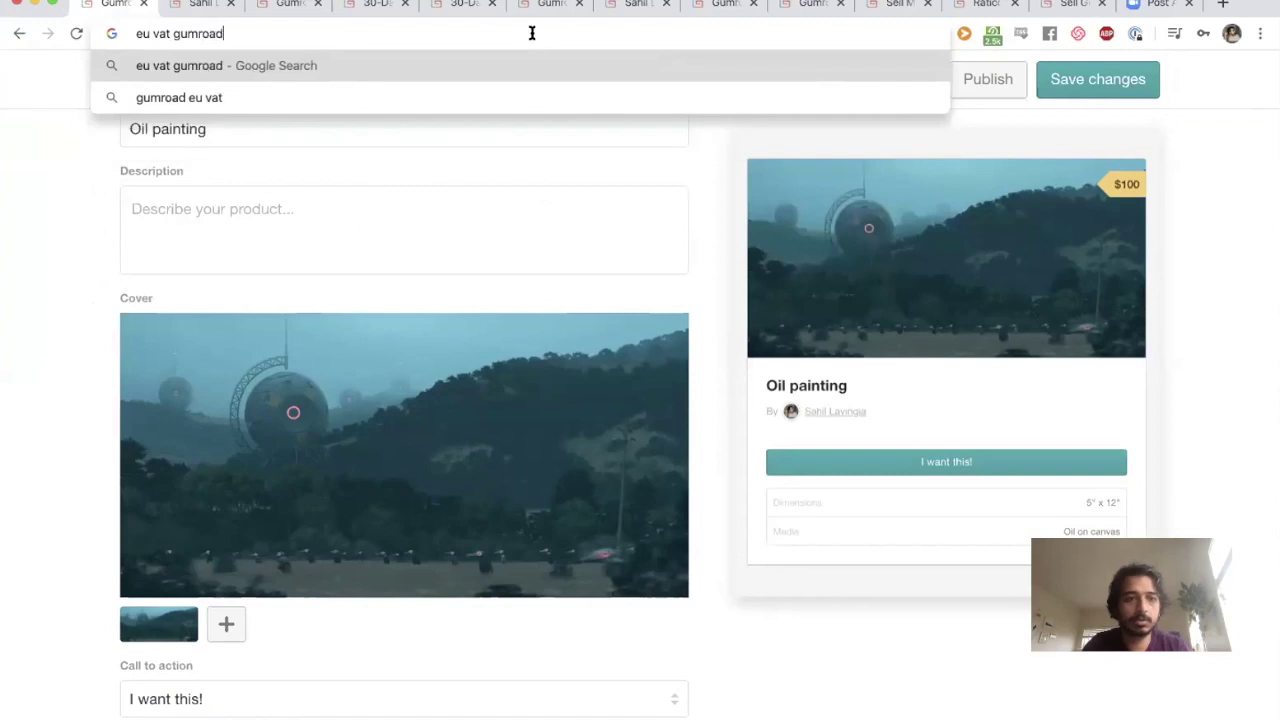
key(Return)
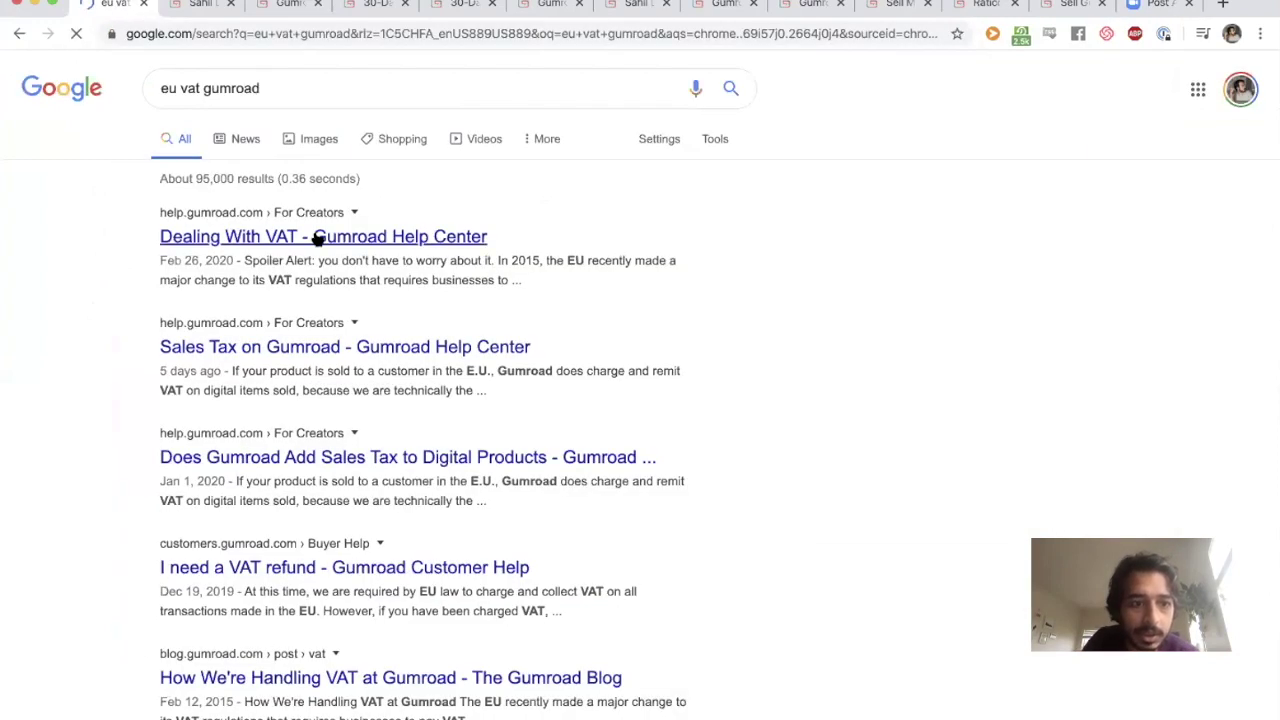
click(305, 243)
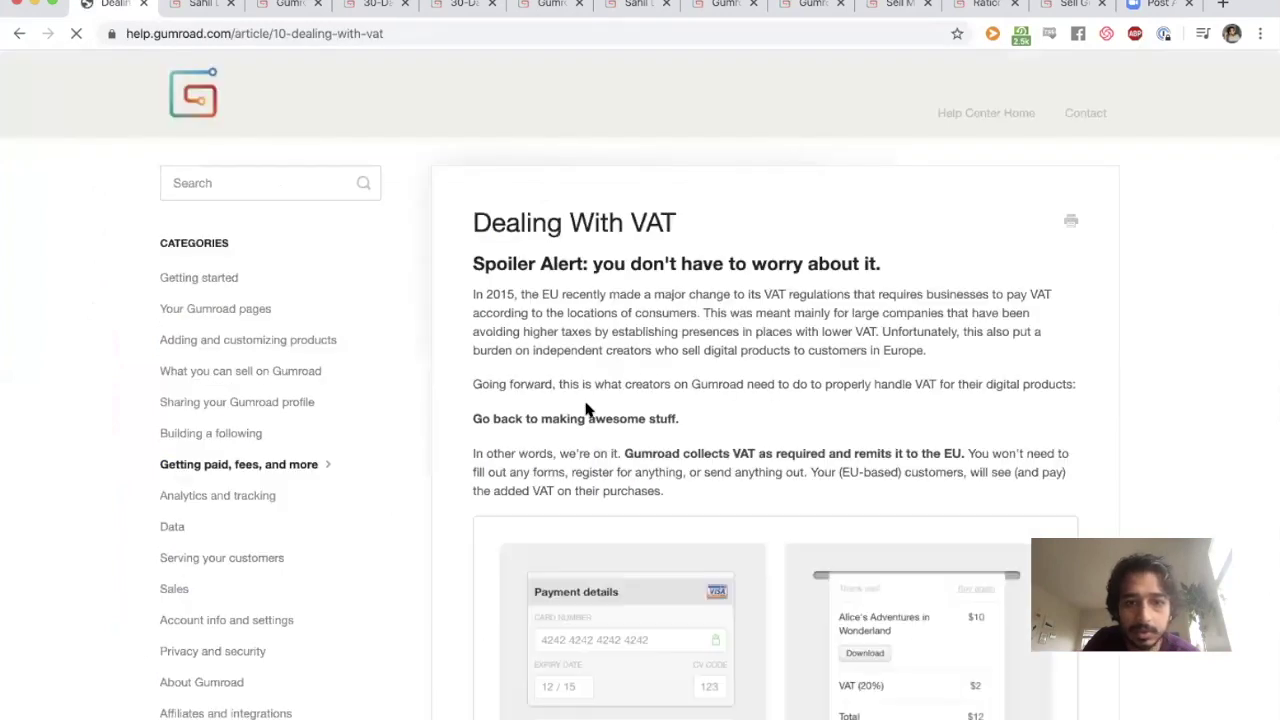
Examine the VAT article's explanation and its example payment form and receipt
scroll(586, 405, down, 3)
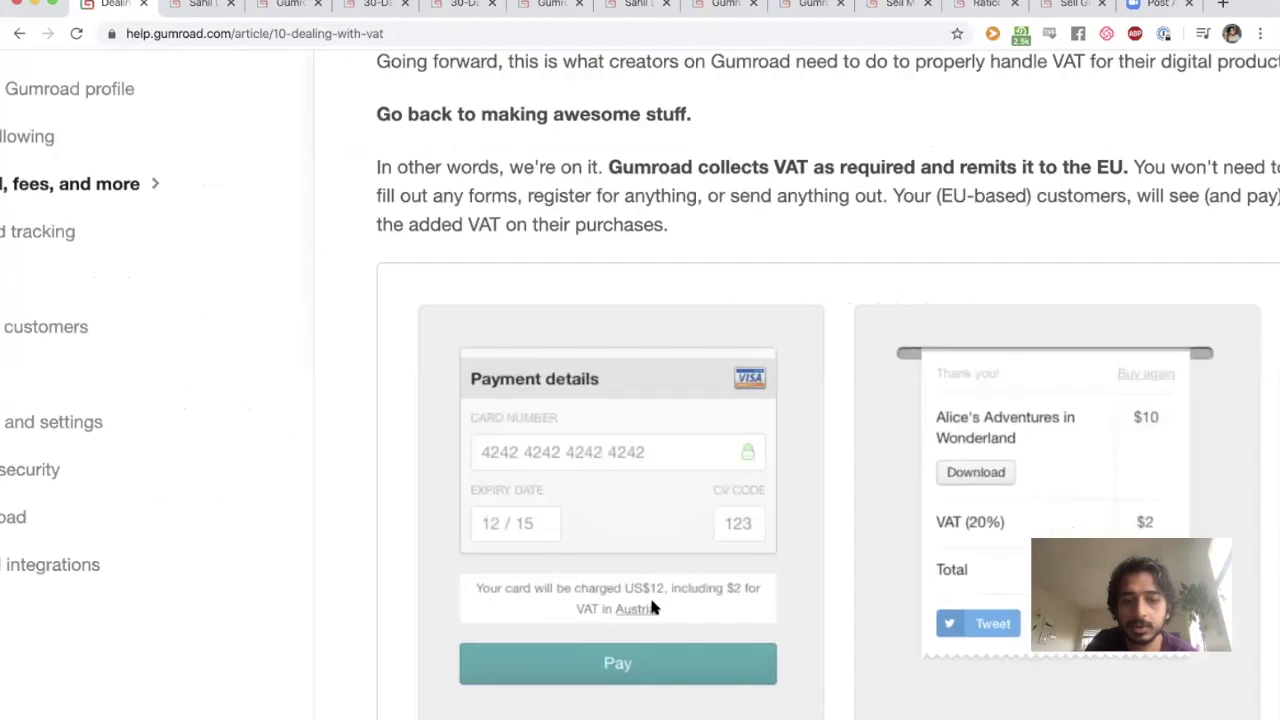
scroll(651, 604, down, 3)
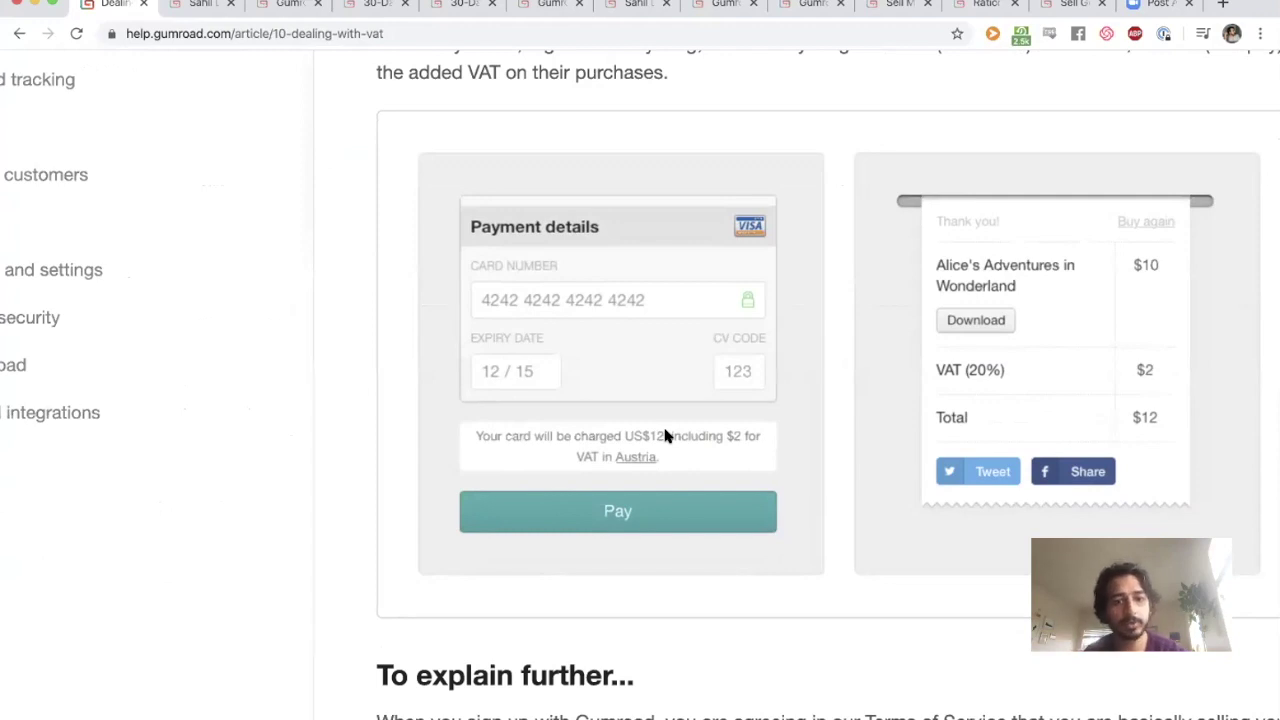
scroll(665, 436, right, 2)
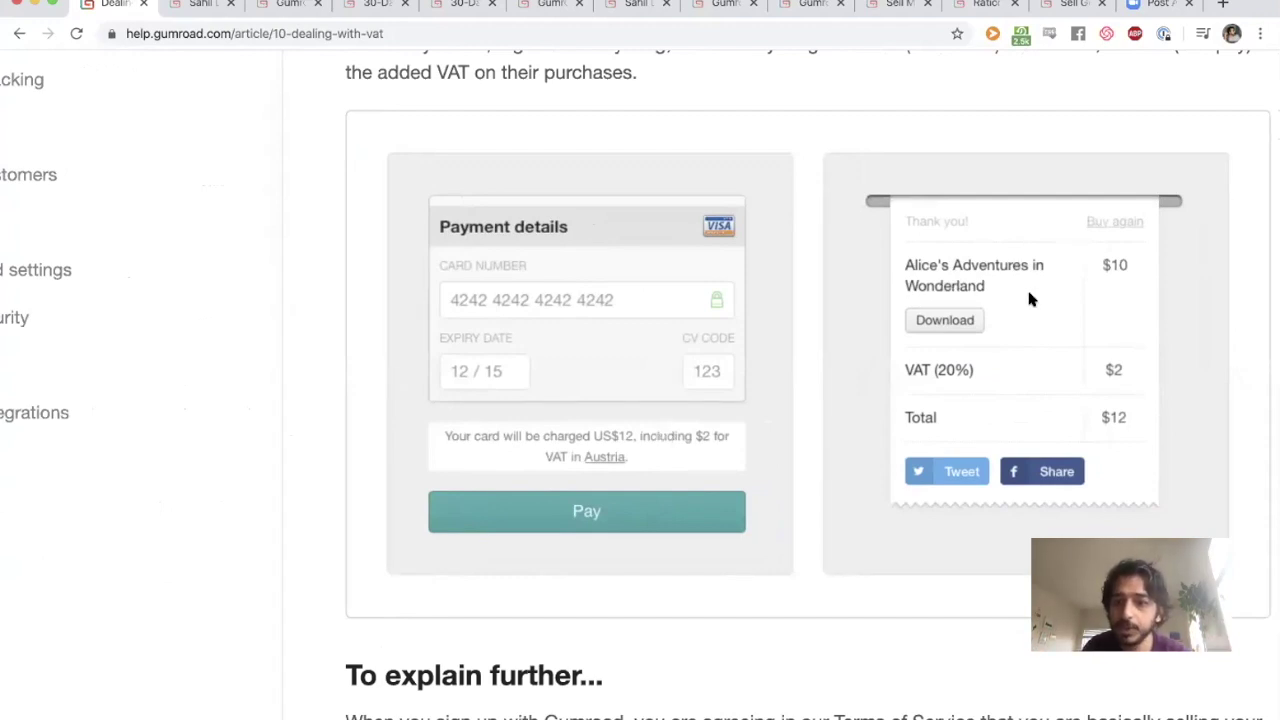
scroll(602, 368, down, 5)
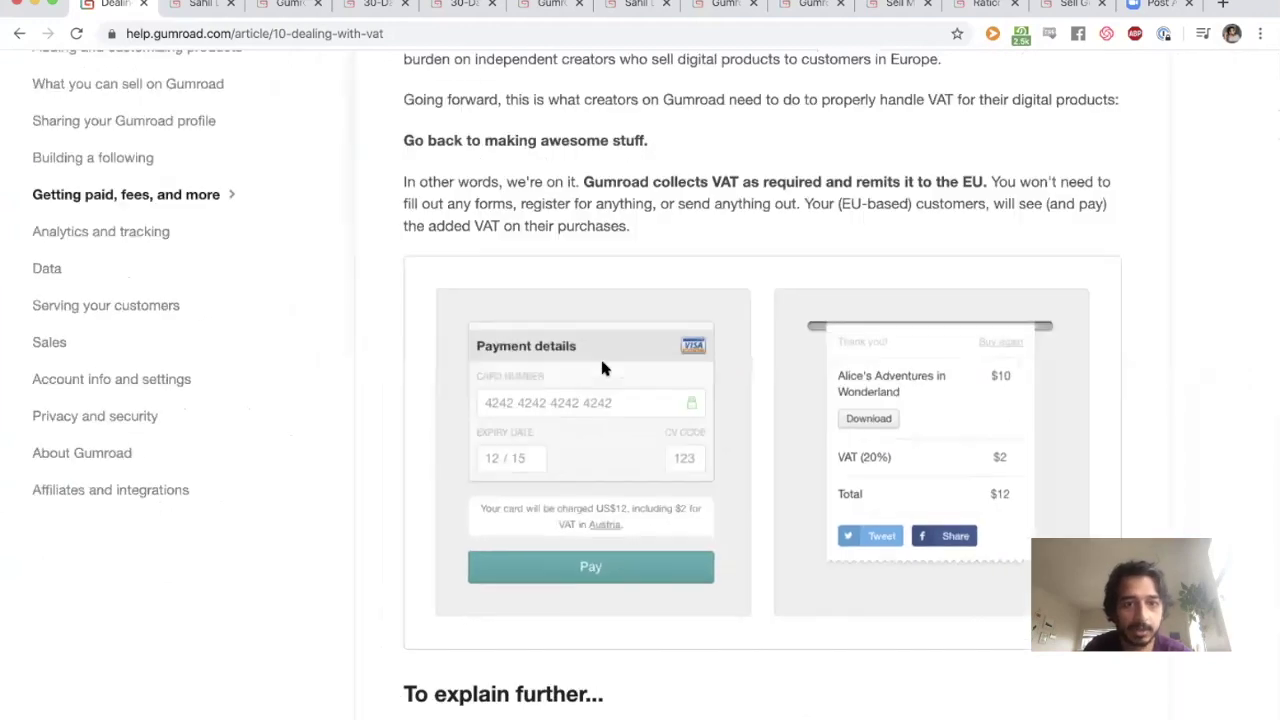
scroll(602, 368, up, 3)
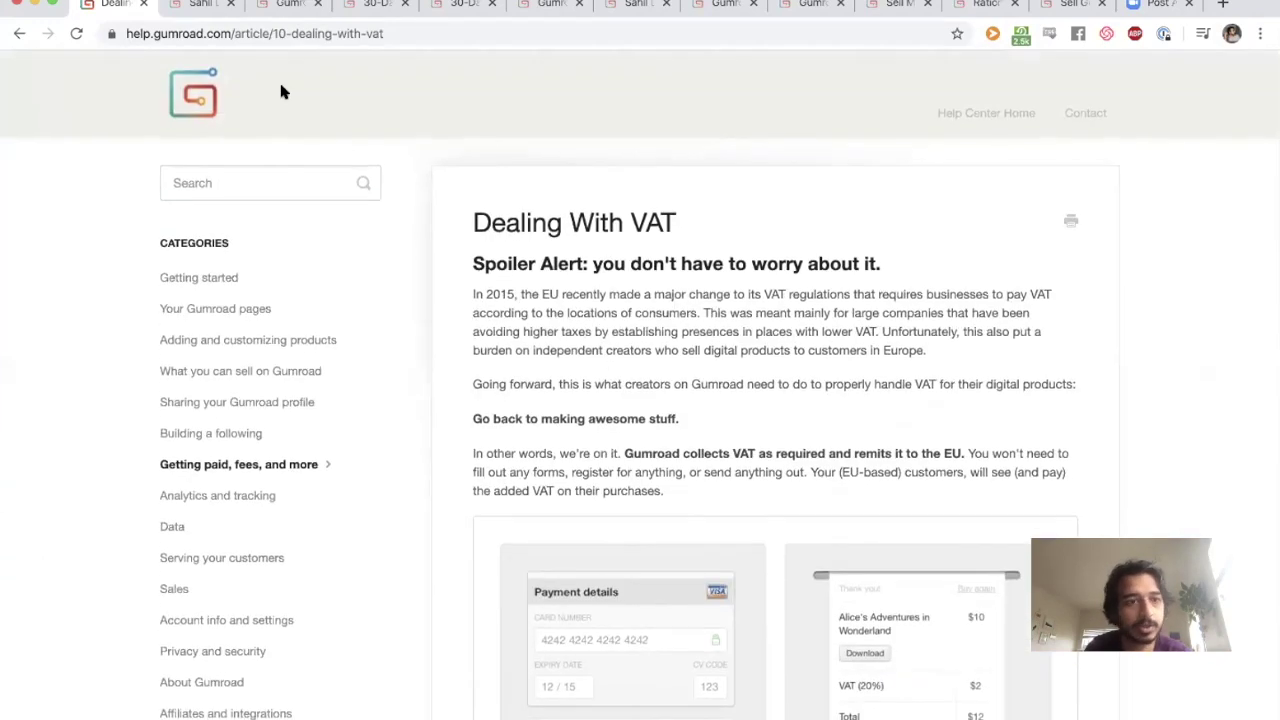
Go to the profile posts browser tab and close it and the tabs after it, up to the audience features page
click(203, 8)
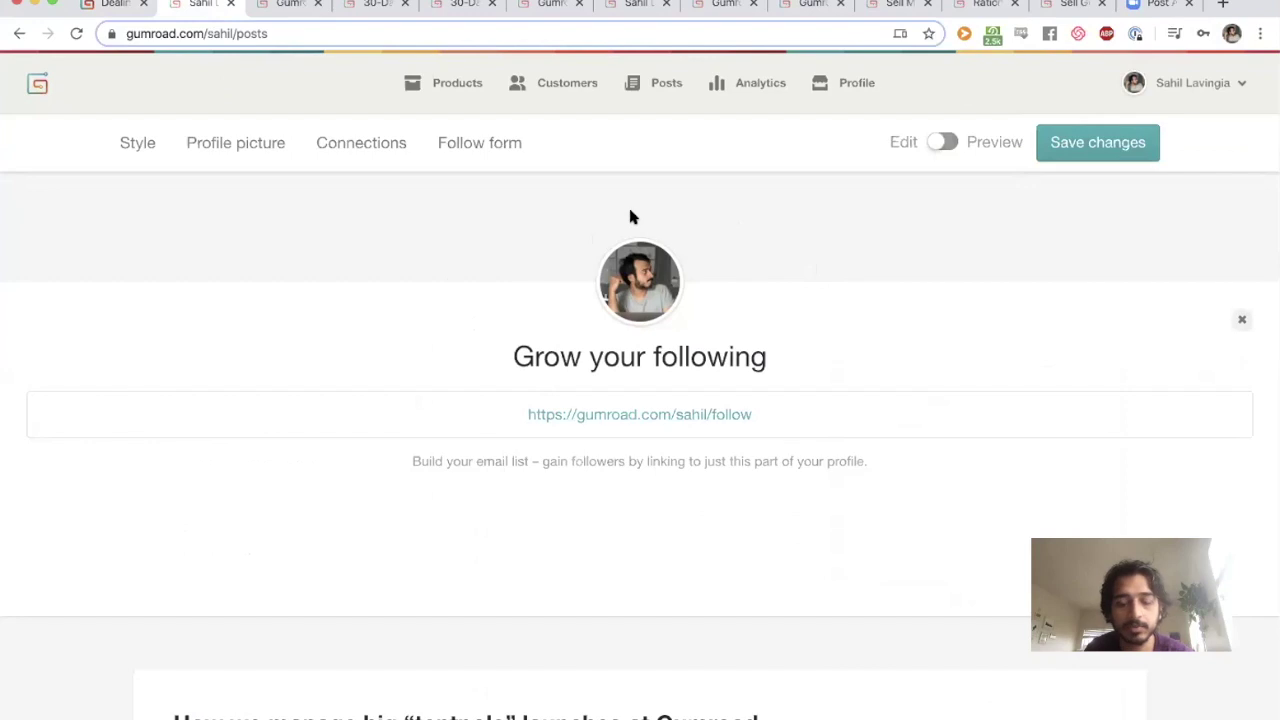
click(230, 4)
click(230, 4)
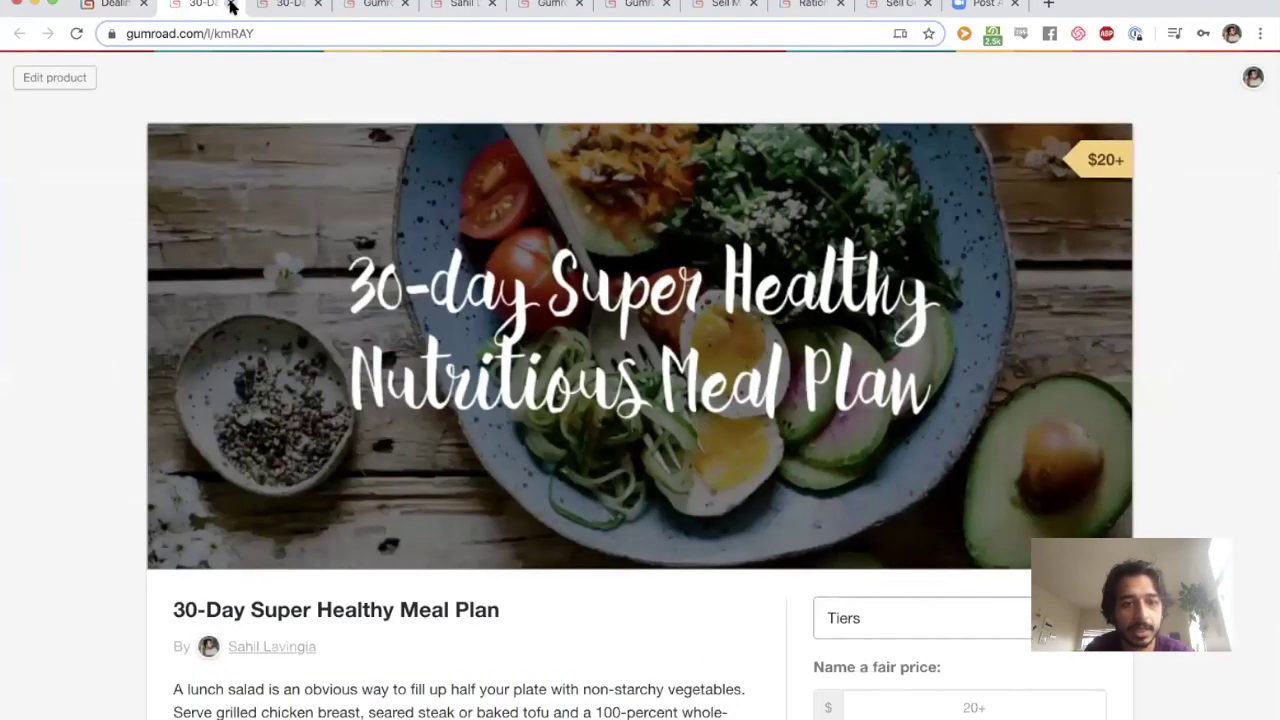
click(230, 4)
click(230, 4)
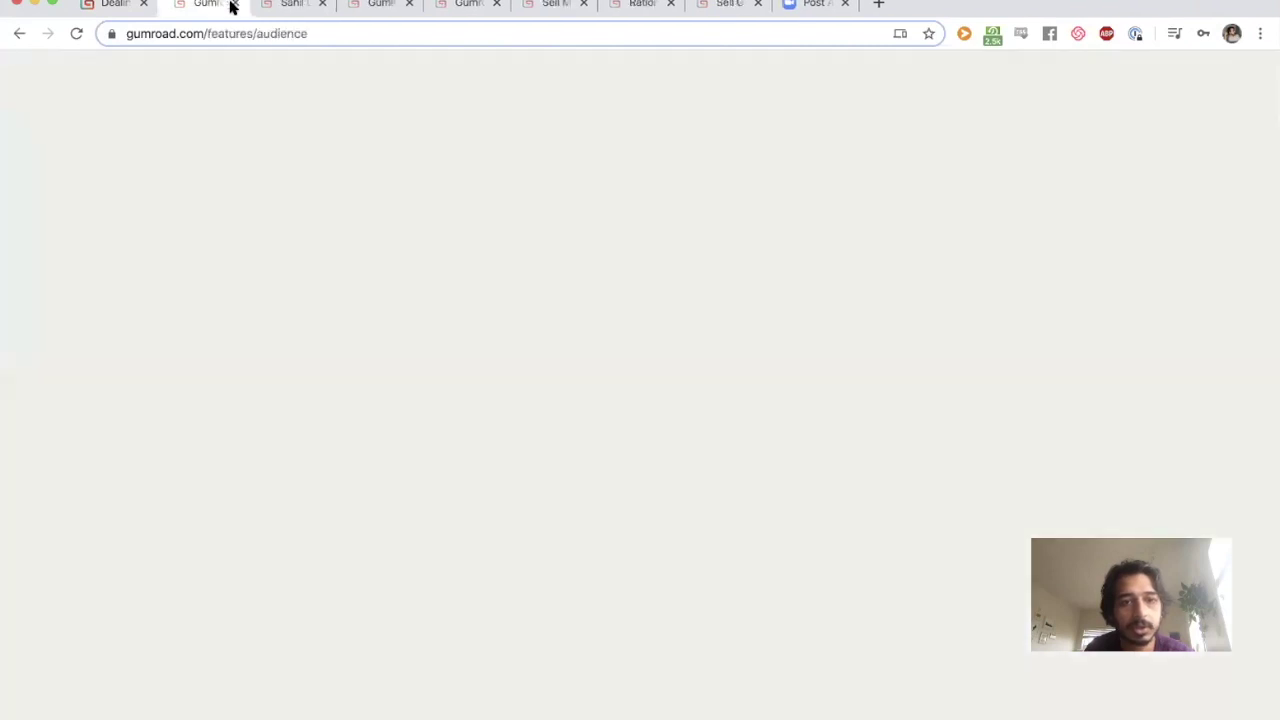
Look over the audience features page, from the follow page preview to the example creator profiles
scroll(241, 221, down, 5)
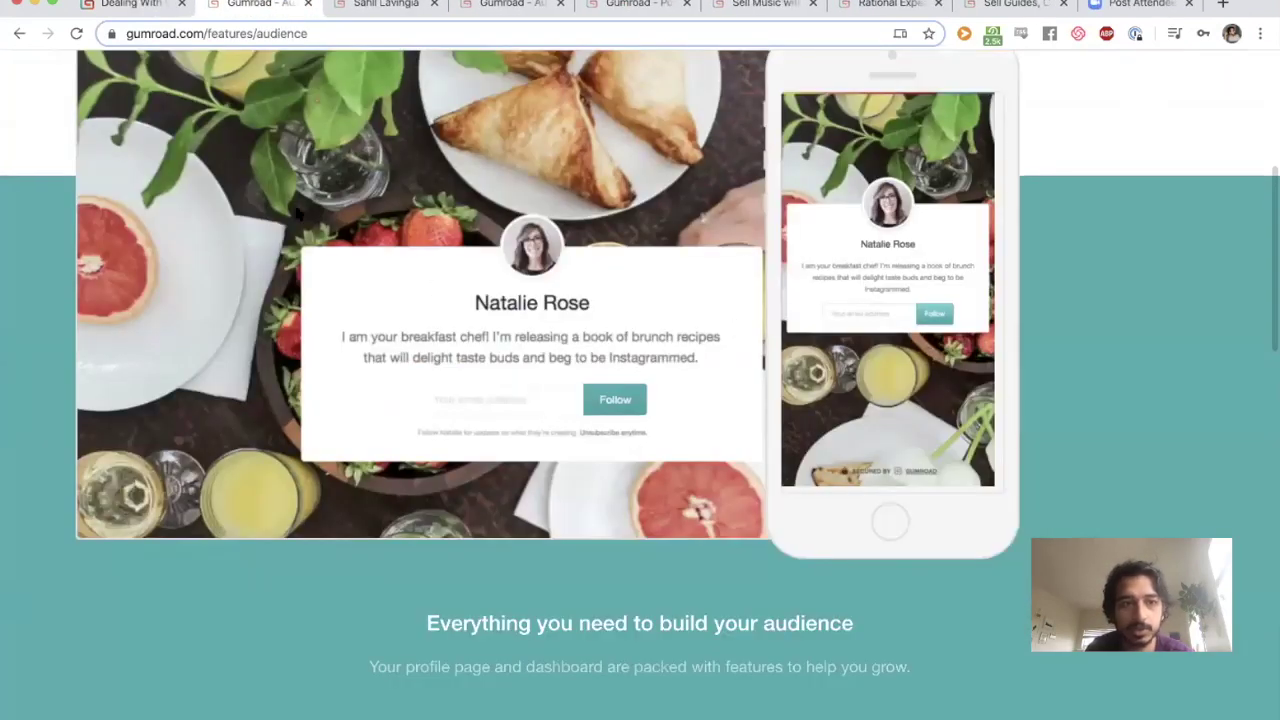
scroll(502, 391, down, 3)
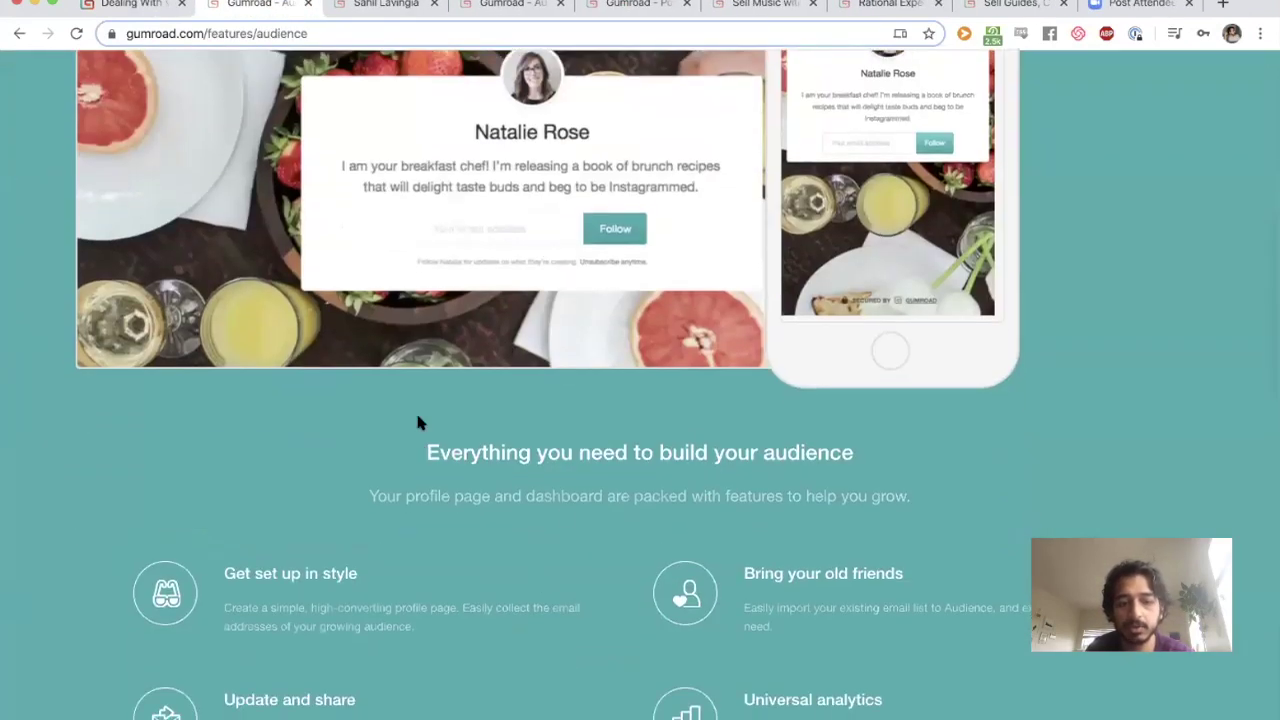
scroll(629, 449, down, 10)
scroll(611, 250, down, 10)
scroll(614, 314, down, 3)
scroll(614, 314, up, 2)
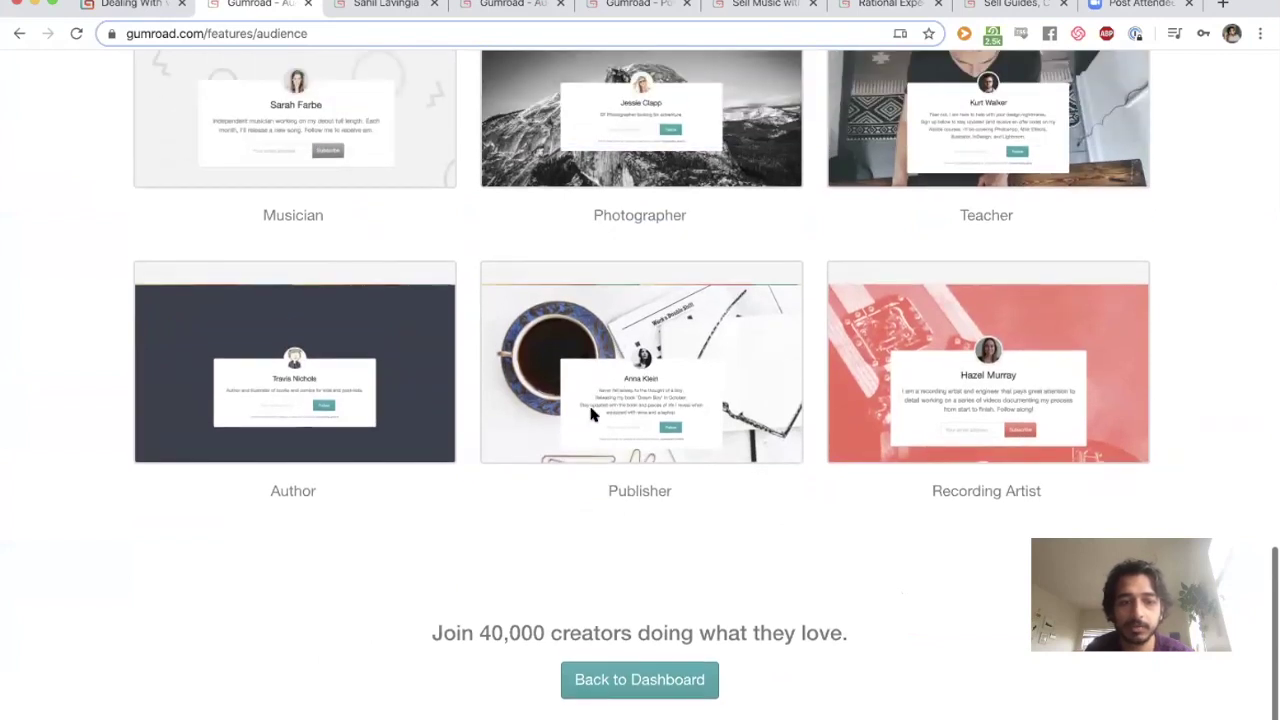
scroll(590, 414, up, 2)
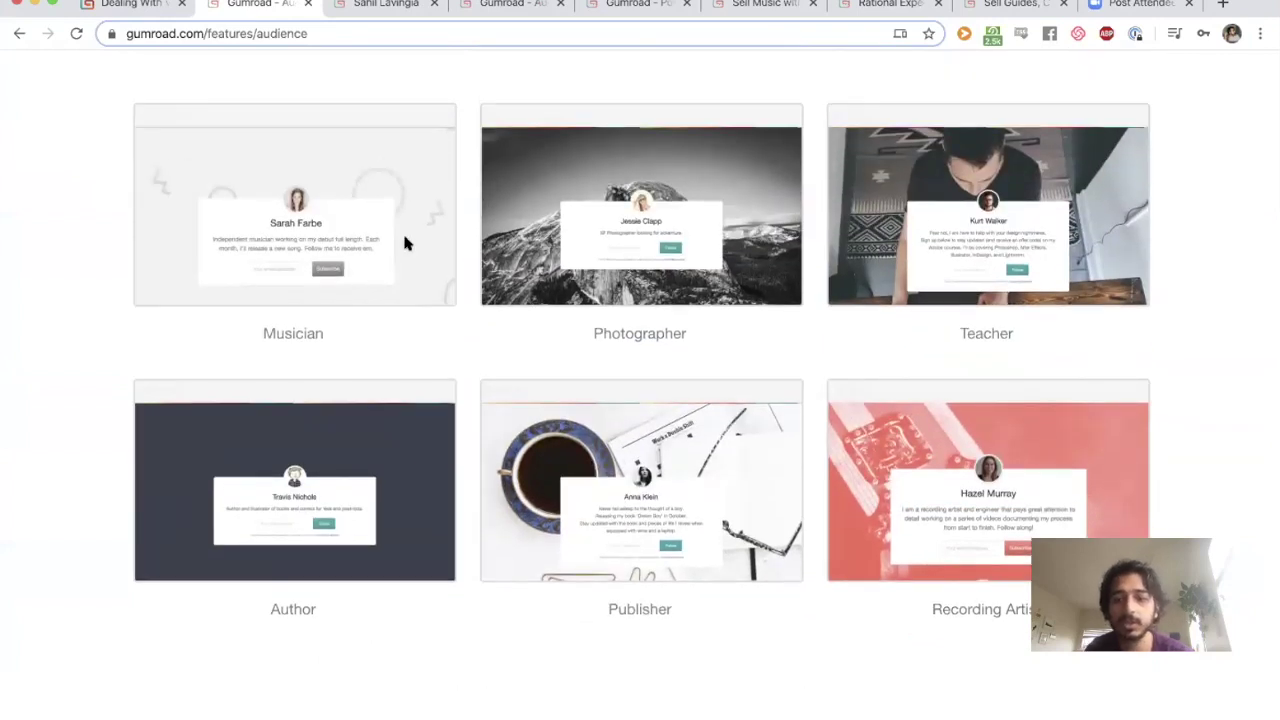
scroll(403, 243, up, 3)
Close the audience features page and load another creator's Gumroad profile in the browser tab showing the own profile
click(308, 4)
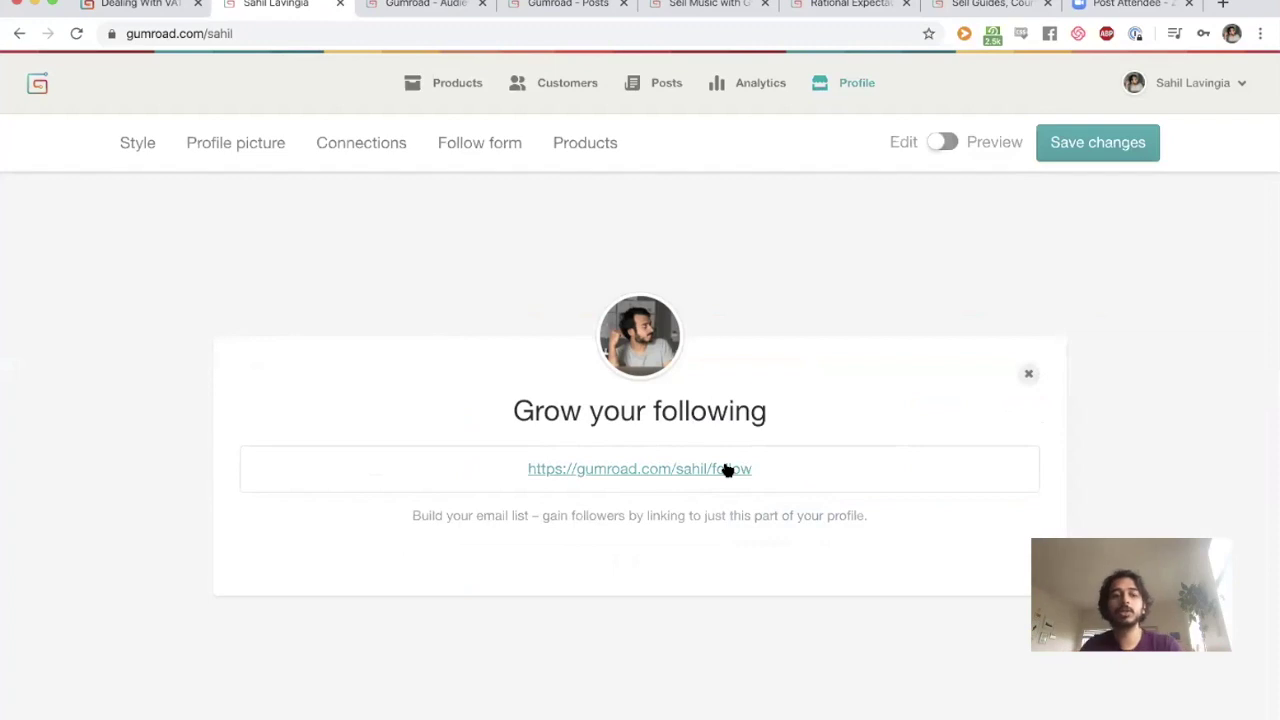
double_click(309, 38)
text(jan)
key(Down)
key(Down)
key(Return)
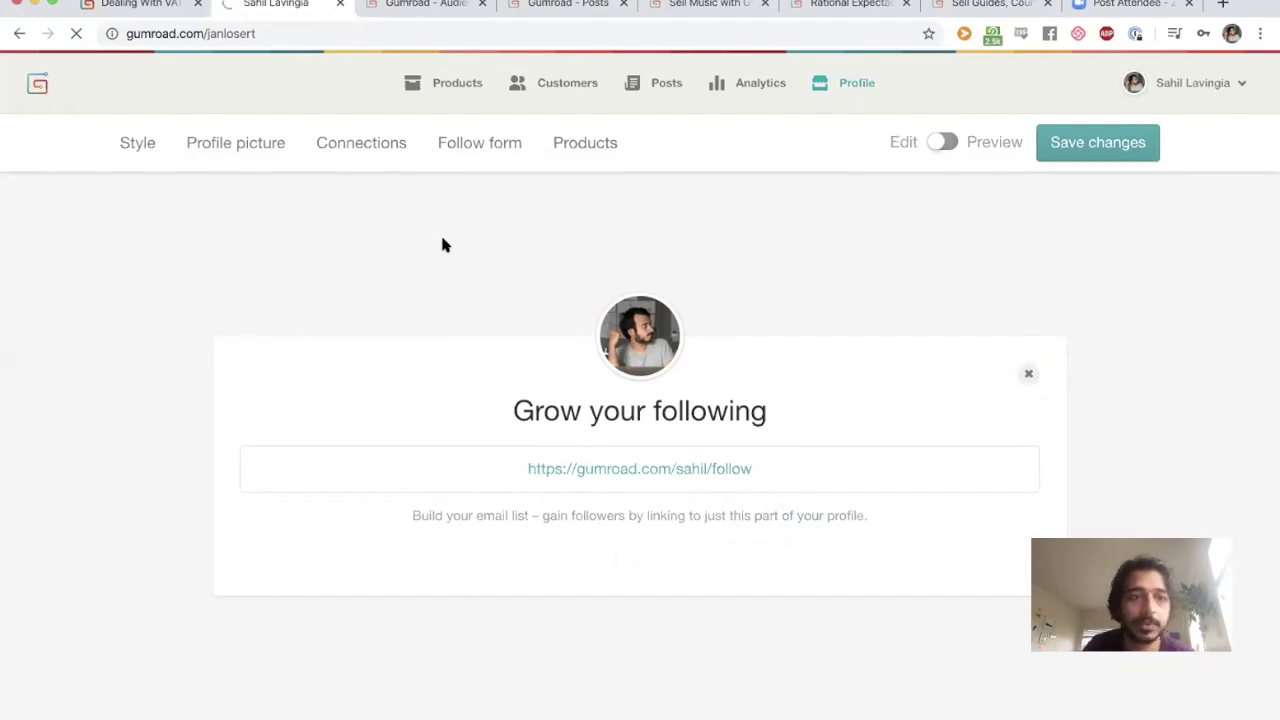
Switch to the audience analytics browser tab and examine the Following chart and follower figures
click(468, 8)
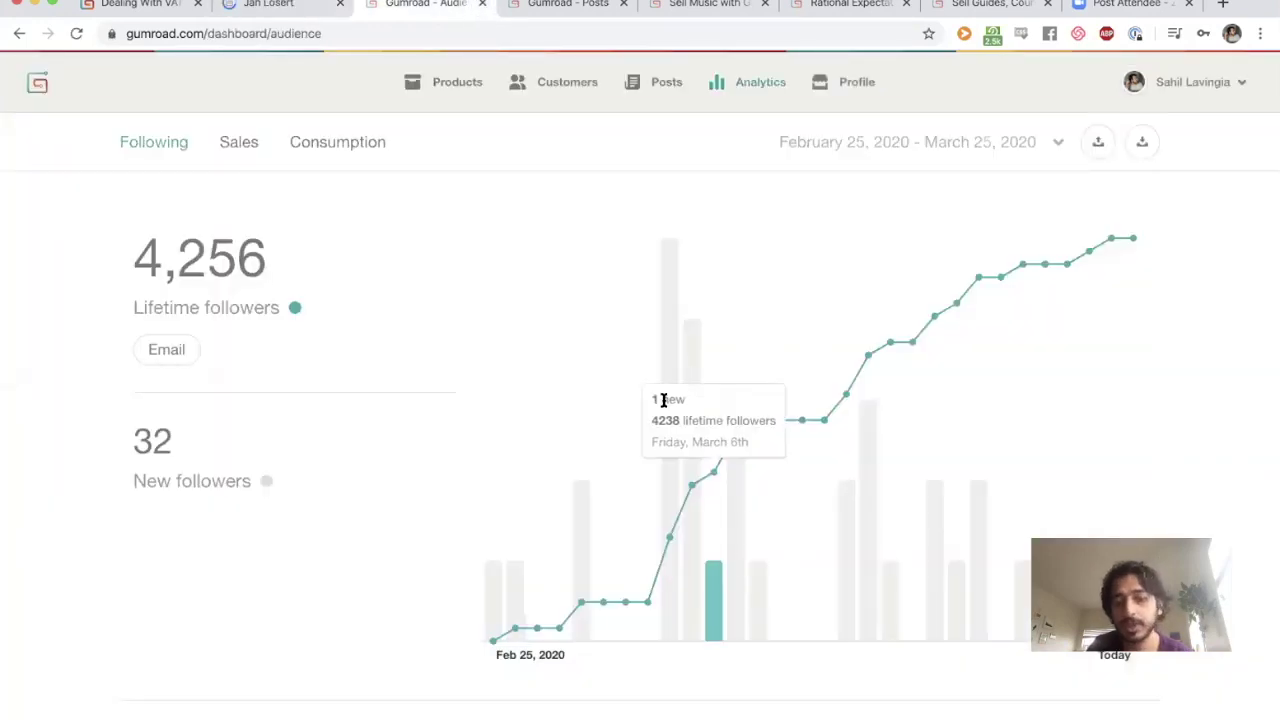
scroll(450, 385, down, 1)
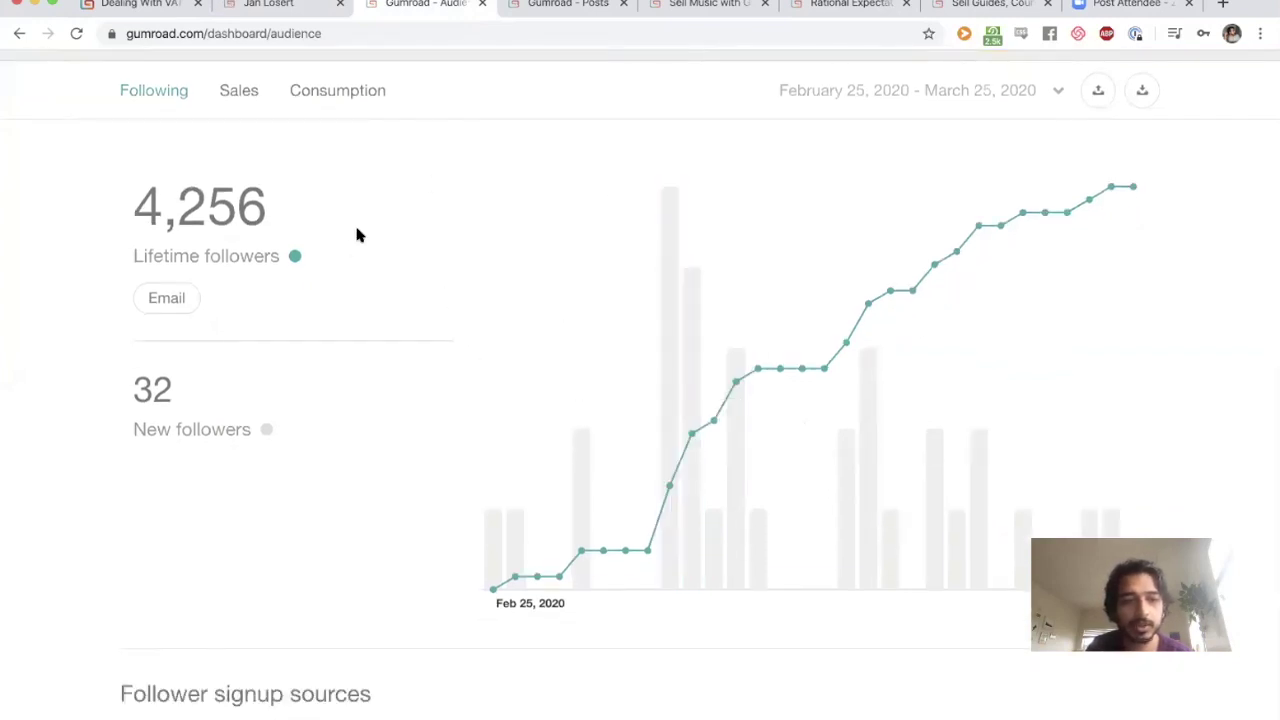
scroll(352, 240, up, 1)
scroll(350, 247, up, 1)
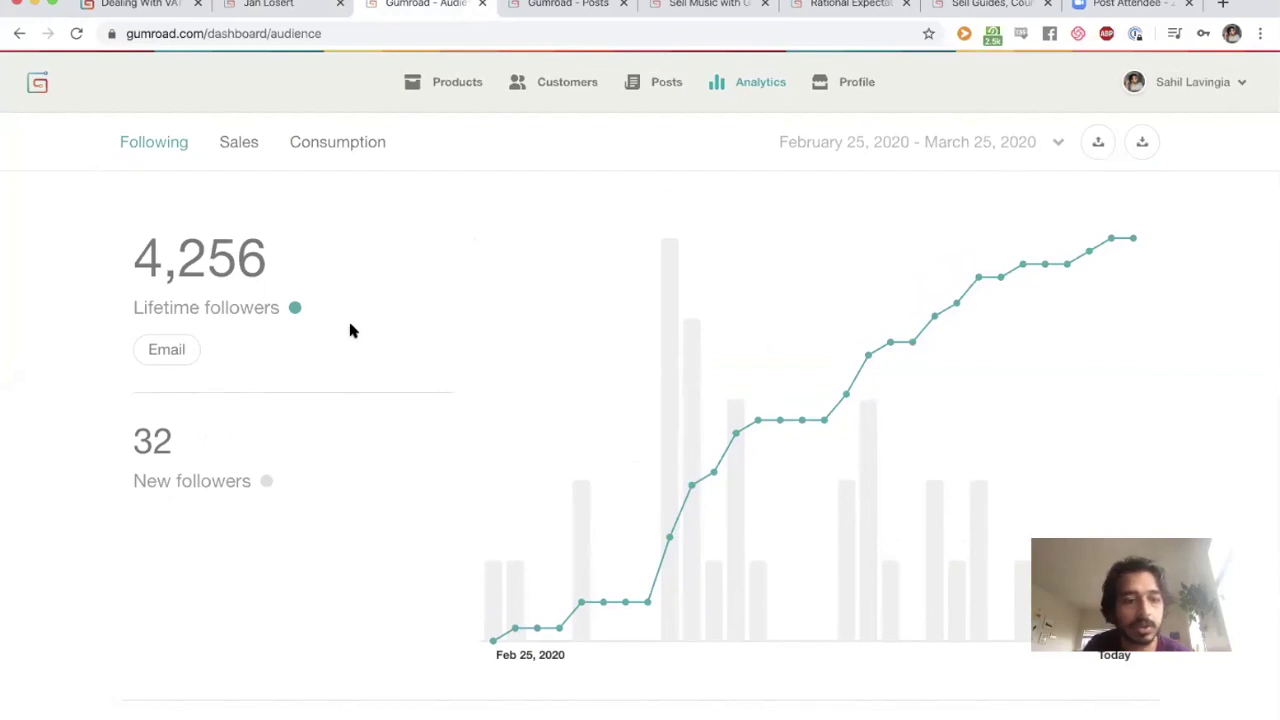
Close the audience analytics browser tab and the posts, music and other tabs after it, up to the courses page
click(482, 4)
click(482, 4)
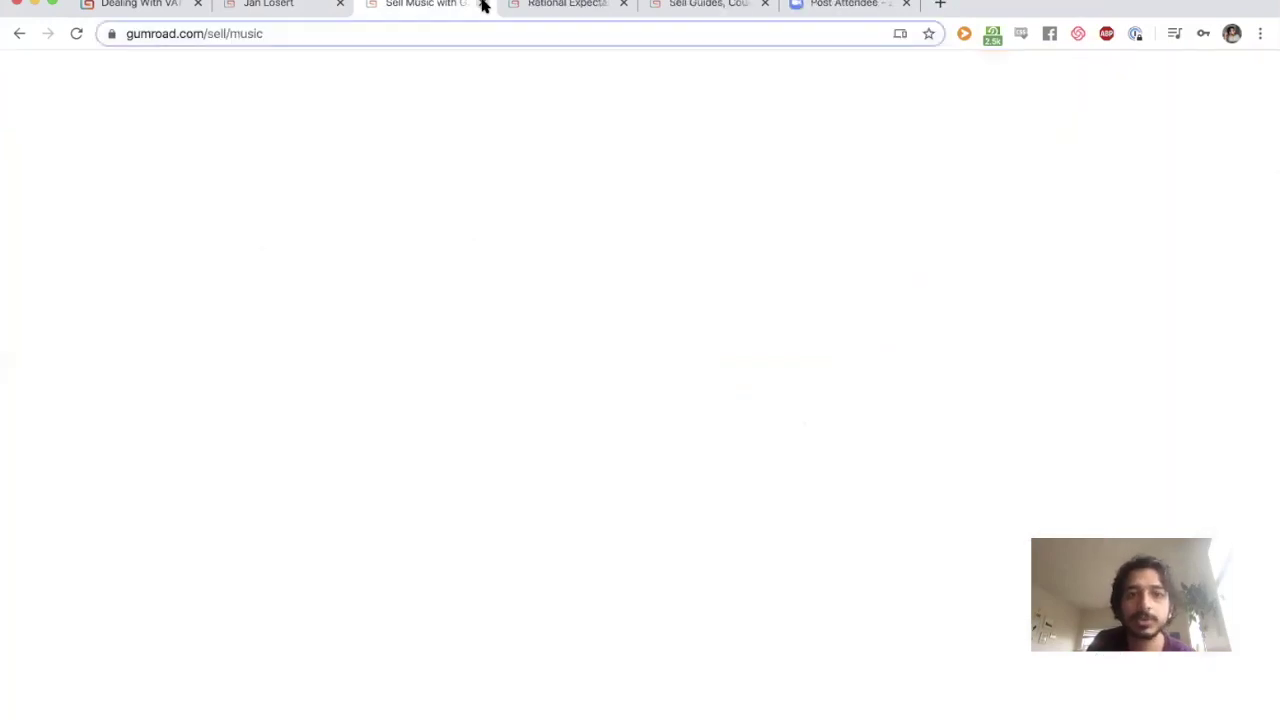
click(482, 4)
click(481, 4)
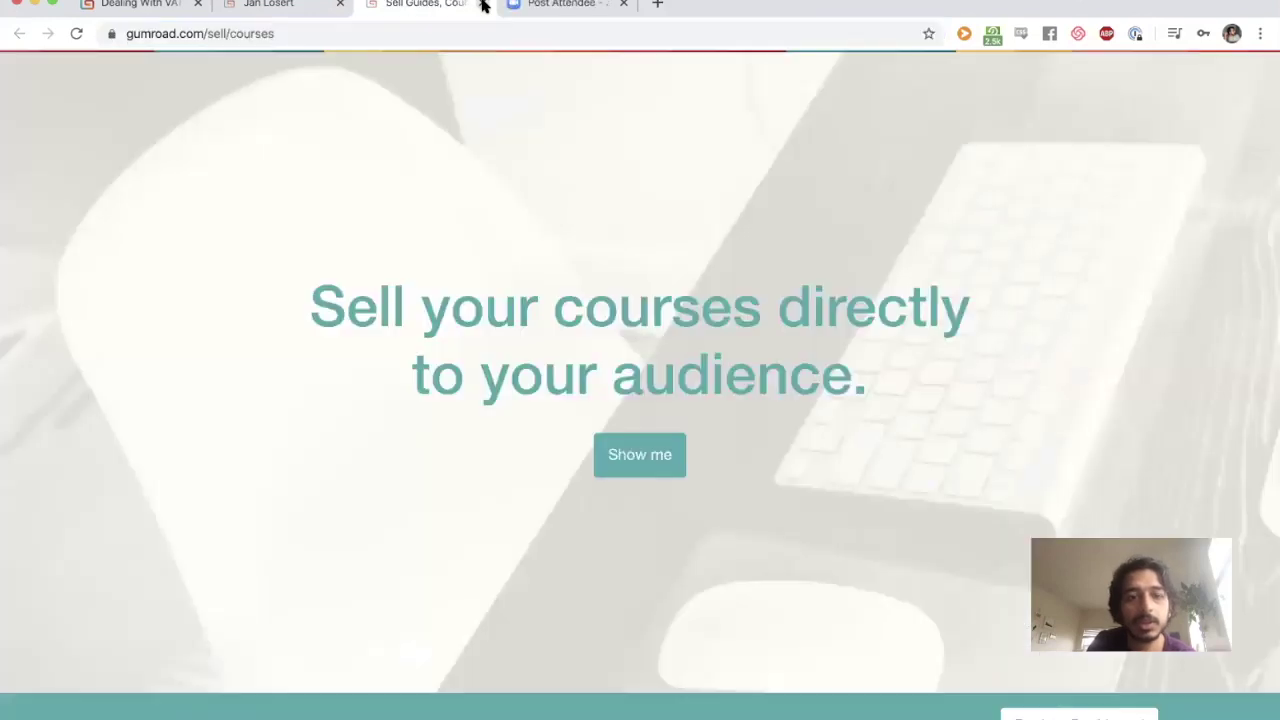
Look over the Gumroad for Courses page, from the course preview and pricing to the example courses and tutorials
scroll(479, 212, down, 5)
scroll(482, 226, down, 10)
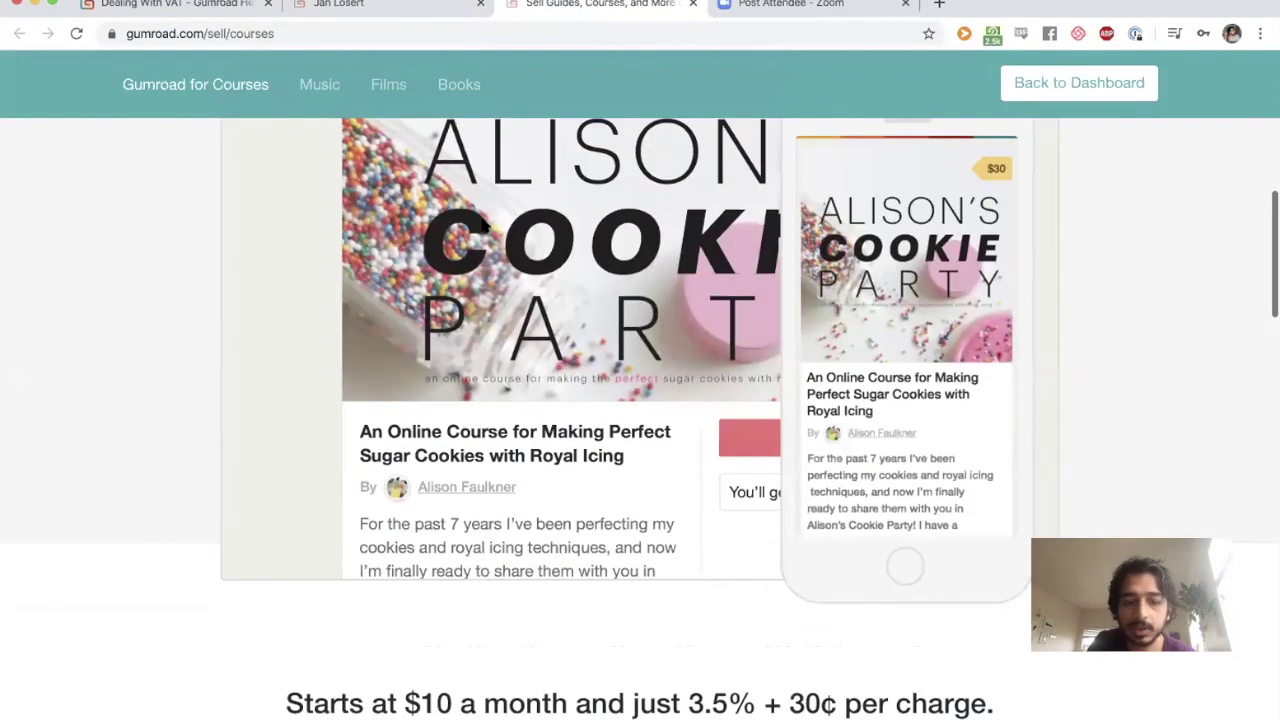
scroll(482, 226, down, 2)
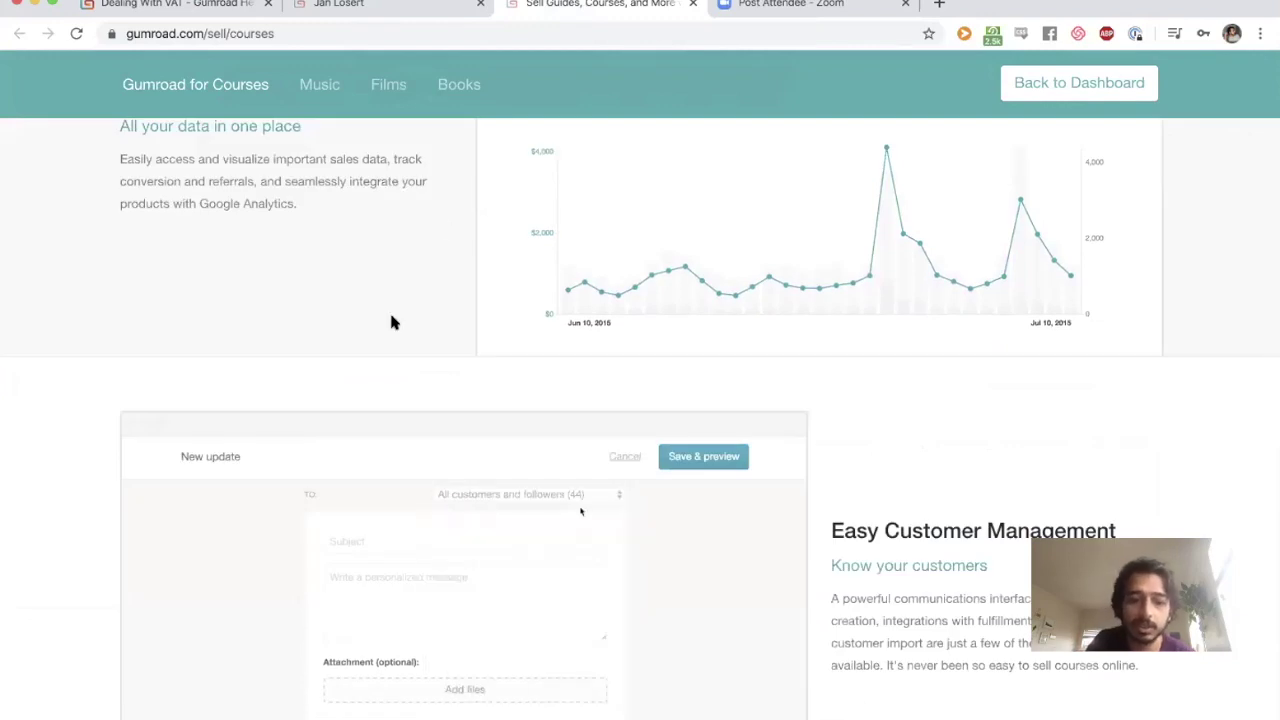
scroll(449, 283, down, 6)
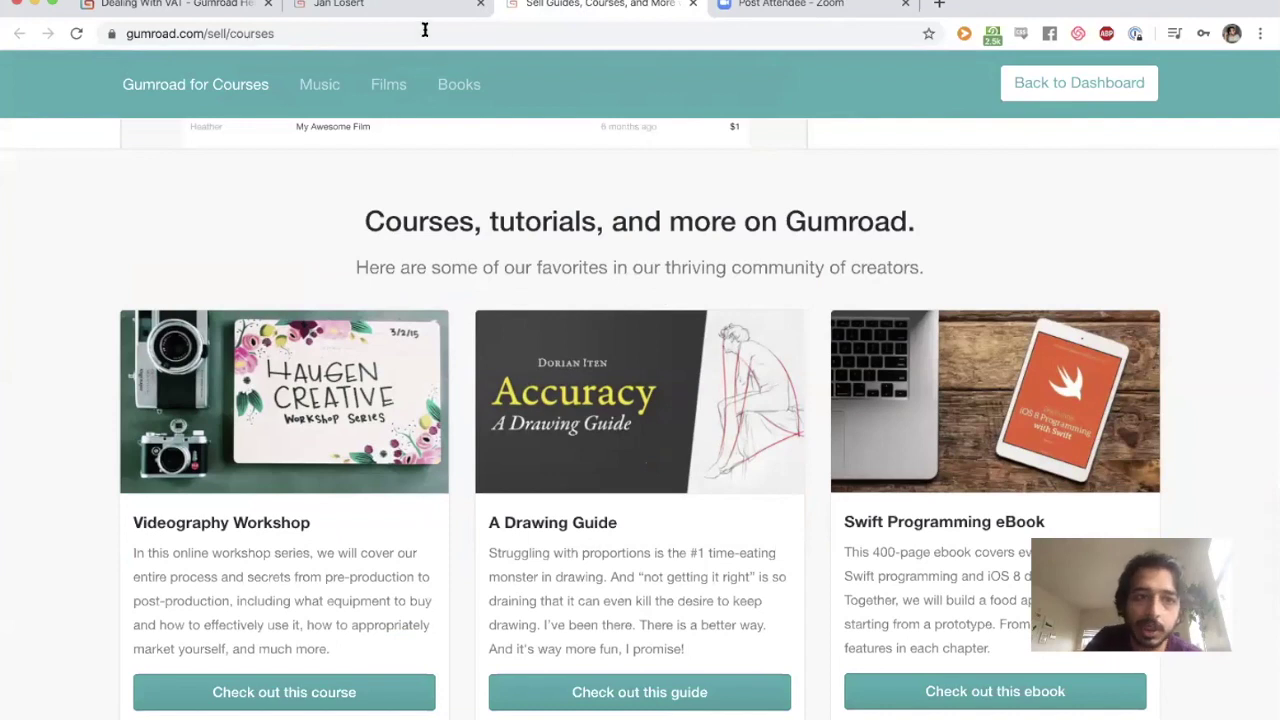
Switch to the browser tab with the designer's Gumroad profile and look over its Follow section and product listing
click(345, 5)
scroll(400, 251, down, 4)
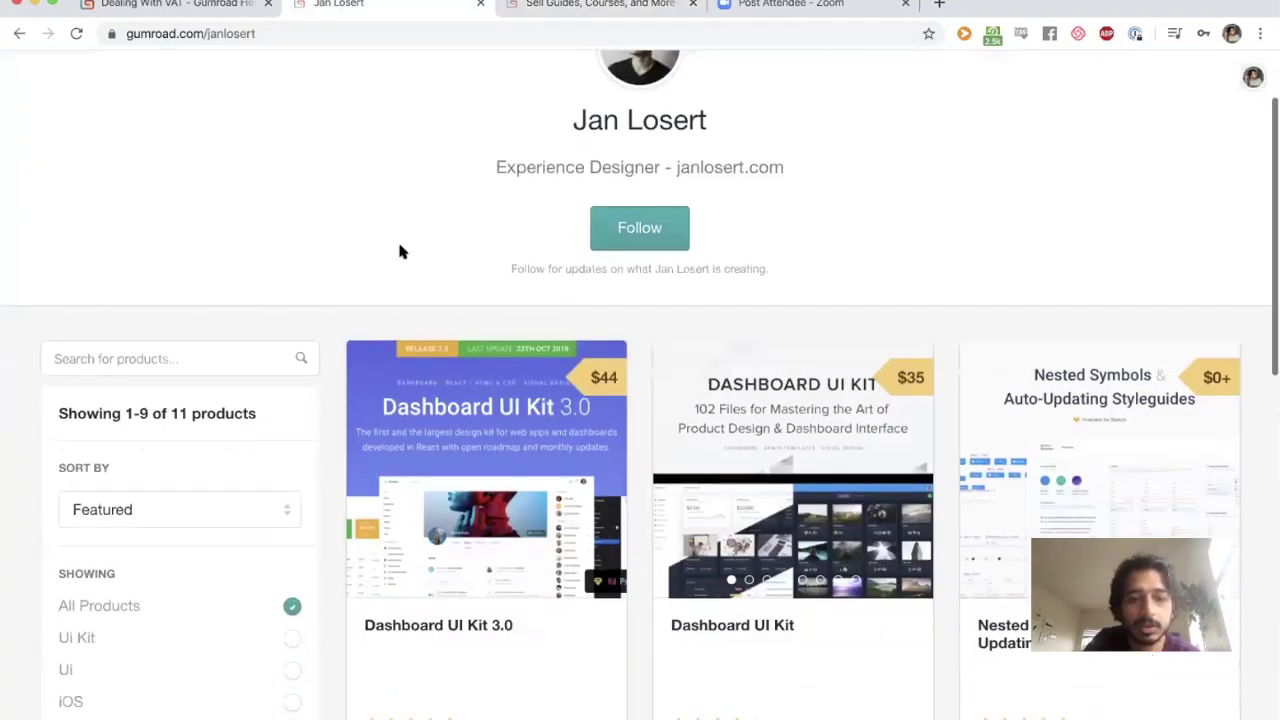
scroll(402, 253, up, 4)
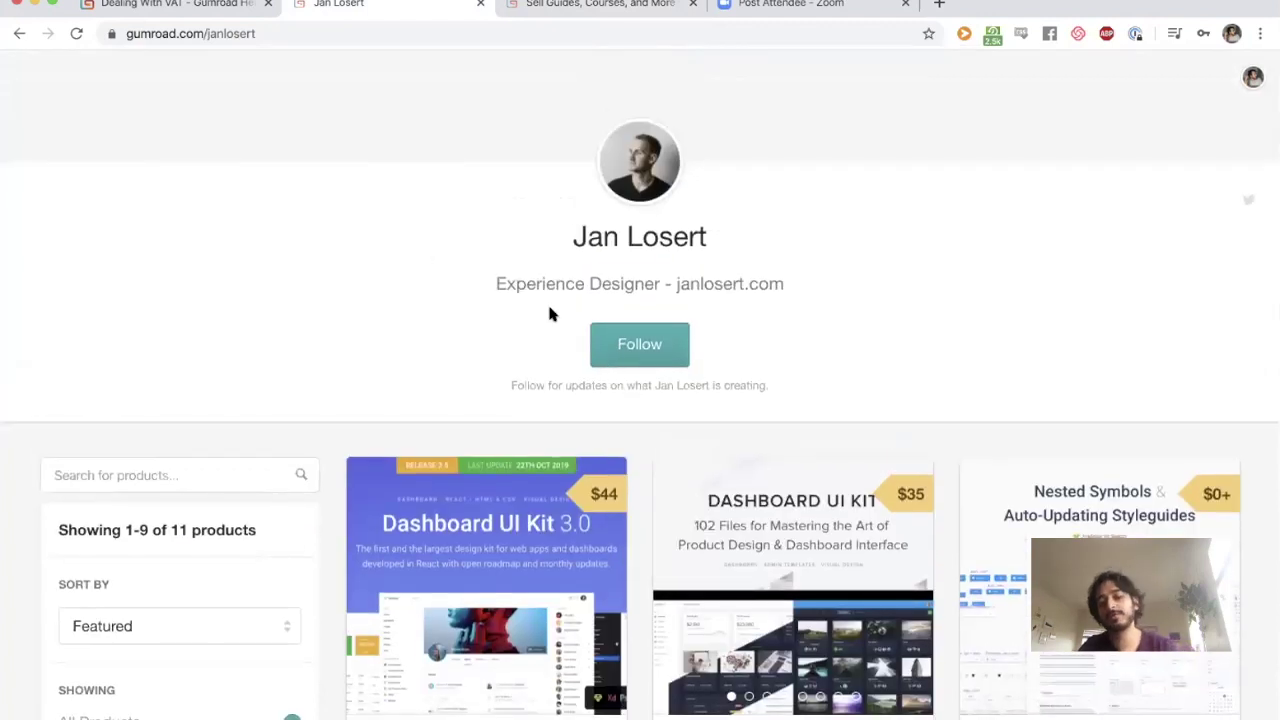
scroll(451, 349, down, 4)
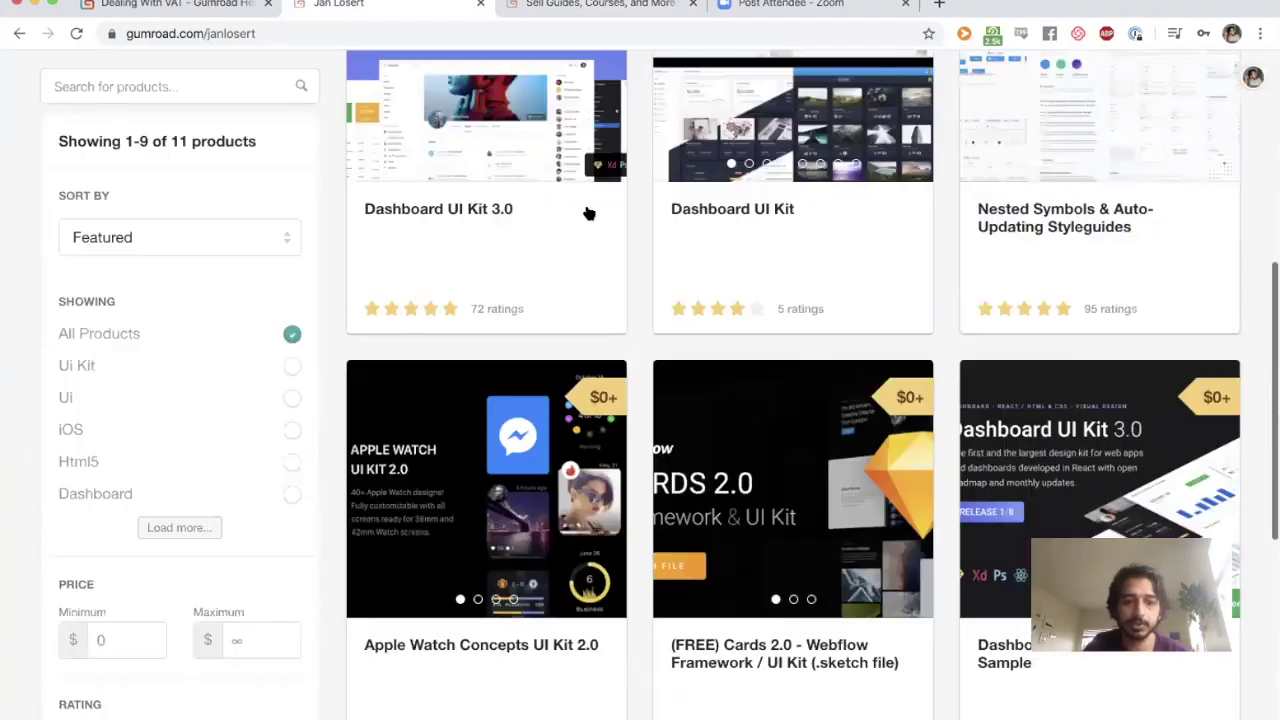
scroll(251, 332, up, 4)
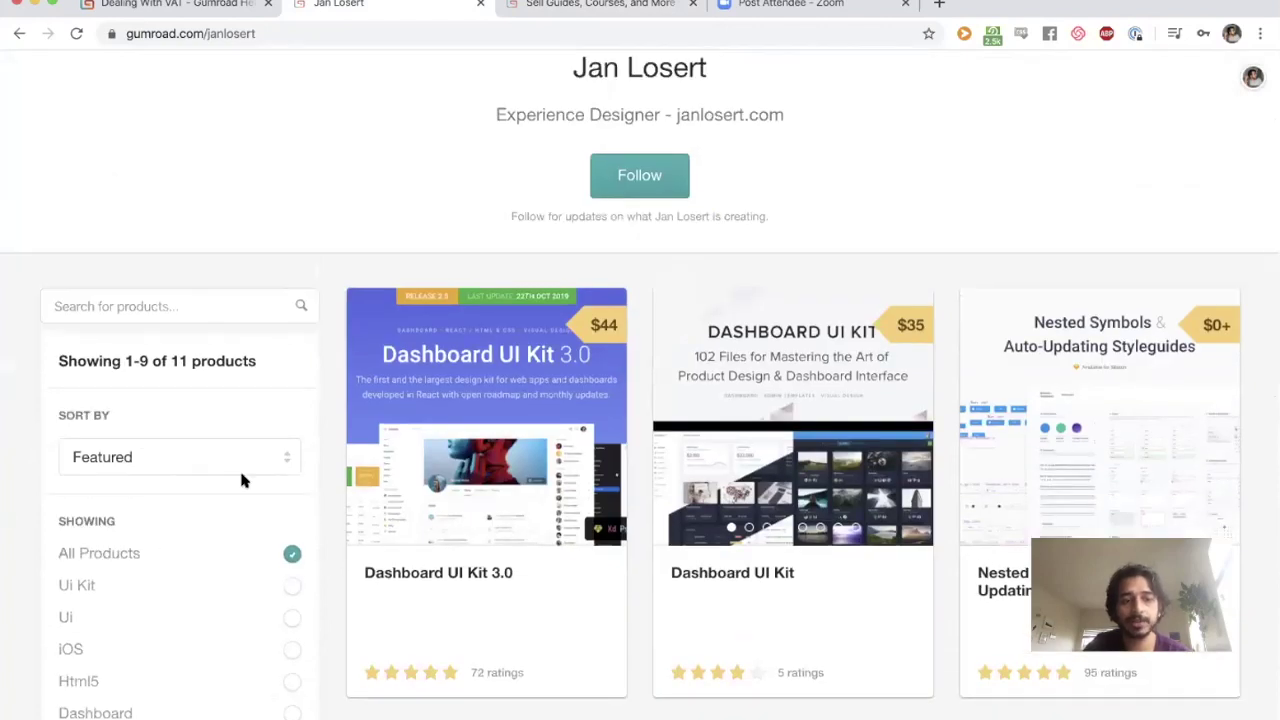
Load the creator's follow page by adding /follow to the profile address
double_click(263, 34)
key(Right)
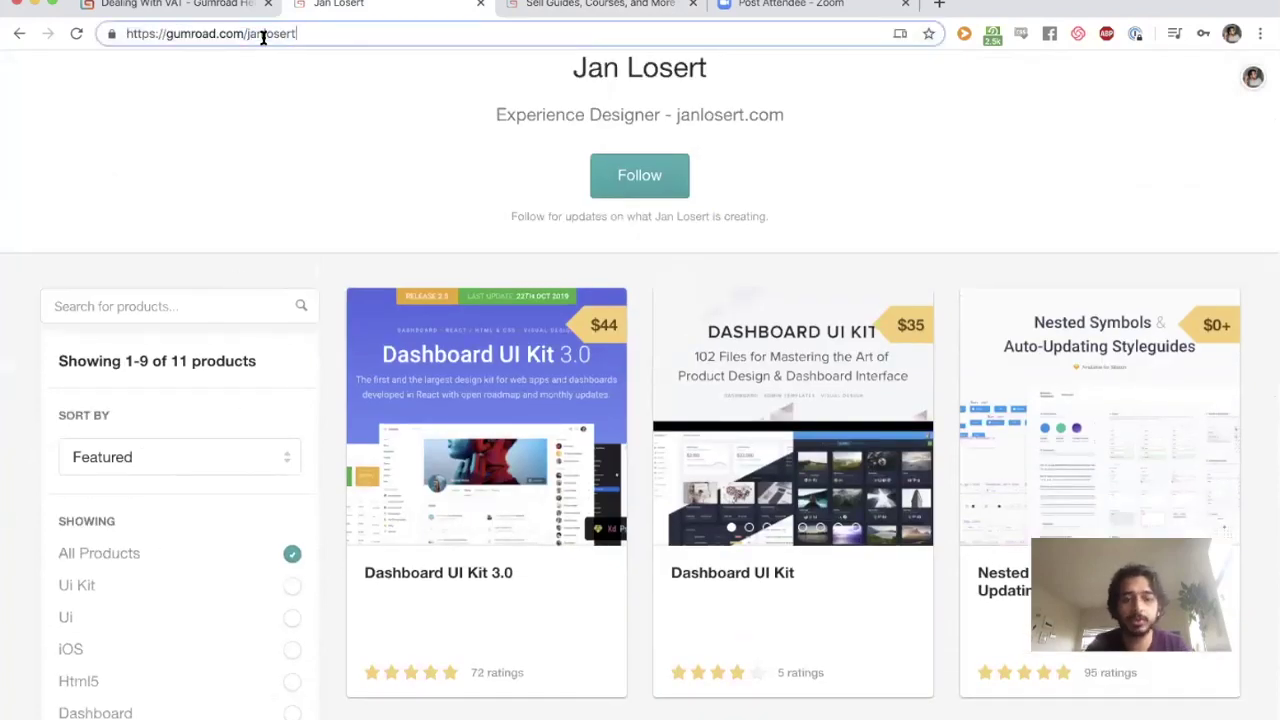
text(/follow)
key(Return)
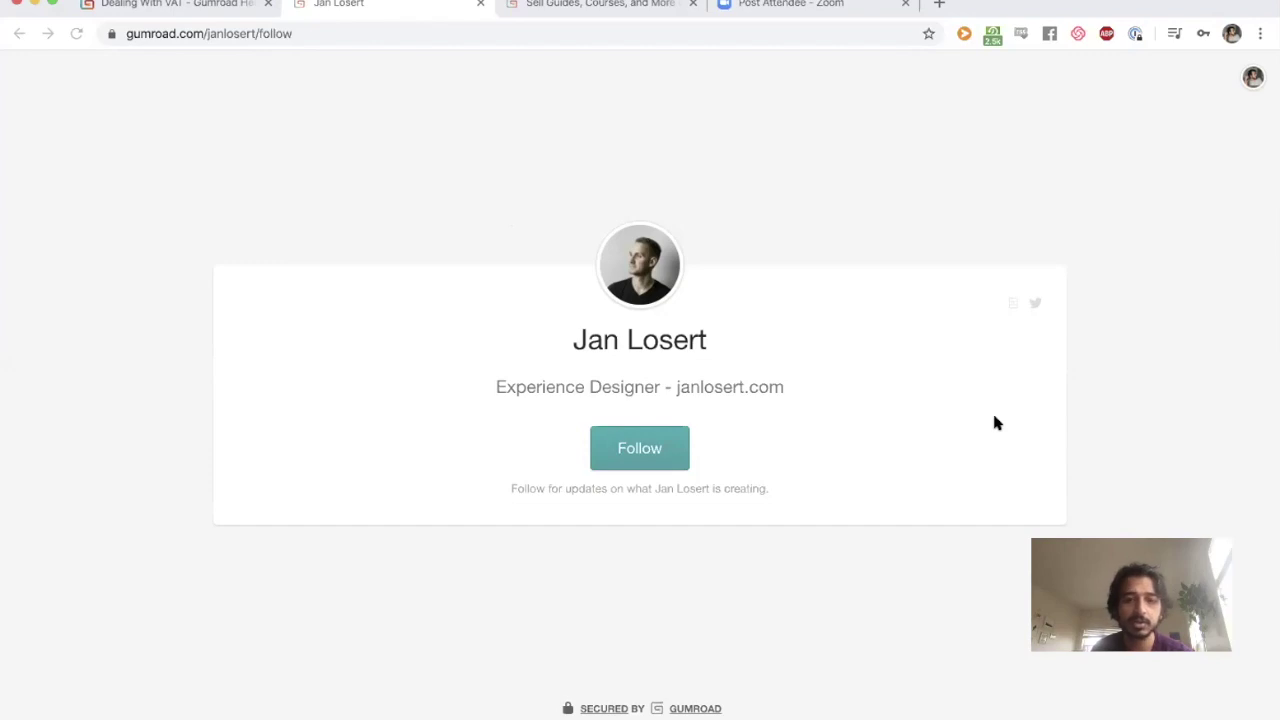
click(626, 208)
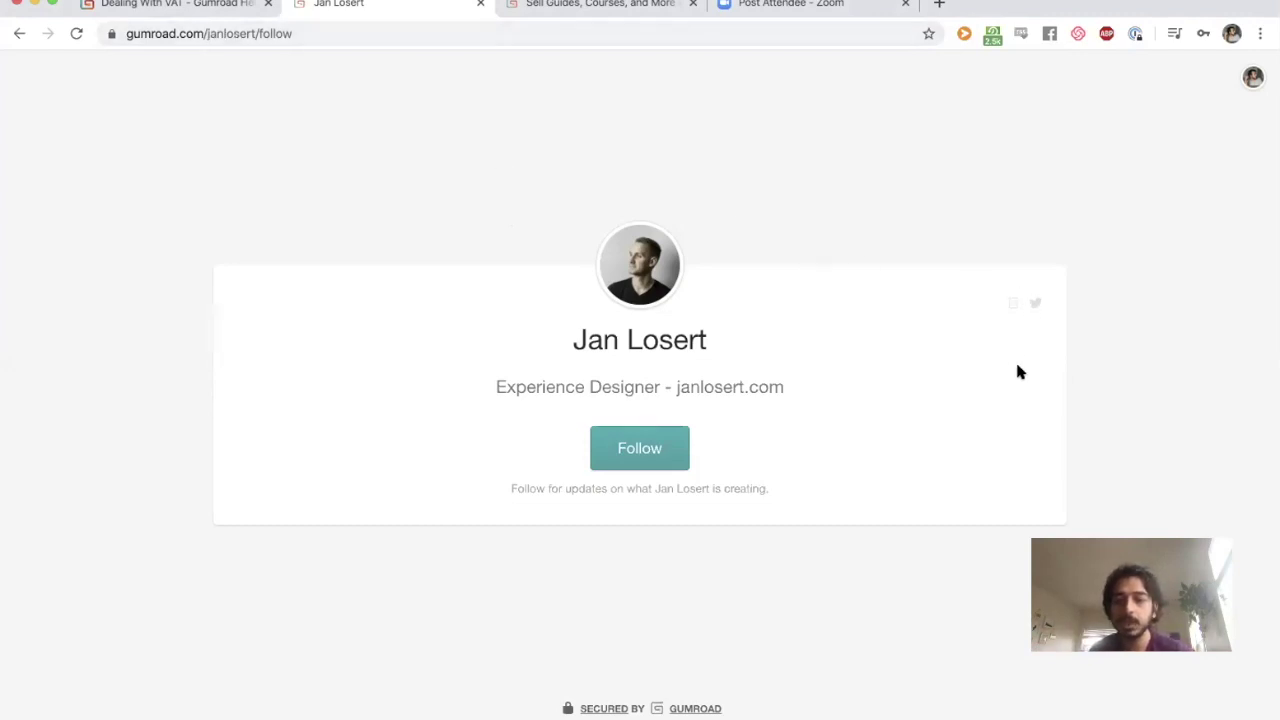
click(1001, 468)
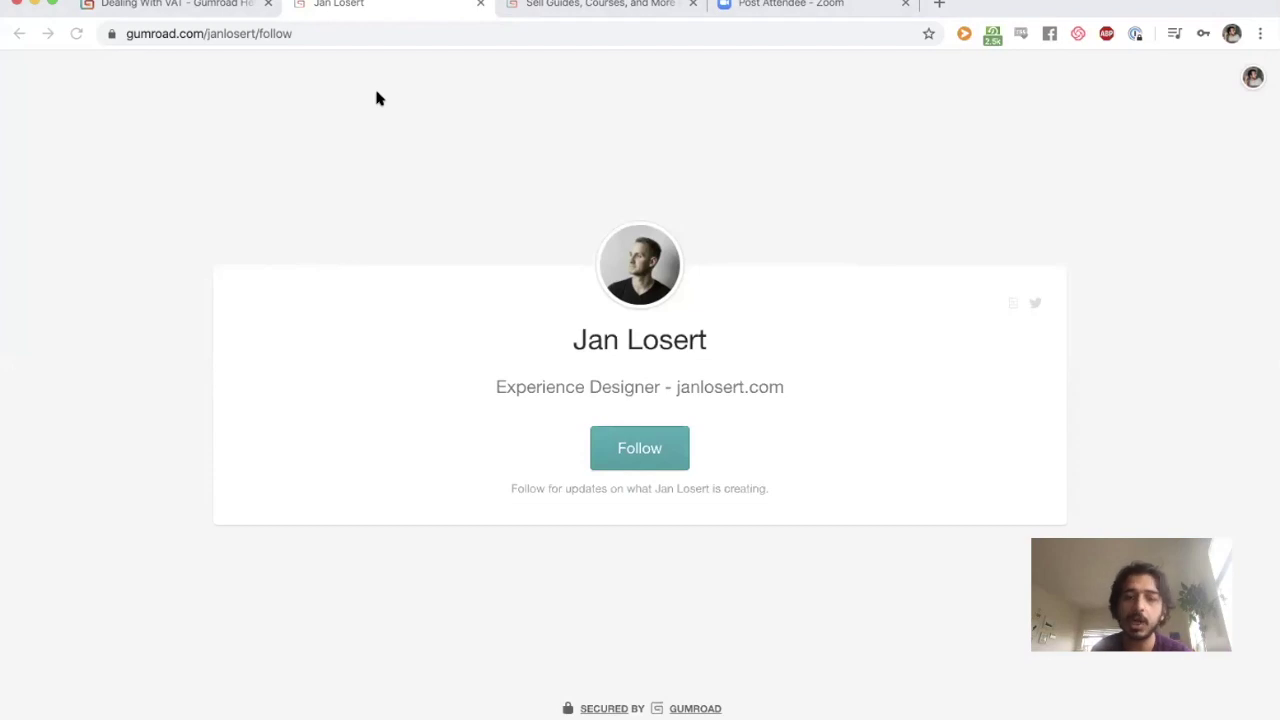
Switch to the Desktop folder in Finder and select the Veil .mobi ebook file to show its preview
mouse_move(320, 708)
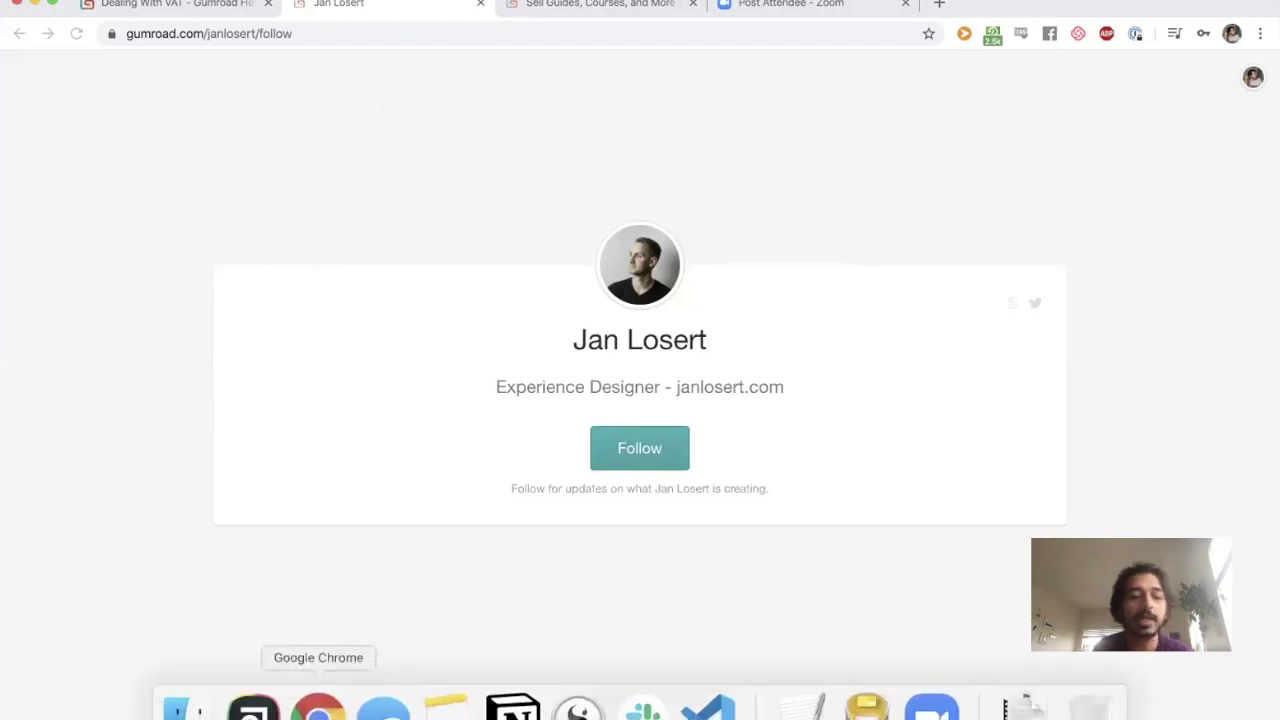
click(177, 708)
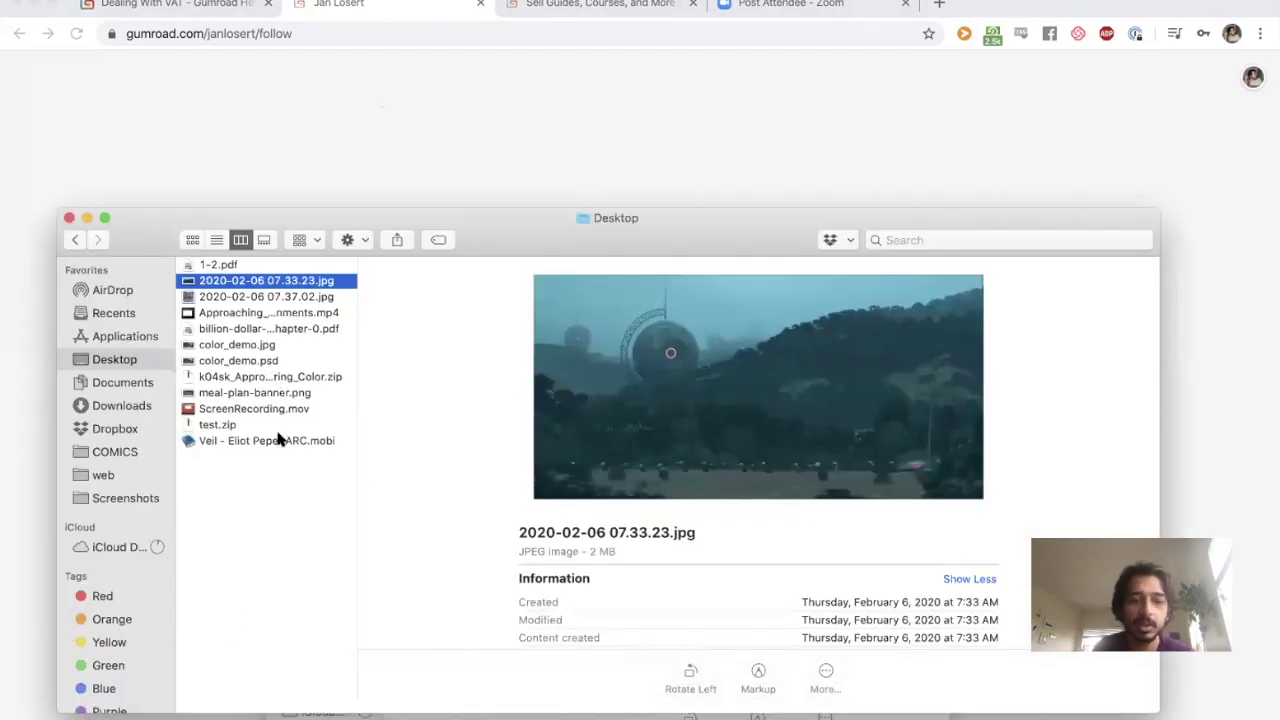
click(280, 440)
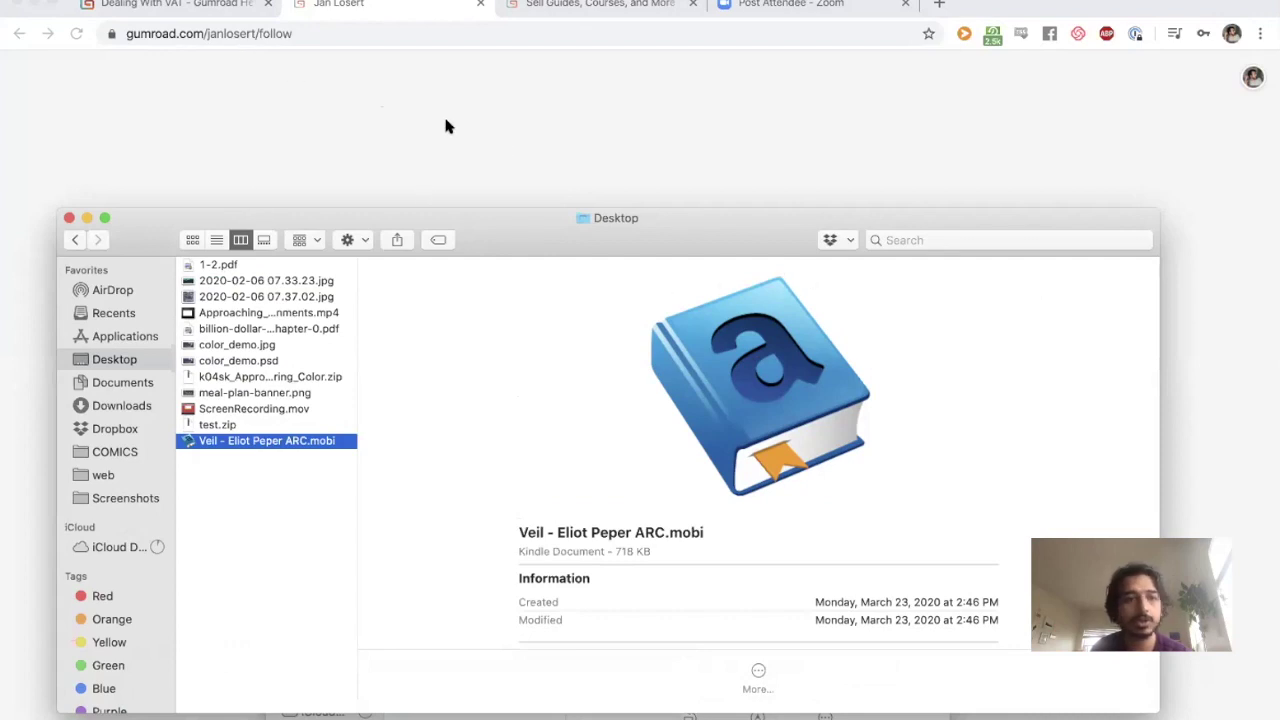
Switch to the Gumroad Roadmap page in Notion and try italicizing the word "per" in the "Files per version" item
mouse_move(448, 716)
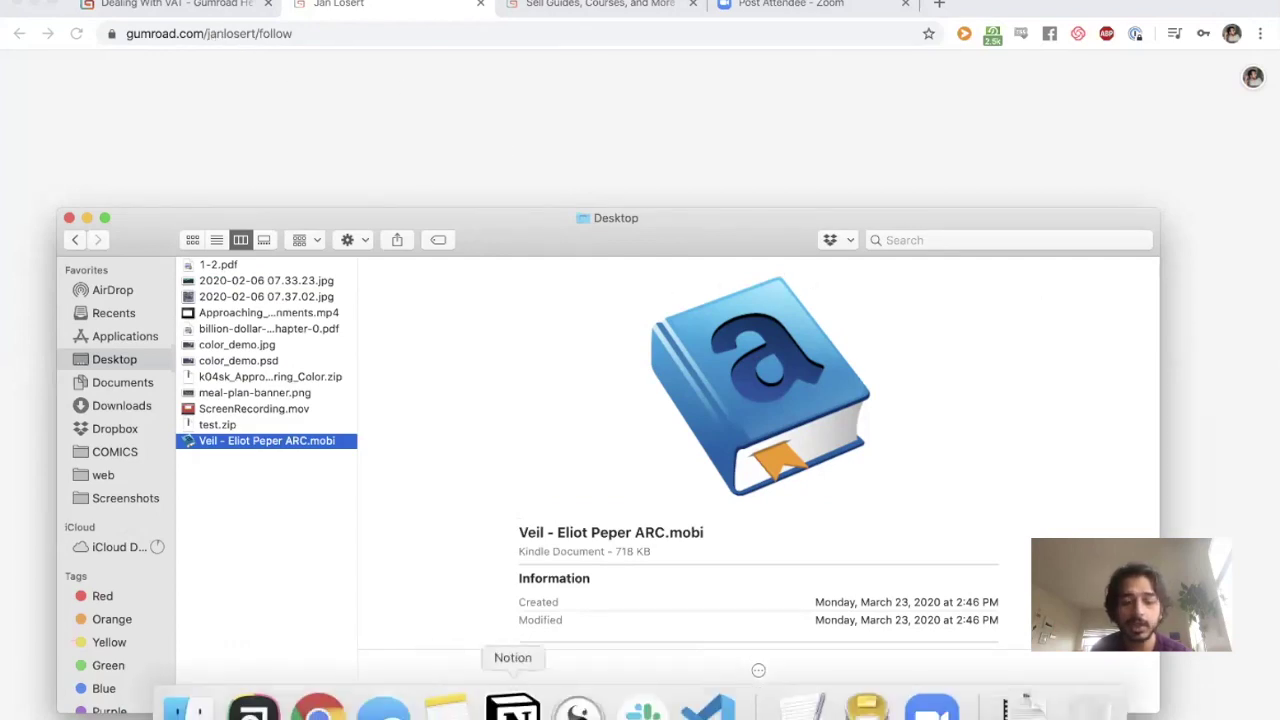
click(512, 708)
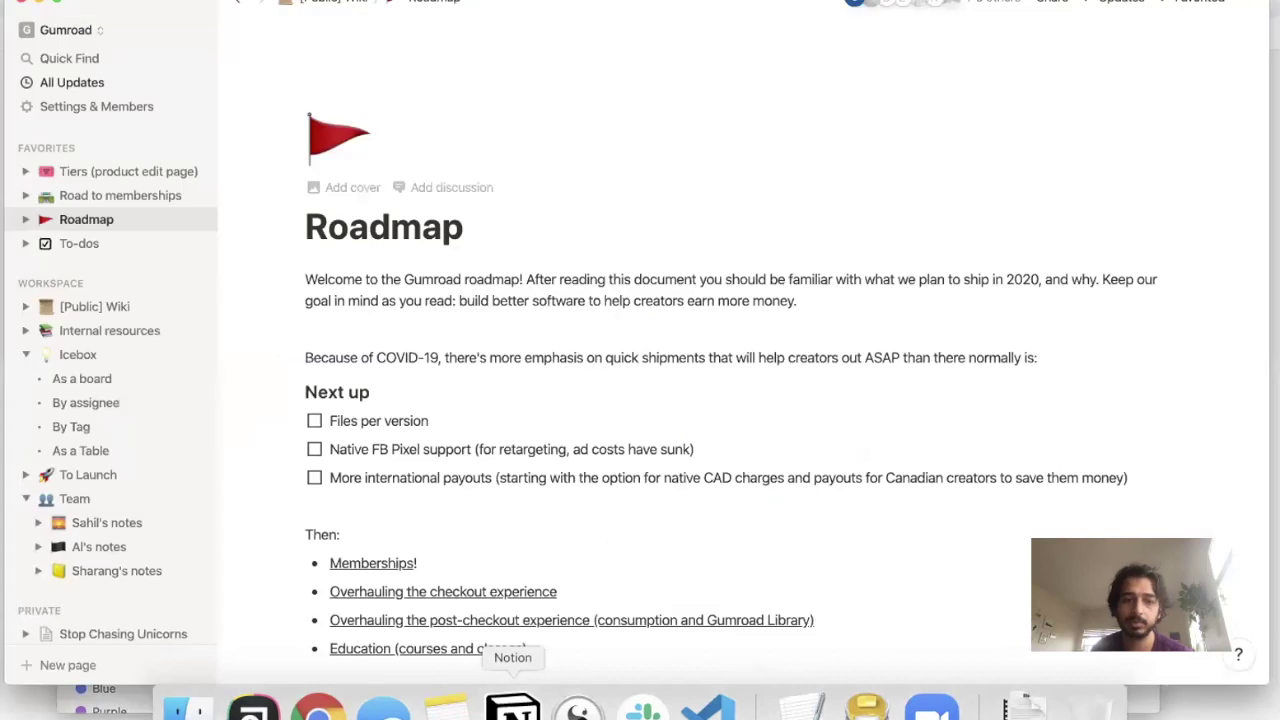
double_click(368, 421)
click(505, 391)
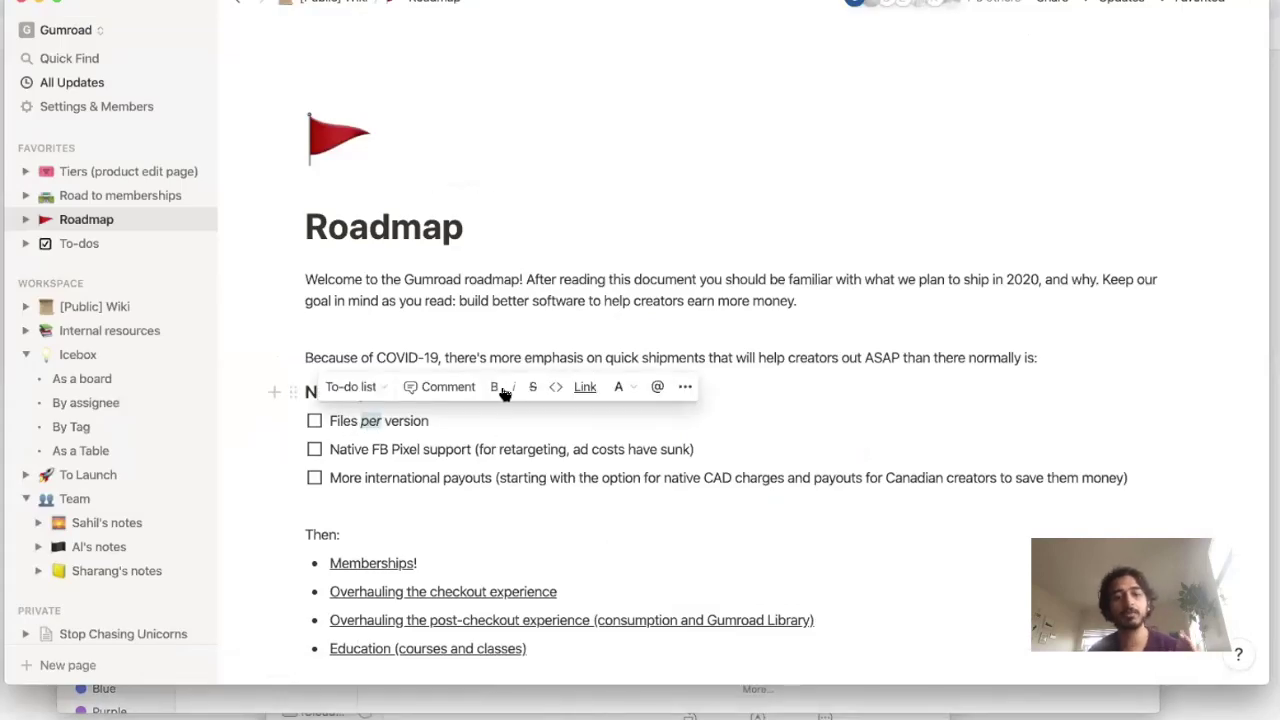
click(533, 288)
Read through the Roadmap page from the Next up items to the Memberships section and its mockups
scroll(533, 288, down, 1)
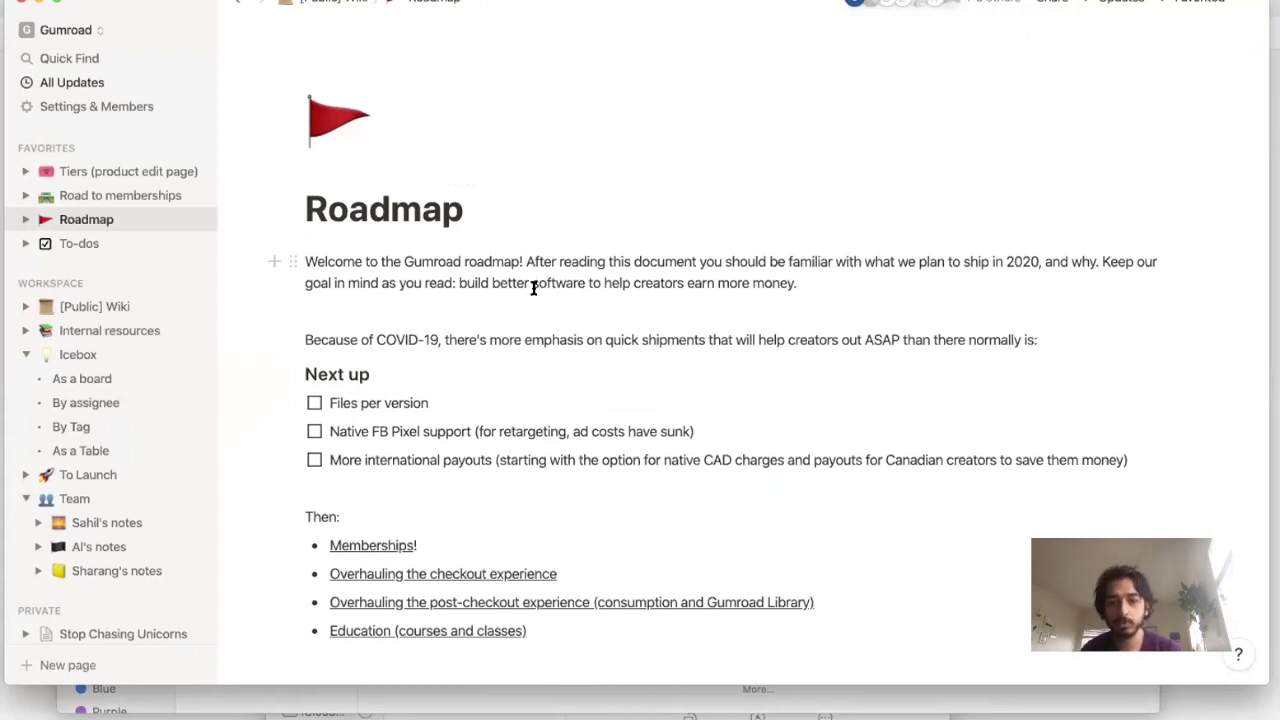
scroll(533, 288, down, 3)
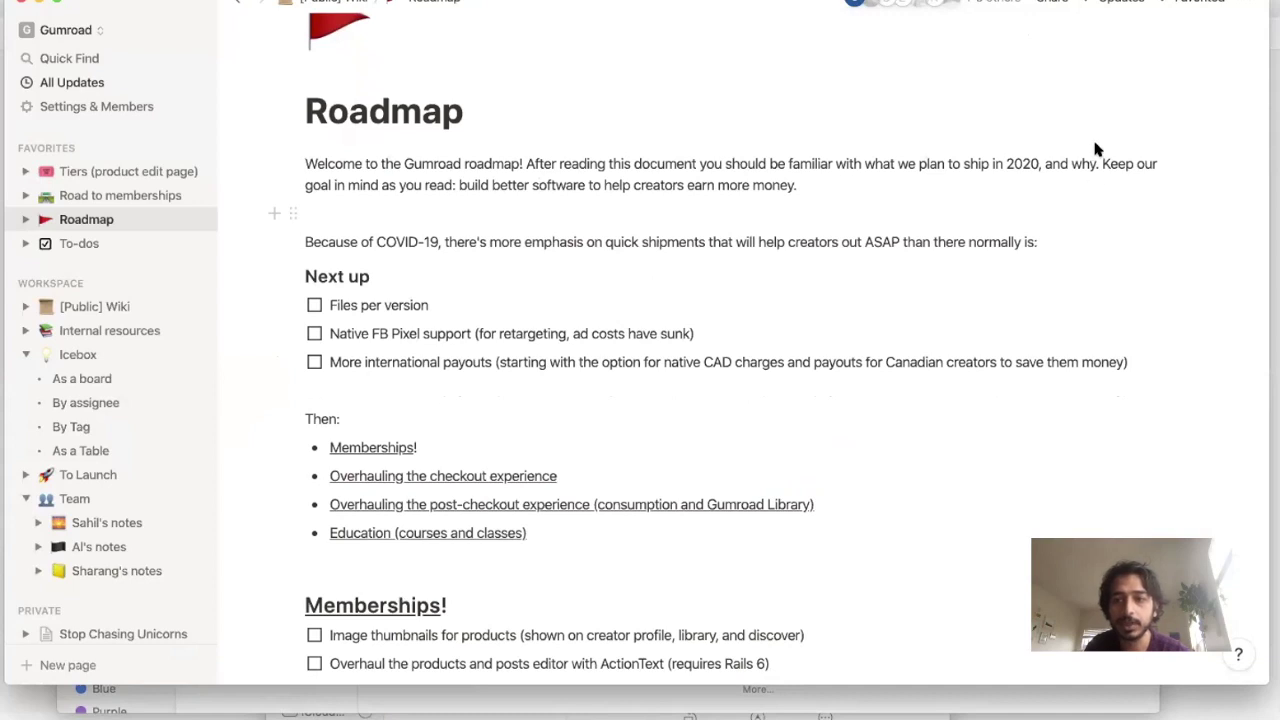
scroll(758, 273, down, 3)
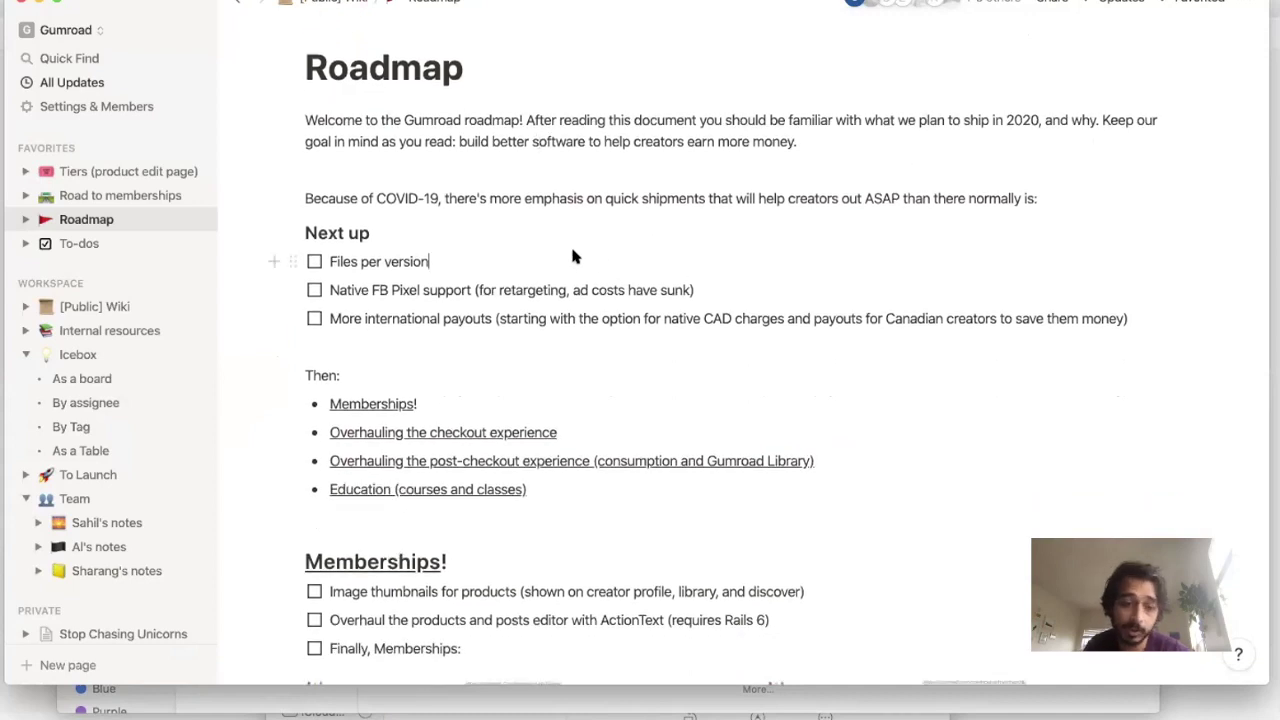
scroll(573, 257, down, 10)
scroll(573, 257, up, 2)
scroll(572, 256, up, 4)
scroll(572, 257, down, 8)
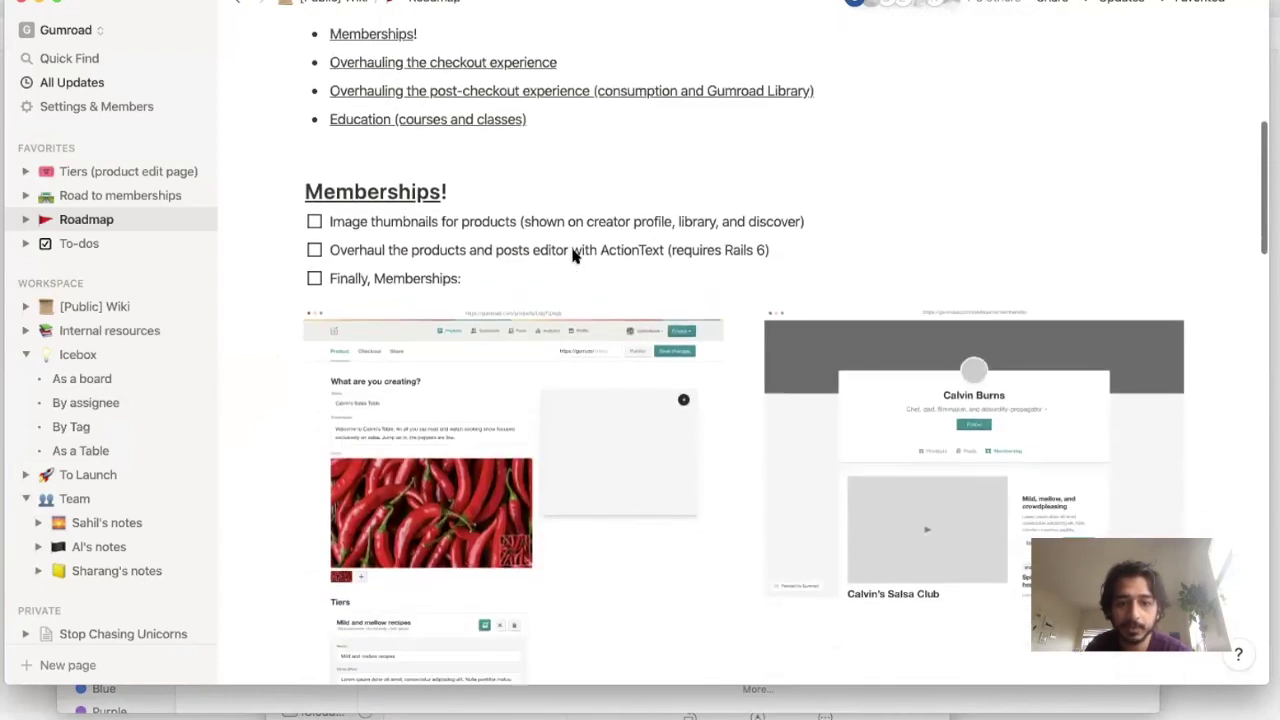
View the original image of the first Memberships mockup in the browser and enlarge it to full size
click(595, 368)
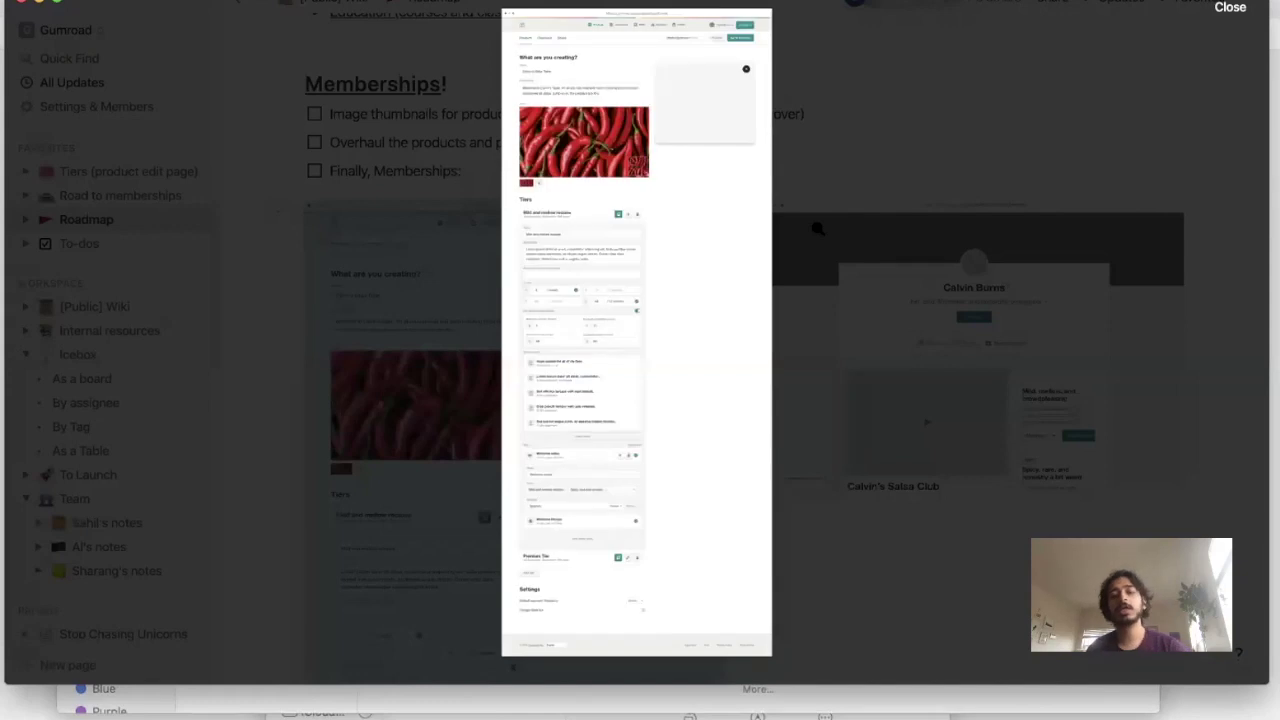
click(619, 214)
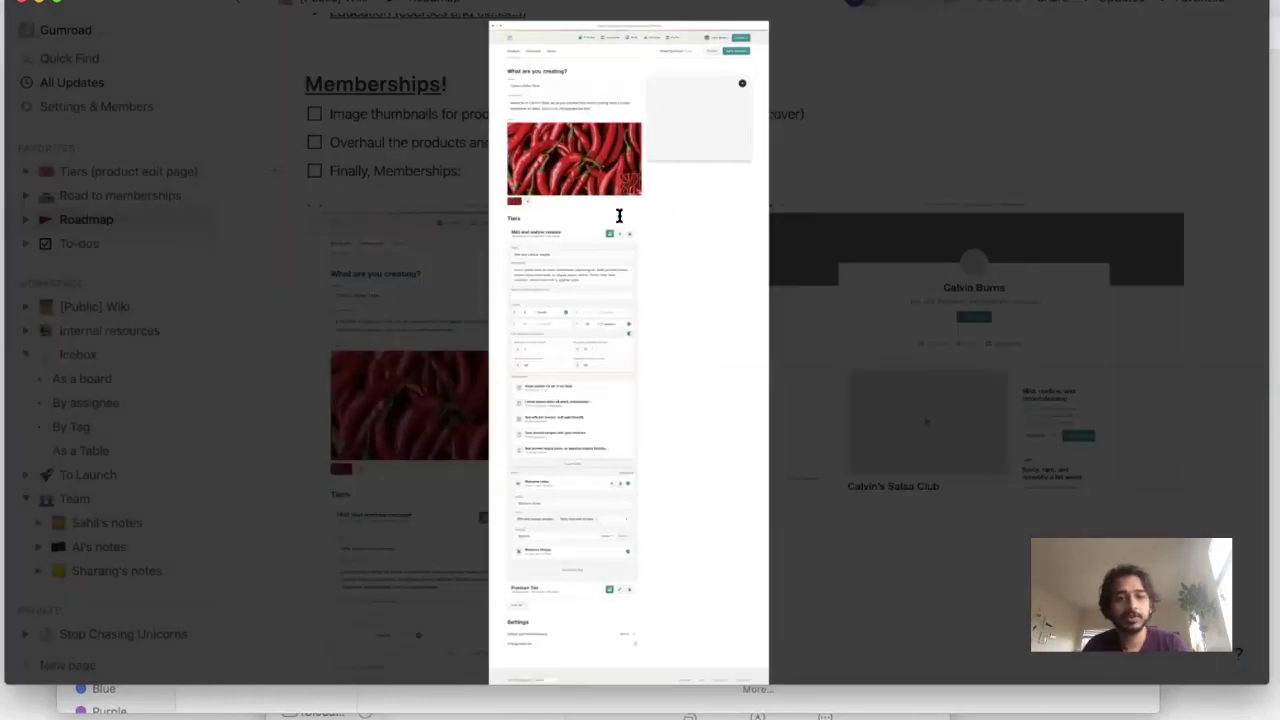
right_click(582, 393)
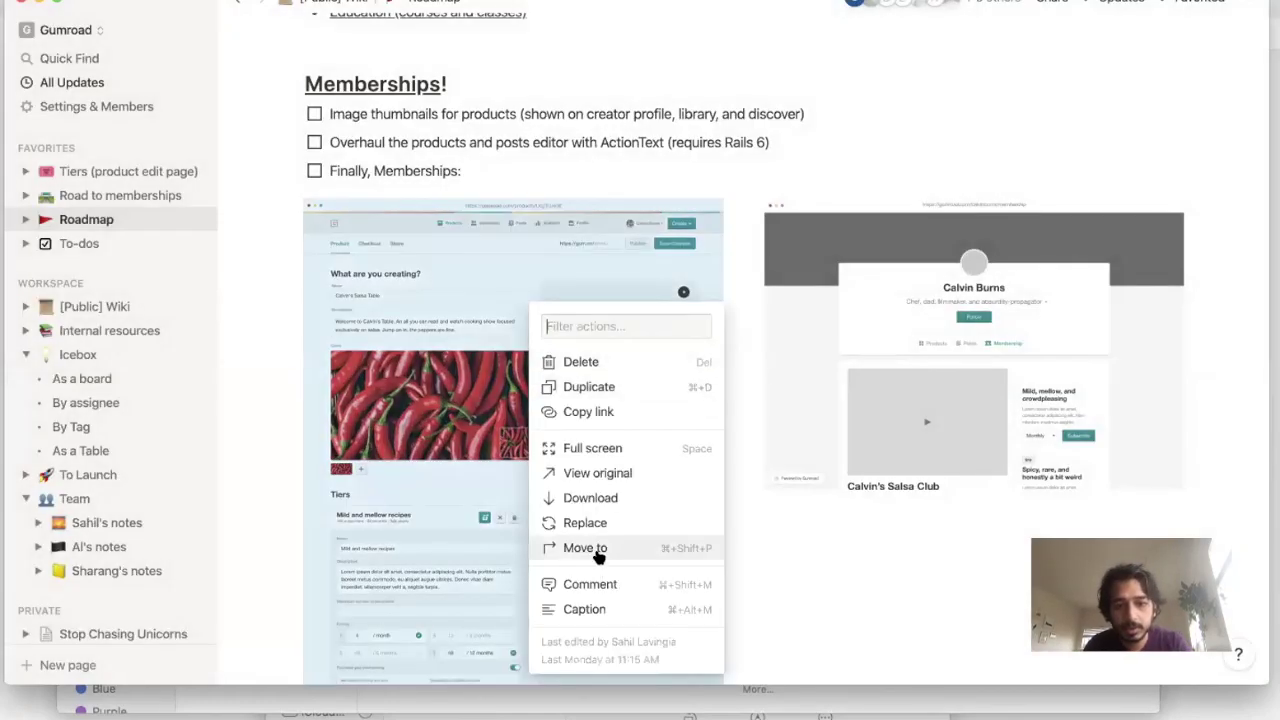
click(589, 477)
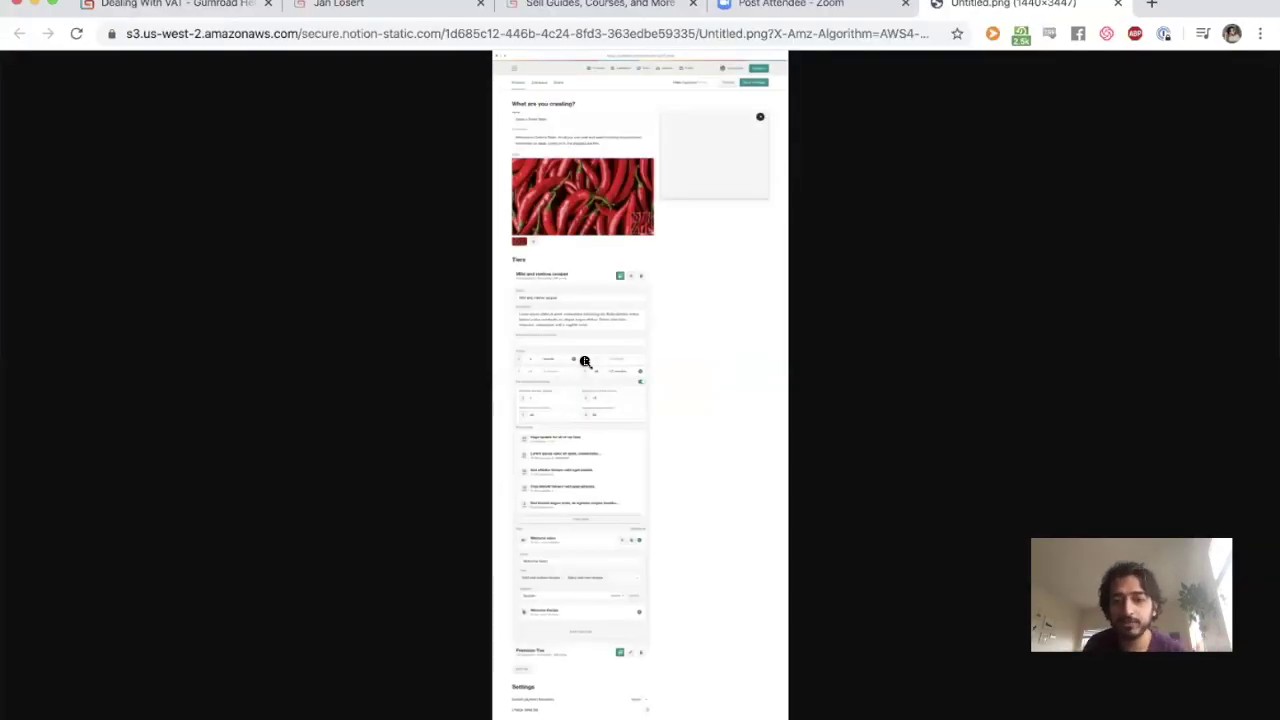
click(590, 296)
Examine the membership mockup from the product name and cover to the tier's details, pricing options and pay-what-you-want amounts
scroll(590, 296, up, 10)
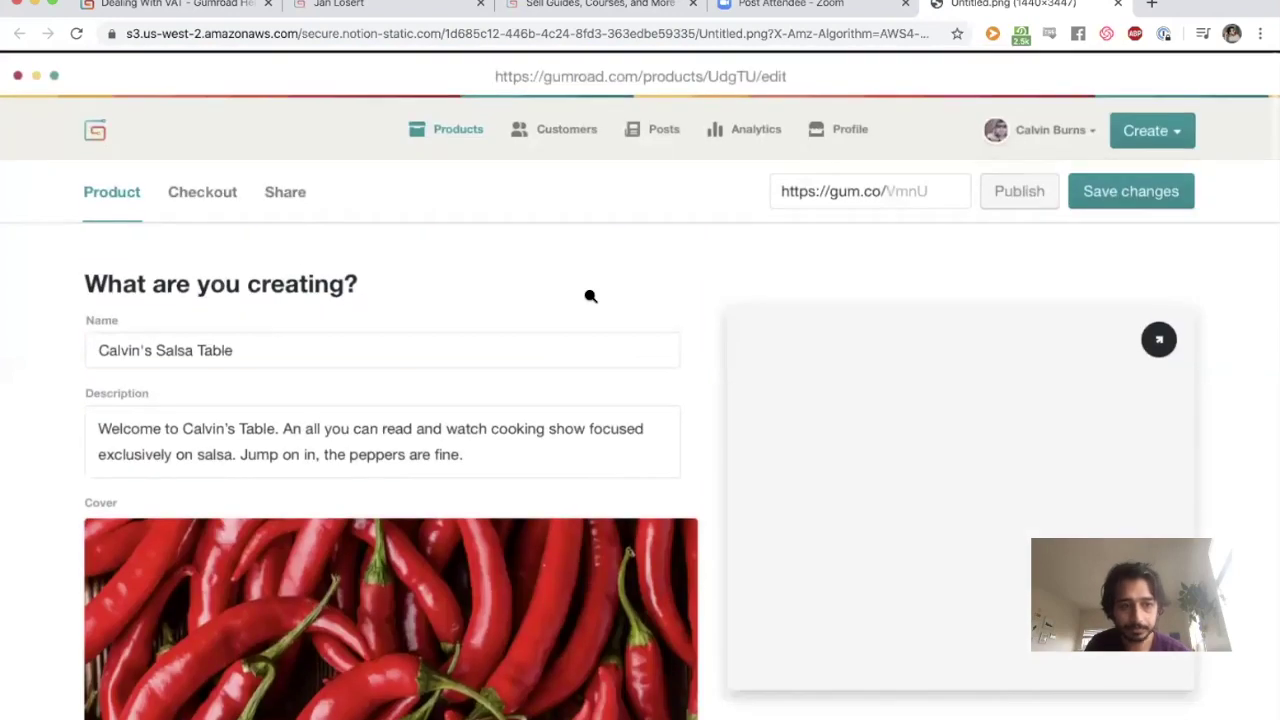
scroll(590, 296, down, 6)
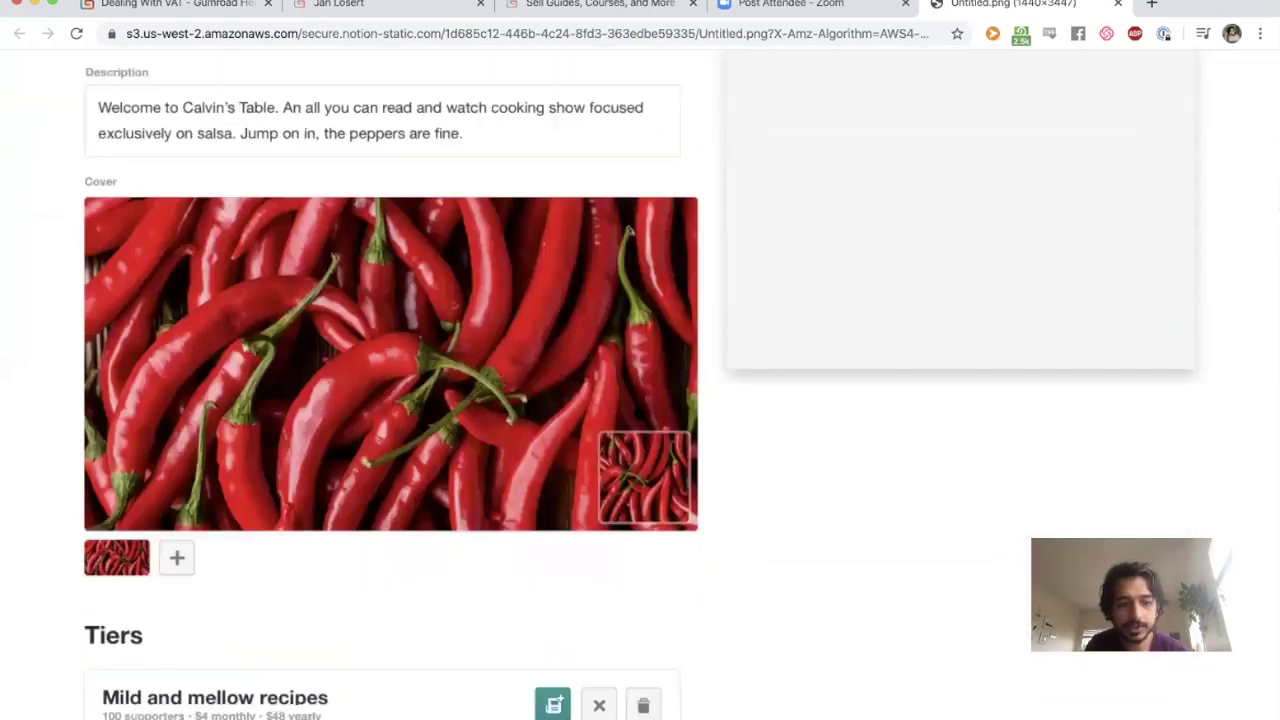
scroll(640, 360, down, 6)
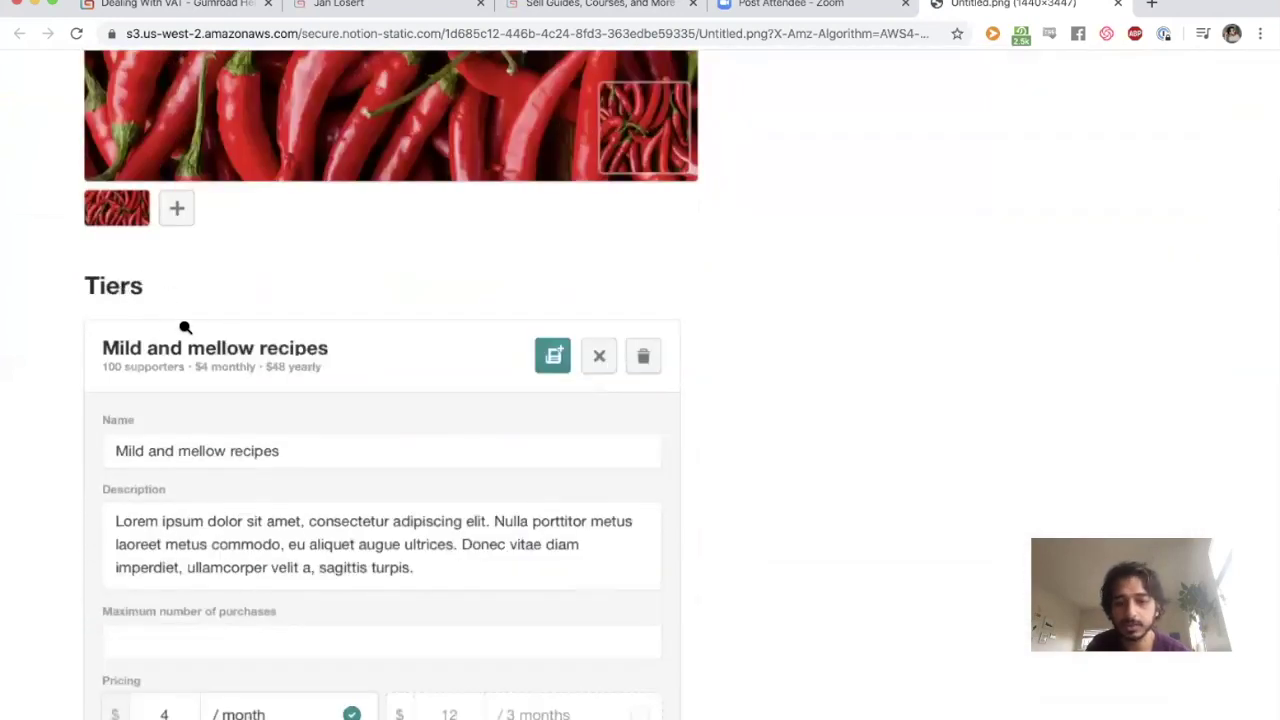
scroll(112, 292, down, 2)
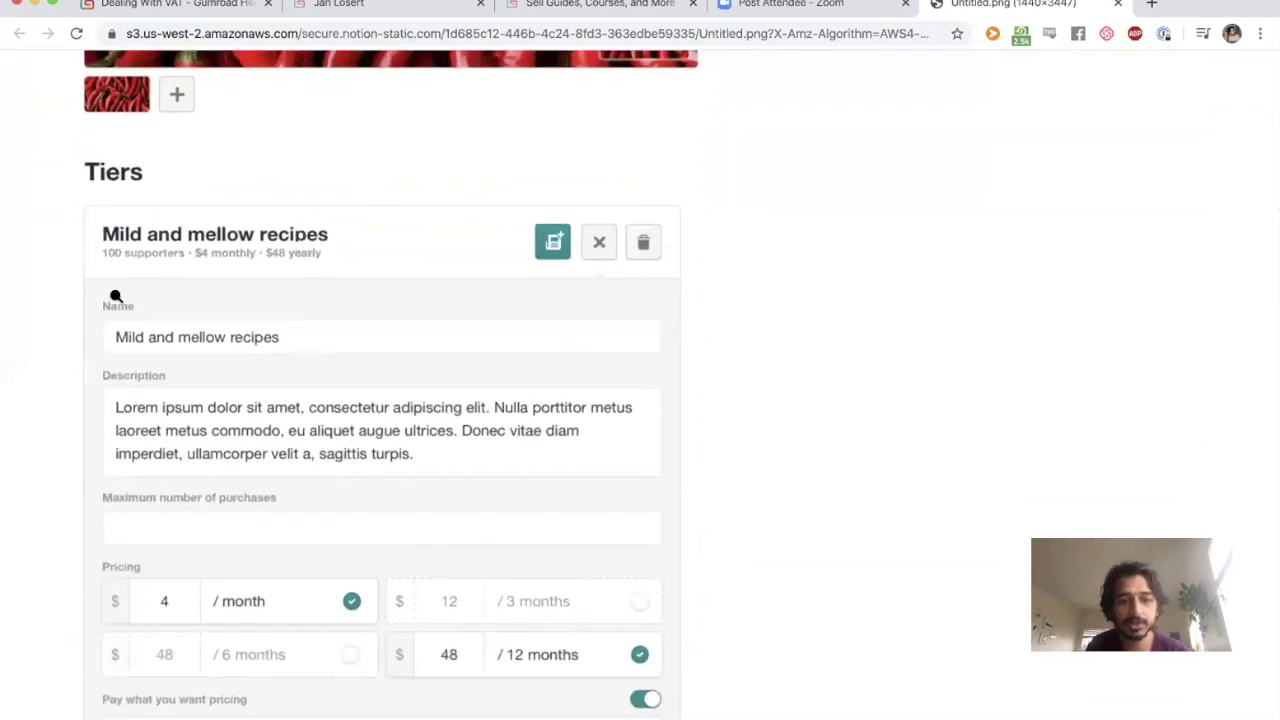
scroll(116, 296, down, 2)
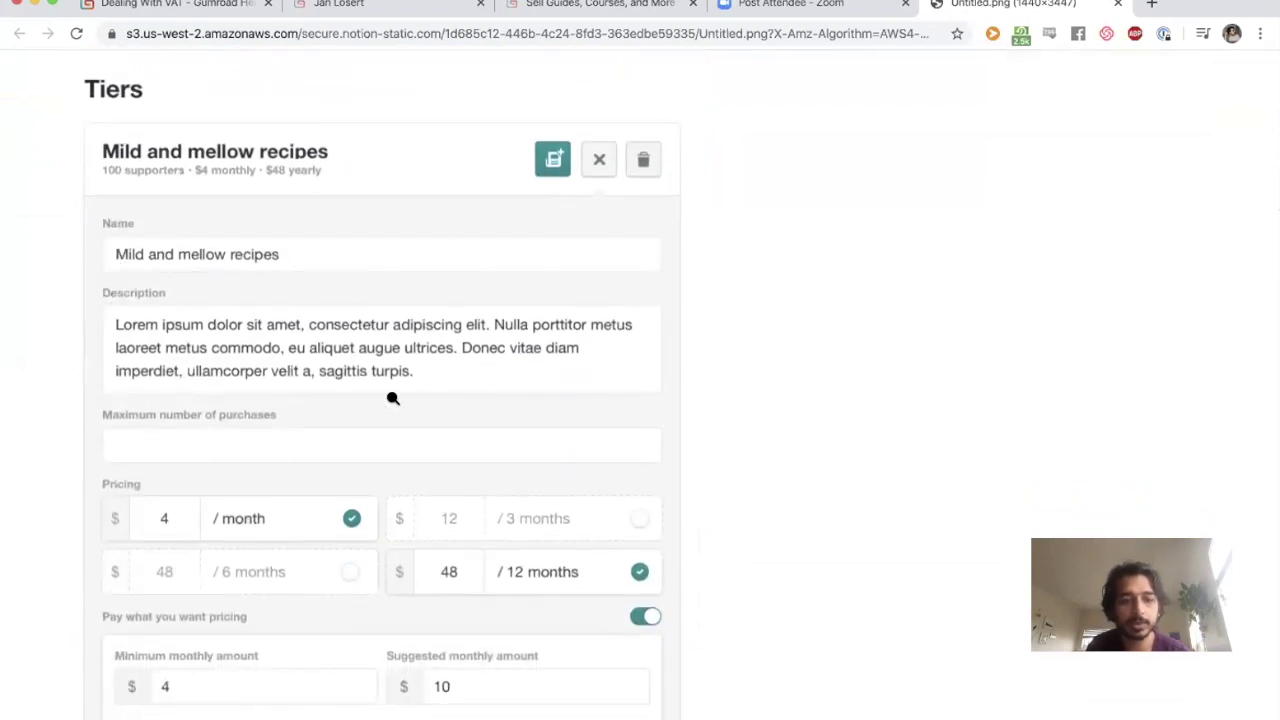
scroll(391, 397, down, 3)
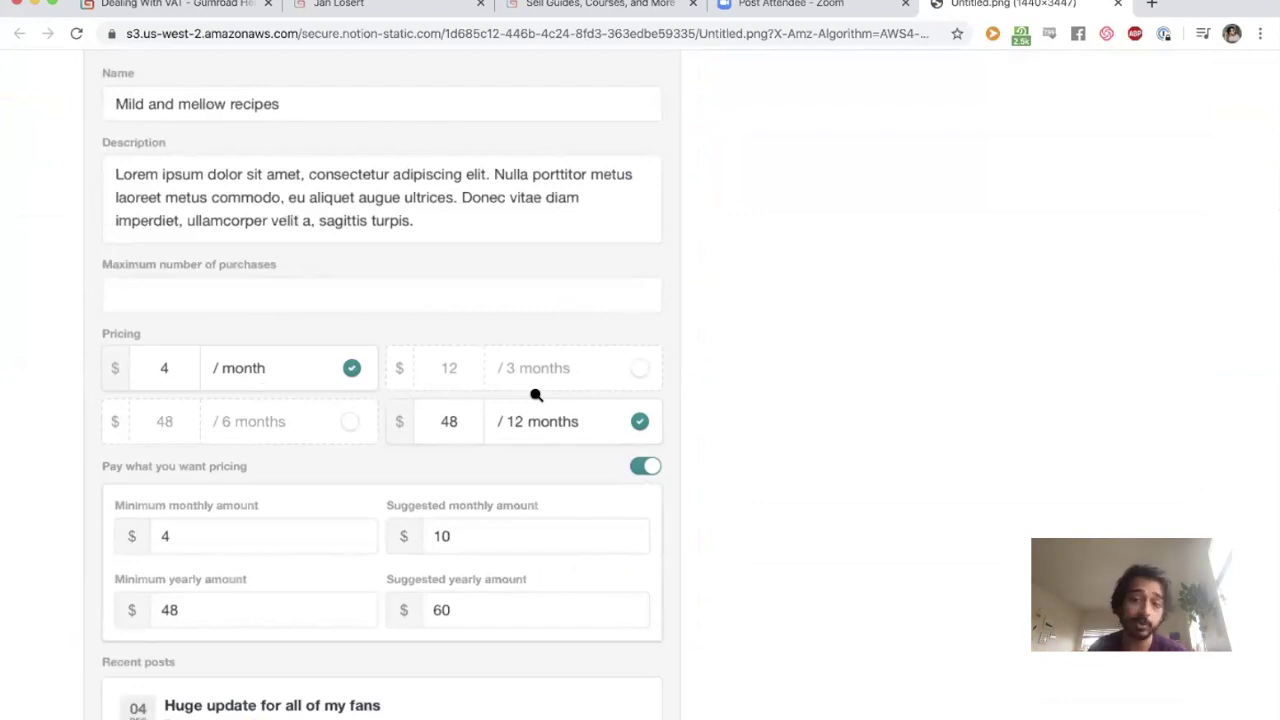
scroll(567, 403, down, 2)
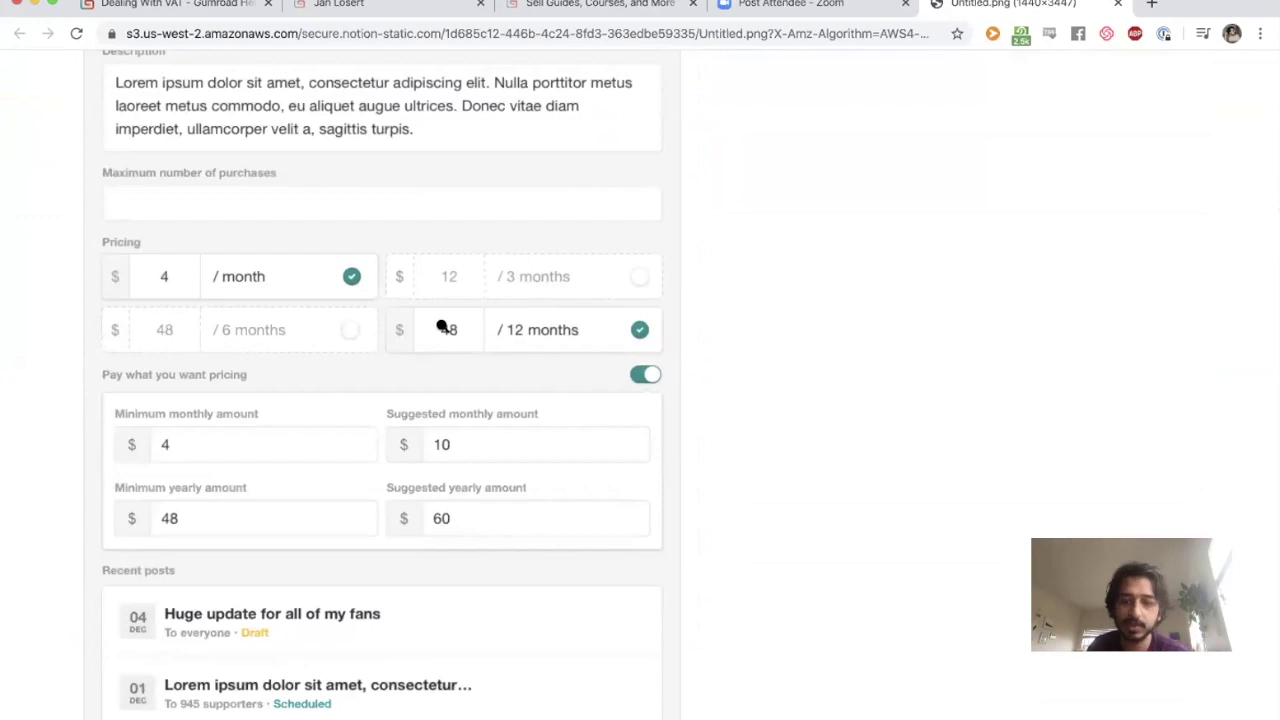
scroll(440, 300, down, 1)
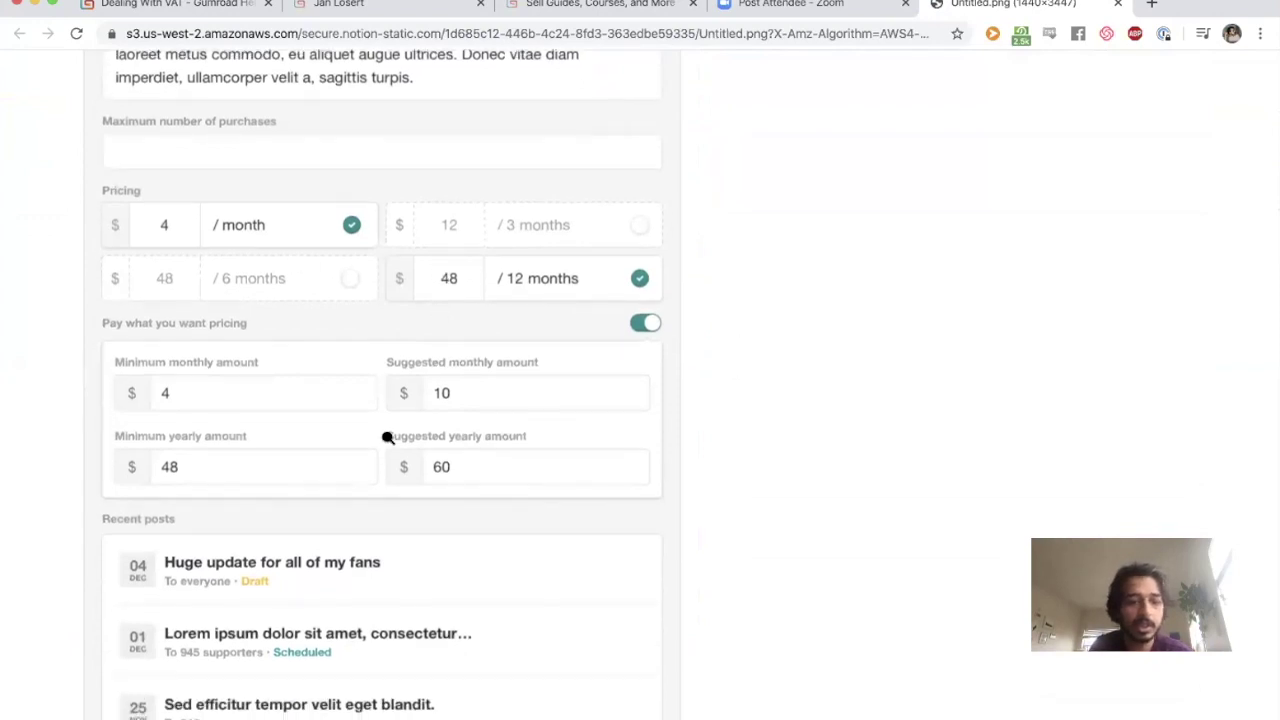
Examine the rest of the membership mockup, from the recent posts through the files section, and return to the cover
scroll(246, 226, down, 2)
scroll(483, 380, down, 7)
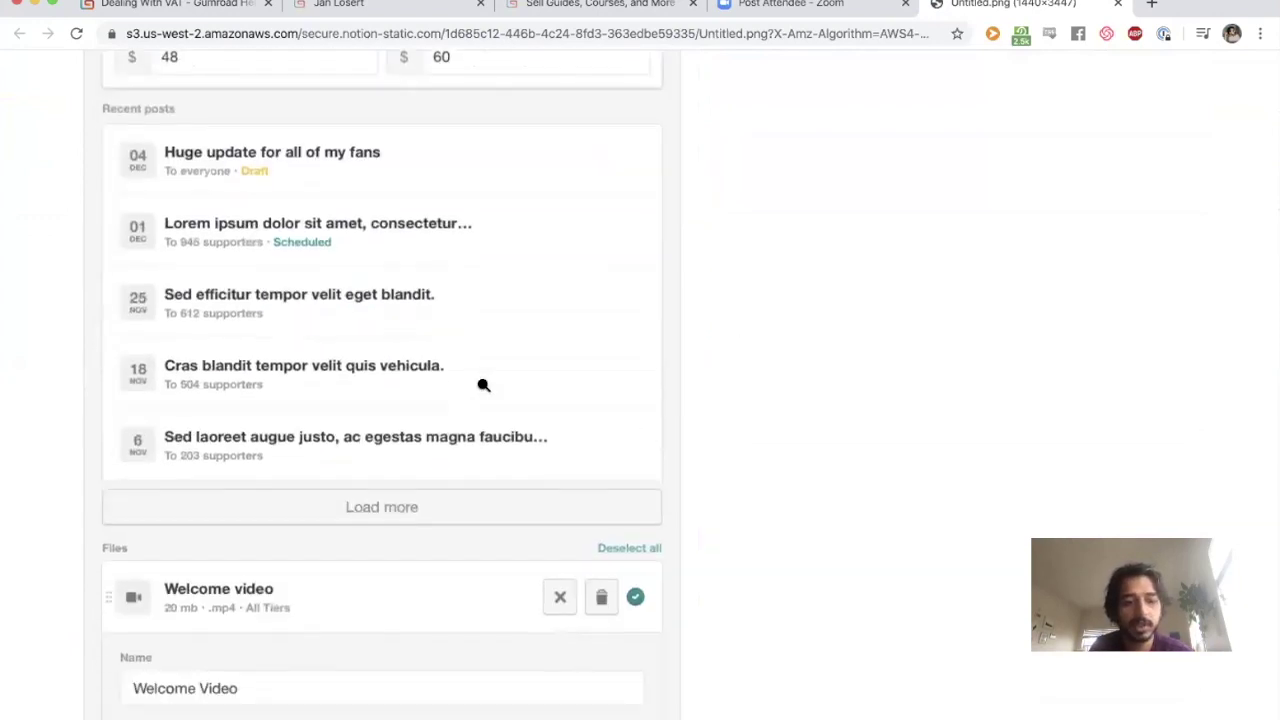
scroll(483, 385, down, 8)
scroll(386, 380, down, 6)
scroll(387, 384, down, 3)
scroll(386, 381, up, 20)
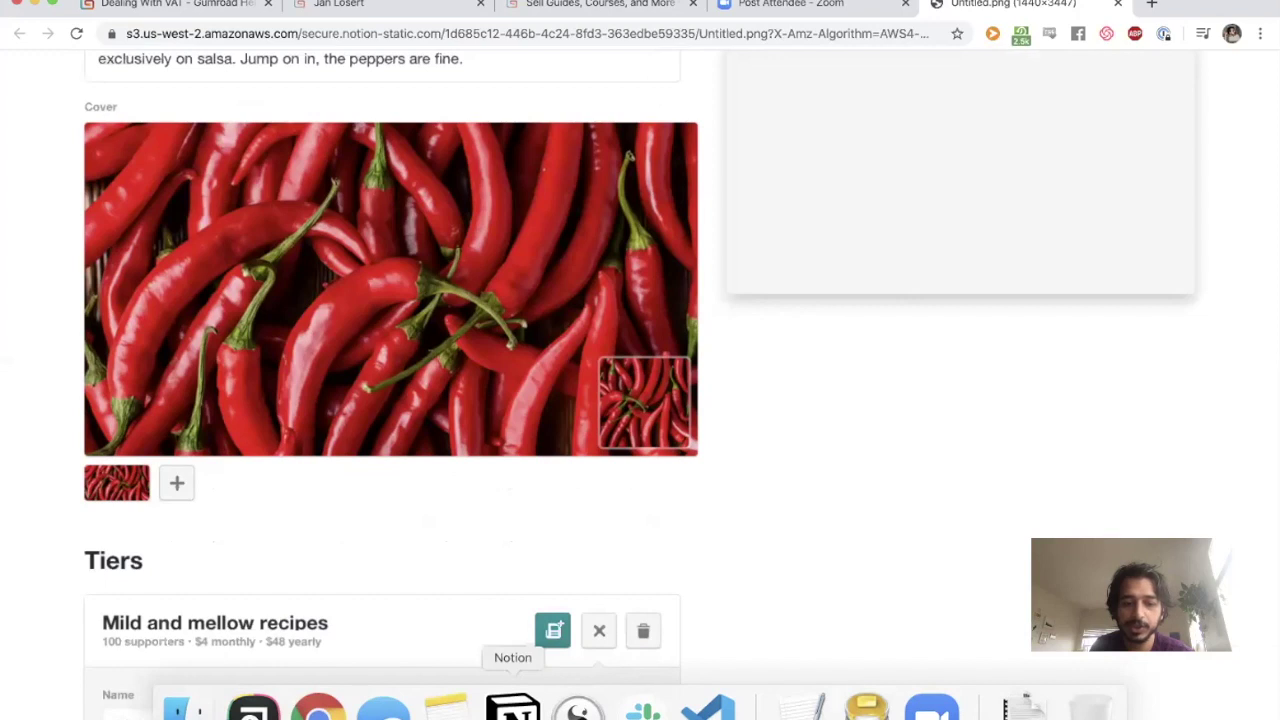
Switch to the Roadmap page in Notion and view the second Memberships mockup enlarged, then close it
click(512, 708)
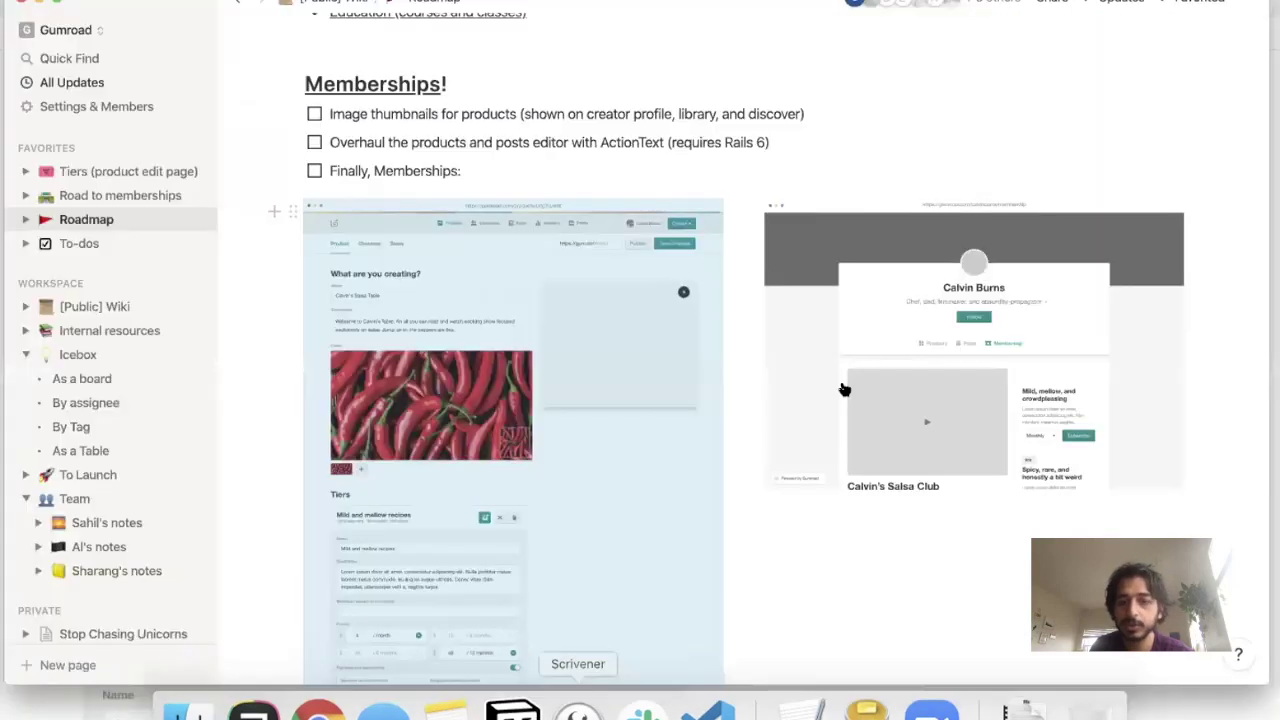
click(848, 378)
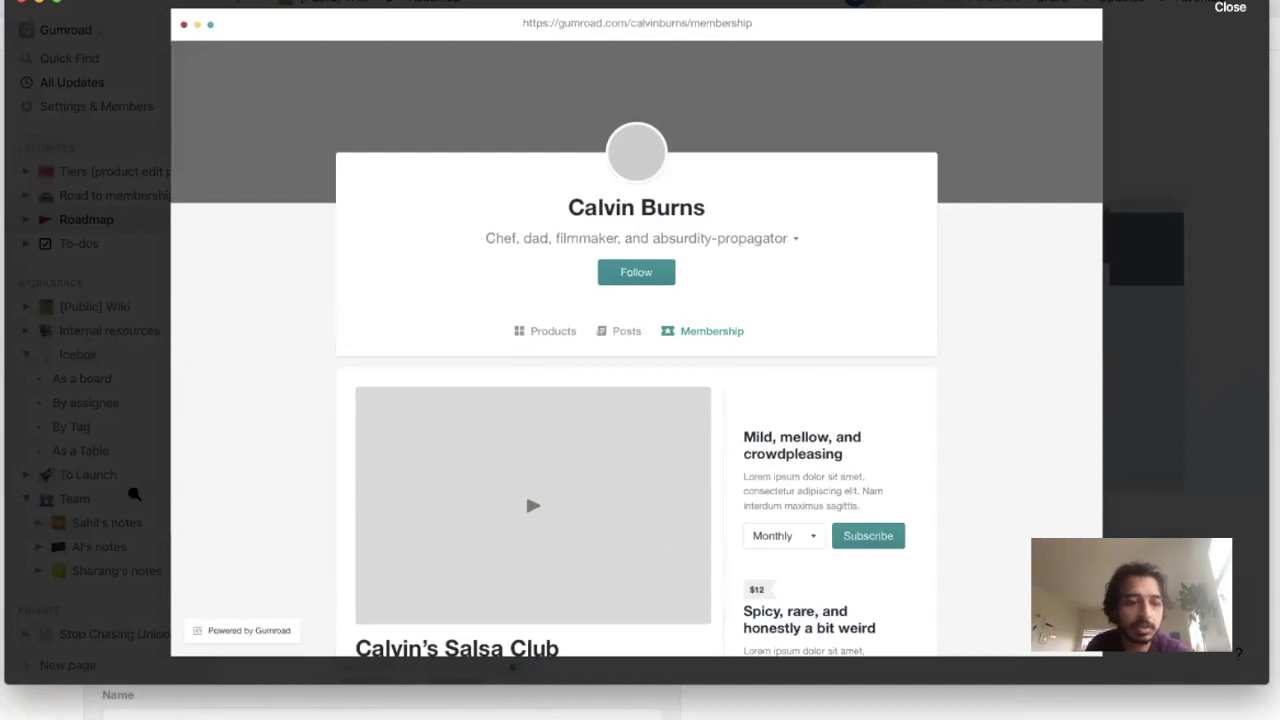
click(136, 484)
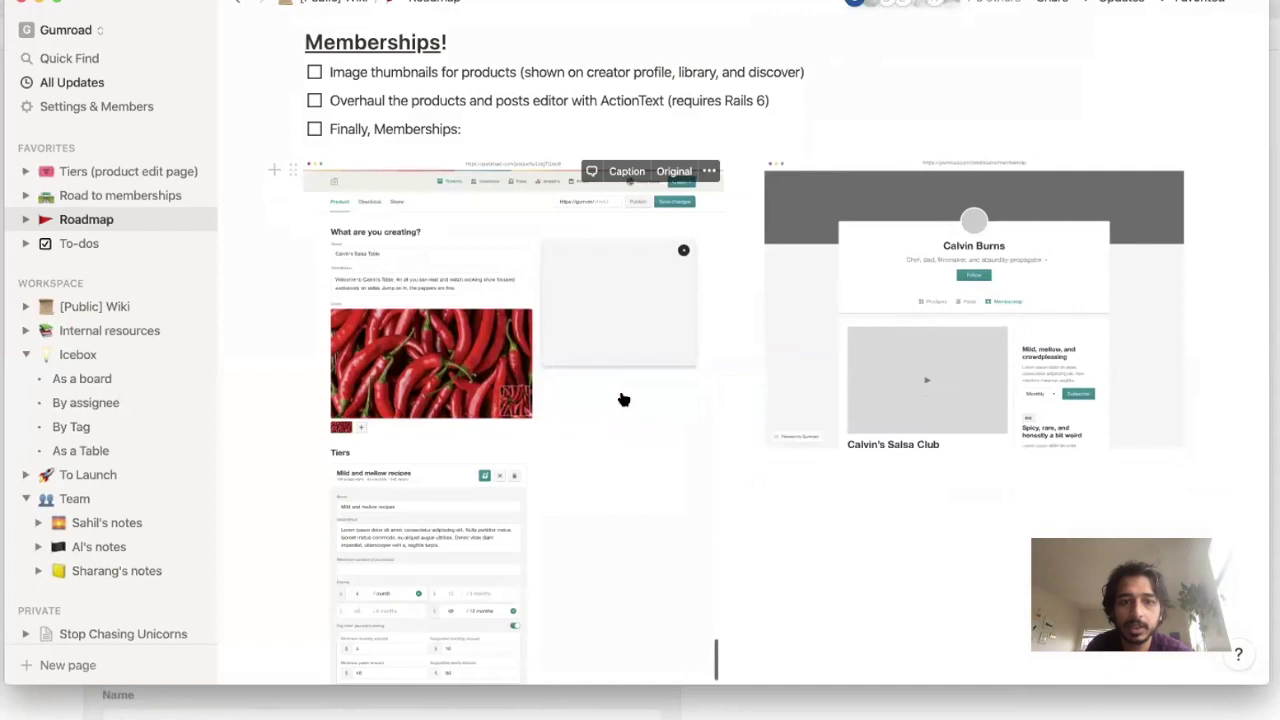
Go back to the Next up list on the Roadmap page and point out the "Native FB Pixel support" item
scroll(620, 399, up, 5)
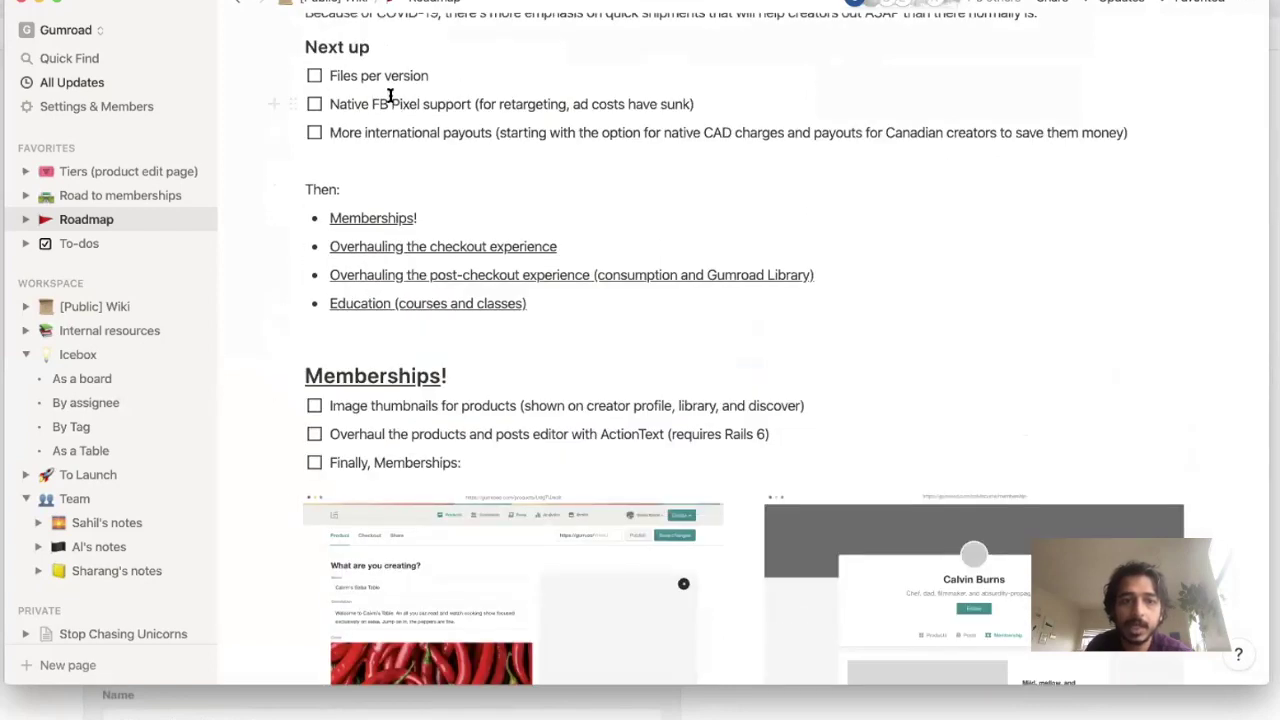
triple_click(391, 98)
click(422, 103)
double_click(432, 103)
click(445, 104)
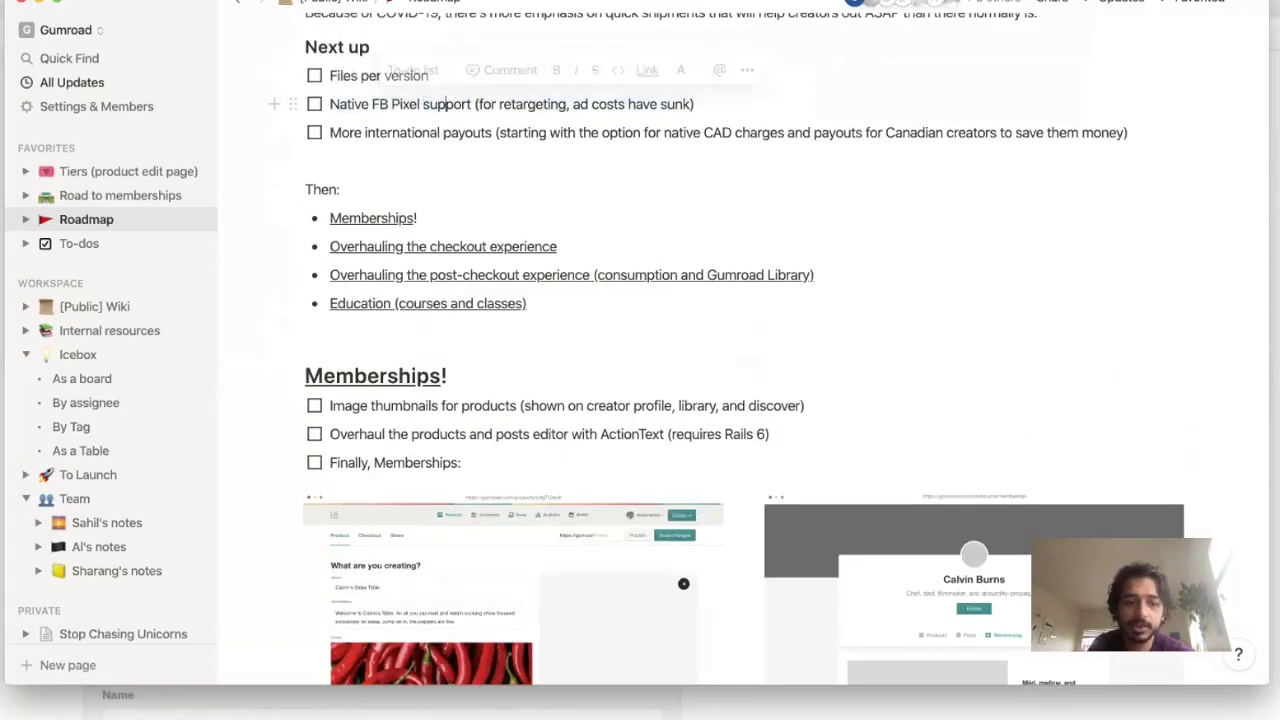
Switch to Chrome, load gumroad.com/settings in place of the Dealing With VAT article and open the Advanced settings
click(318, 706)
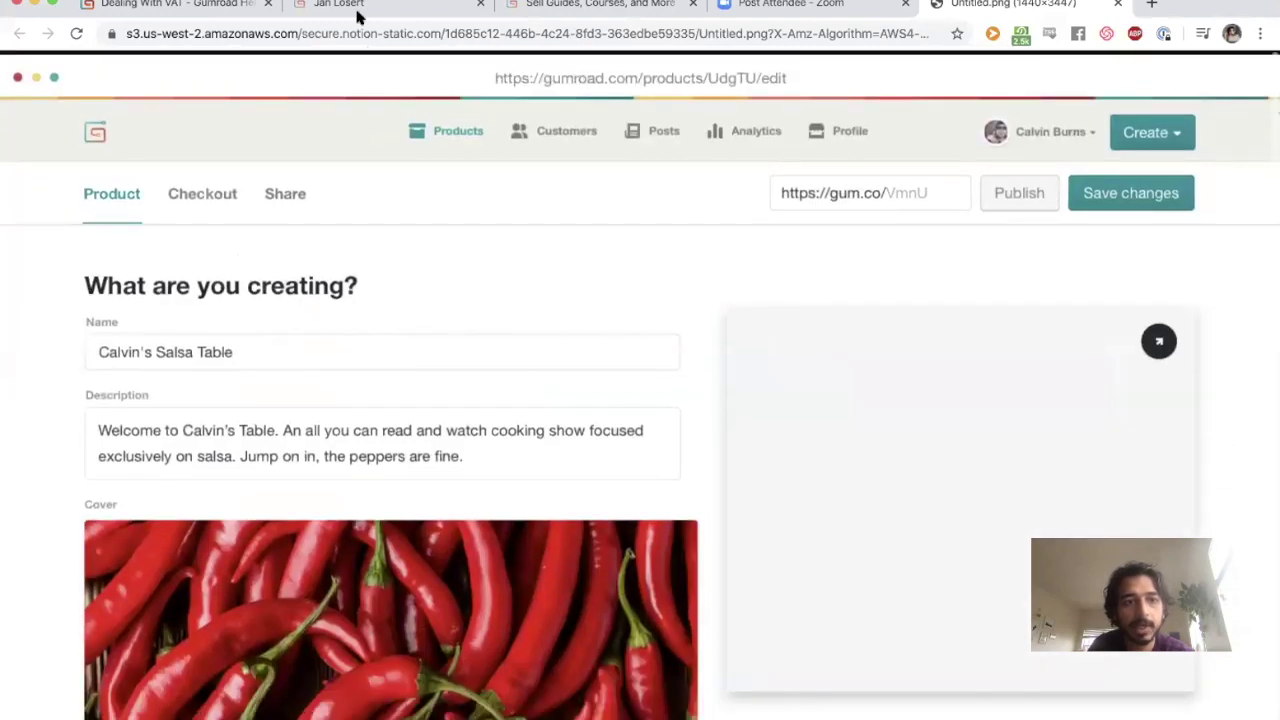
click(222, 10)
click(259, 31)
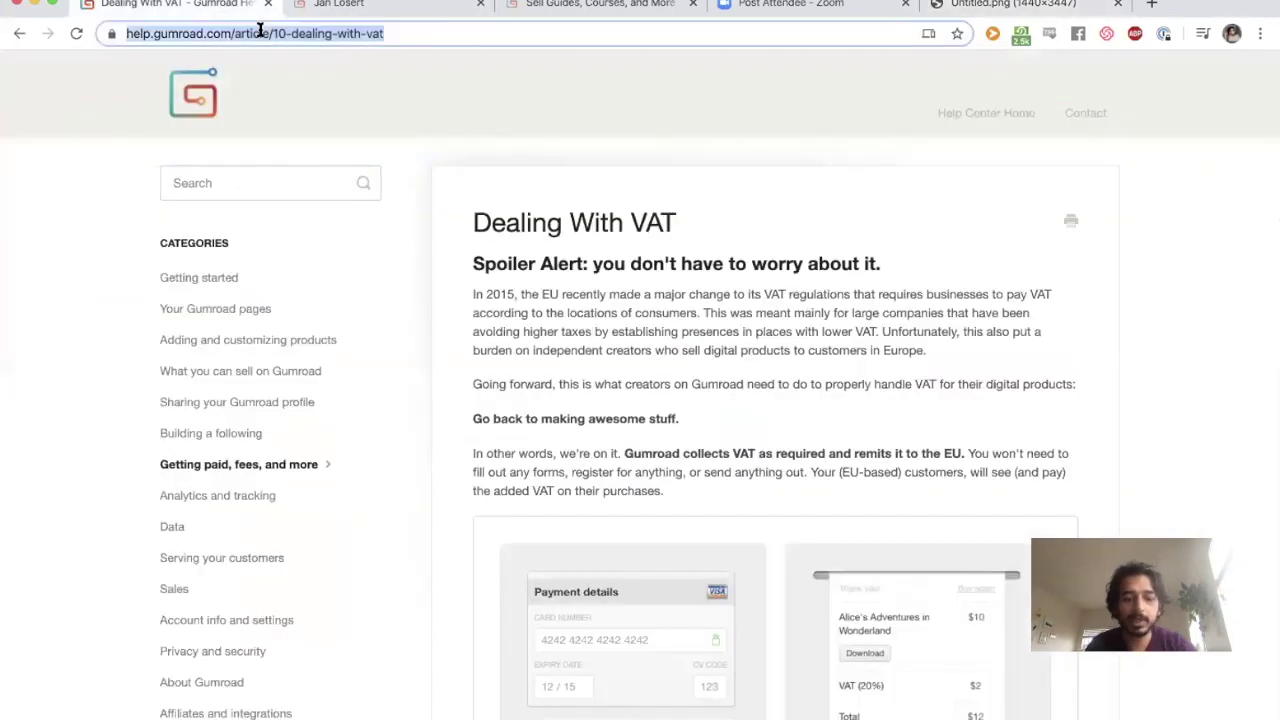
text(gumroad.com/set)
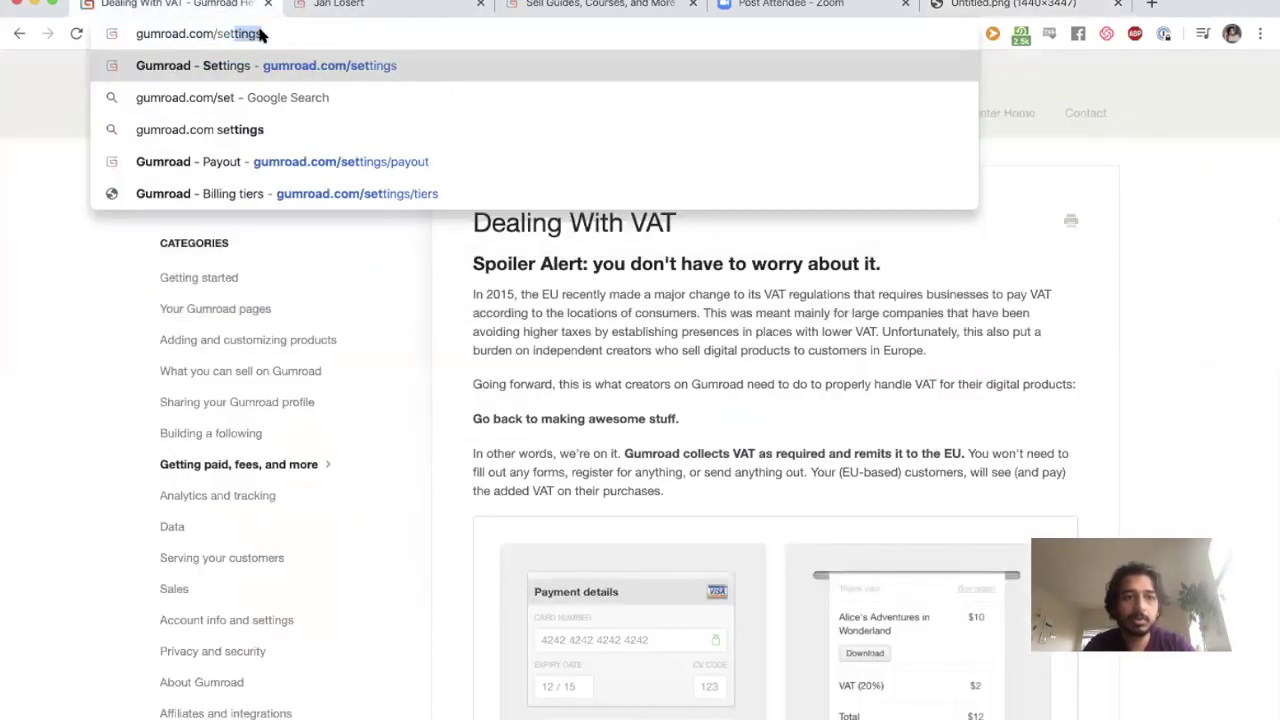
key(Return)
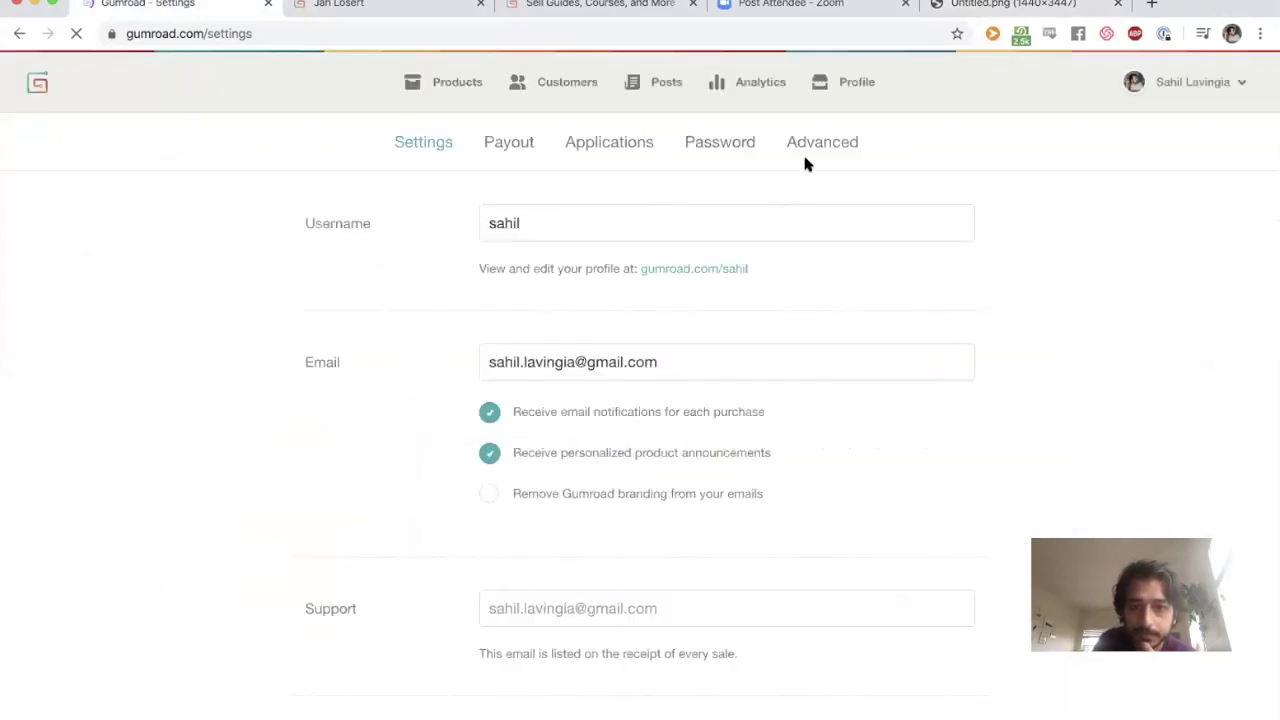
click(804, 157)
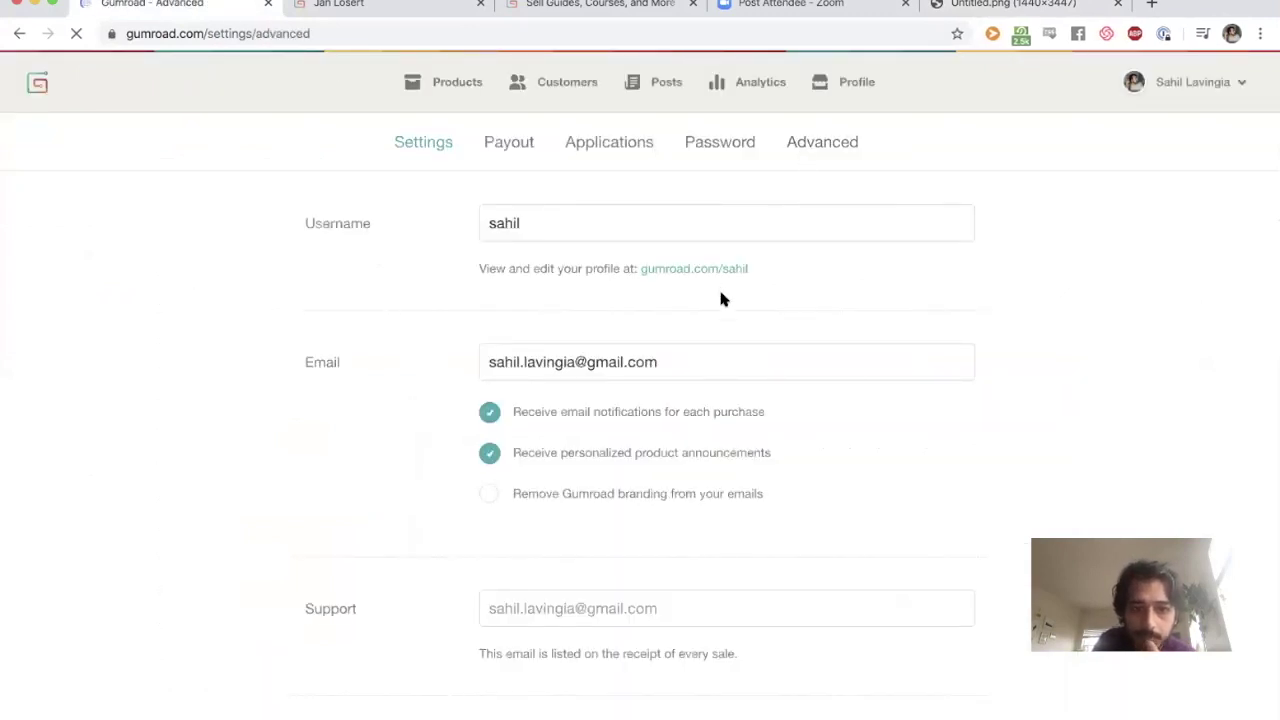
Look over the Google analytics and Third-party analytics settings and focus the Google Analytics Property ID field
scroll(418, 319, down, 5)
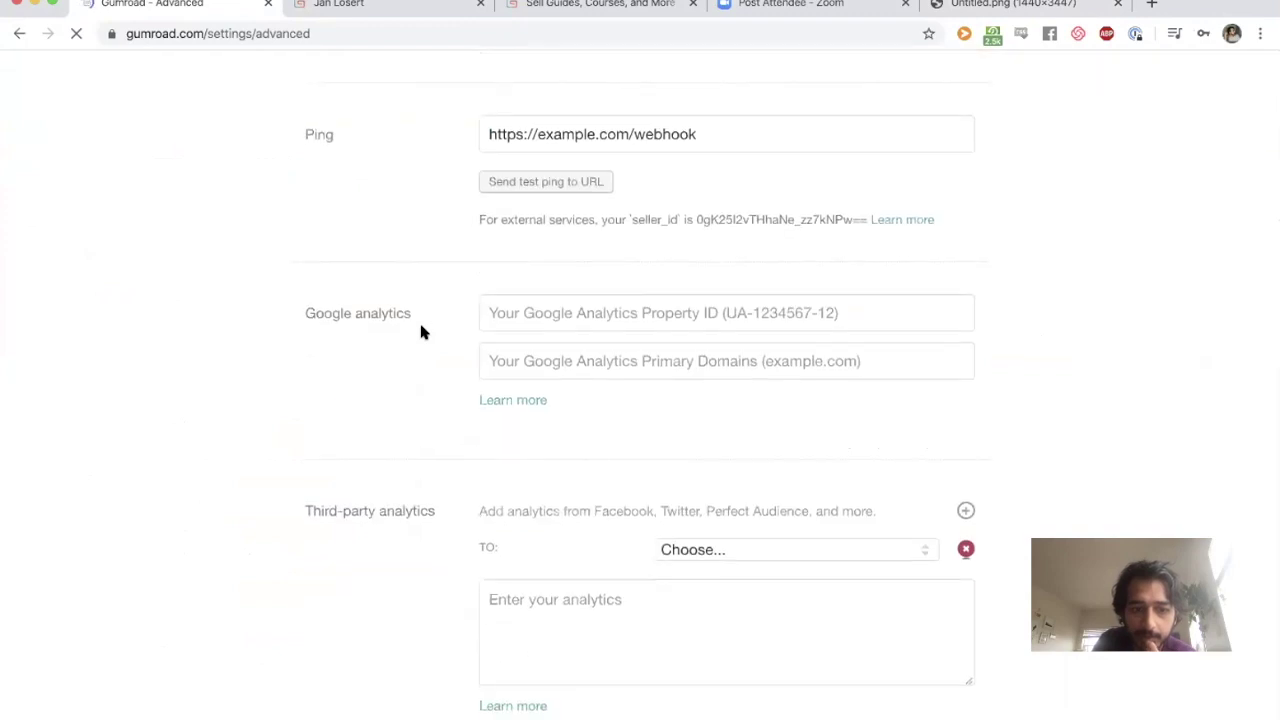
scroll(418, 322, down, 2)
scroll(390, 256, up, 1)
triple_click(317, 241)
click(335, 248)
click(544, 242)
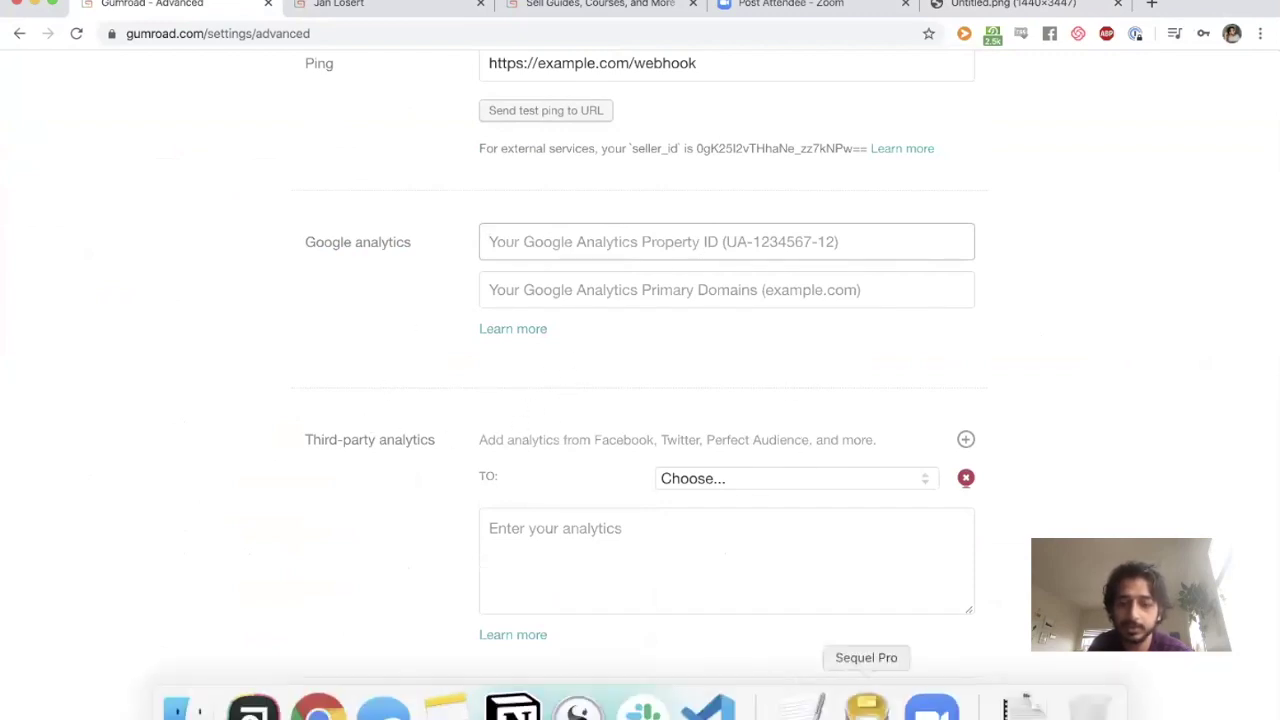
Switch to Notion's Roadmap page and read through the Next up items, the Then list and the Memberships section
click(512, 708)
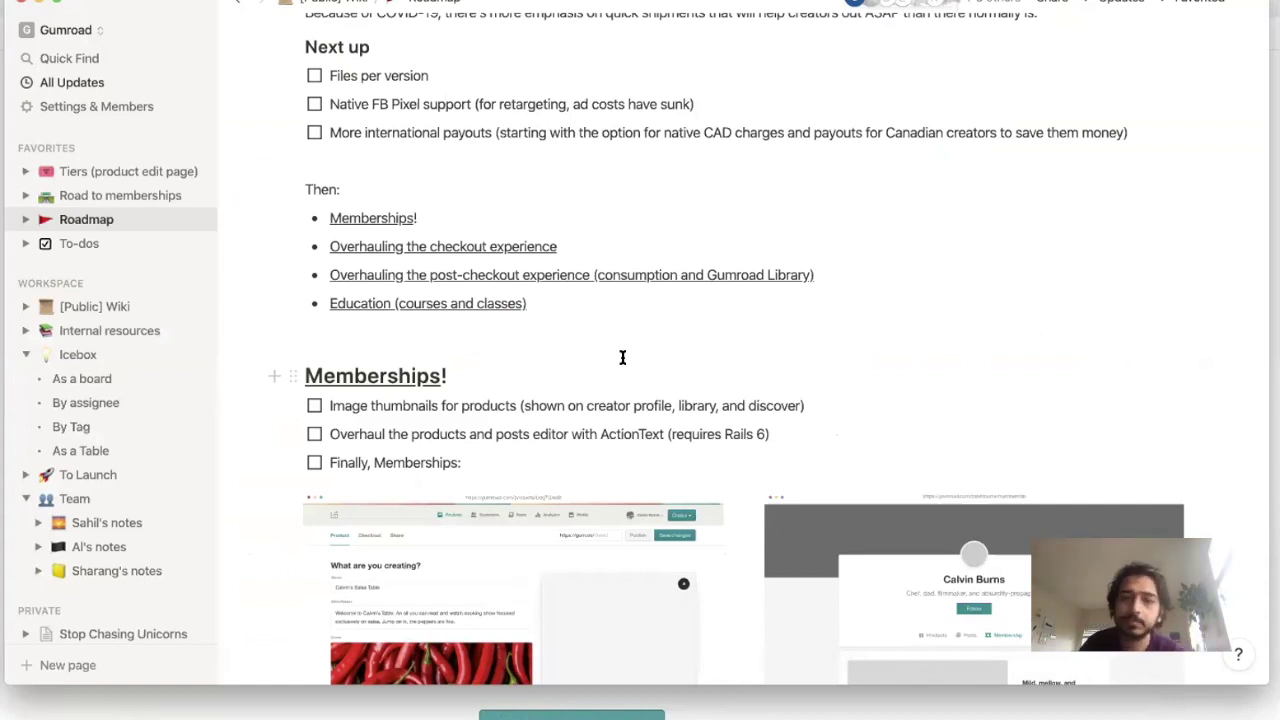
scroll(634, 289, down, 3)
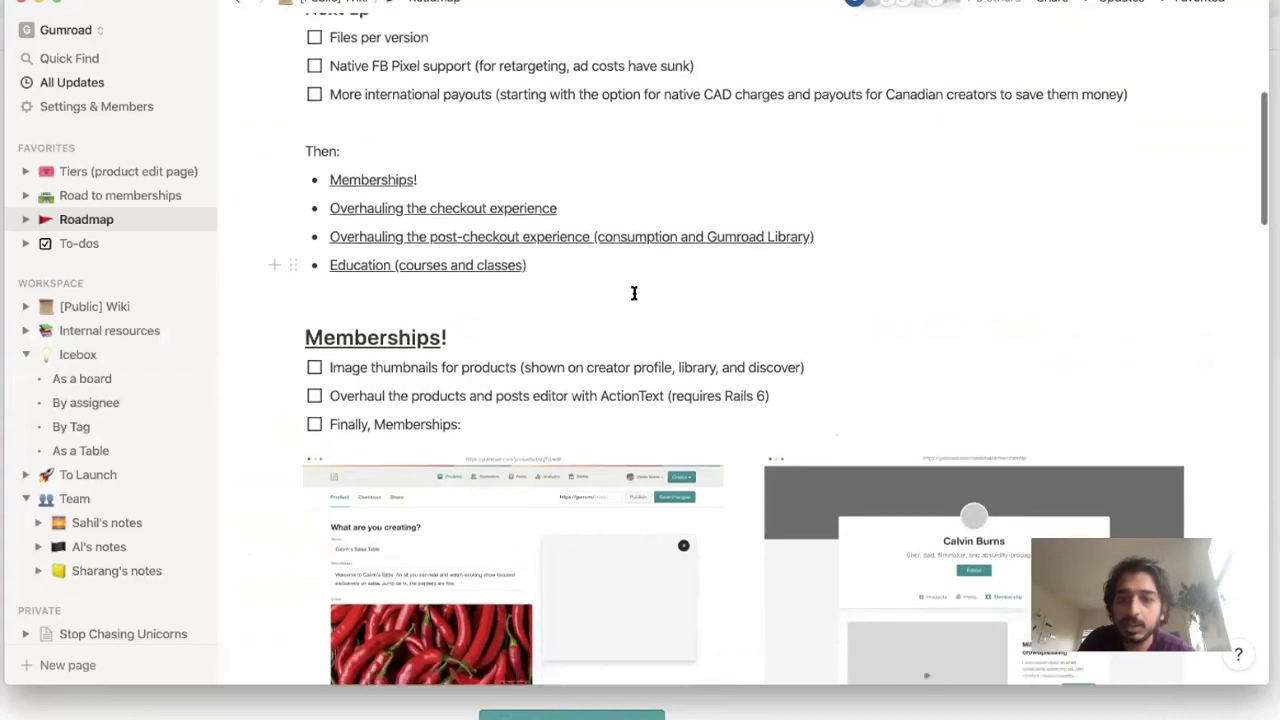
scroll(553, 242, down, 1)
scroll(553, 242, up, 2)
scroll(553, 242, down, 1)
scroll(553, 242, up, 1)
scroll(553, 242, down, 5)
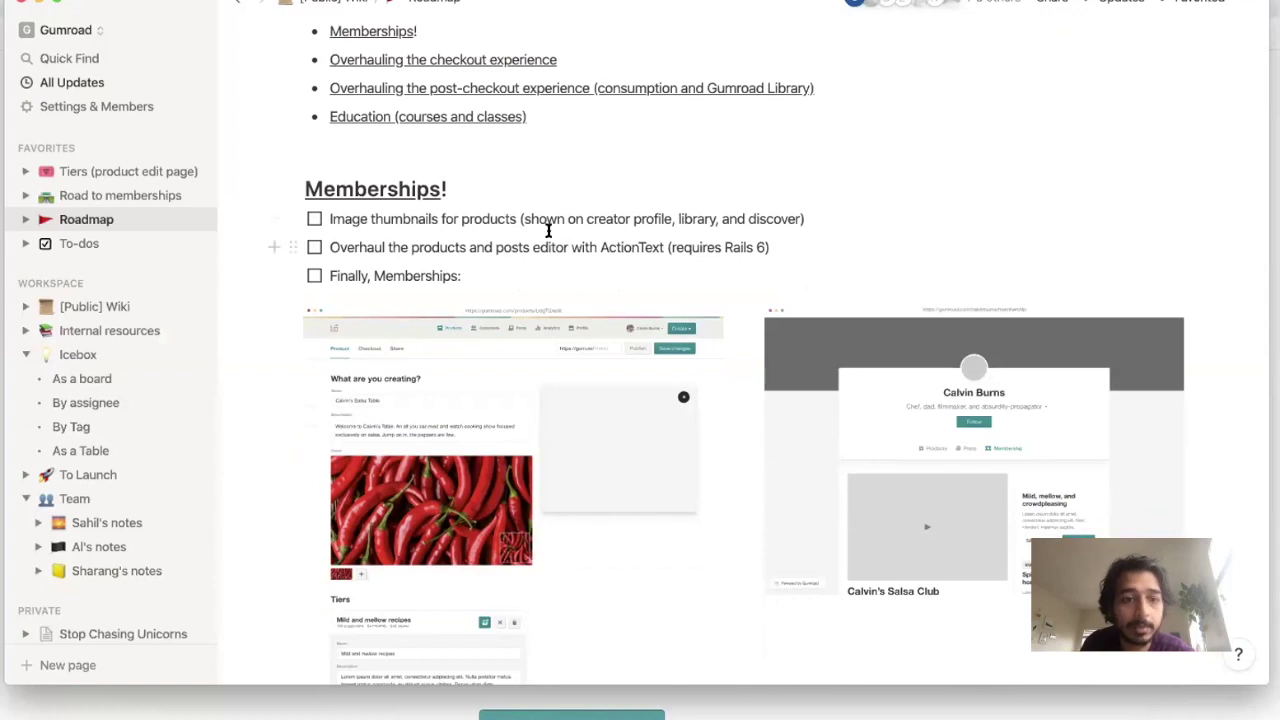
scroll(548, 230, up, 3)
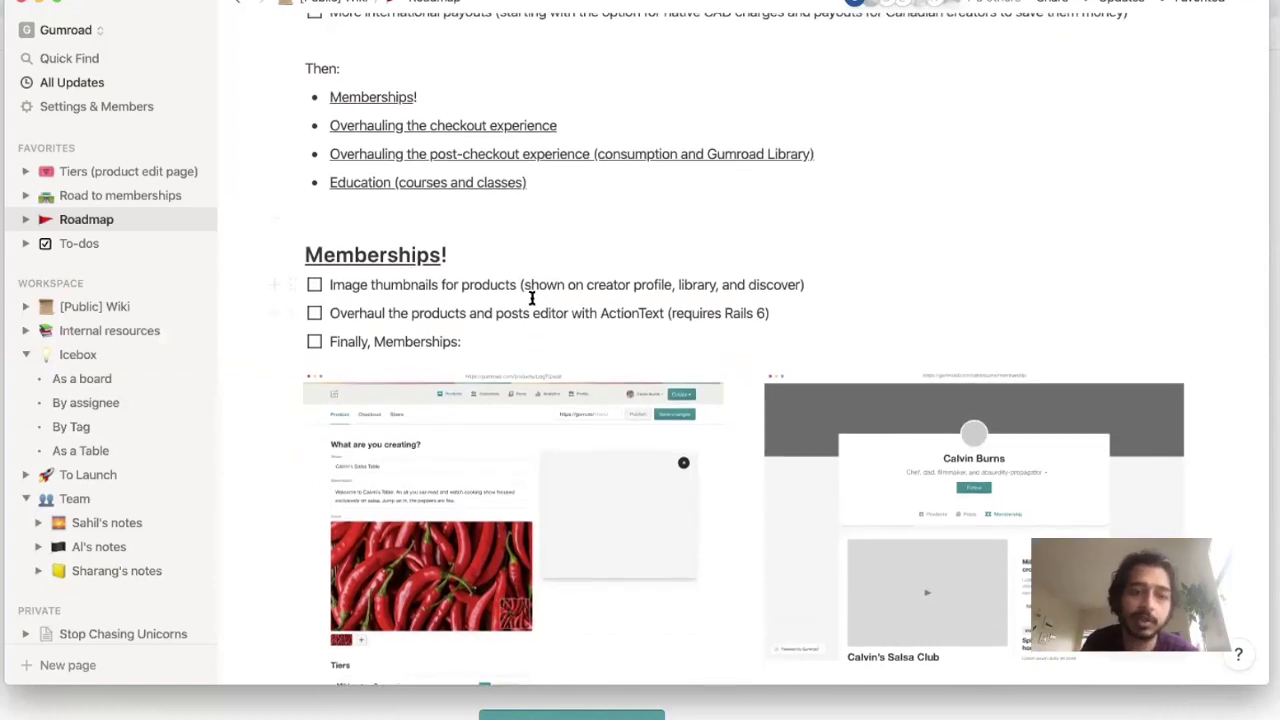
scroll(512, 274, up, 1)
scroll(512, 273, up, 3)
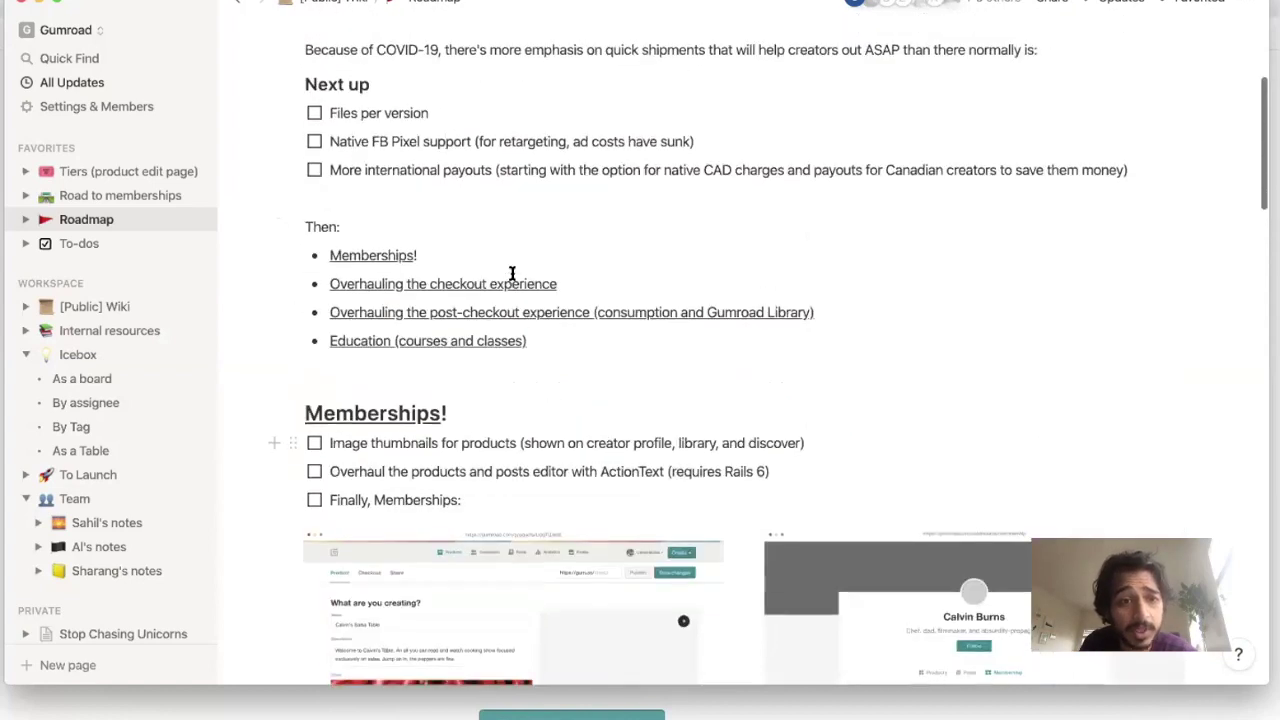
scroll(512, 273, down, 1)
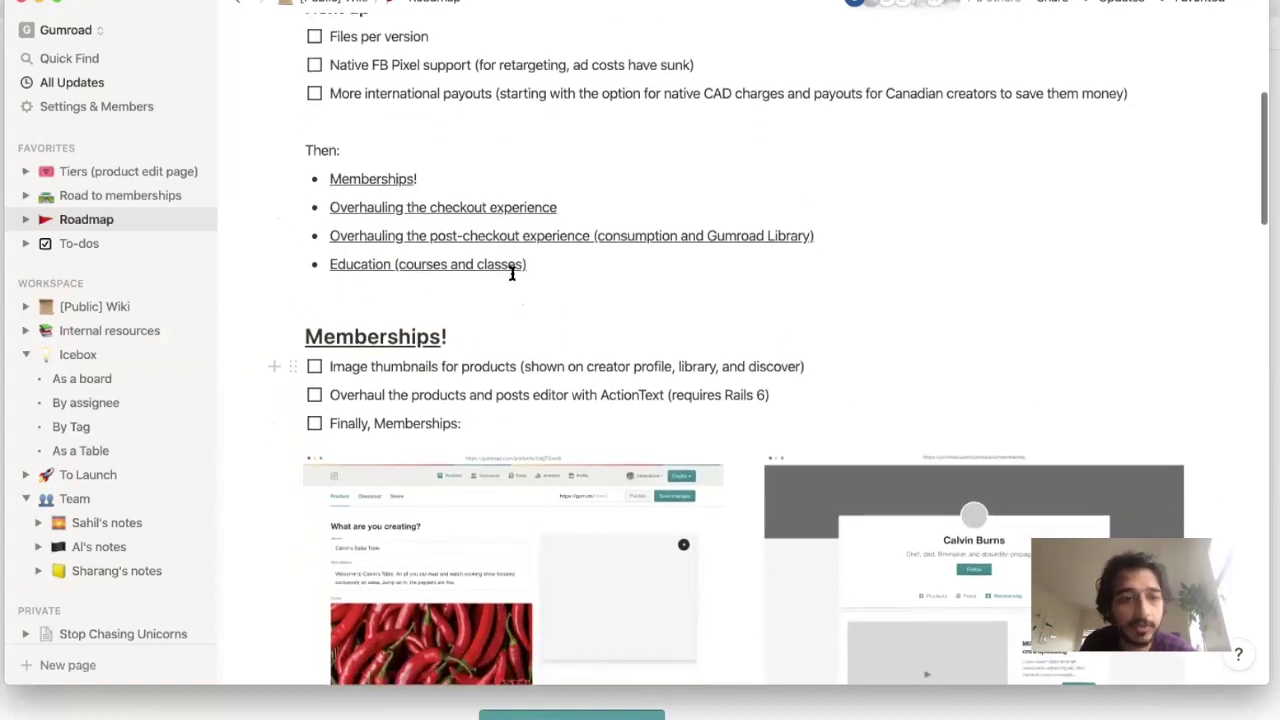
scroll(512, 273, down, 2)
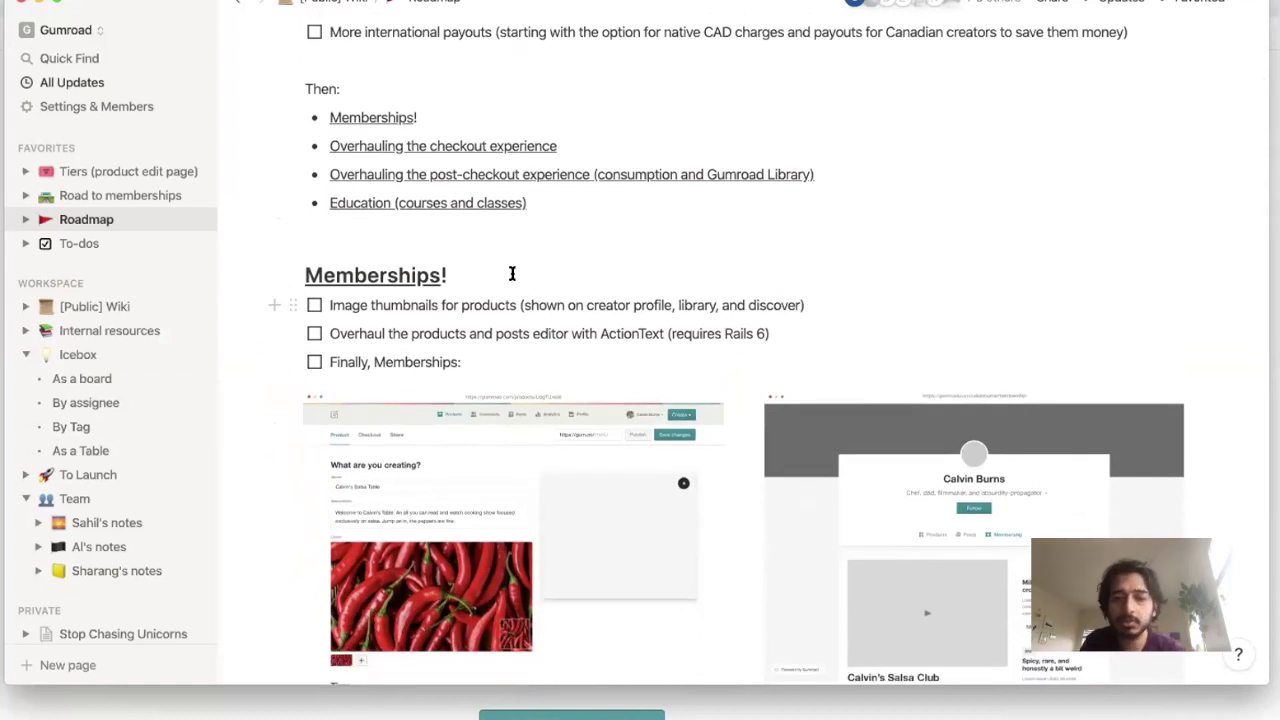
scroll(512, 273, down, 2)
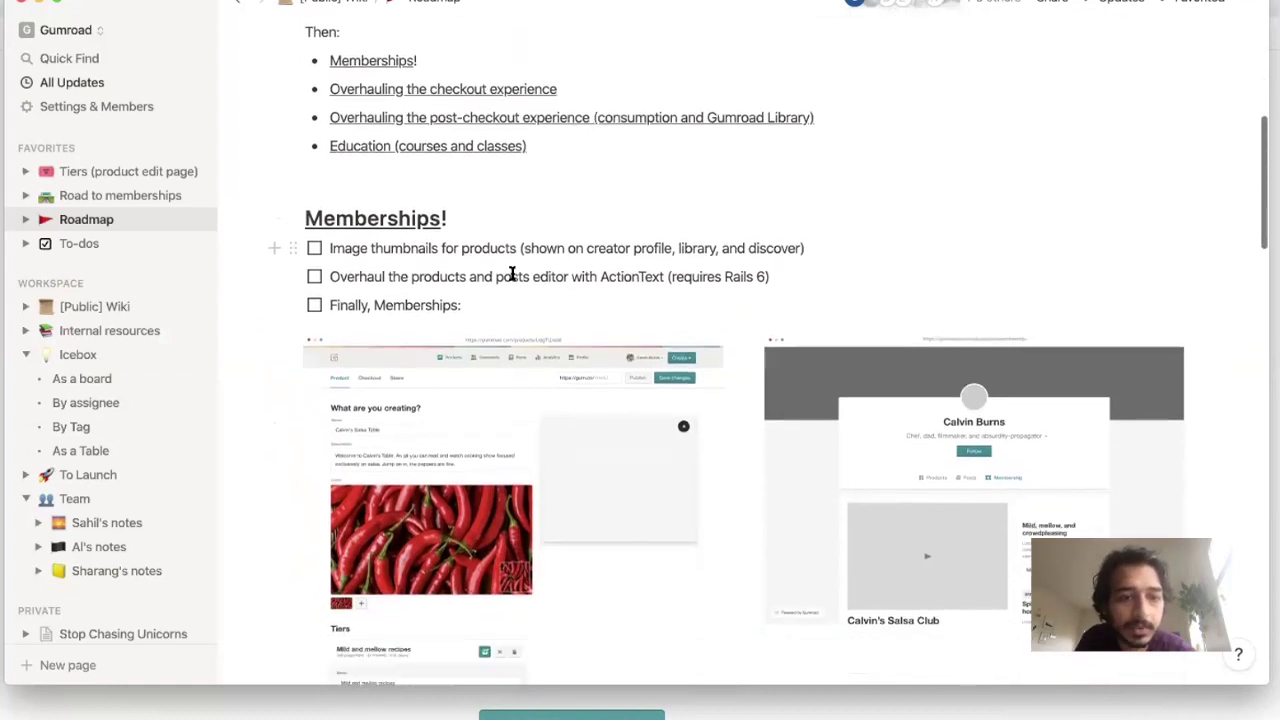
scroll(512, 273, up, 3)
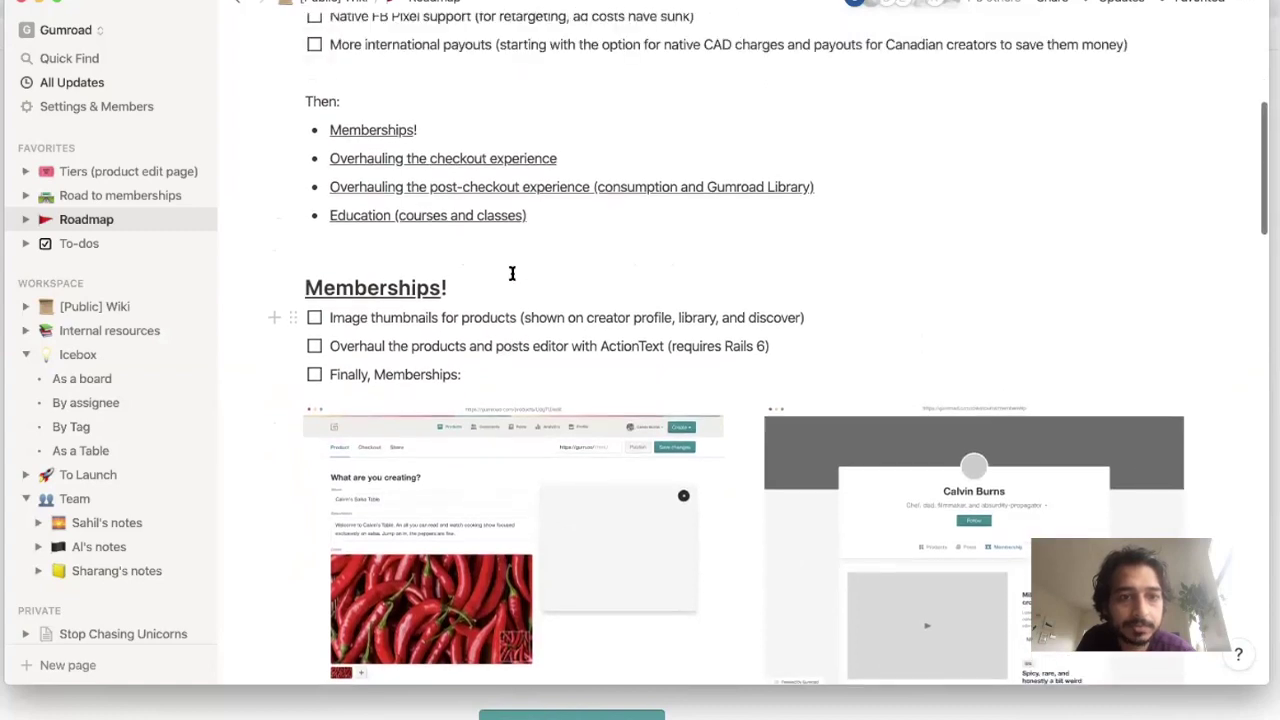
scroll(512, 273, down, 1)
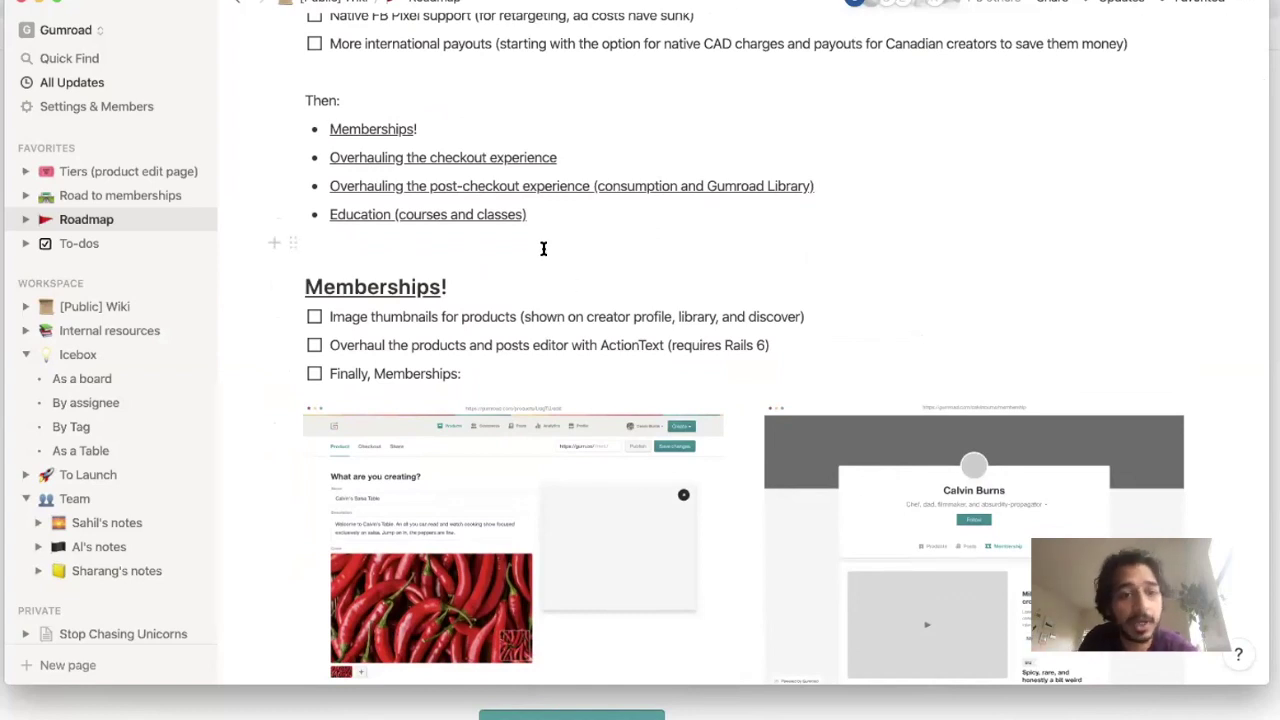
scroll(543, 248, down, 3)
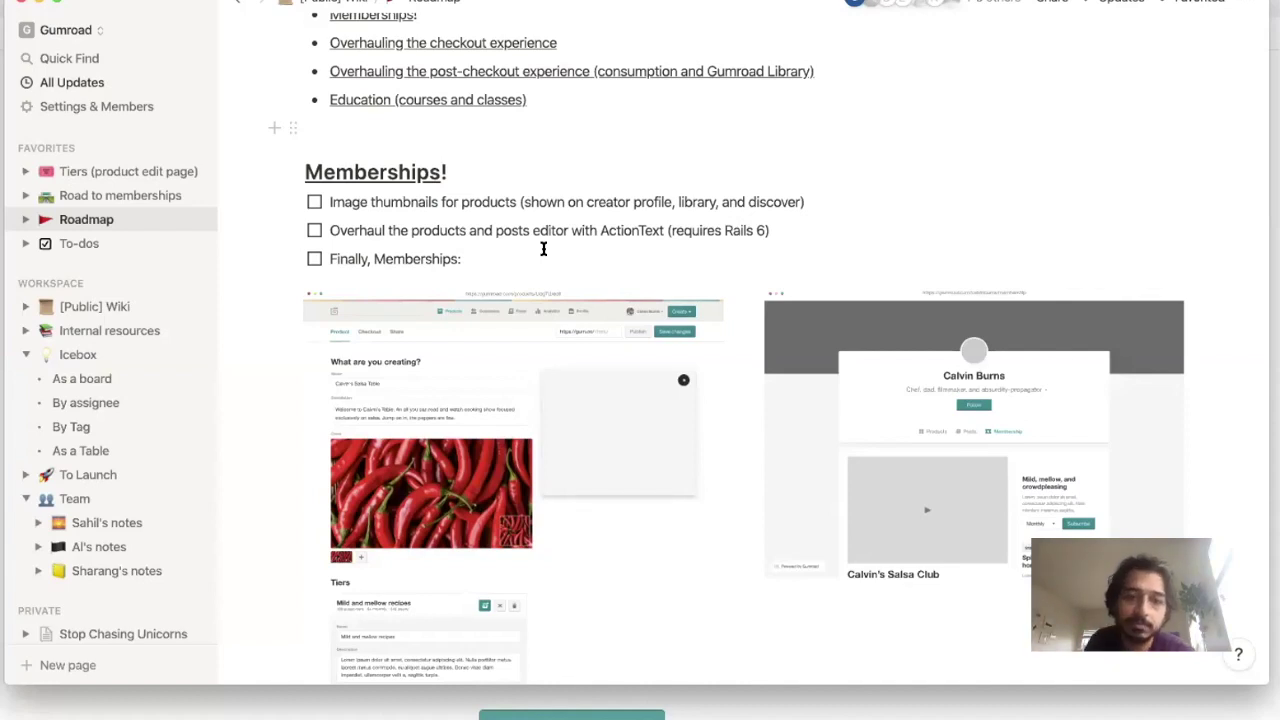
scroll(543, 248, down, 2)
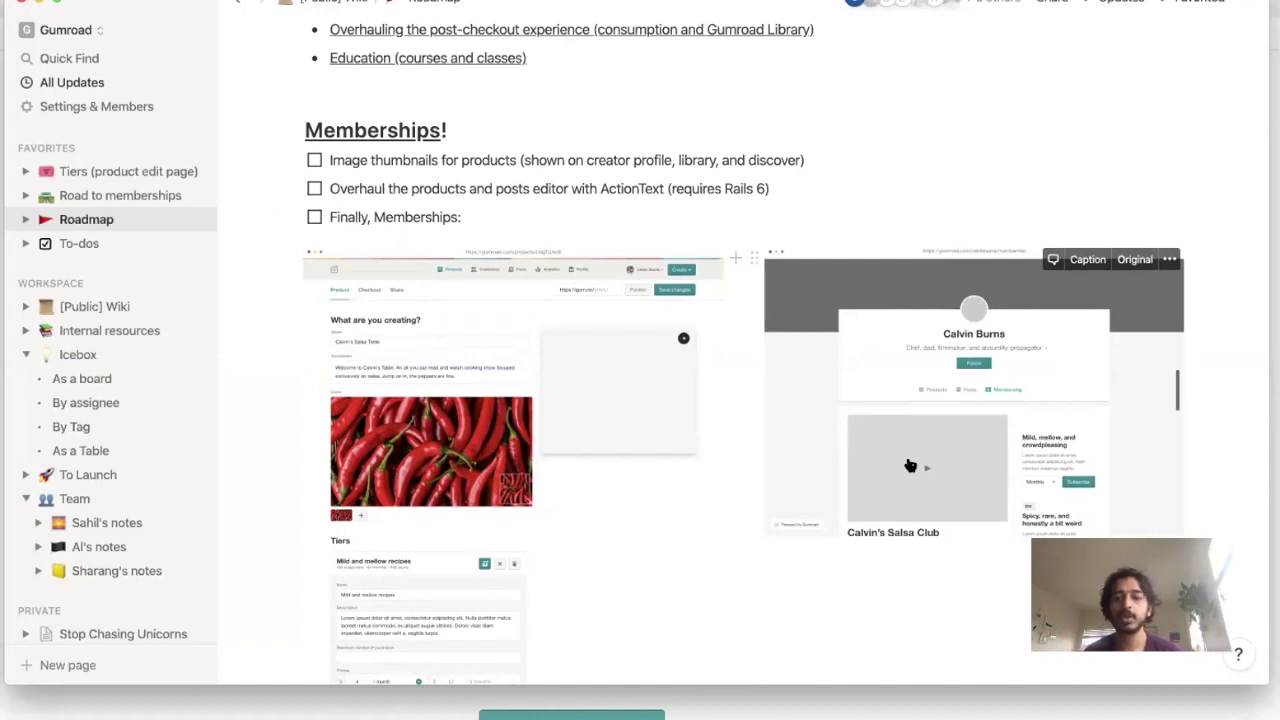
Switch to Finder and compress all files in the Desktop folder into one ZIP archive
click(251, 696)
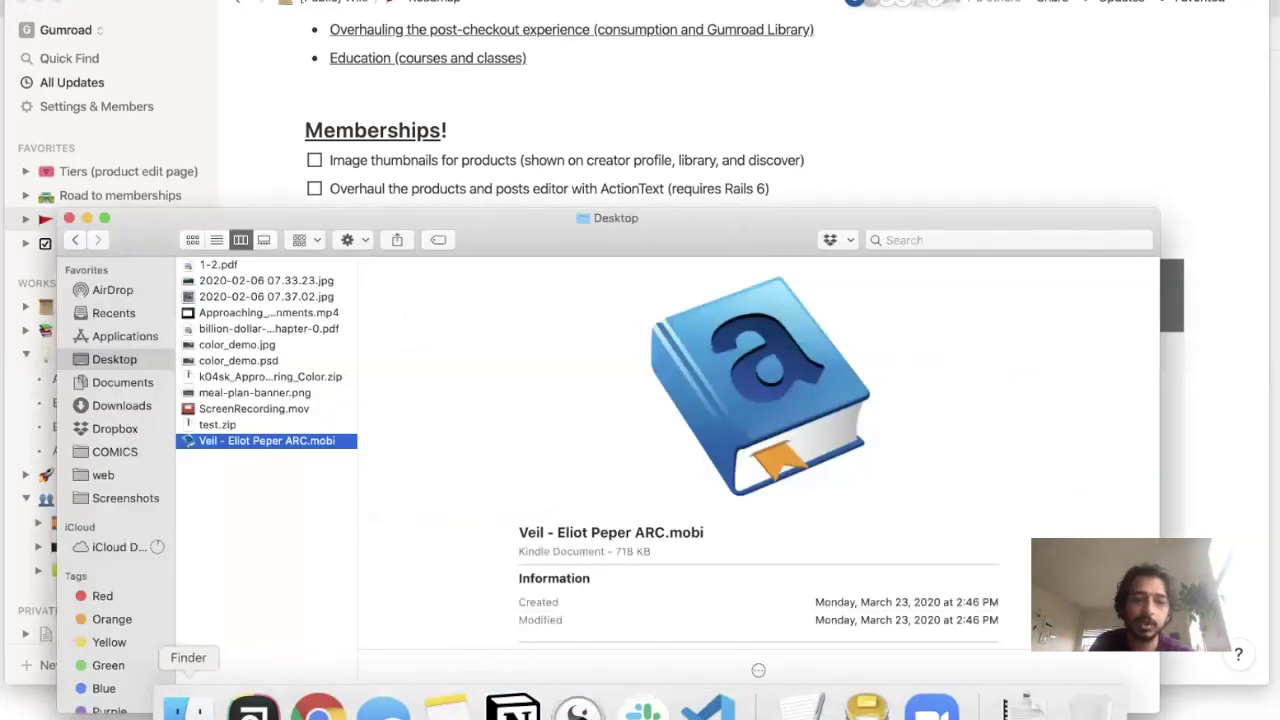
key(super+a)
right_click(290, 312)
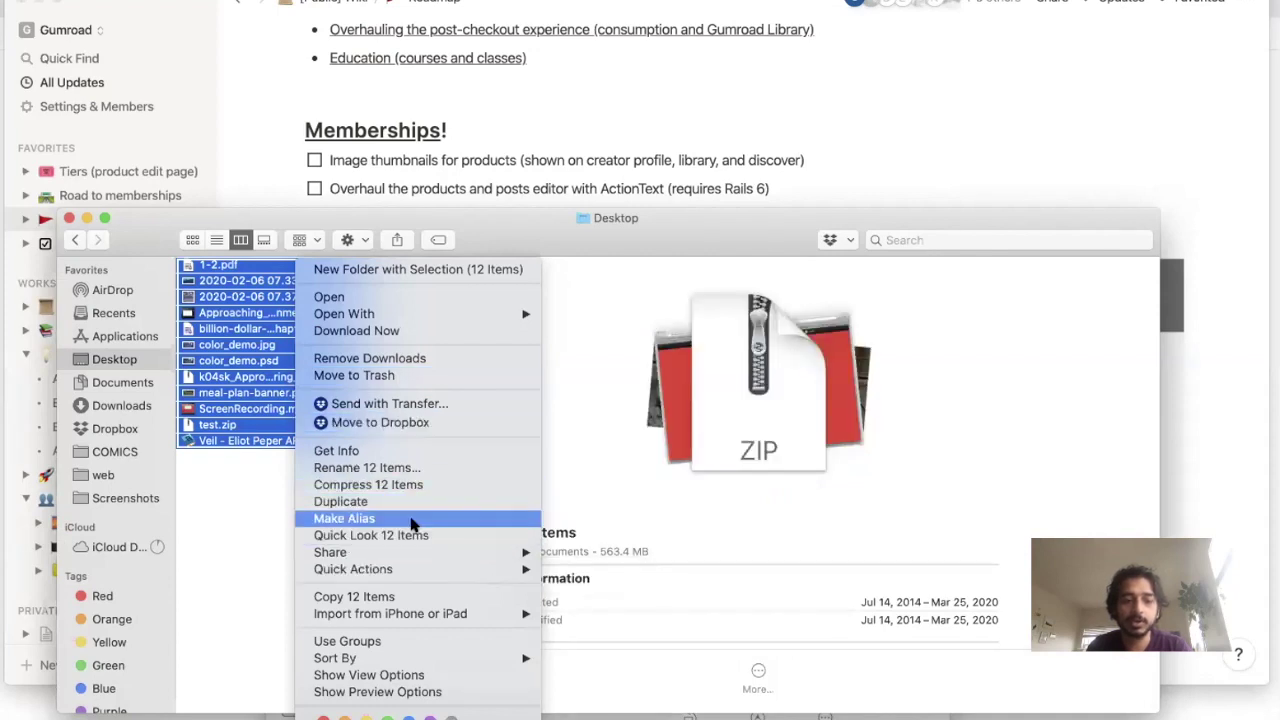
click(372, 485)
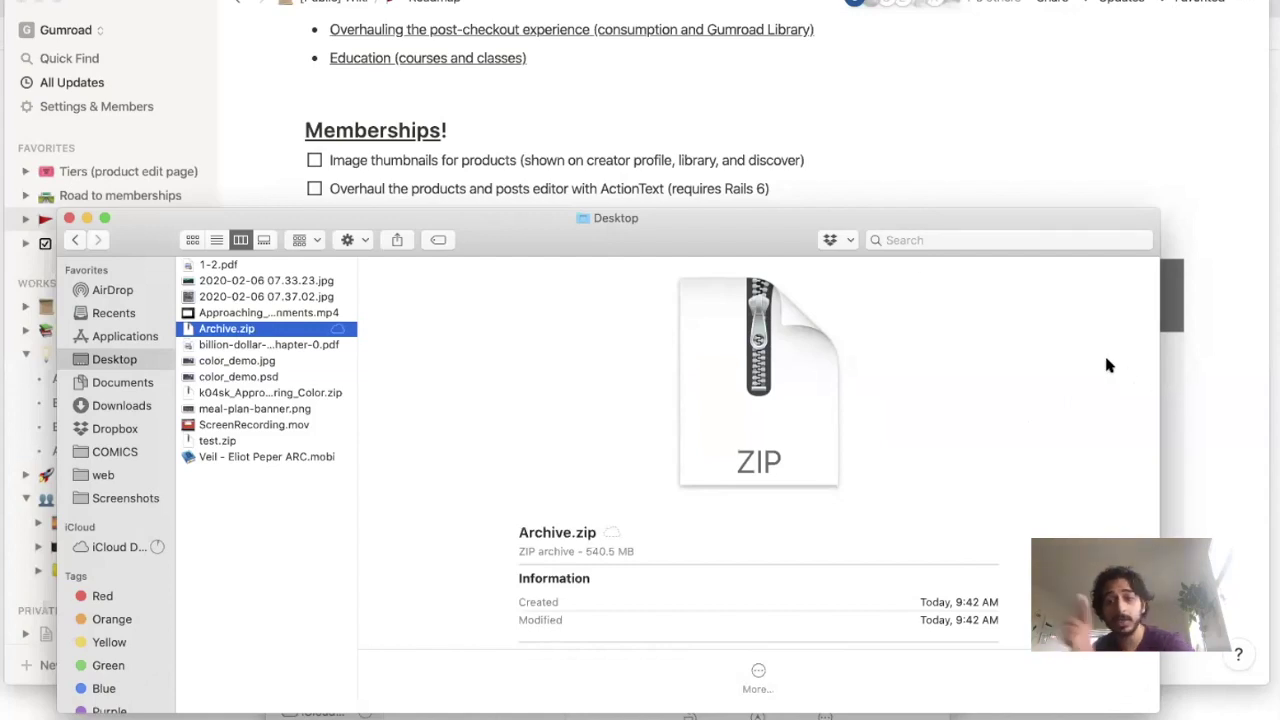
Return to the Roadmap page in Notion and highlight the "Image thumbnails for products" item under Memberships
click(645, 163)
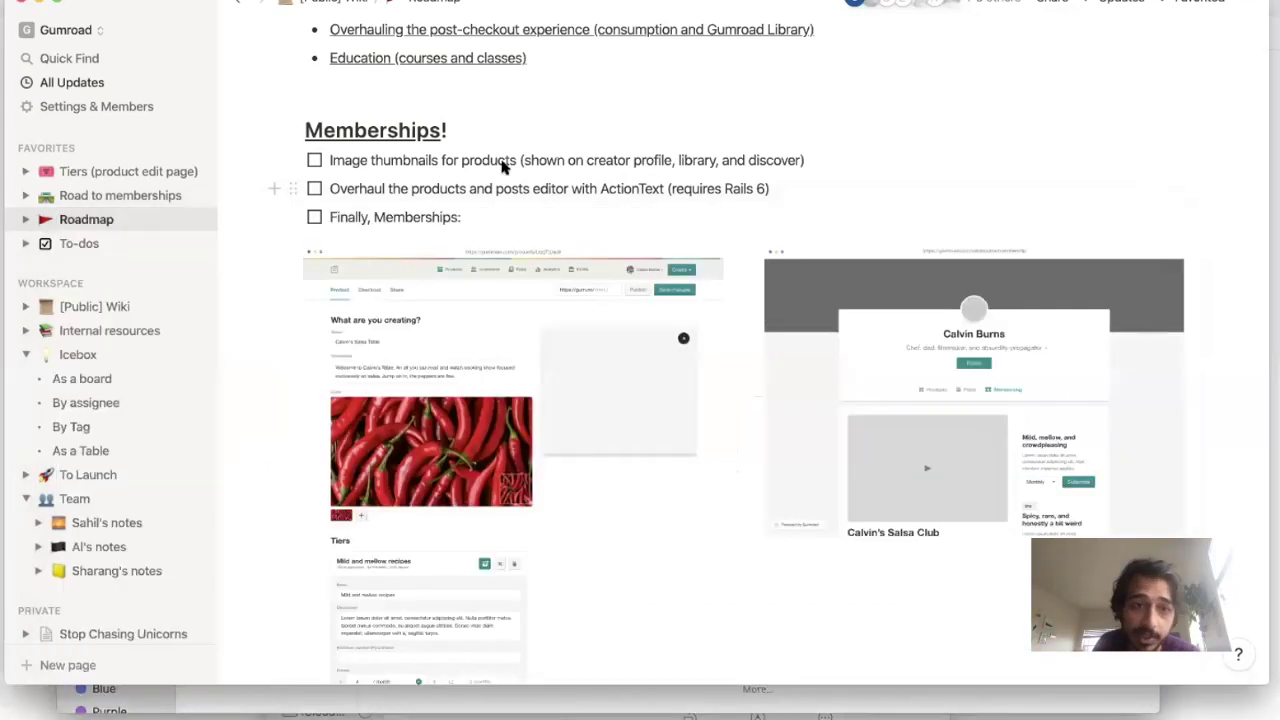
triple_click(433, 162)
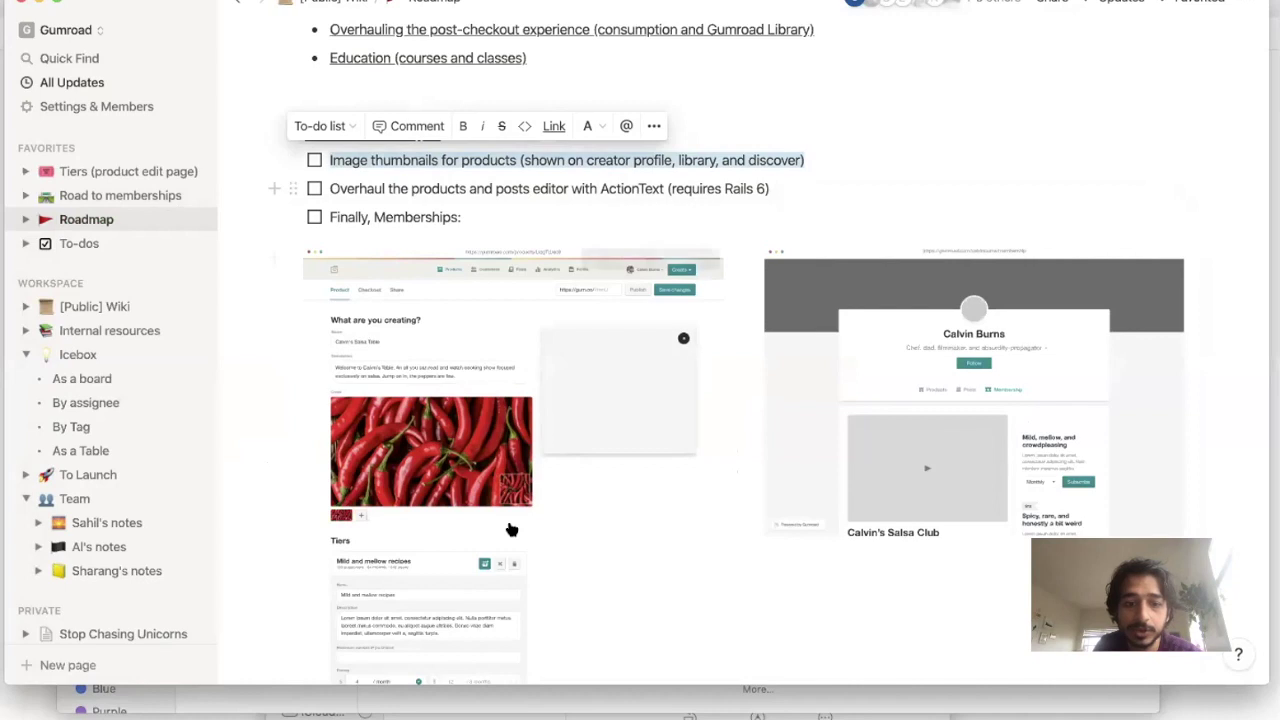
double_click(423, 159)
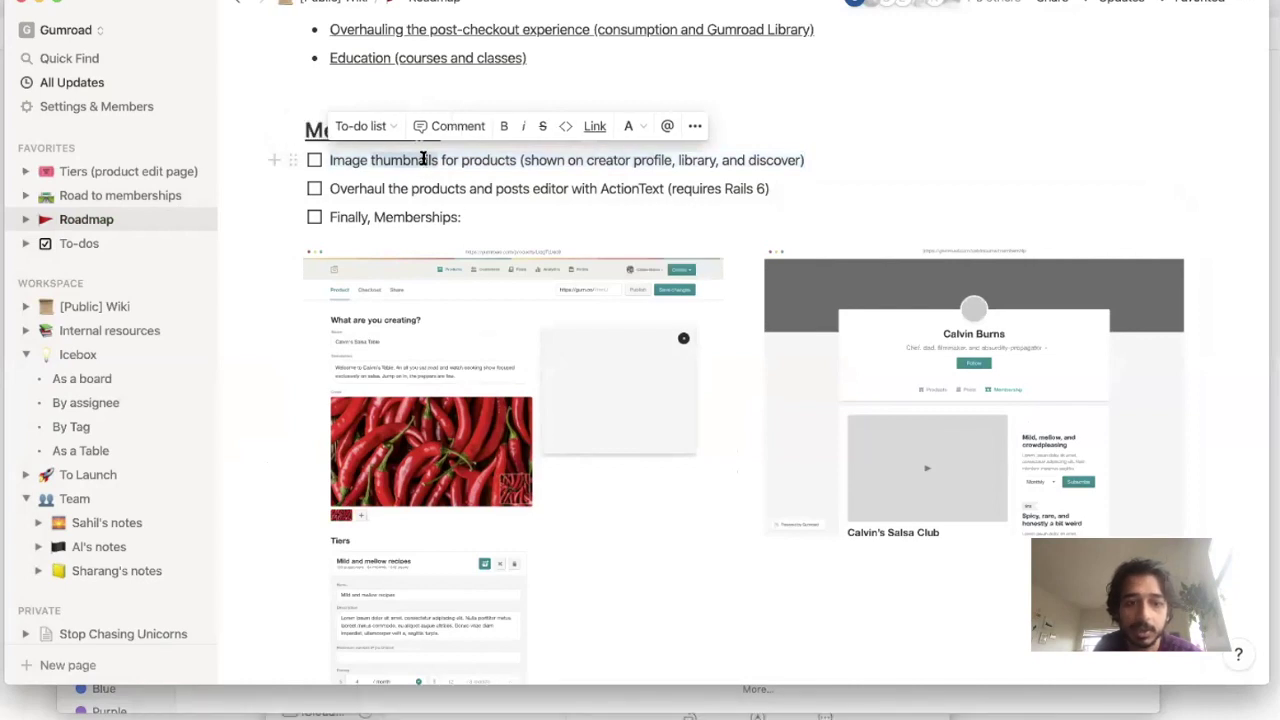
click(497, 507)
Switch to the full-size membership mockup in Chrome and view the cover with its thumbnail and the Tiers section
key(super+Tab)
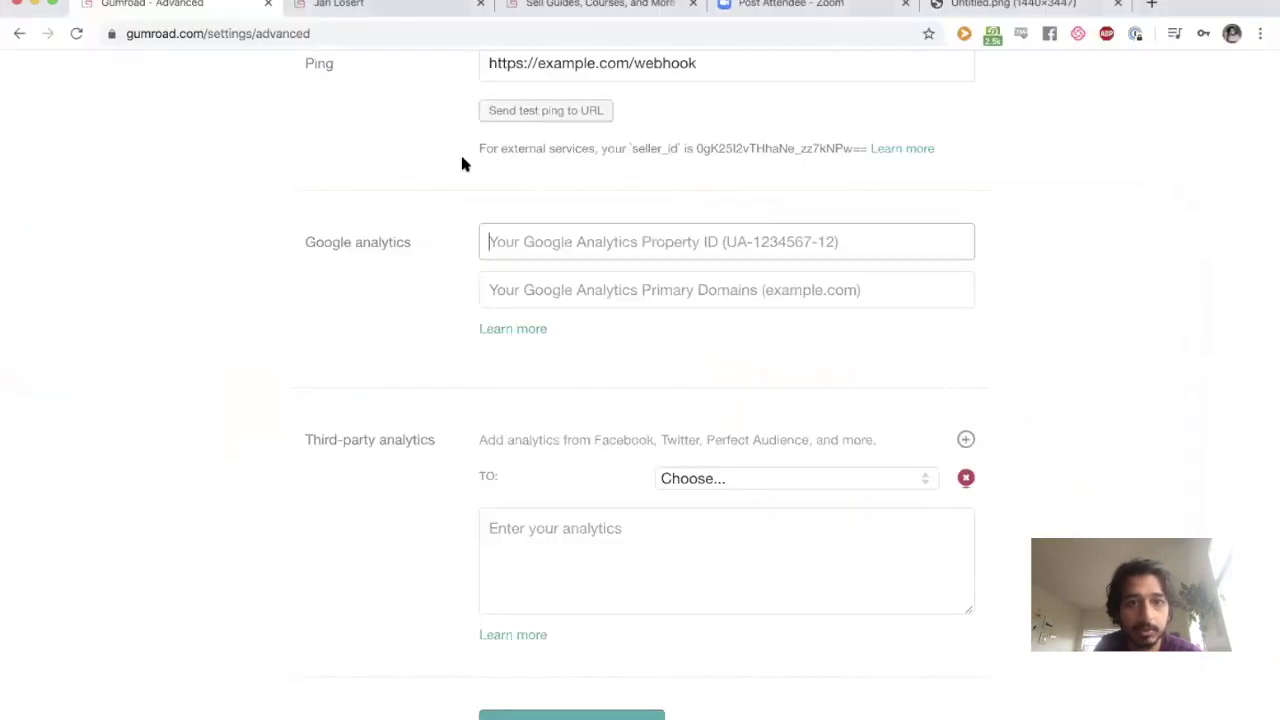
click(975, 5)
scroll(478, 512, down, 5)
scroll(478, 512, down, 1)
scroll(574, 356, up, 1)
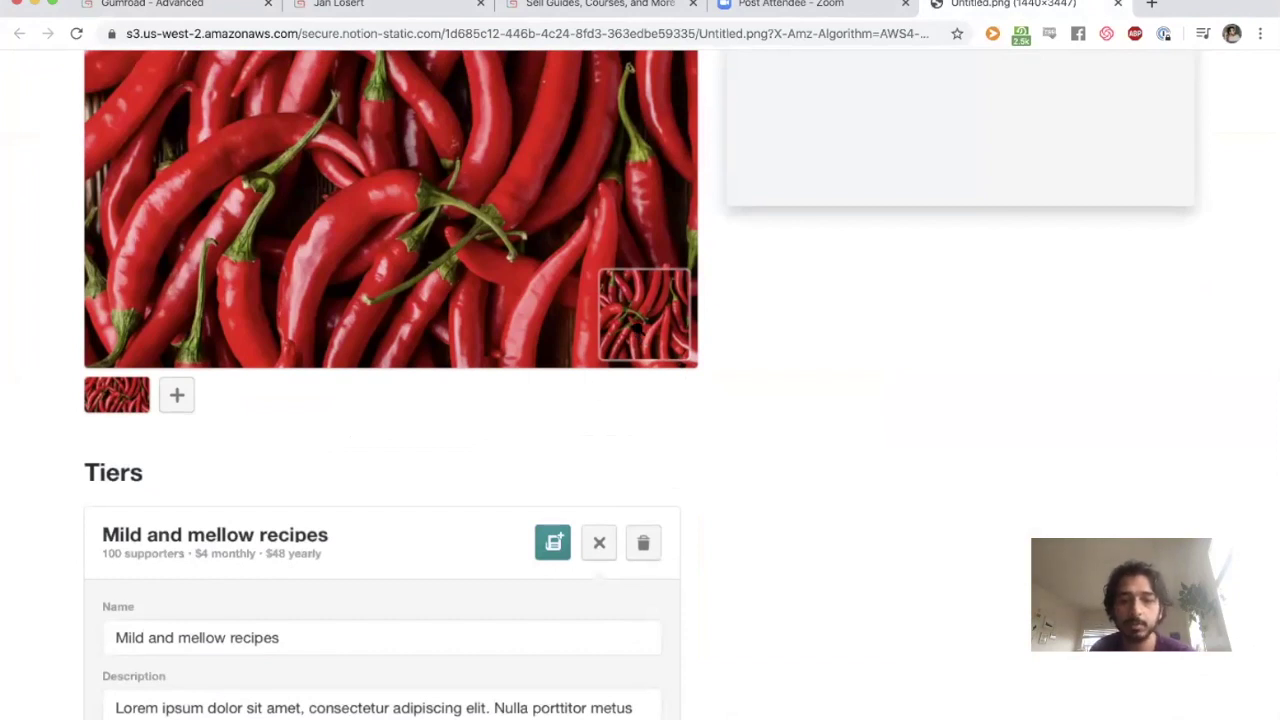
Load the creator's main Gumroad profile page by shortening the follow page's address to the creator's username
click(390, 5)
double_click(281, 34)
key(BackSpace)
key(BackSpace)
key(Return)
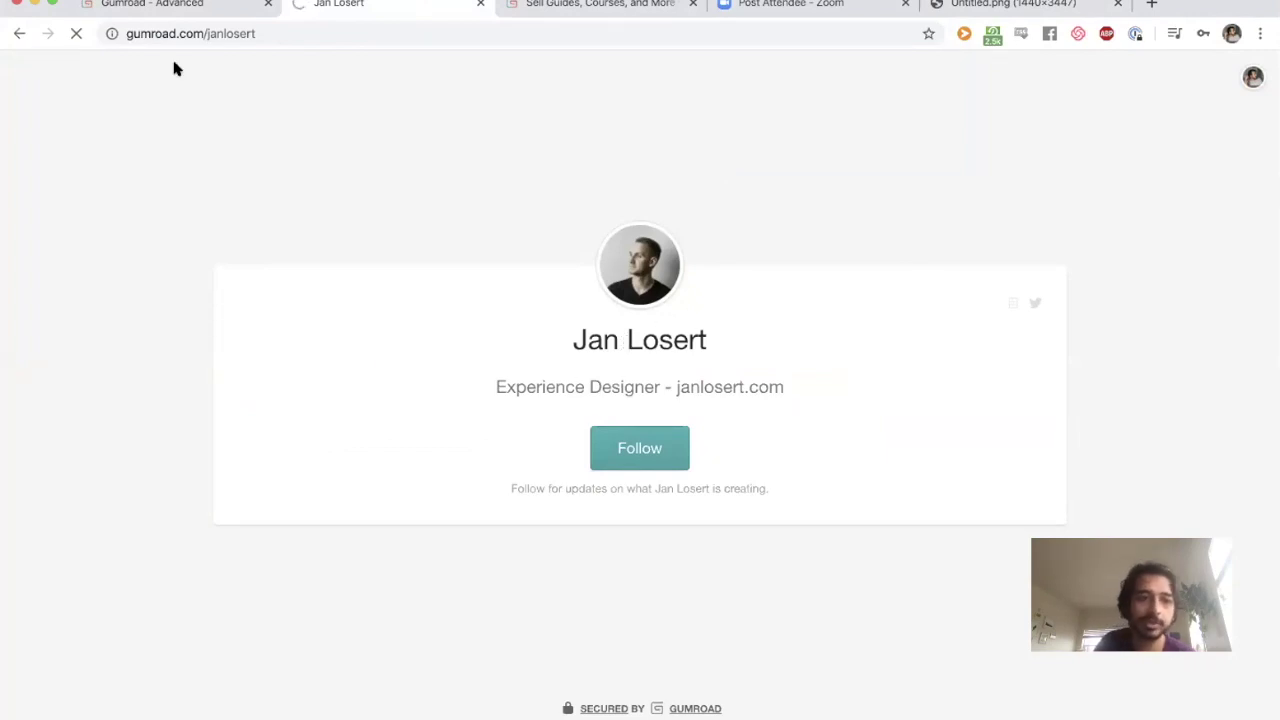
Return to Gumroad's Advanced settings and switch the account from selling to buying to open the library
click(129, 8)
scroll(845, 139, up, 4)
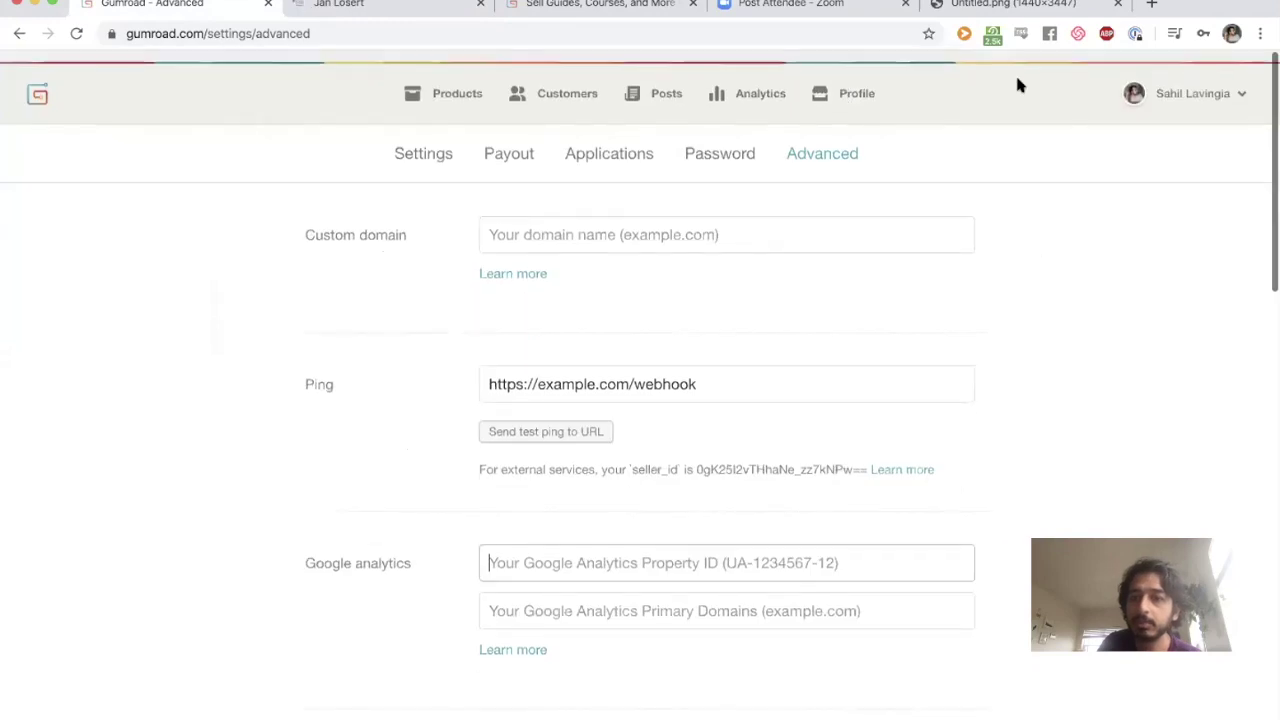
click(1187, 81)
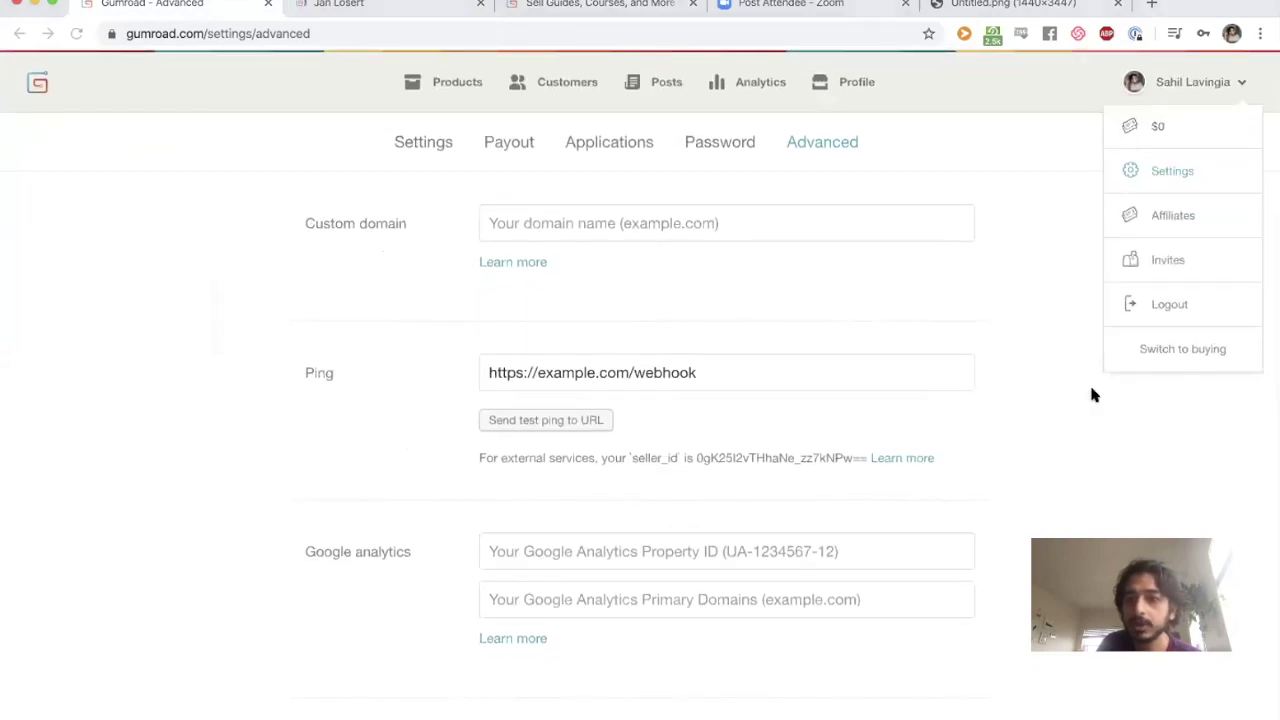
click(1190, 352)
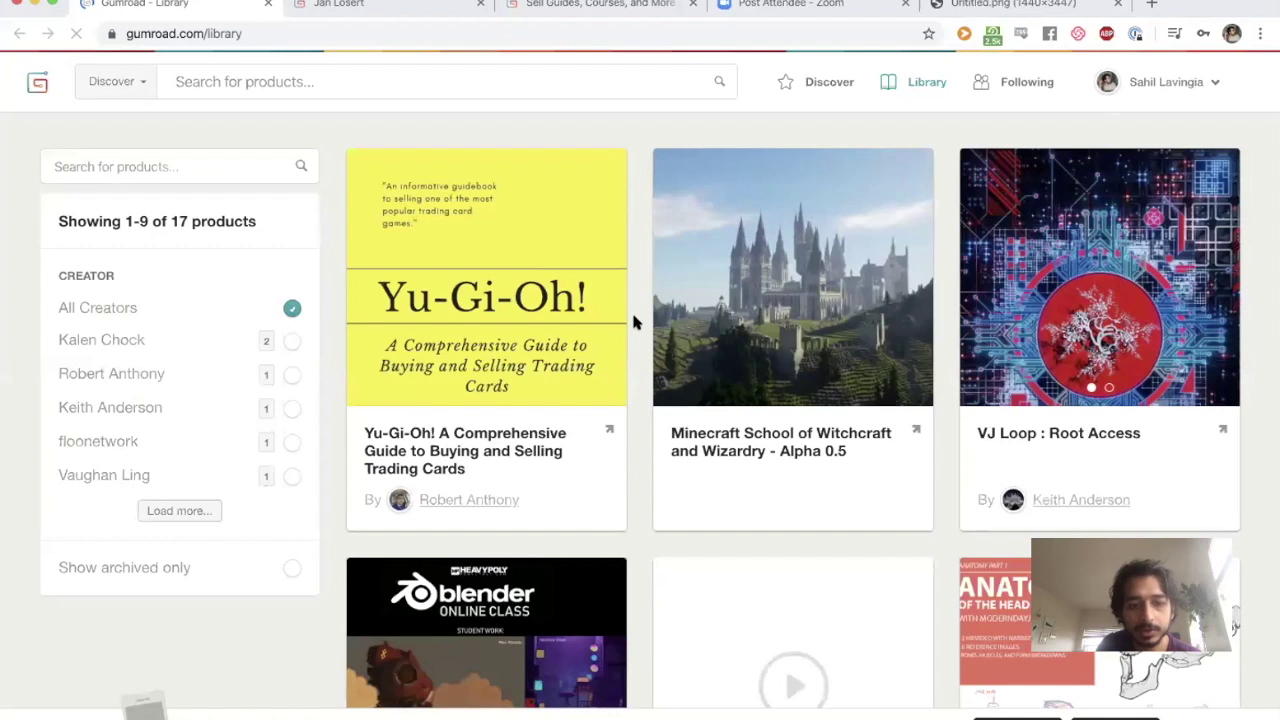
View the Yu-Gi-Oh! guide's library options, including the Send to Kindle form, and close them without sending
click(540, 280)
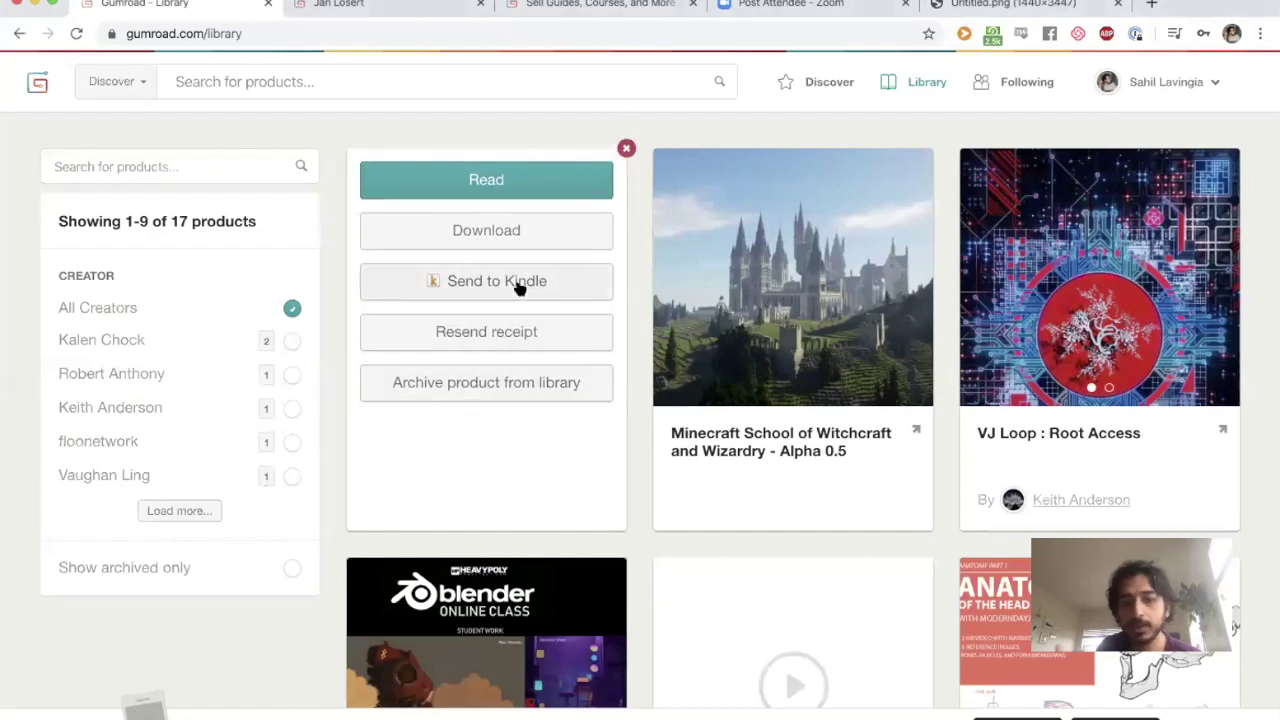
click(518, 284)
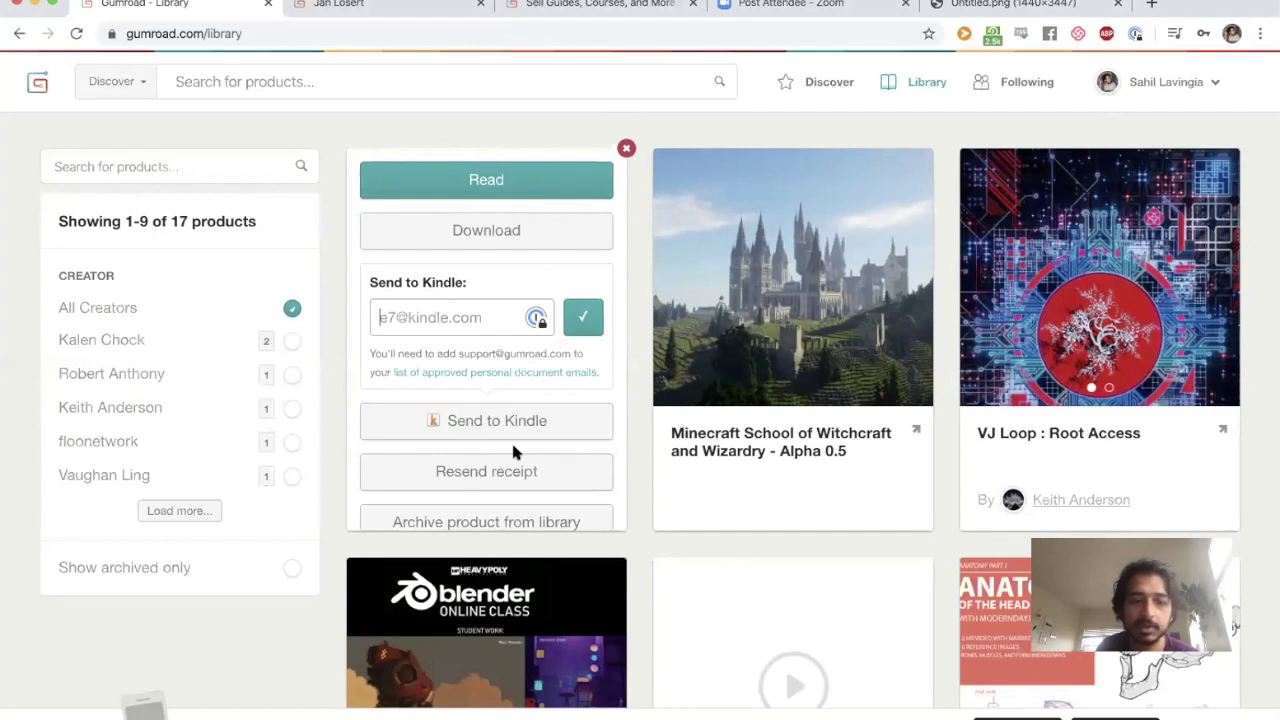
scroll(513, 452, down, 1)
scroll(503, 451, down, 2)
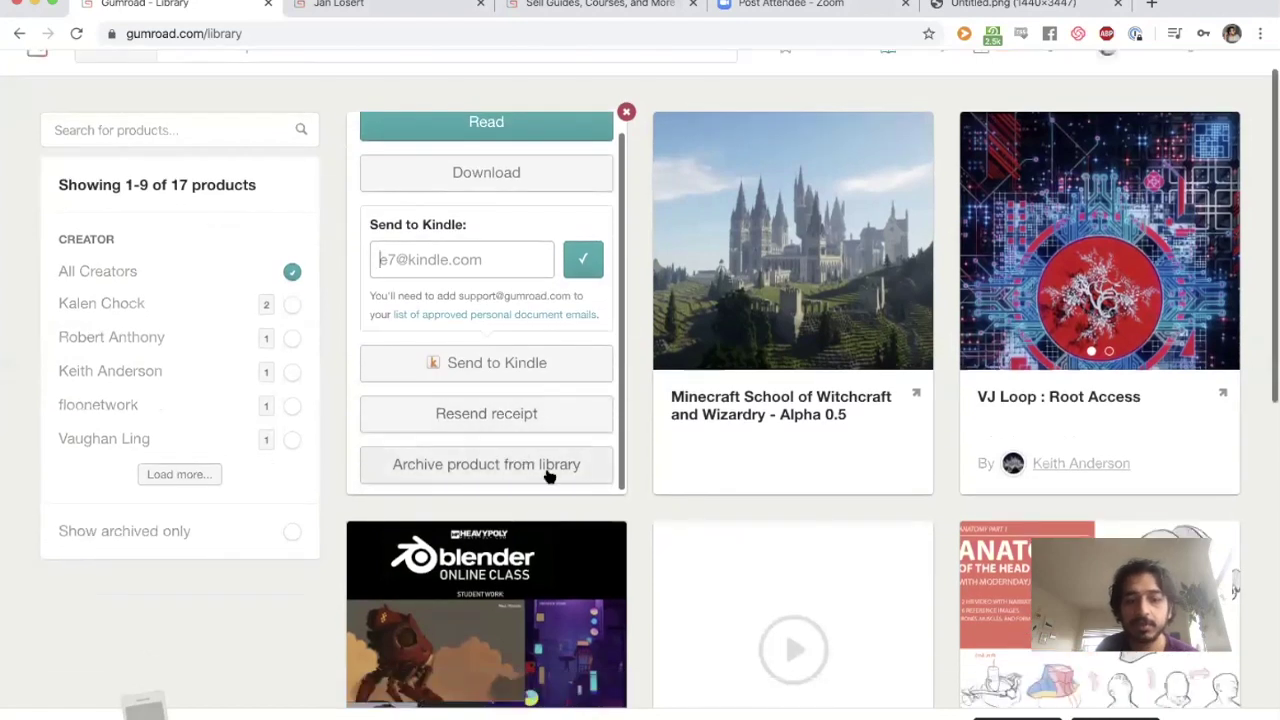
click(624, 111)
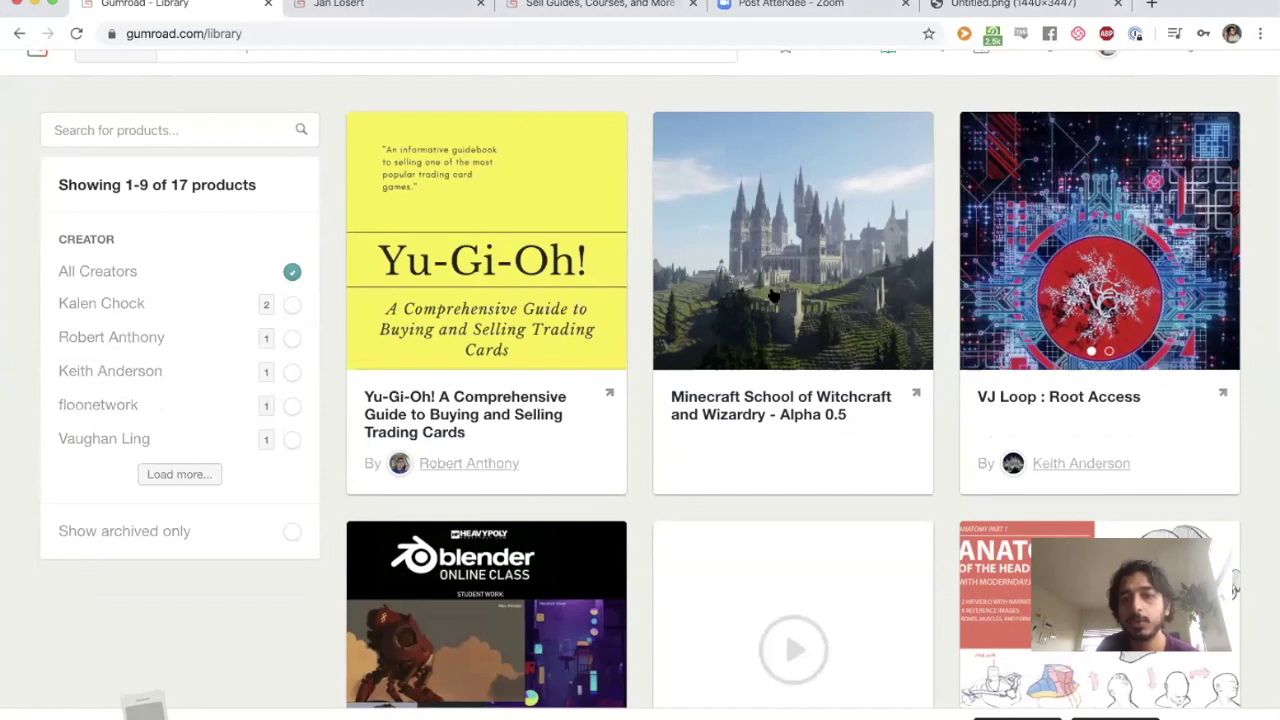
Browse the purchased products in the library and open the product page of the Yu-Gi-Oh! guide
scroll(541, 317, down, 2)
scroll(538, 314, down, 5)
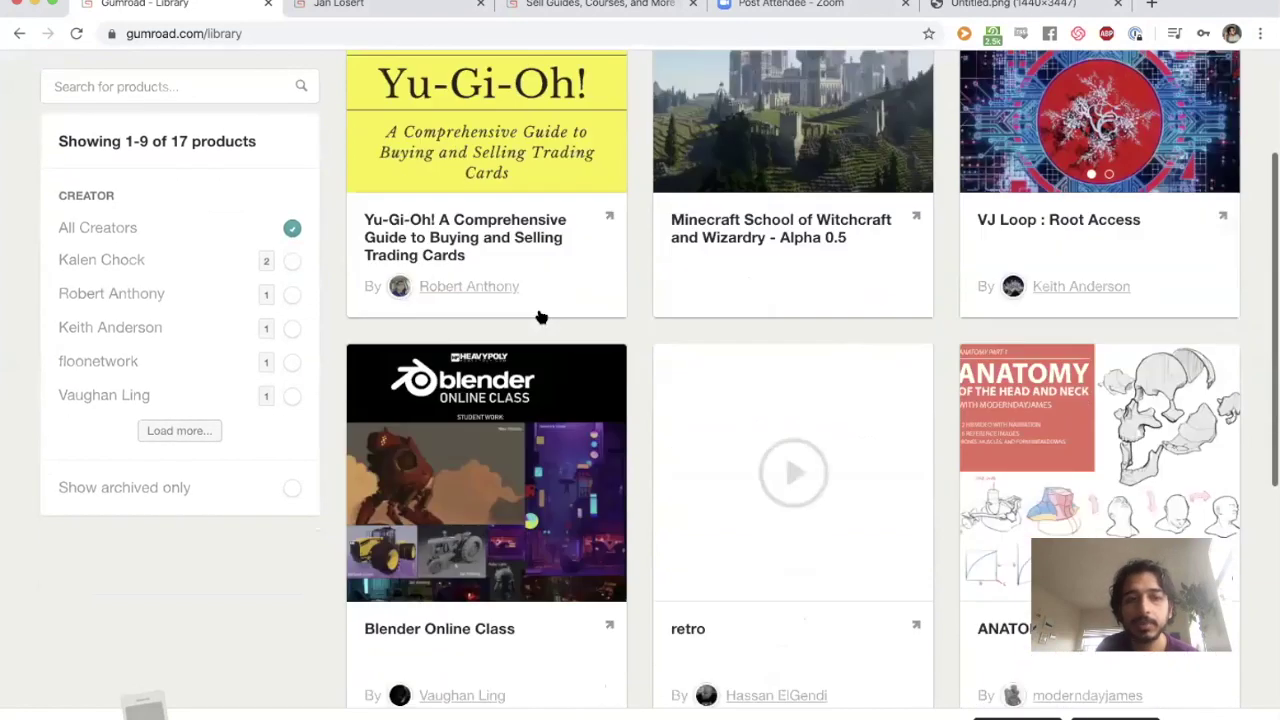
scroll(538, 310, up, 5)
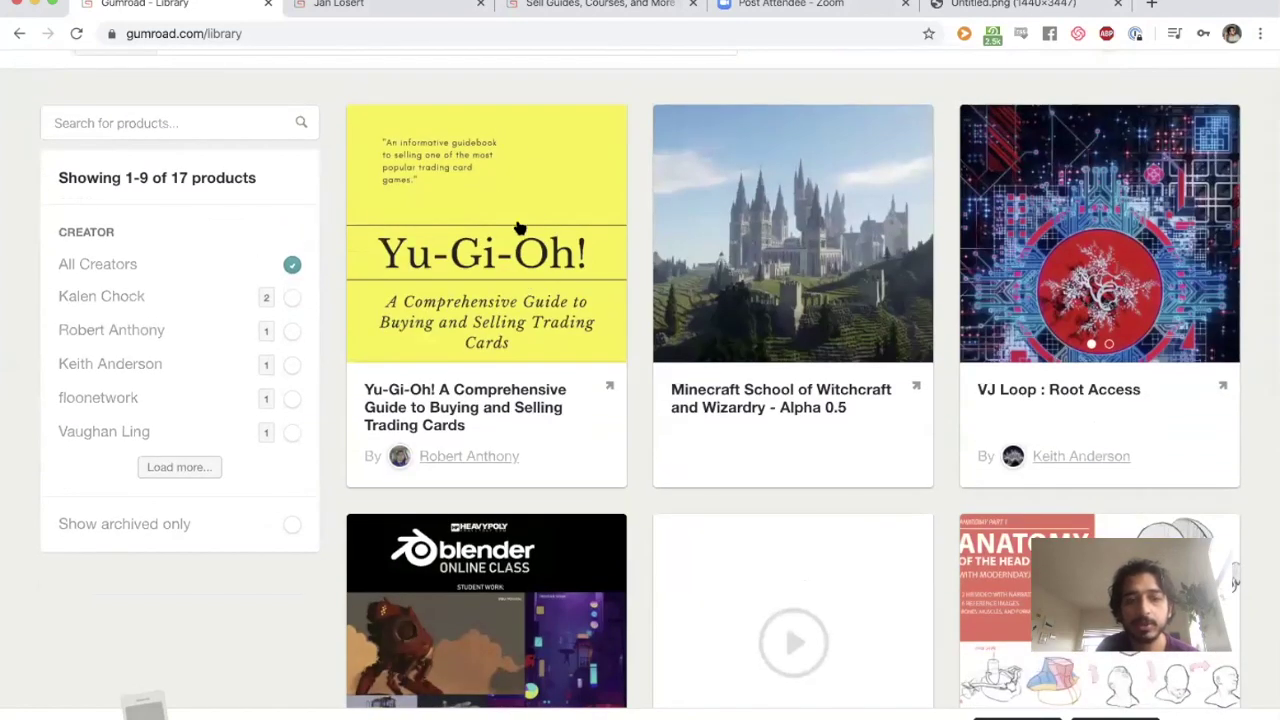
click(604, 386)
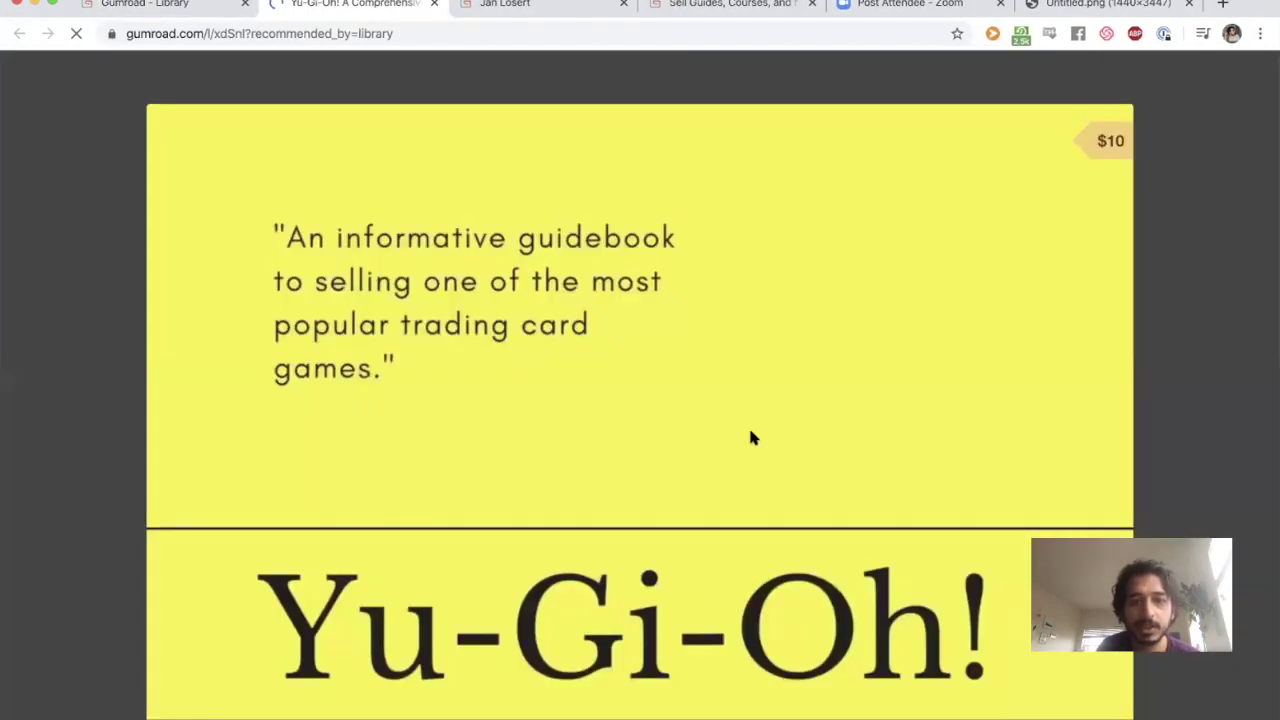
scroll(748, 430, down, 6)
scroll(748, 416, down, 4)
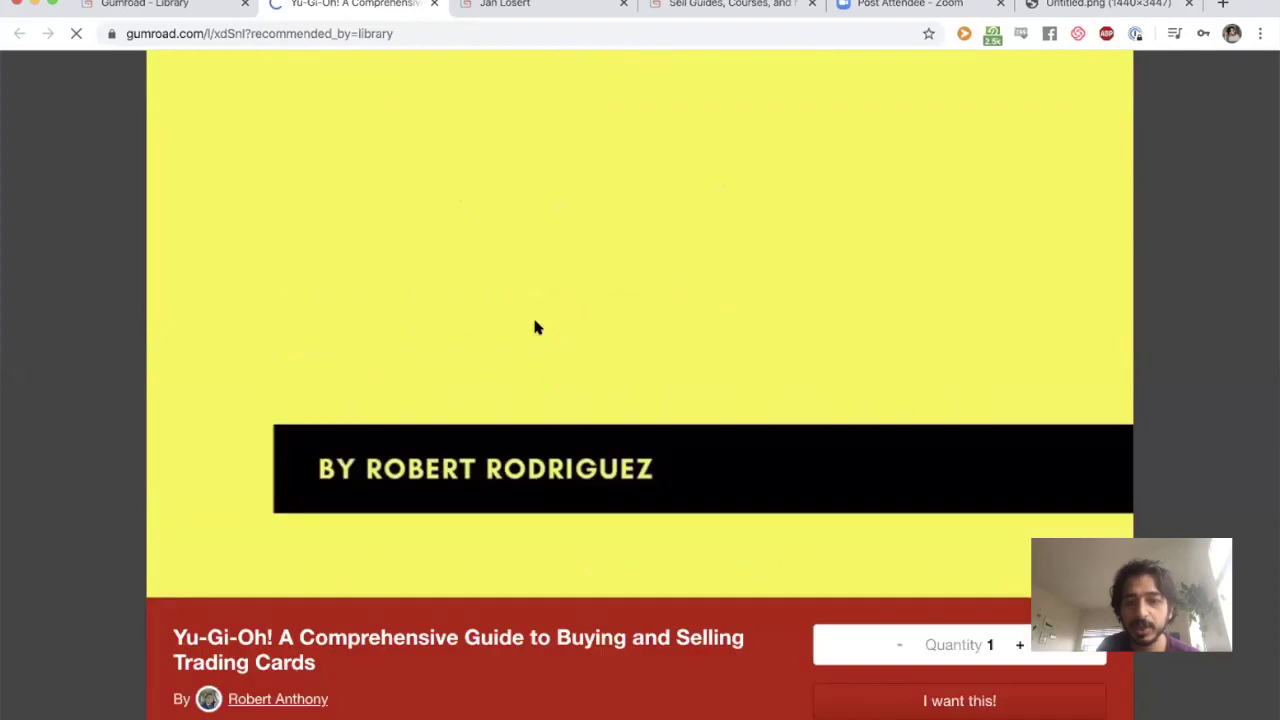
Narrow the browser window to preview the product page's mobile layout, and restore the window to full width
drag(118, 539, 123, 535)
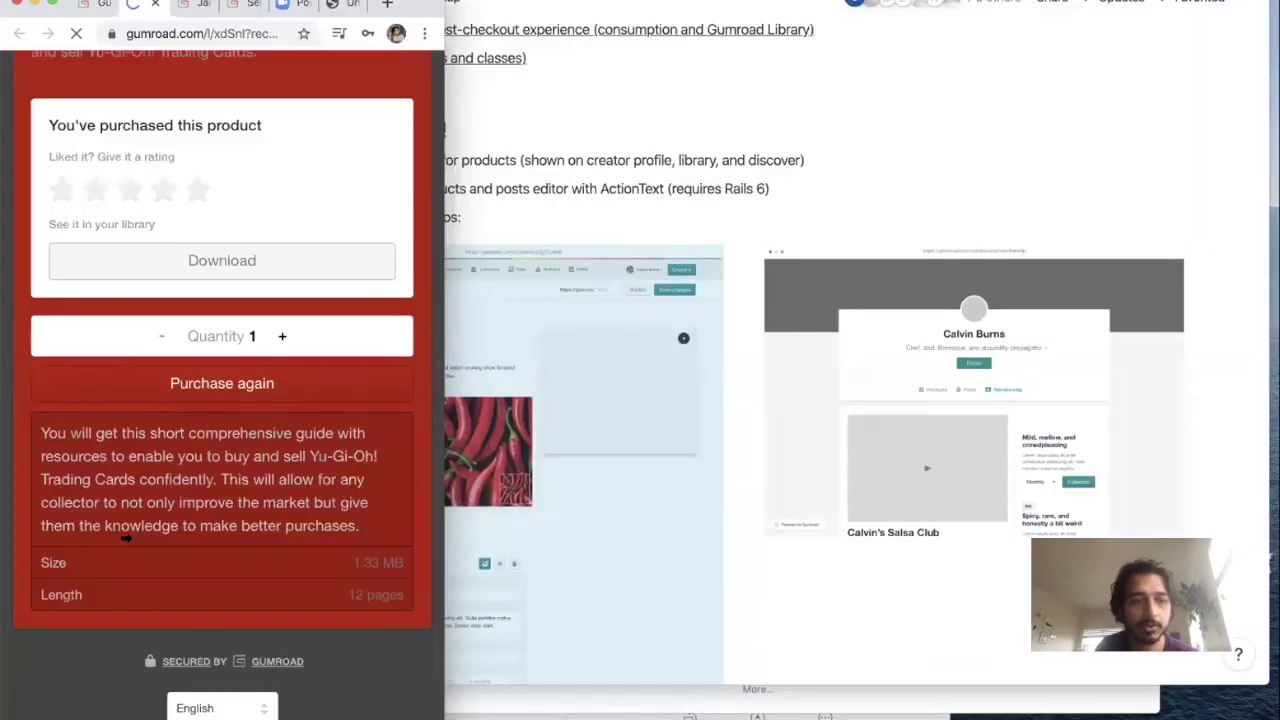
scroll(186, 432, up, 10)
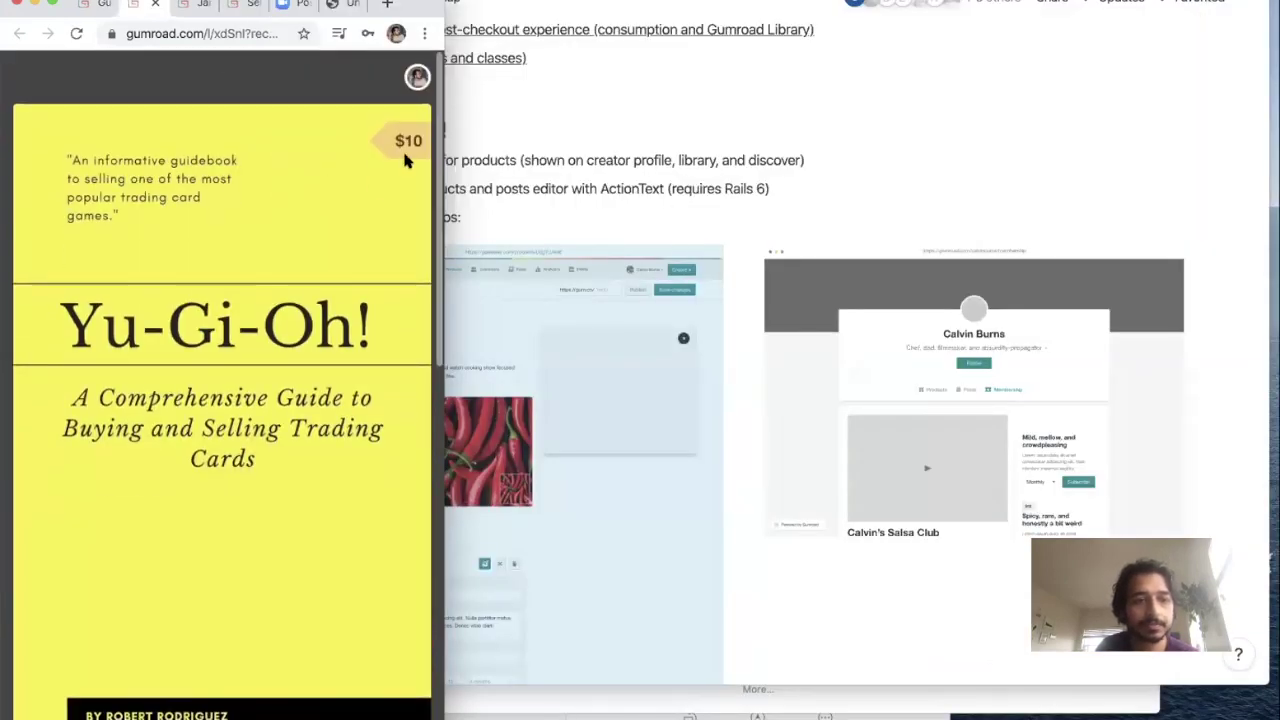
drag(444, 175, 1278, 214)
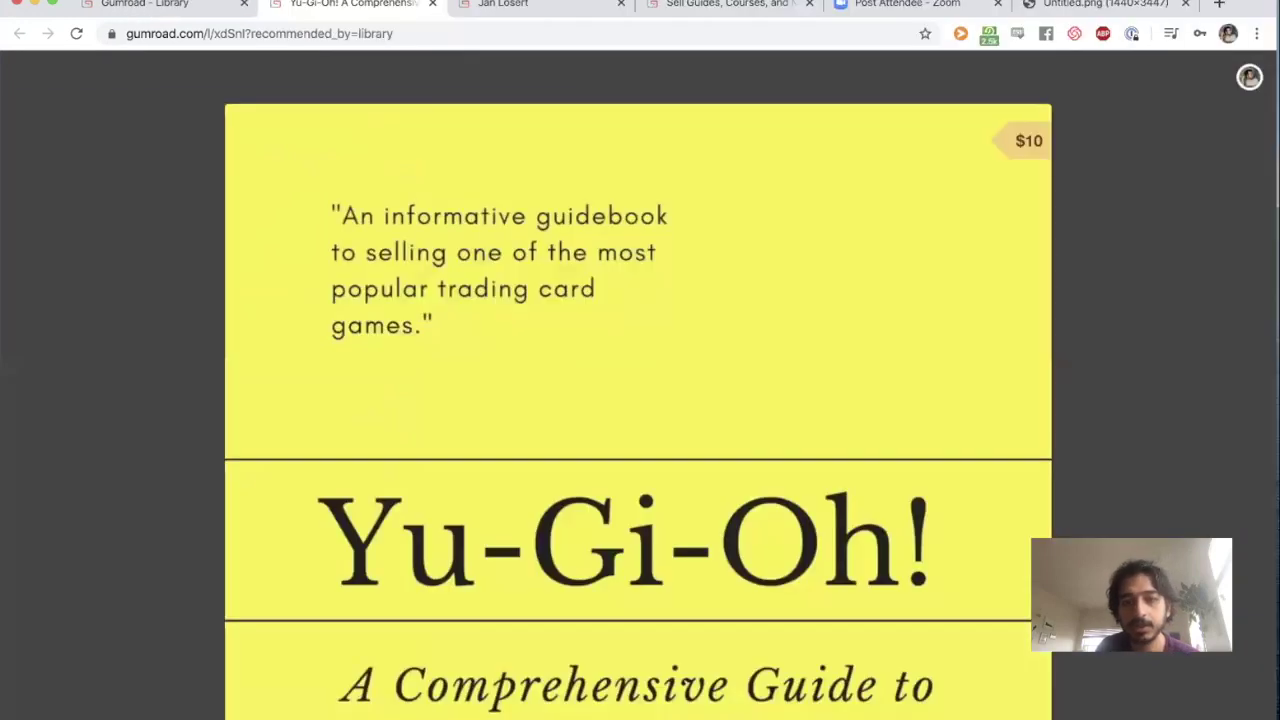
scroll(787, 269, down, 6)
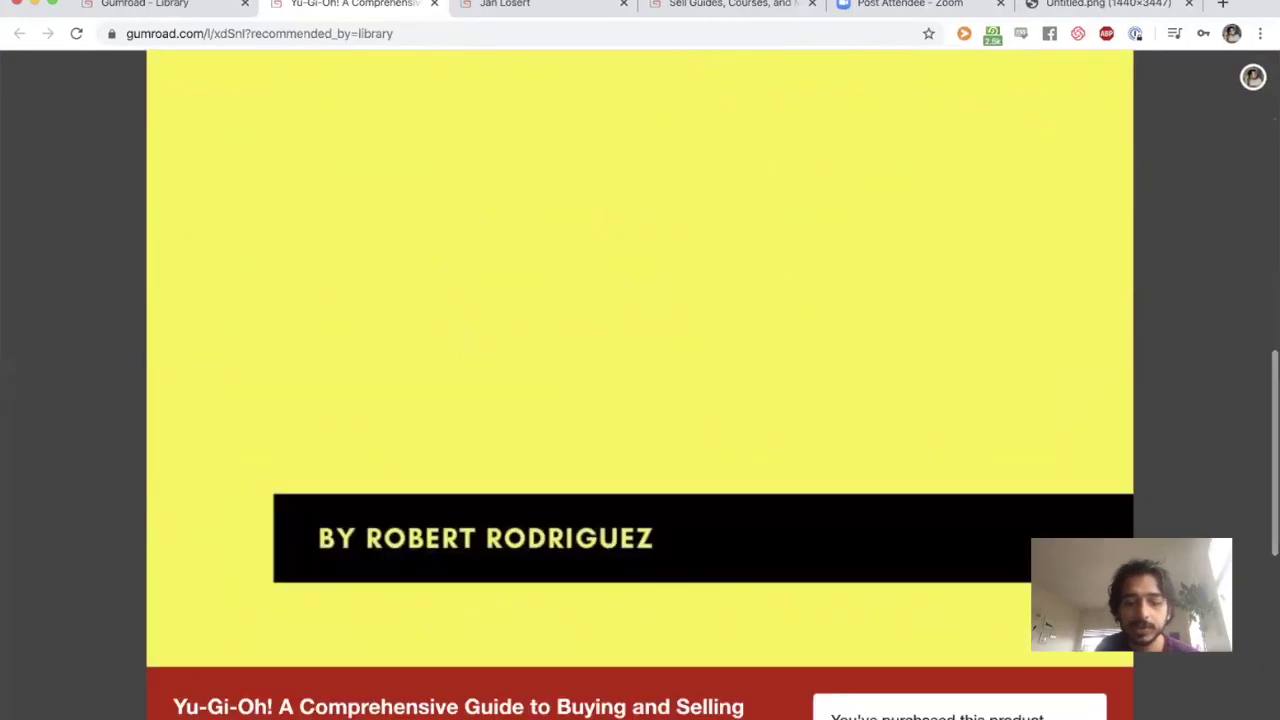
Switch to the Roadmap in Notion and view the creator profile's Membership mockup enlarged, closing it when done
click(516, 695)
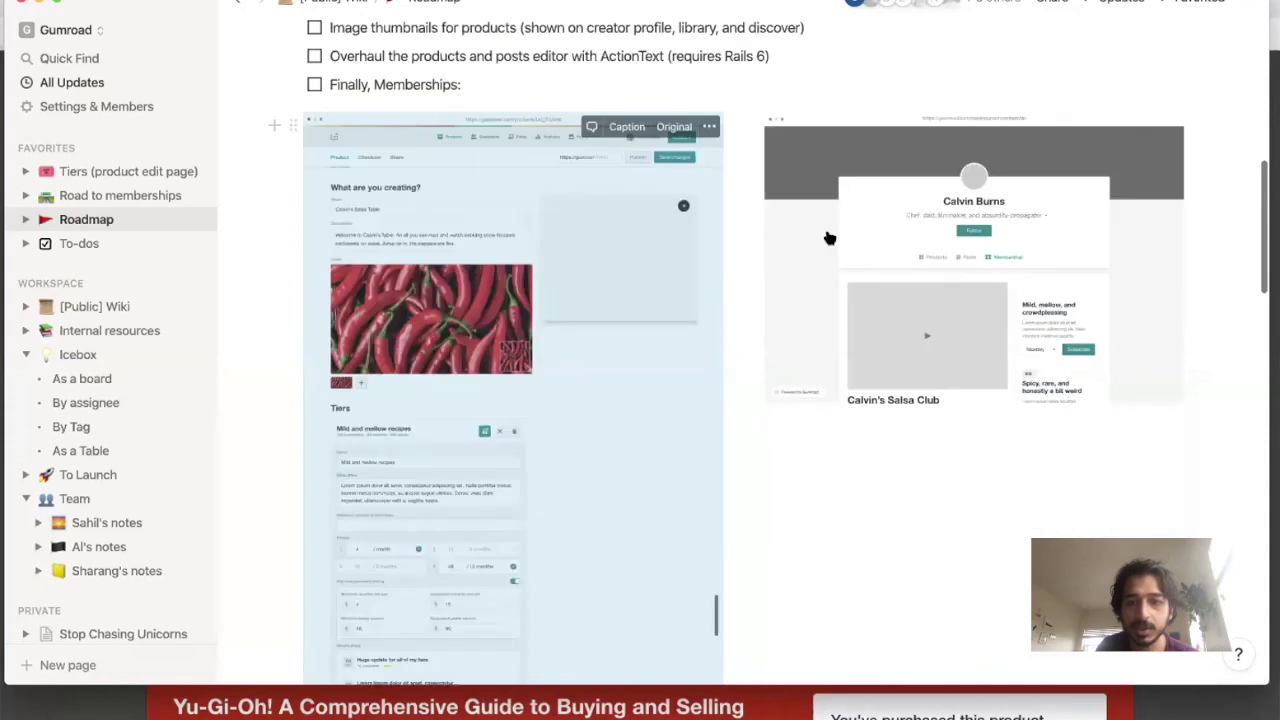
click(768, 265)
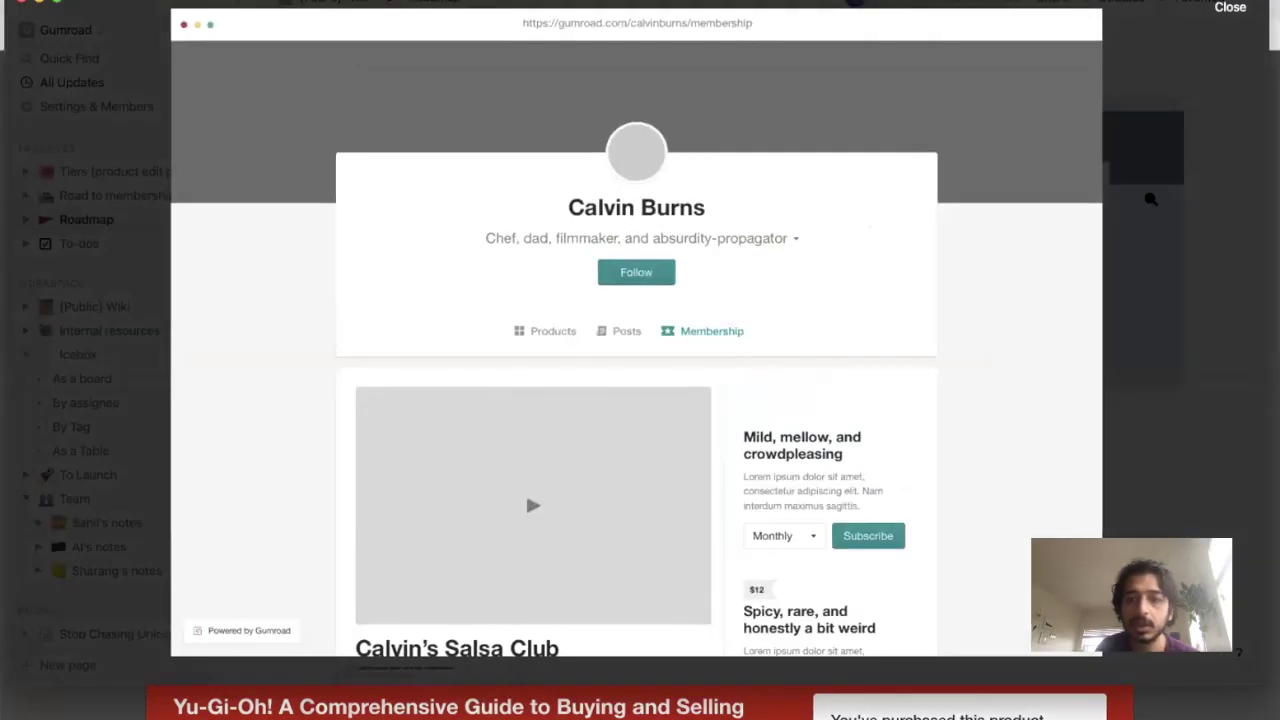
click(1150, 199)
Find the Apple Pay mockup under "Overhauling the checkout experience" and view it enlarged, closing it when done
scroll(486, 176, down, 6)
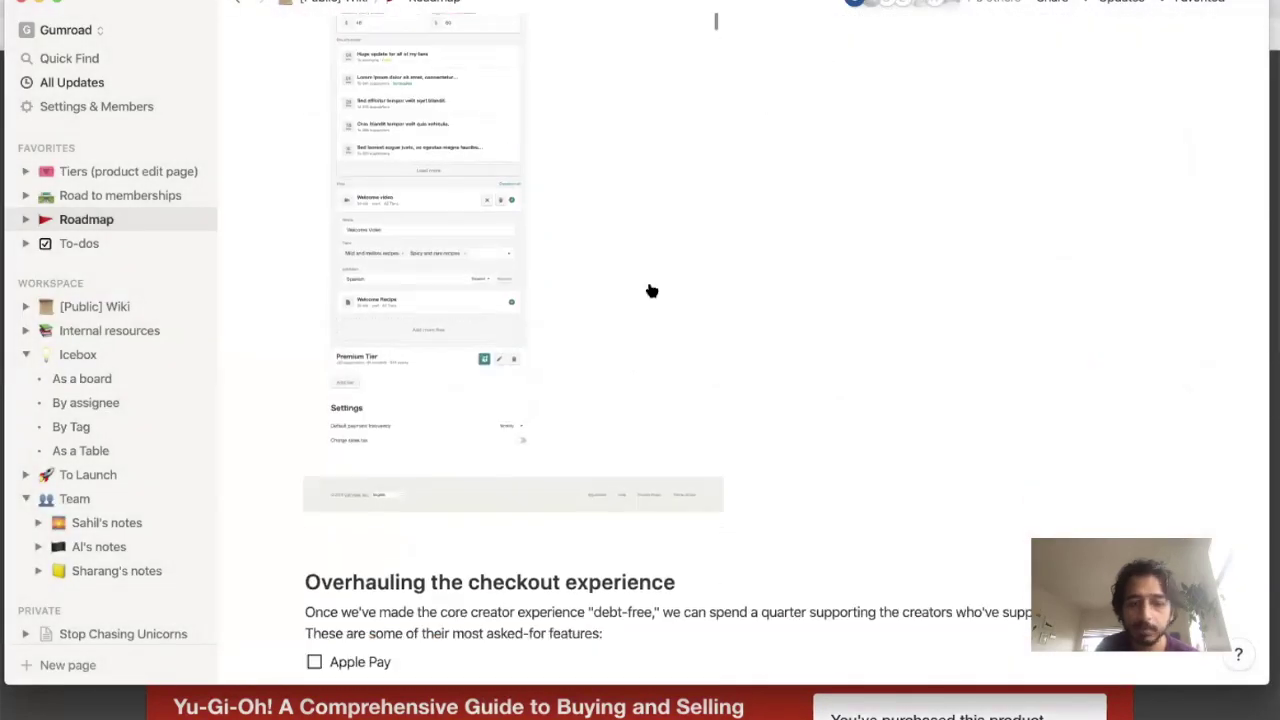
scroll(651, 291, down, 5)
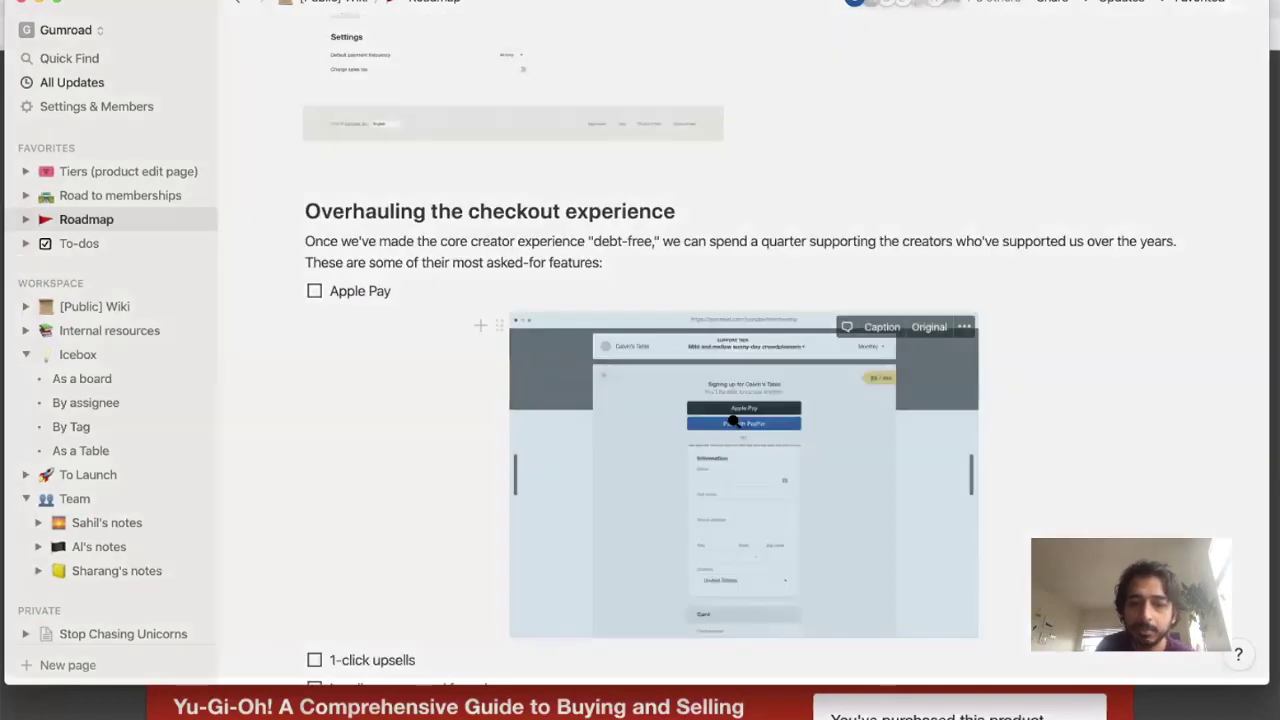
click(733, 421)
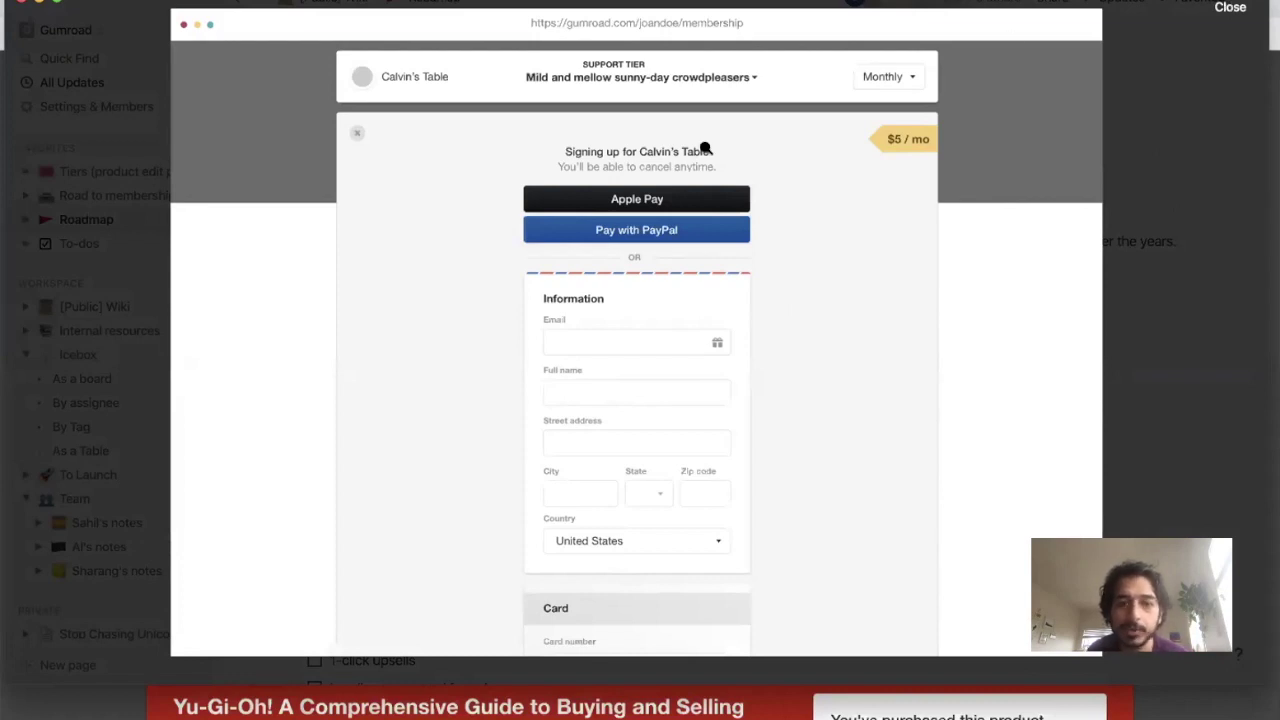
click(1222, 12)
Highlight the "1-click upsells" roadmap item and place the cursor in "Landing pages and funnels"
scroll(713, 275, down, 3)
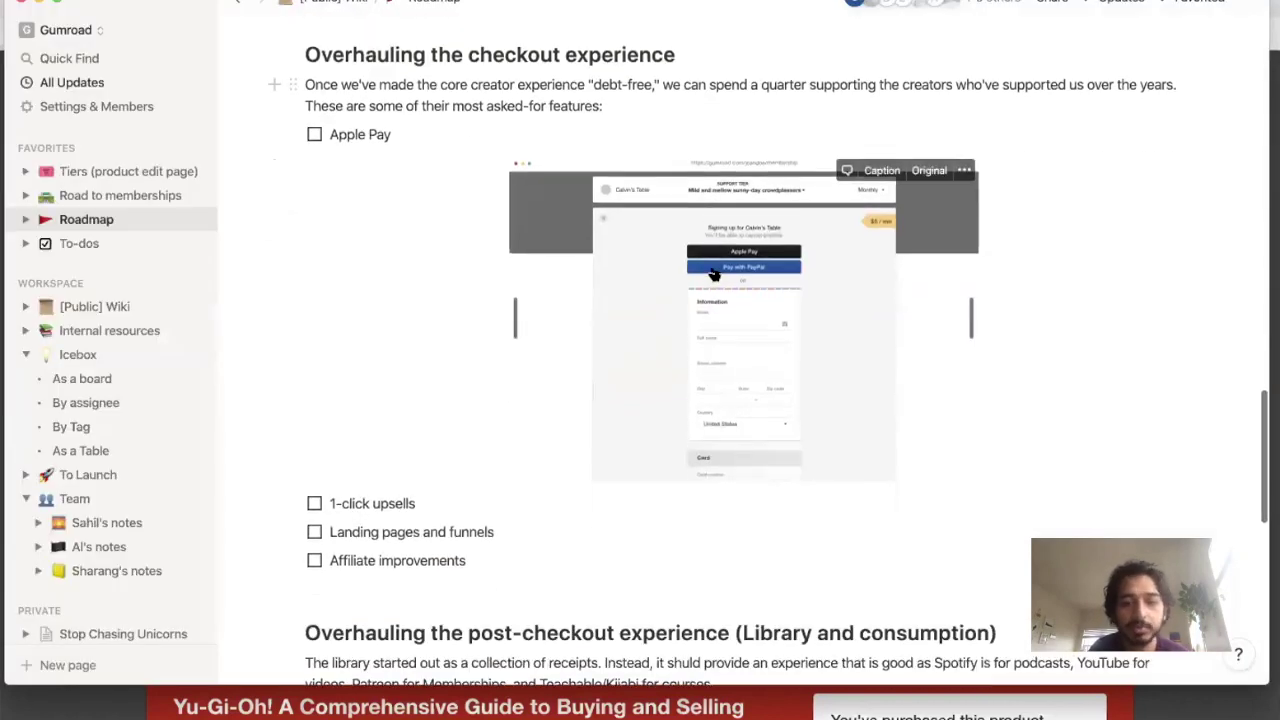
scroll(713, 275, down, 4)
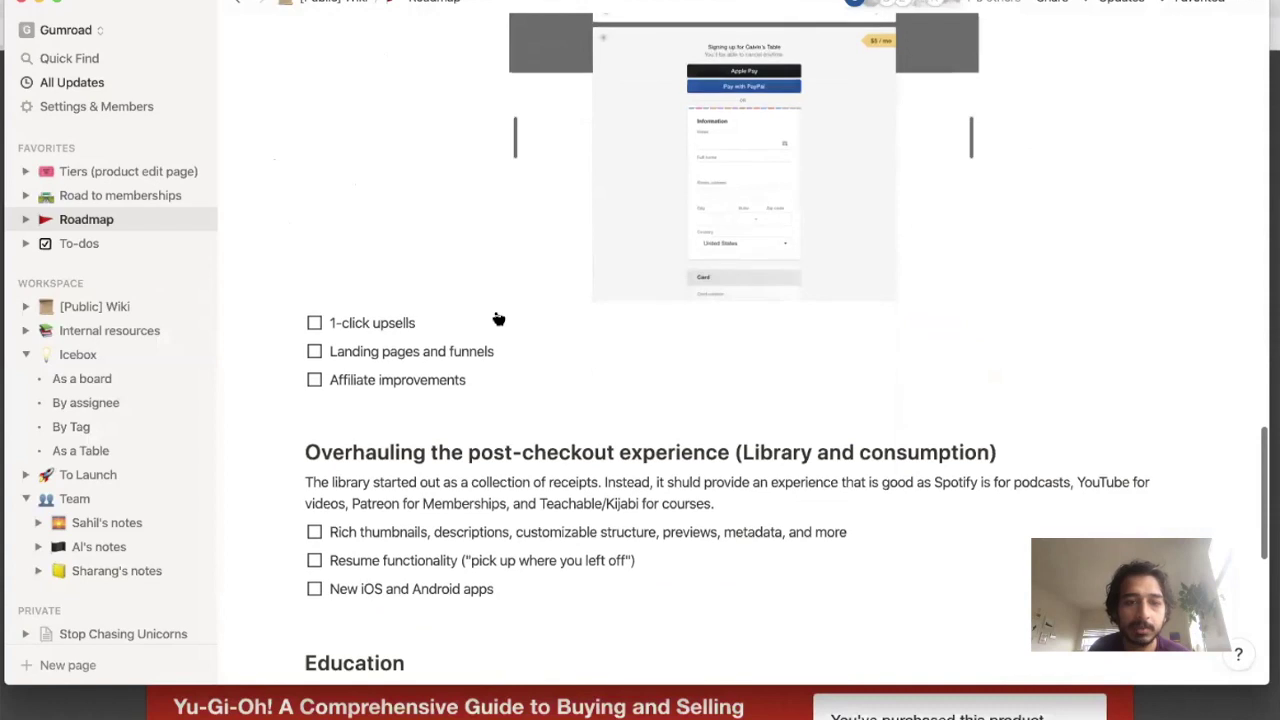
triple_click(405, 323)
scroll(663, 211, up, 1)
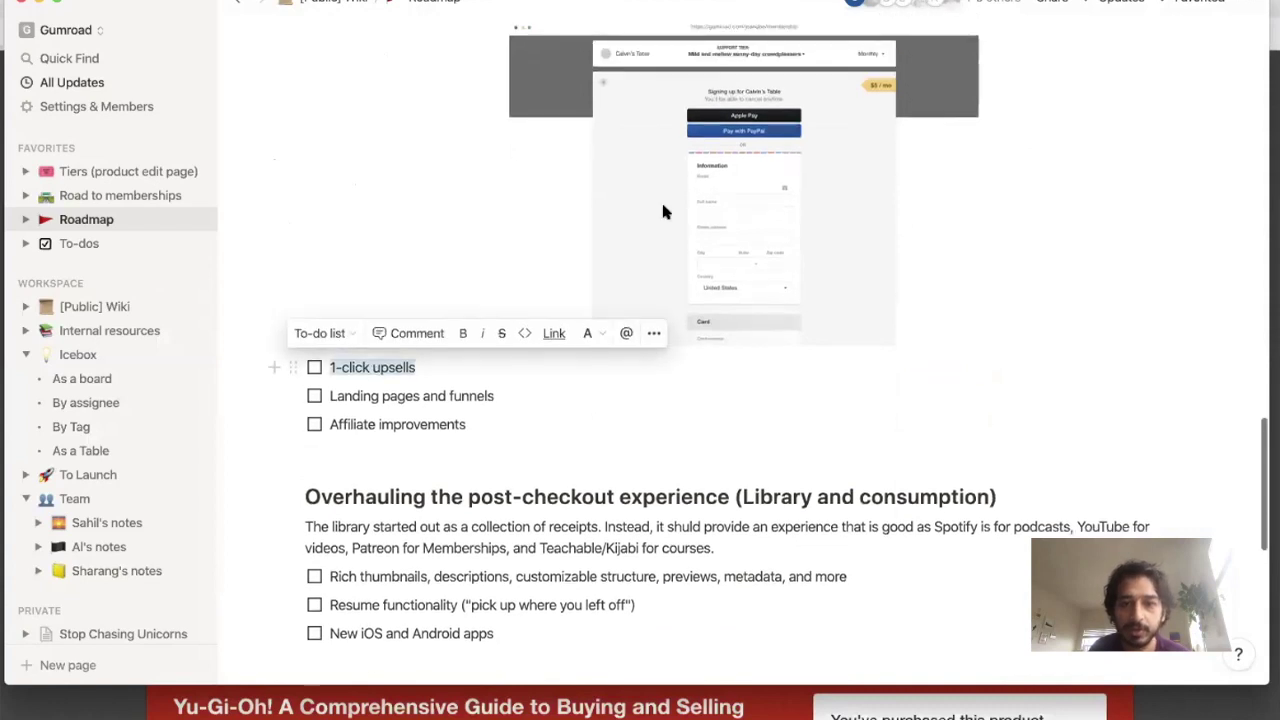
scroll(663, 211, up, 1)
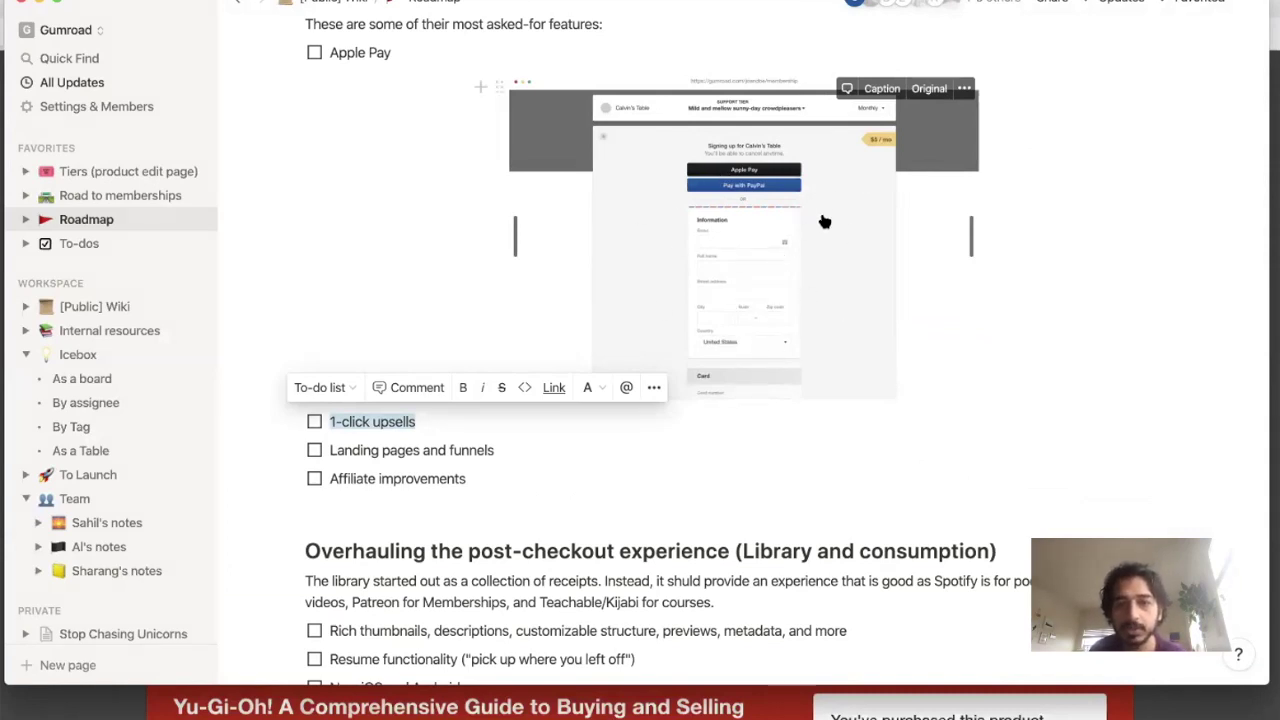
click(476, 450)
Switch to the Gumroad library in Chrome and change the account back to selling to load the products list
key(super+Tab)
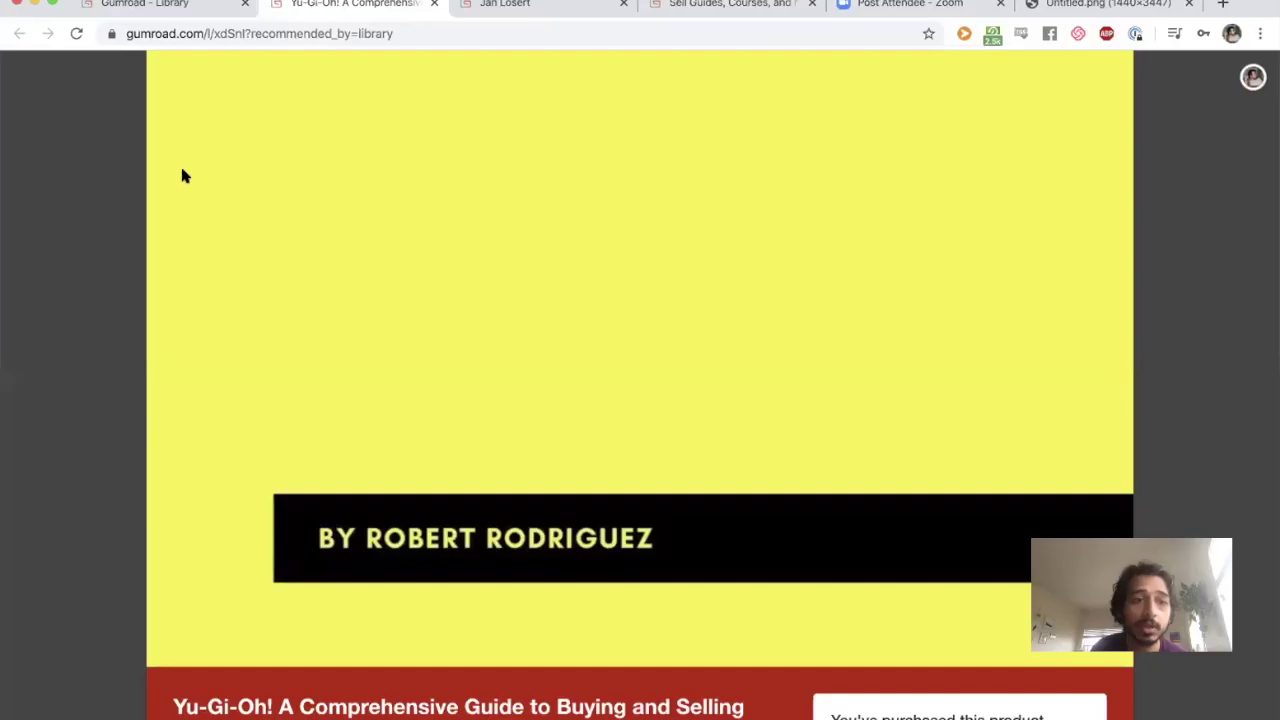
click(160, 8)
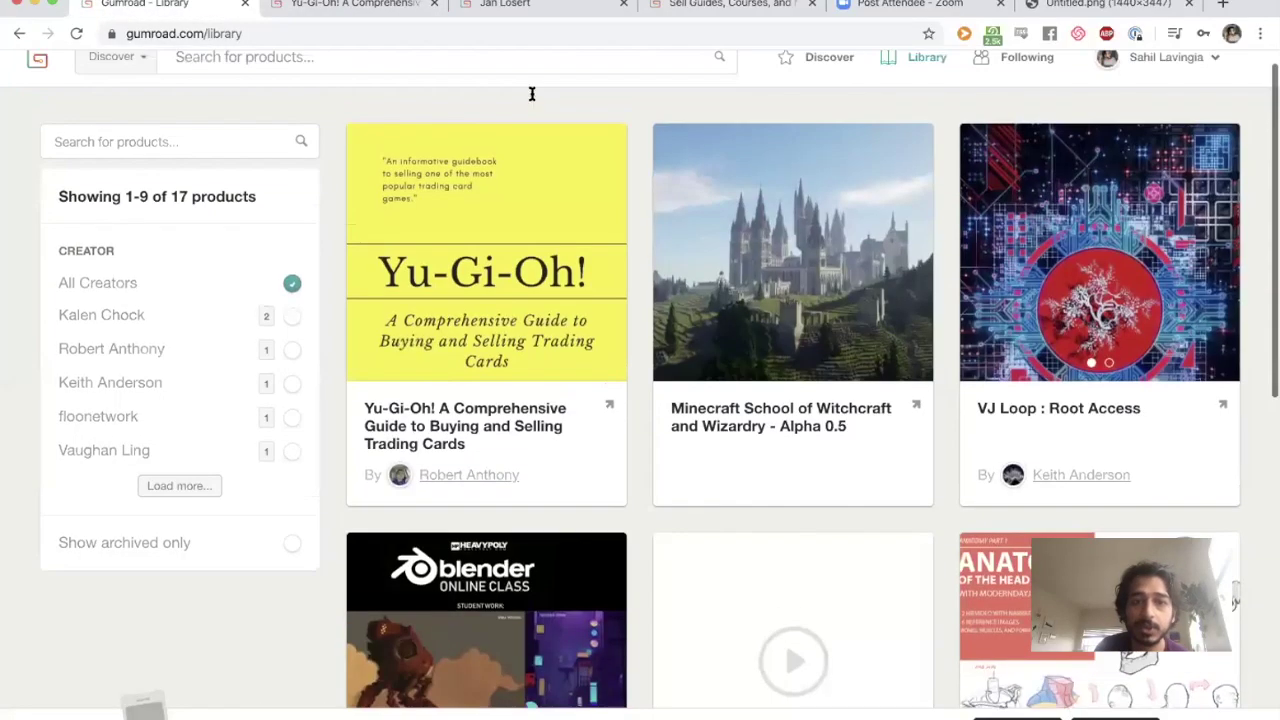
click(1178, 84)
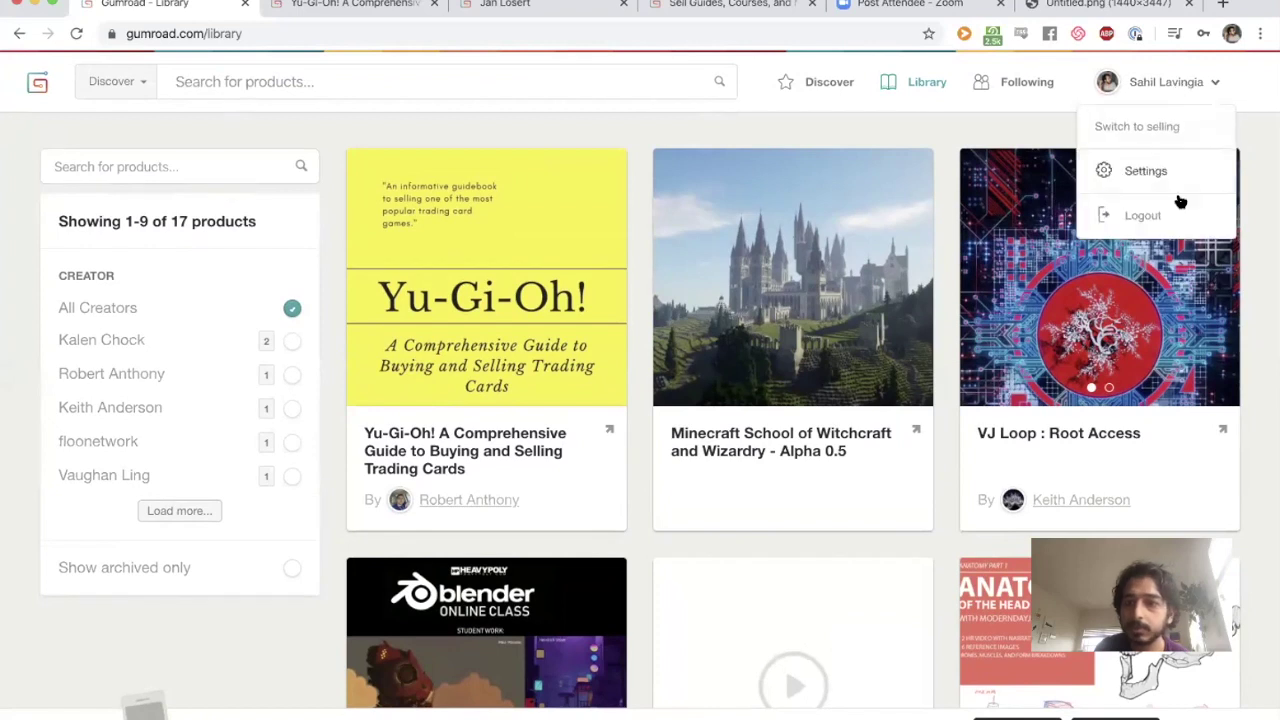
click(1163, 143)
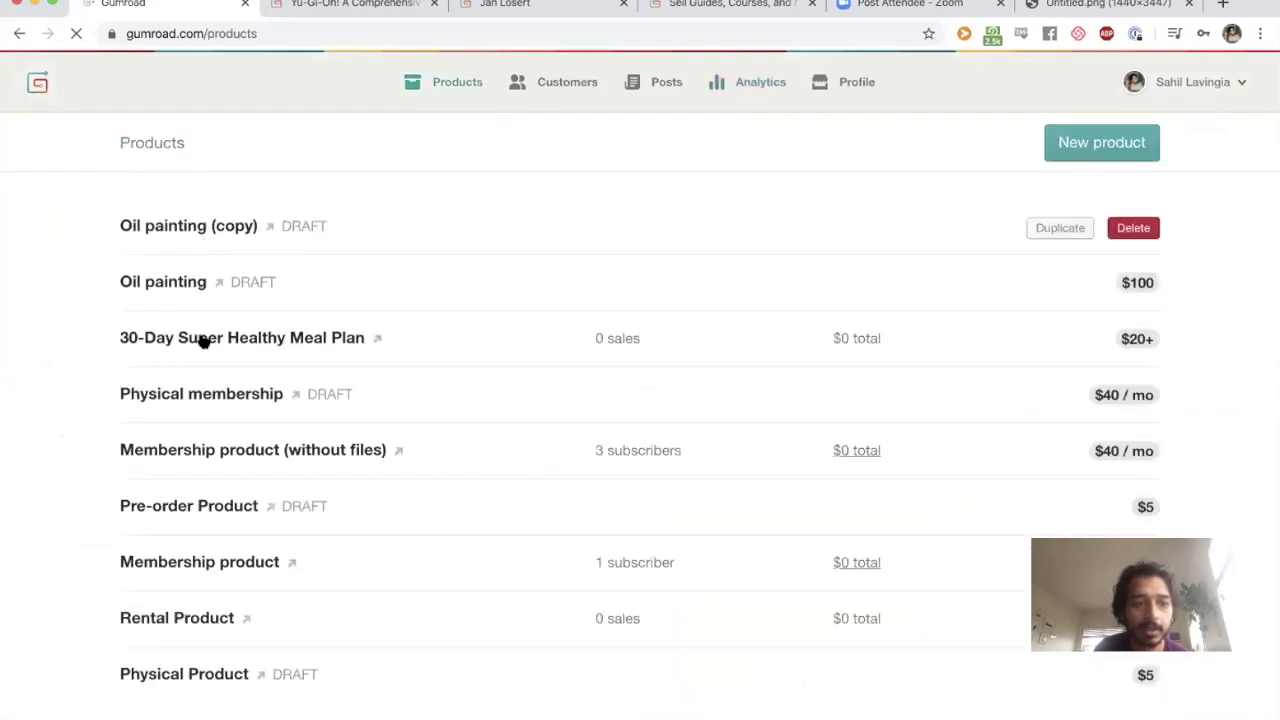
Open the 30-Day Super Healthy Meal Plan for editing and set the Advanced tier's additional amount to $10
click(203, 341)
scroll(475, 413, down, 12)
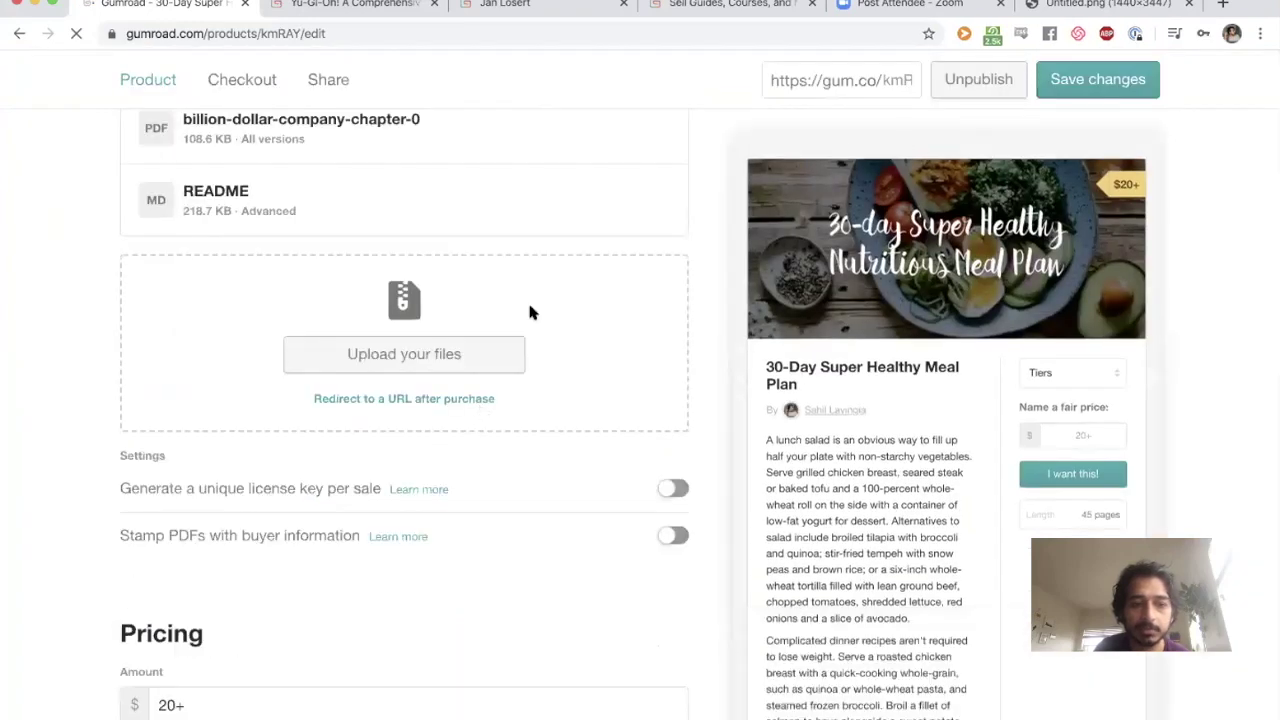
scroll(530, 313, down, 3)
scroll(530, 313, down, 5)
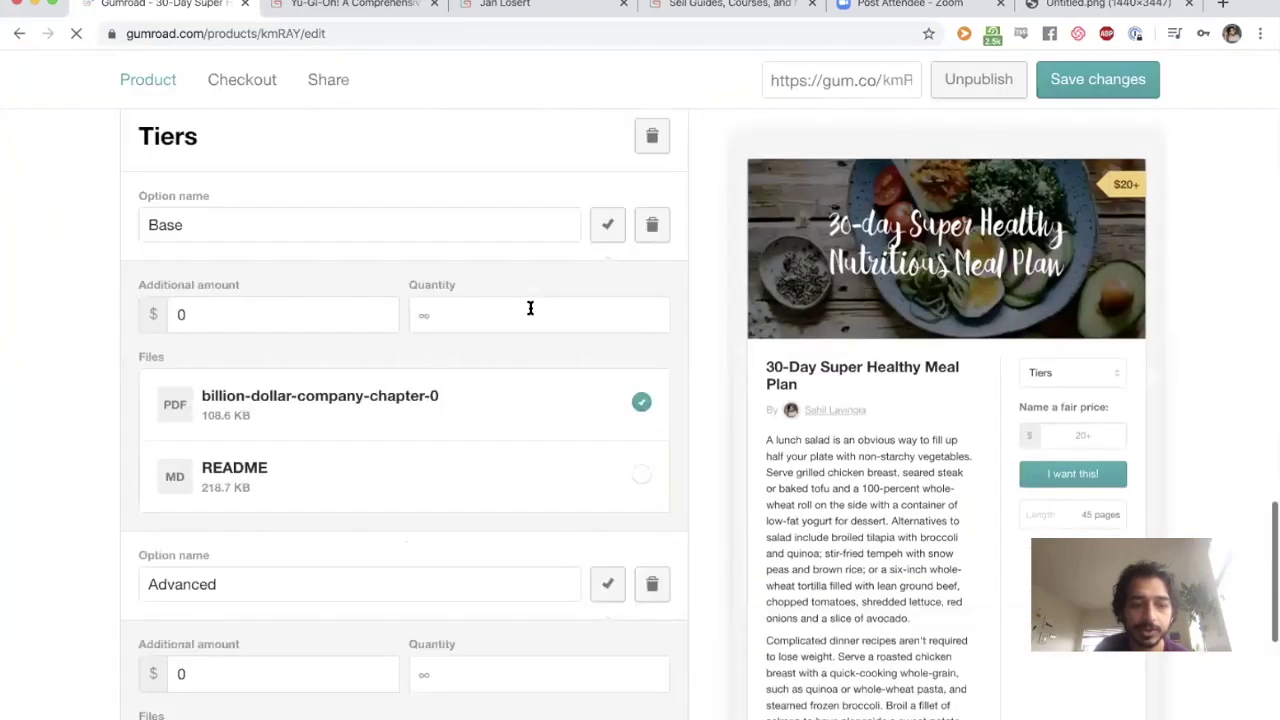
scroll(529, 312, down, 2)
click(314, 501)
text(10)
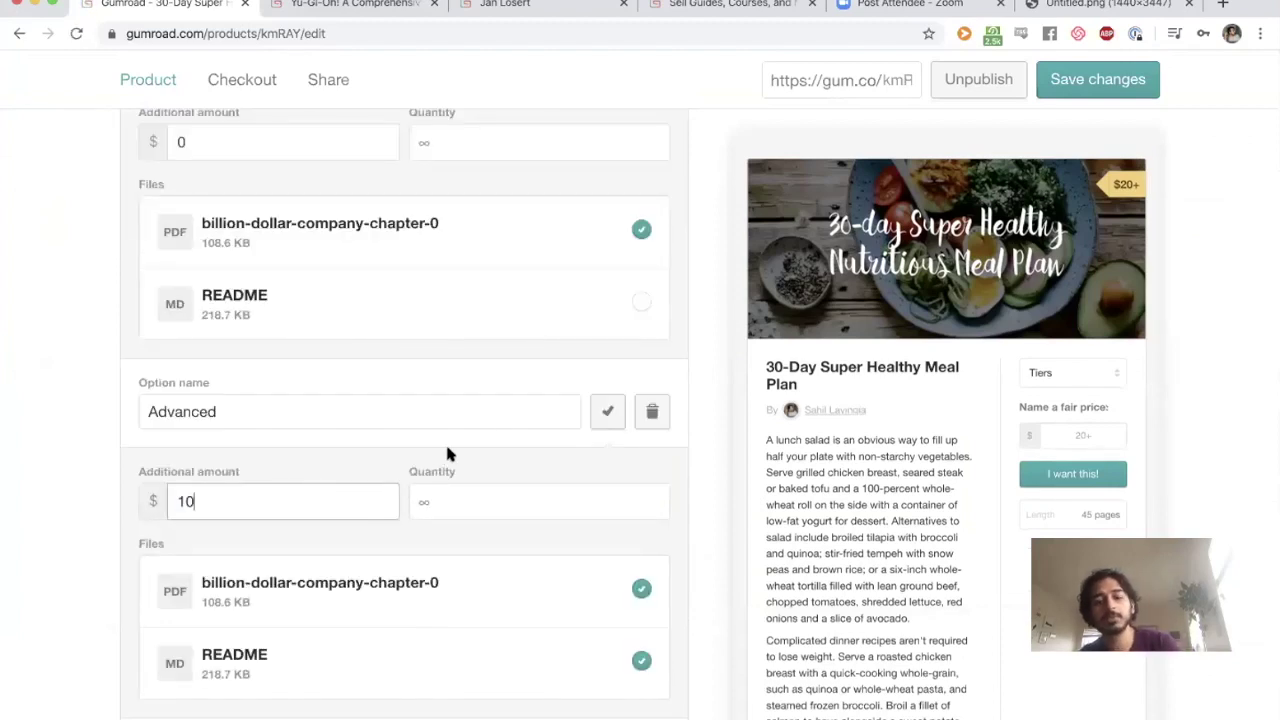
Return to the Yu-Gi-Oh! product page and open the purchased guide's download page
click(350, 4)
scroll(788, 436, down, 5)
click(872, 382)
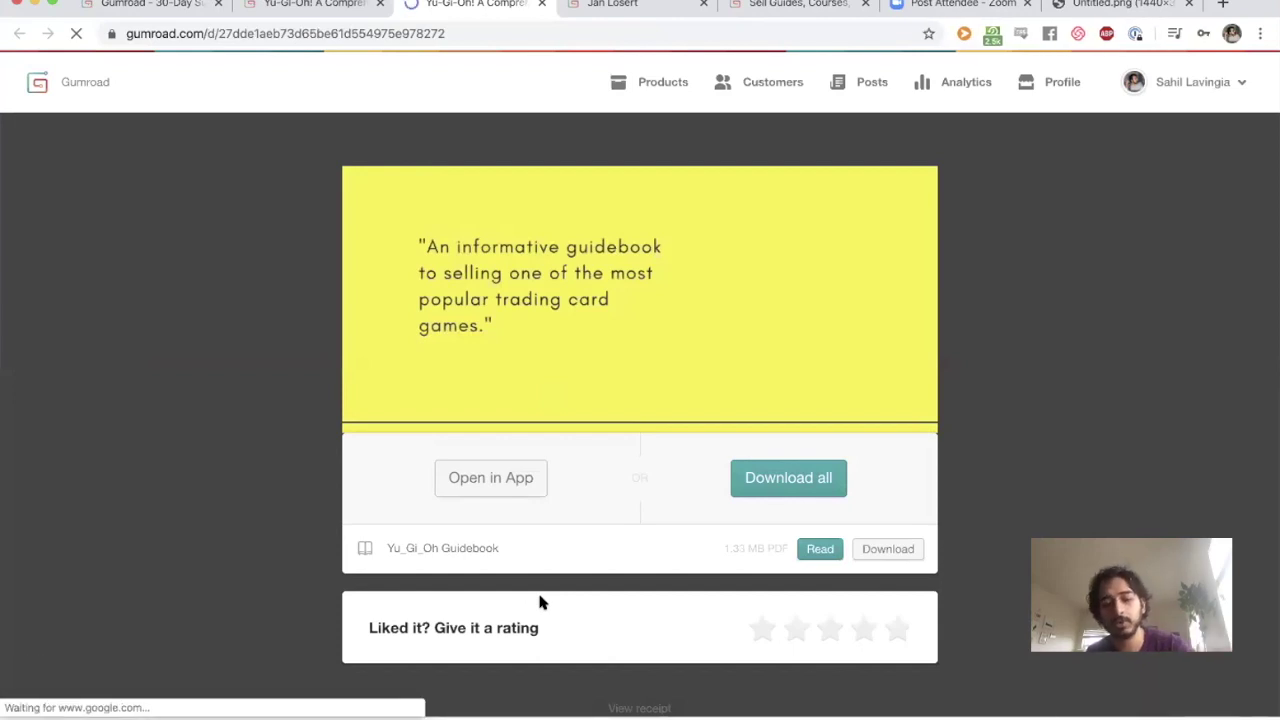
Switch back to the Roadmap in Notion and view the checkout features and the post-checkout experience section
key(super+Tab)
key(super+Tab)
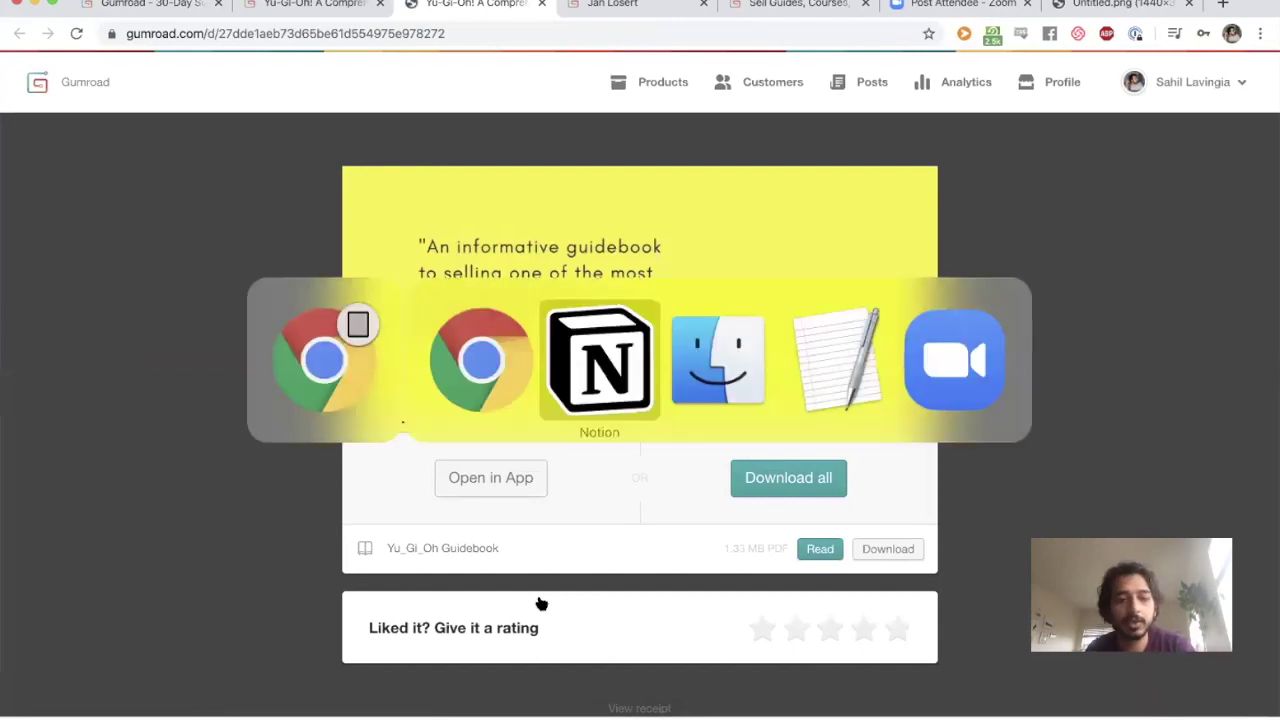
scroll(578, 400, down, 1)
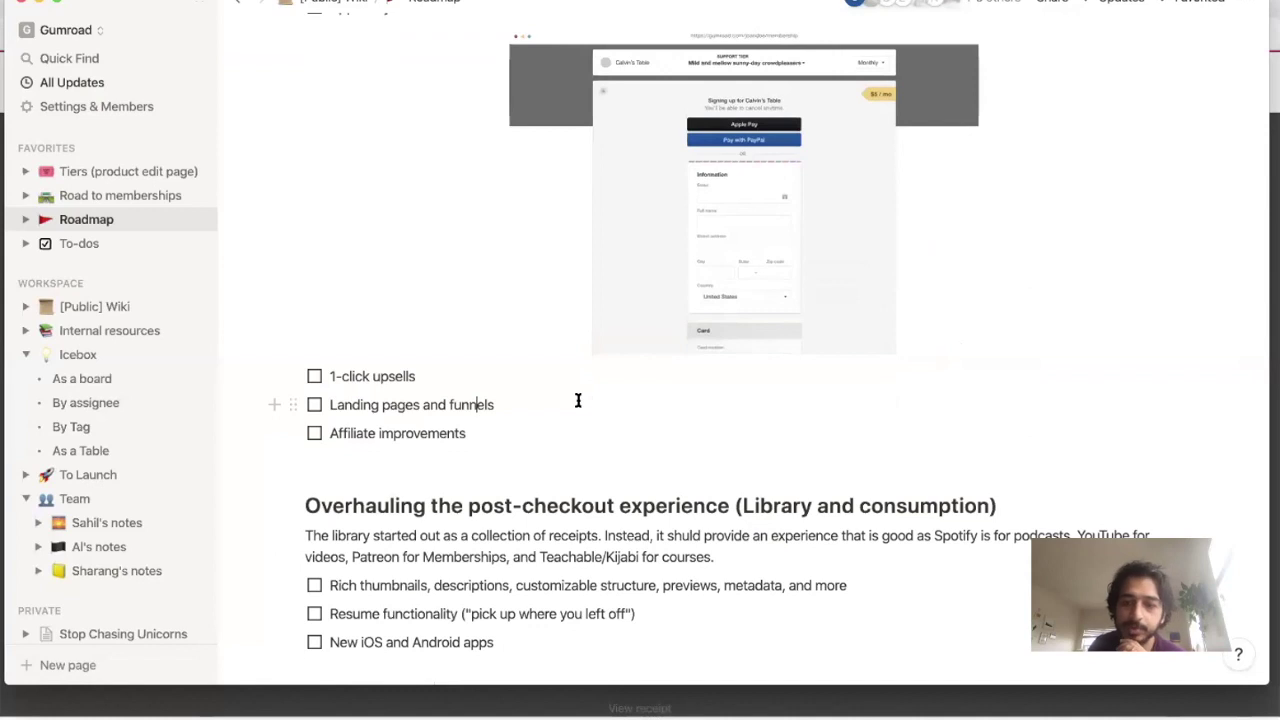
scroll(578, 400, down, 1)
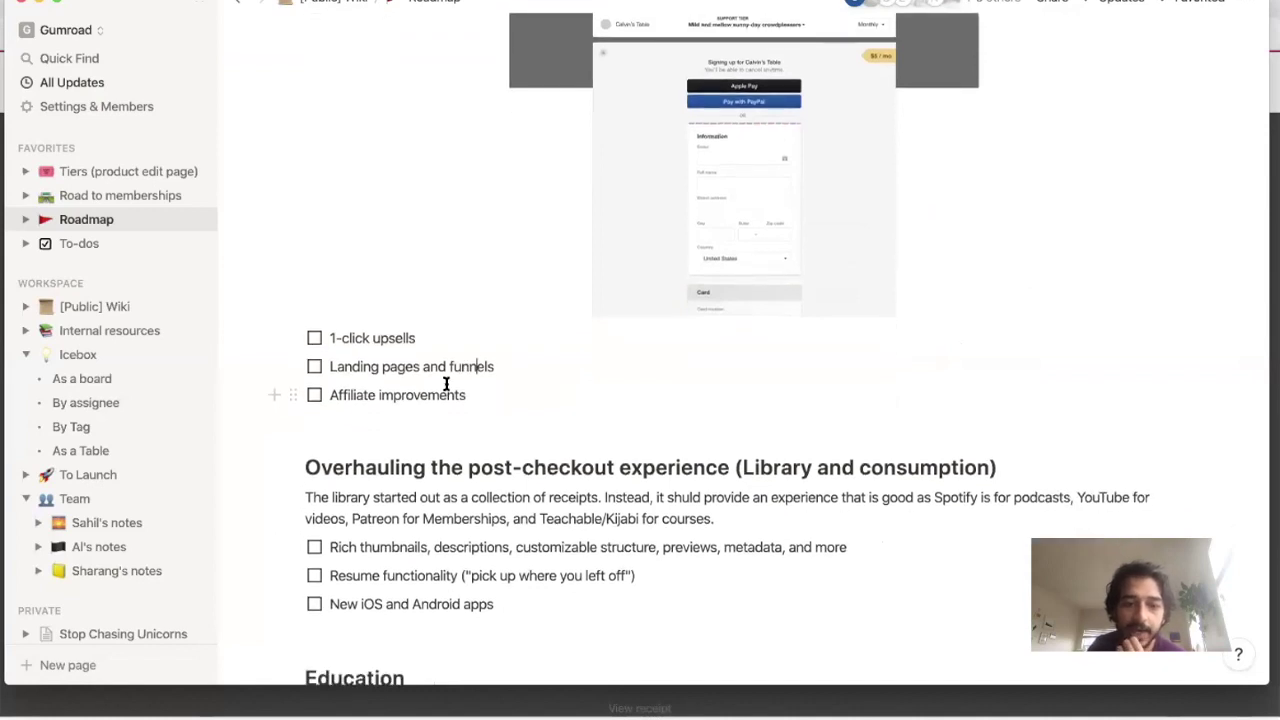
Highlight the Roadmap's section on overhauling the post-checkout experience, clear the highlight, and return to the checkout experience section
scroll(446, 381, down, 3)
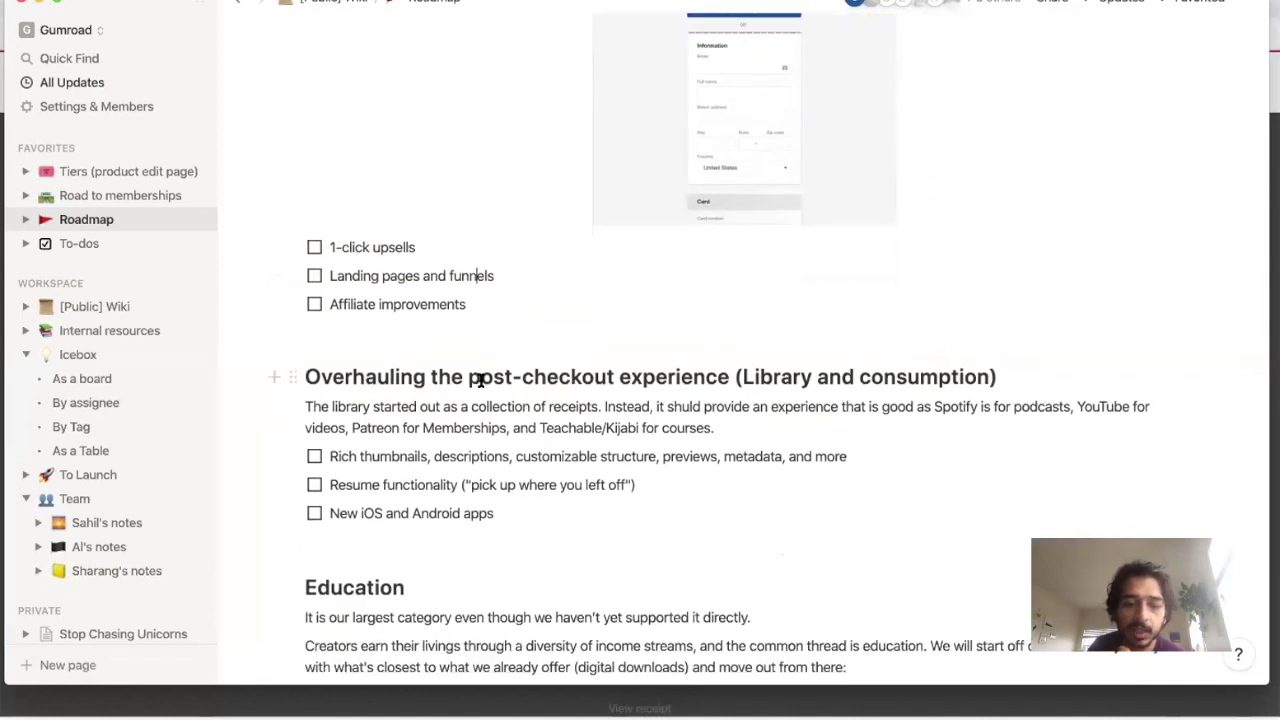
scroll(477, 377, down, 3)
triple_click(397, 287)
drag(405, 387, 410, 428)
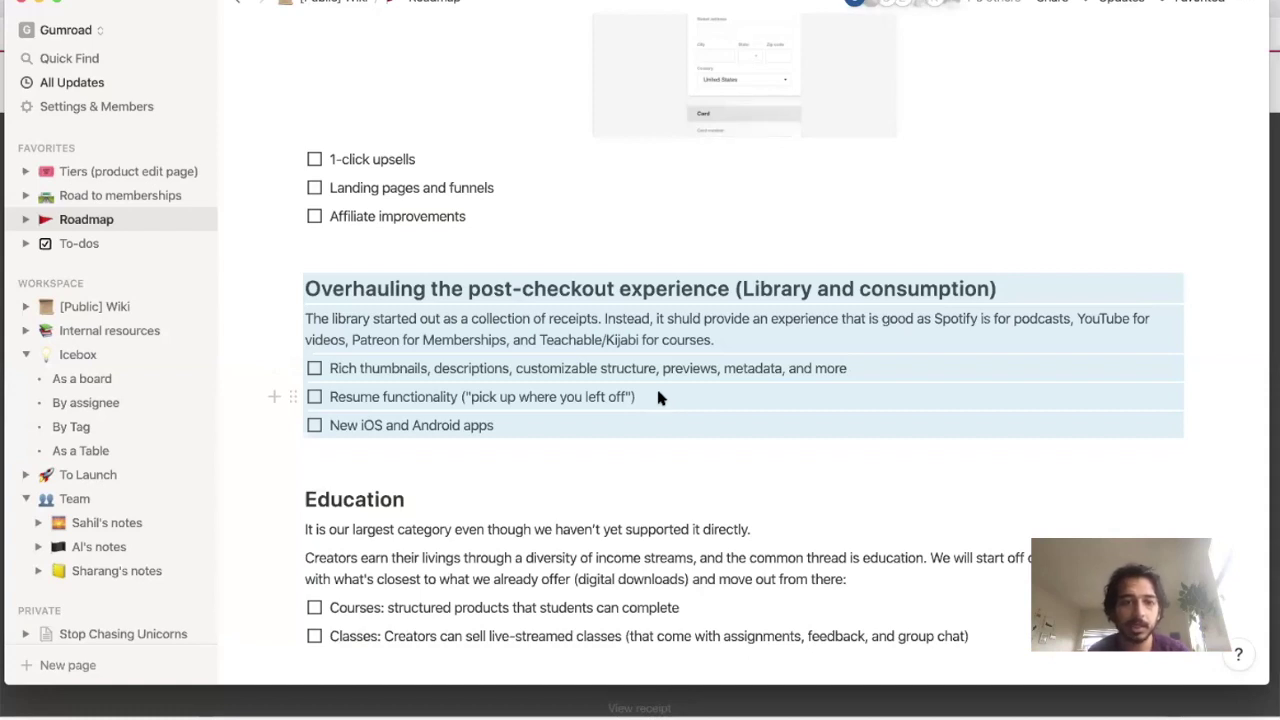
click(500, 192)
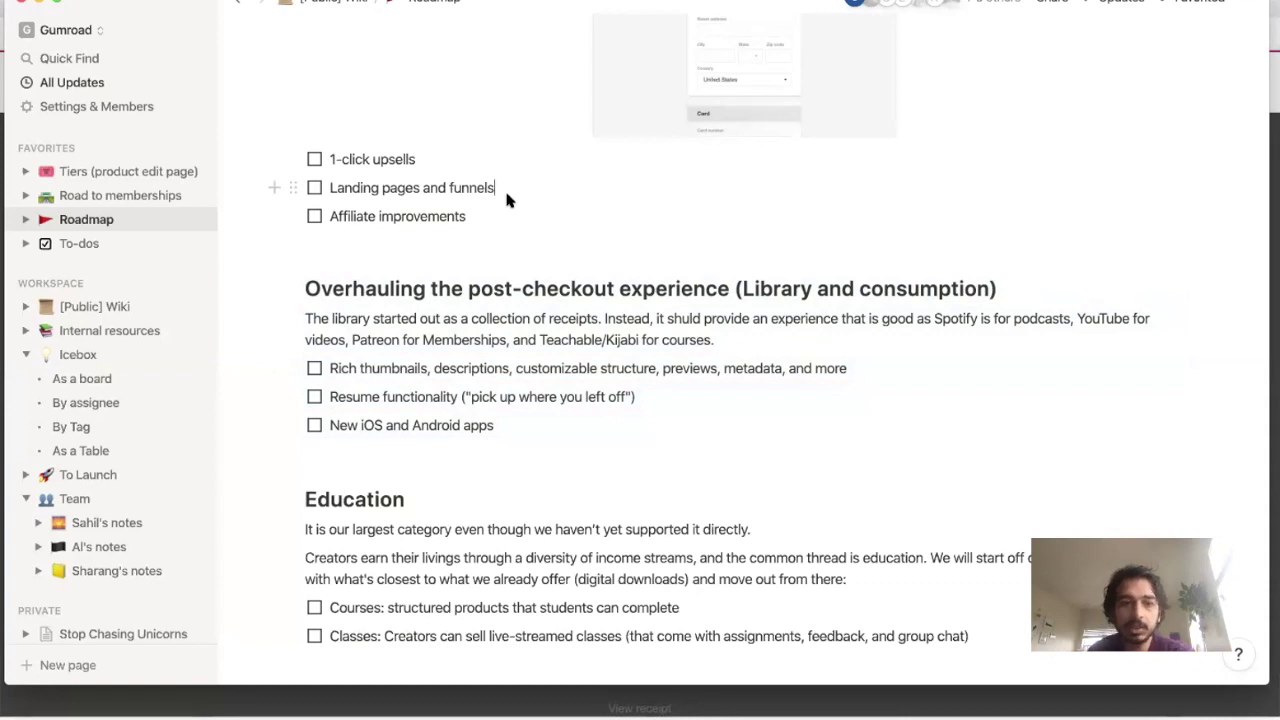
scroll(529, 223, up, 8)
scroll(529, 223, up, 4)
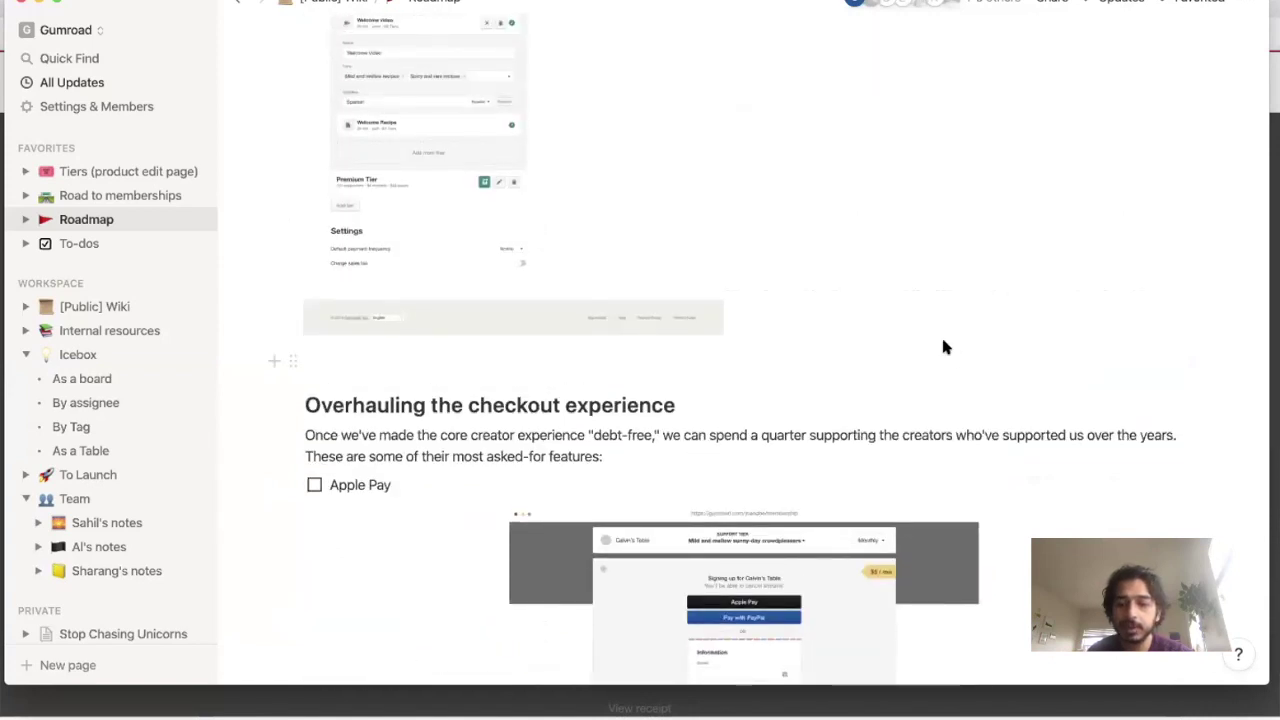
Switch to Gumroad in Chrome and open the account's advanced settings
click(434, 700)
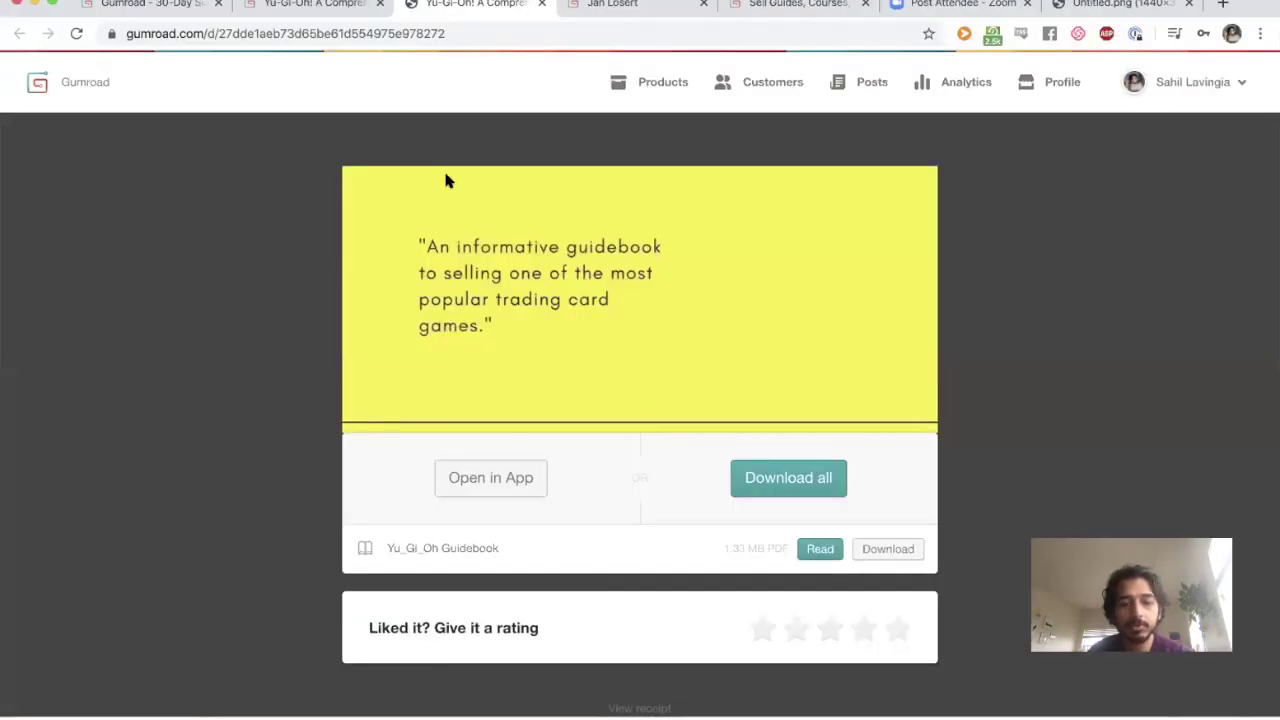
click(1163, 85)
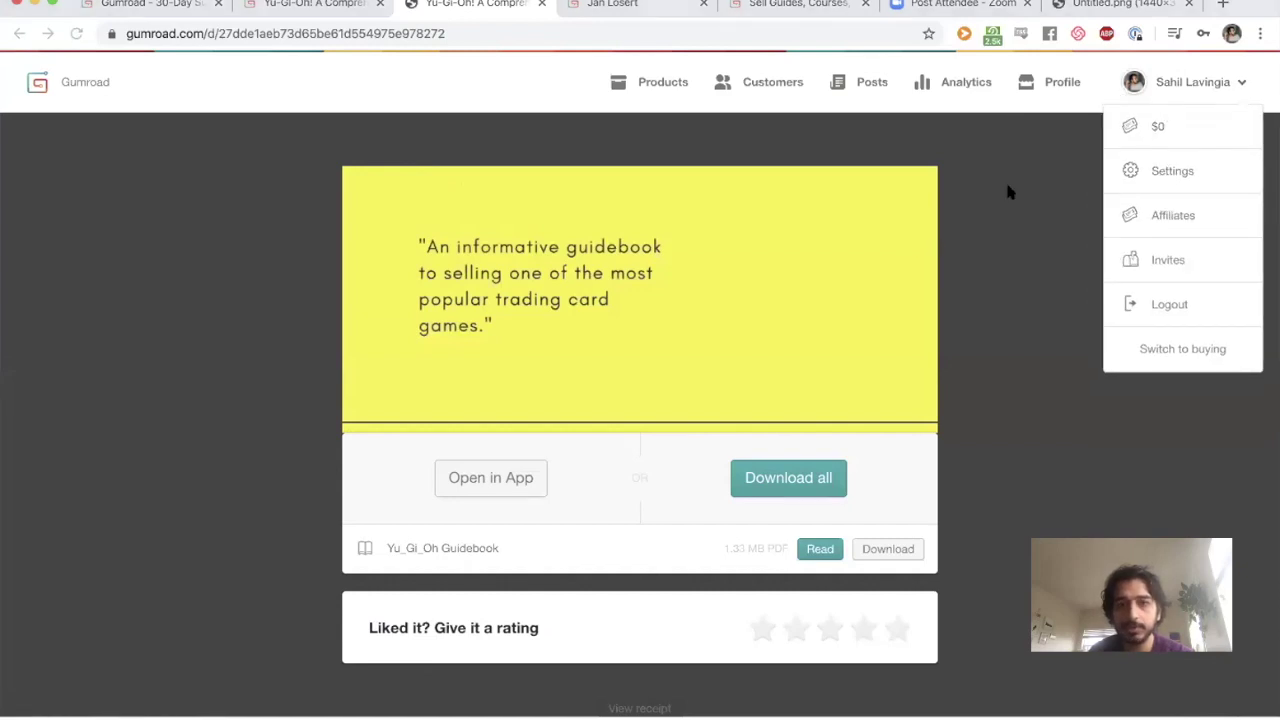
click(1168, 174)
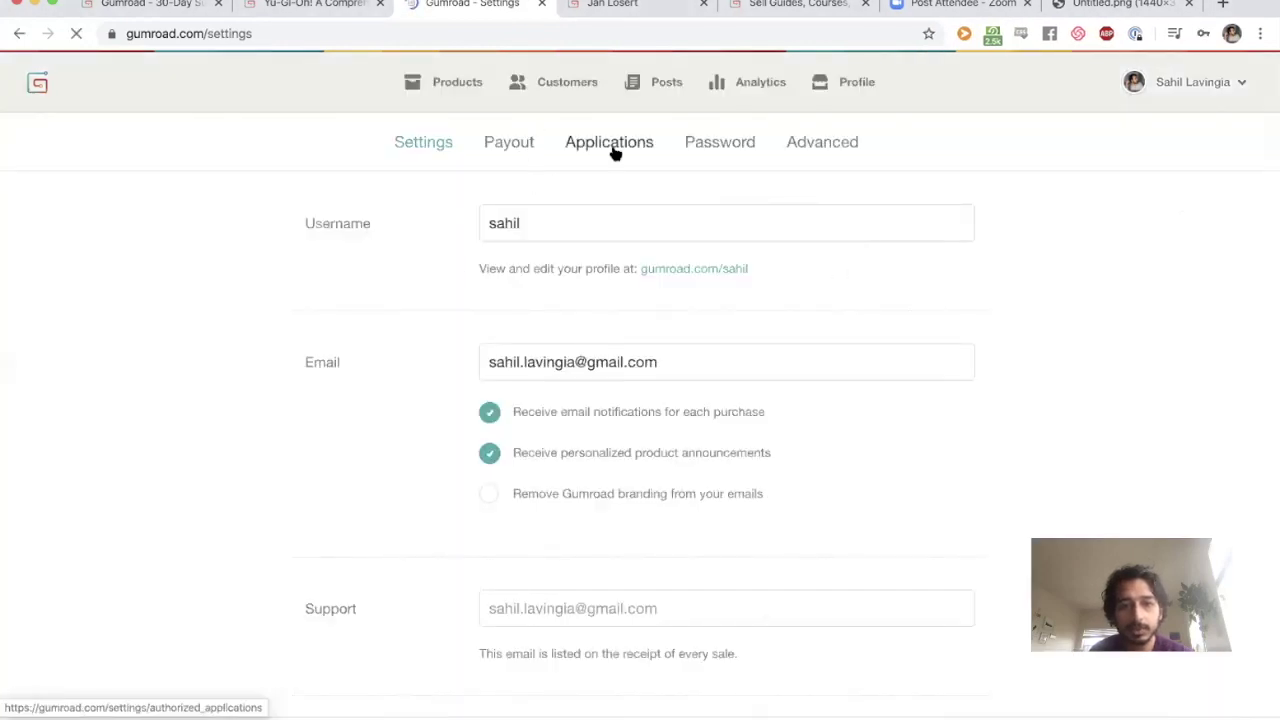
click(813, 143)
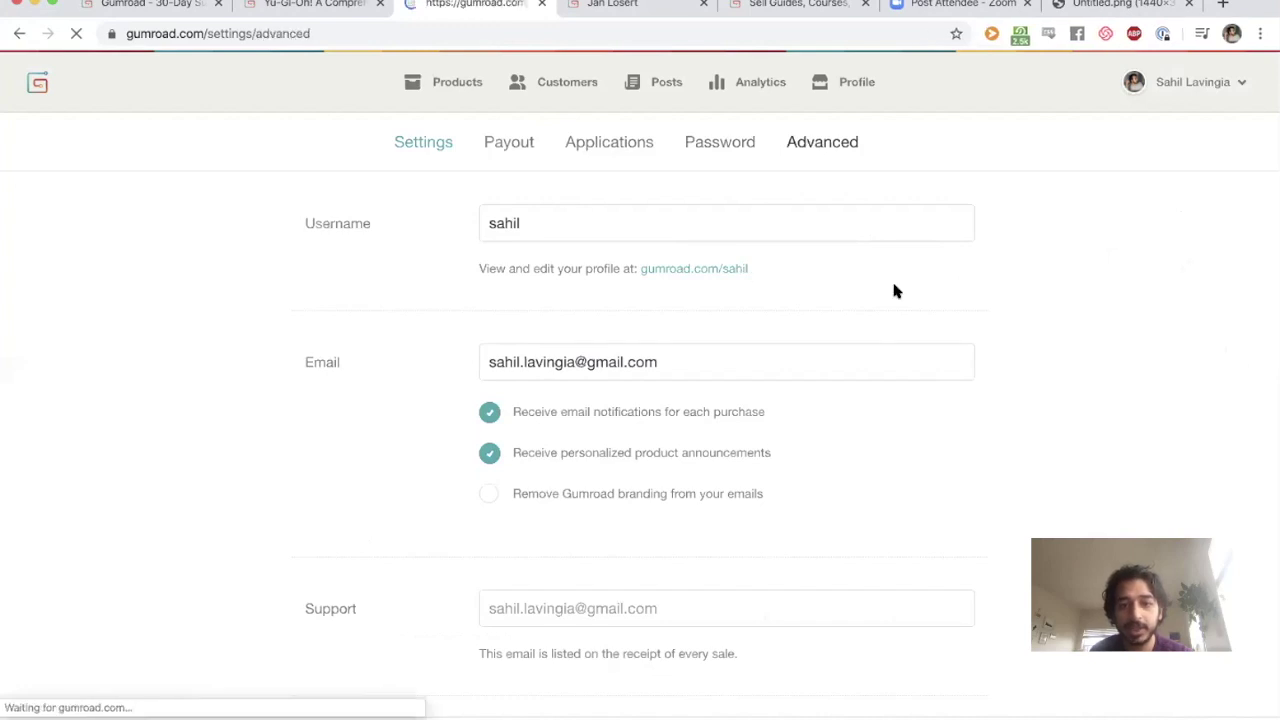
Replace the Ping webhook address in the advanced settings with zapierurl.com/iouashdfiuashdfiuasdf/123123
scroll(690, 295, down, 2)
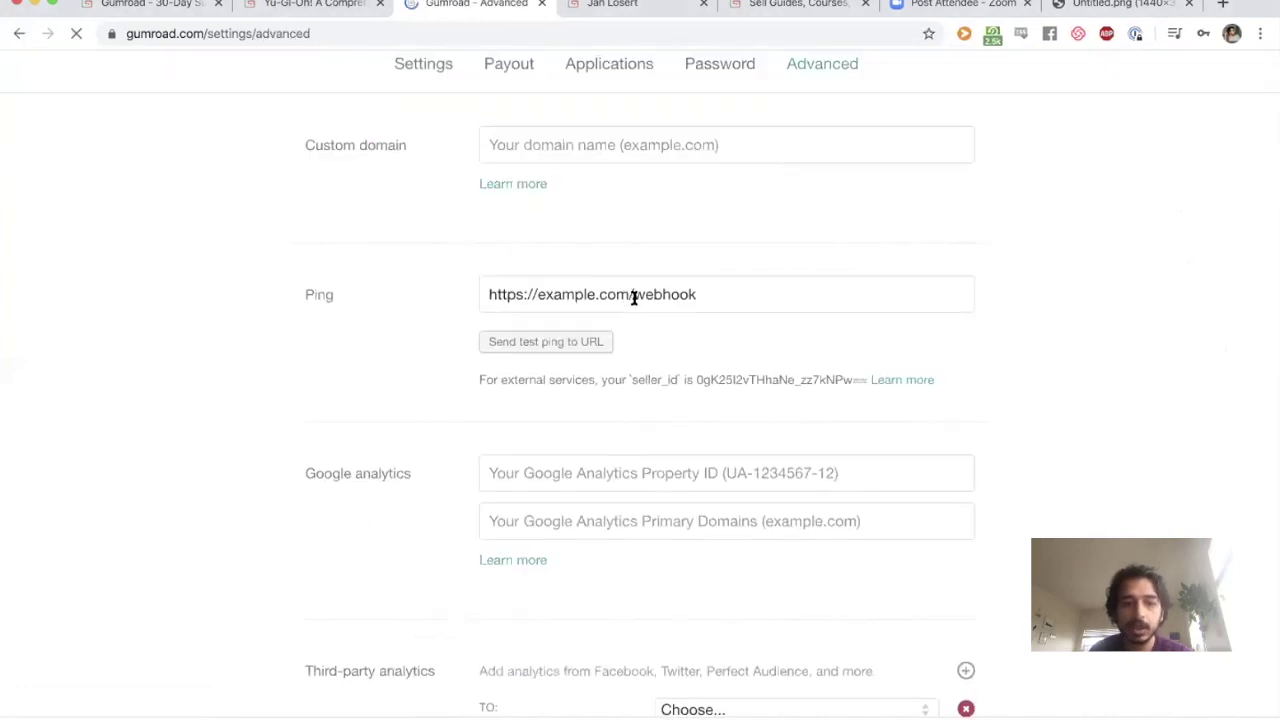
double_click(318, 293)
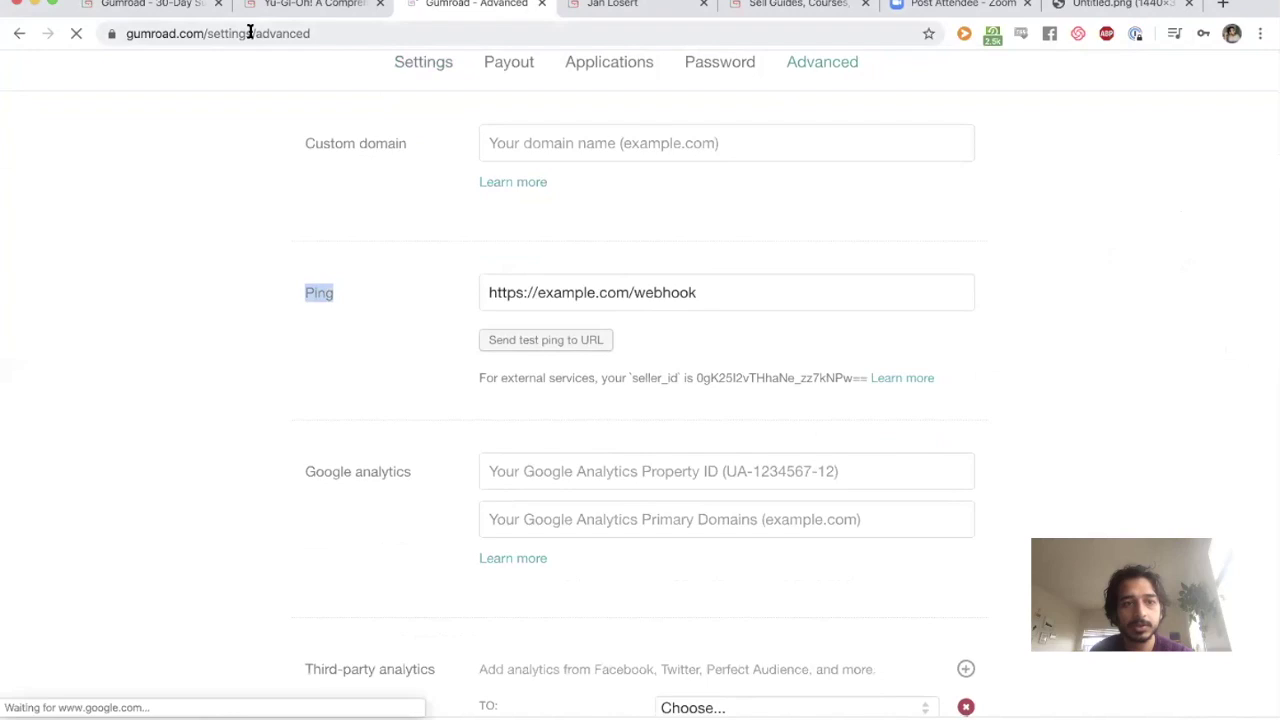
click(321, 291)
scroll(473, 318, down, 1)
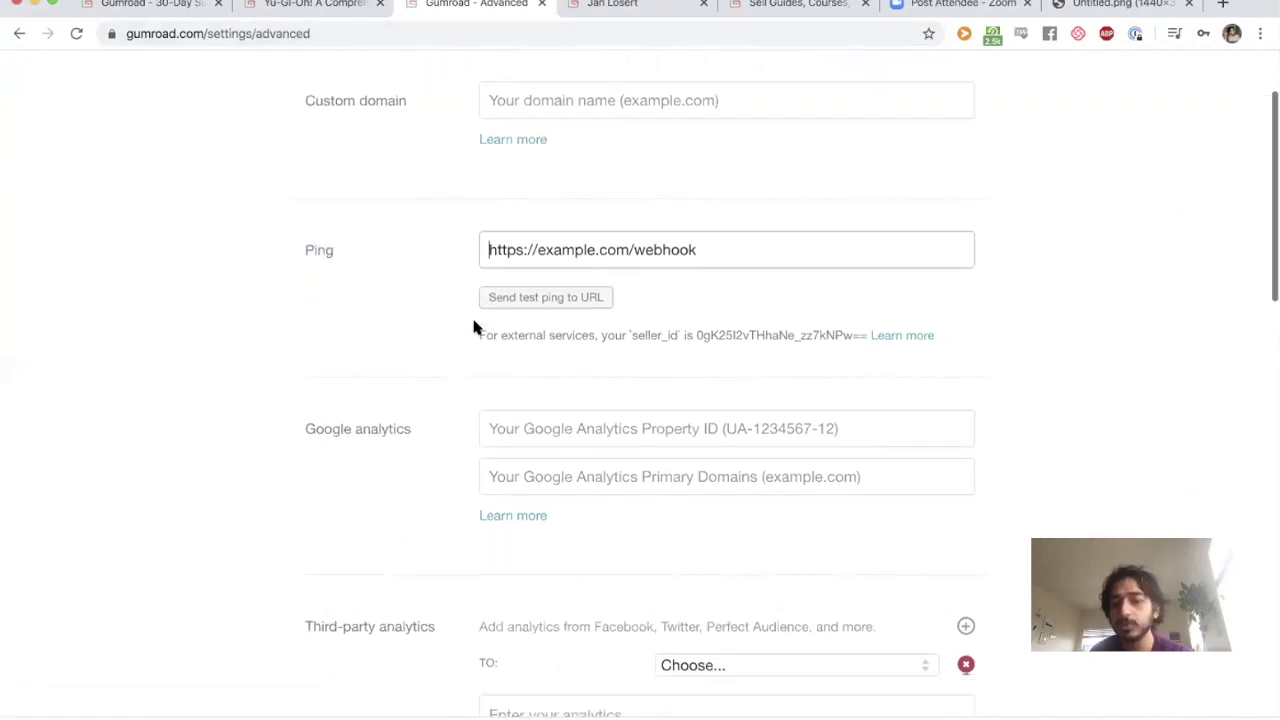
scroll(660, 280, down, 1)
triple_click(586, 229)
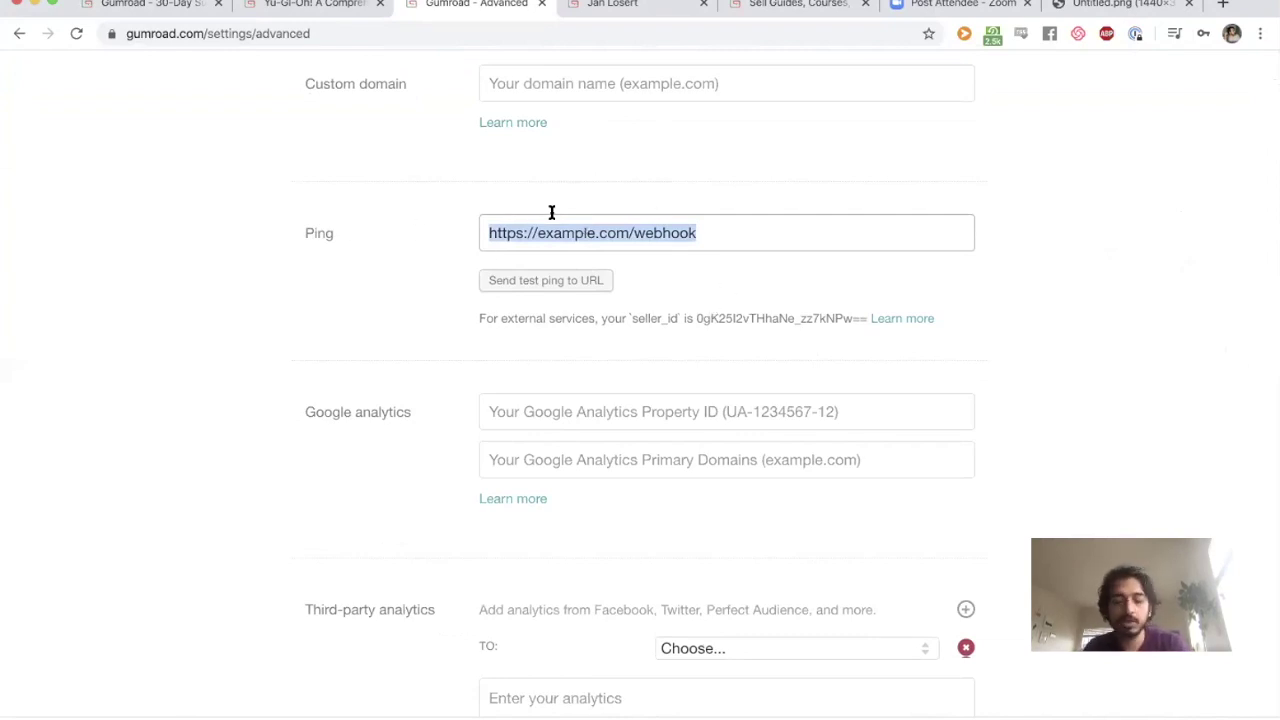
text(zapieel)
key(BackSpace)
key(BackSpace)
text(r)
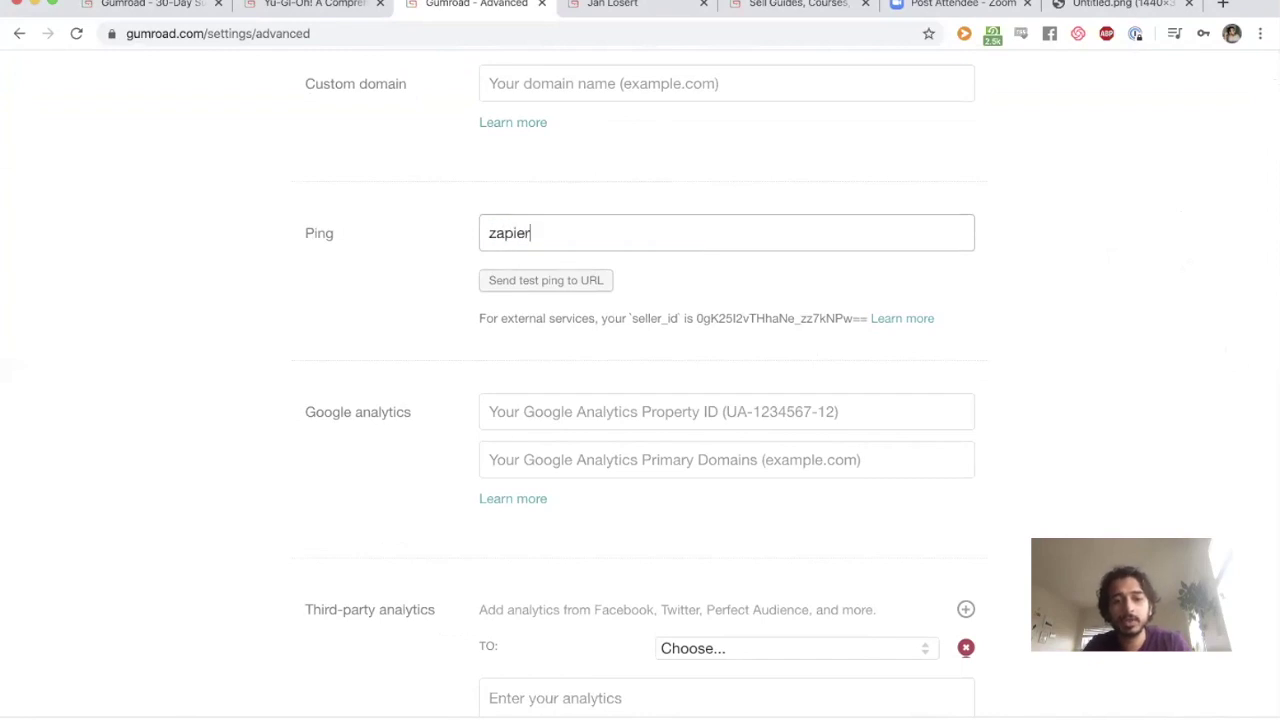
key(BackSpace)
text(rurl.com/iouashdfiuashdfiuasdf/123123)
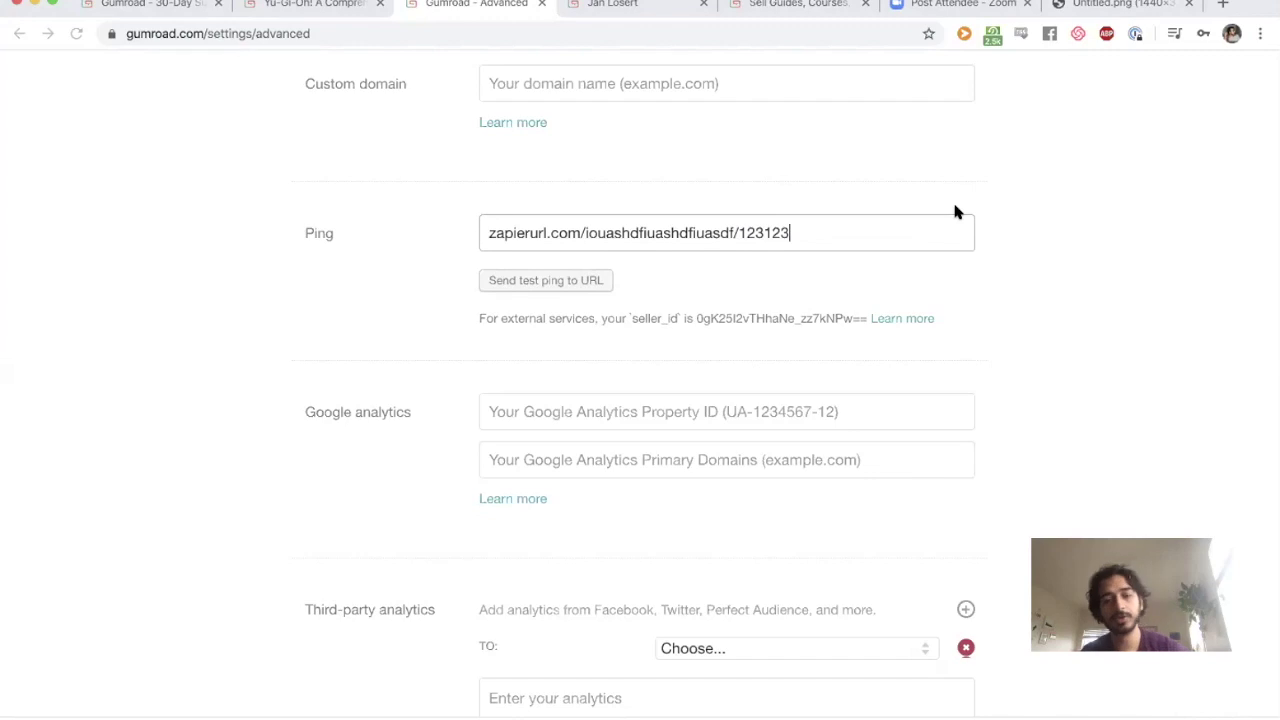
Open the 30-Day Super Healthy Meal Plan for editing and switch its content to a URL redirect after purchase
scroll(491, 209, up, 3)
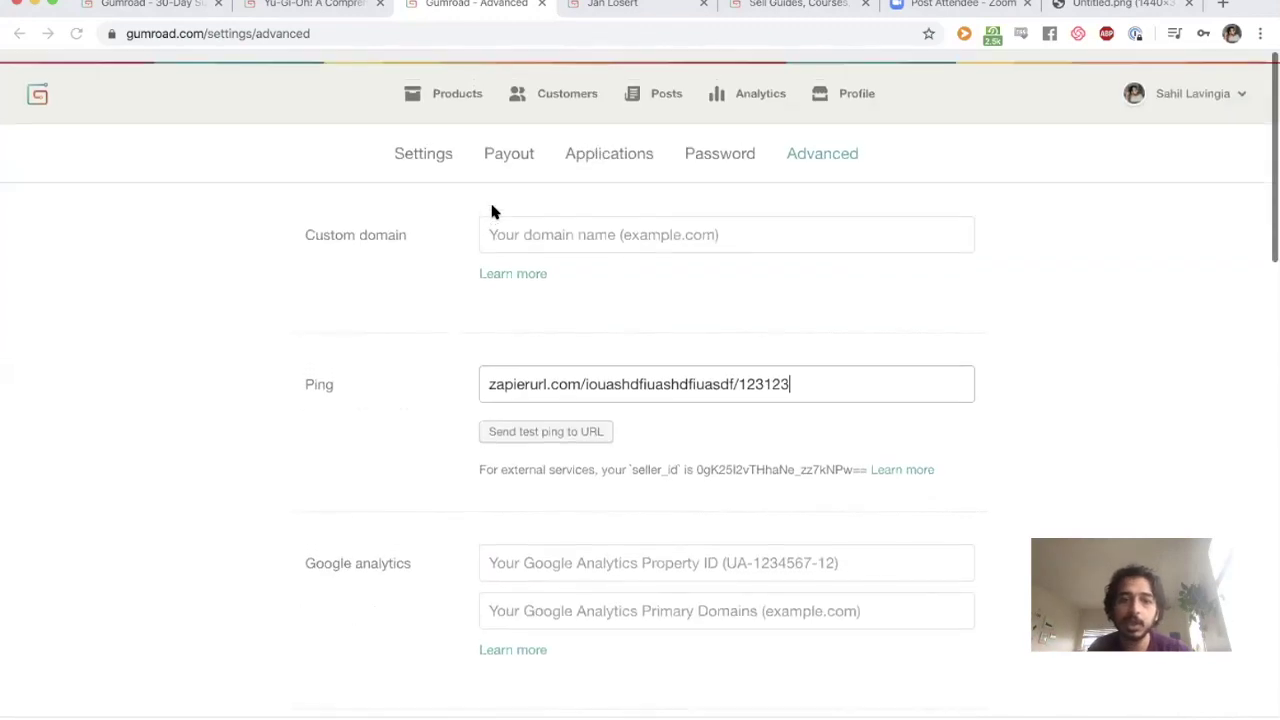
click(458, 90)
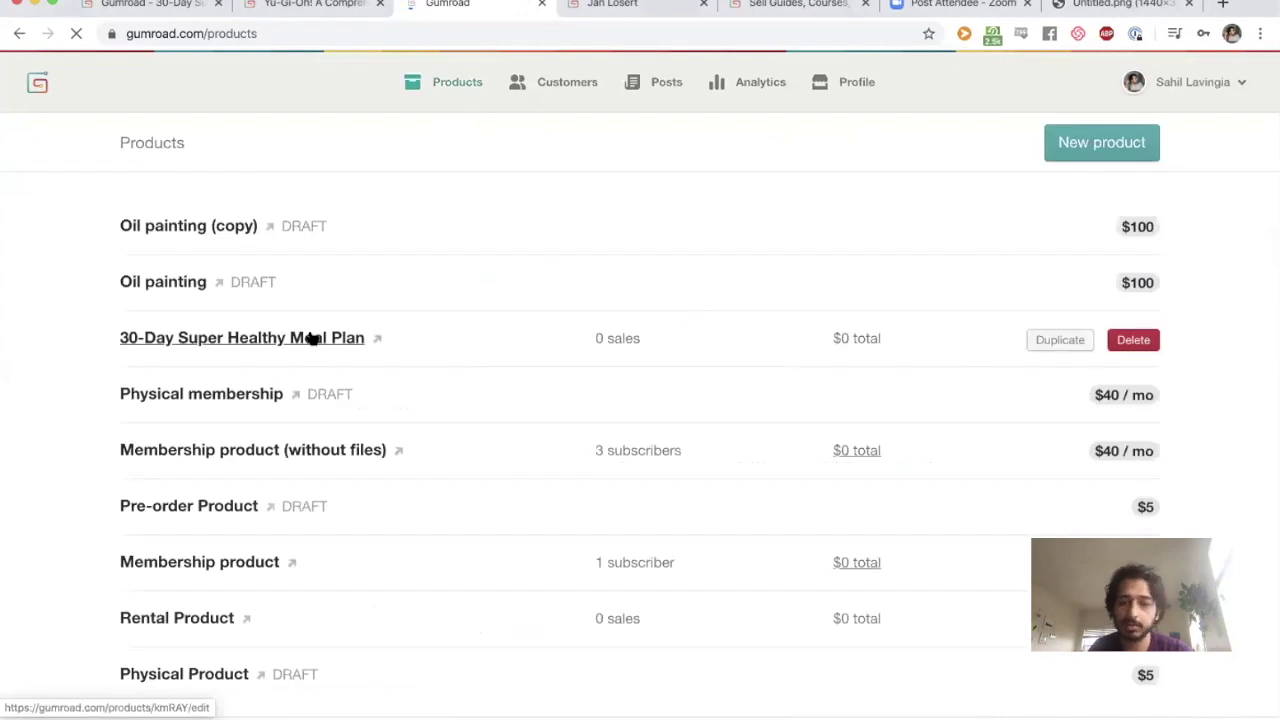
click(305, 338)
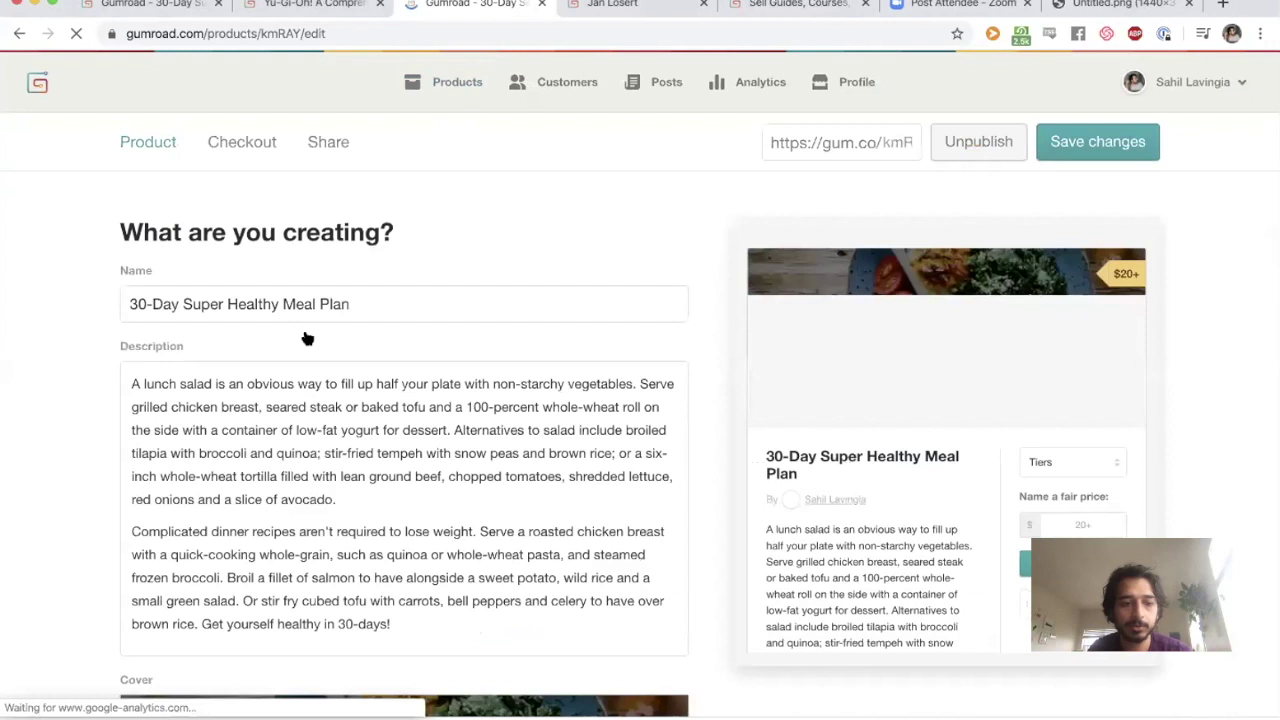
scroll(307, 338, down, 10)
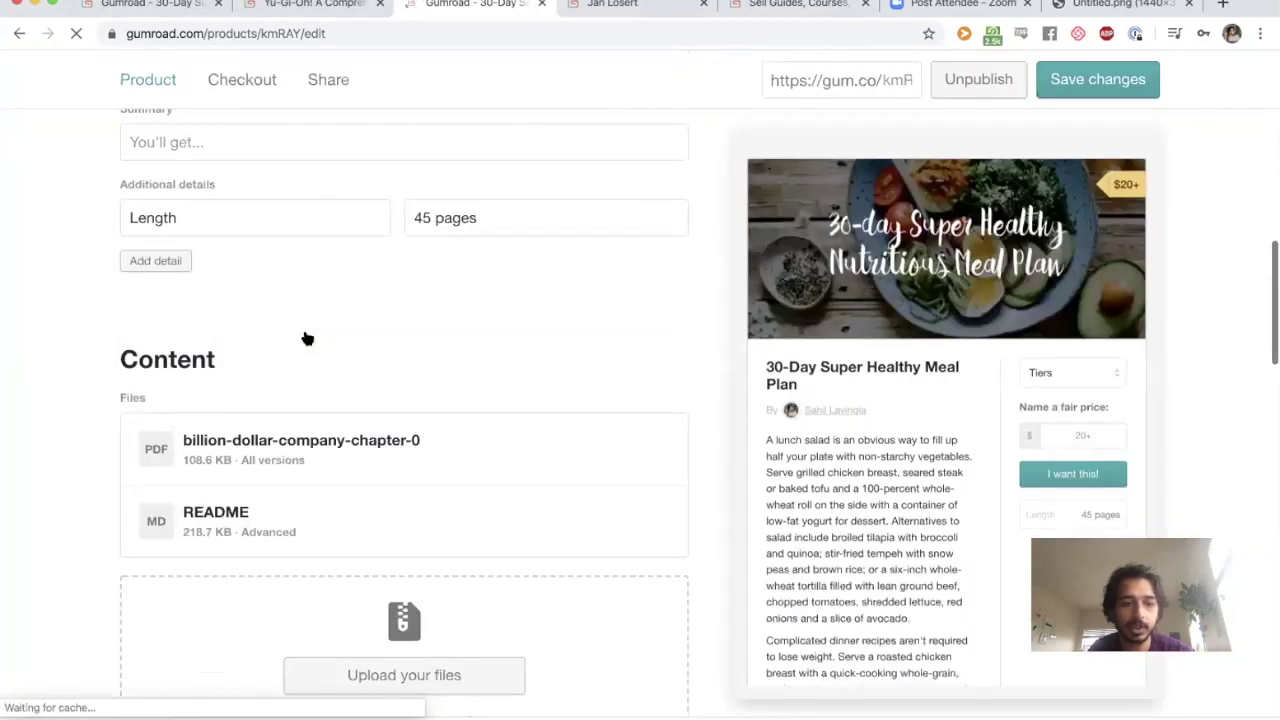
scroll(307, 338, down, 5)
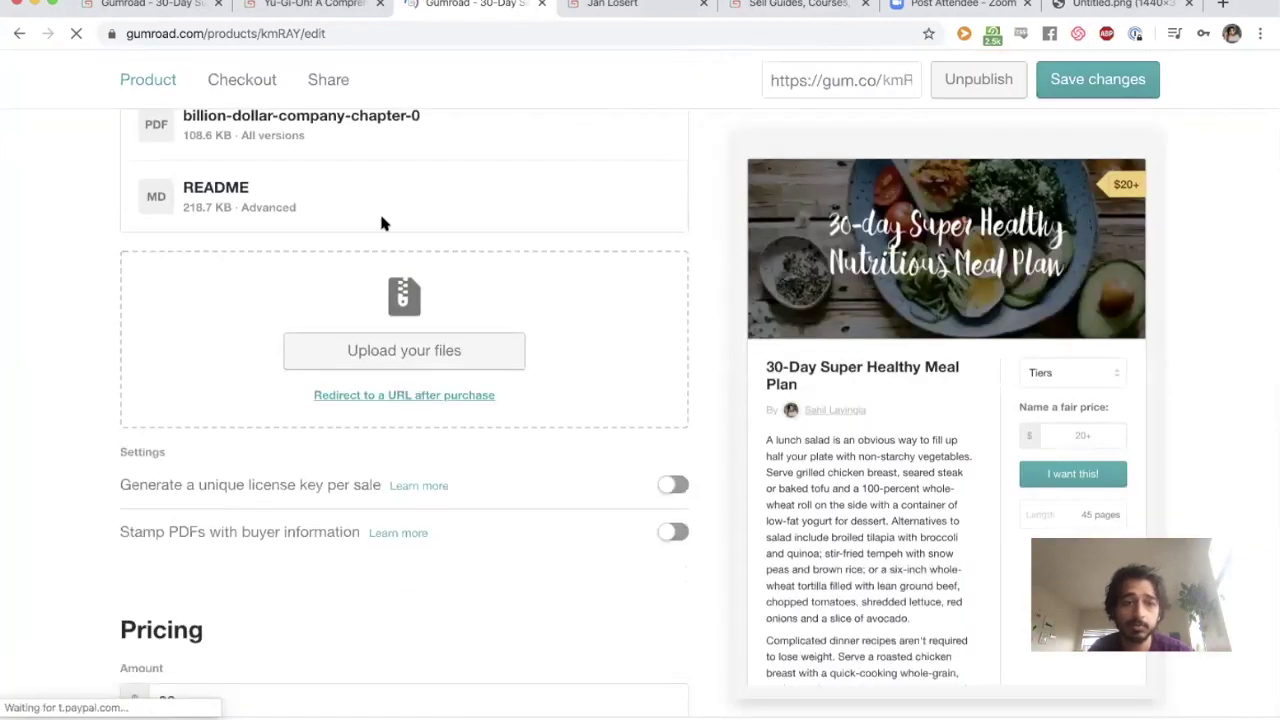
scroll(380, 222, up, 2)
click(421, 476)
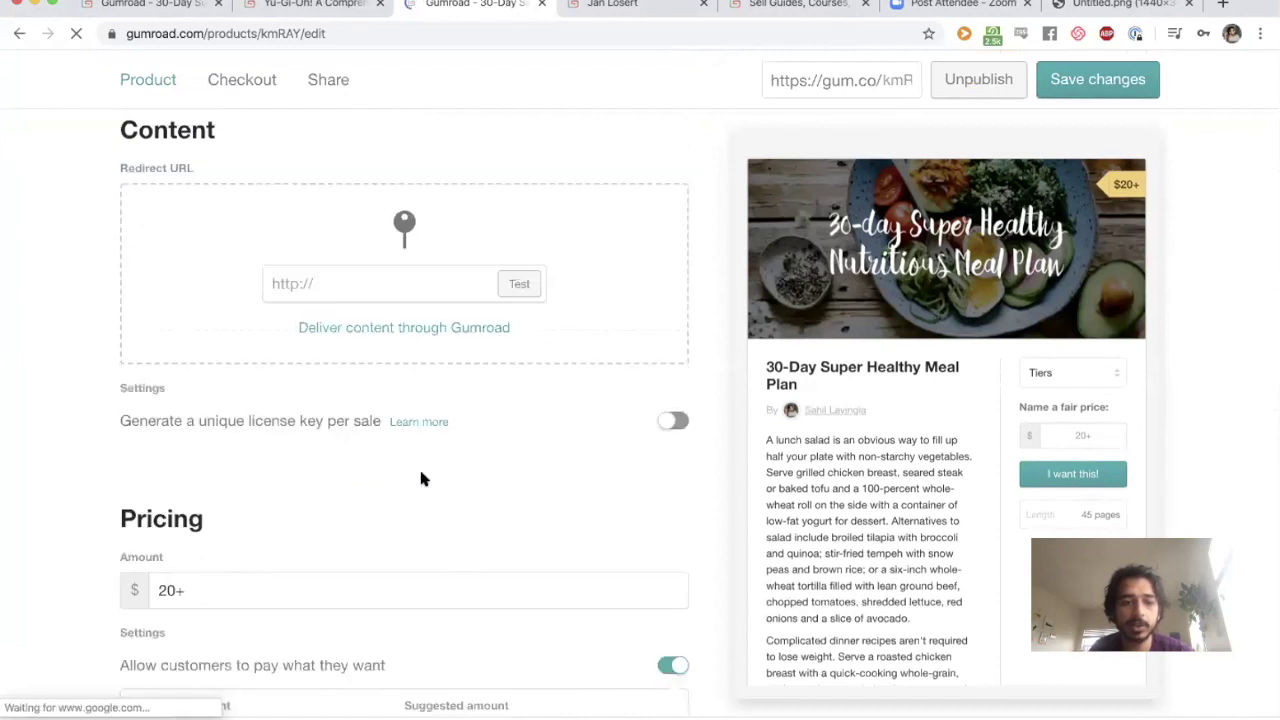
scroll(421, 479, up, 2)
click(371, 380)
text(https://sahil;)
key(BackSpace)
text(.com/book)
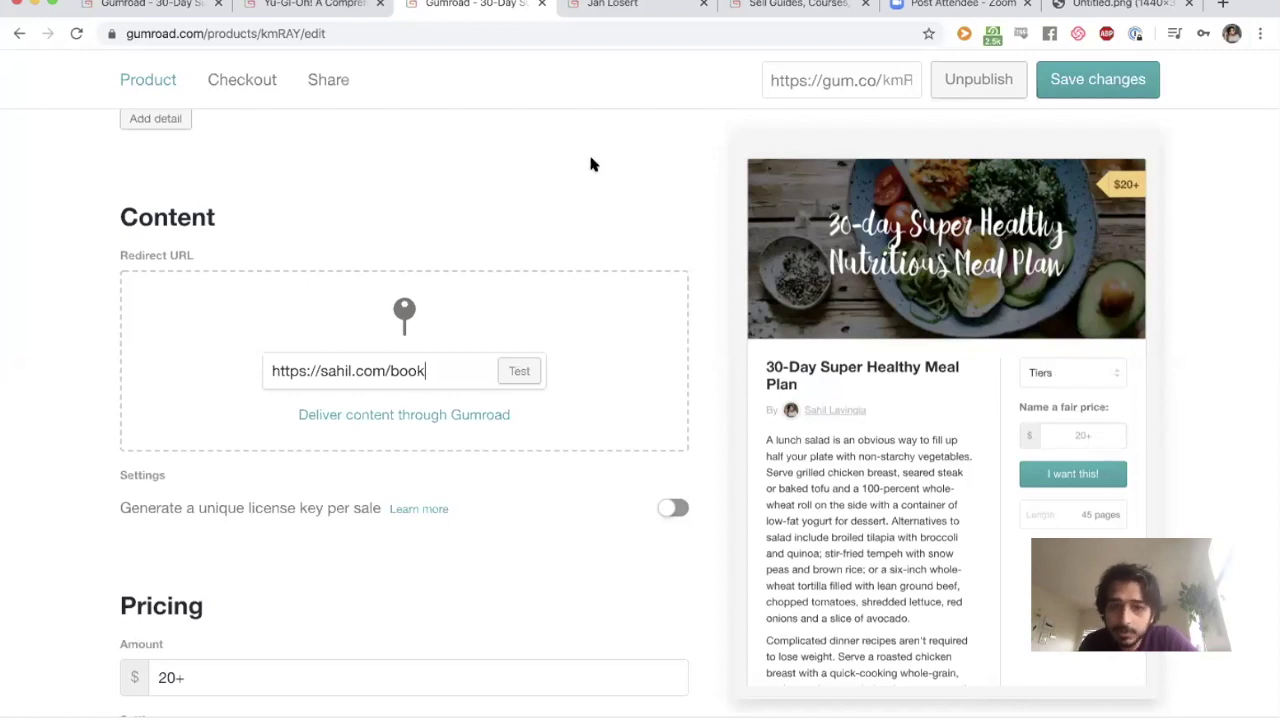
Go to the meal plan's sharing settings and copy the website embed code for the overlay button
scroll(591, 163, up, 10)
click(333, 80)
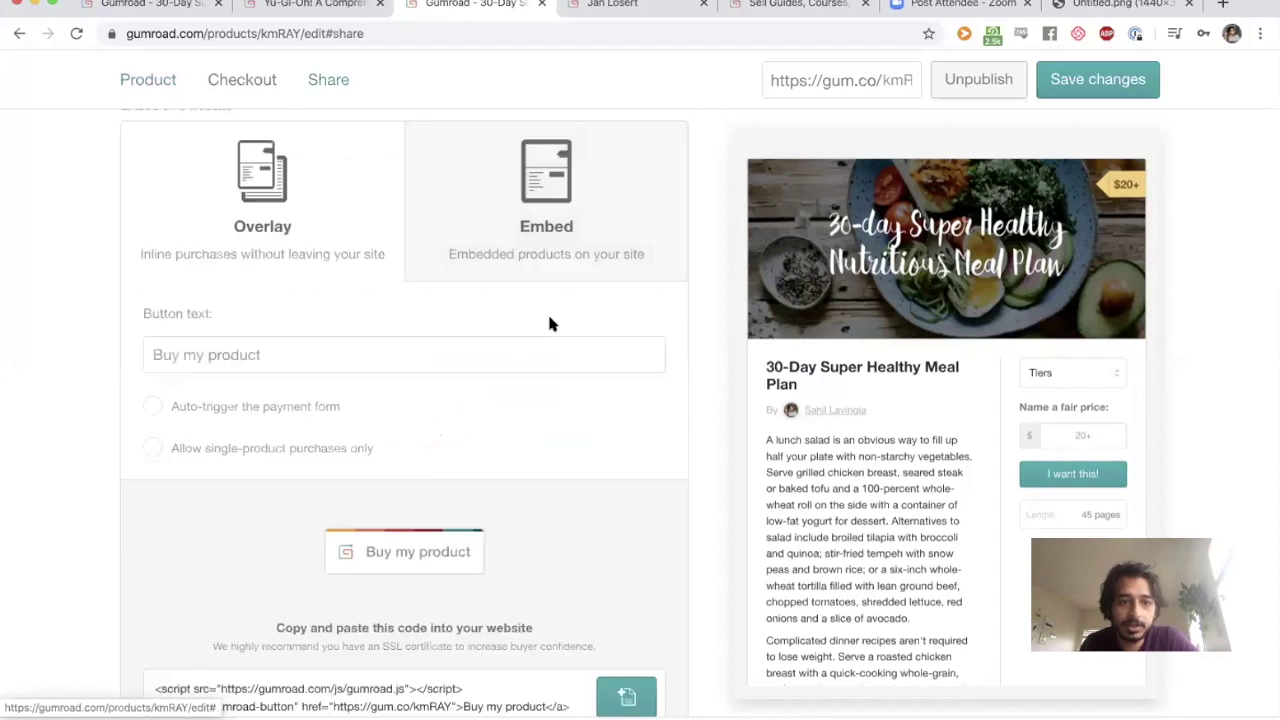
scroll(547, 315, down, 5)
scroll(573, 270, up, 1)
click(630, 302)
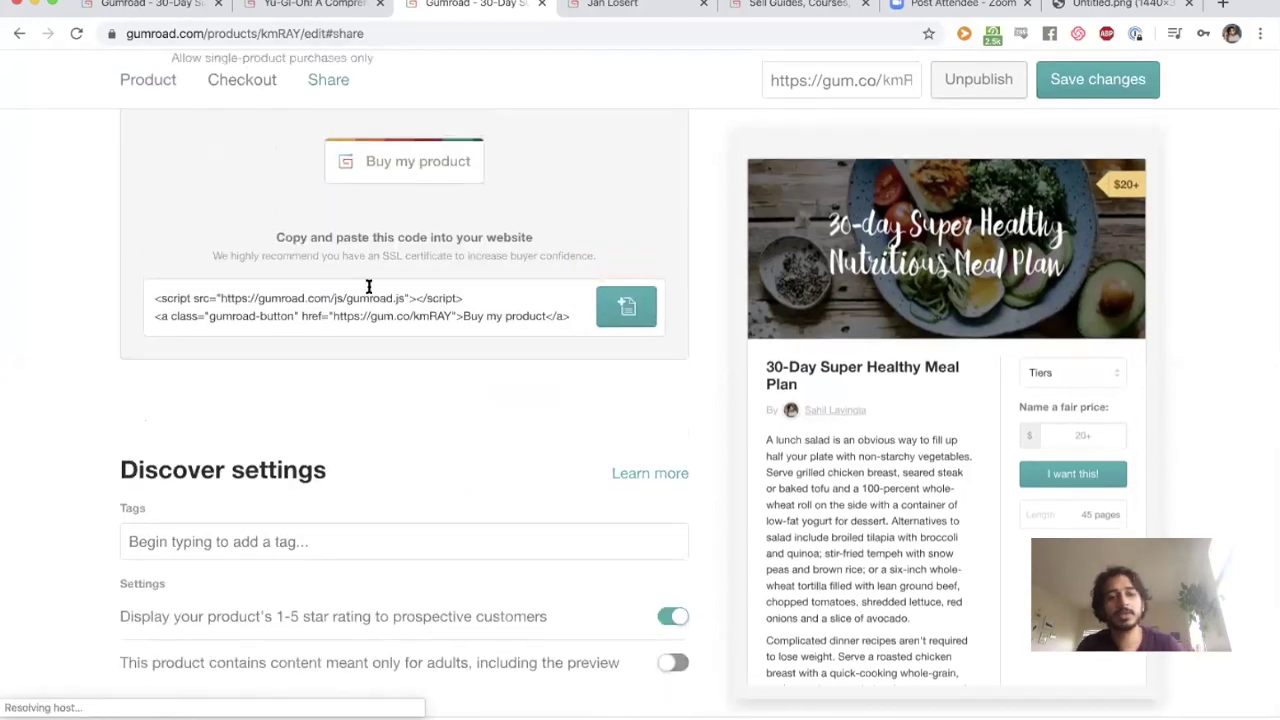
Paste the copied embed code into the browser's address field and preview the overlay from the "Buy my product" button
key(super+l)
key(super+v)
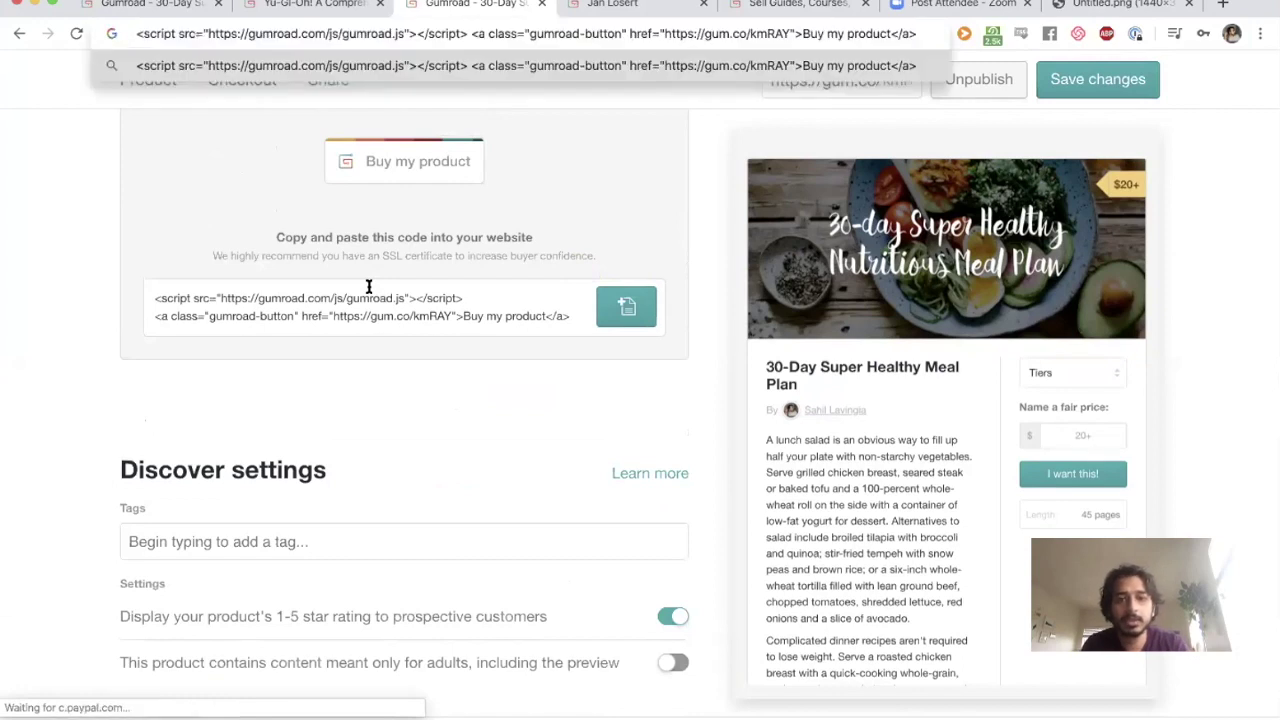
click(474, 197)
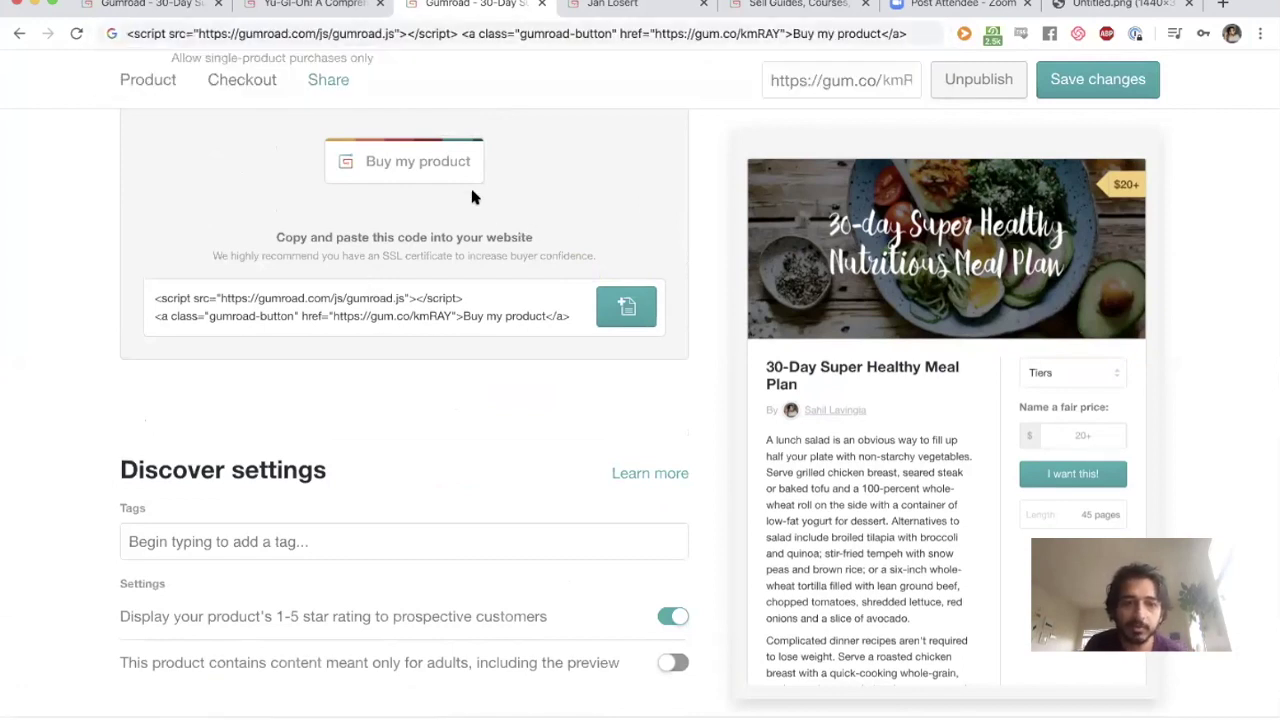
click(446, 160)
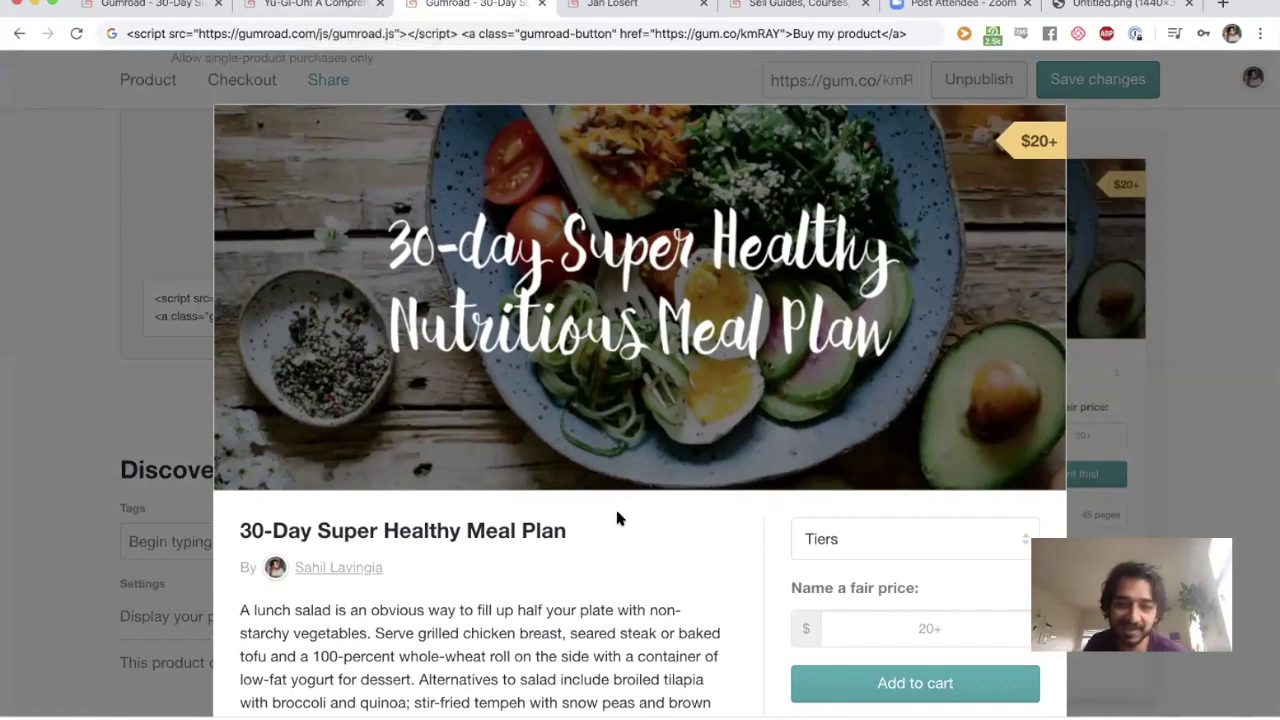
Search Google for "gumroad wordpress" and open the help article "Adding Gumroad to your Wordpress site"
click(451, 30)
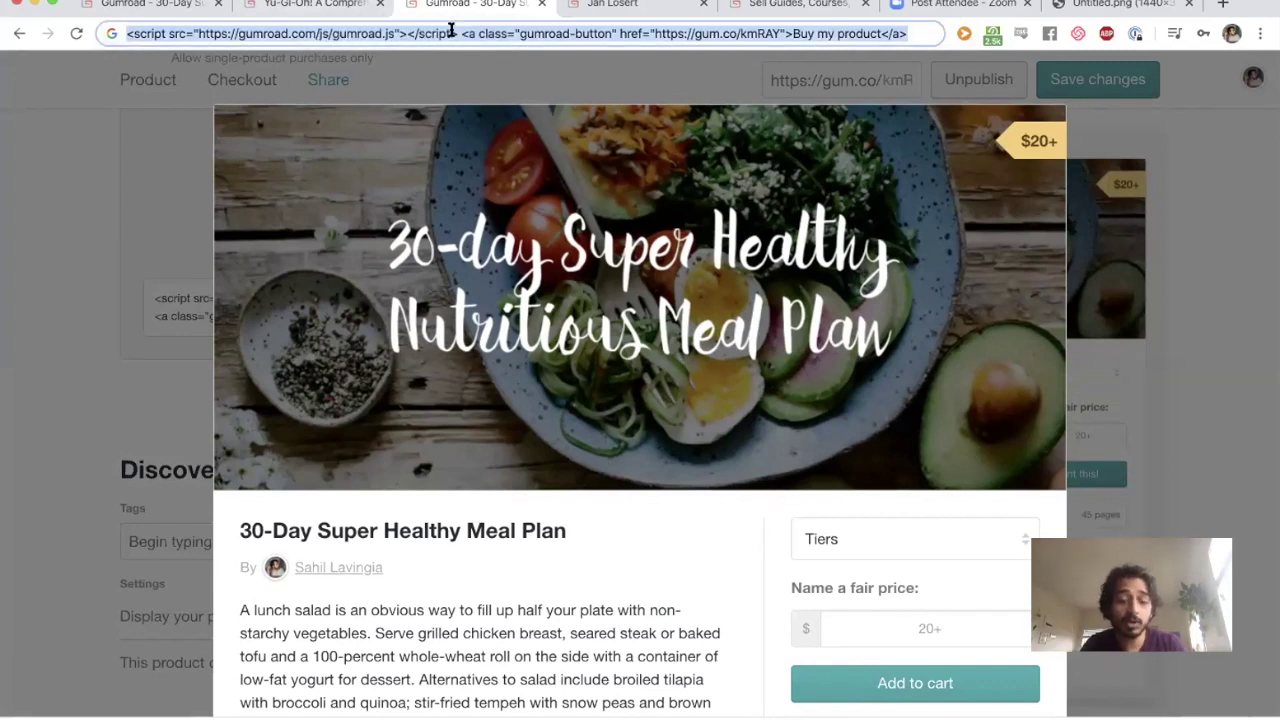
key(Escape)
text(gumroad wordpress)
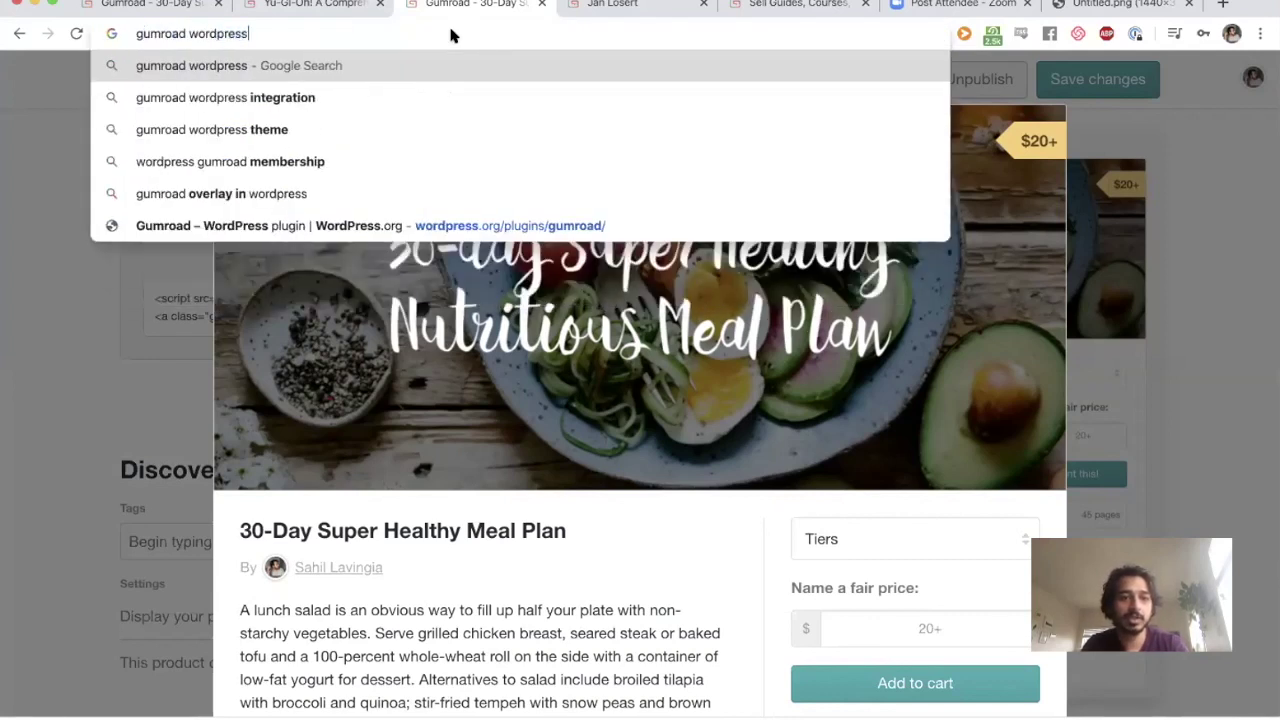
key(Return)
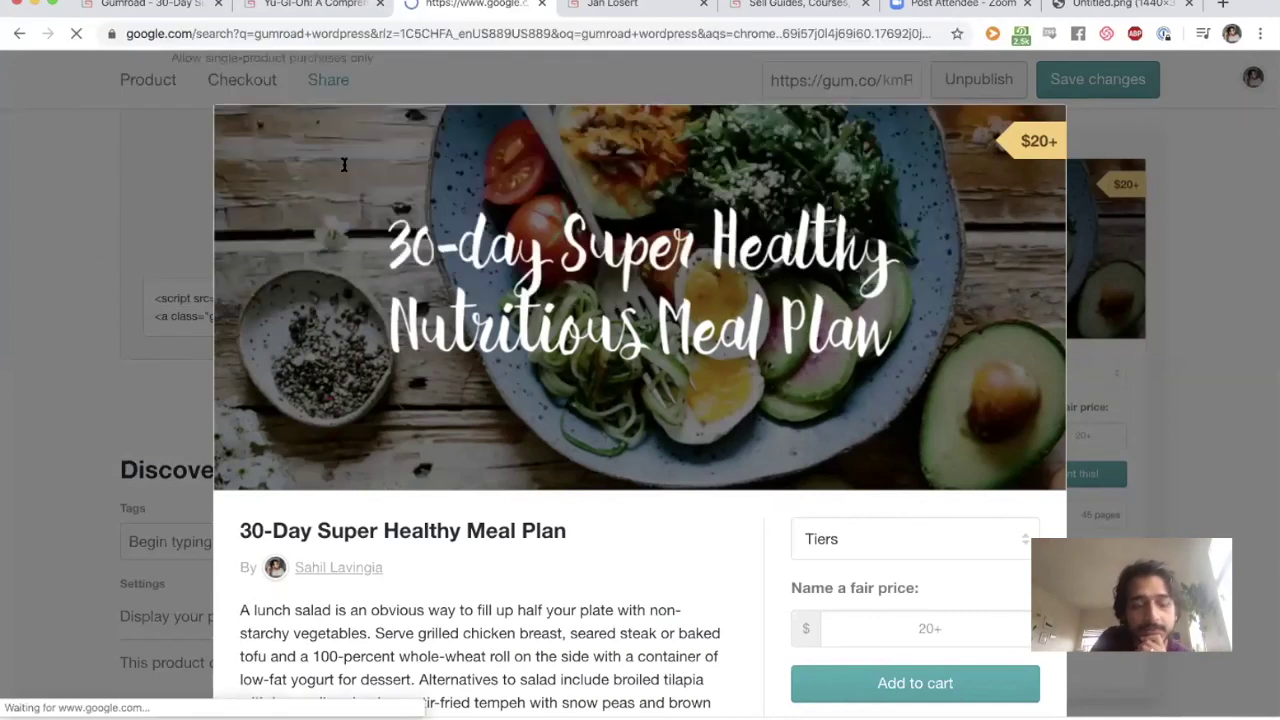
scroll(391, 260, down, 2)
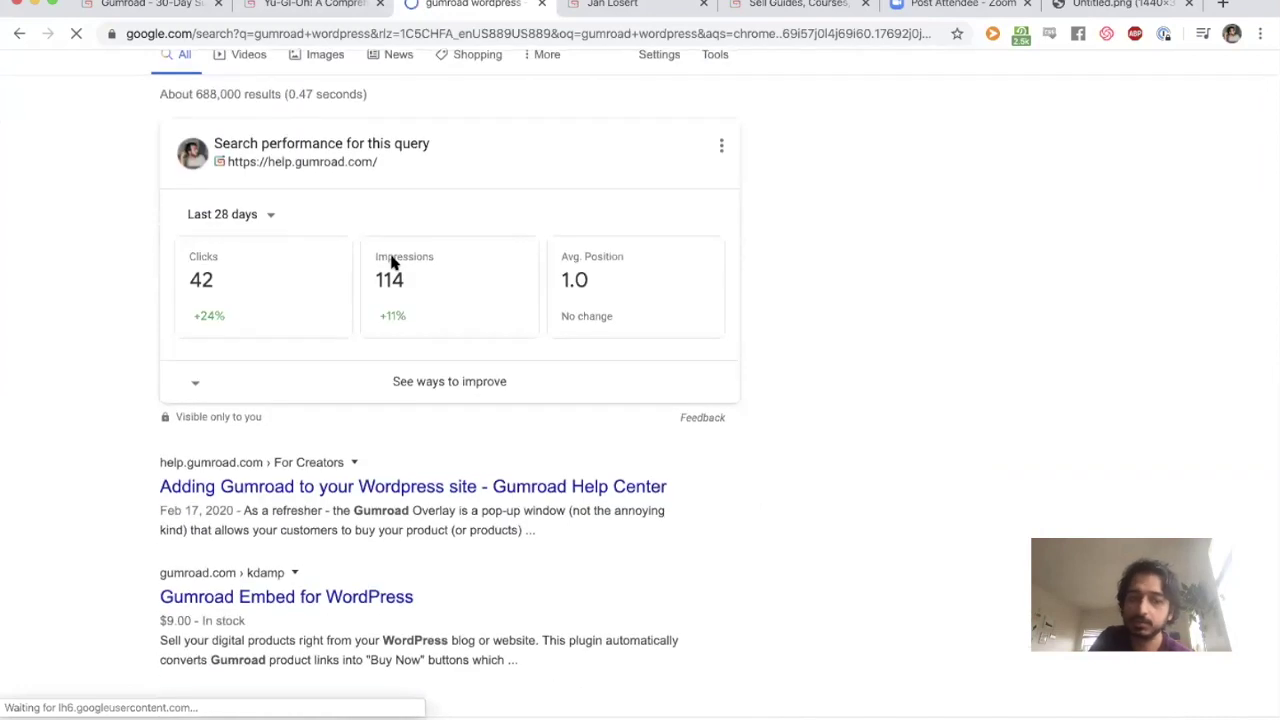
scroll(405, 330, down, 3)
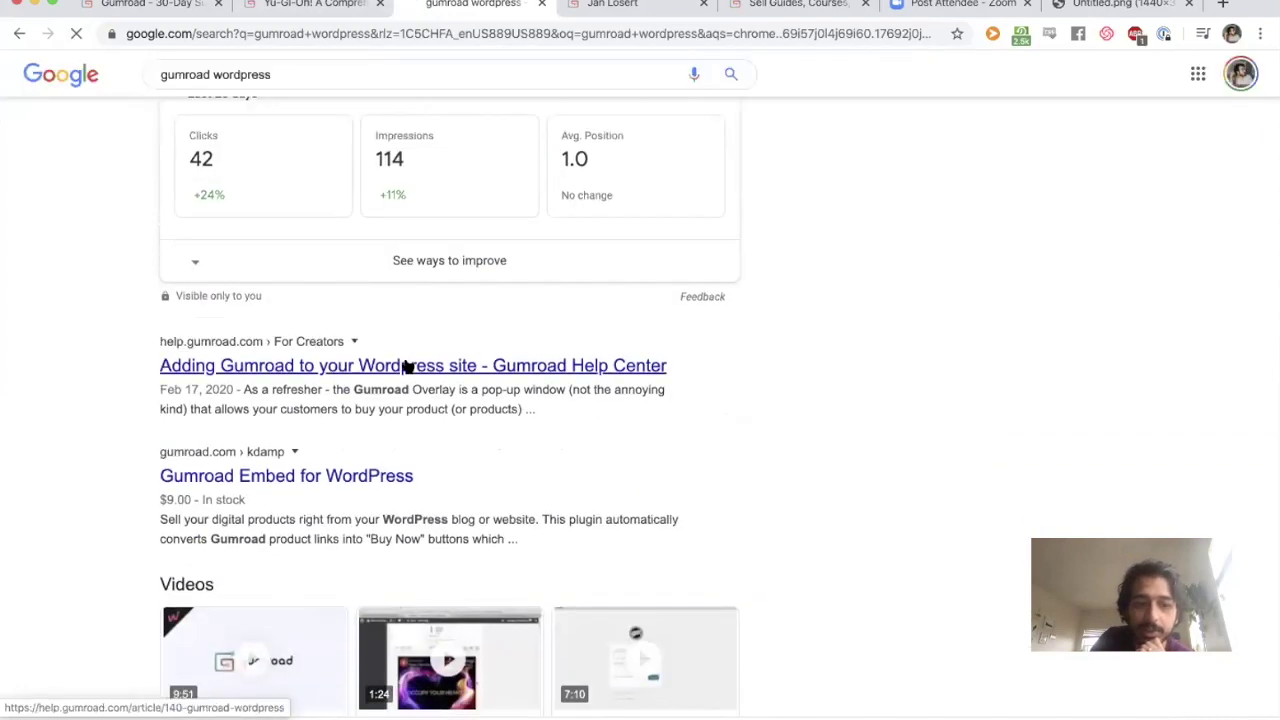
click(407, 367)
Read the WordPress help article from the plugin requirements down to the overlay shortcode explanation
scroll(600, 340, down, 3)
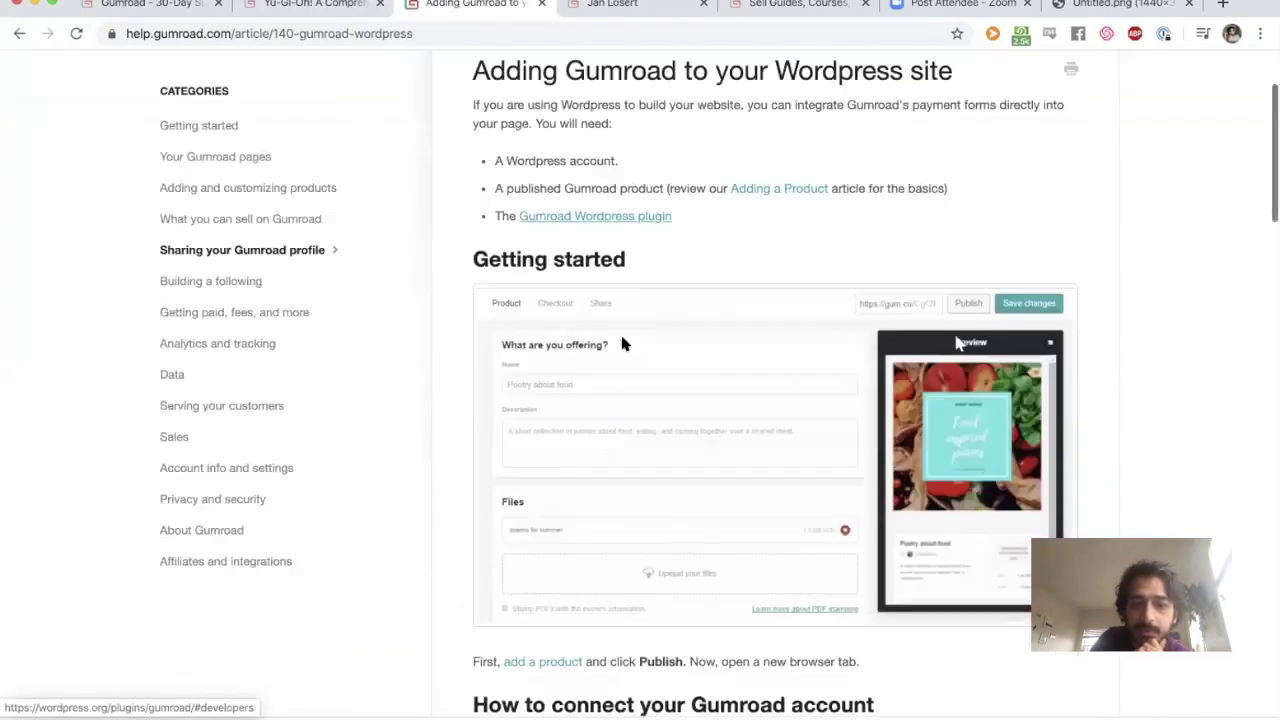
scroll(622, 343, down, 9)
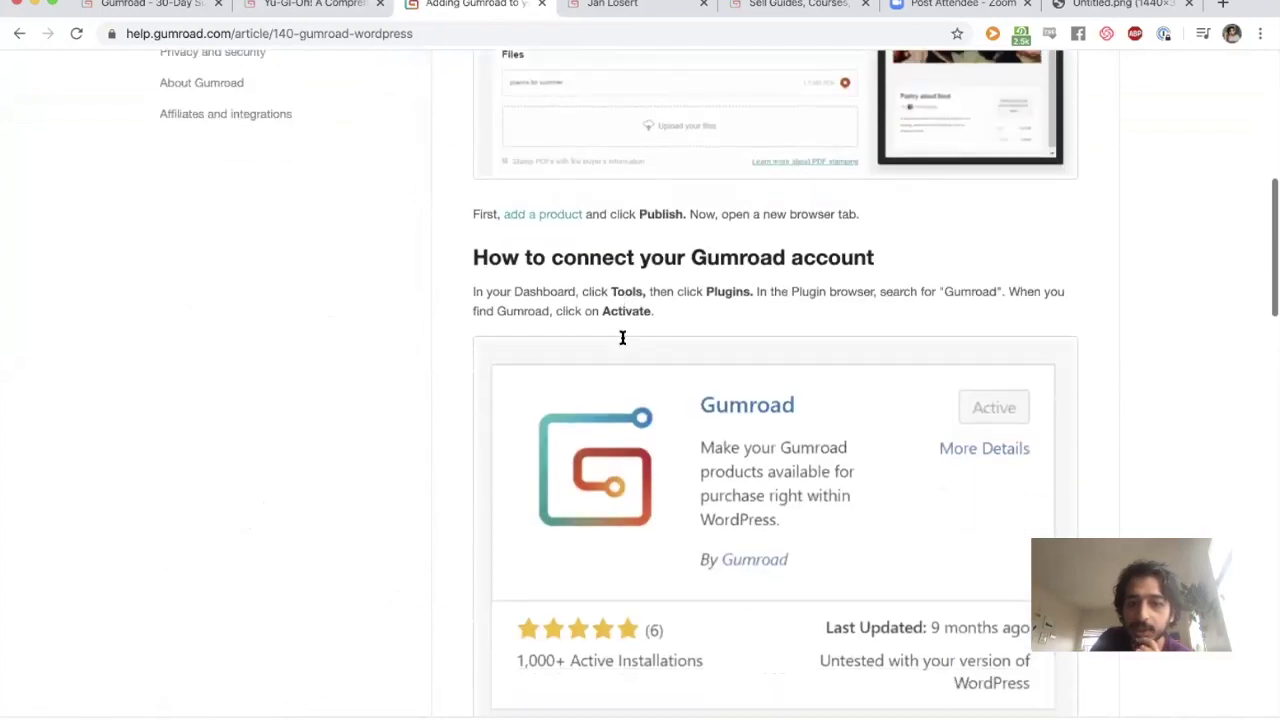
scroll(622, 340, down, 7)
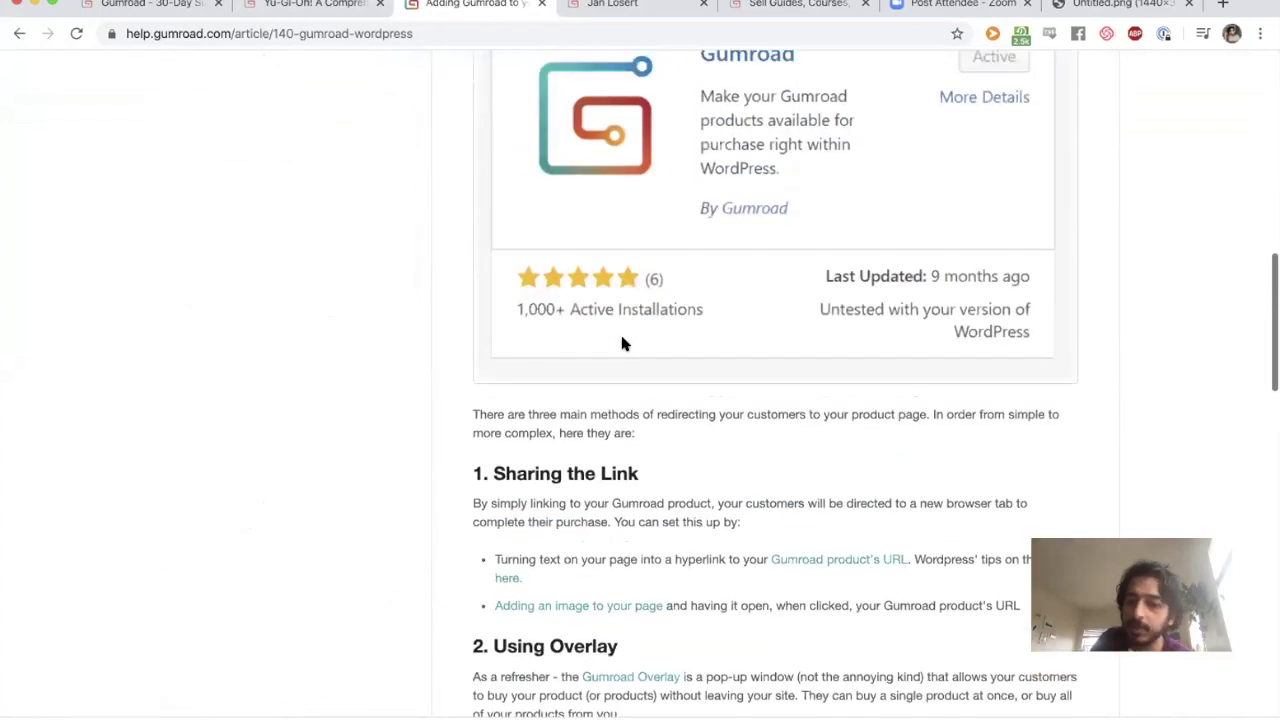
scroll(621, 343, down, 2)
scroll(622, 344, down, 2)
scroll(624, 345, down, 5)
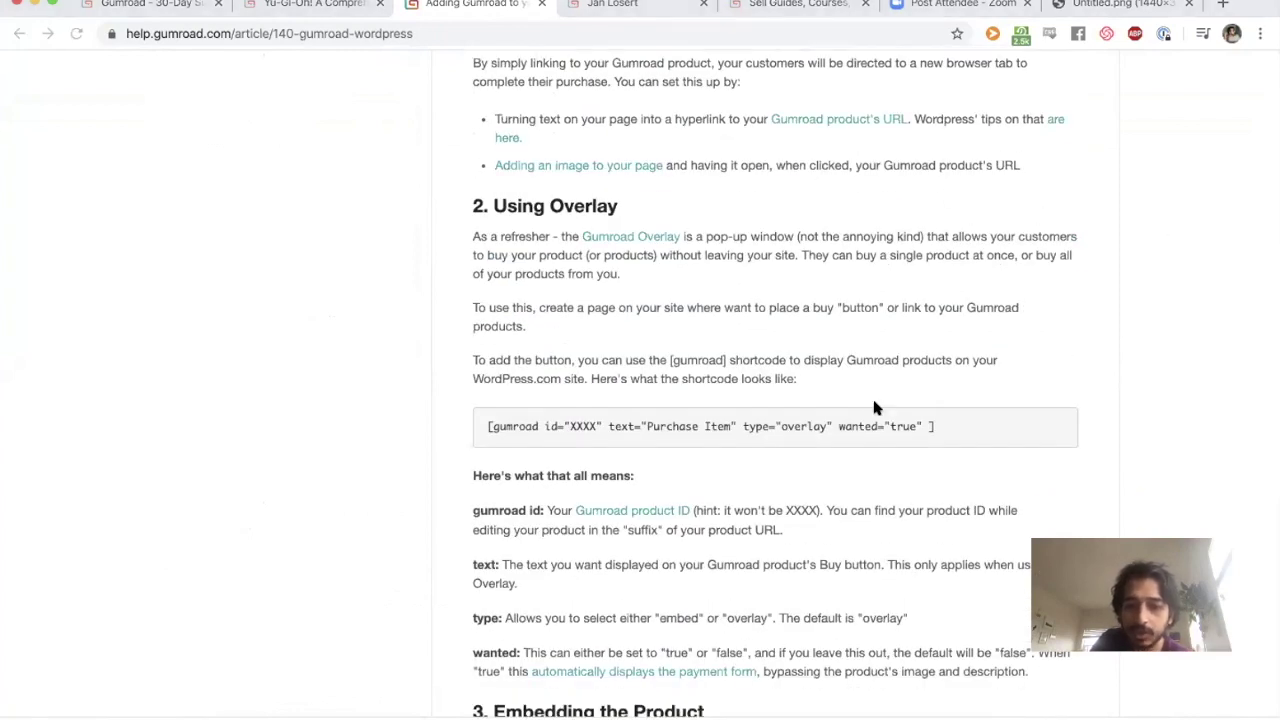
Review the WordPress article's overlay shortcode and its "Embedding the Product" section
triple_click(847, 422)
scroll(847, 422, down, 12)
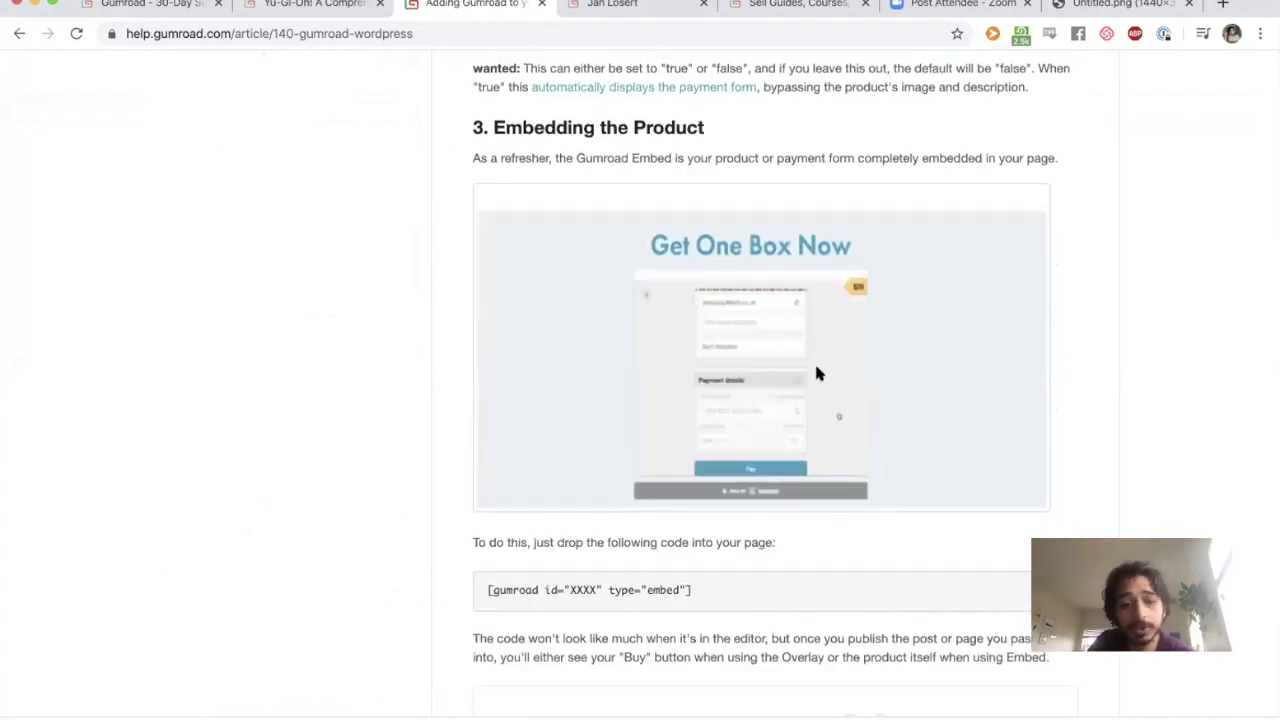
scroll(799, 374, up, 20)
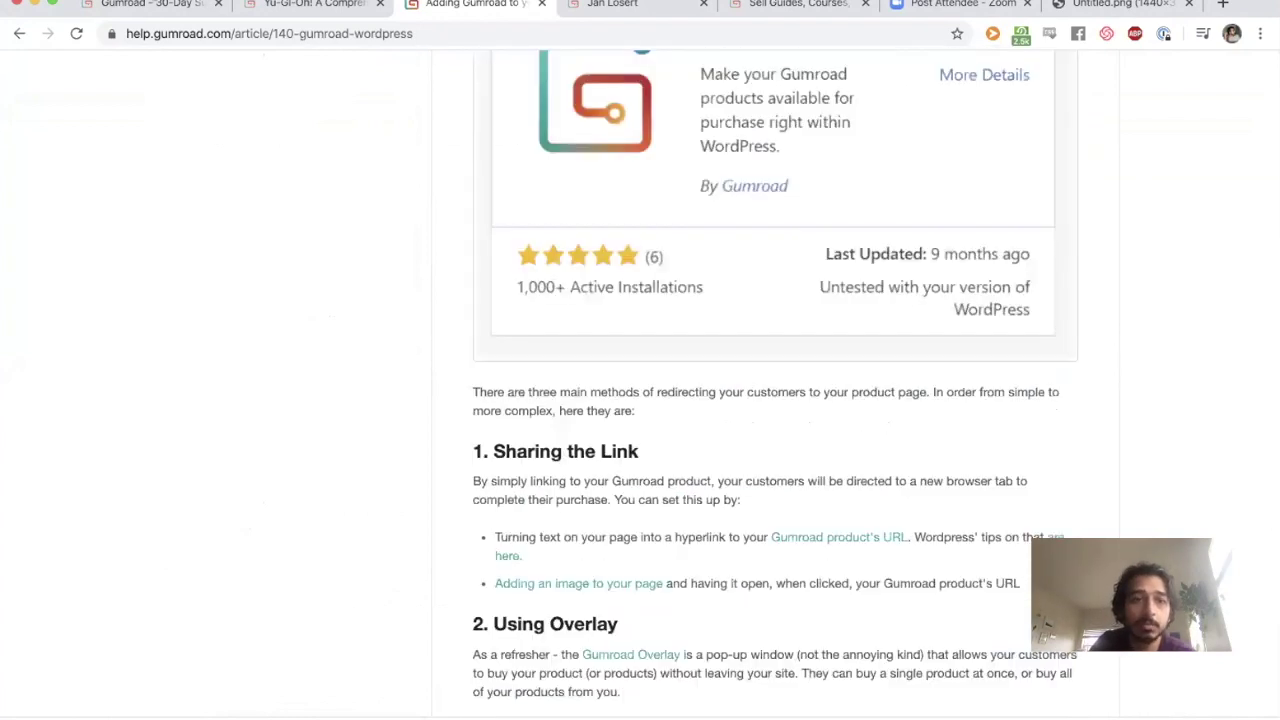
Return to the meal plan's sharing settings, choose the Embed option for websites and view the embedded product preview
click(150, 5)
scroll(474, 360, up, 15)
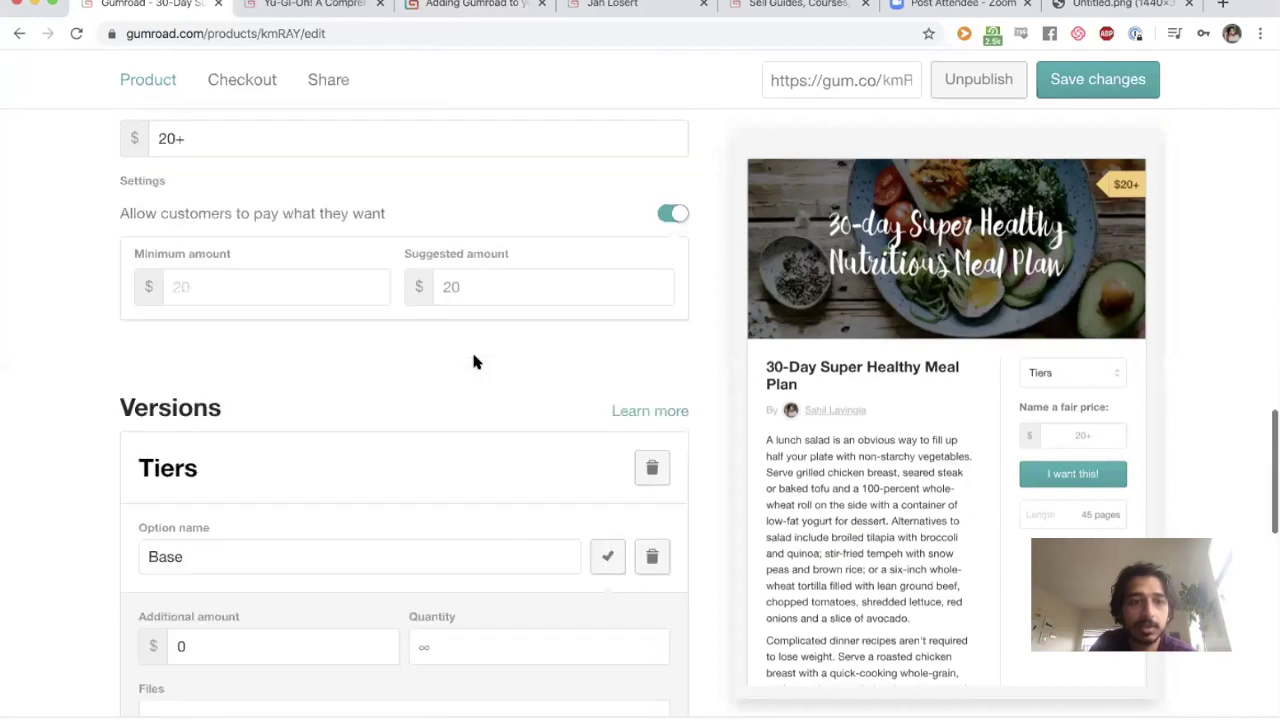
click(316, 84)
scroll(405, 358, up, 10)
click(430, 372)
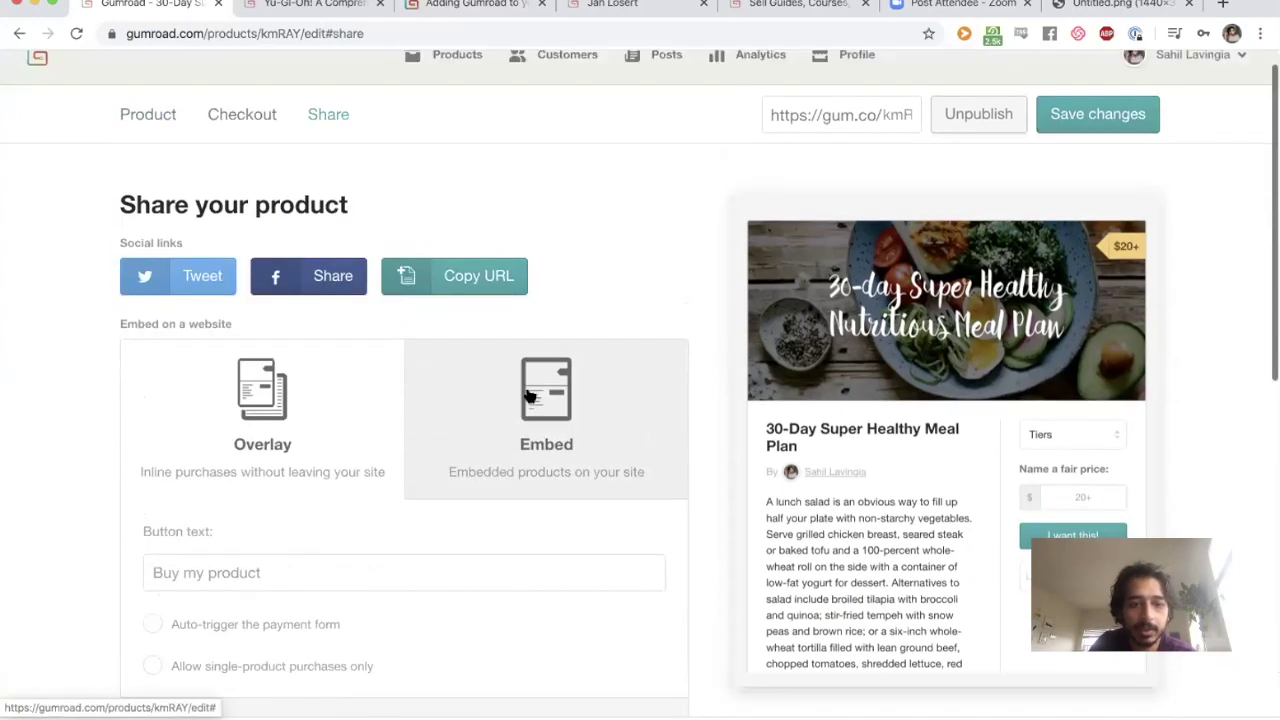
scroll(376, 232, down, 3)
scroll(370, 265, down, 1)
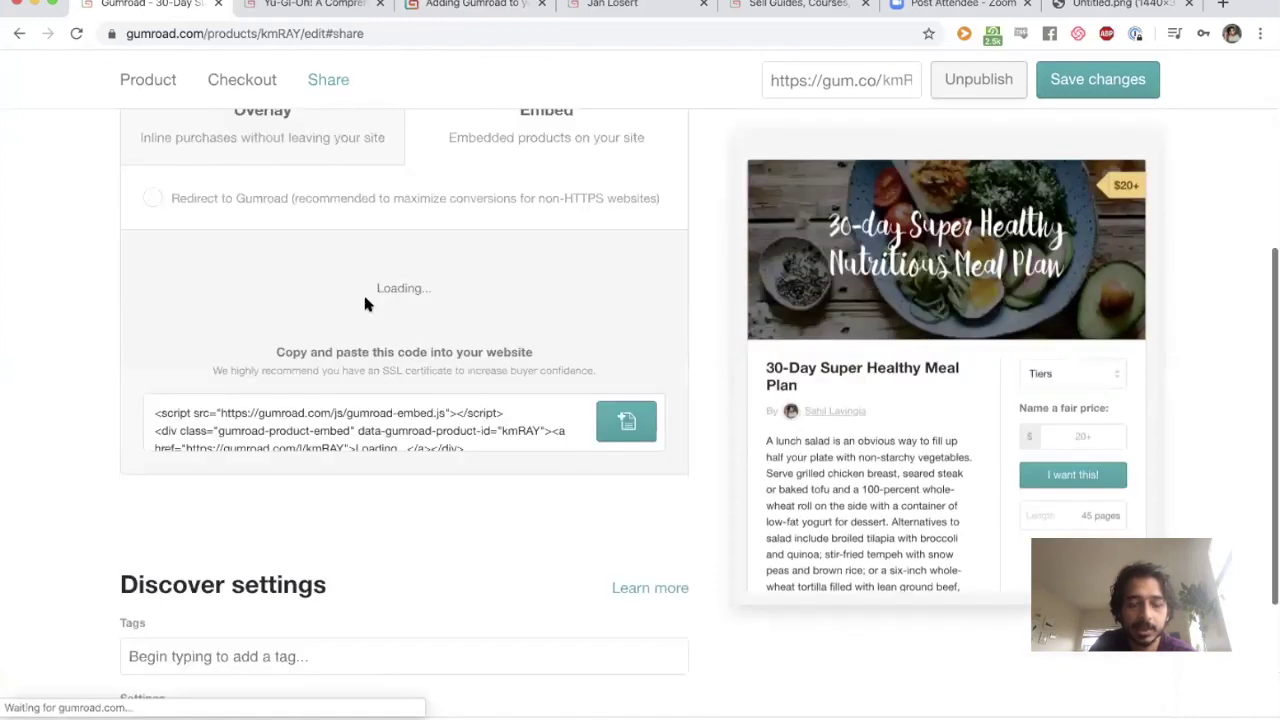
scroll(530, 310, down, 2)
scroll(533, 318, down, 5)
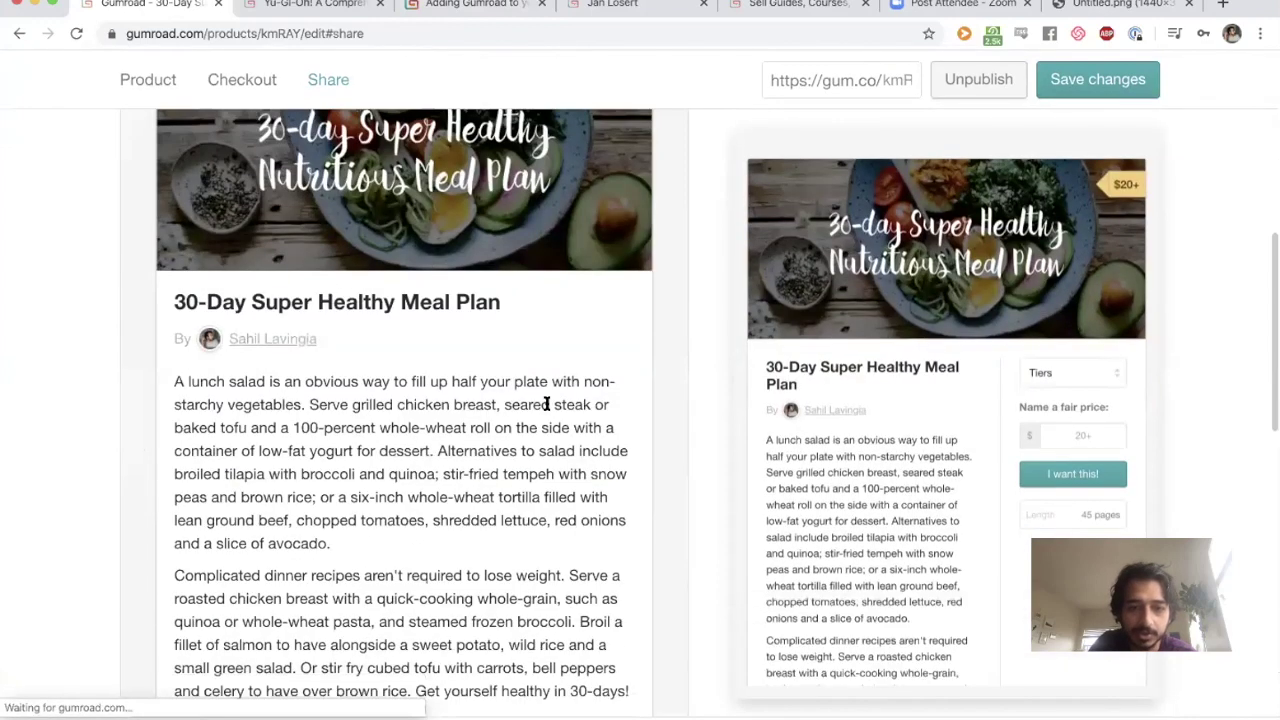
In the embedded preview, choose the Base tier, name a price of $20 and proceed to the payment form
click(410, 290)
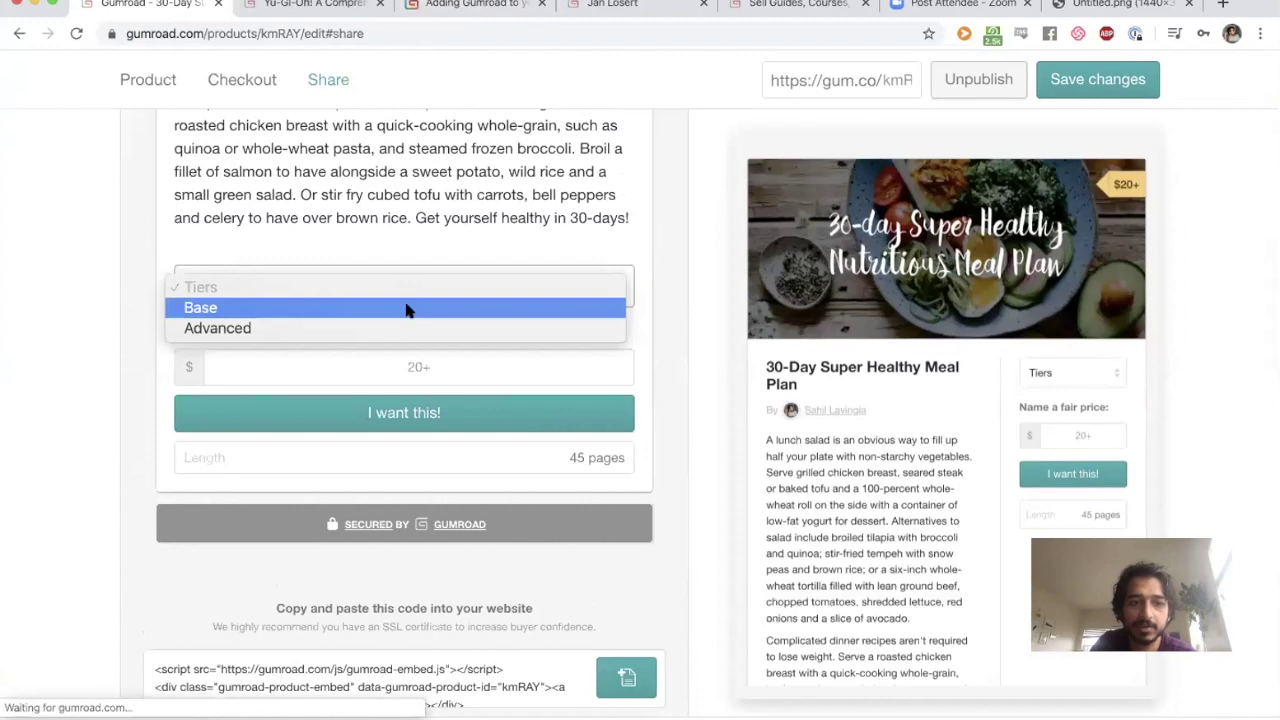
click(409, 306)
click(420, 366)
text(20)
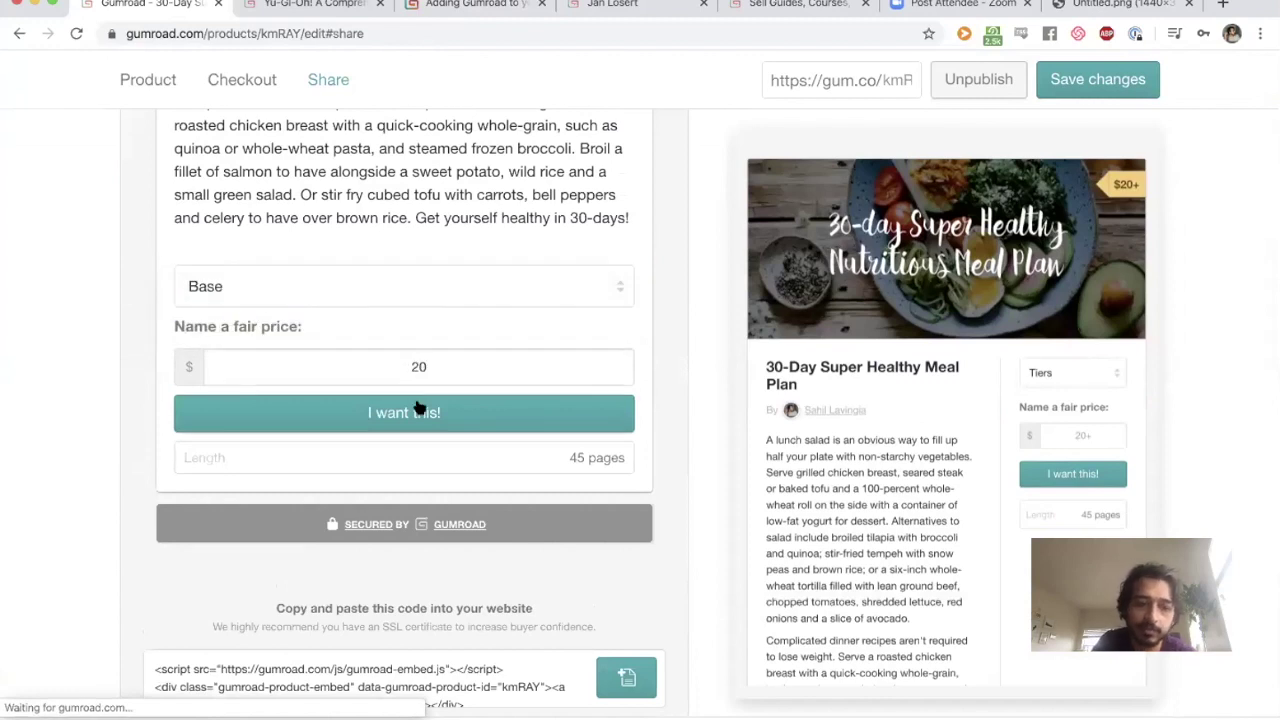
click(423, 406)
scroll(463, 301, up, 5)
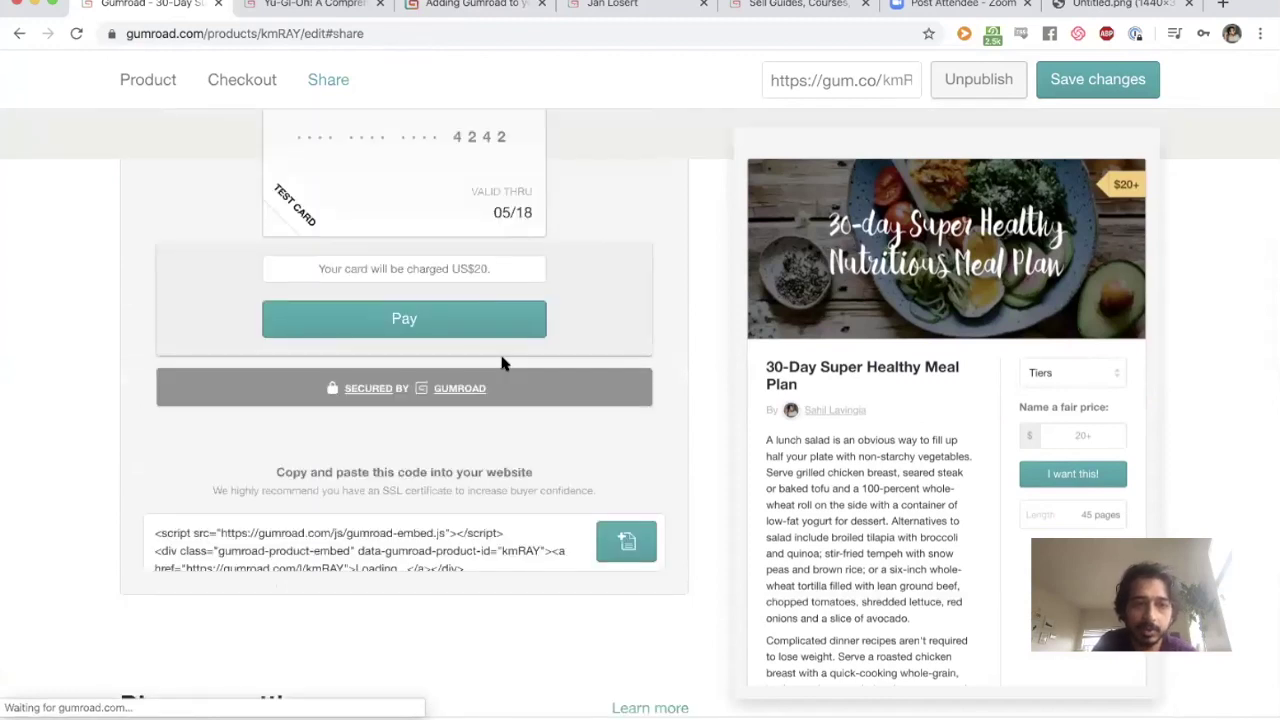
scroll(323, 365, down, 1)
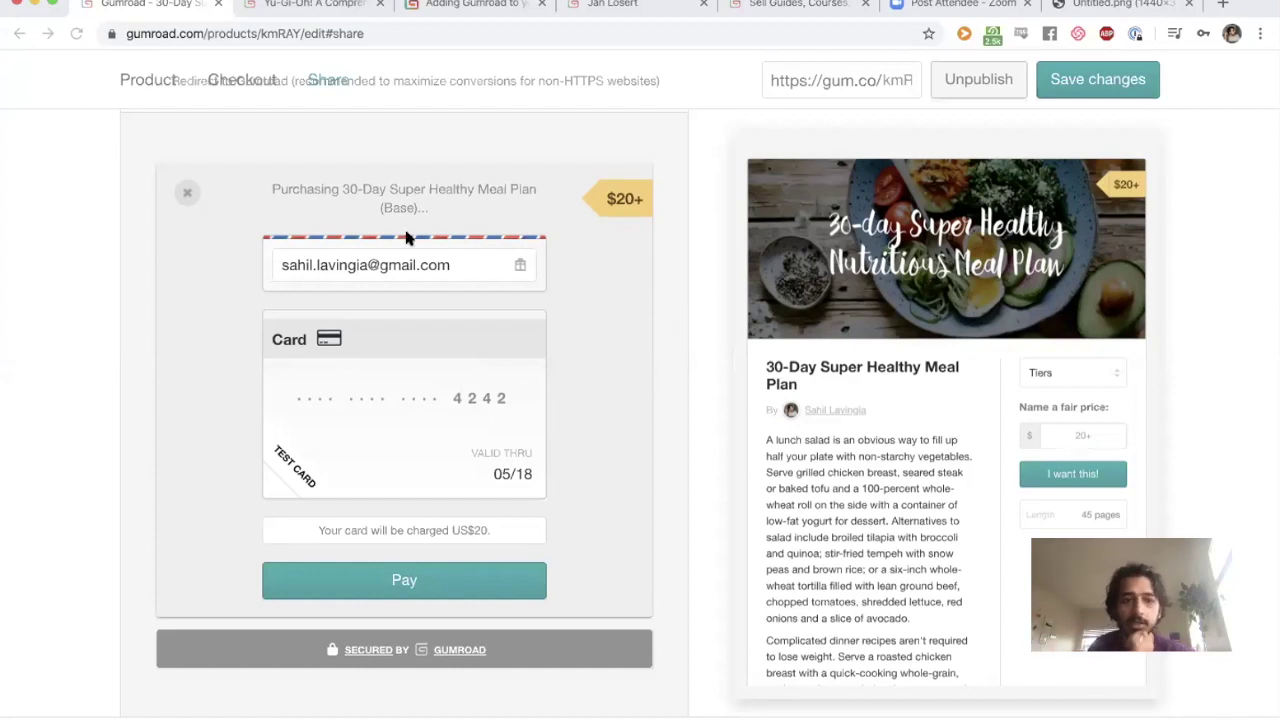
Go to the Workflows page at gumroad.com/workflows, after trying the address gumroad.com/customers/workflows
scroll(251, 214, up, 2)
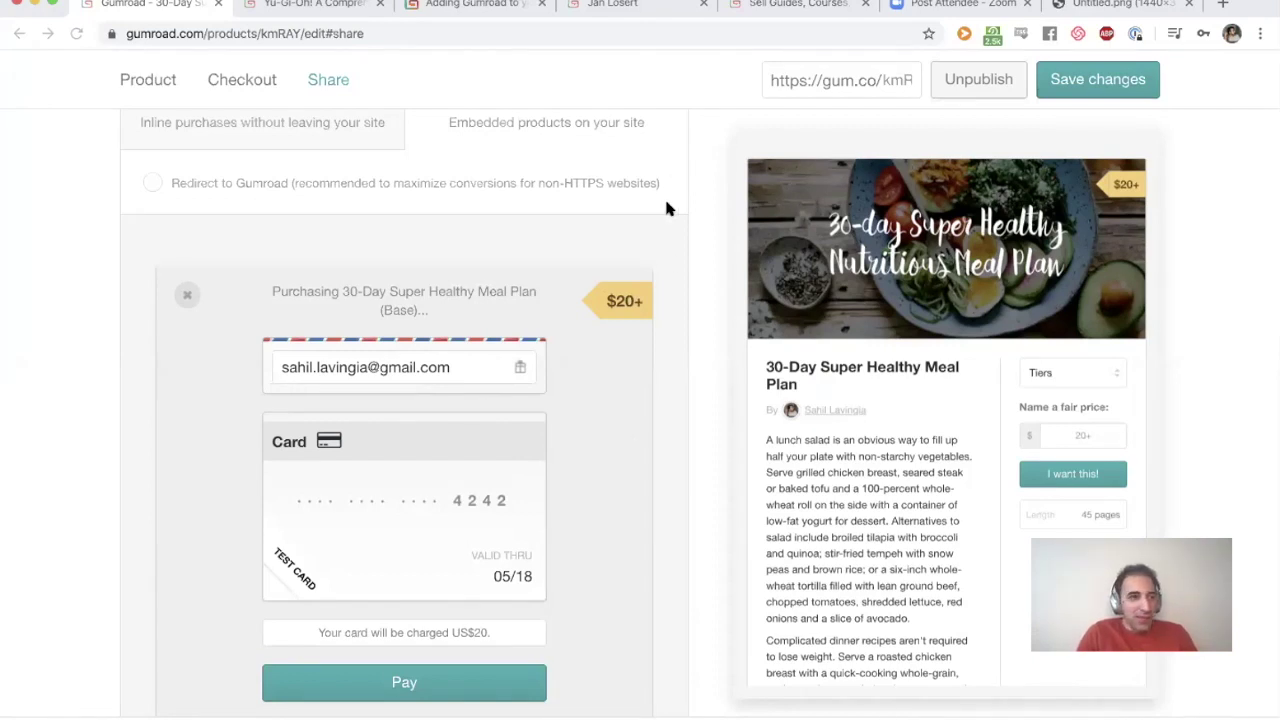
scroll(697, 180, up, 5)
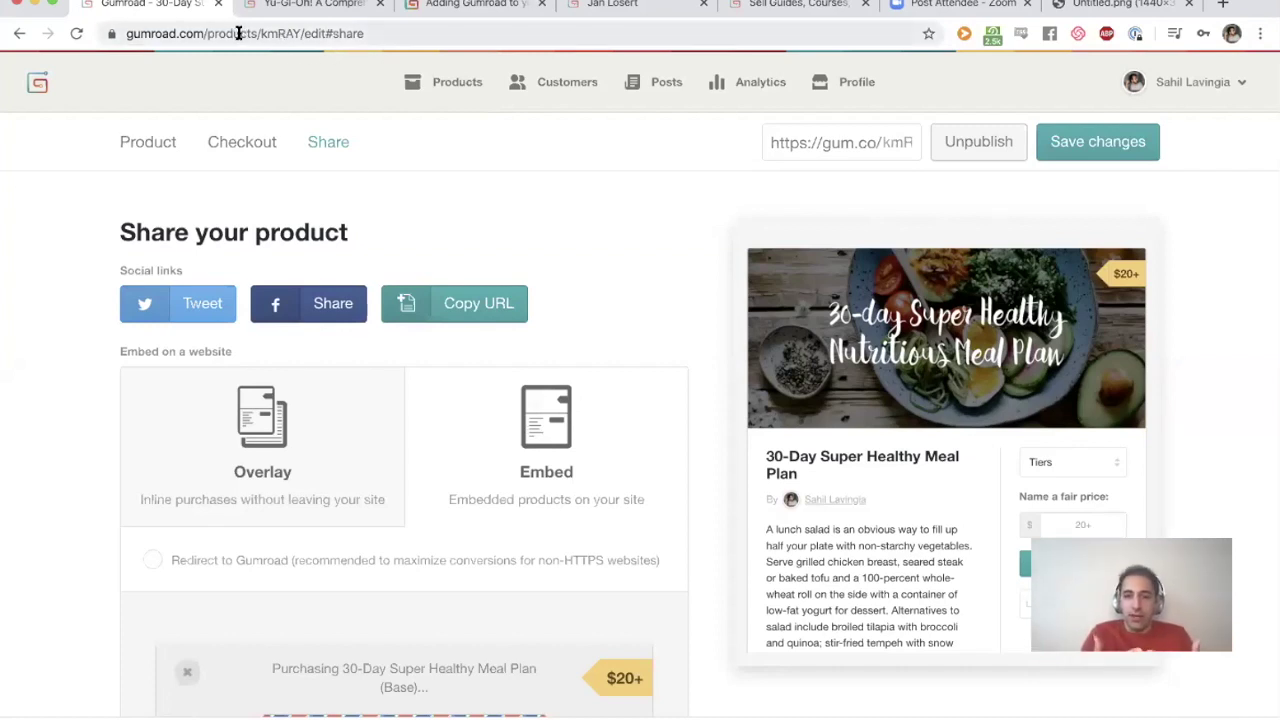
drag(246, 33, 449, 27)
text(cus)
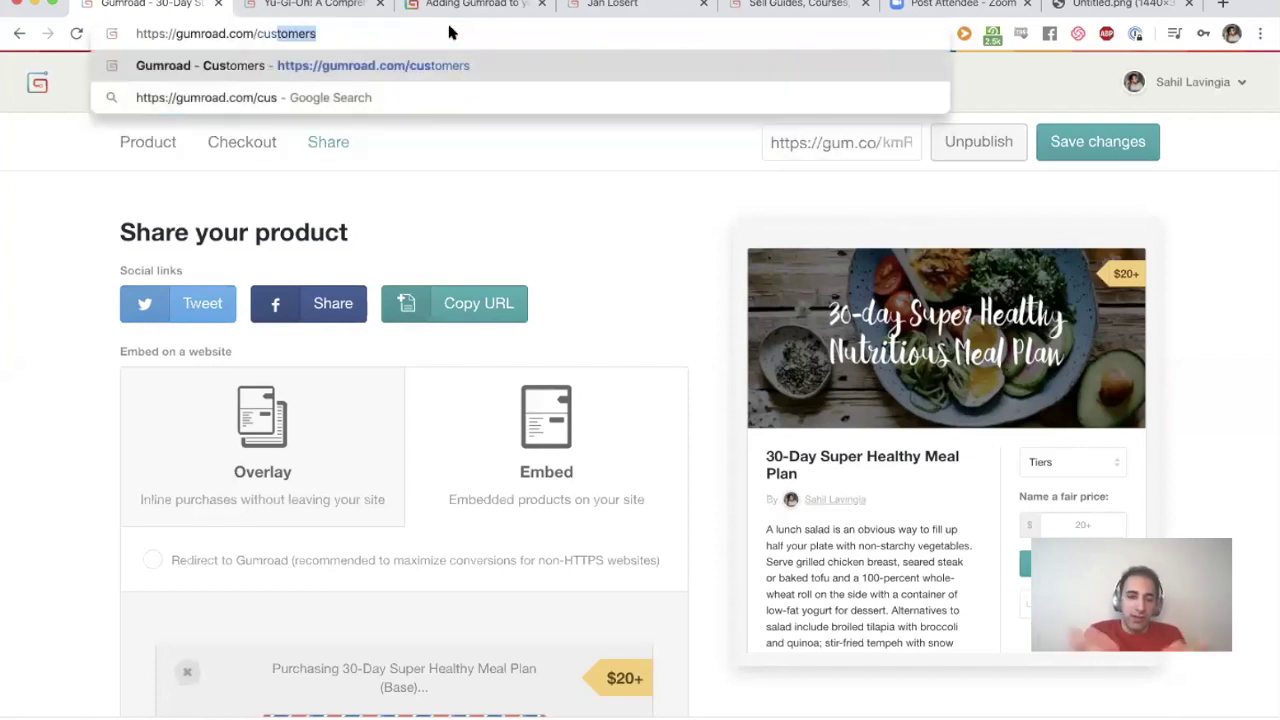
text(tomers/workflows)
key(Return)
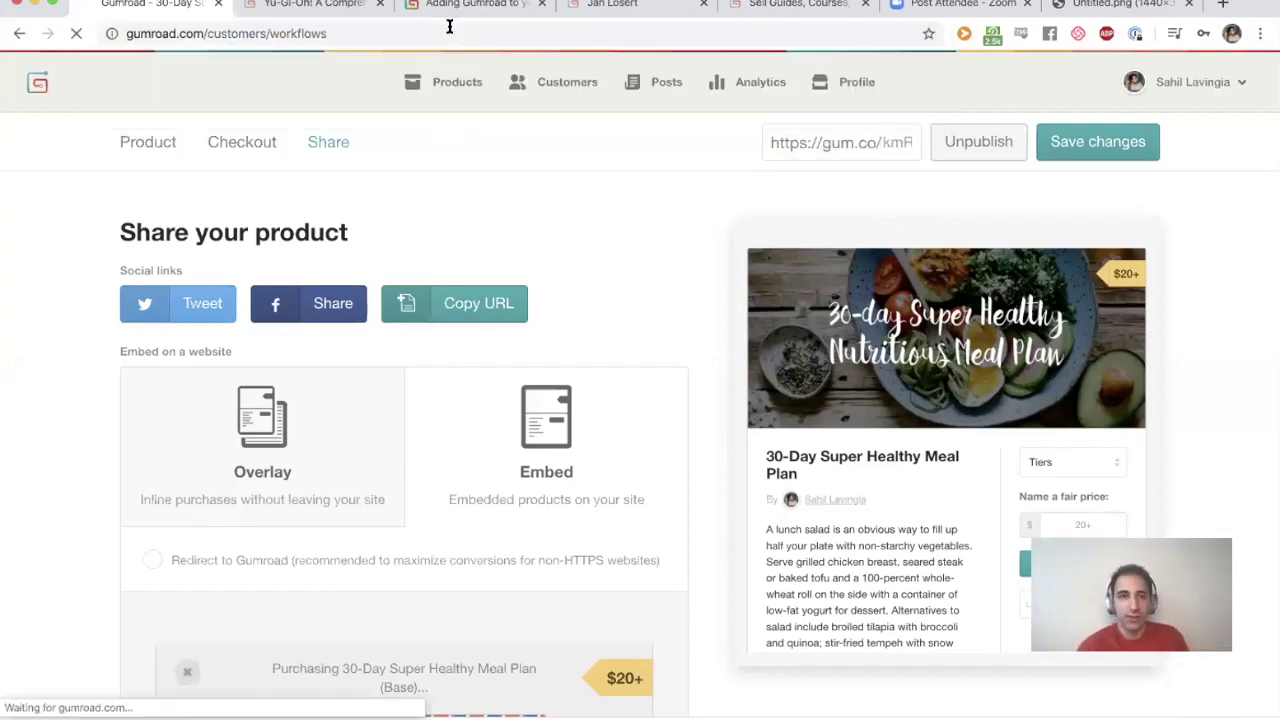
click(300, 28)
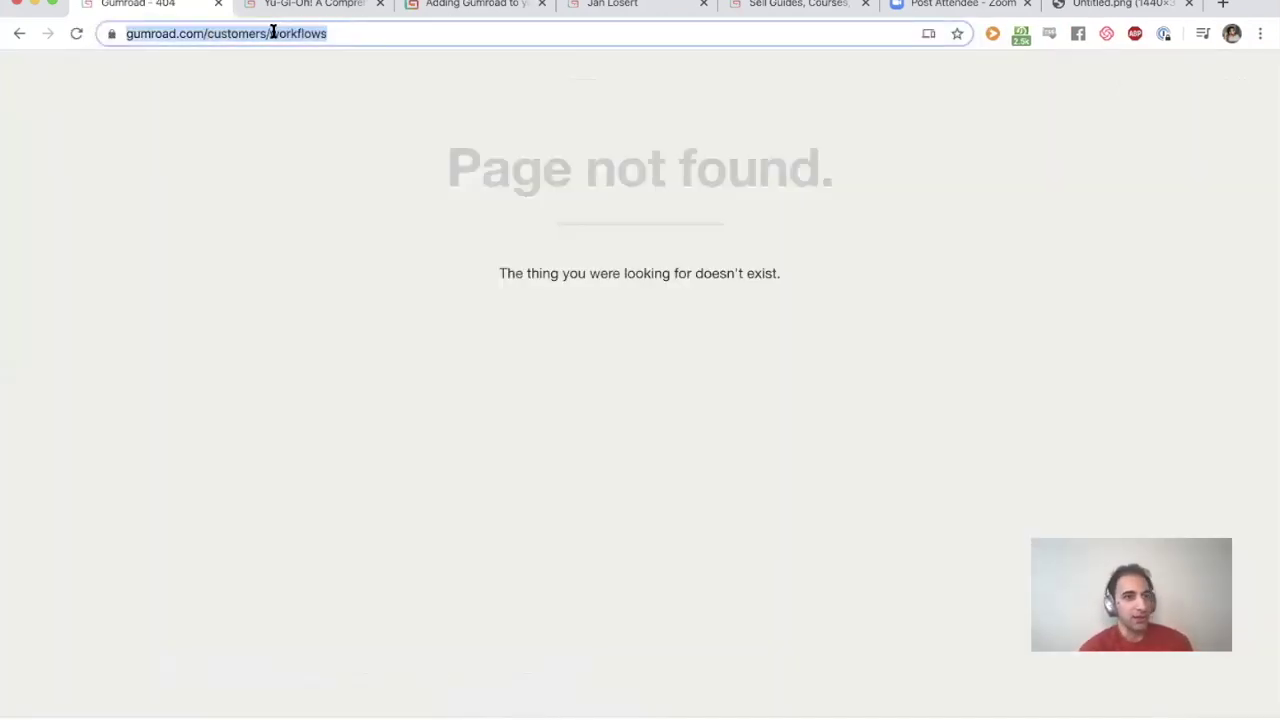
double_click(261, 33)
key(BackSpace)
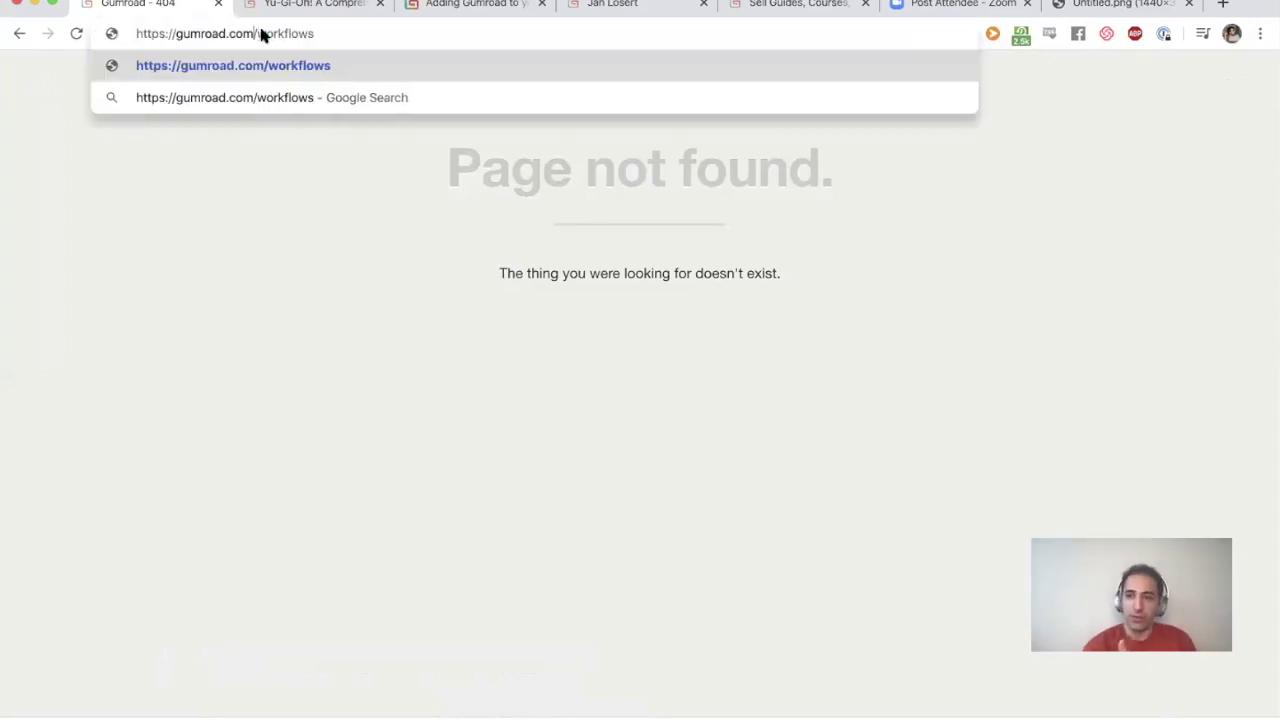
key(Return)
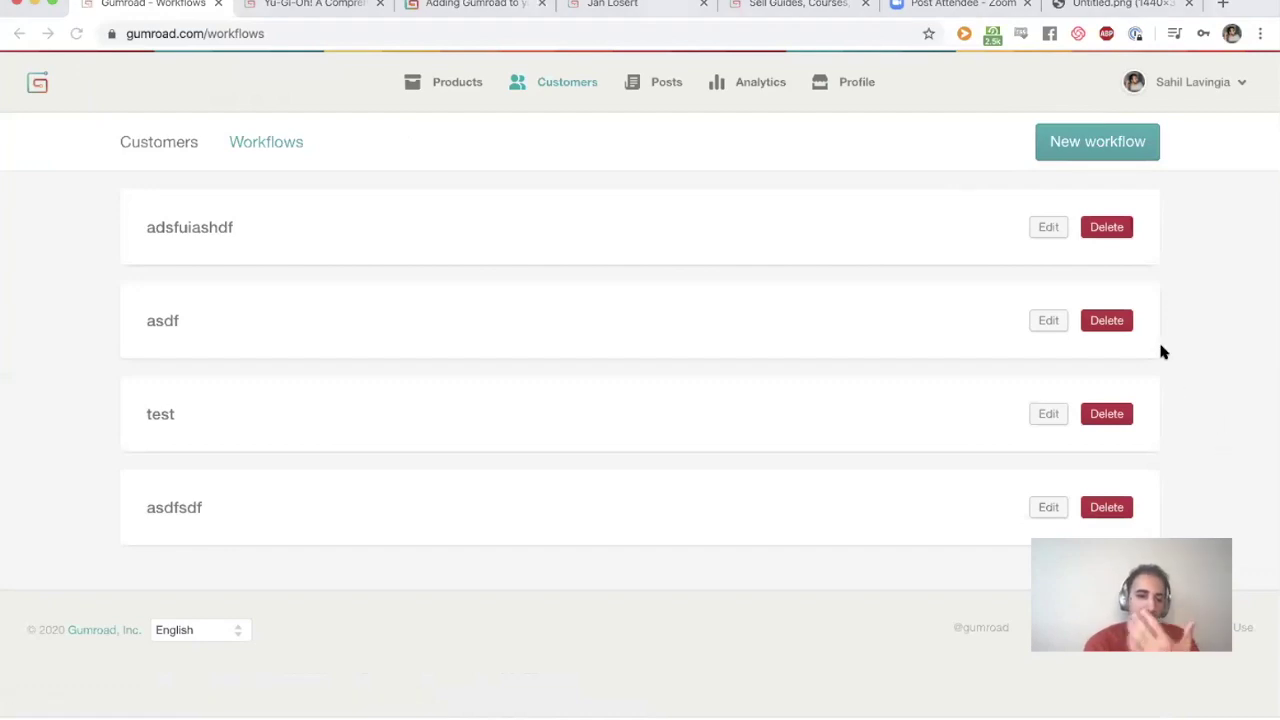
Request deletion of the workflows adsfuiashdf, asdf, test and asdfsdf, and open the form for a new workflow
click(1118, 230)
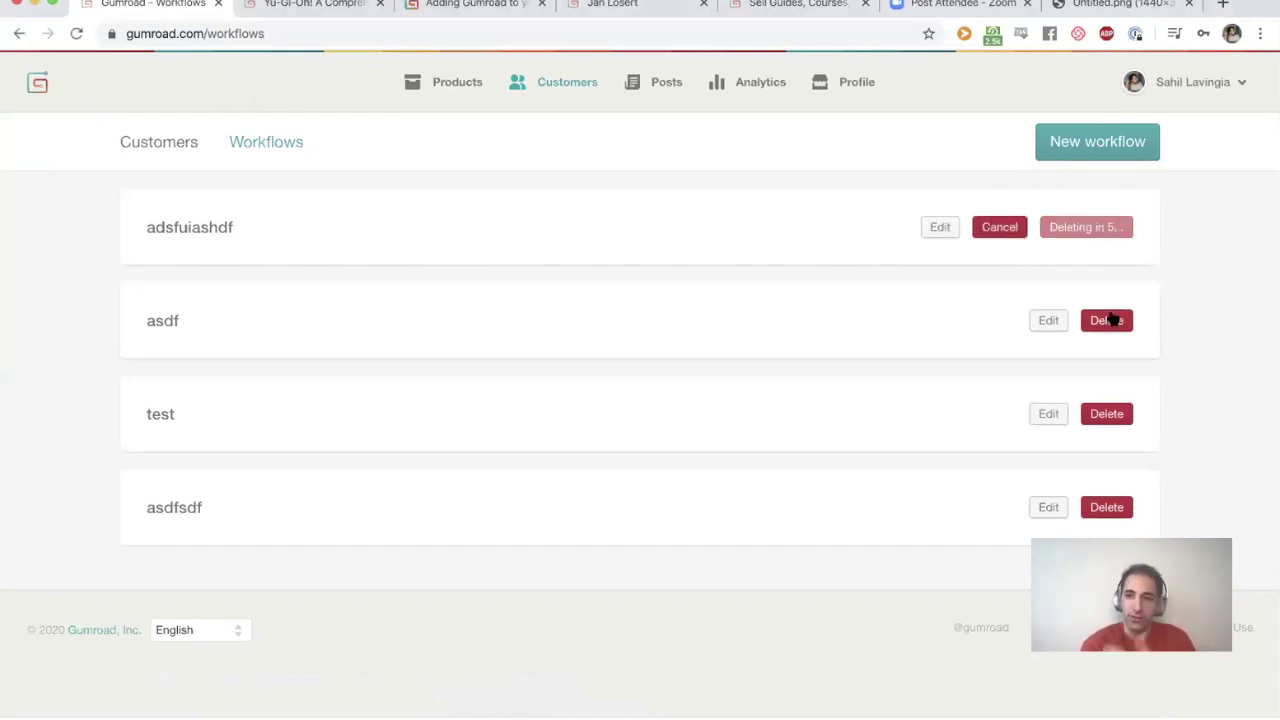
click(1112, 320)
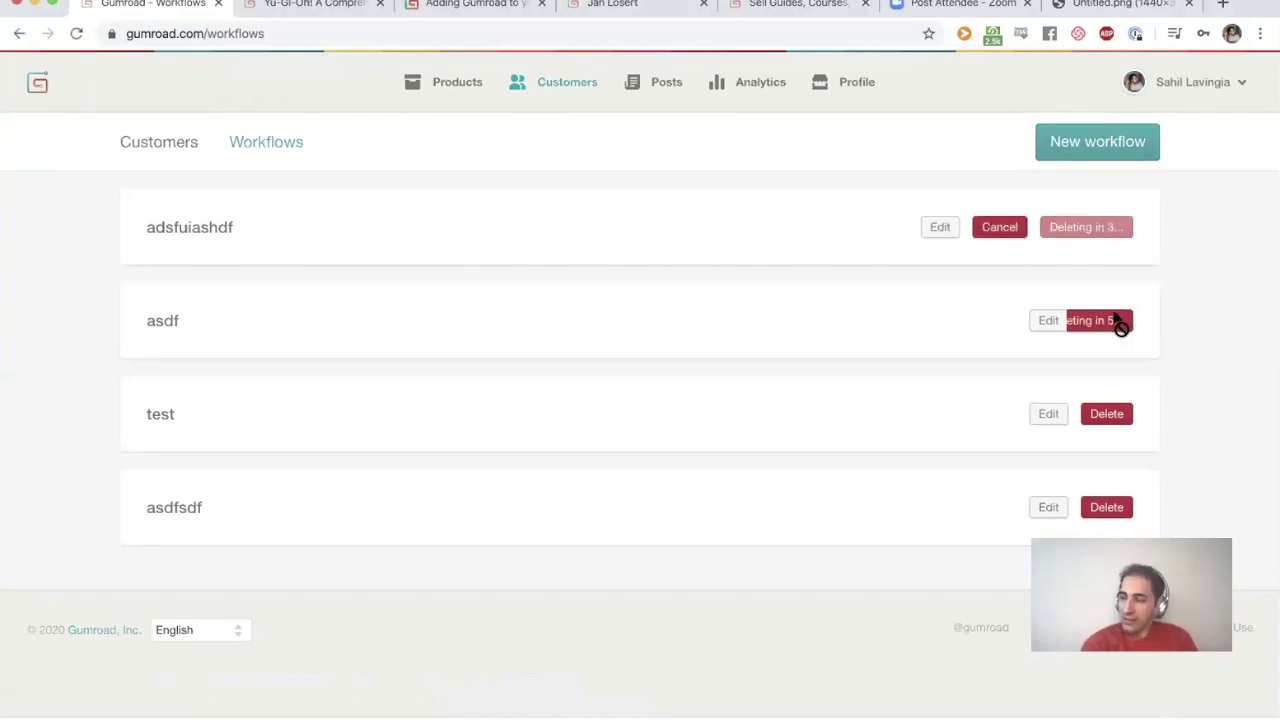
click(1106, 415)
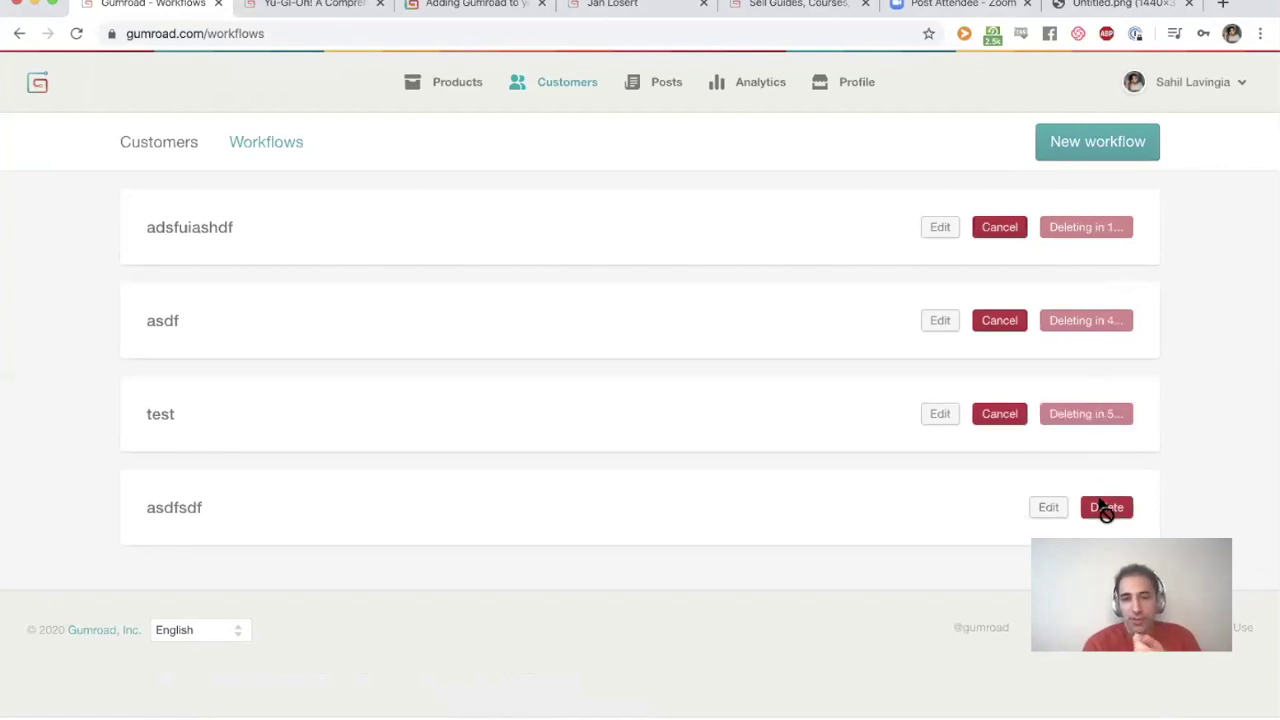
click(1106, 507)
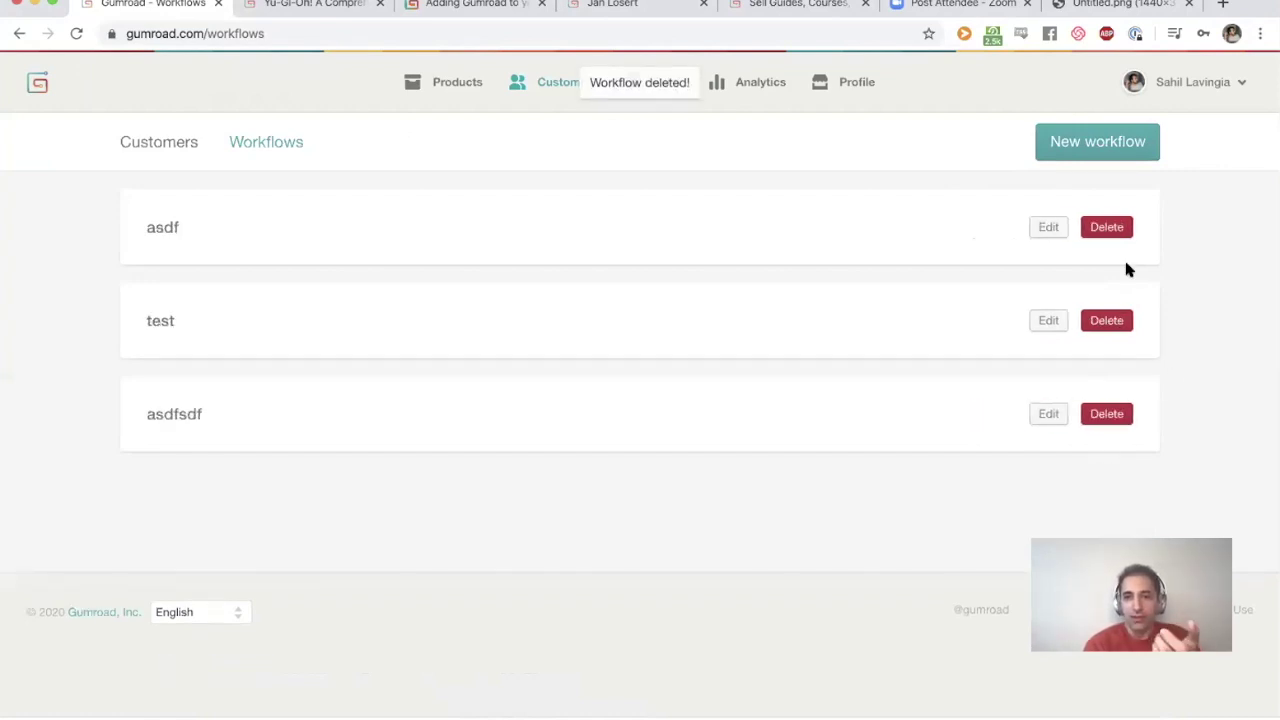
click(1080, 148)
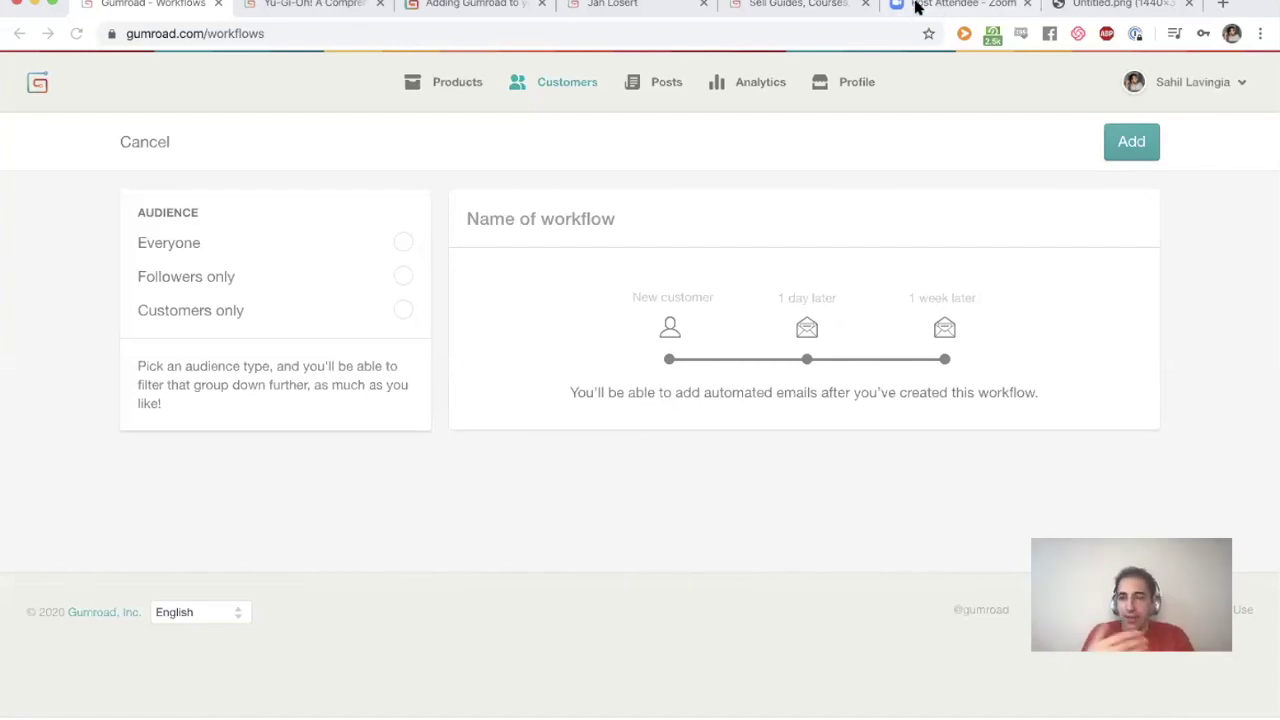
In the Zoom tab, open the Twitter profile of the creator linked to userbase.com and look over the bio and pinned tweet
key(super+6)
click(825, 30)
text(twitter d)
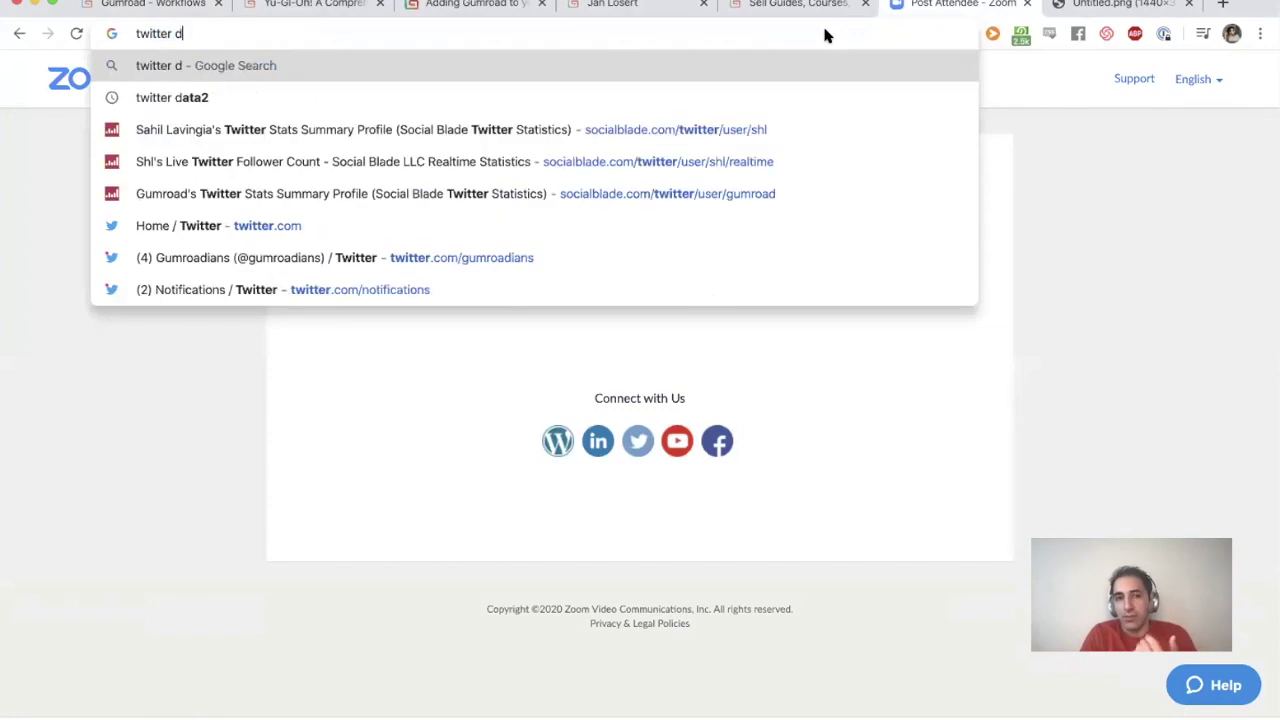
text(aniel vas)
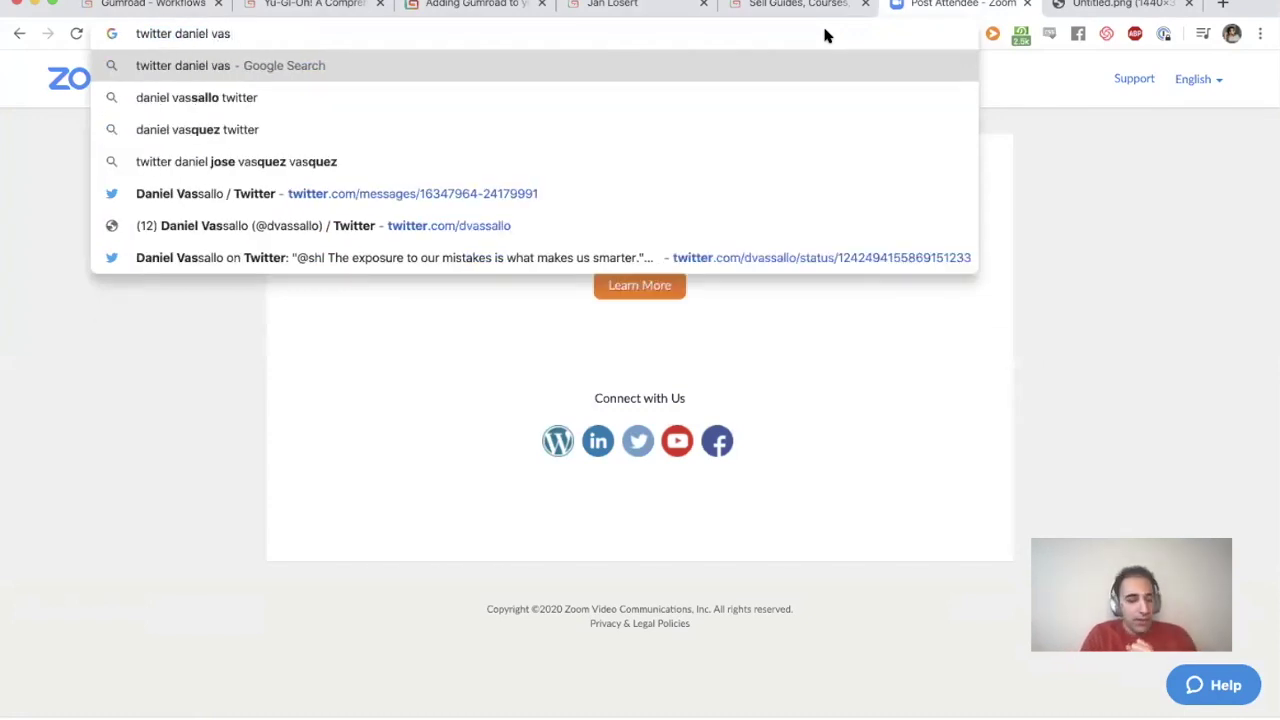
text(sa)
key(Down)
key(Down)
key(Down)
key(Return)
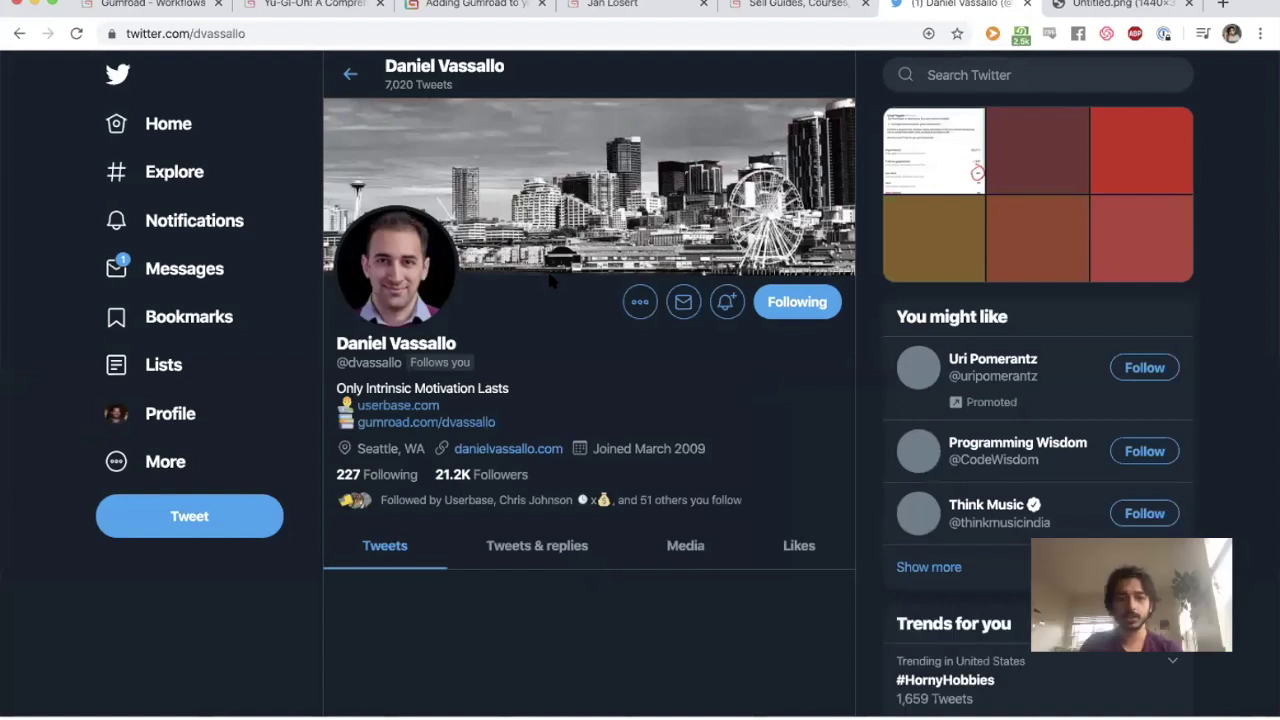
scroll(548, 282, down, 5)
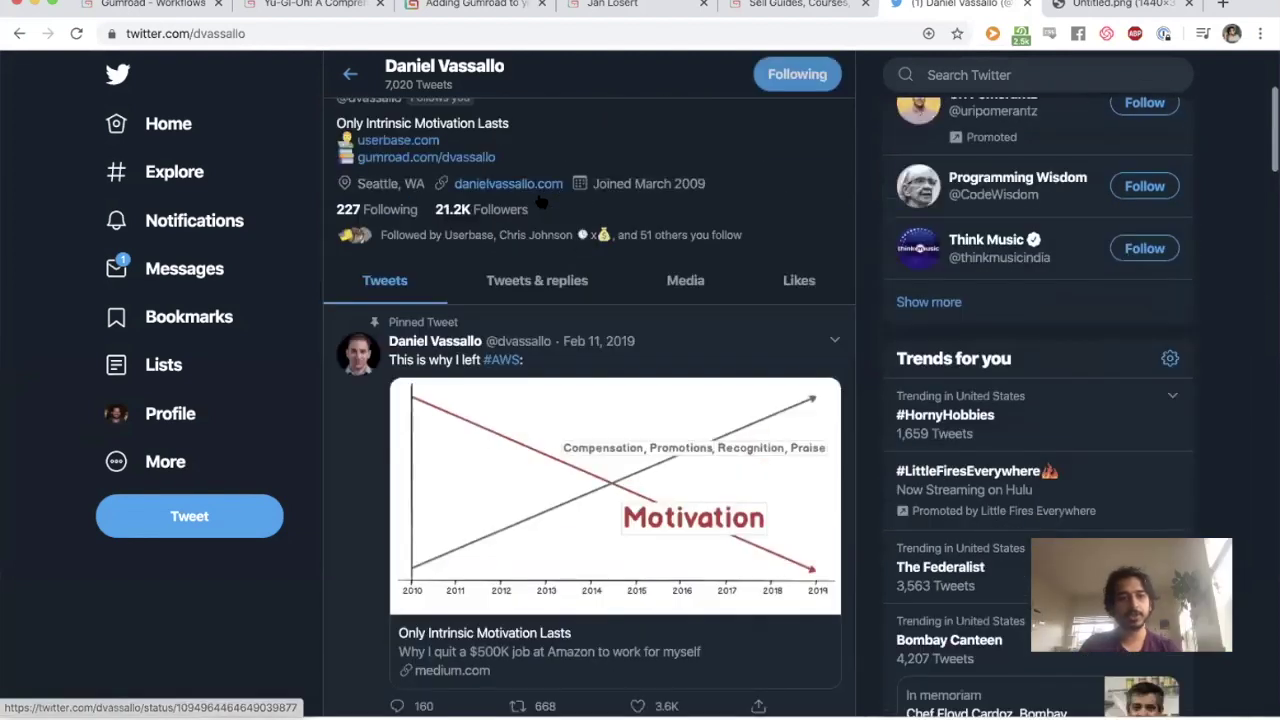
scroll(530, 205, up, 2)
scroll(510, 210, down, 3)
scroll(487, 220, up, 2)
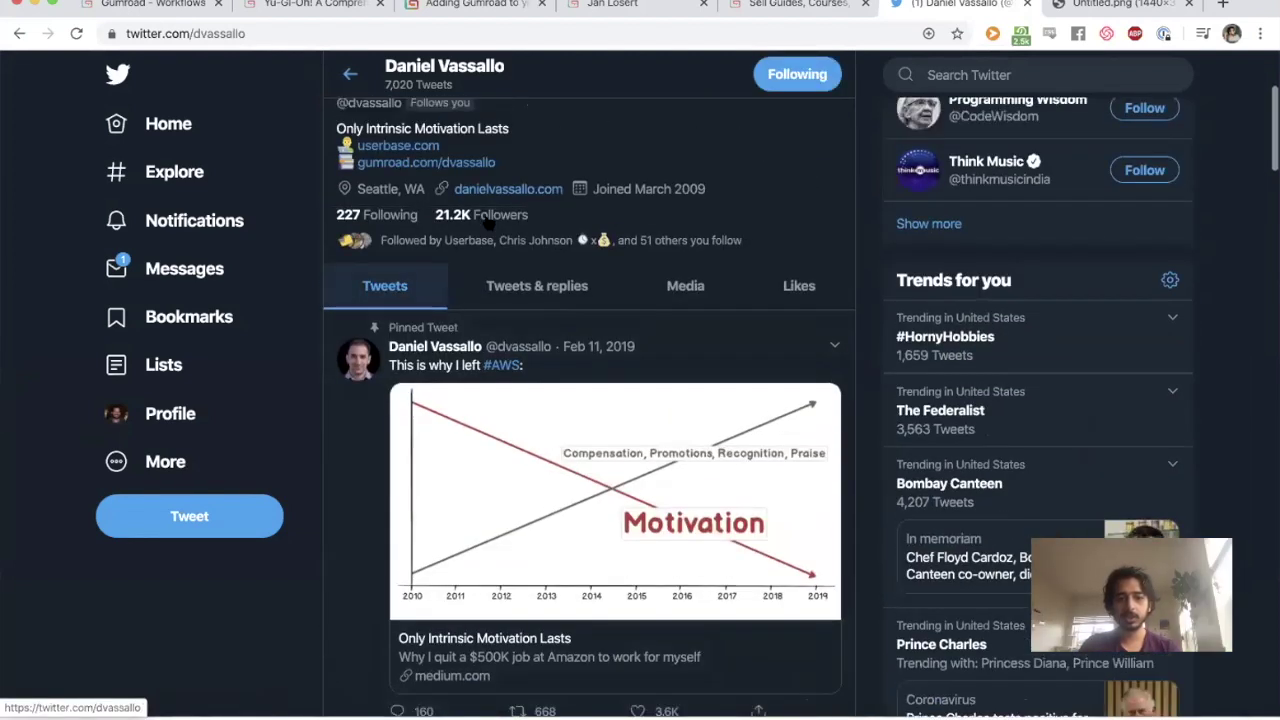
scroll(615, 422, down, 2)
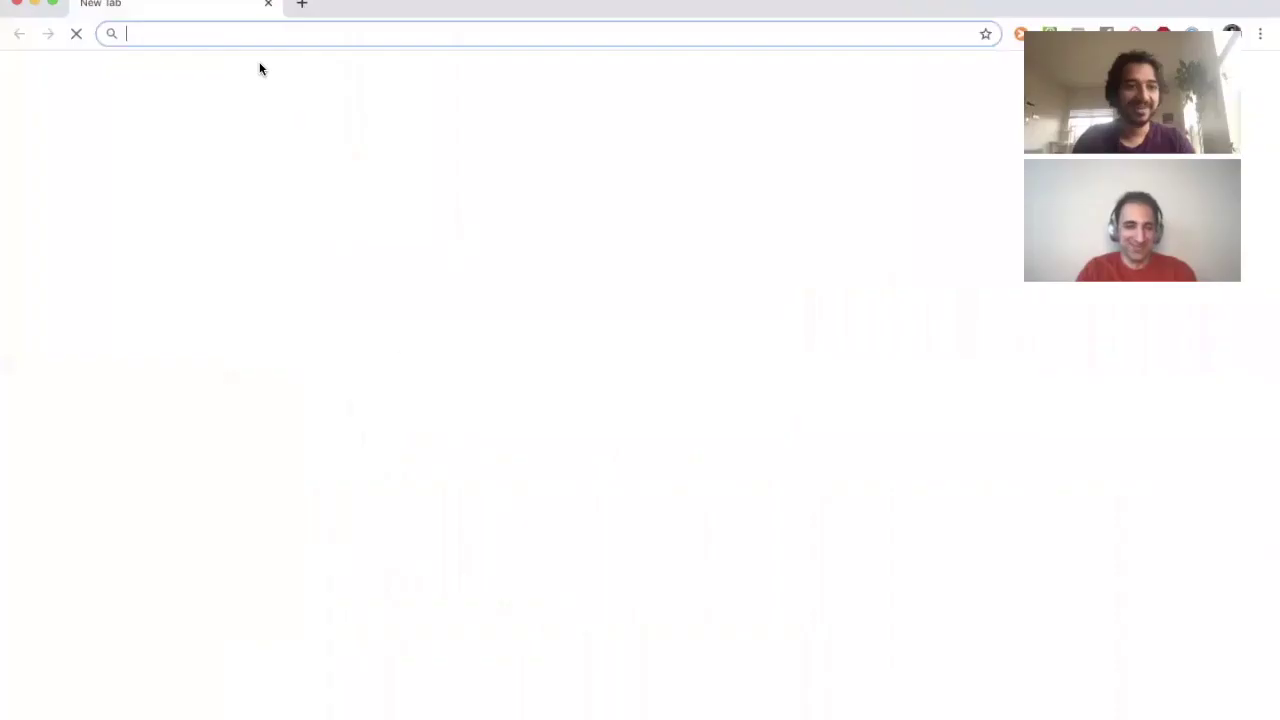
Open gumroad.com/workflows in the new browser window, view the asdfsdf workflow's audience settings and close them without changes
text(gumroad.com/workfl)
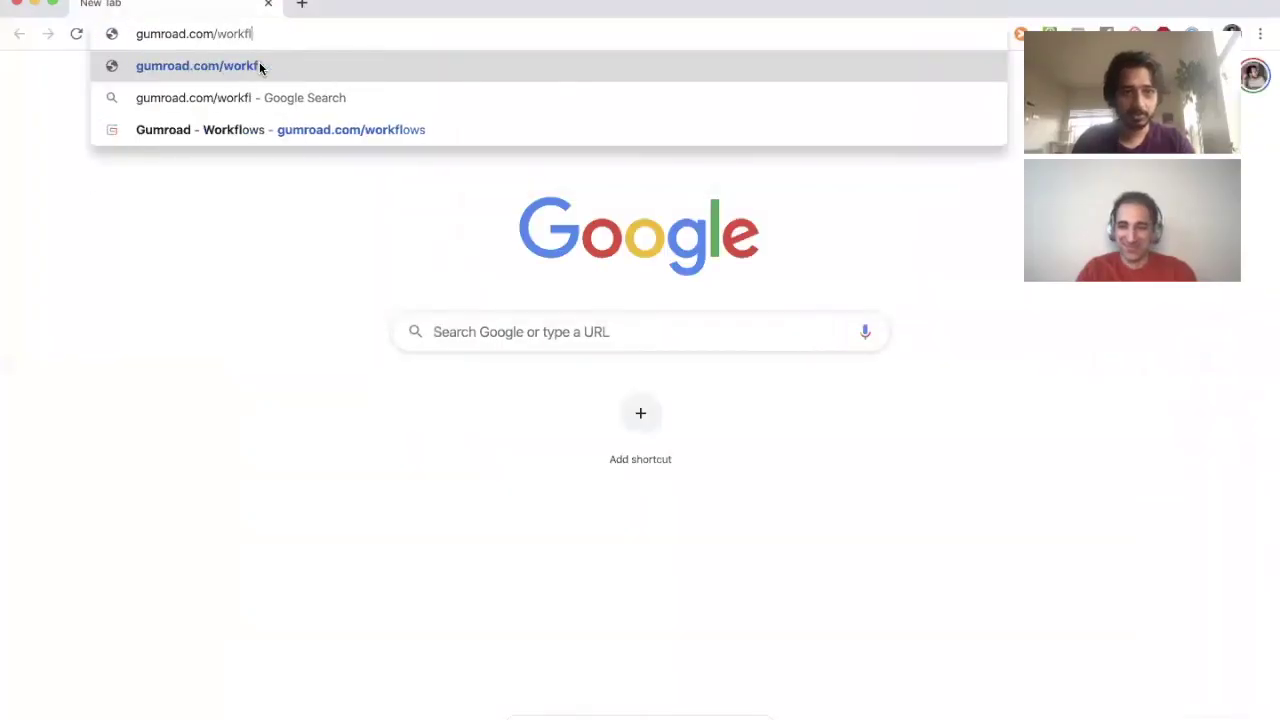
text(ows)
key(Return)
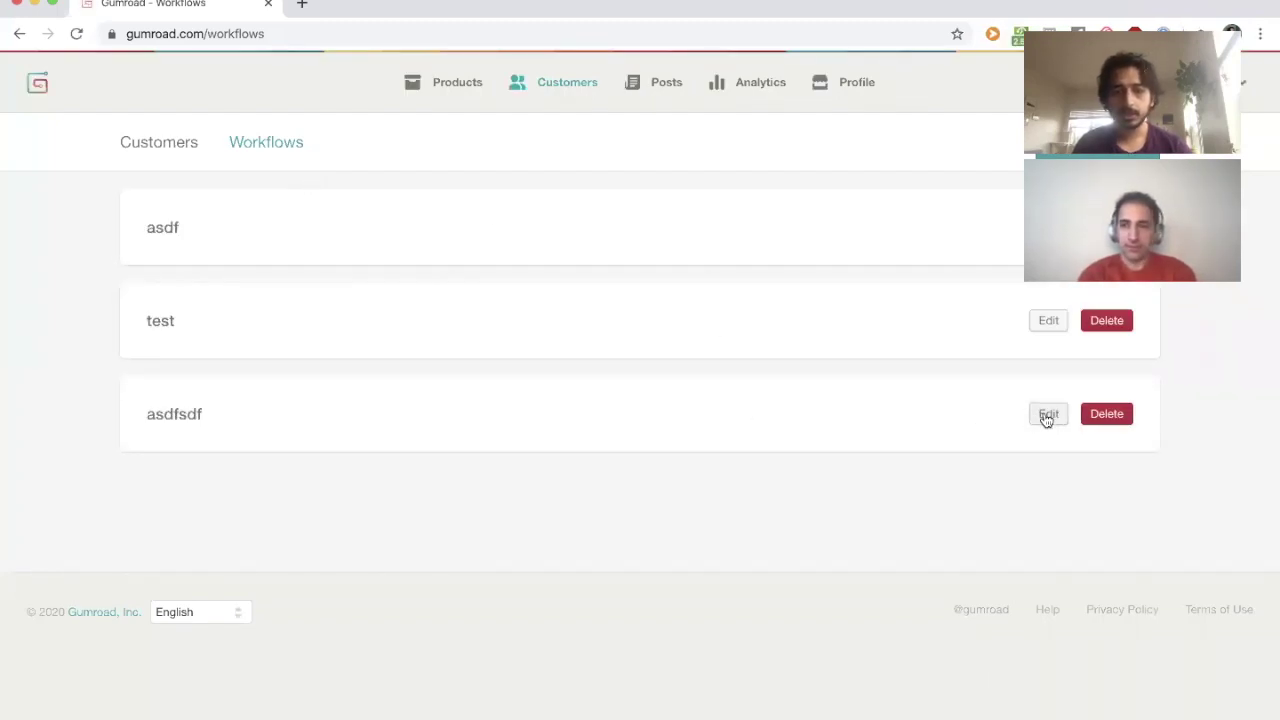
click(1047, 416)
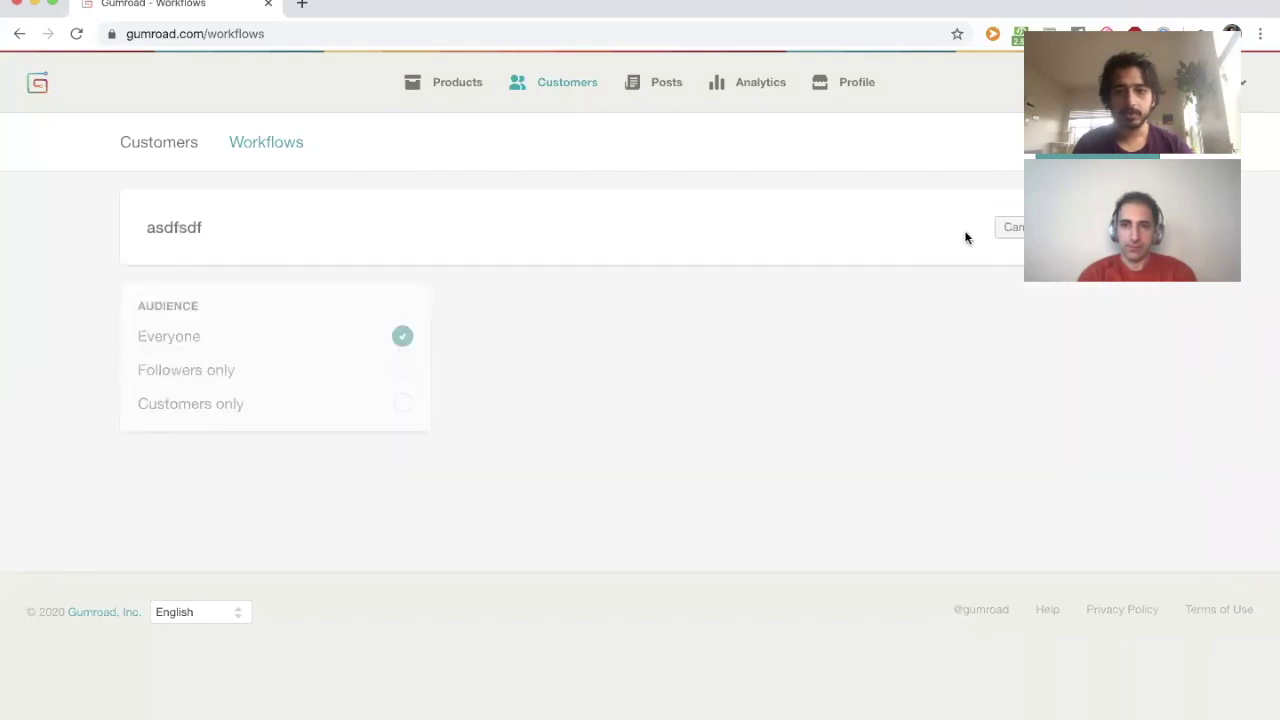
click(1007, 221)
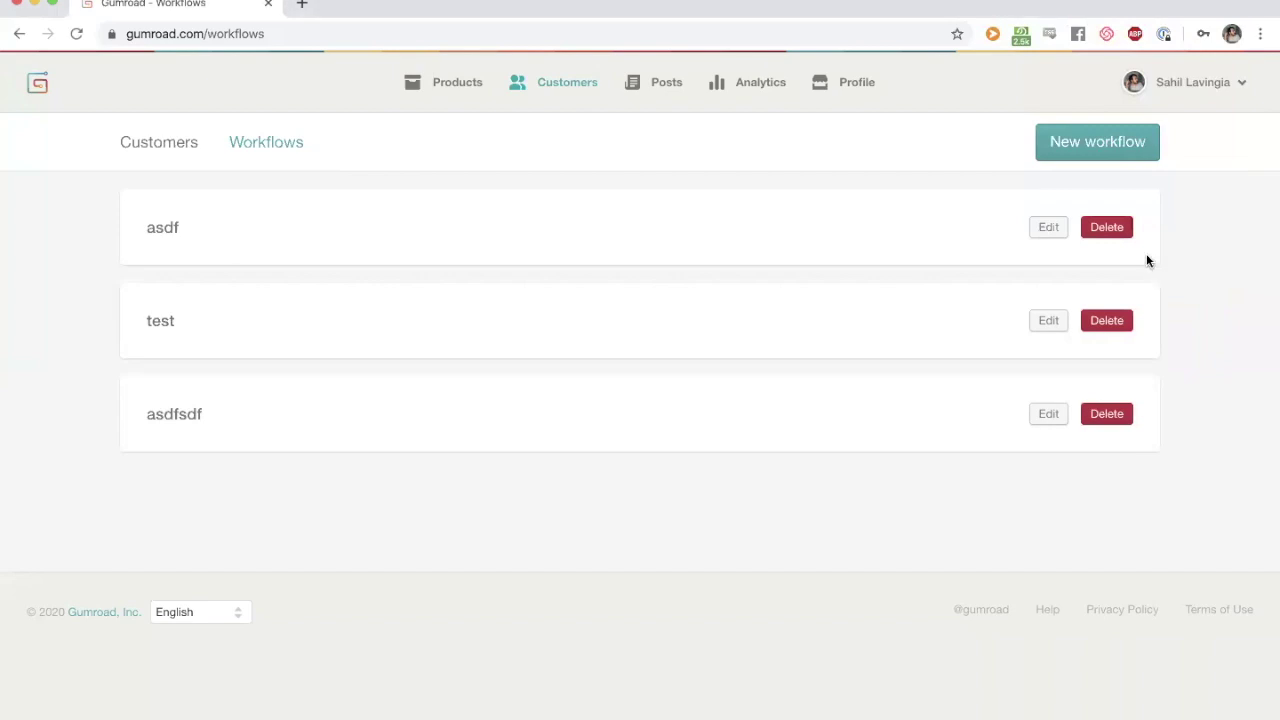
Start a new workflow for customers only who bought the Advanced version of the 30-Day Super Healthy Meal Plan
click(1094, 141)
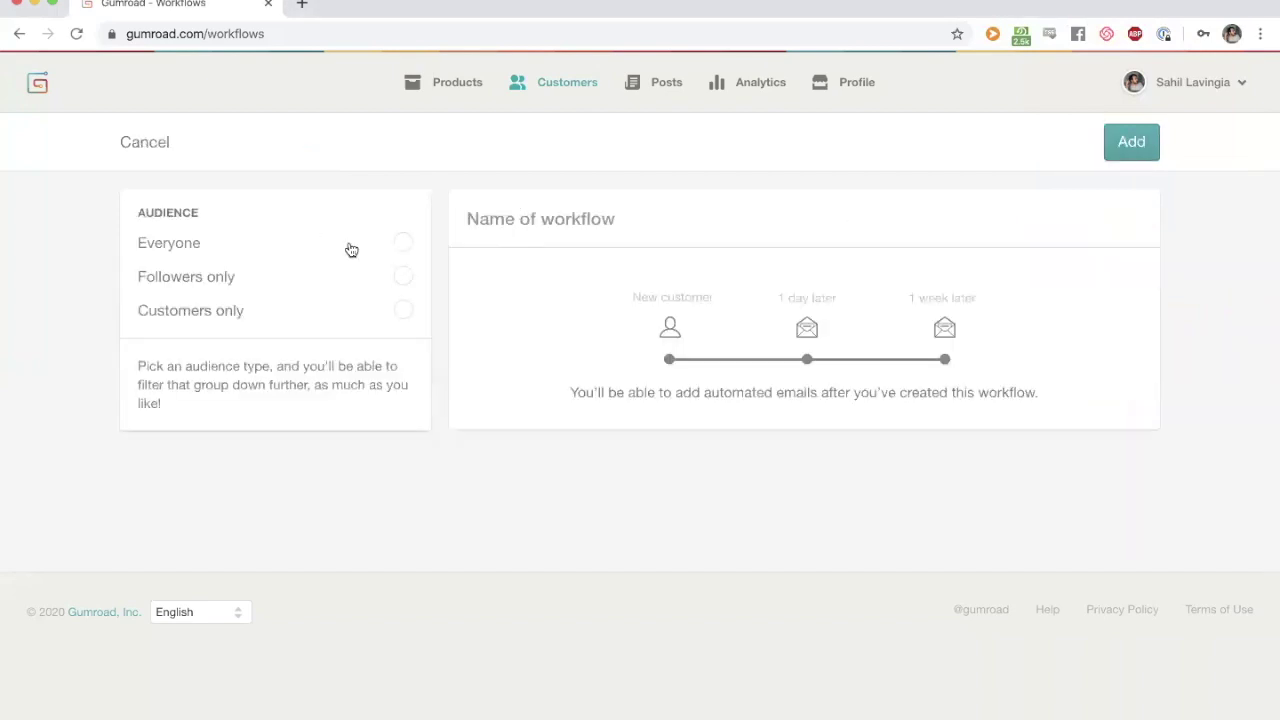
click(351, 249)
click(331, 315)
click(262, 402)
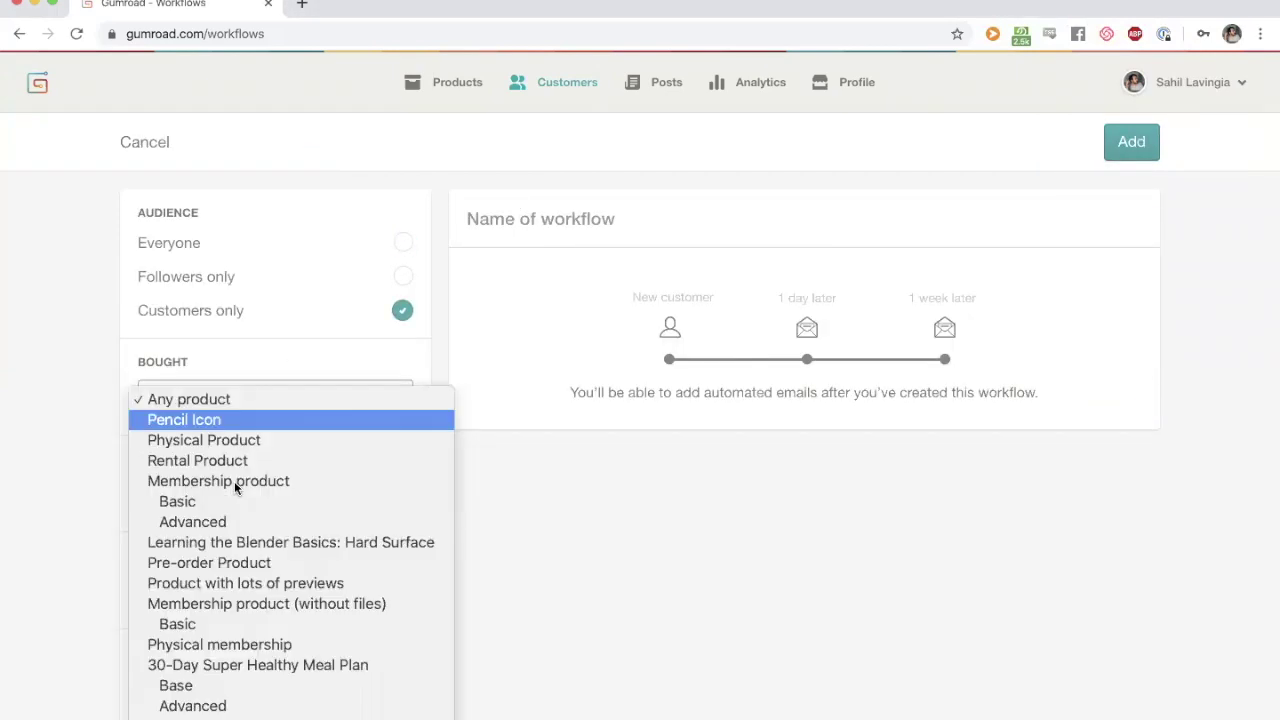
click(248, 700)
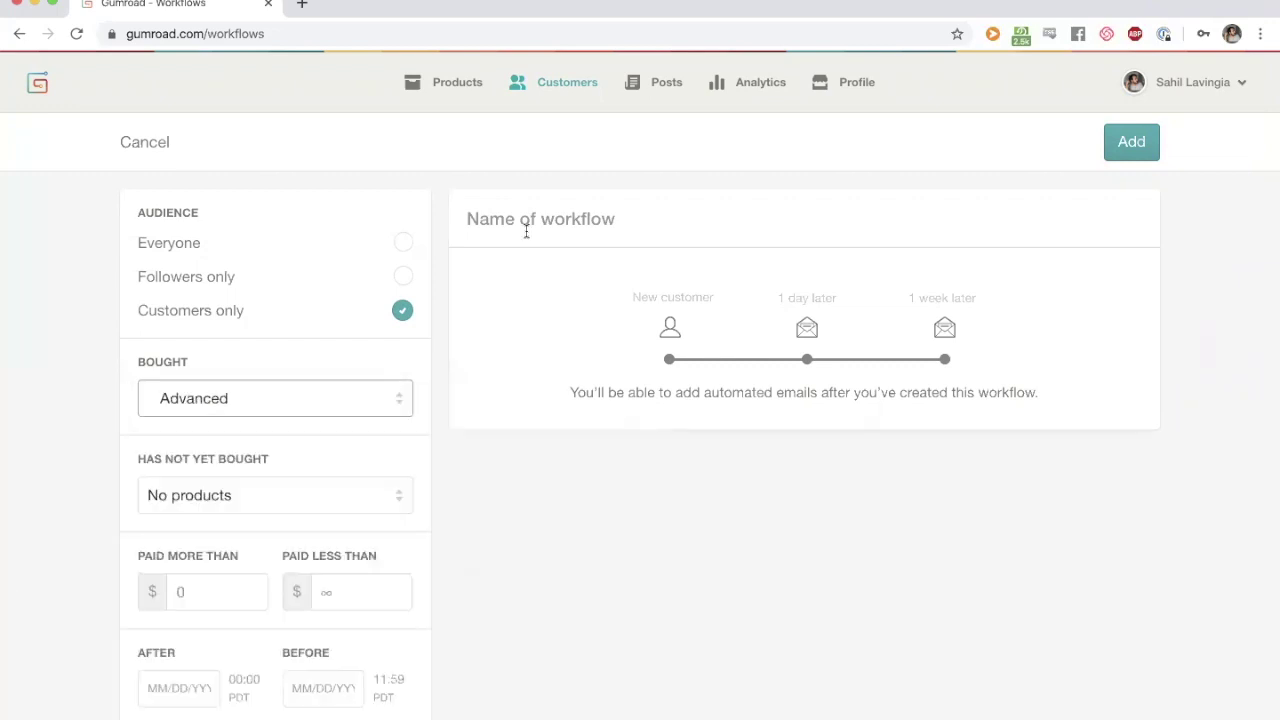
Name the workflow "Invitation to private Slack~" and add it to the workflows
click(526, 224)
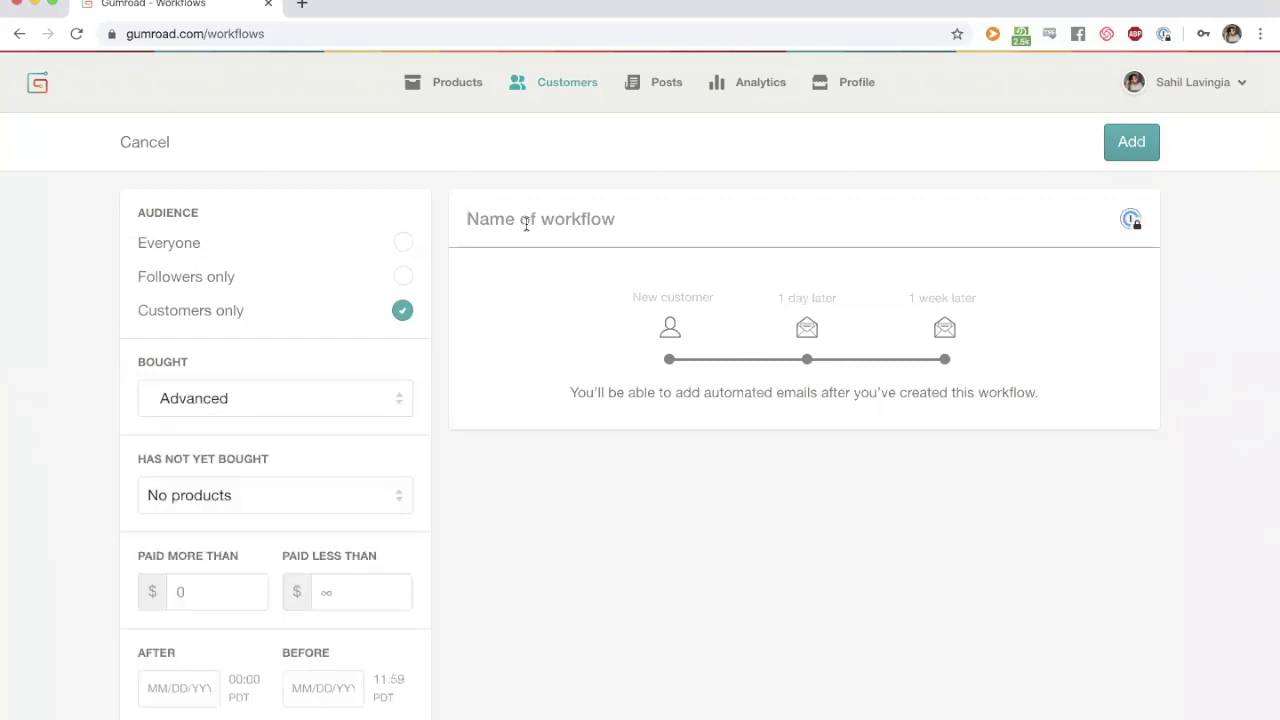
text(Invitation to )
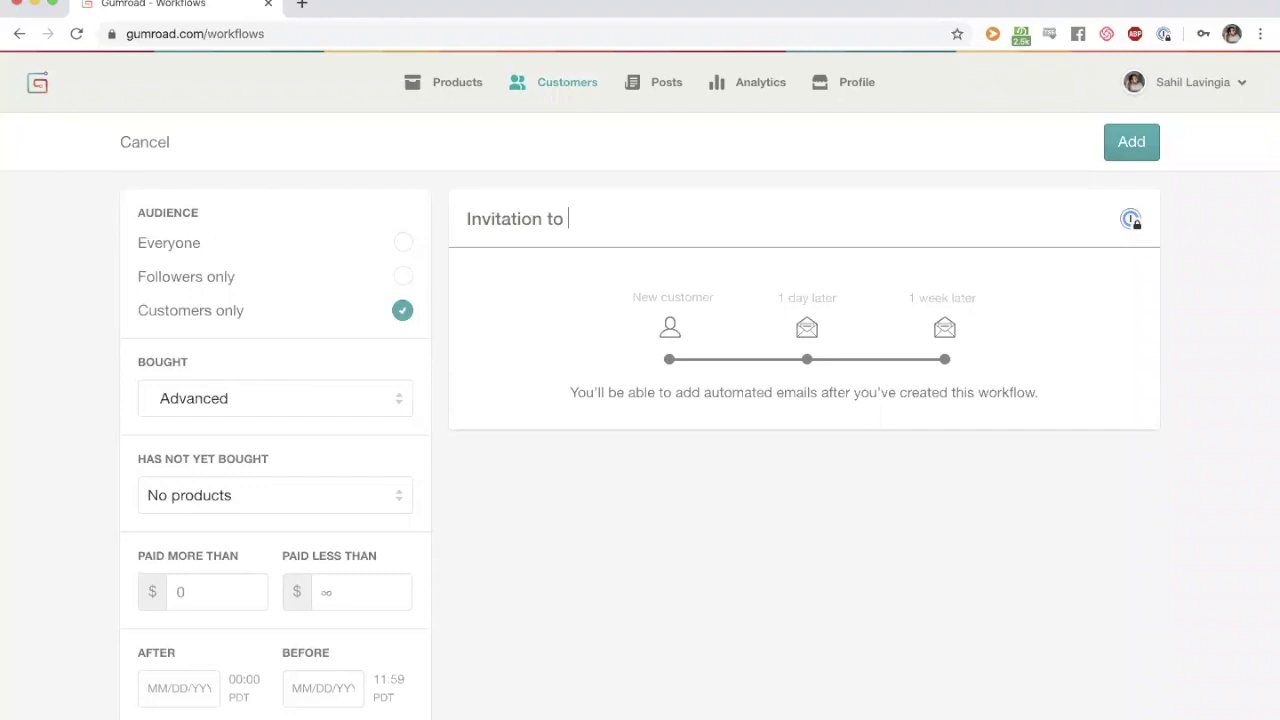
text(private Slack~)
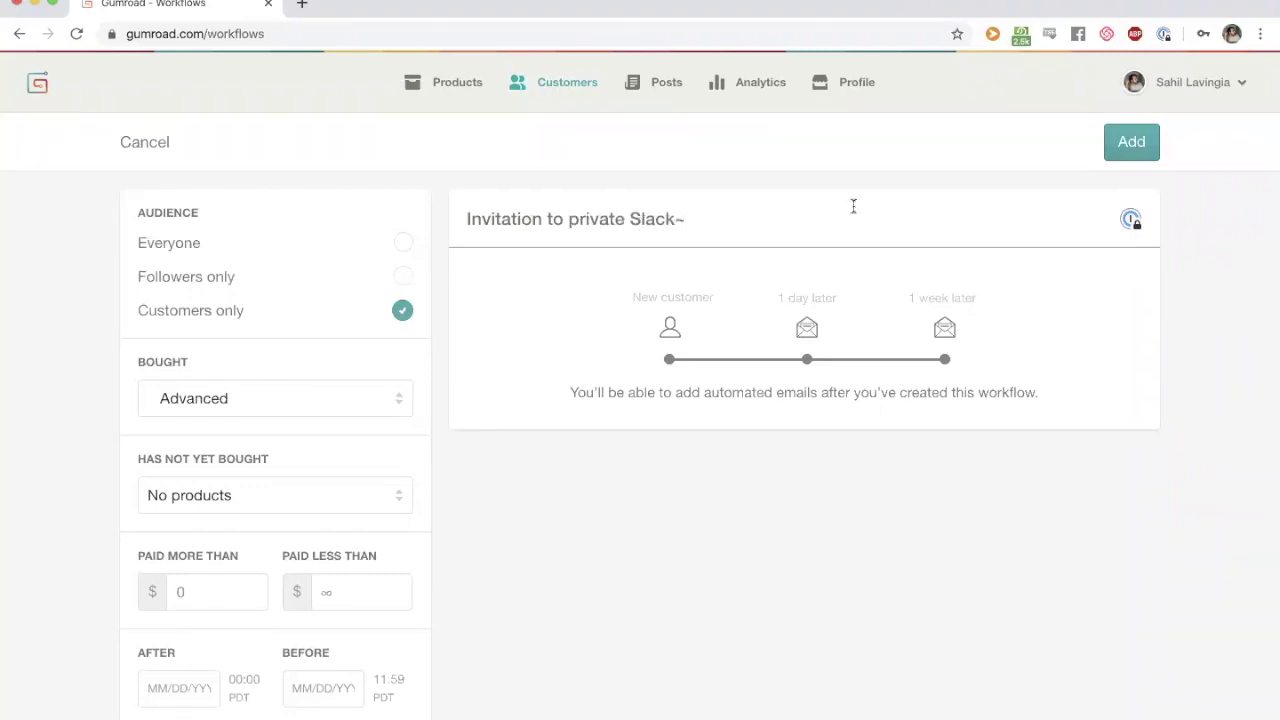
click(1132, 142)
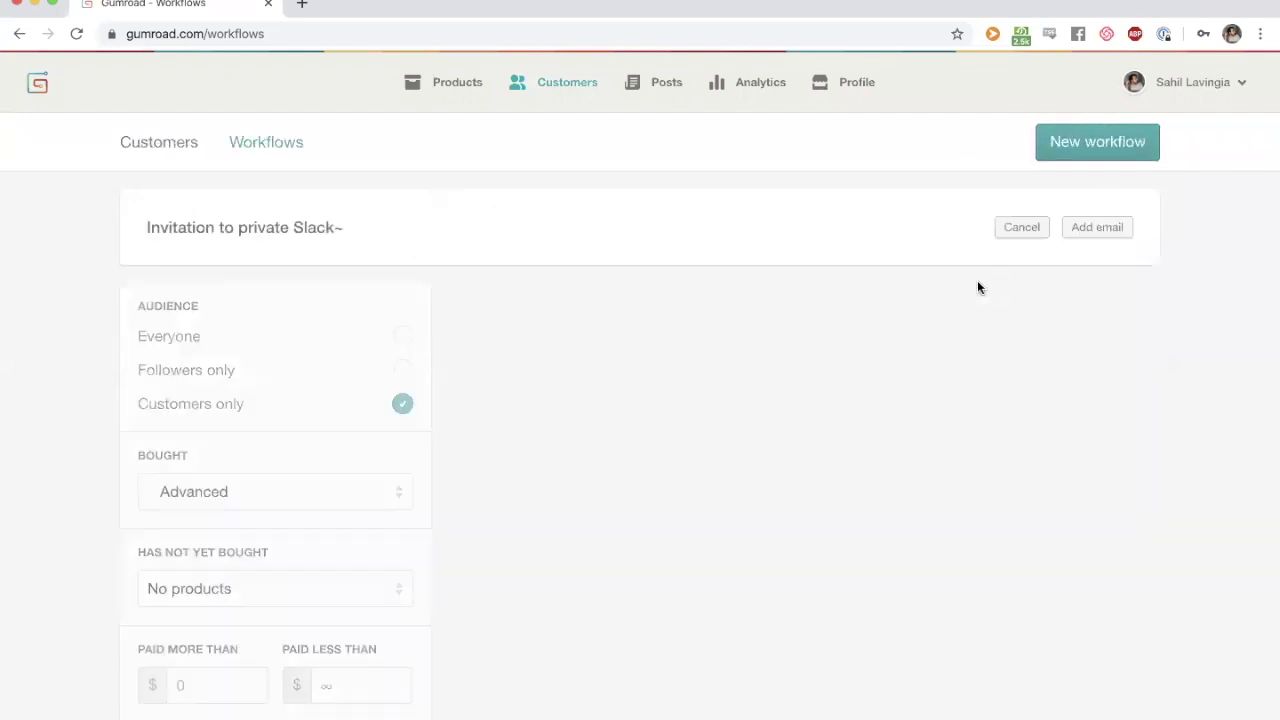
Start an email in the Invitation to private Slack~ workflow and set its timing unit to days after purchase
click(1088, 229)
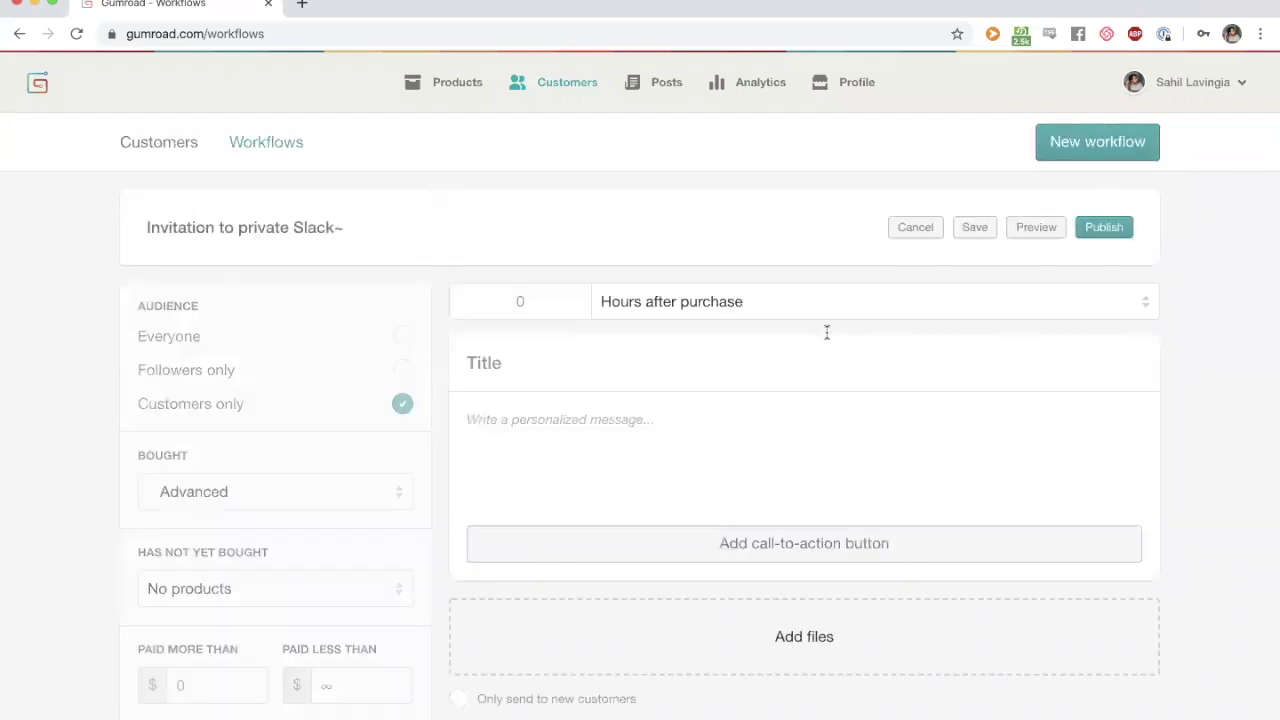
scroll(704, 250, down, 1)
scroll(704, 250, down, 3)
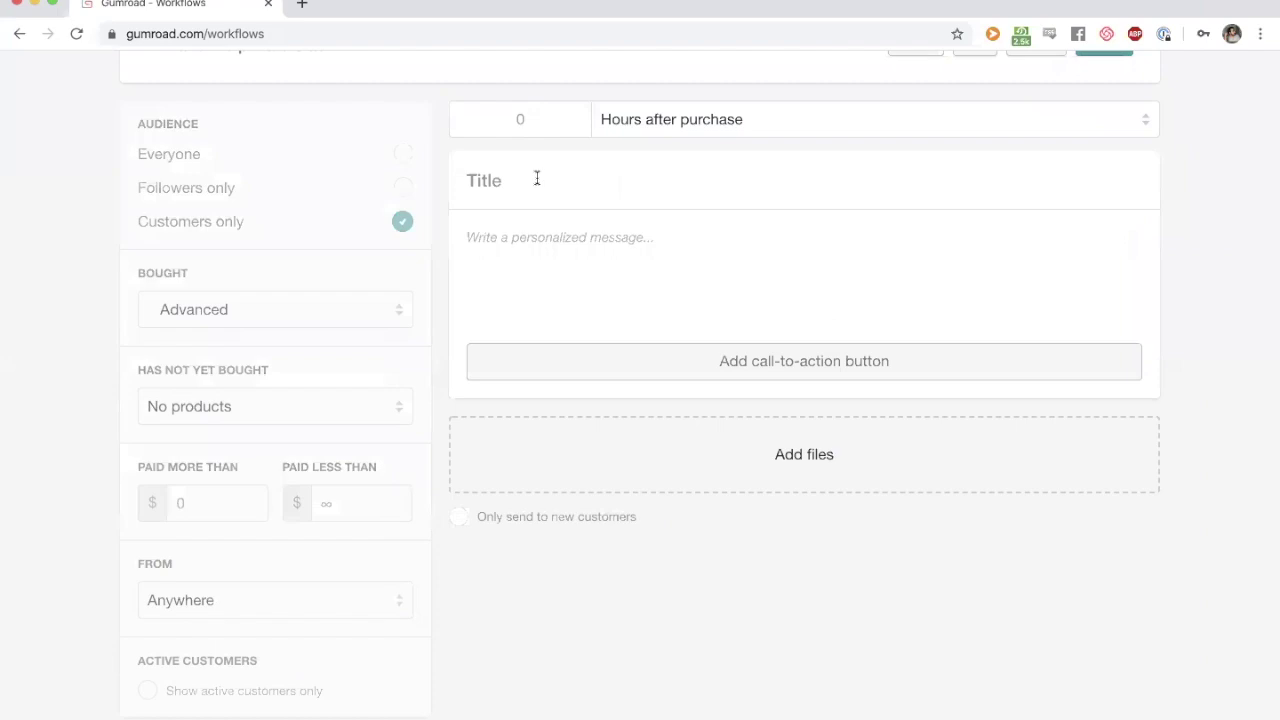
click(639, 118)
click(655, 139)
click(646, 121)
click(534, 118)
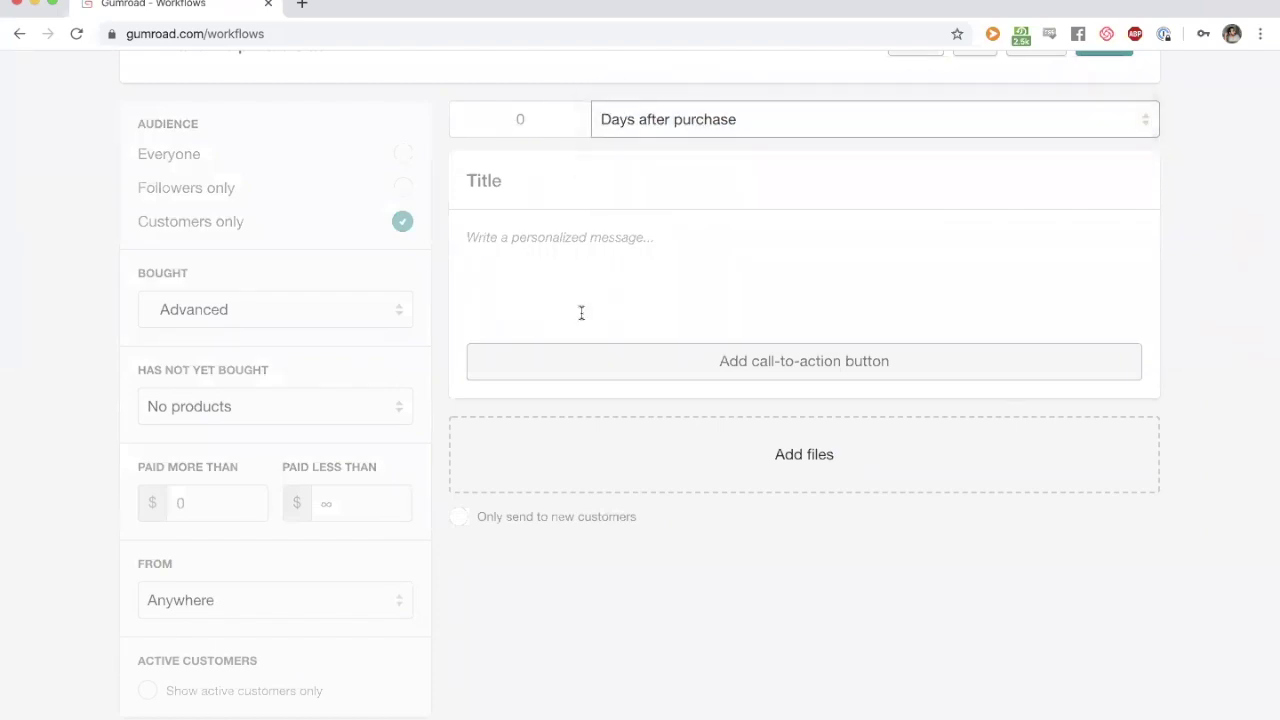
Toggle sending only to new customers on and off, discard the email draft and close the workflow
click(629, 212)
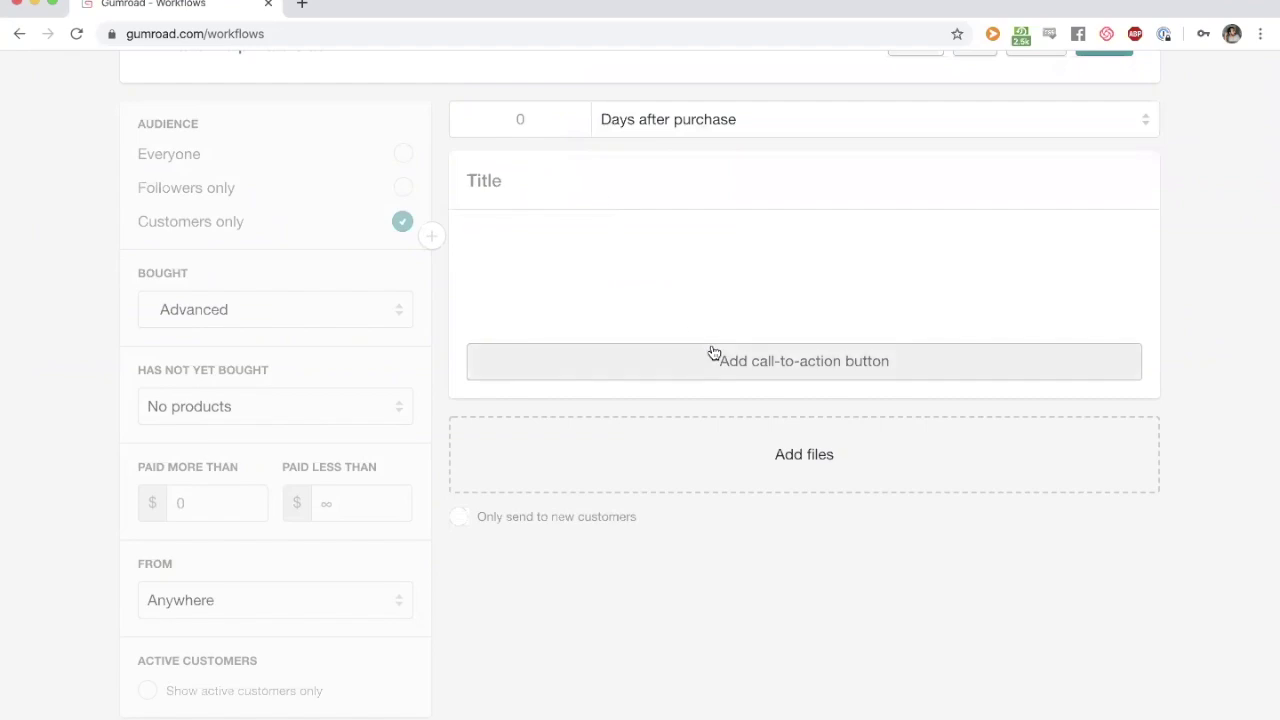
scroll(712, 352, up, 3)
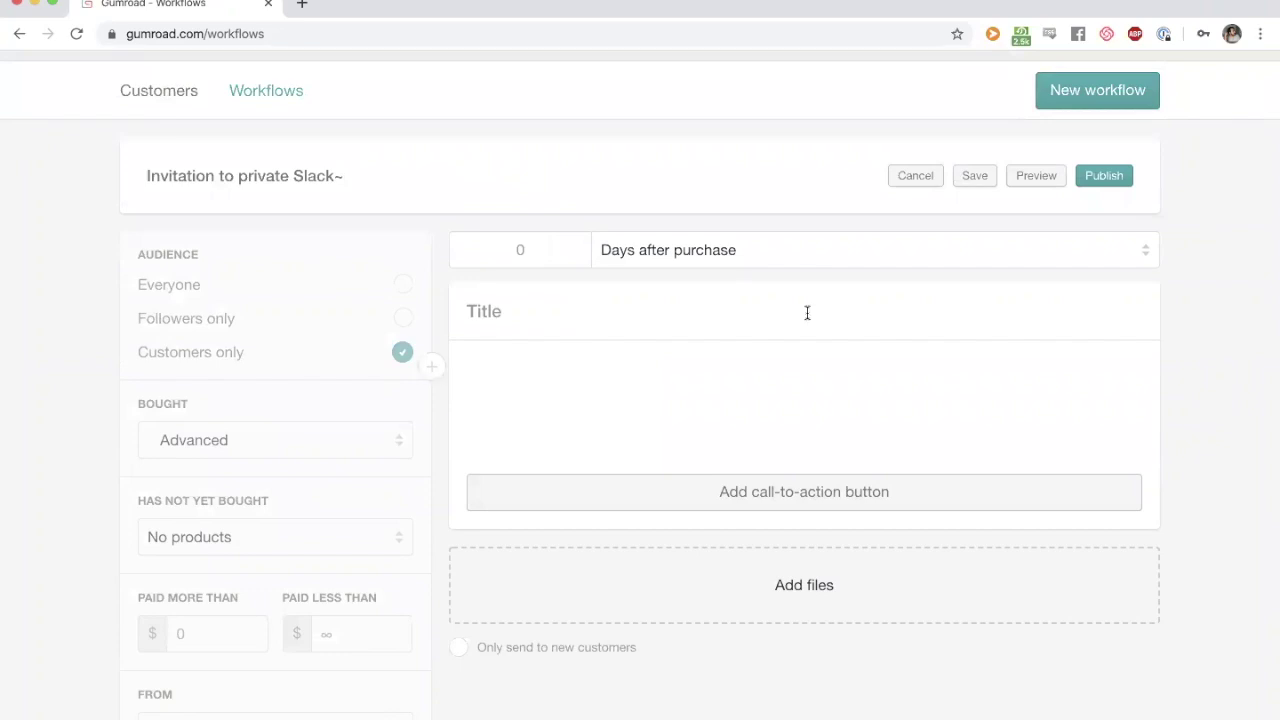
scroll(700, 470, down, 1)
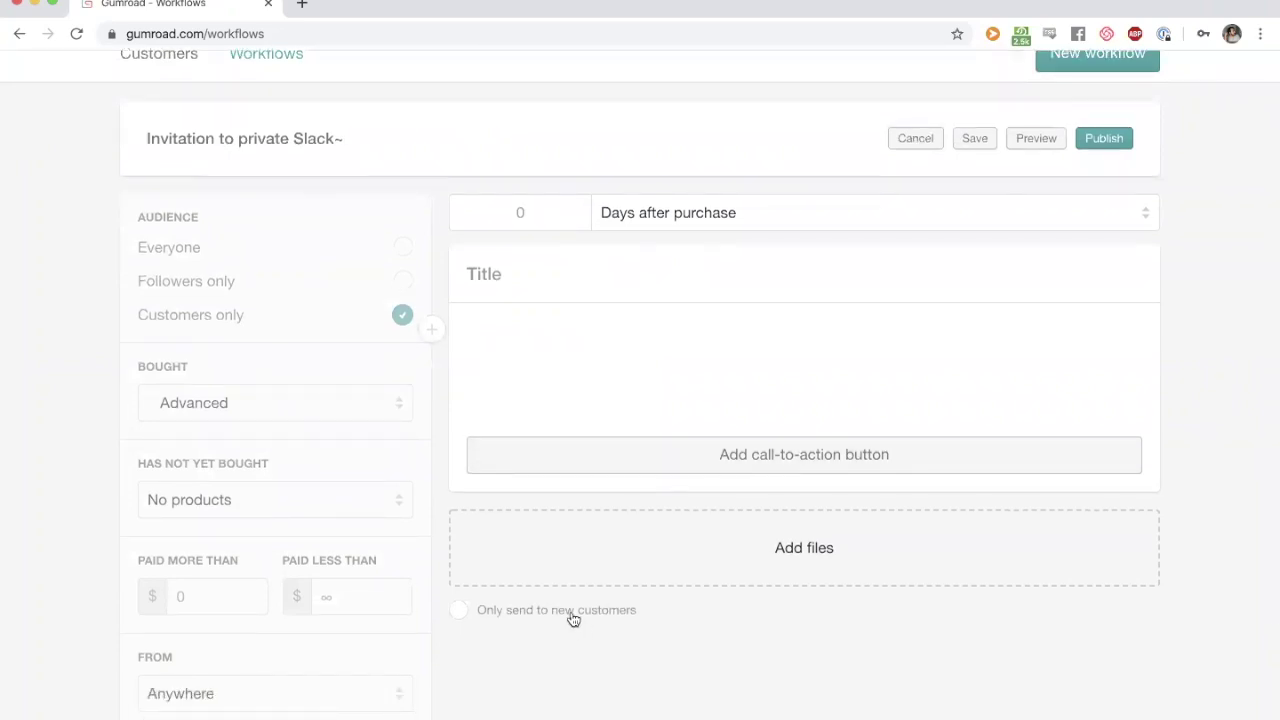
click(573, 620)
click(573, 620)
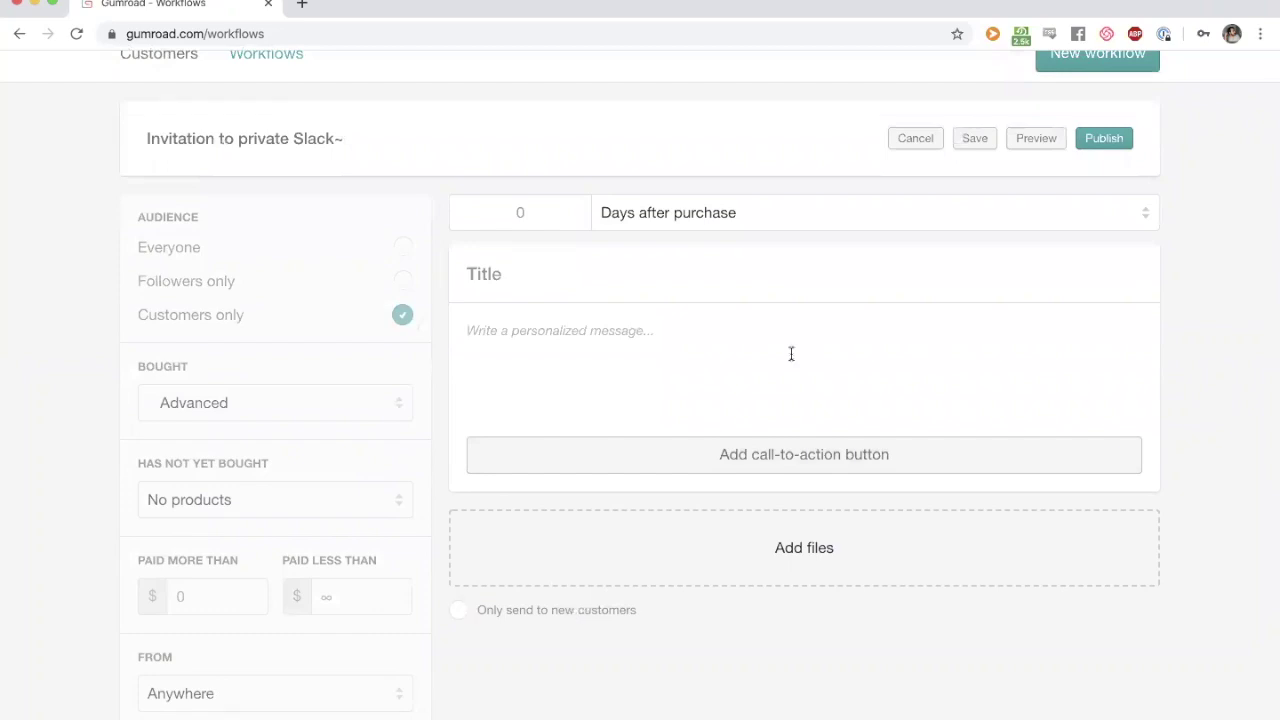
click(916, 140)
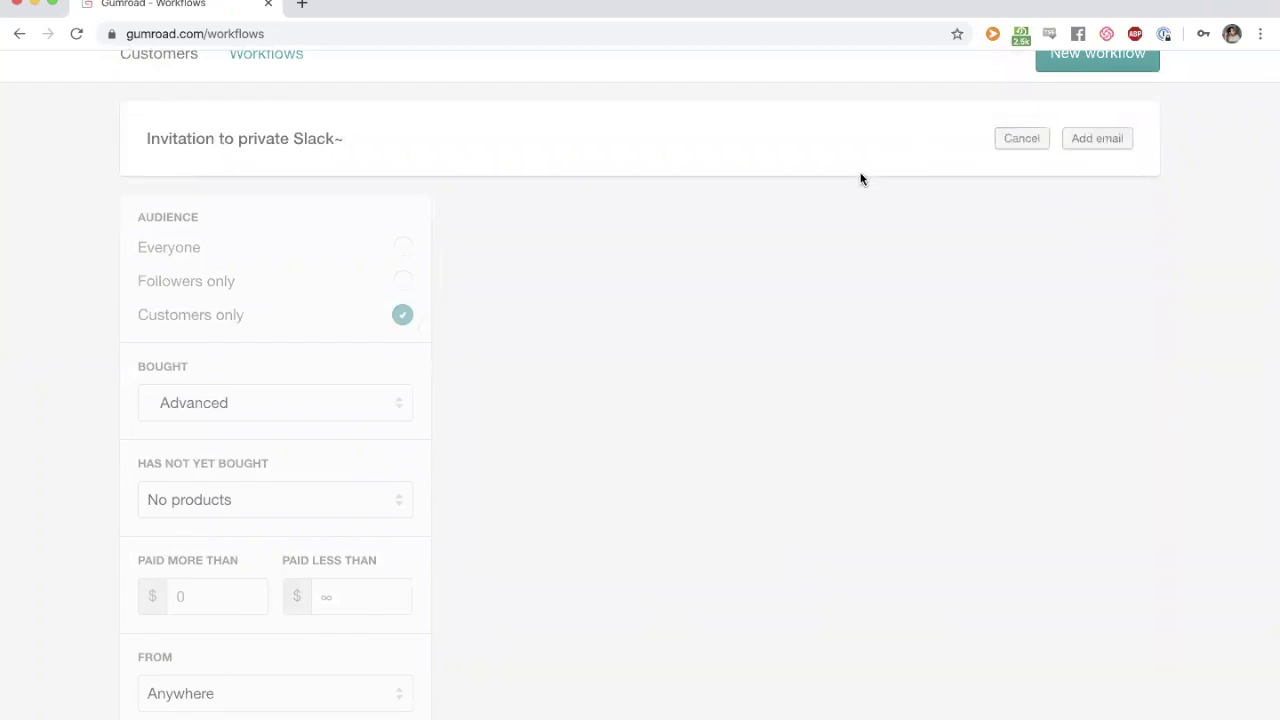
click(1016, 234)
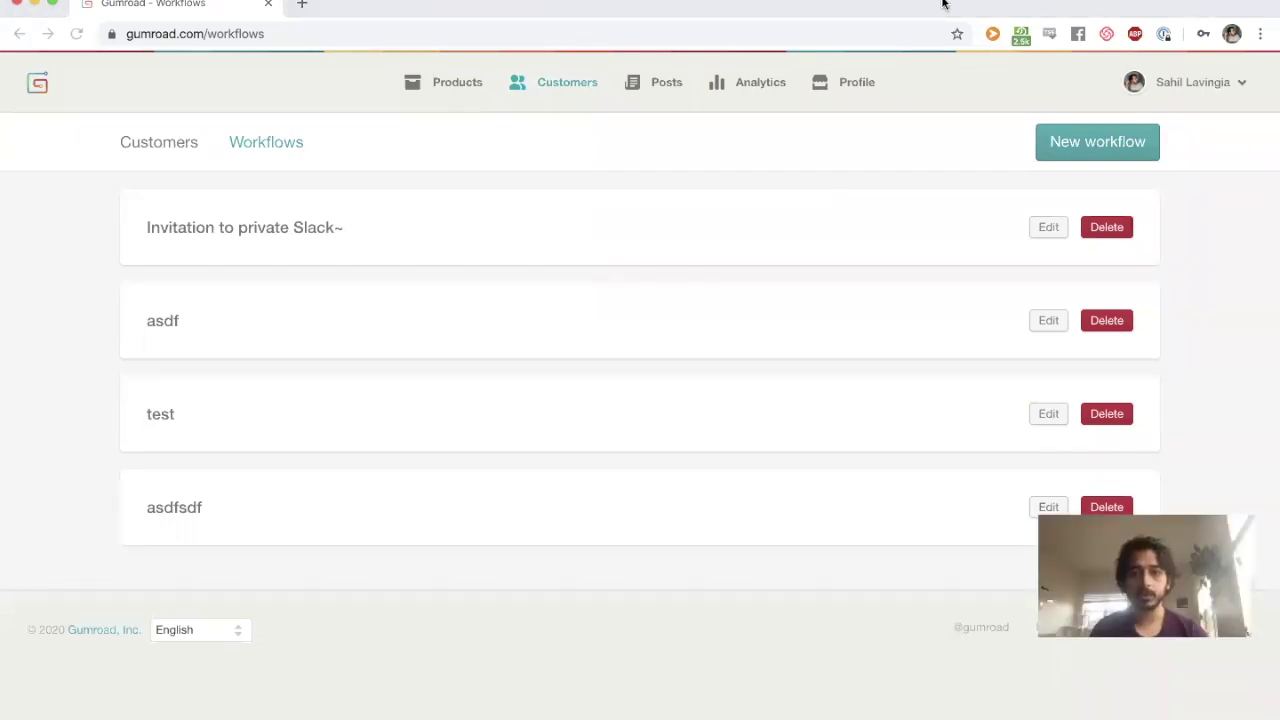
Open the profile's product visibility settings and hide the 30-Day Super Healthy Meal Plan and Rental Product
click(858, 88)
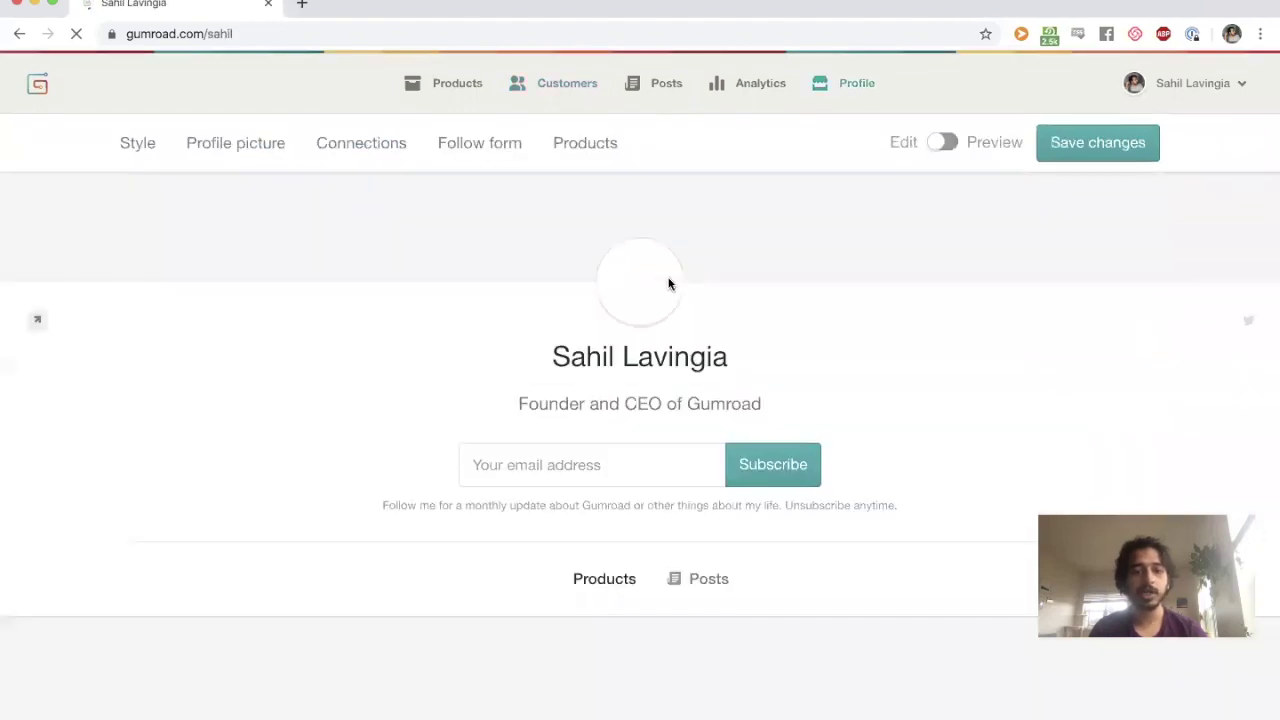
click(605, 148)
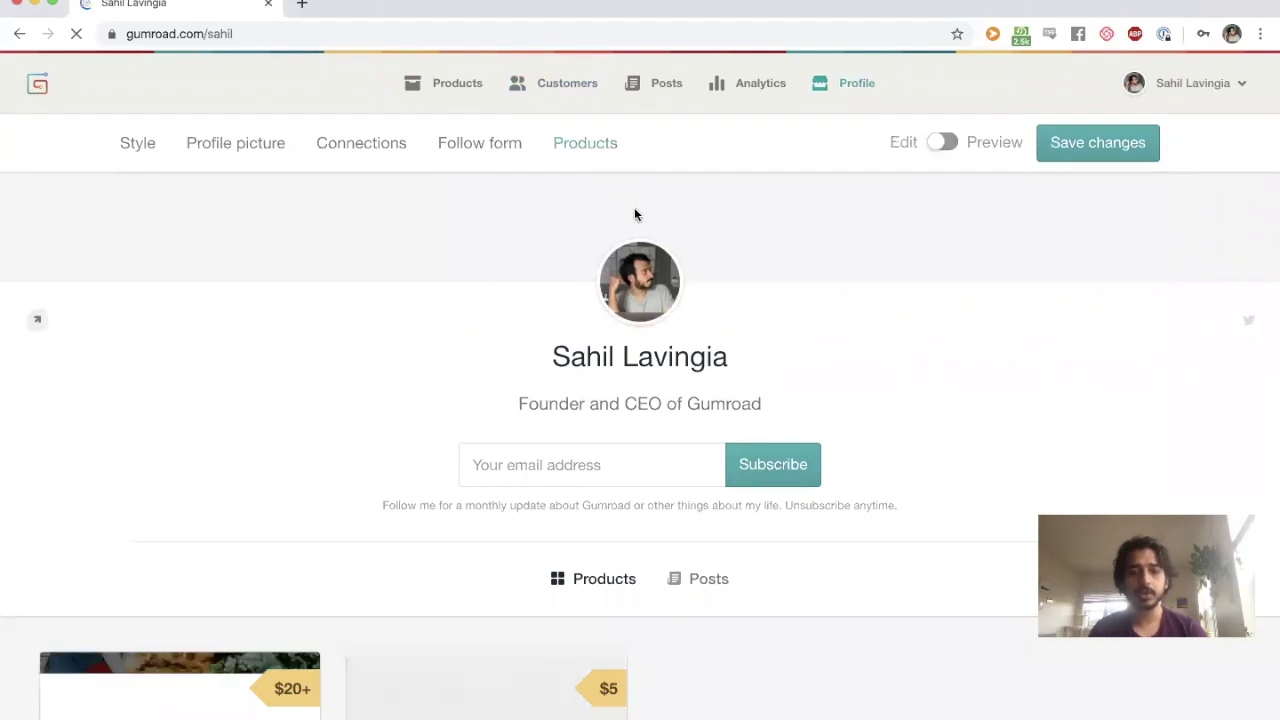
click(699, 361)
click(699, 467)
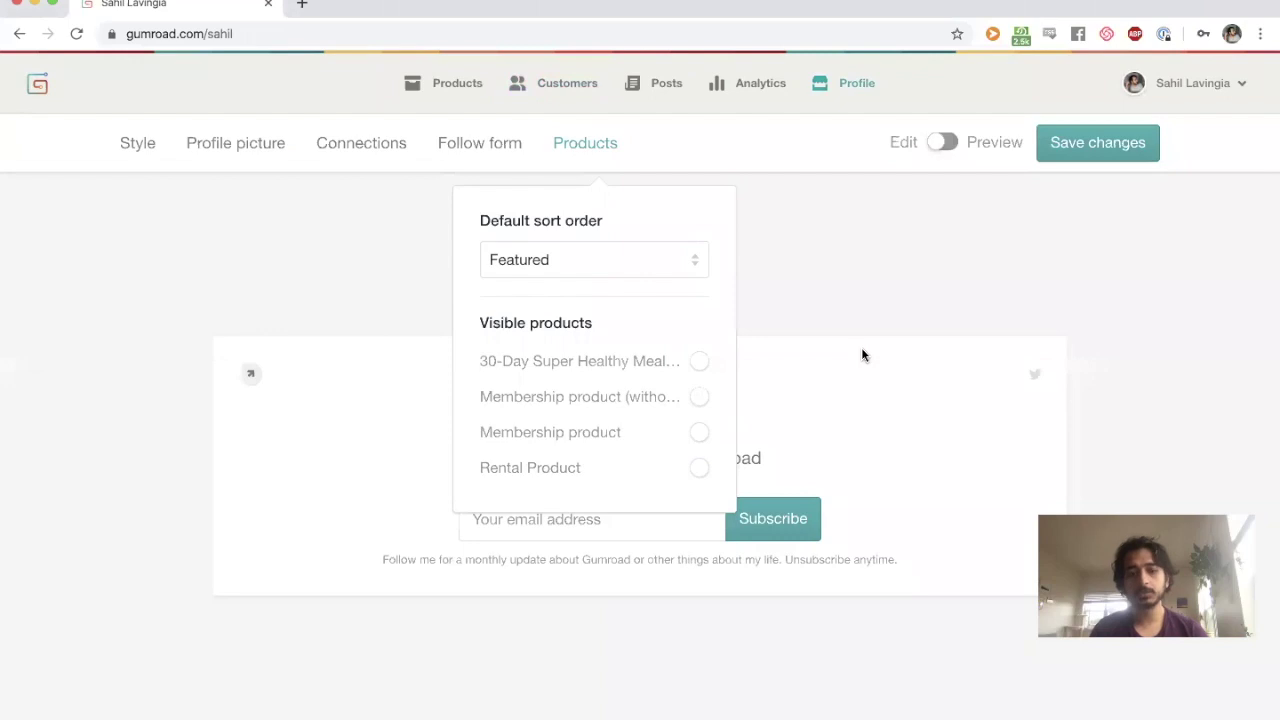
Make the Rental Product, both membership products and the 30-Day Super Healthy Meal Plan visible on the profile
click(700, 468)
click(699, 432)
click(699, 397)
click(700, 360)
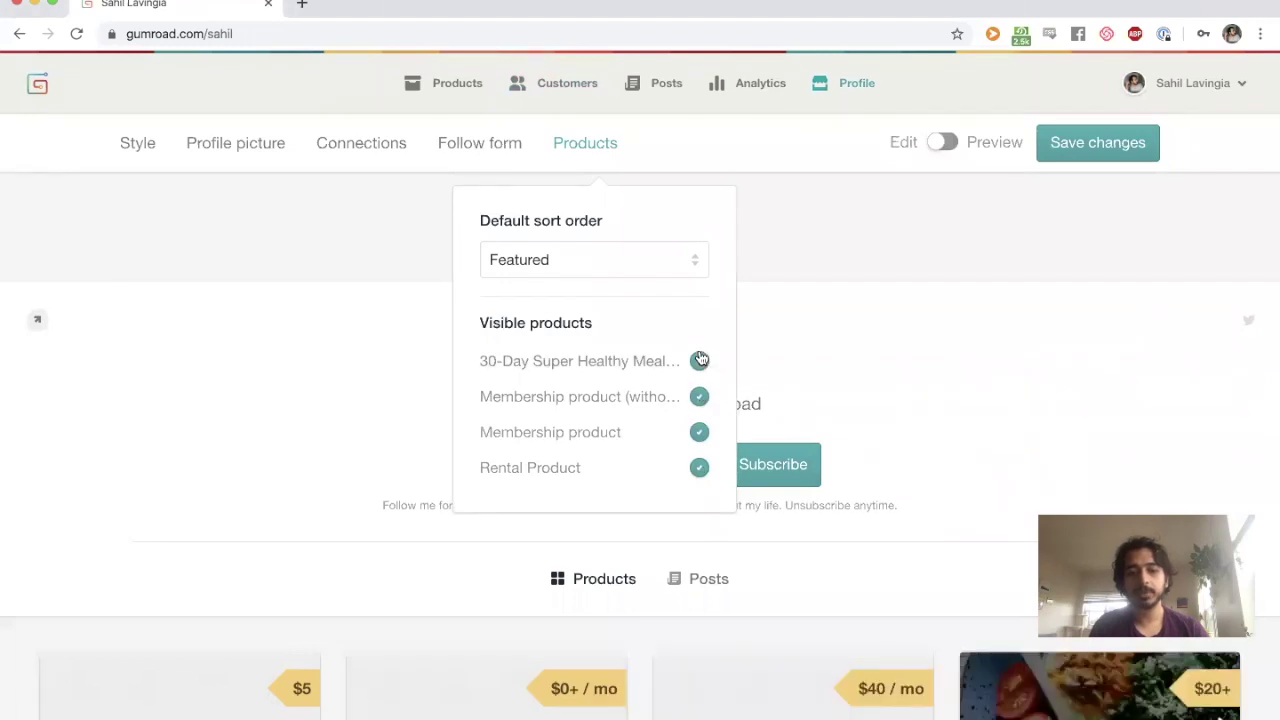
Hide all four products on the profile again, from the 30-Day Super Healthy Meal Plan to the Rental Product
click(700, 360)
click(699, 397)
click(699, 432)
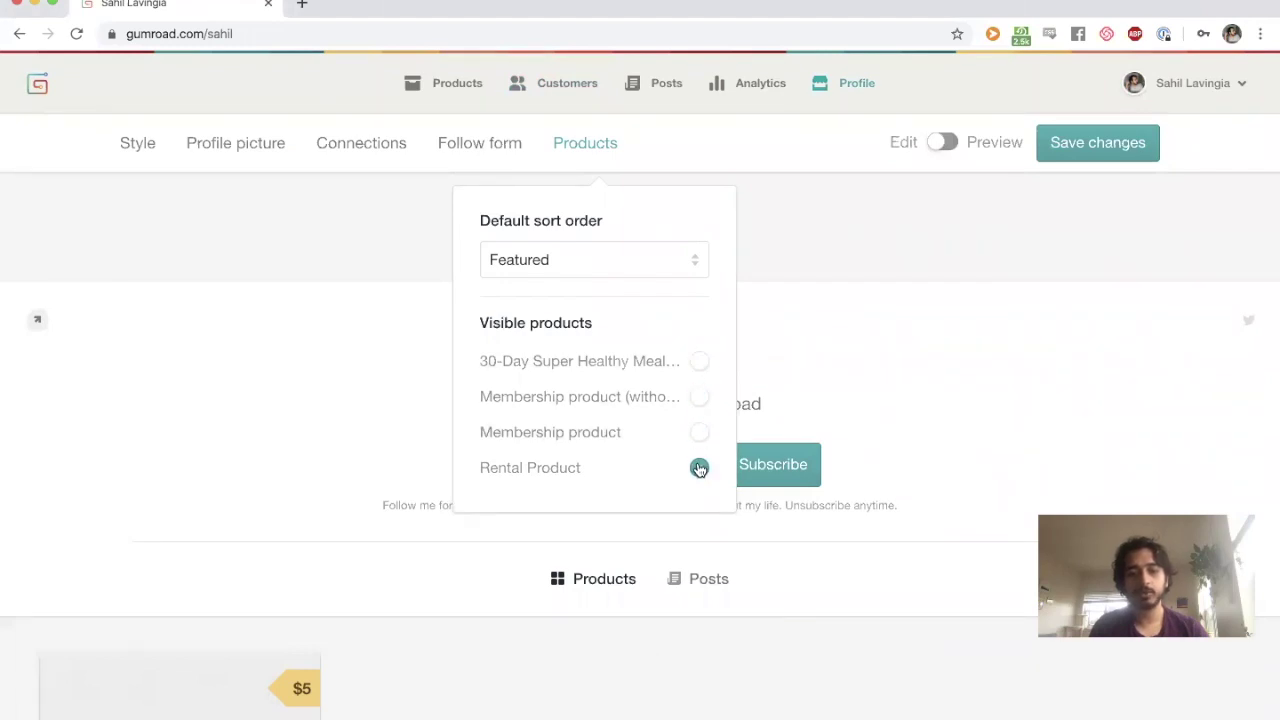
click(700, 468)
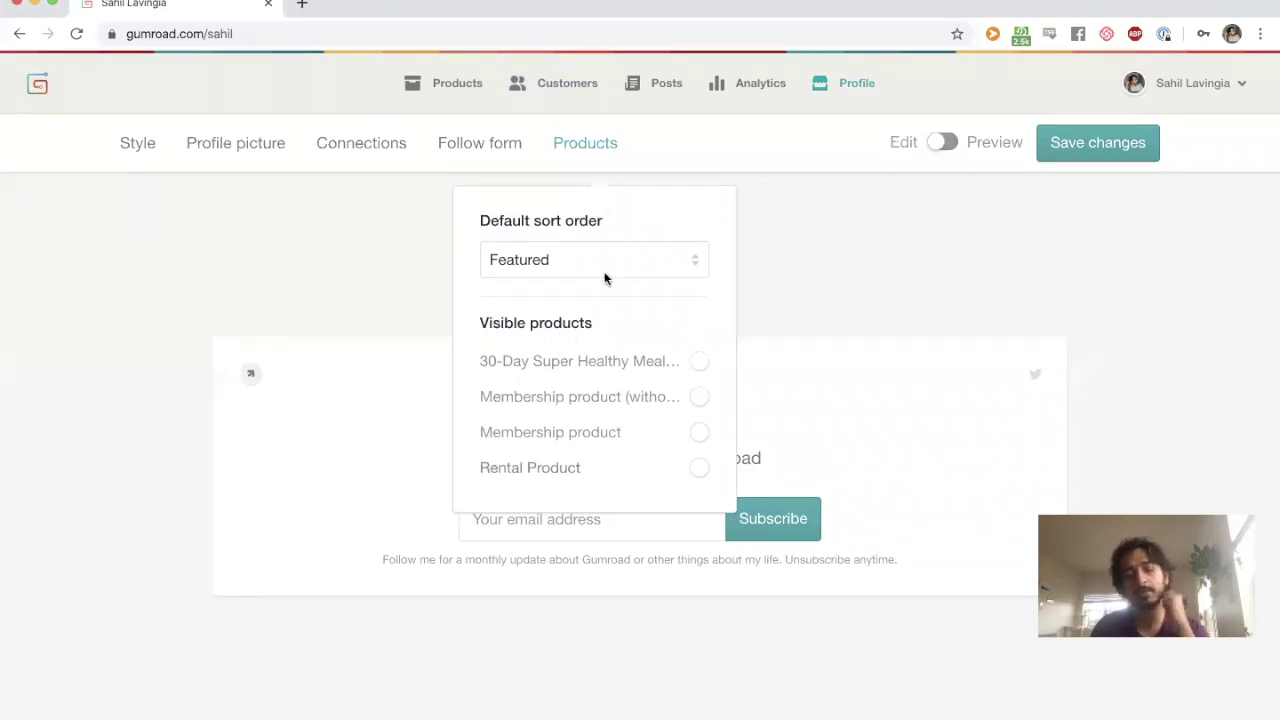
Leave the profile without saving and look through the list of products
click(452, 84)
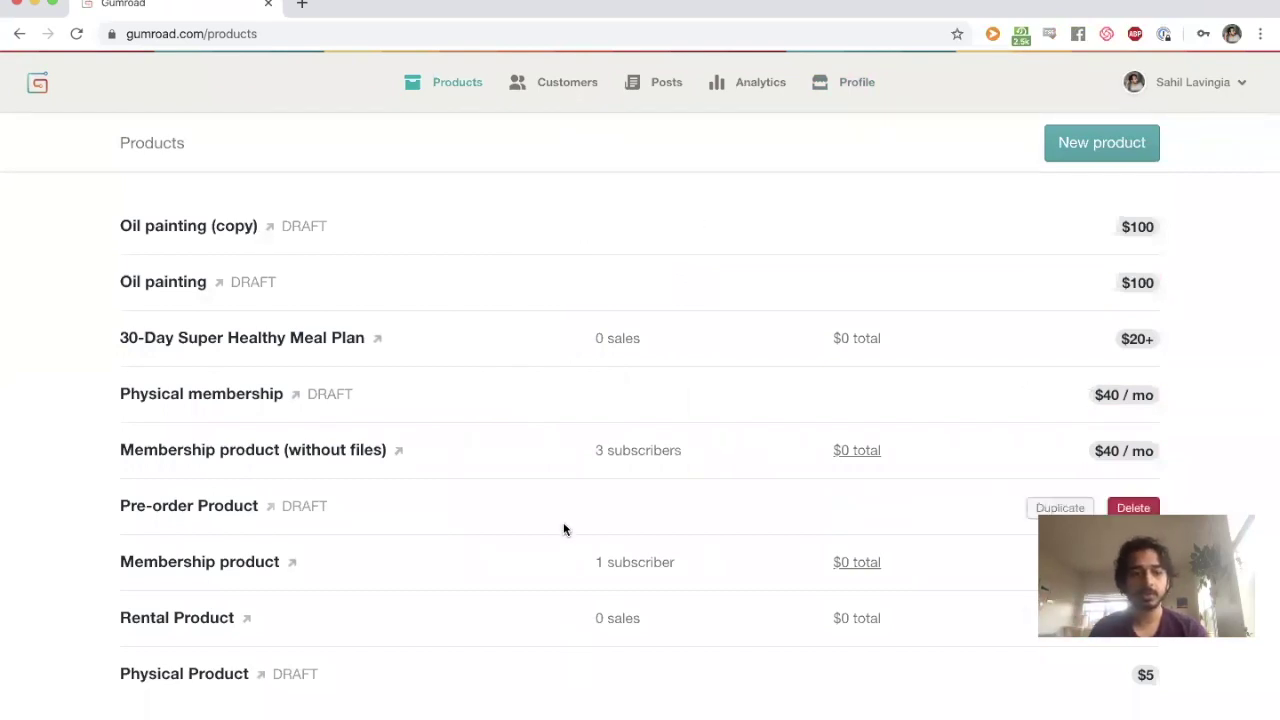
scroll(563, 528, down, 2)
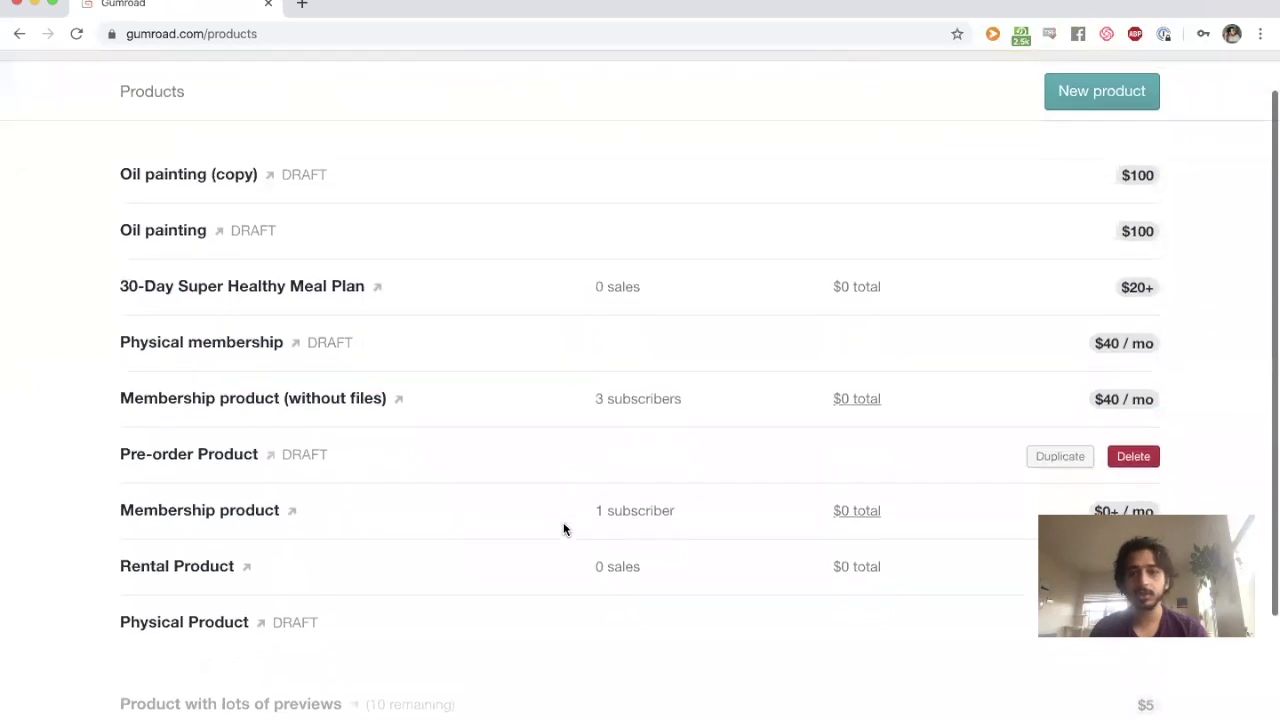